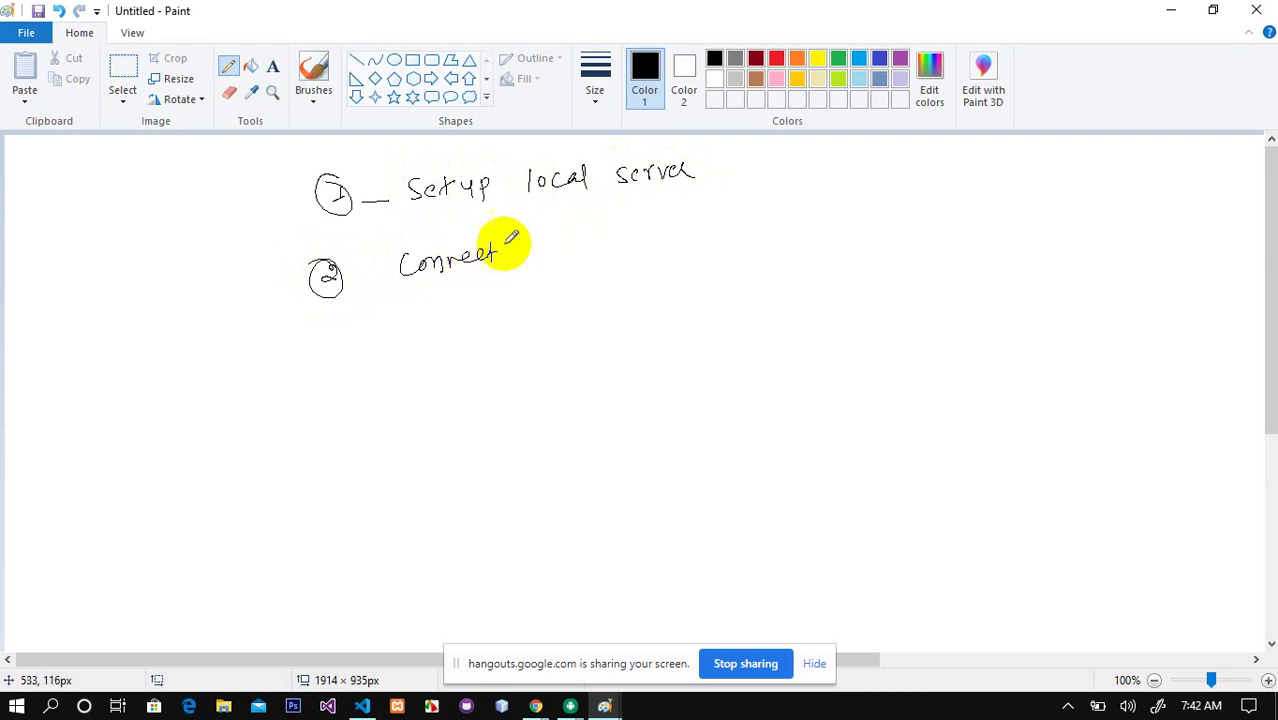
# Step: Handwrite 'Flutter and MySQL' after 'Connect' and add a short stroke left of the circled 1
pyautogui.moveTo(533, 250)
pyautogui.mouseDown()
pyautogui.moveTo(827, 194)
pyautogui.moveTo(790, 222)
pyautogui.mouseUp()
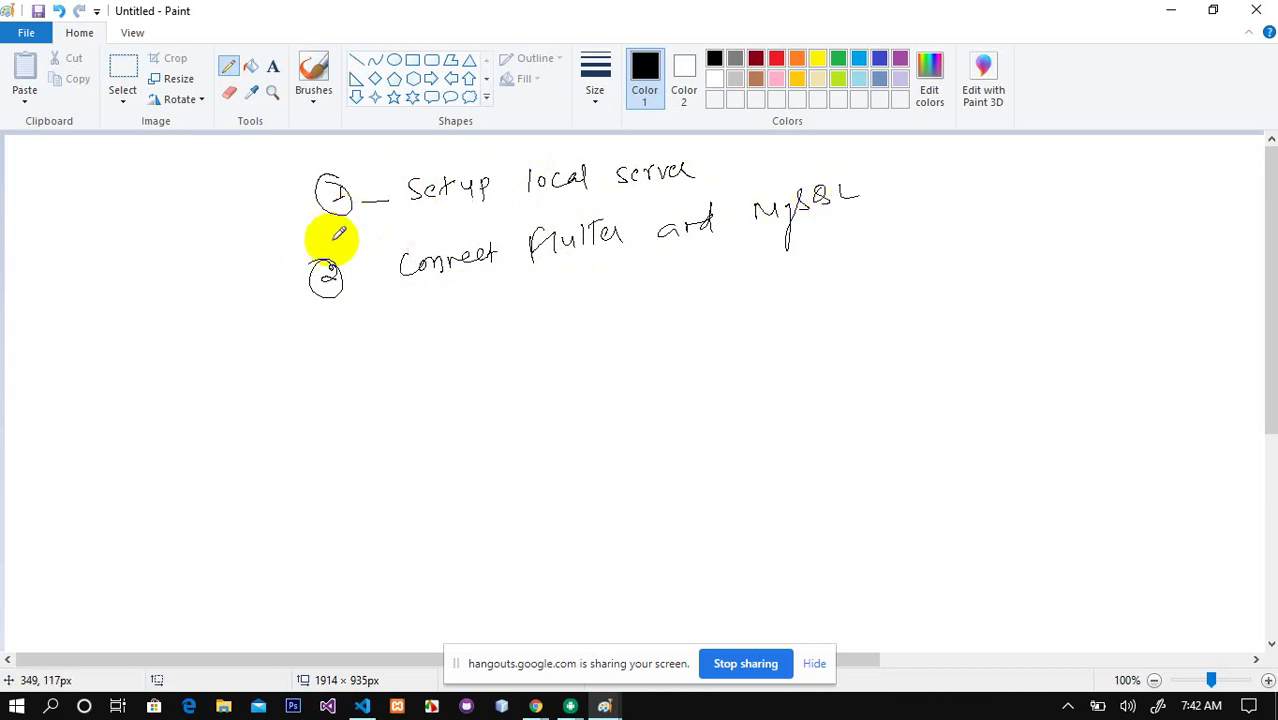
pyautogui.moveTo(315, 200); pyautogui.dragTo(275, 218)
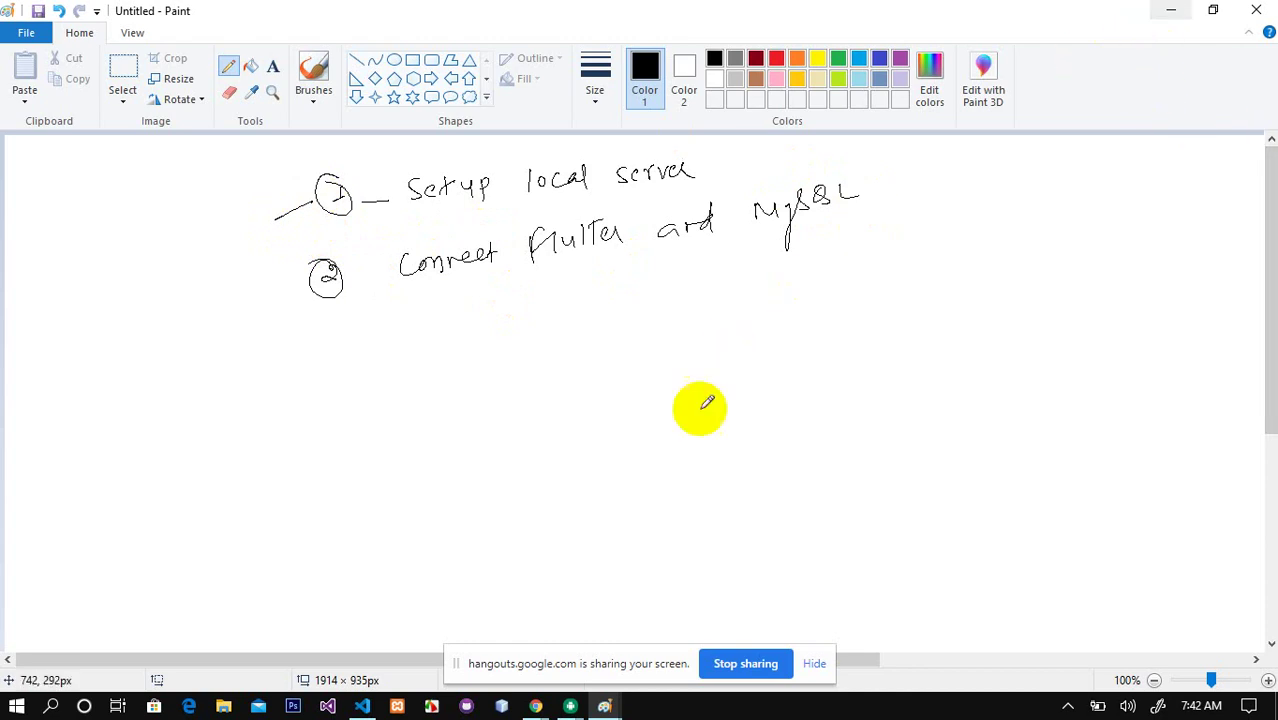
pyautogui.moveTo(565, 705)
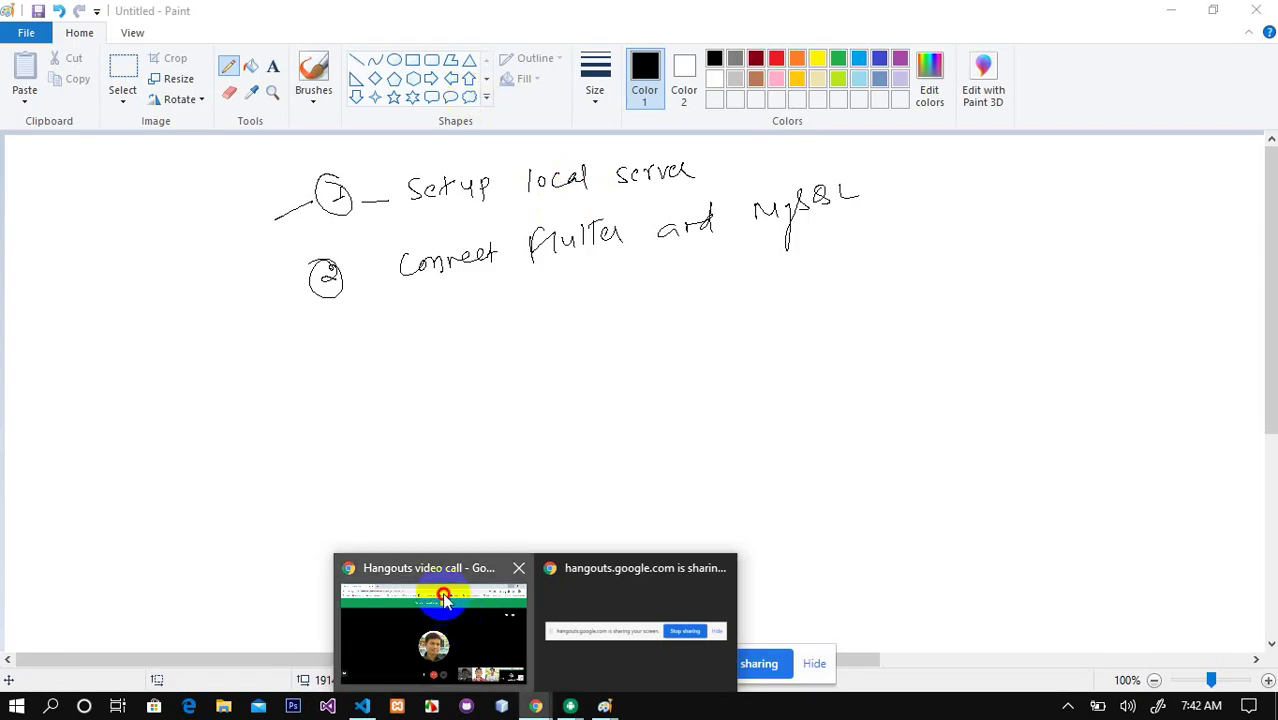
# Step: Search 'xampp download' in a new Chrome tab and open the Download XAMPP result
pyautogui.click(433, 630)
pyautogui.click(250, 19)
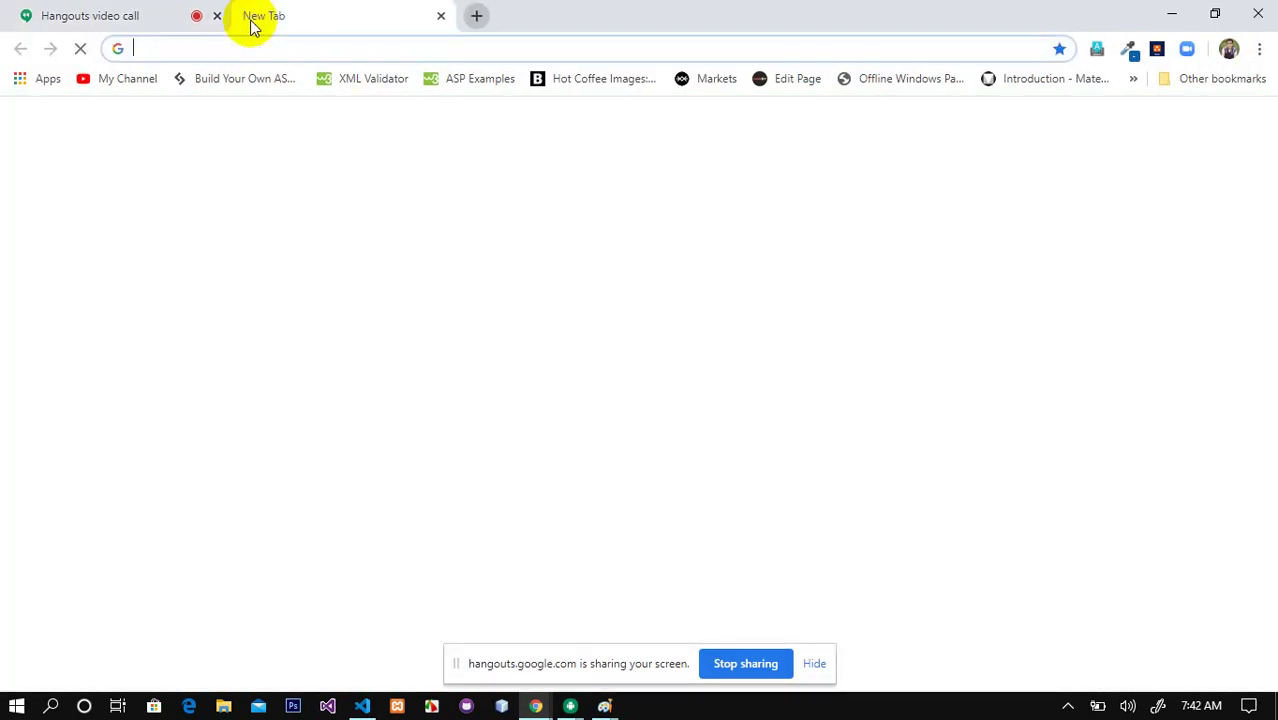
pyautogui.write('xamm')
pyautogui.press('Down')
pyautogui.press('Down')
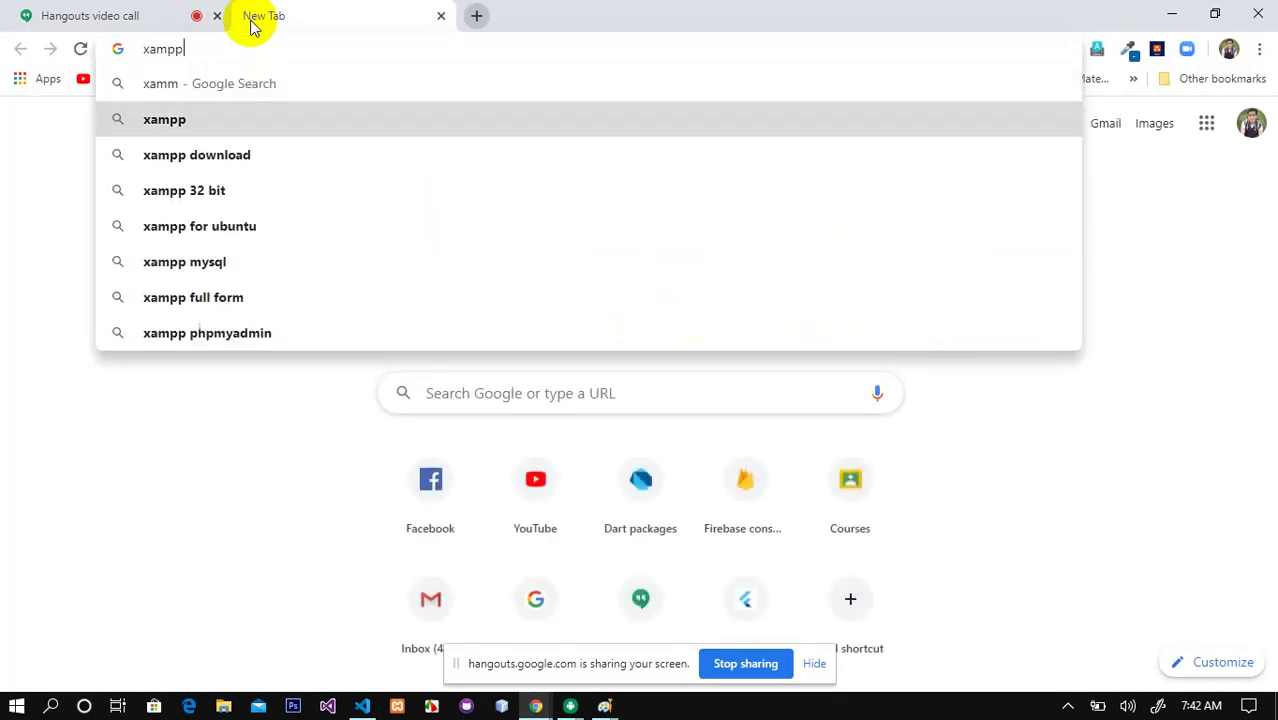
pyautogui.press('Return')
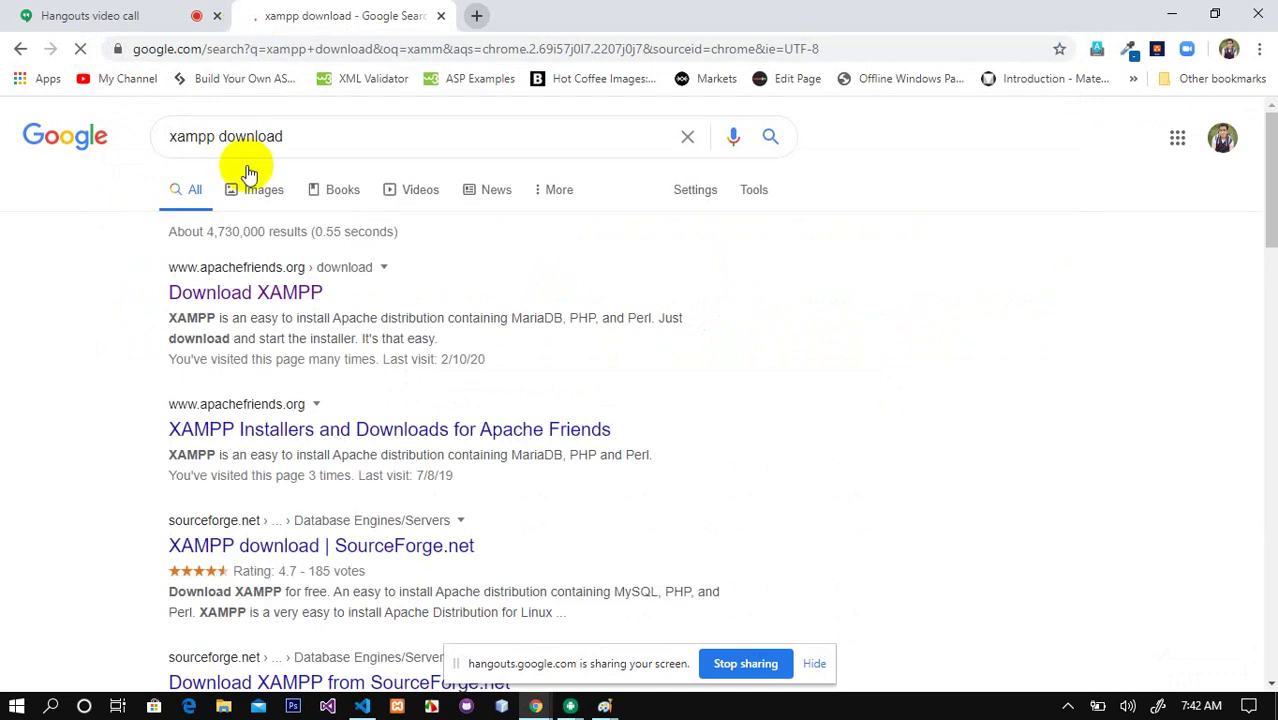
pyautogui.click(247, 296)
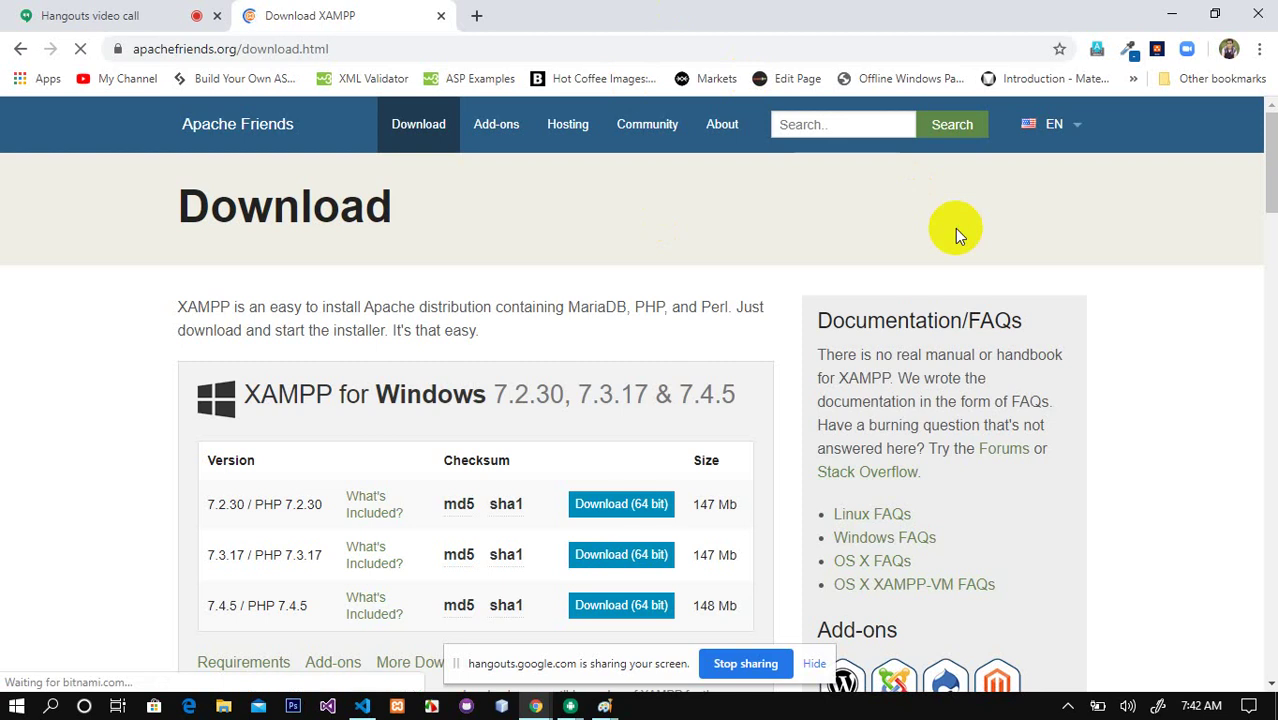
# Step: Highlight the XAMPP 7.2.30 / PHP 7.2.30 version on the download page and minimize Chrome
pyautogui.moveTo(1266, 165)
pyautogui.mouseDown()
pyautogui.moveTo(1261, 266)
pyautogui.moveTo(1268, 160)
pyautogui.moveTo(1268, 265)
pyautogui.moveTo(1265, 185)
pyautogui.mouseUp()
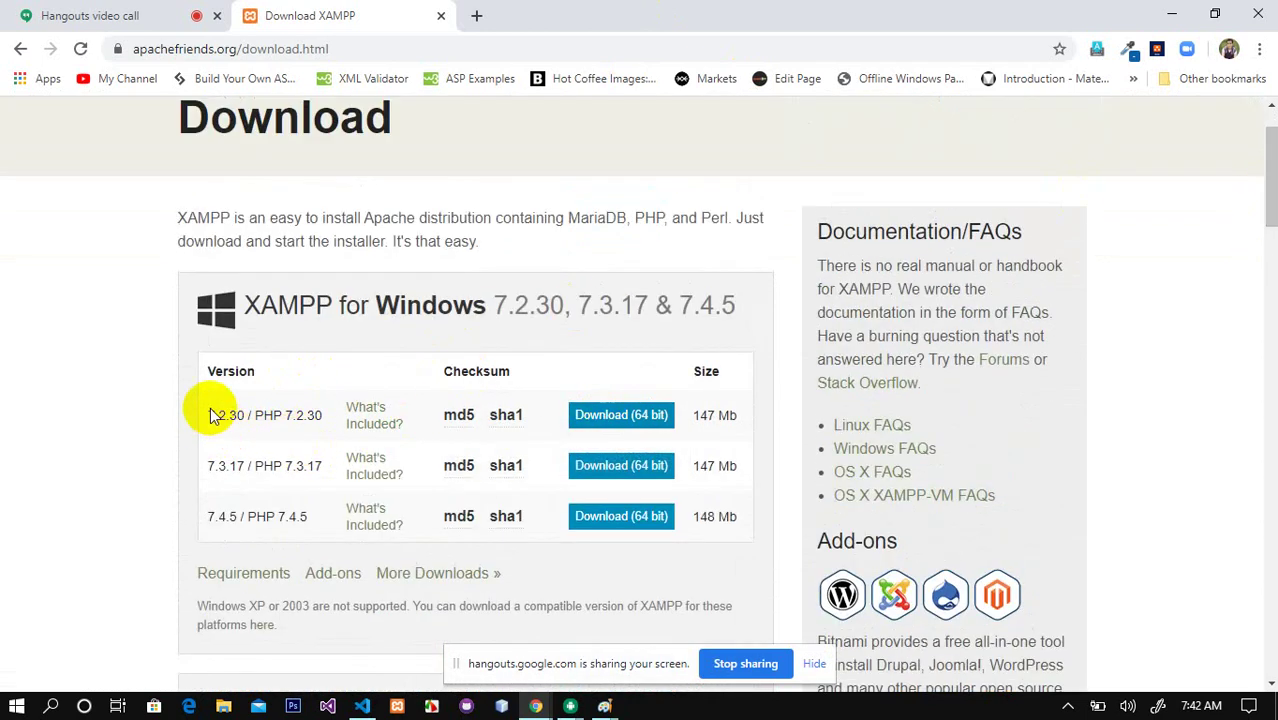
pyautogui.moveTo(225, 418); pyautogui.dragTo(335, 425)
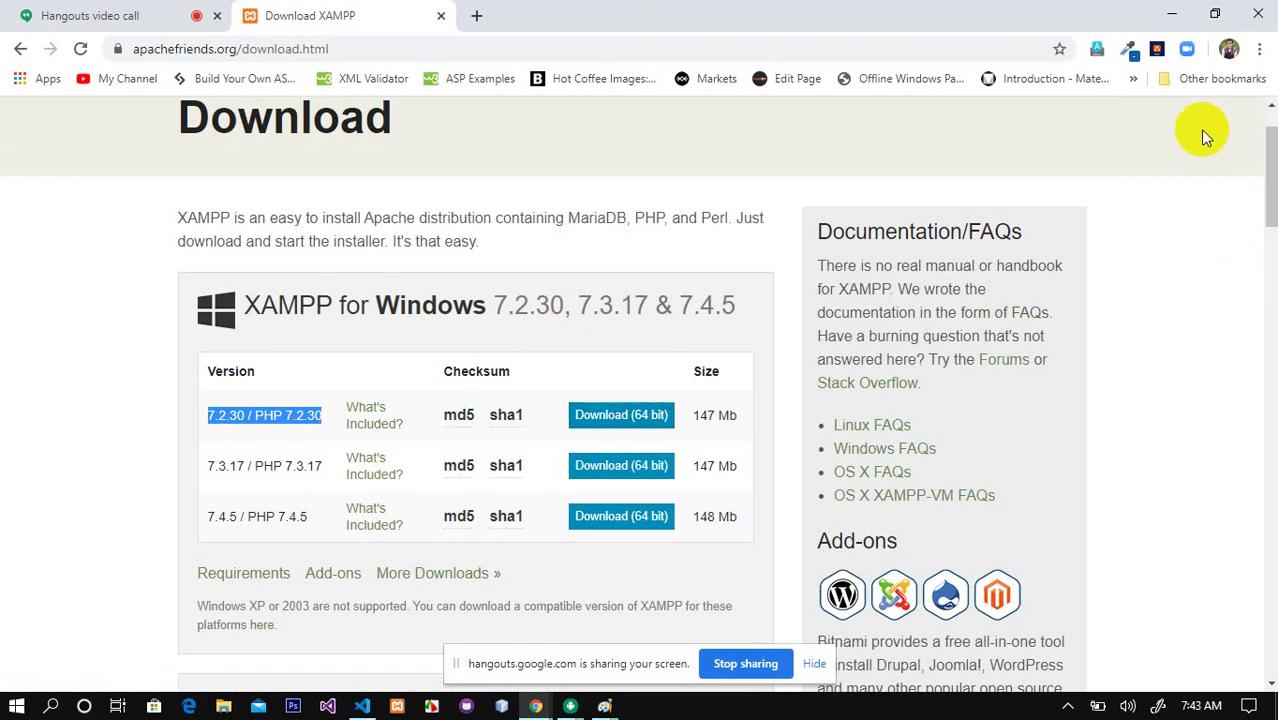
pyautogui.click(1172, 12)
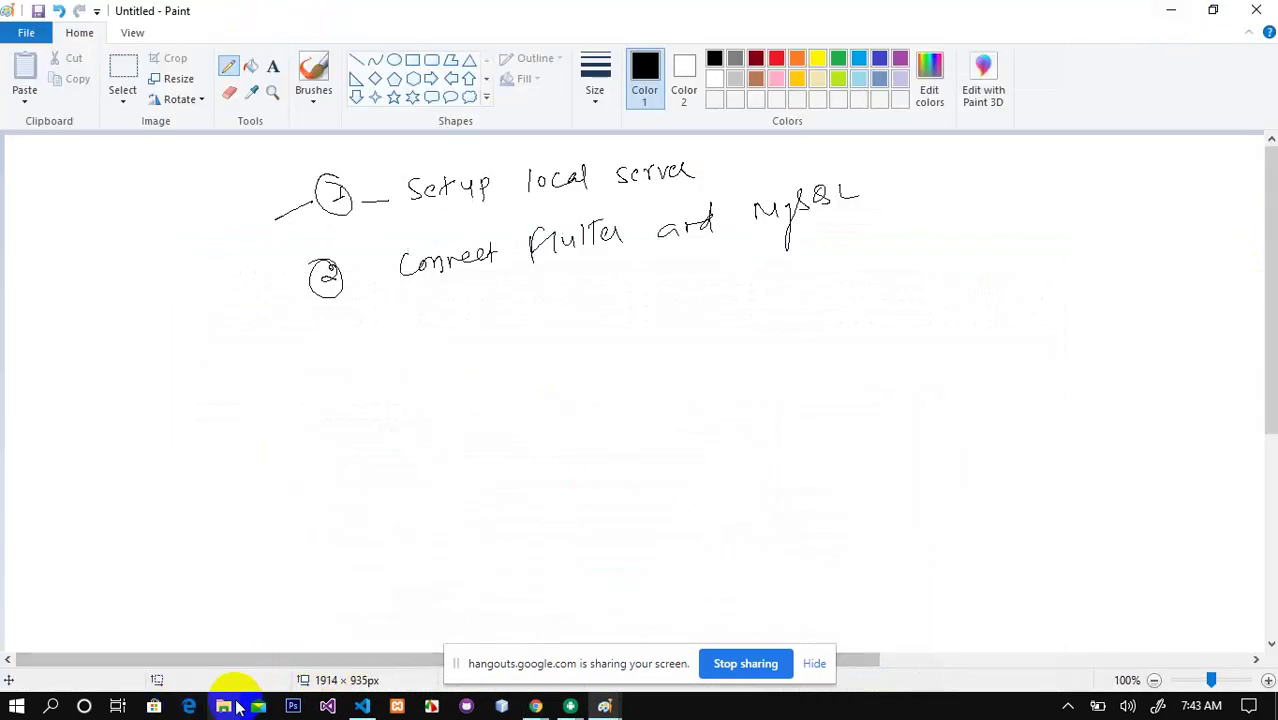
# Step: Browse File Explorer to C:\xampp and launch xampp-control.exe
pyautogui.click(1165, 12)
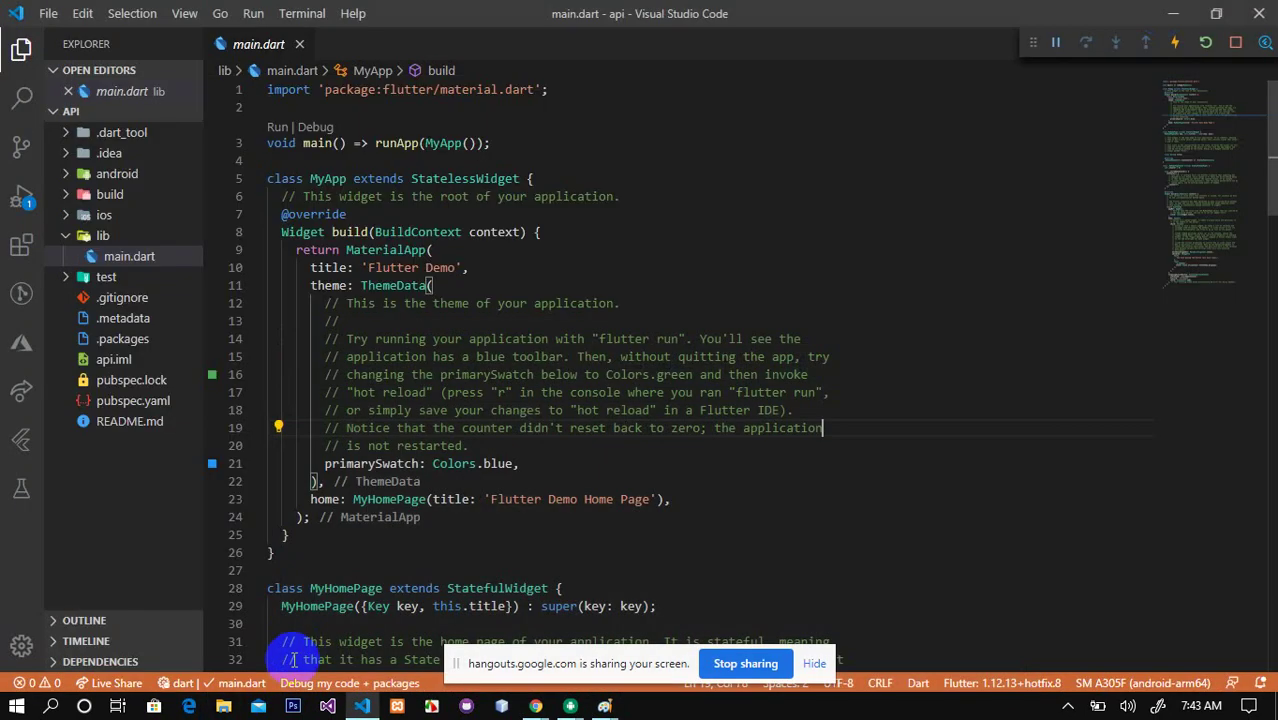
pyautogui.click(224, 706)
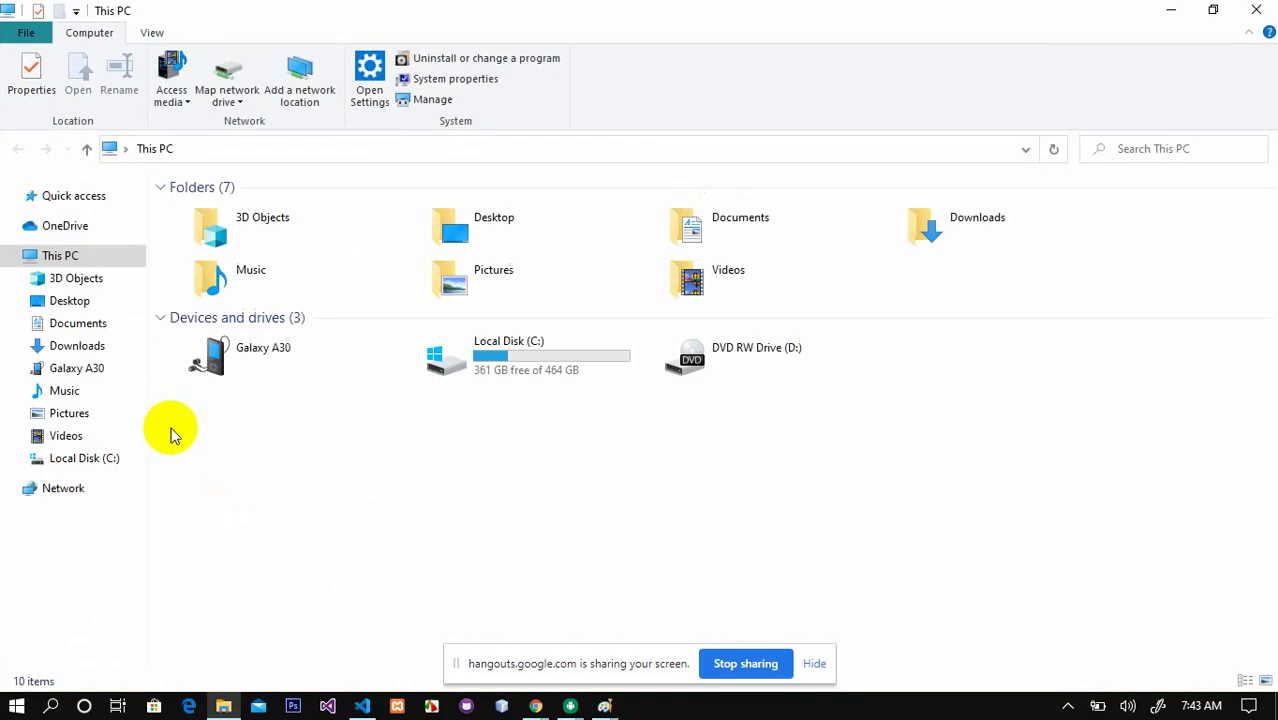
pyautogui.click(485, 365)
pyautogui.doubleClick(487, 366)
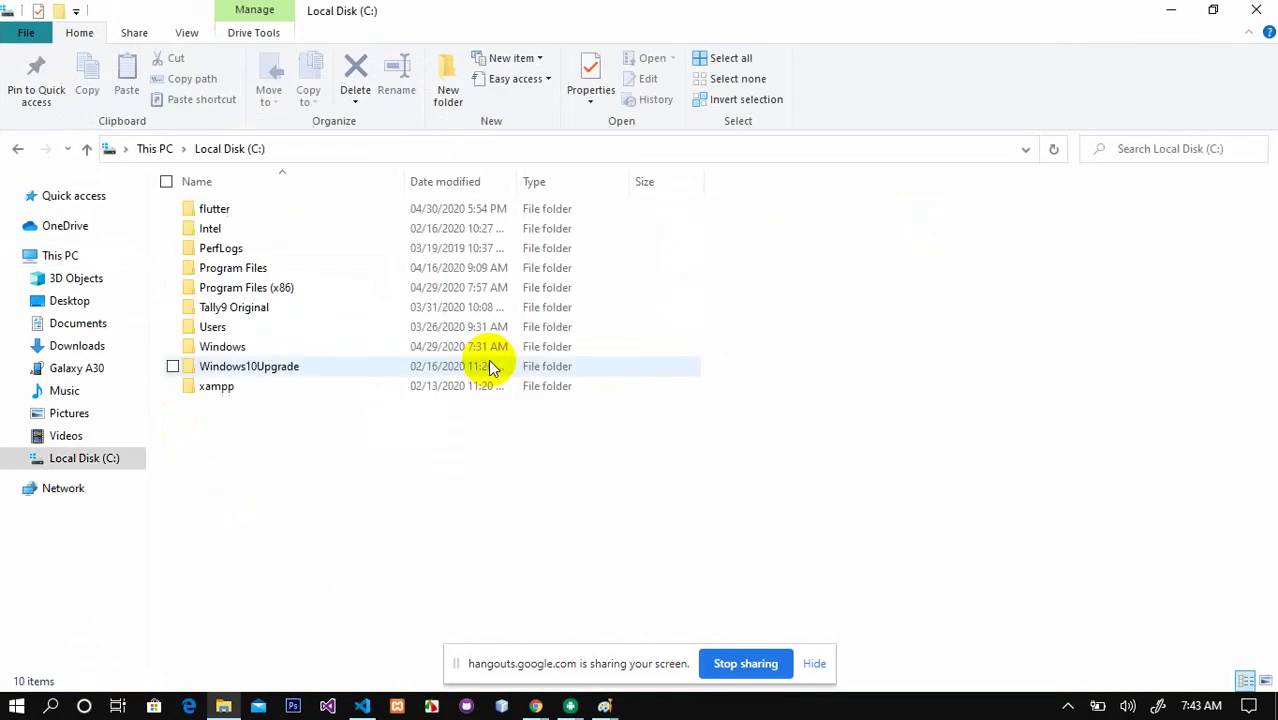
pyautogui.click(222, 393)
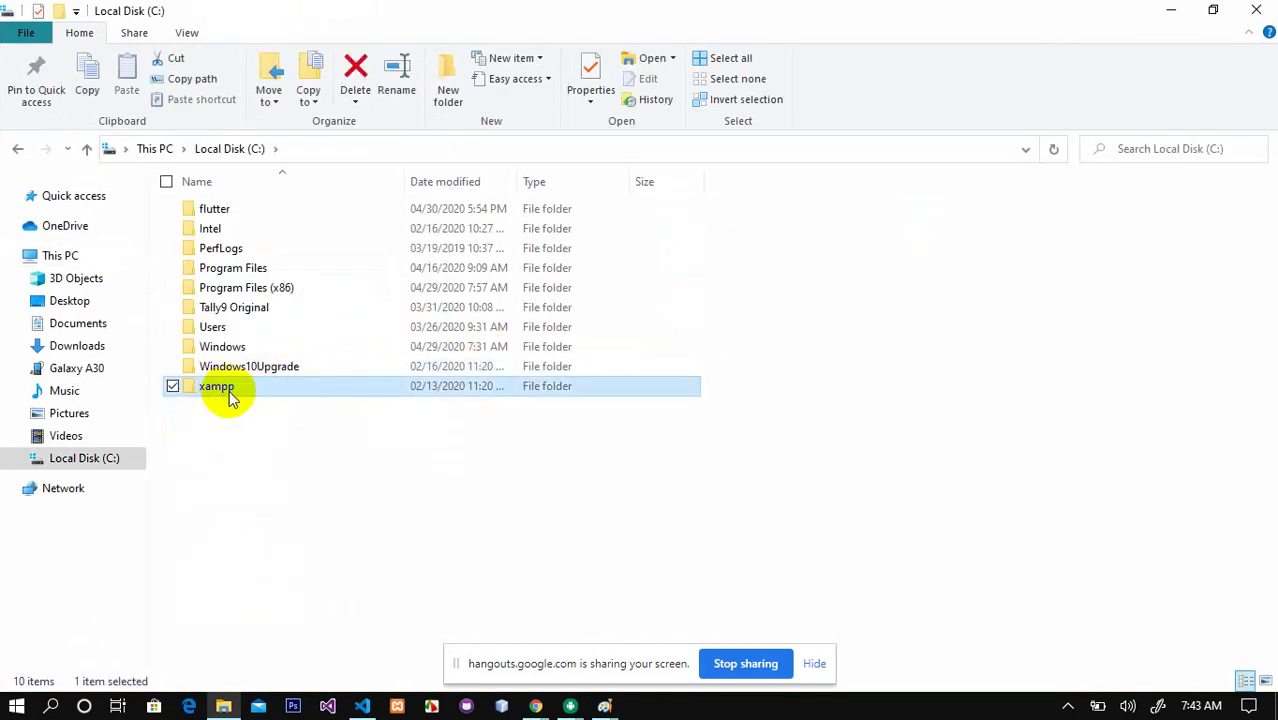
pyautogui.doubleClick(229, 390)
pyautogui.moveTo(1264, 200); pyautogui.dragTo(1262, 472)
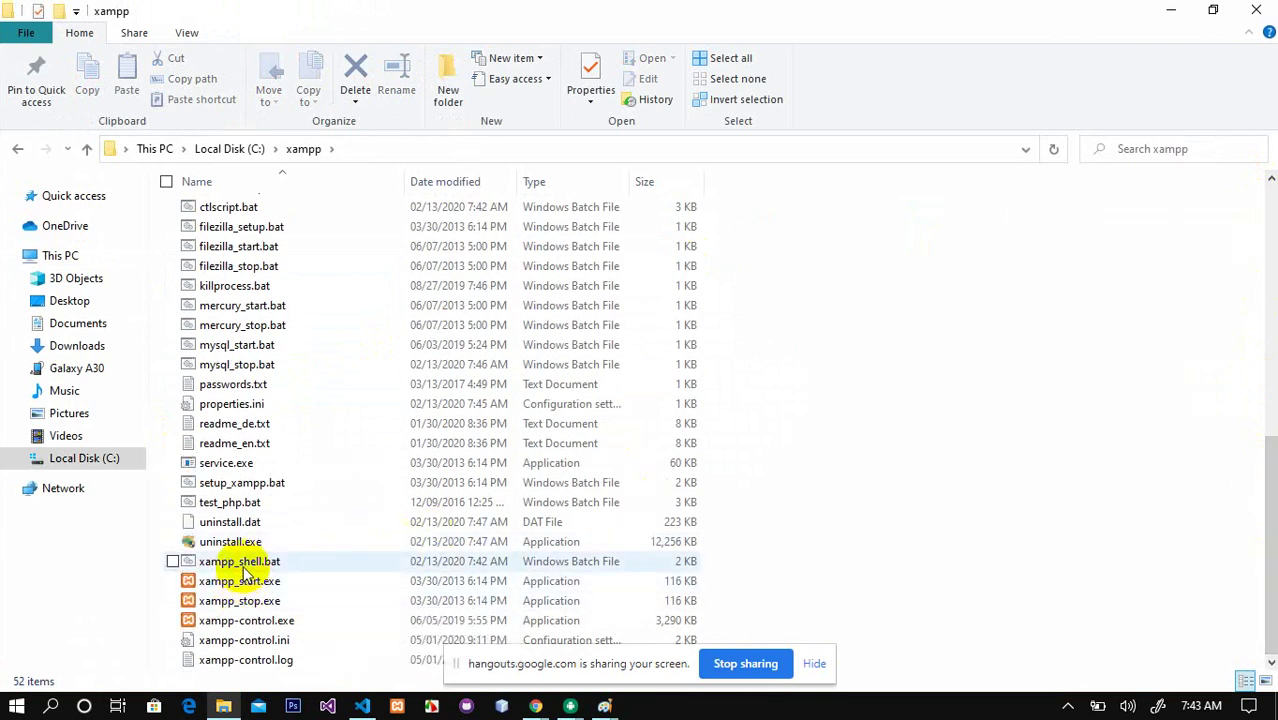
pyautogui.click(242, 624)
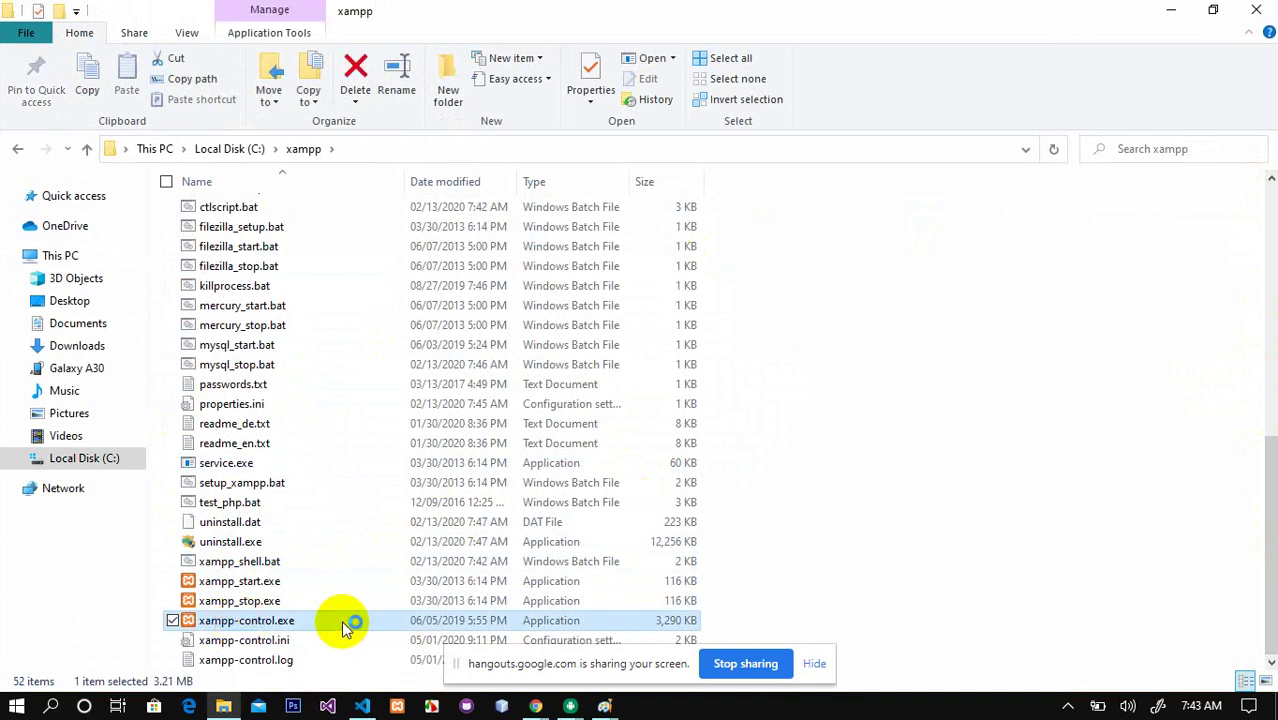
# Step: Start Apache and MySQL in XAMPP Control Panel, then switch back to the Paint notes window
pyautogui.click(405, 707)
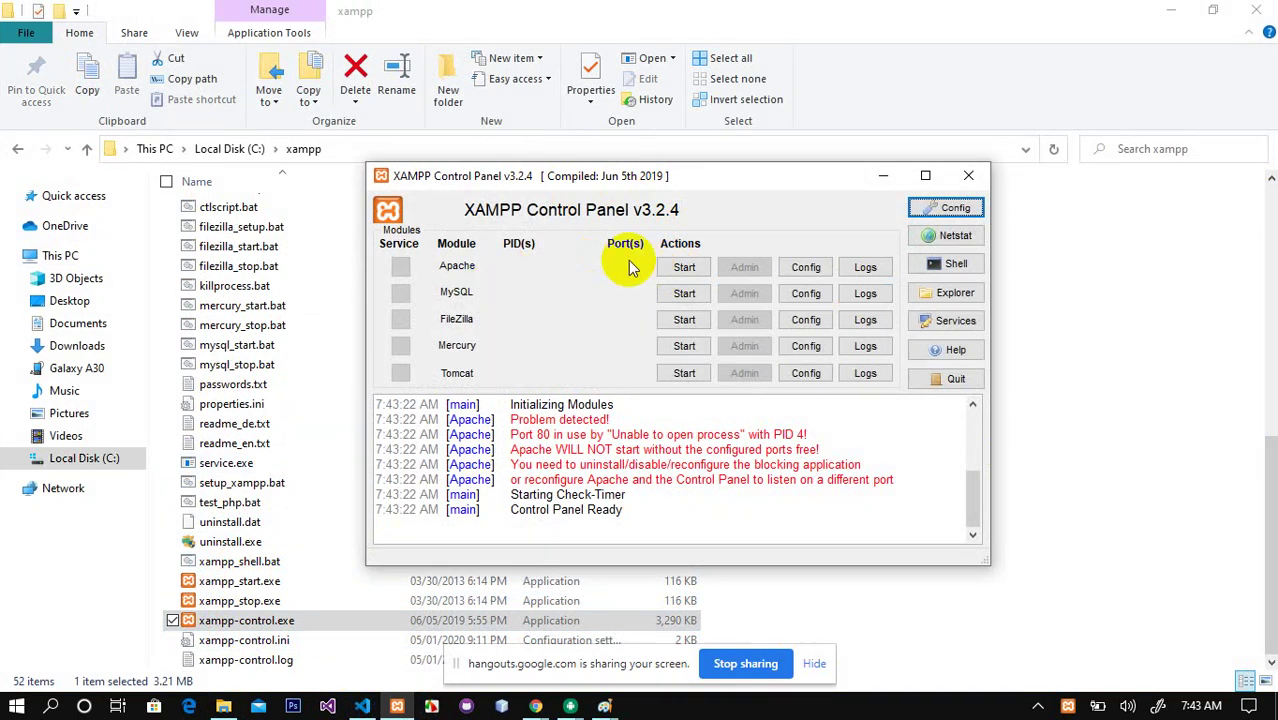
pyautogui.click(688, 271)
pyautogui.click(686, 295)
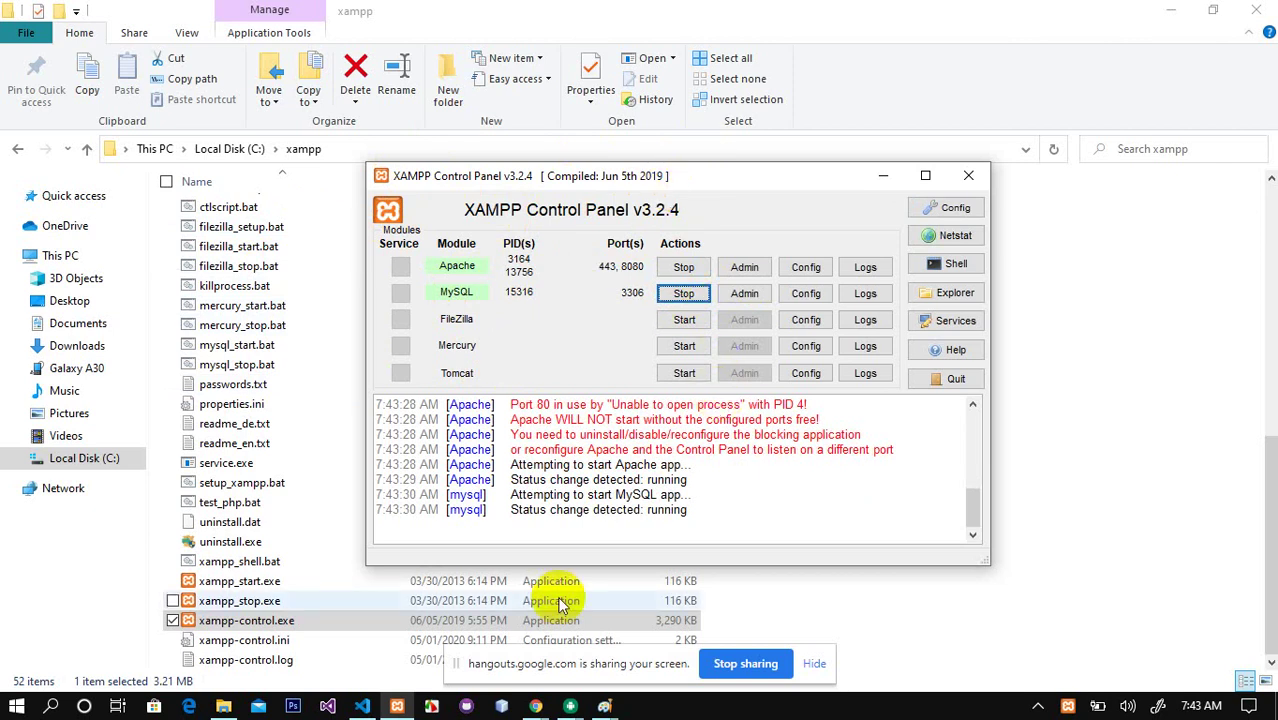
pyautogui.click(604, 706)
pyautogui.click(560, 598)
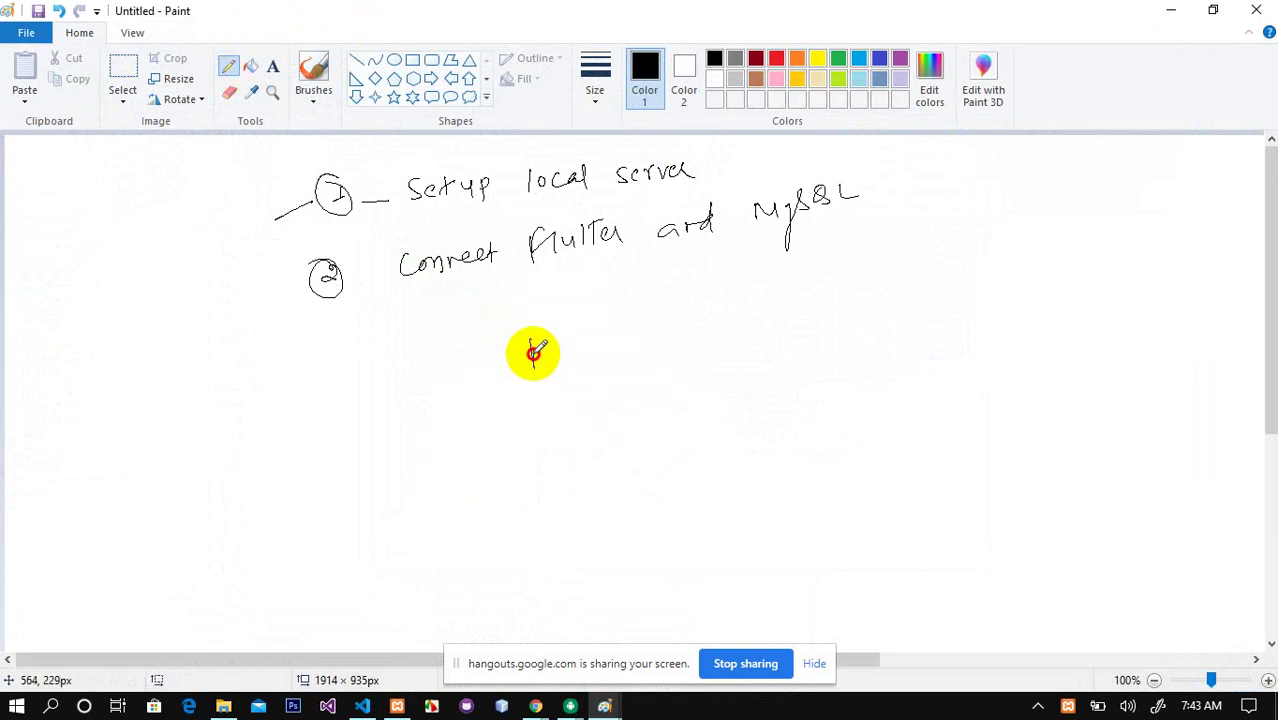
# Step: Draw a circled R and an underlined XAMPP box below it, linked by a line
pyautogui.moveTo(534, 352)
pyautogui.mouseDown()
pyautogui.moveTo(516, 365)
pyautogui.moveTo(531, 382)
pyautogui.mouseUp()
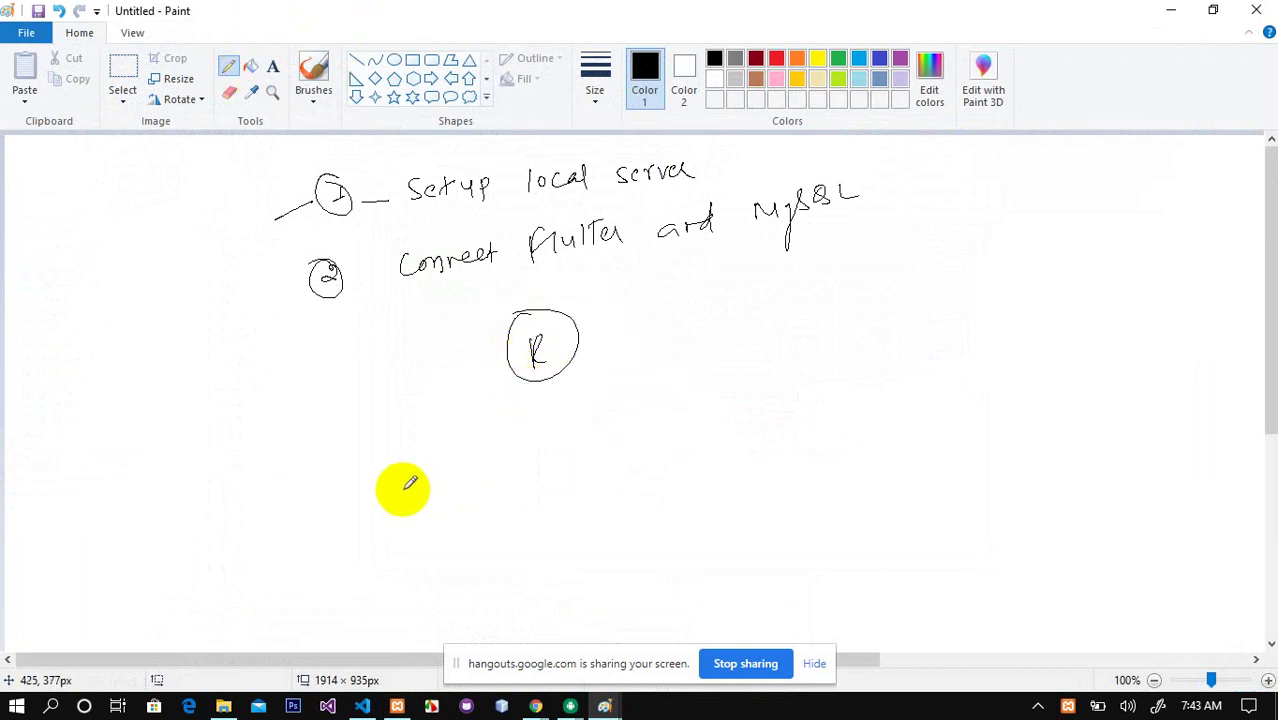
pyautogui.moveTo(405, 489)
pyautogui.mouseDown()
pyautogui.moveTo(438, 507)
pyautogui.moveTo(440, 460)
pyautogui.moveTo(398, 476)
pyautogui.mouseUp()
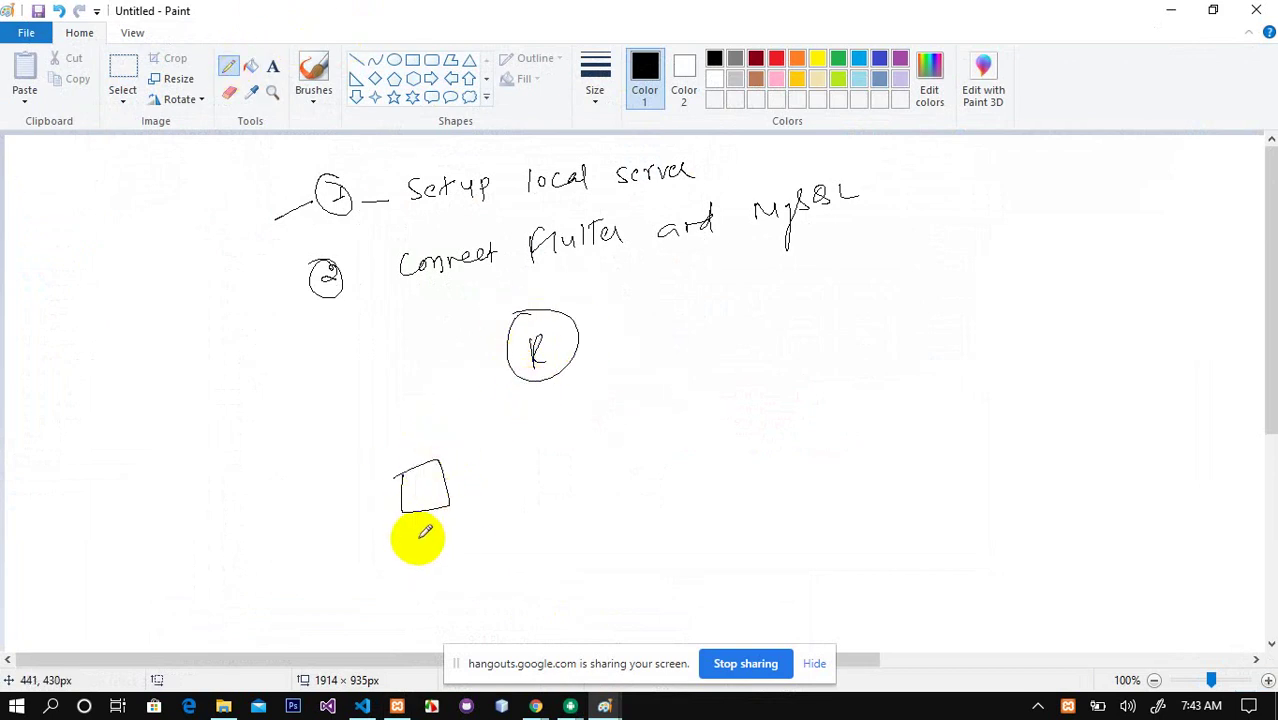
pyautogui.moveTo(427, 541); pyautogui.dragTo(514, 494)
pyautogui.moveTo(421, 578); pyautogui.dragTo(507, 514)
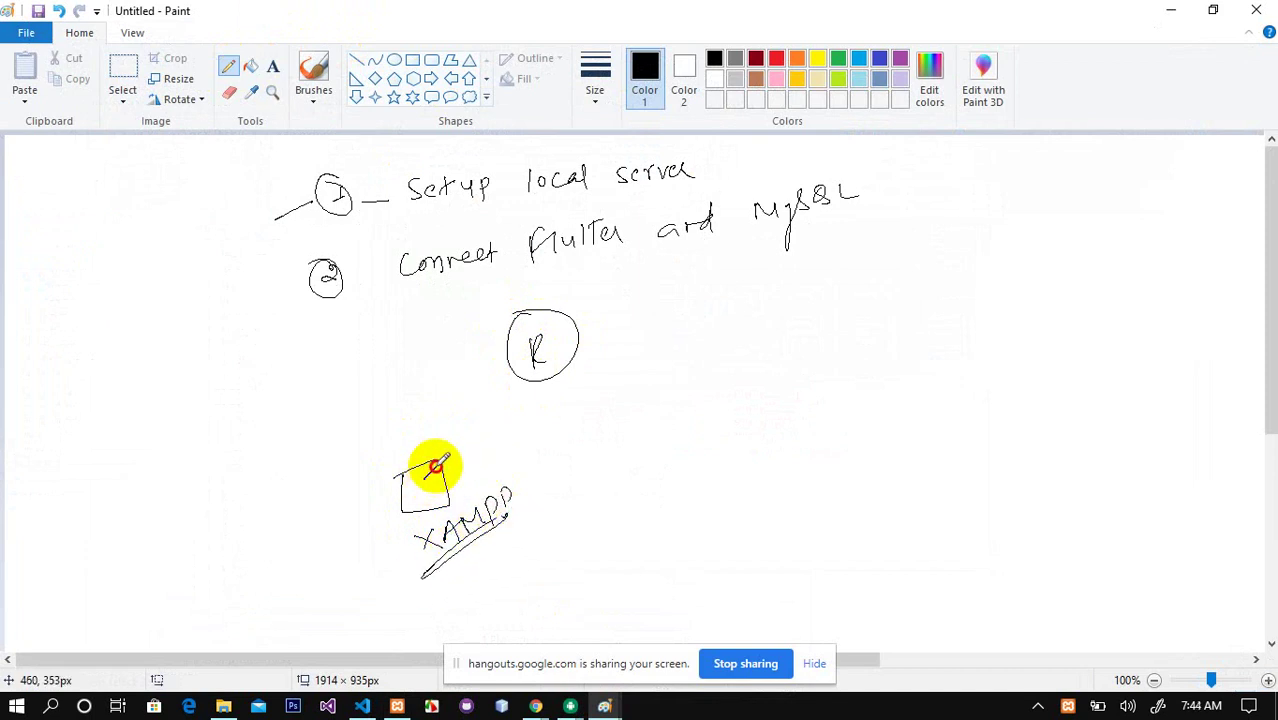
pyautogui.moveTo(435, 466); pyautogui.dragTo(521, 373)
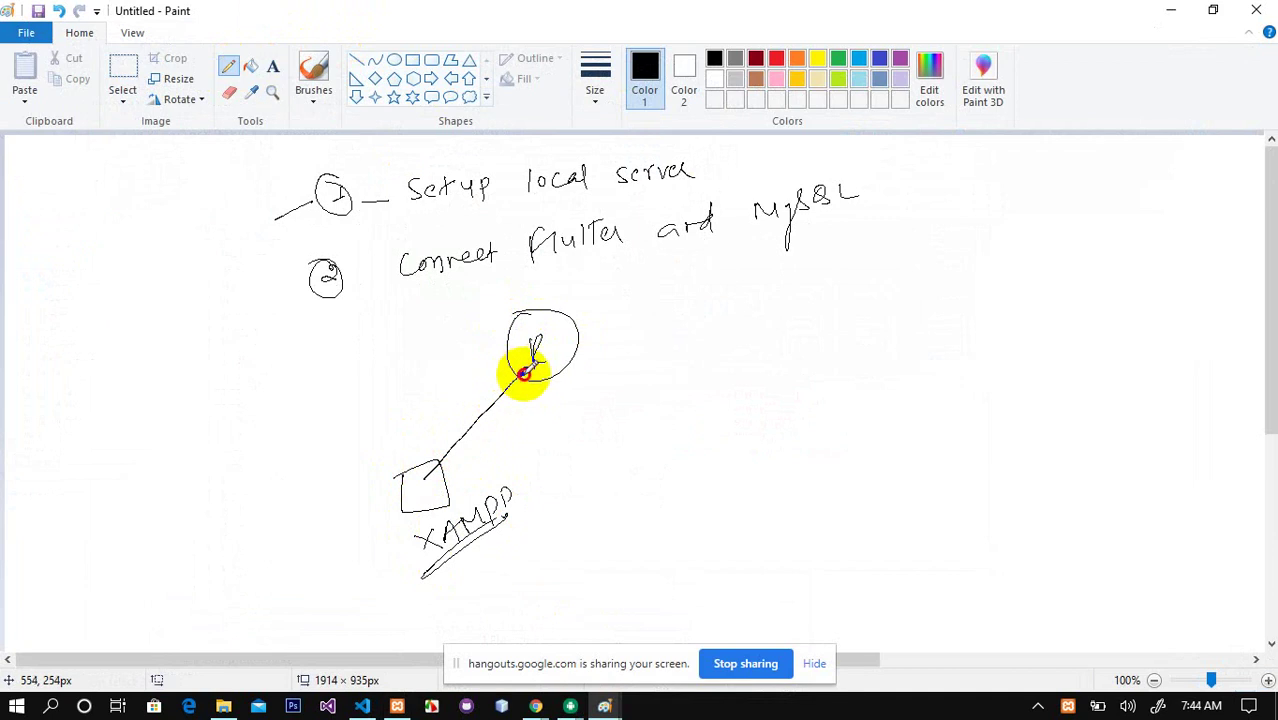
# Step: Add lines from R to two boxes and a mobile box, then enclose them in a cloud
pyautogui.moveTo(567, 355)
pyautogui.mouseDown()
pyautogui.moveTo(736, 411)
pyautogui.moveTo(676, 398)
pyautogui.mouseUp()
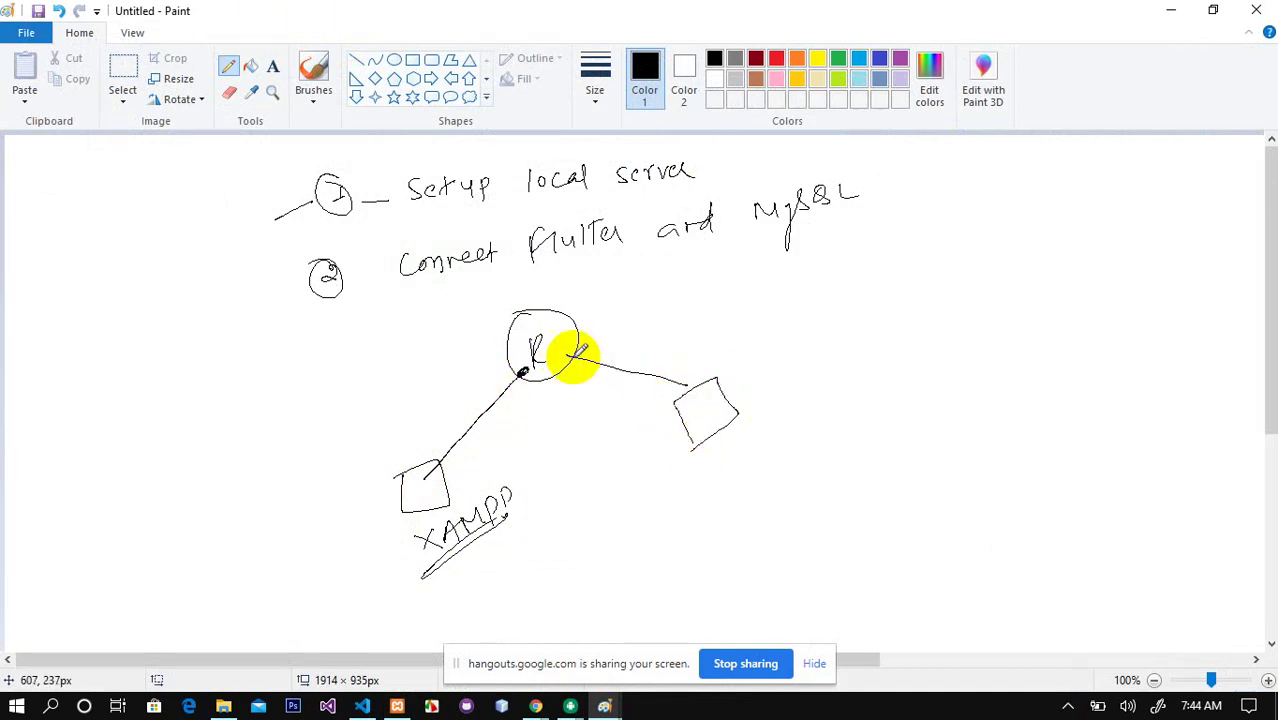
pyautogui.moveTo(576, 356)
pyautogui.mouseDown()
pyautogui.moveTo(742, 334)
pyautogui.moveTo(747, 394)
pyautogui.mouseUp()
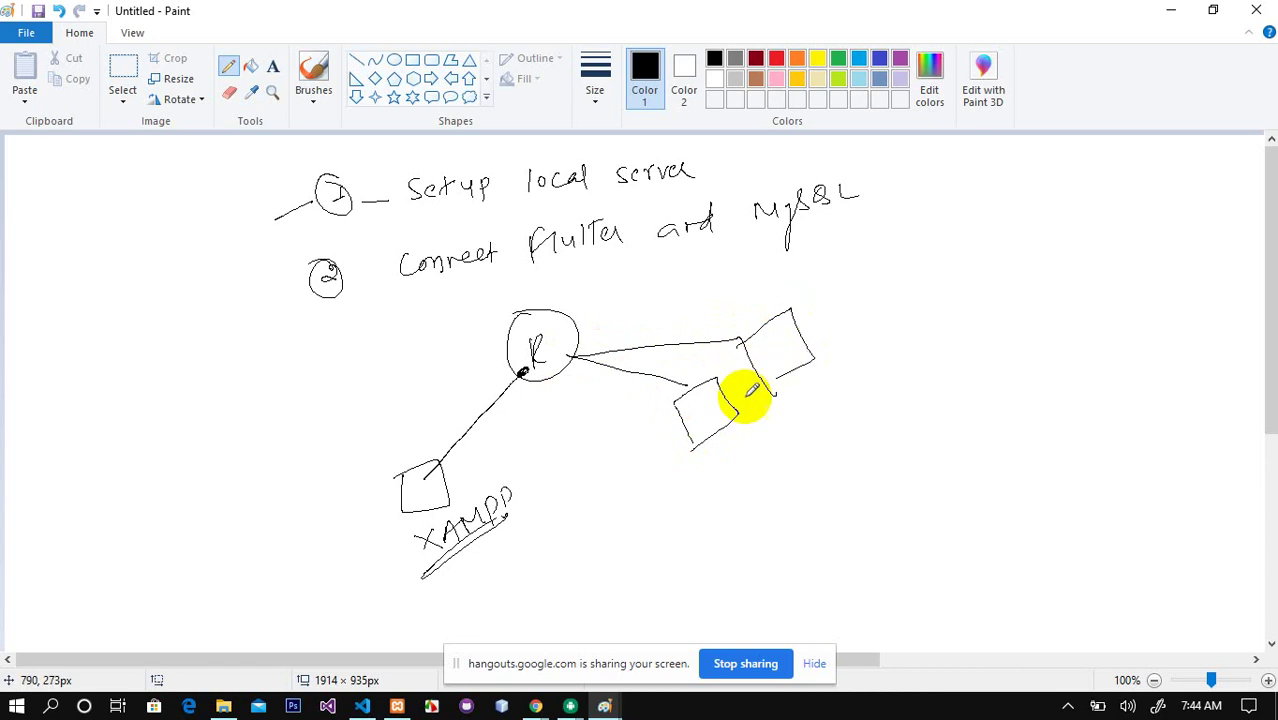
pyautogui.moveTo(640, 413)
pyautogui.mouseDown()
pyautogui.moveTo(619, 484)
pyautogui.moveTo(645, 502)
pyautogui.moveTo(633, 525)
pyautogui.moveTo(668, 560)
pyautogui.moveTo(730, 525)
pyautogui.moveTo(752, 540)
pyautogui.mouseUp()
pyautogui.moveTo(636, 497); pyautogui.dragTo(550, 372)
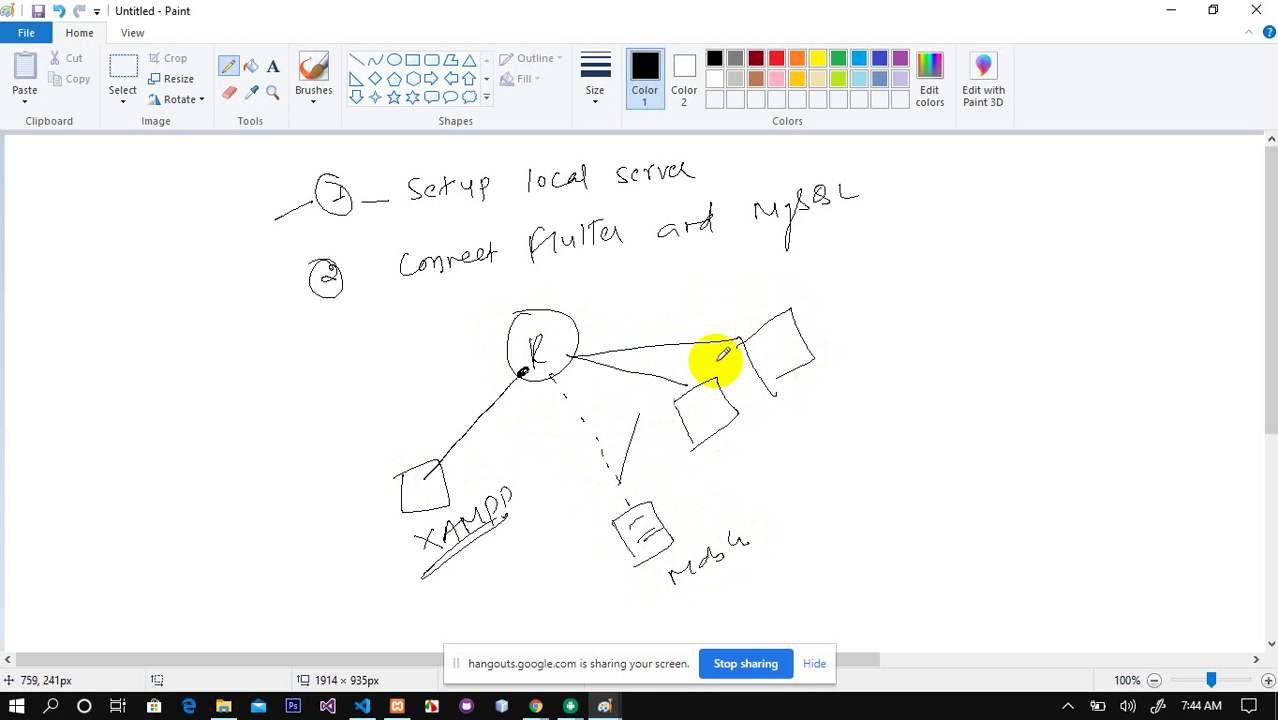
pyautogui.moveTo(740, 320); pyautogui.dragTo(695, 343)
pyautogui.moveTo(637, 414)
pyautogui.mouseDown()
pyautogui.moveTo(565, 497)
pyautogui.moveTo(648, 557)
pyautogui.moveTo(833, 357)
pyautogui.moveTo(688, 346)
pyautogui.moveTo(615, 425)
pyautogui.moveTo(613, 400)
pyautogui.mouseUp()
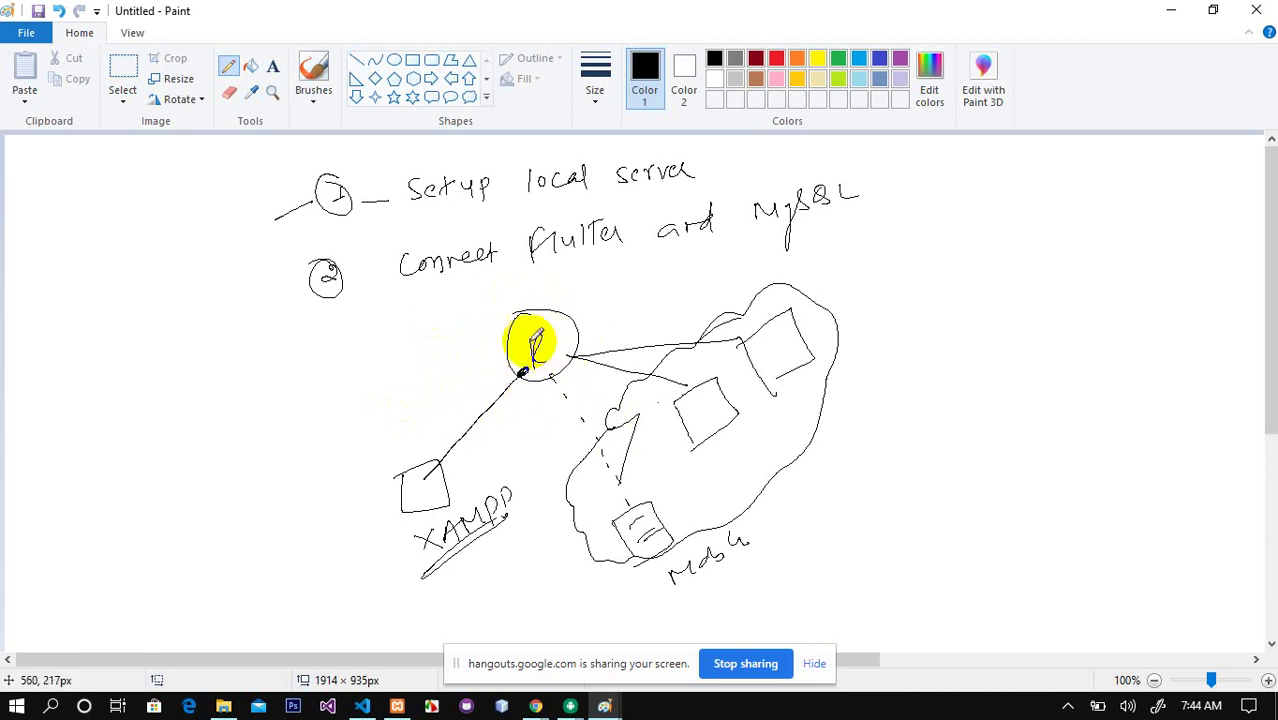
# Step: Tick 'Setup local server', circle the 1 by MySQL and the small x, and mark beside XAMPP
pyautogui.moveTo(711, 168); pyautogui.dragTo(763, 140)
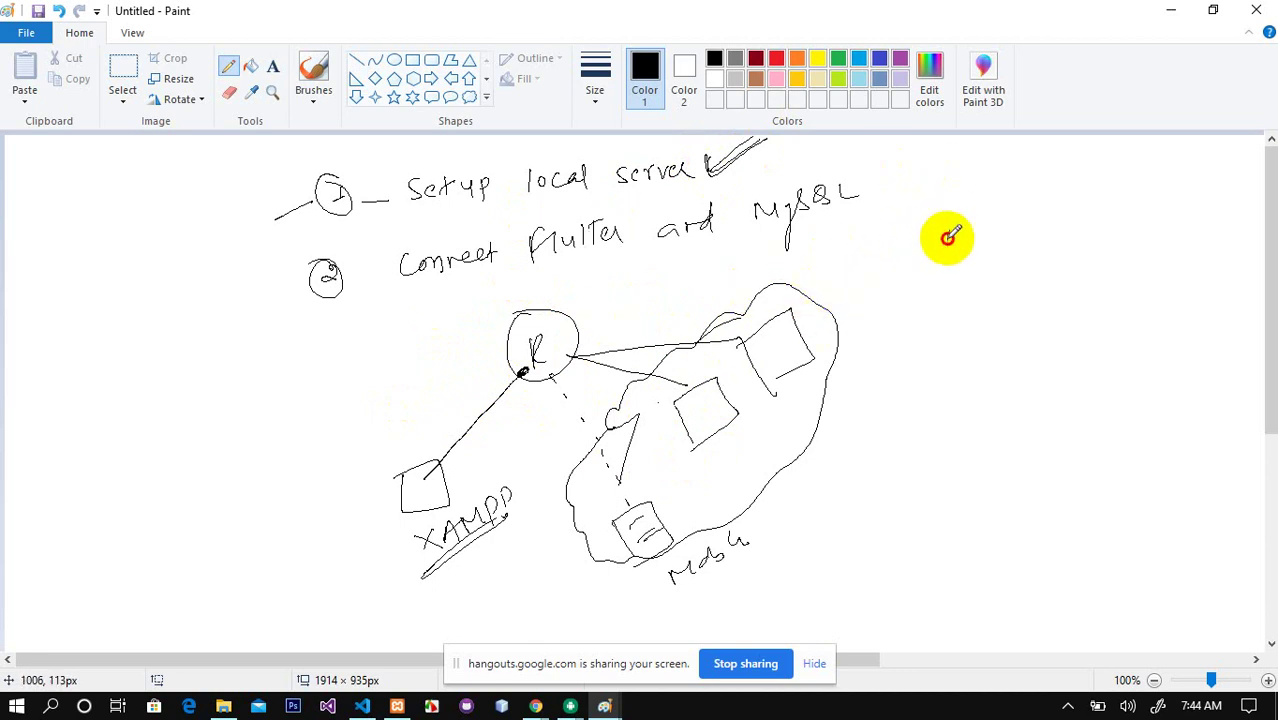
pyautogui.moveTo(957, 248); pyautogui.dragTo(955, 222)
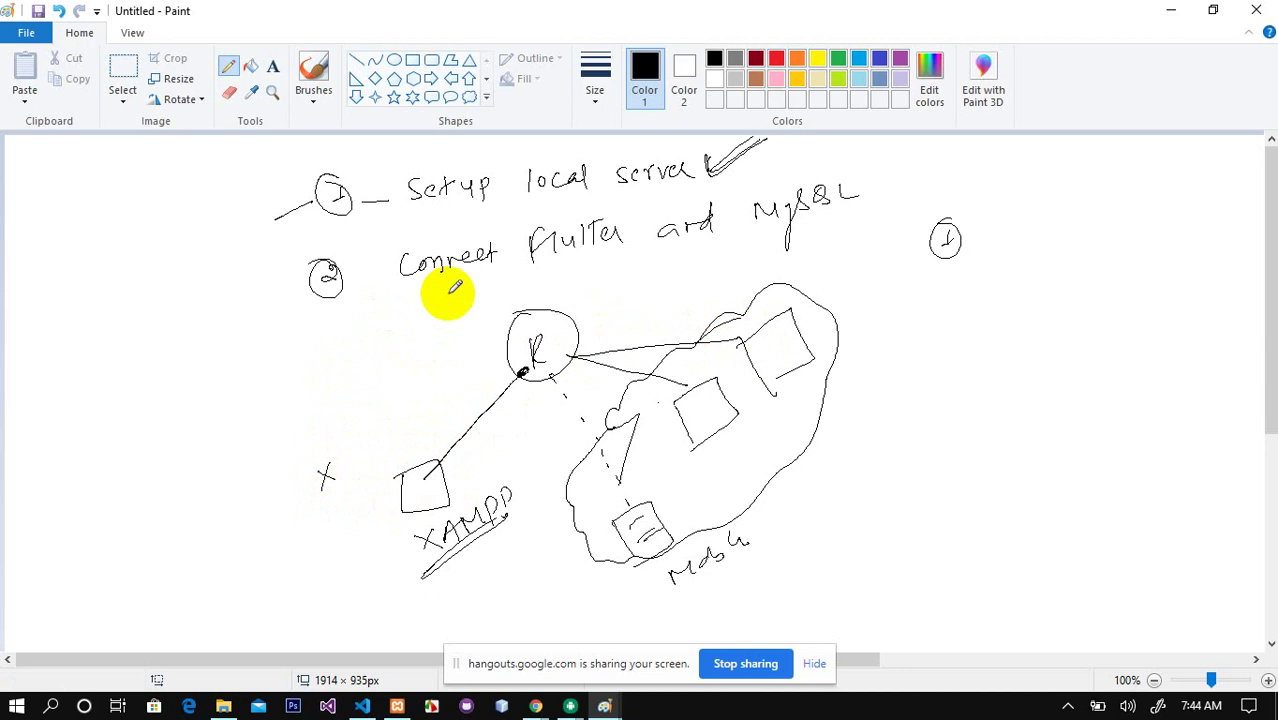
pyautogui.click(309, 428)
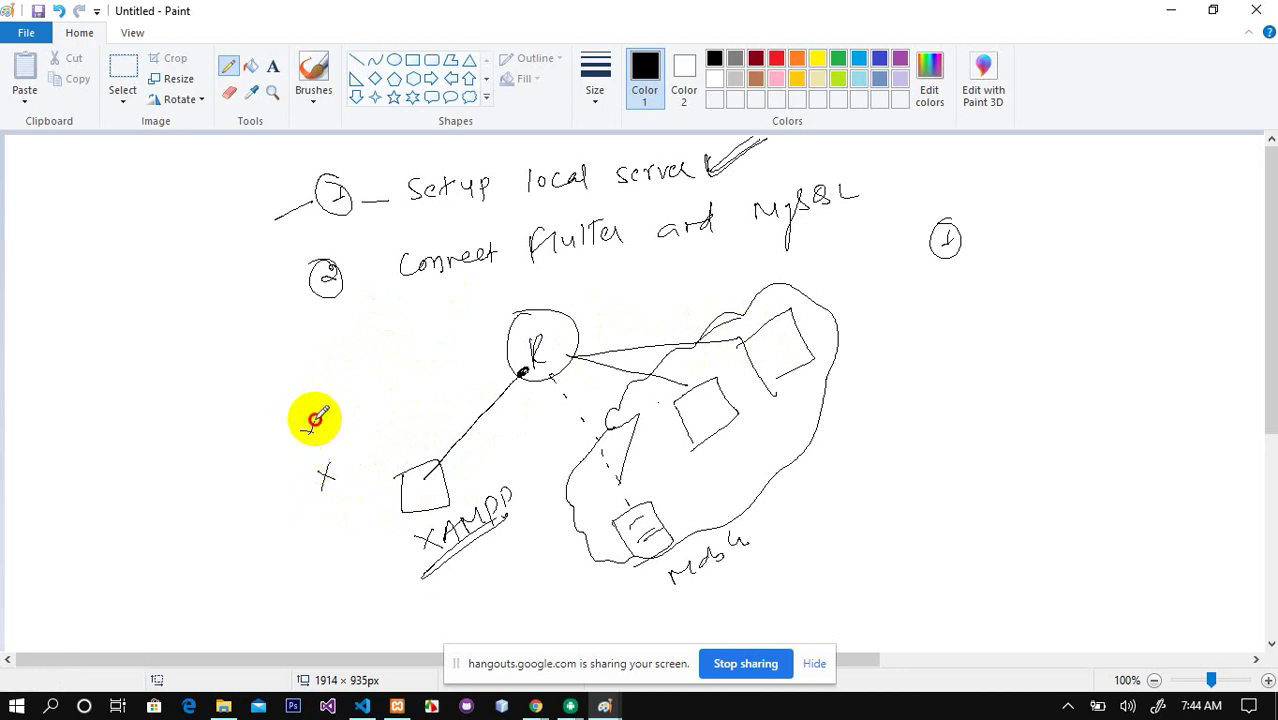
pyautogui.moveTo(320, 476)
pyautogui.mouseDown()
pyautogui.moveTo(342, 485)
pyautogui.moveTo(318, 472)
pyautogui.mouseUp()
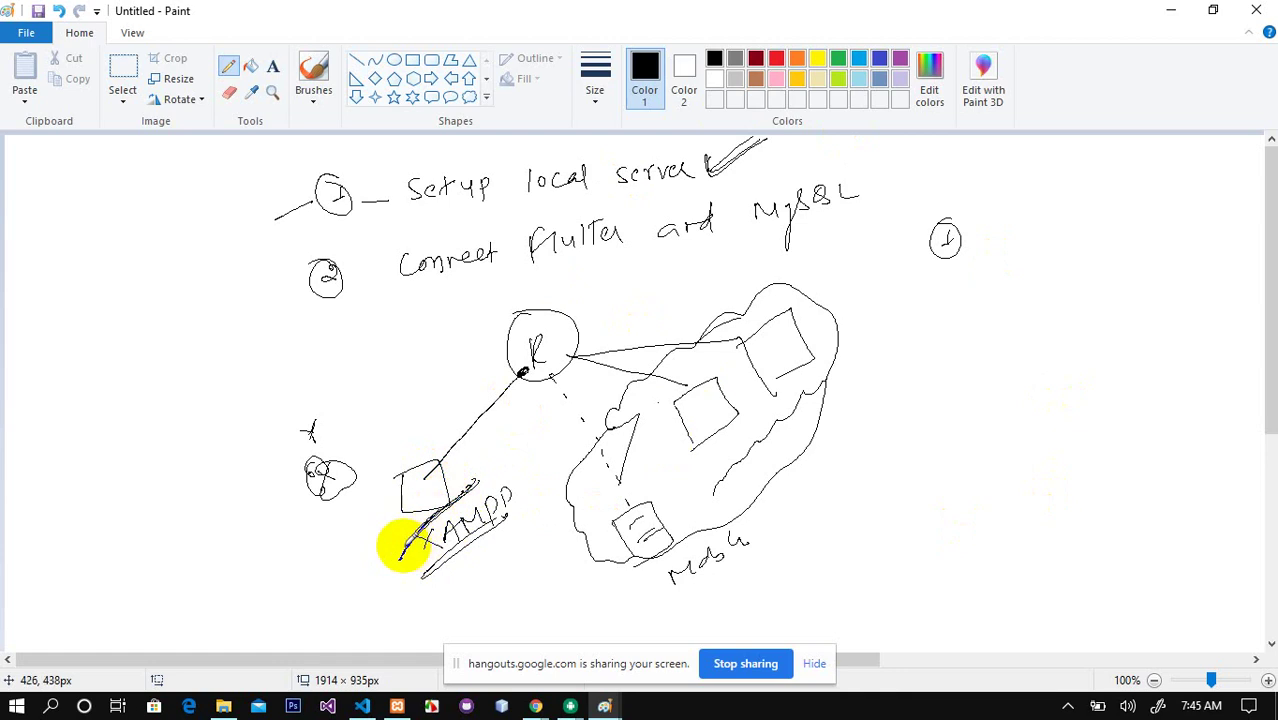
pyautogui.moveTo(399, 530); pyautogui.dragTo(410, 545)
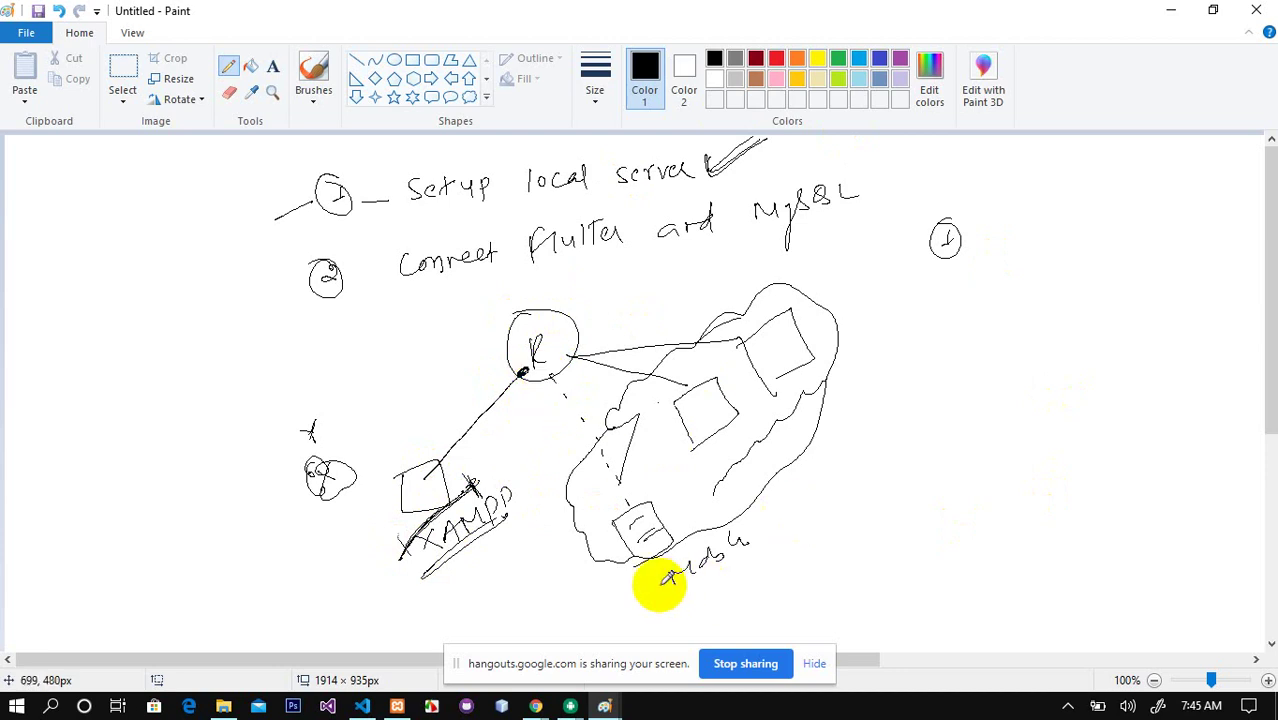
# Step: Launch Command Prompt via Win+R 'cmd' and highlight the Wi-Fi adapter in the ipconfig output
pyautogui.press('super+r')
pyautogui.write('cmd')
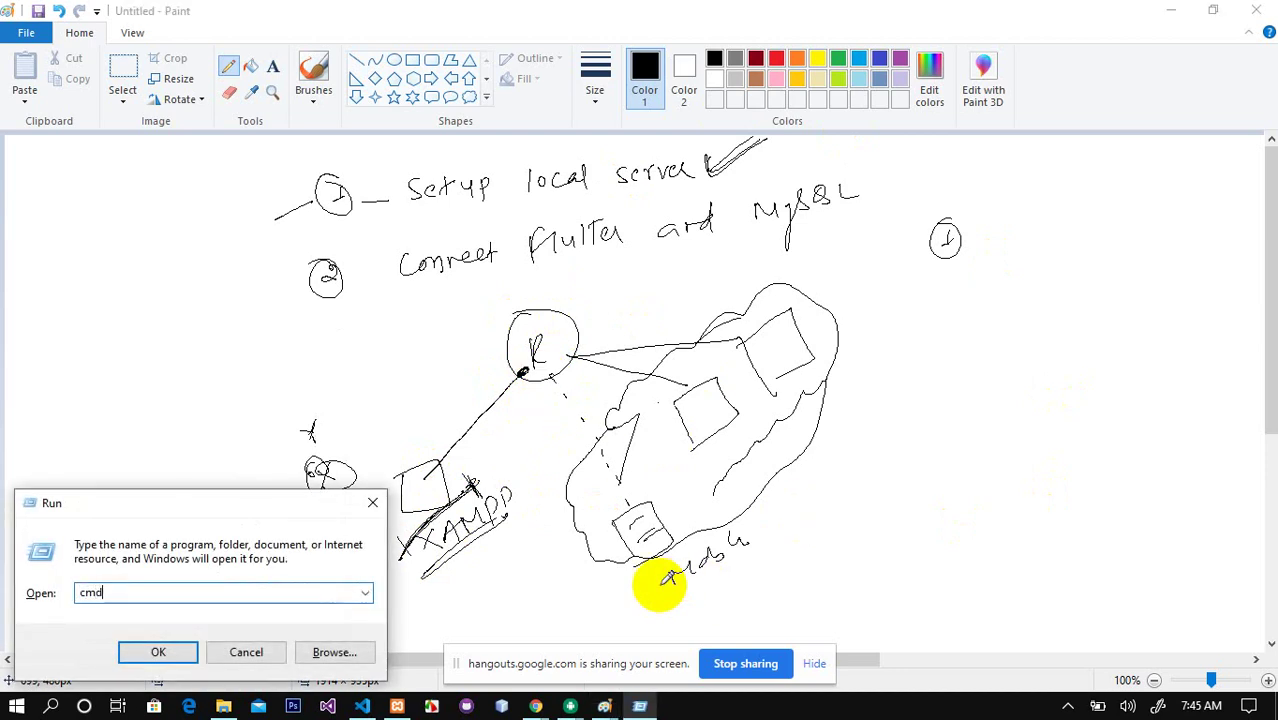
pyautogui.press('Return')
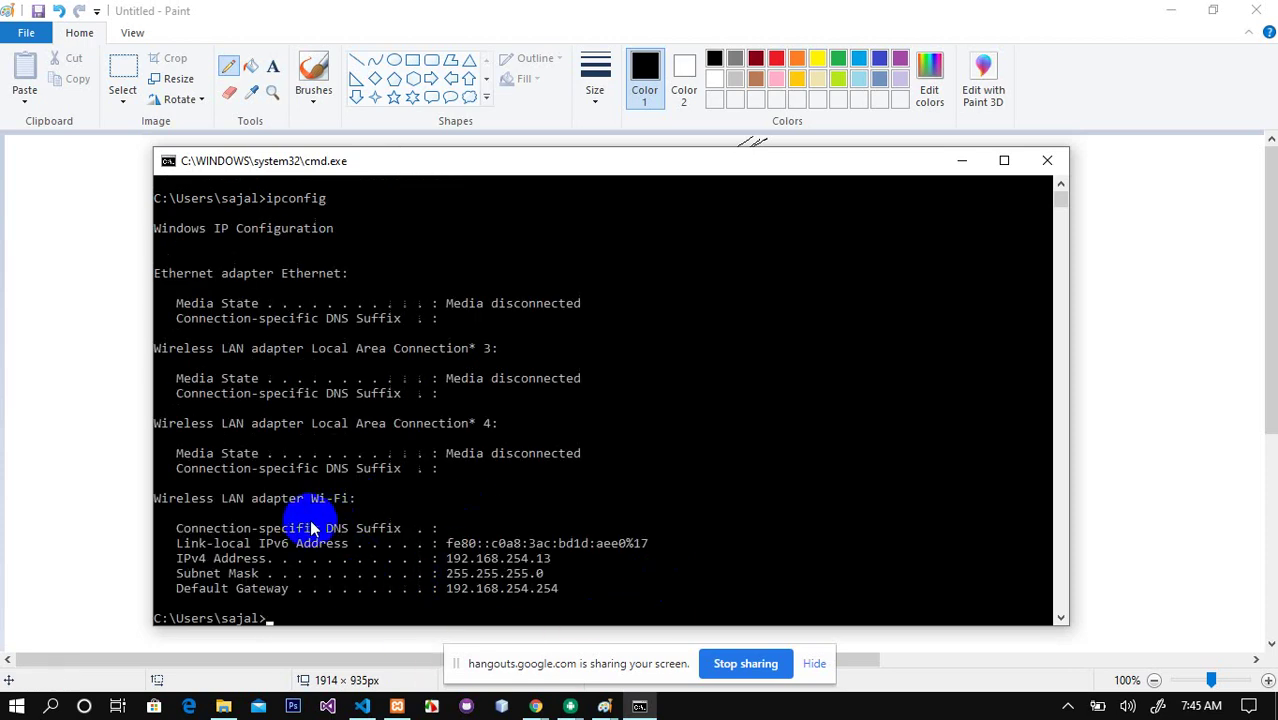
pyautogui.moveTo(312, 508); pyautogui.dragTo(348, 506)
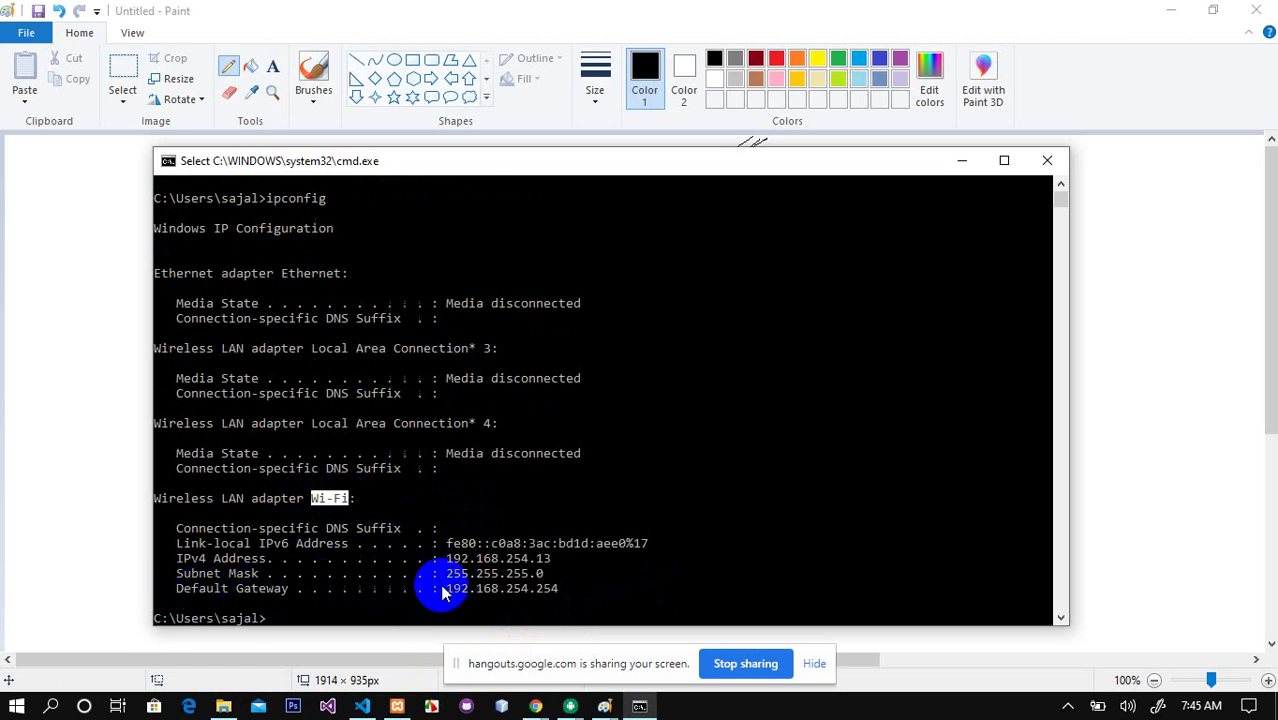
# Step: Highlight the Wi-Fi gateway 192.168.254.254, subnet mask 255.255.255.0 and IPv4 address 192.168.254.13
pyautogui.moveTo(447, 592); pyautogui.dragTo(558, 597)
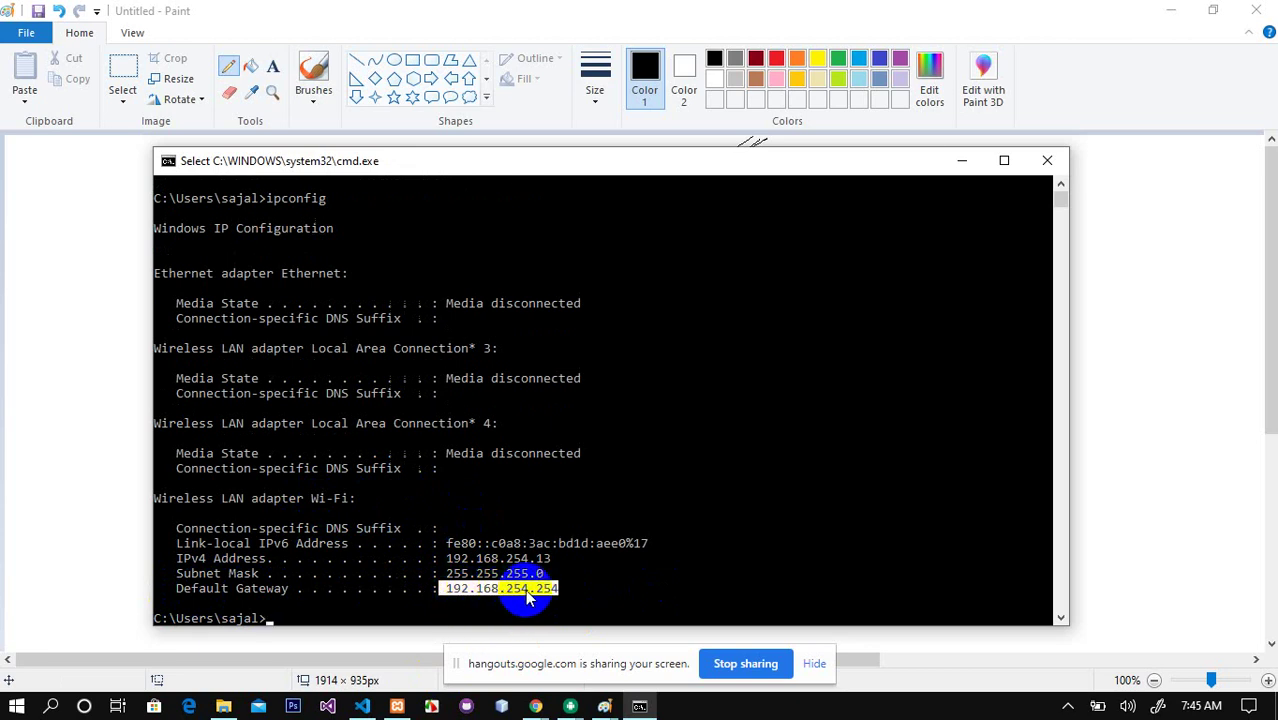
pyautogui.moveTo(449, 594); pyautogui.dragTo(535, 595)
pyautogui.click(545, 595)
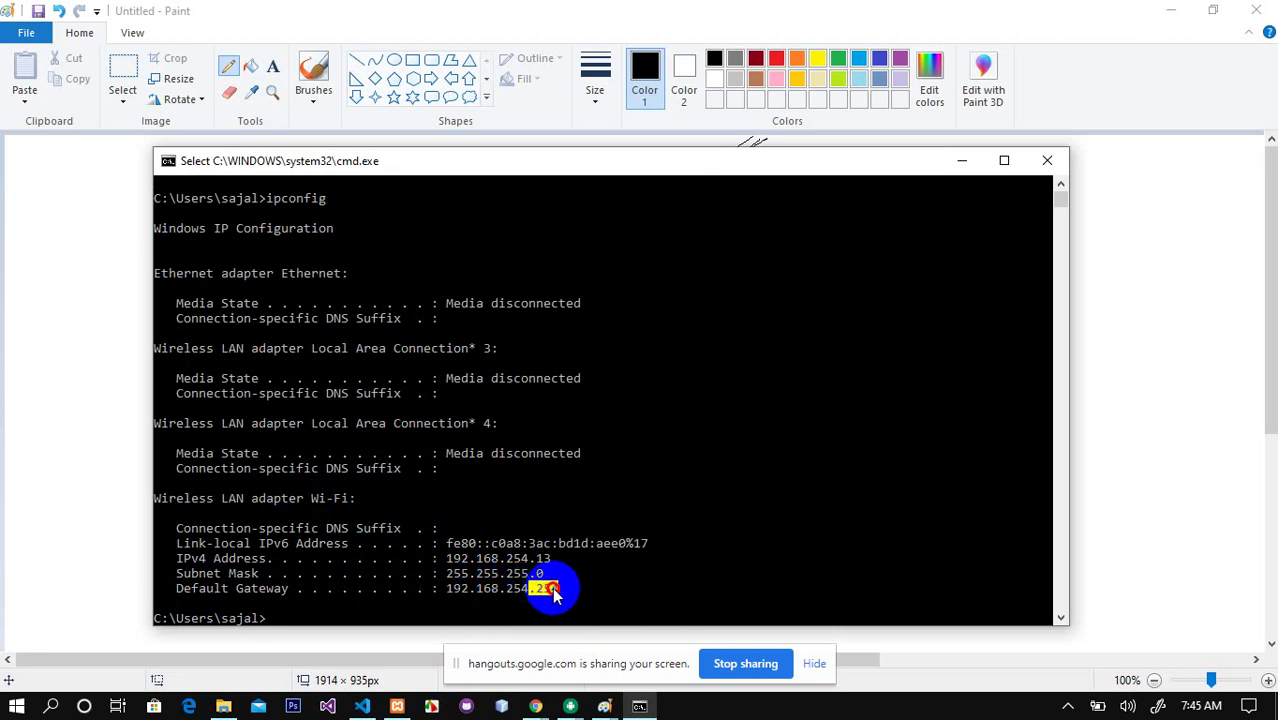
pyautogui.moveTo(554, 594); pyautogui.dragTo(546, 595)
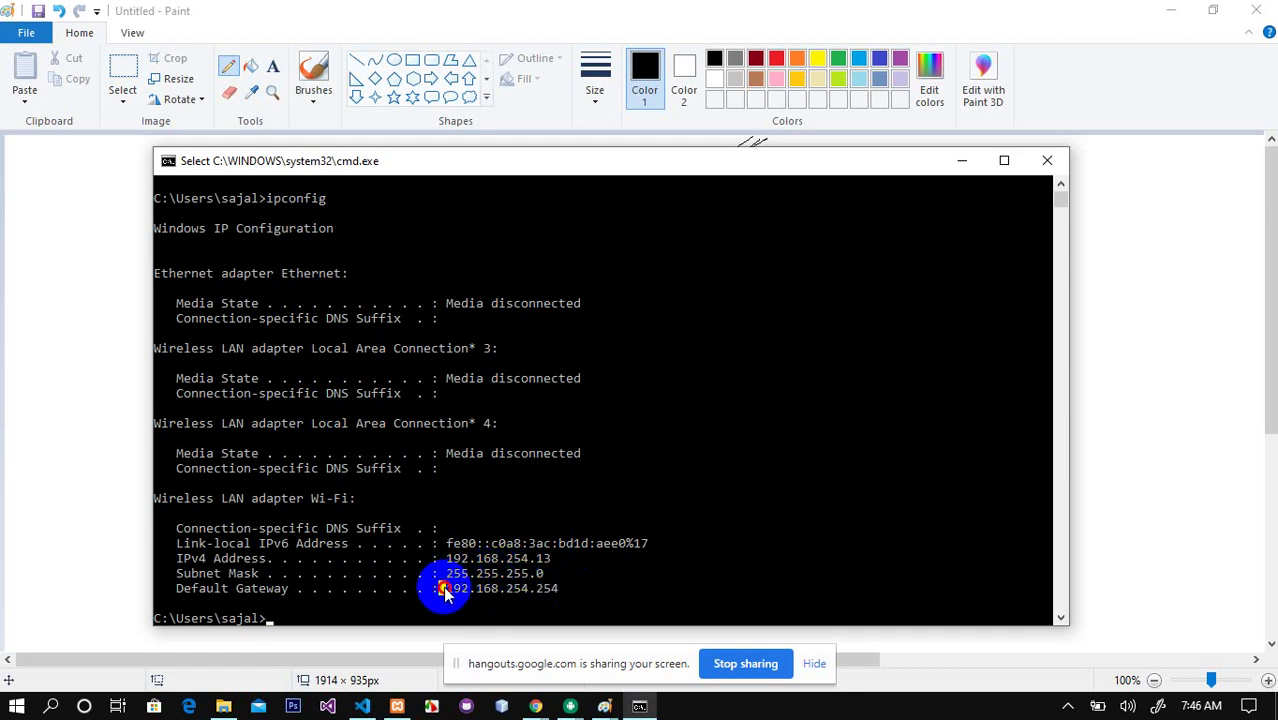
pyautogui.moveTo(441, 589); pyautogui.dragTo(562, 597)
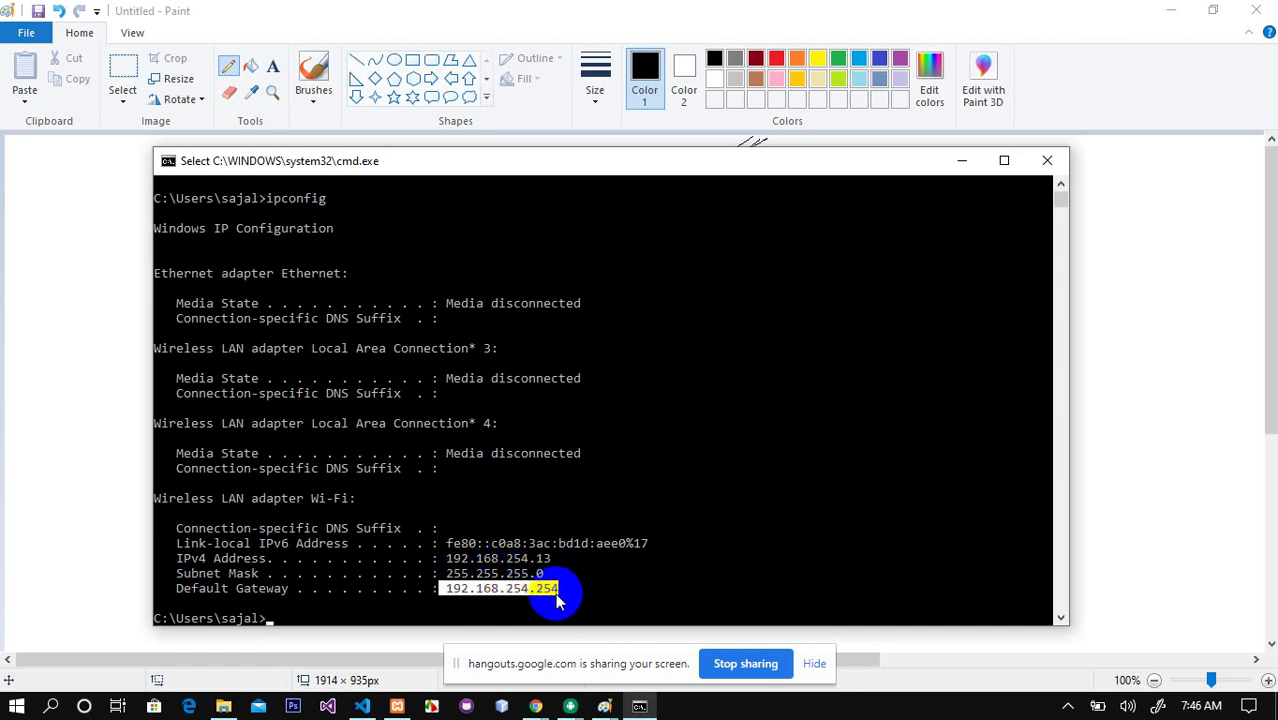
pyautogui.moveTo(441, 574); pyautogui.dragTo(572, 575)
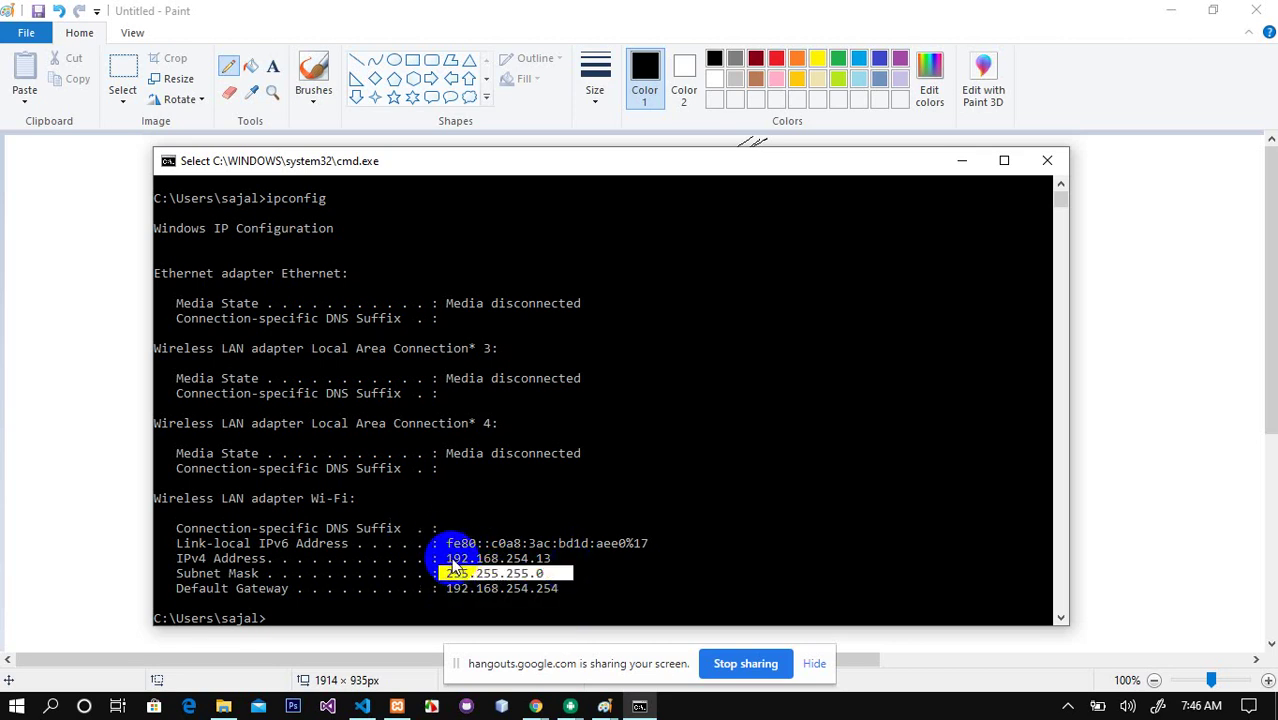
pyautogui.moveTo(450, 558); pyautogui.dragTo(545, 558)
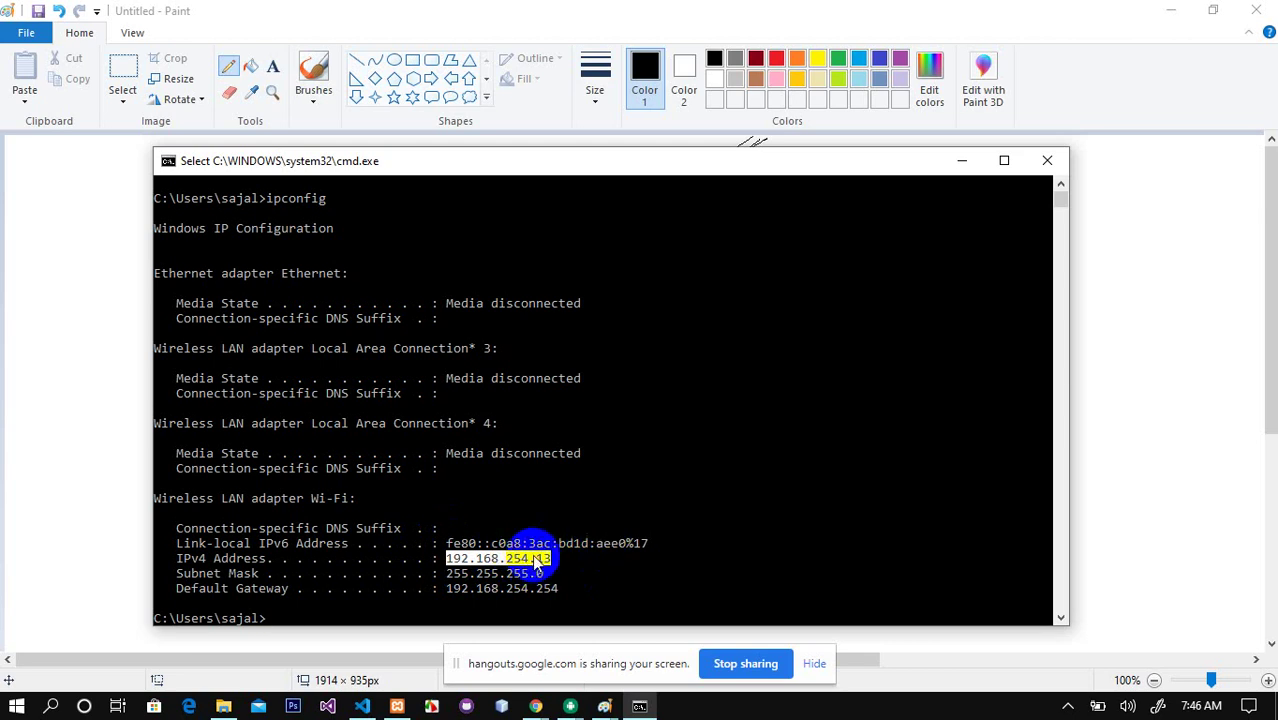
pyautogui.click(1068, 706)
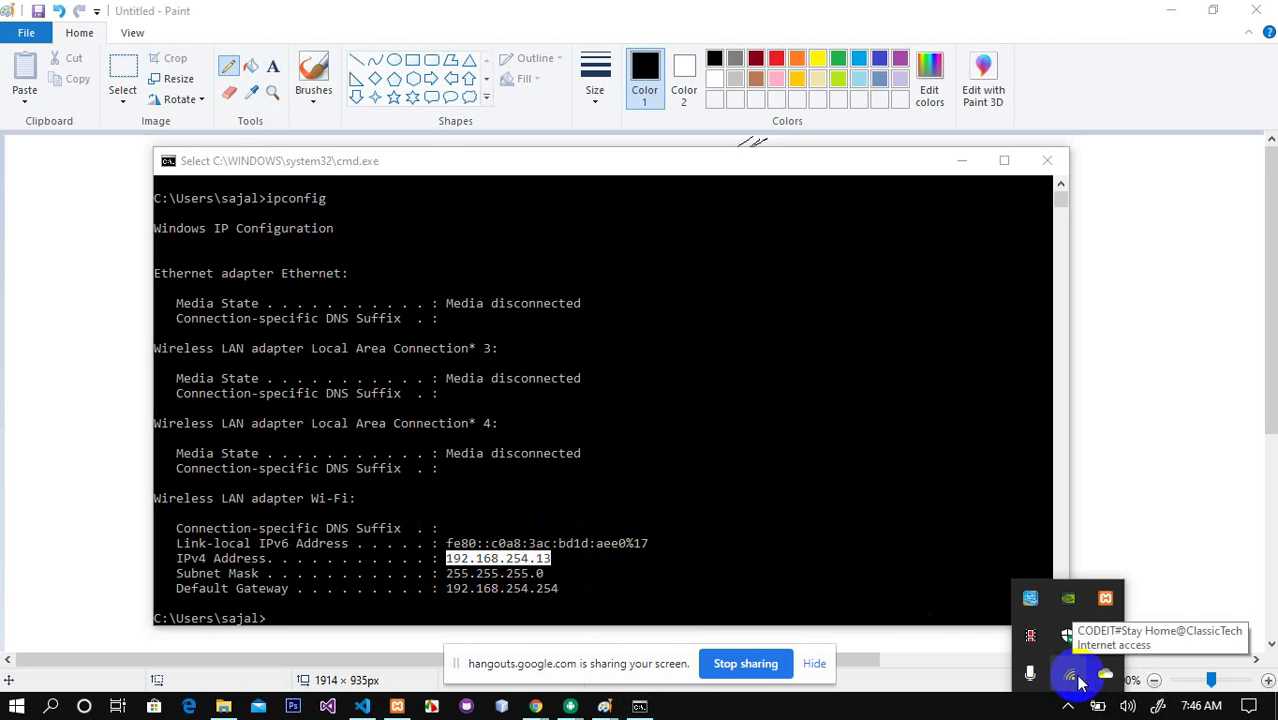
# Step: Open Network & Internet settings from the tray network icon and settle on the Wi-Fi page
pyautogui.rightClick(1077, 681)
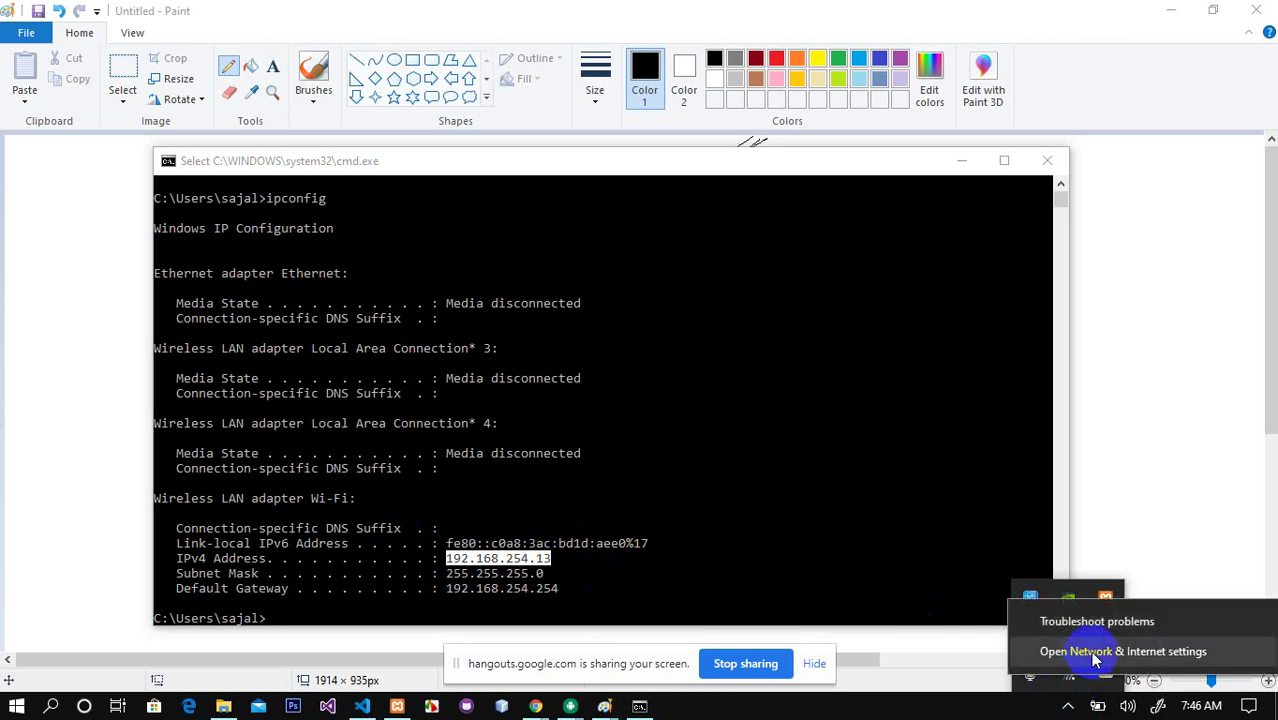
pyautogui.click(1094, 656)
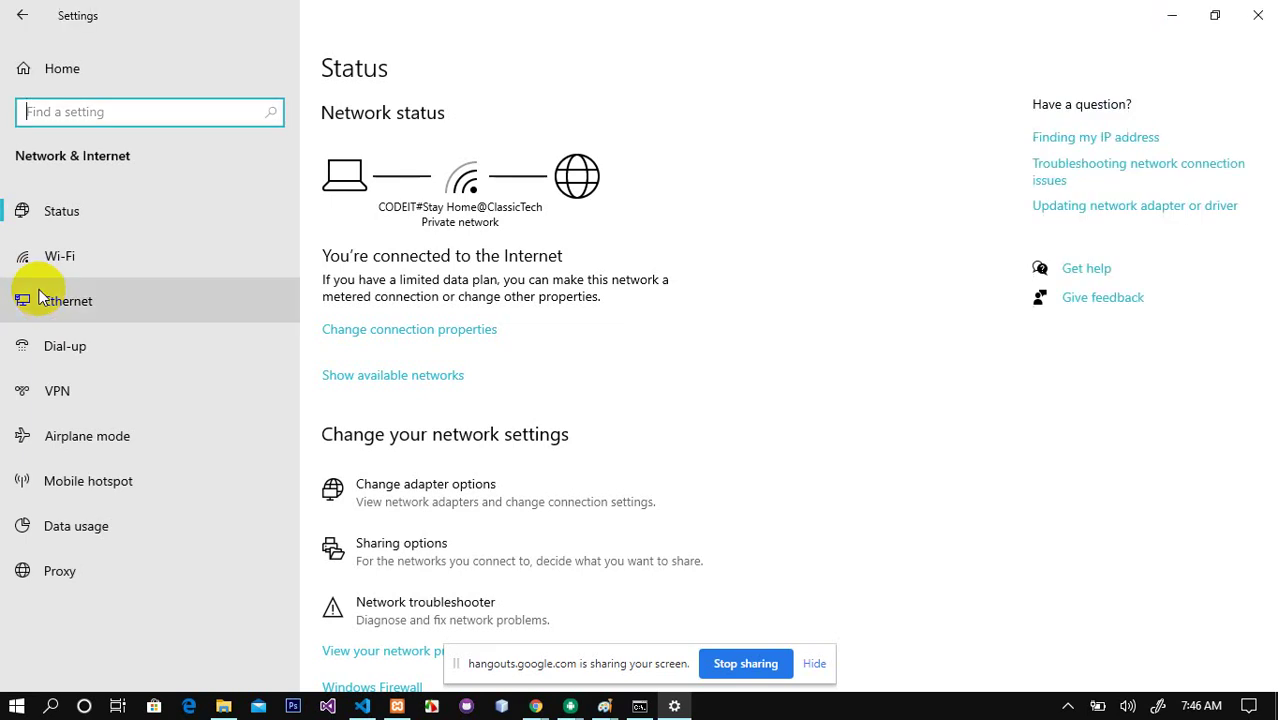
pyautogui.click(50, 265)
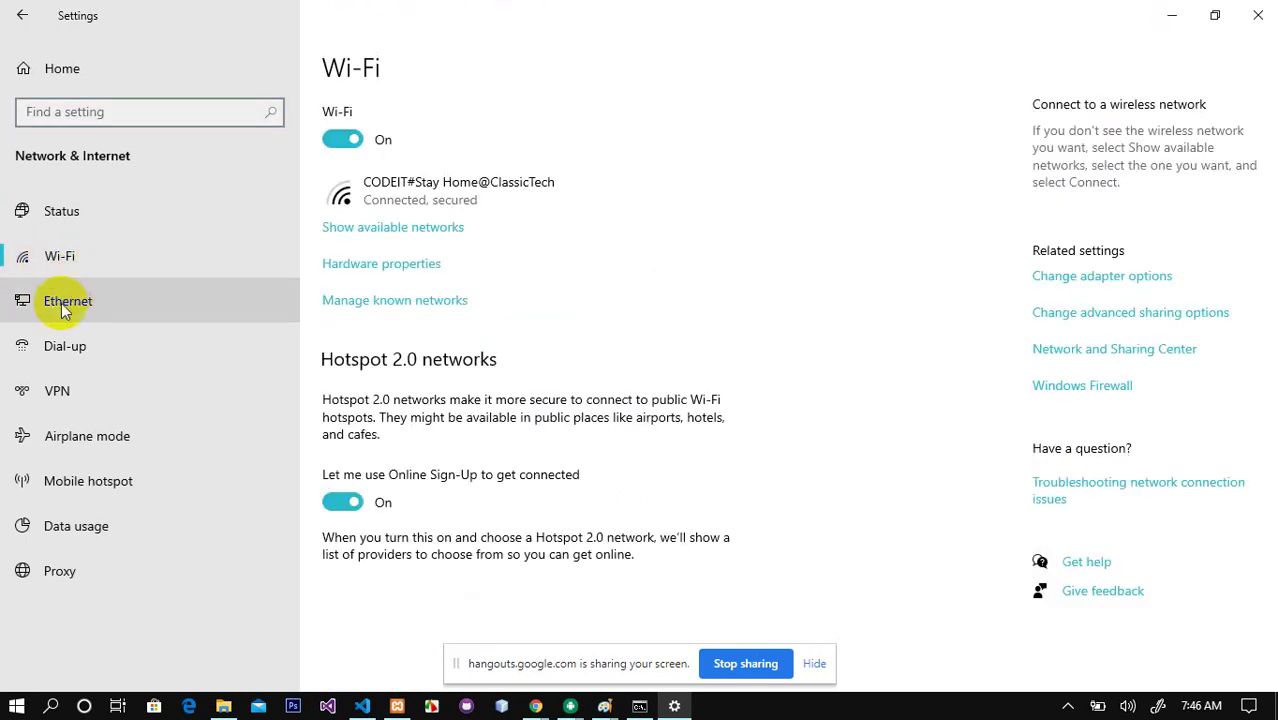
pyautogui.click(60, 309)
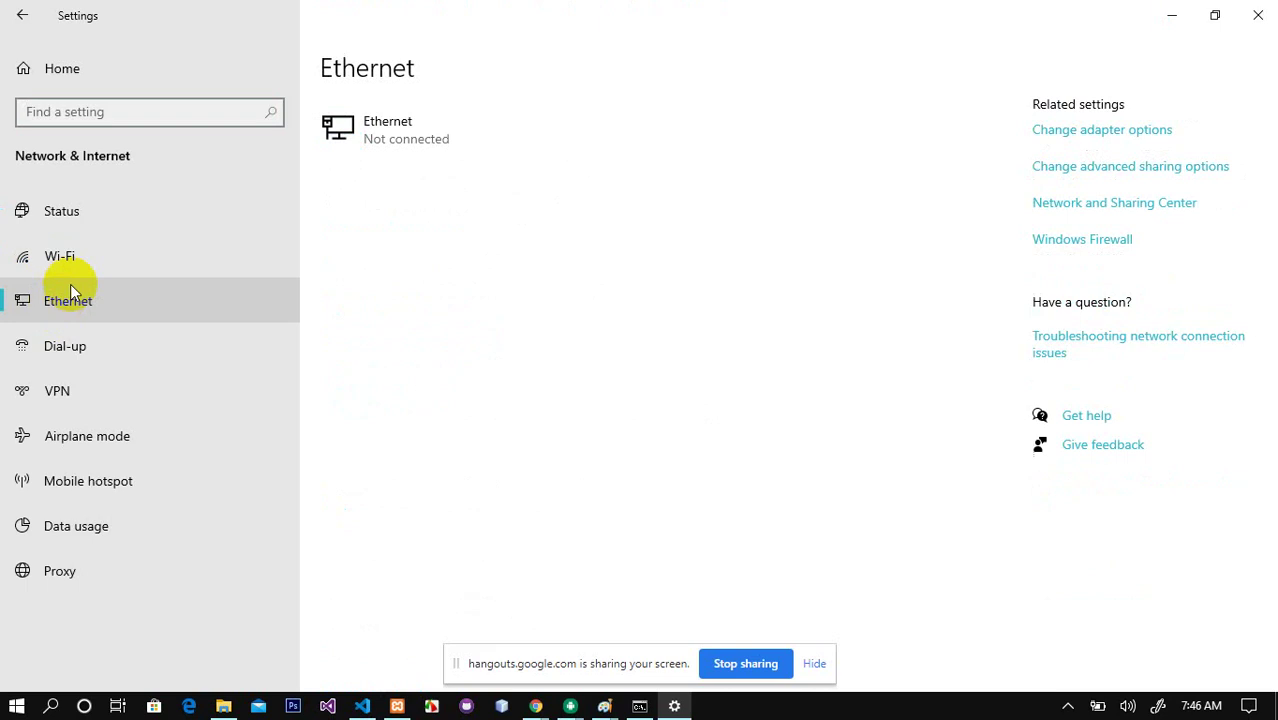
pyautogui.click(76, 263)
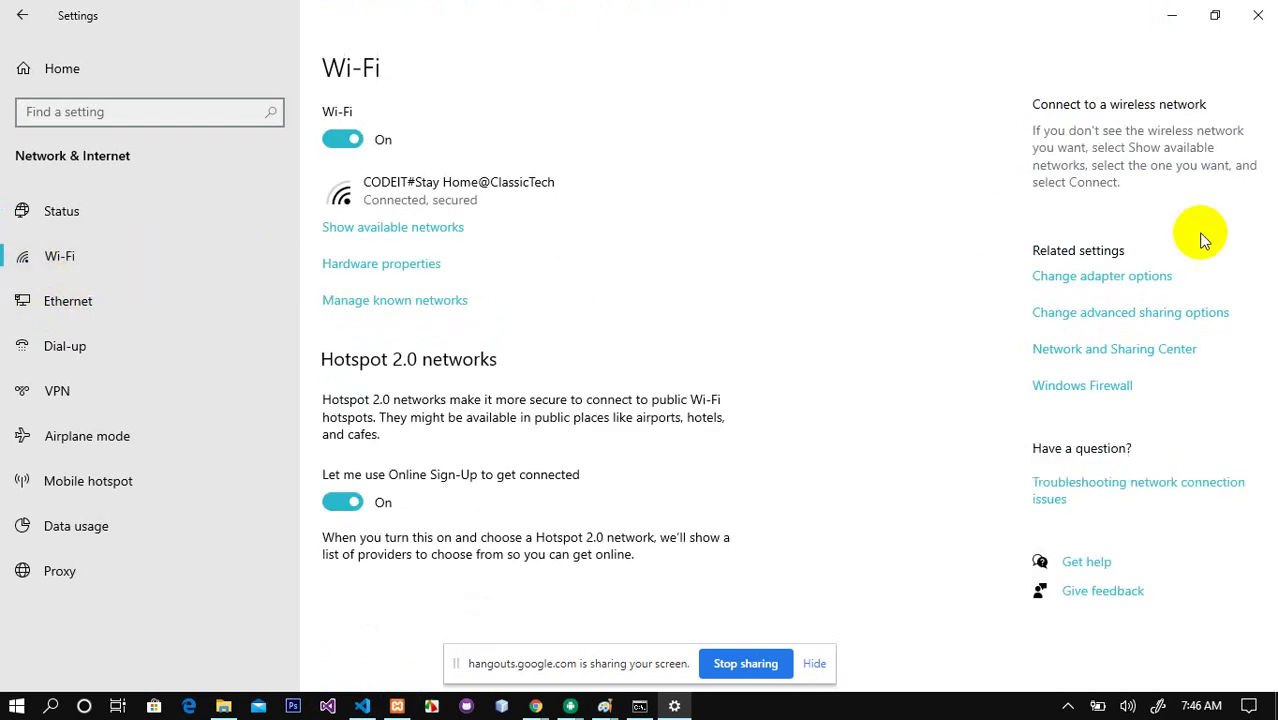
# Step: Open the Wi-Fi adapter's Properties from the Network Connections adapter list
pyautogui.click(1146, 285)
pyautogui.click(346, 126)
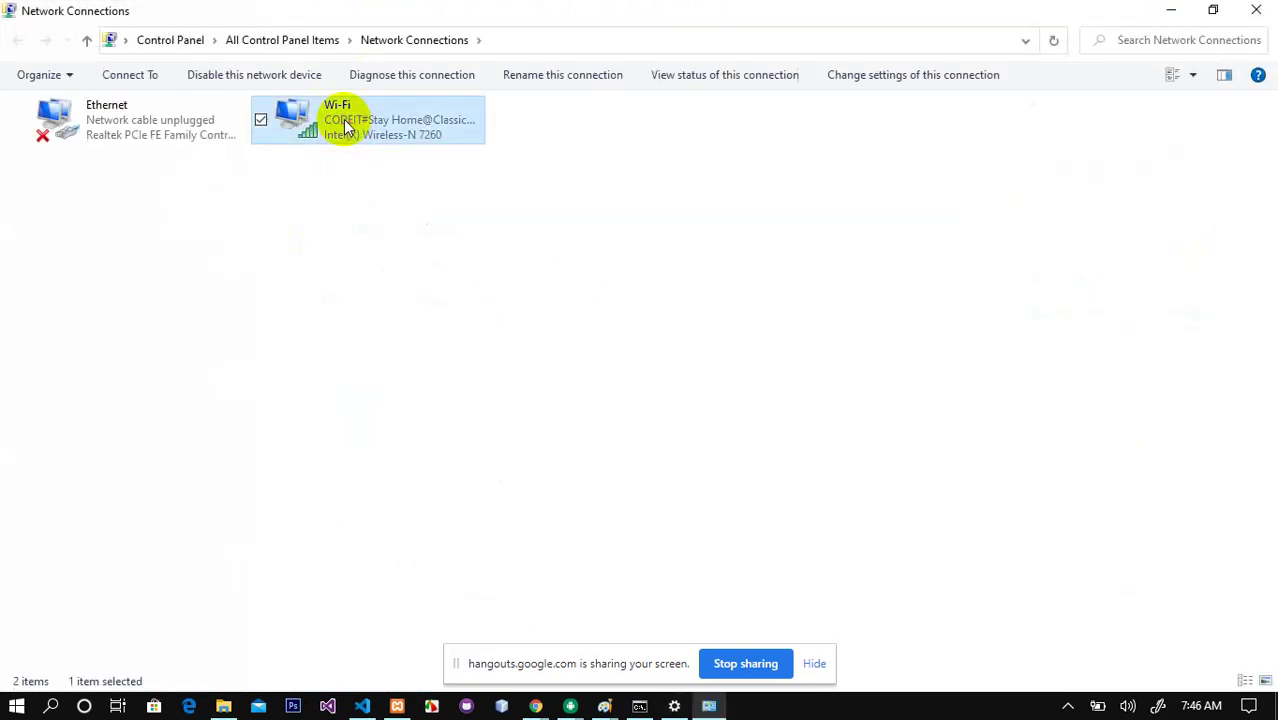
pyautogui.rightClick(344, 121)
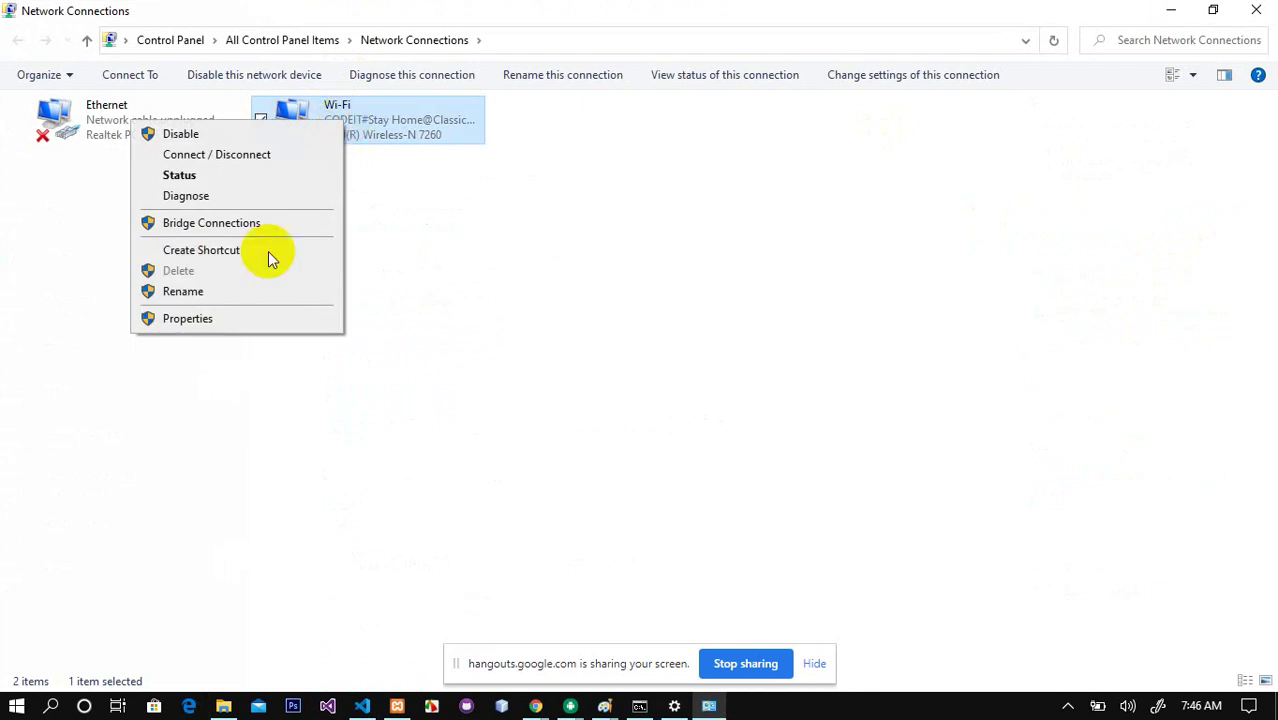
pyautogui.click(419, 236)
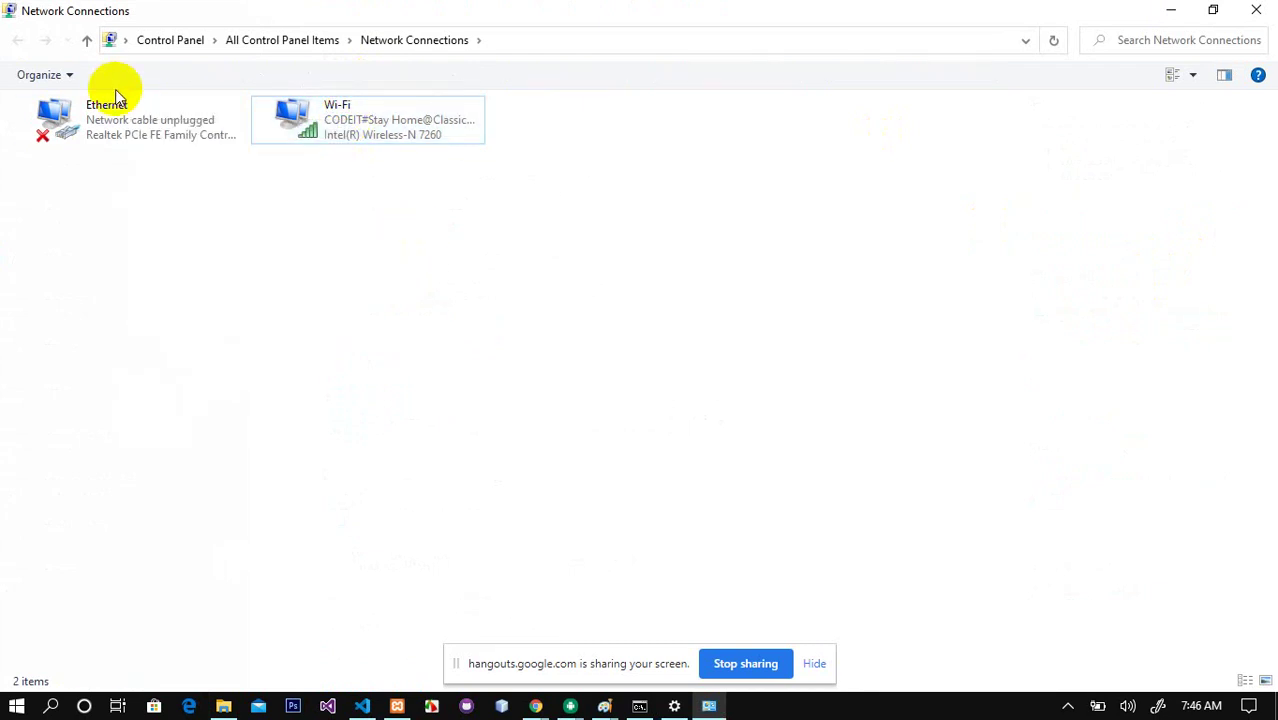
pyautogui.click(104, 134)
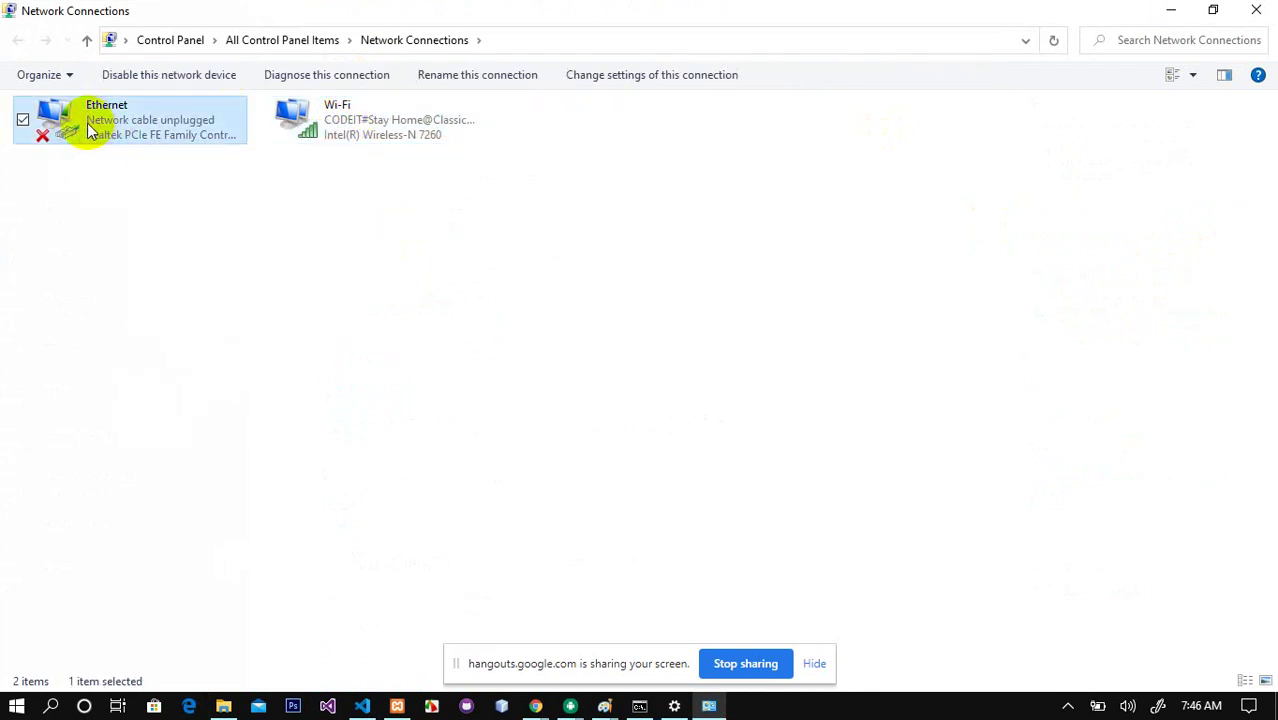
pyautogui.click(373, 118)
pyautogui.rightClick(371, 113)
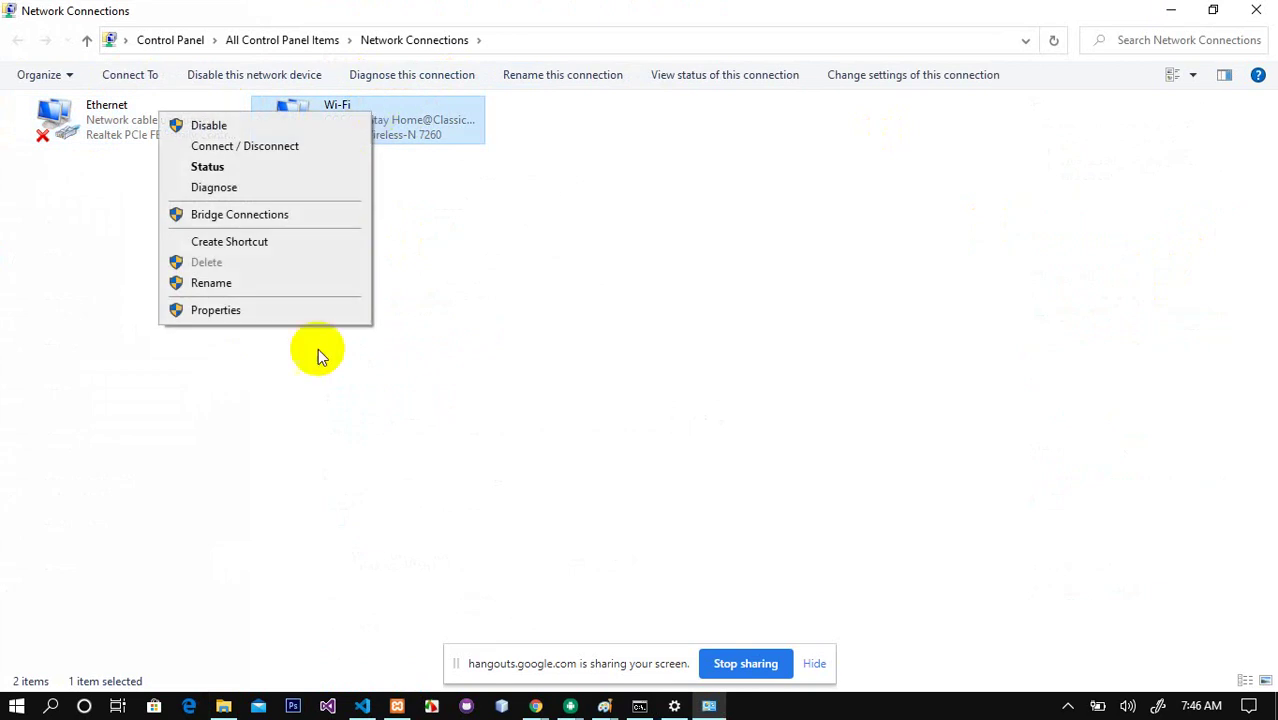
pyautogui.click(308, 314)
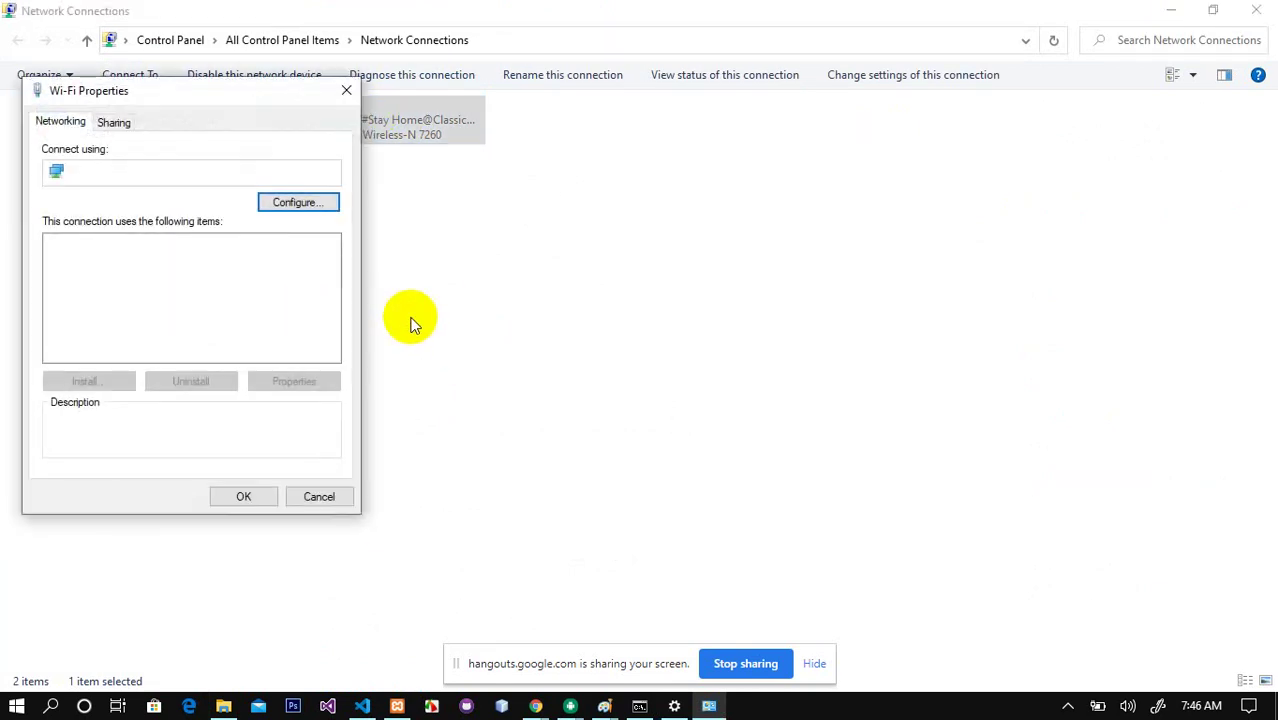
# Step: Review static IPv4 192.168.254.13, gateway 192.168.254.254, DNS 8.8.8.8, and confirm with OK twice
pyautogui.click(216, 292)
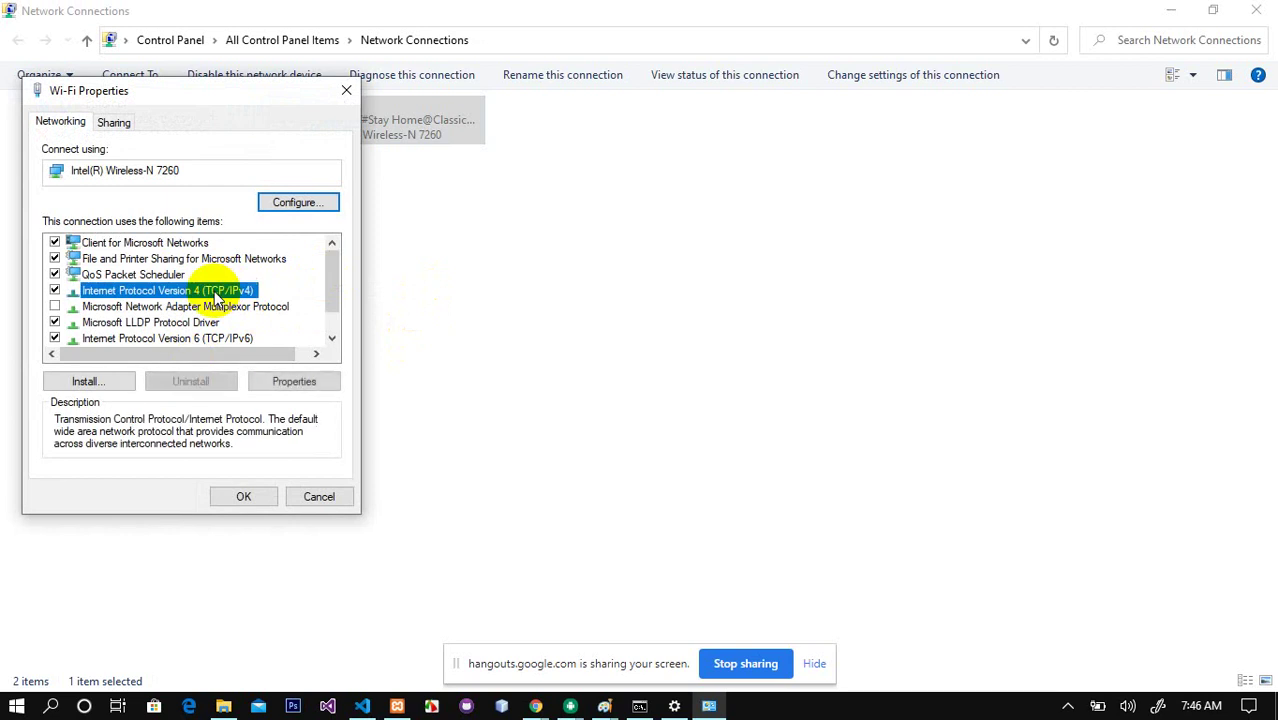
pyautogui.doubleClick(203, 291)
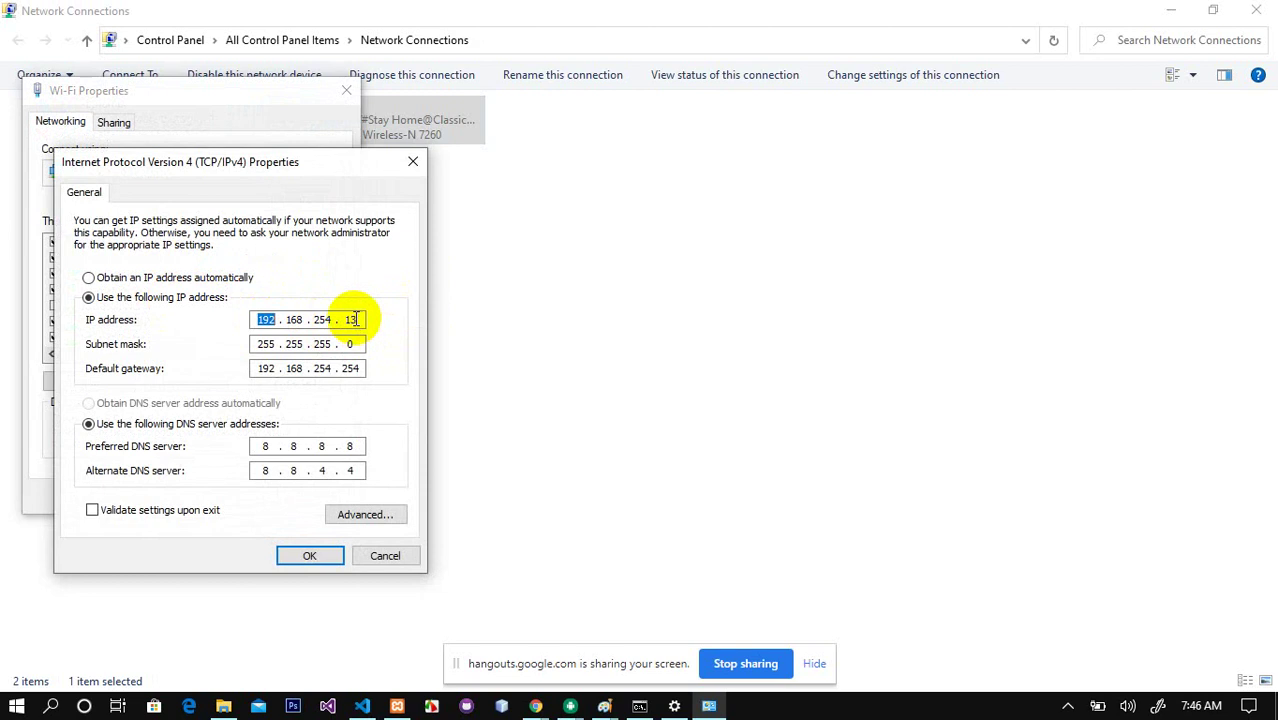
pyautogui.doubleClick(355, 319)
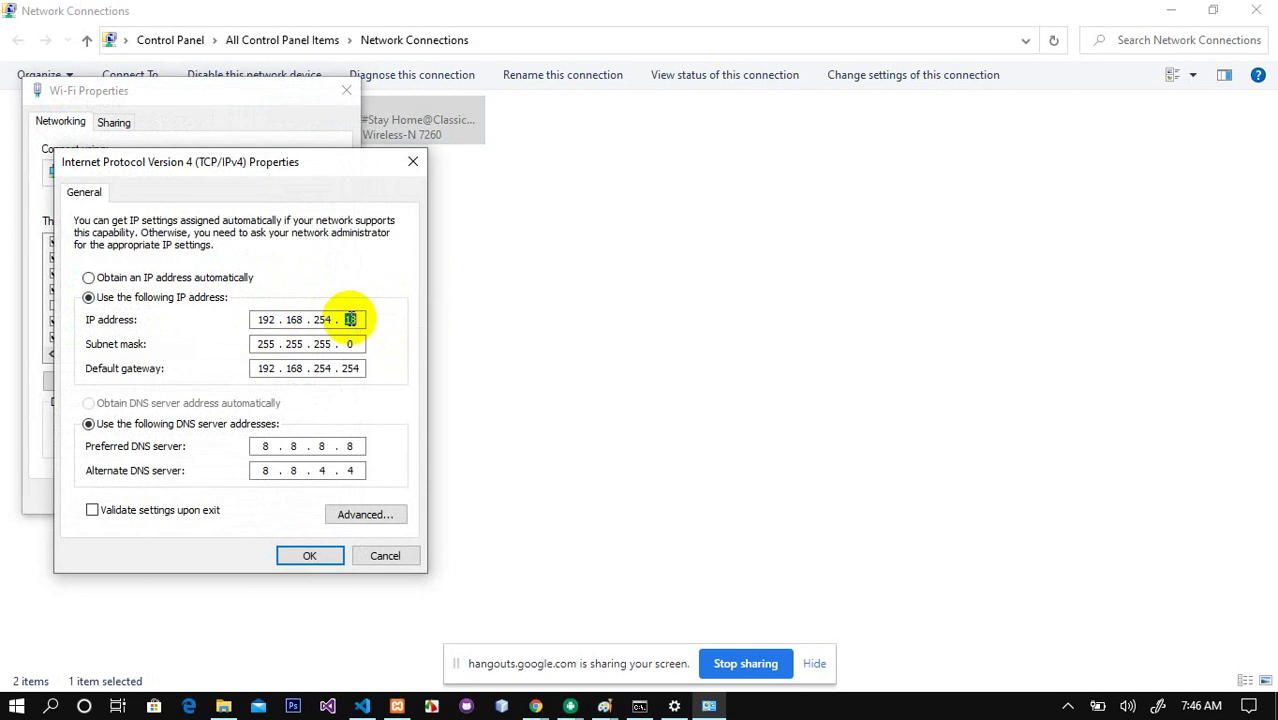
pyautogui.doubleClick(257, 369)
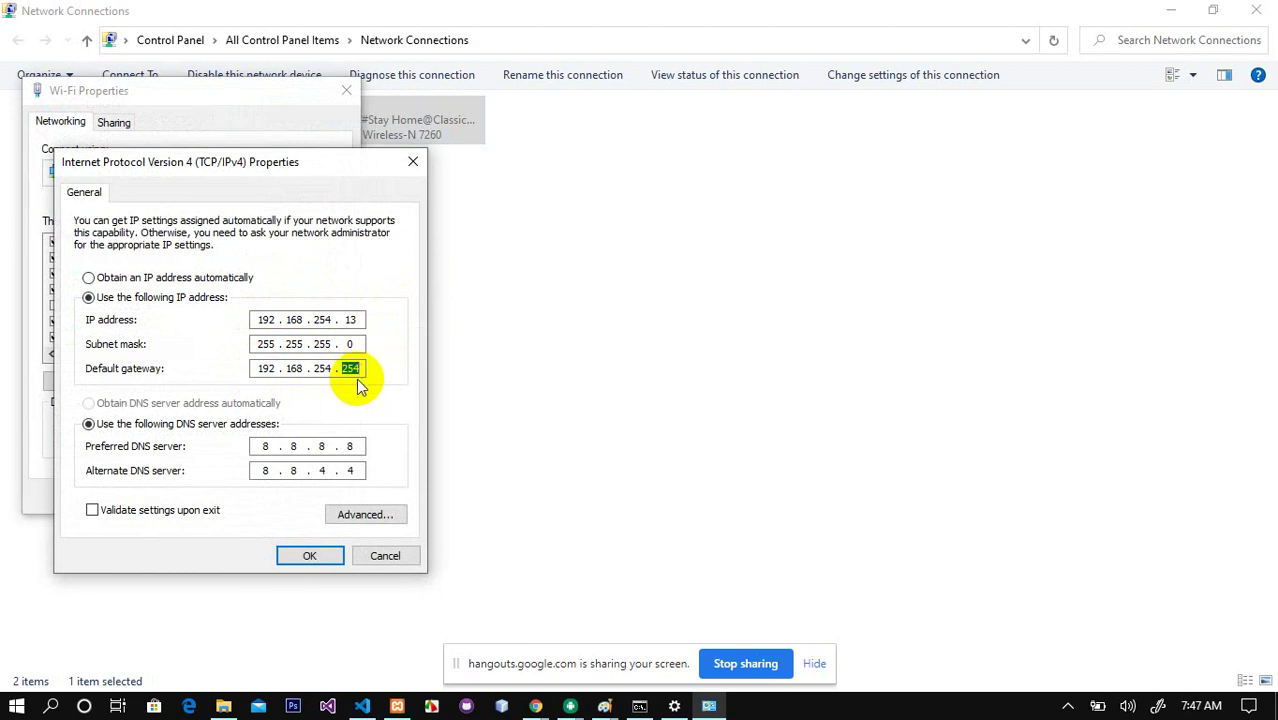
pyautogui.doubleClick(263, 446)
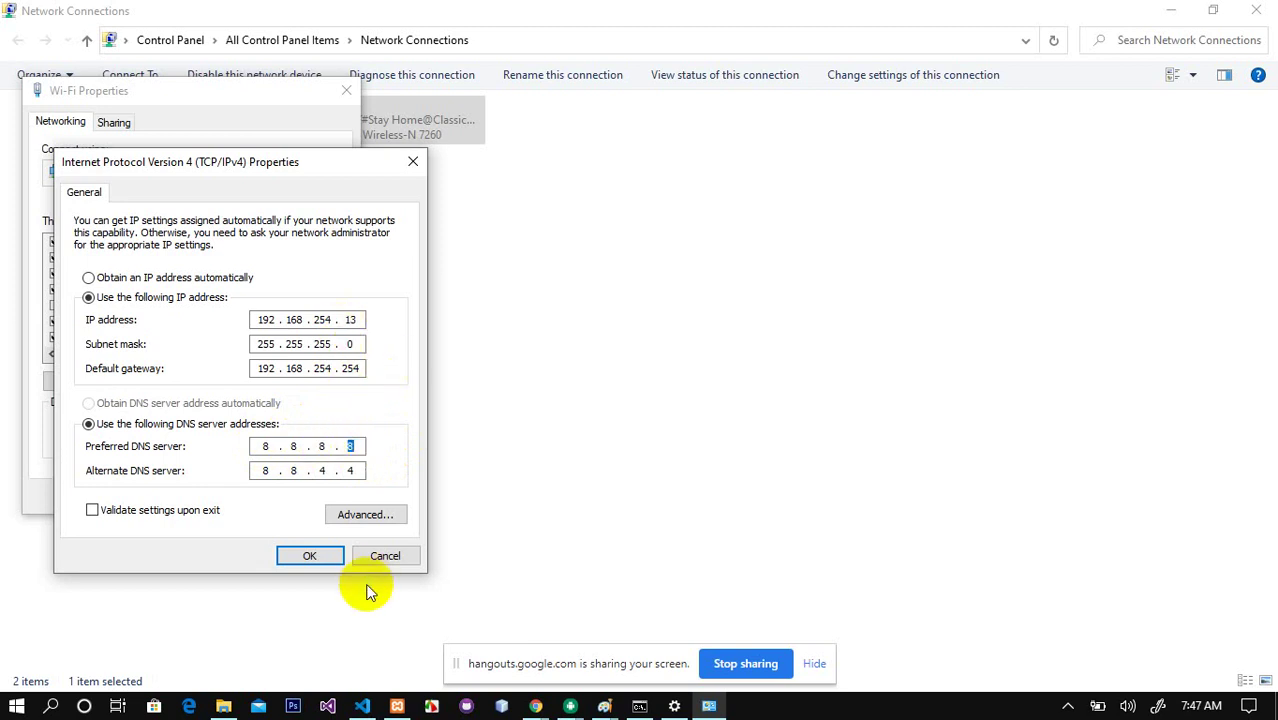
pyautogui.click(320, 554)
pyautogui.click(262, 504)
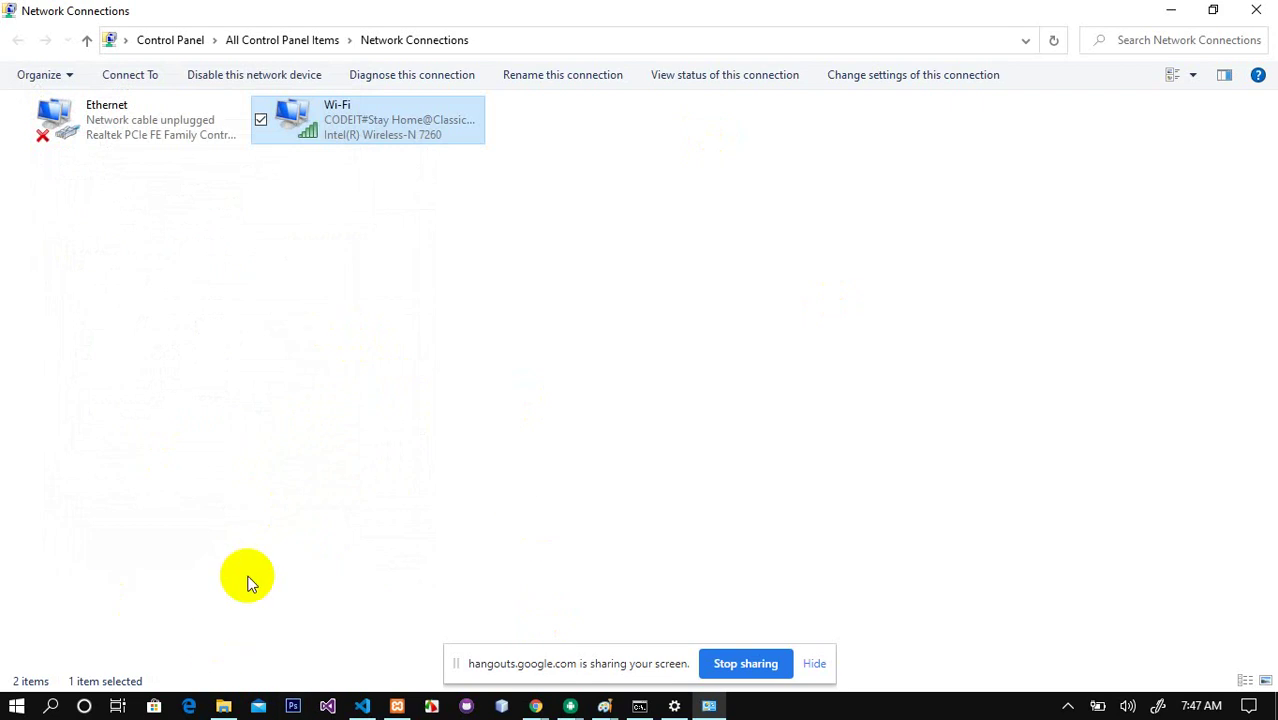
# Step: Close Network Connections, Settings and Command Prompt, then handwrite 'IP Set' beside the circled 1
pyautogui.click(1256, 10)
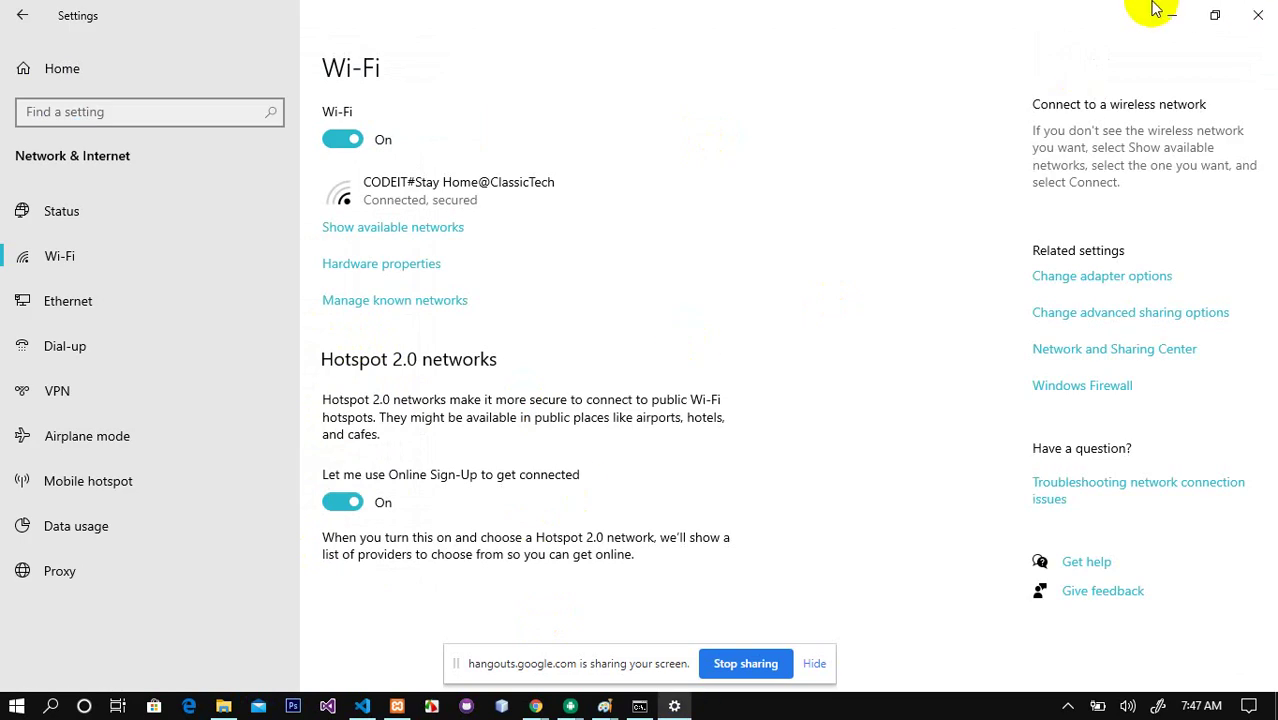
pyautogui.click(1257, 12)
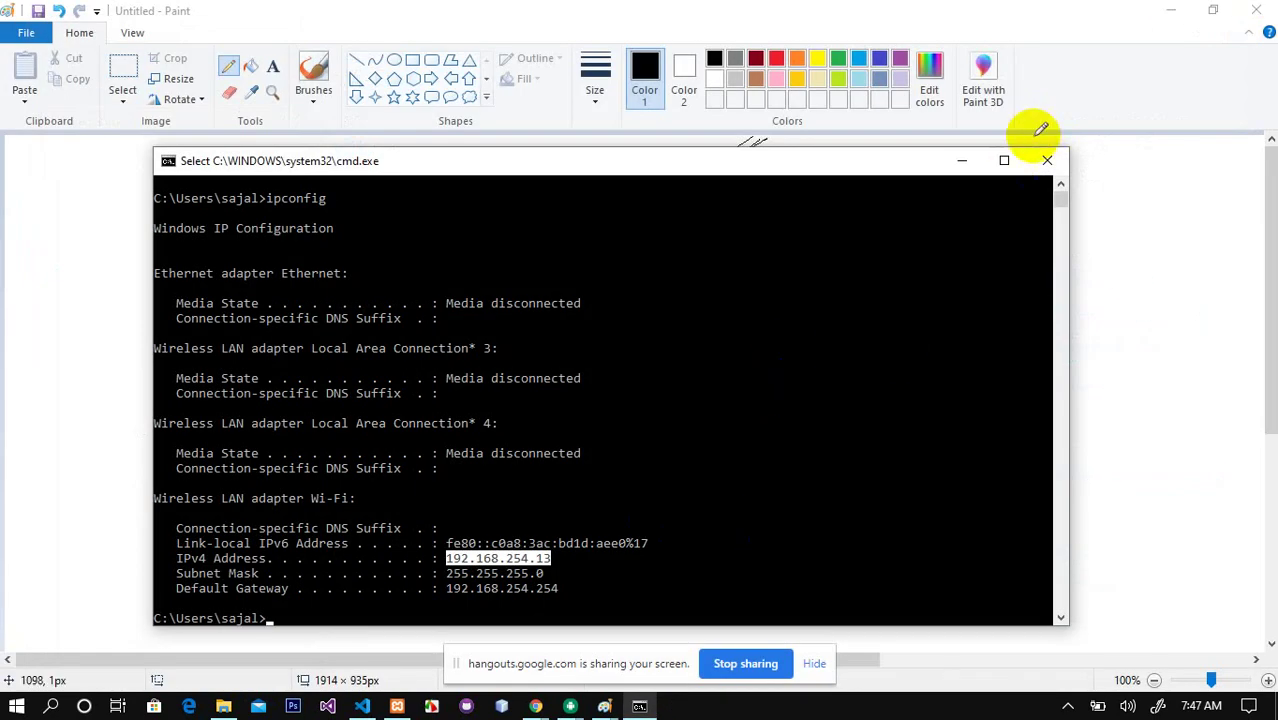
pyautogui.click(1047, 160)
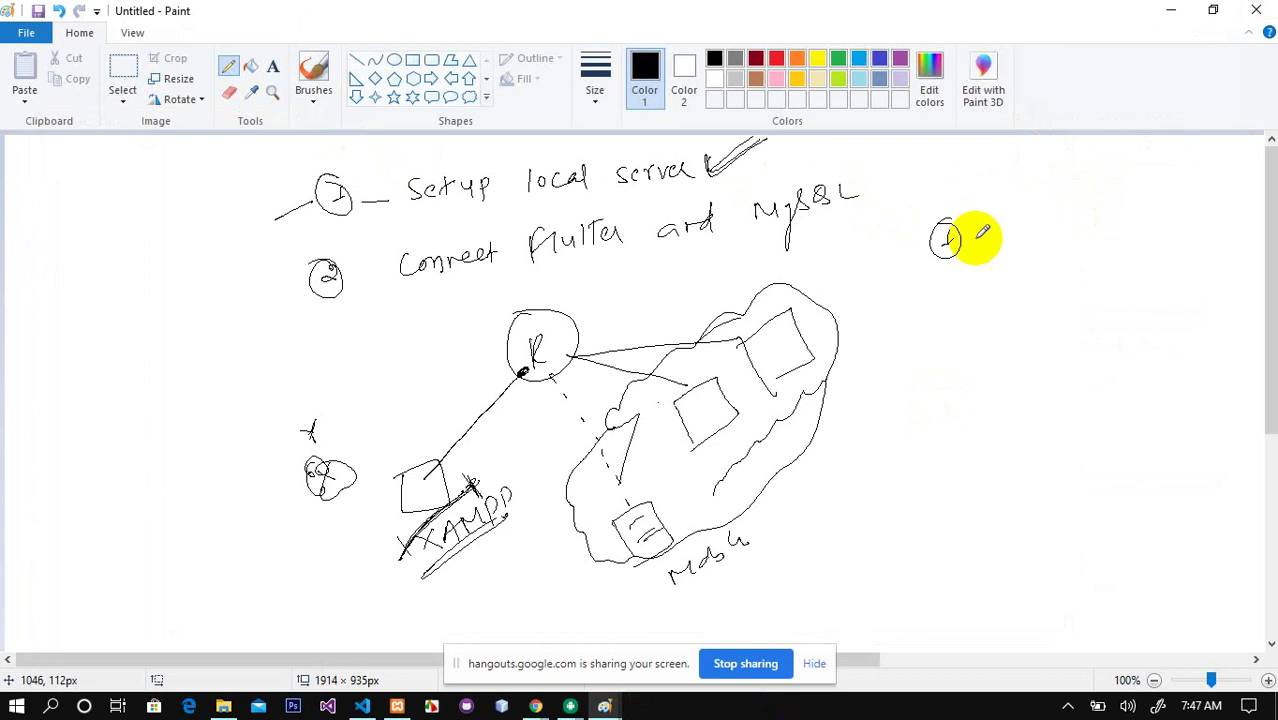
pyautogui.moveTo(981, 241)
pyautogui.mouseDown()
pyautogui.moveTo(994, 217)
pyautogui.moveTo(1020, 213)
pyautogui.moveTo(1087, 208)
pyautogui.moveTo(1062, 240)
pyautogui.moveTo(1108, 224)
pyautogui.mouseUp()
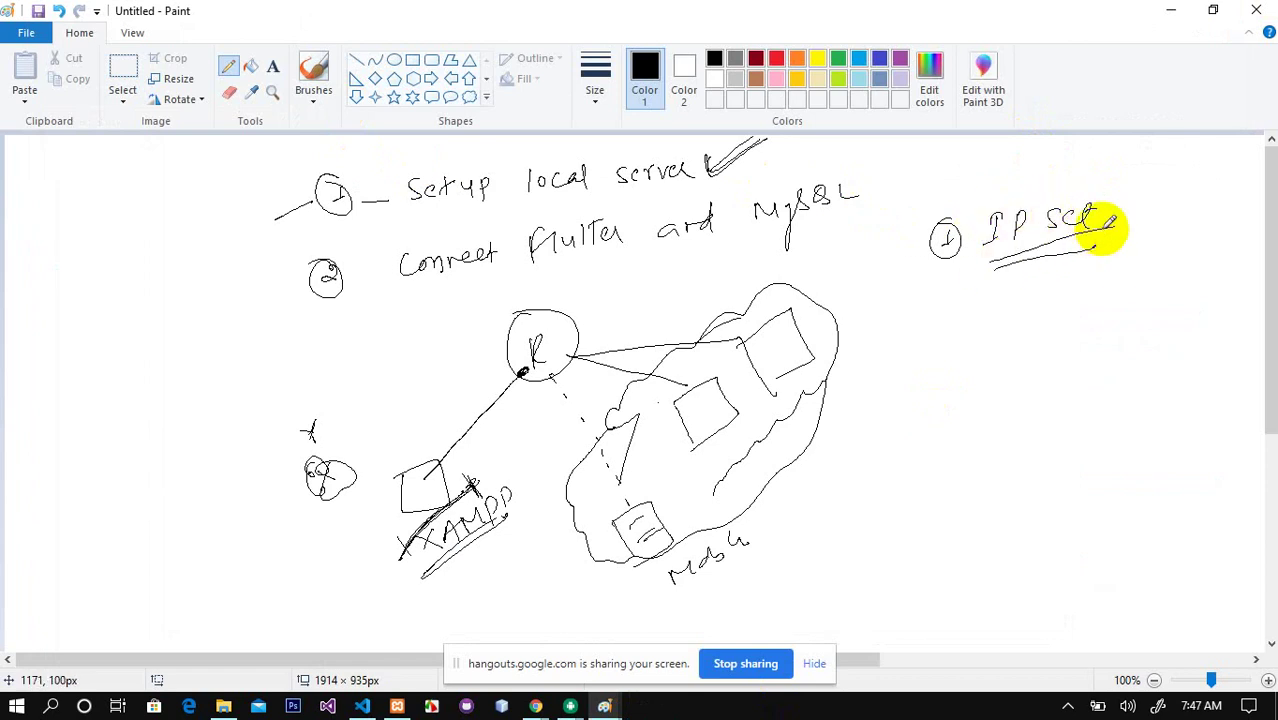
pyautogui.click(1065, 708)
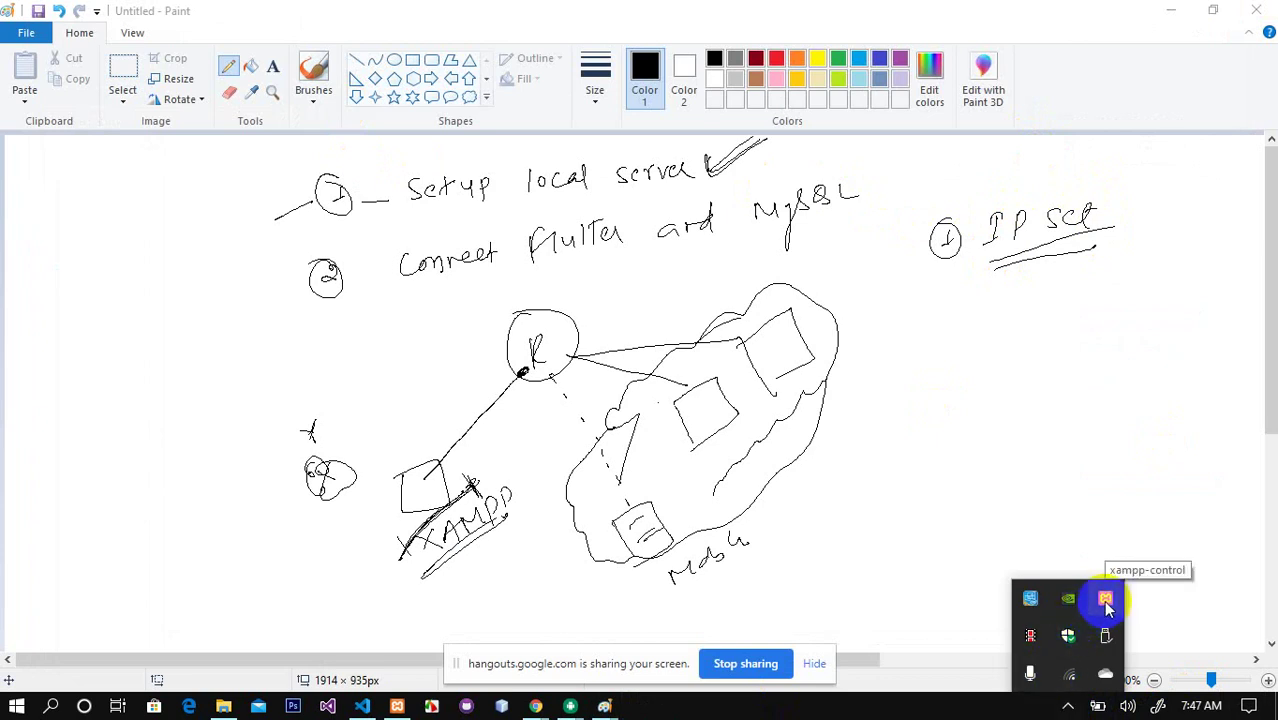
# Step: Bring up XAMPP Control Panel from the tray and open Apache (httpd.conf) from Config
pyautogui.click(1106, 600)
pyautogui.rightClick(1106, 600)
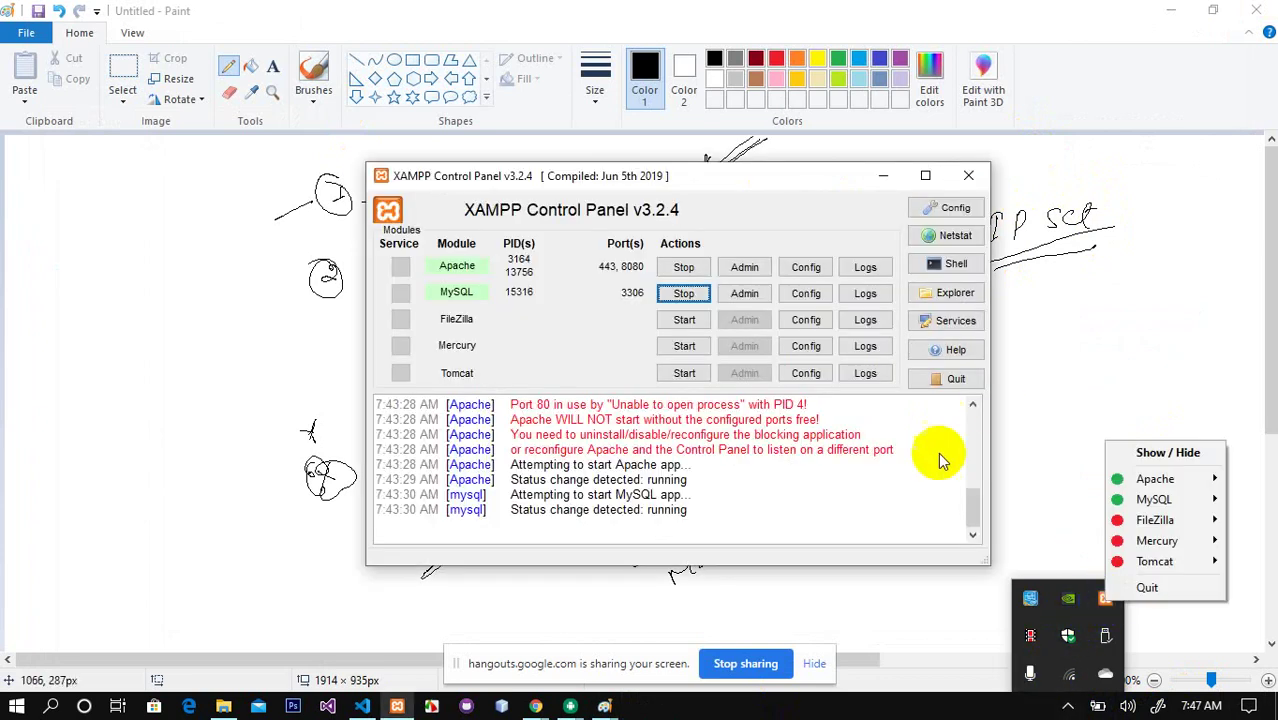
pyautogui.click(806, 270)
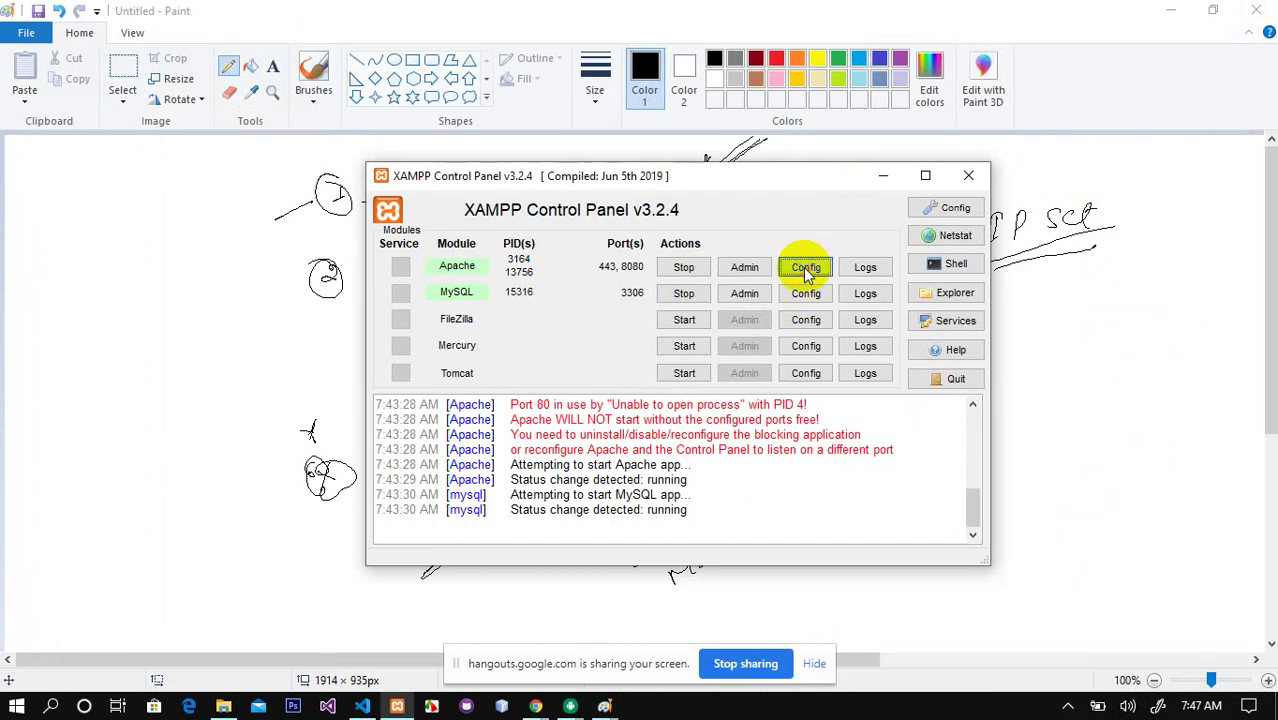
pyautogui.click(806, 270)
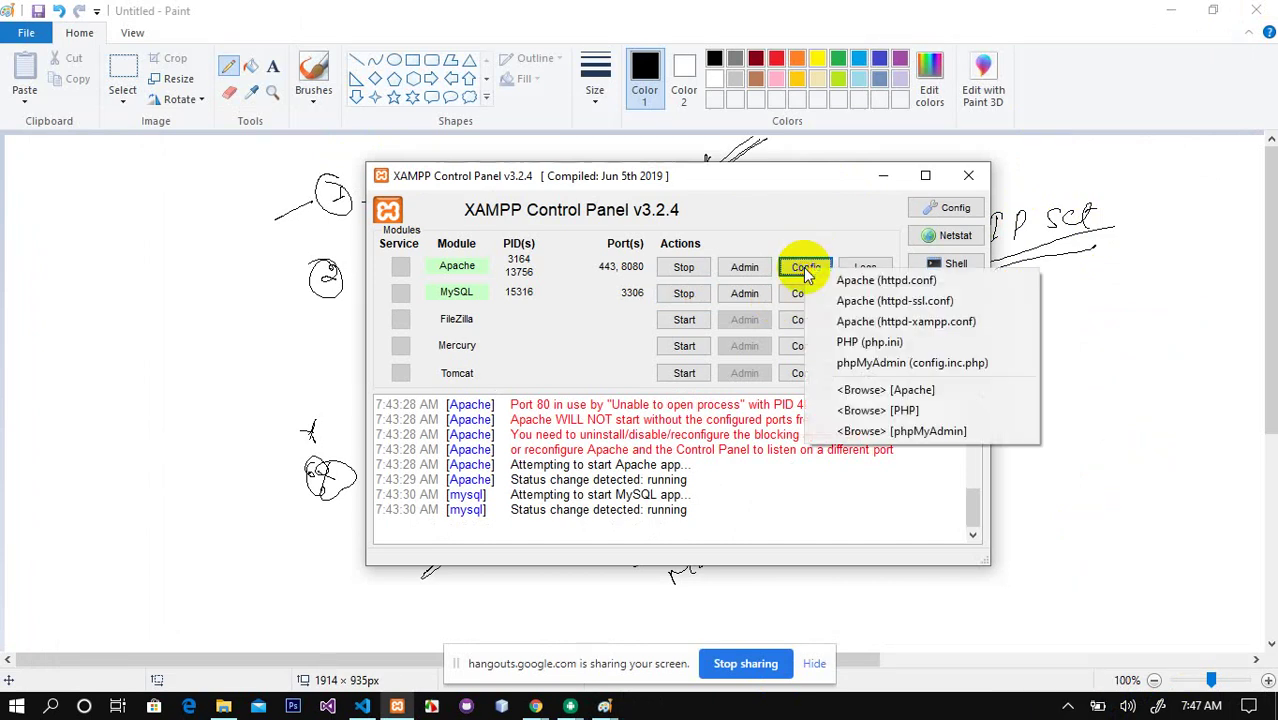
pyautogui.click(899, 284)
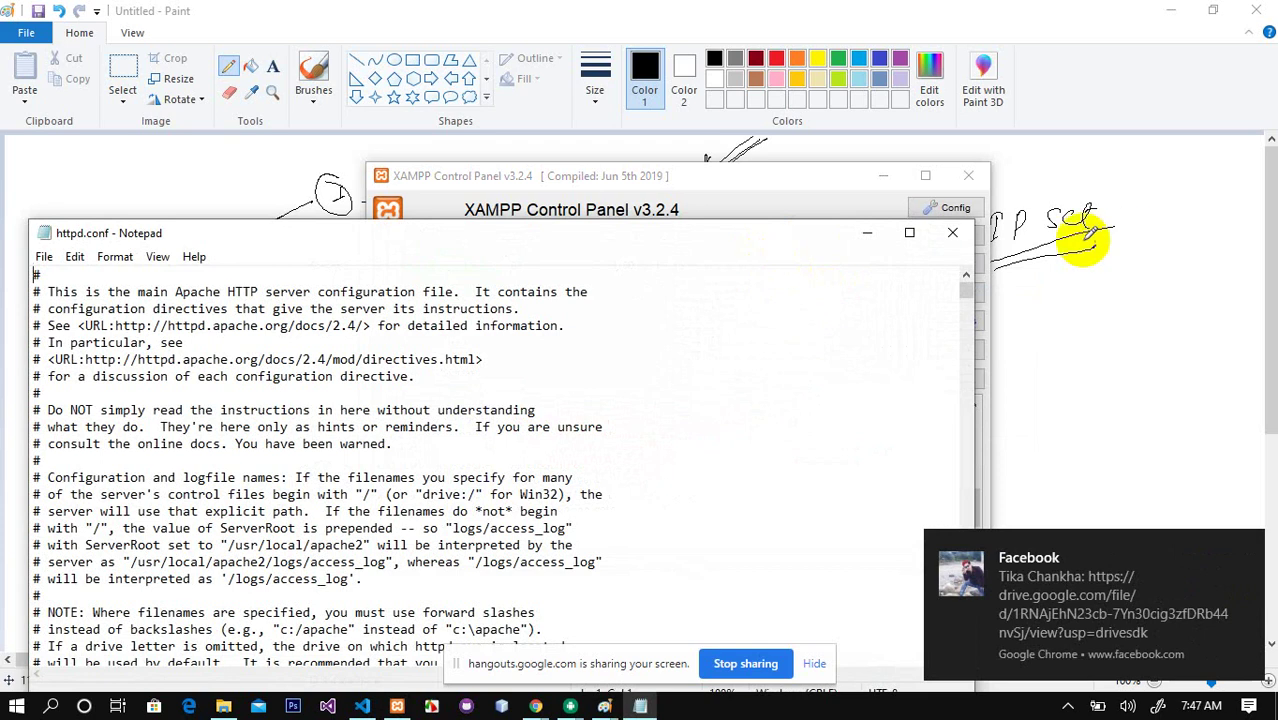
# Step: Maximize Notepad and find the 'Listen 8080' line near the top of httpd.conf
pyautogui.click(909, 232)
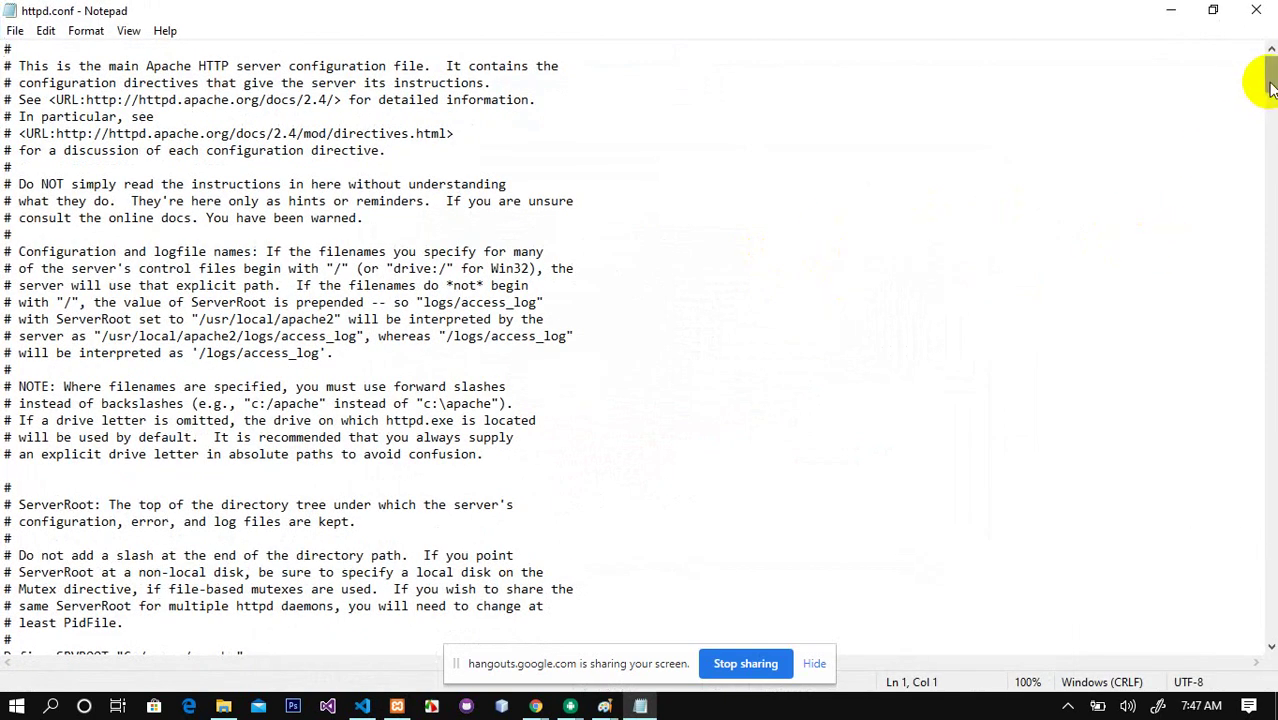
pyautogui.click(6, 48)
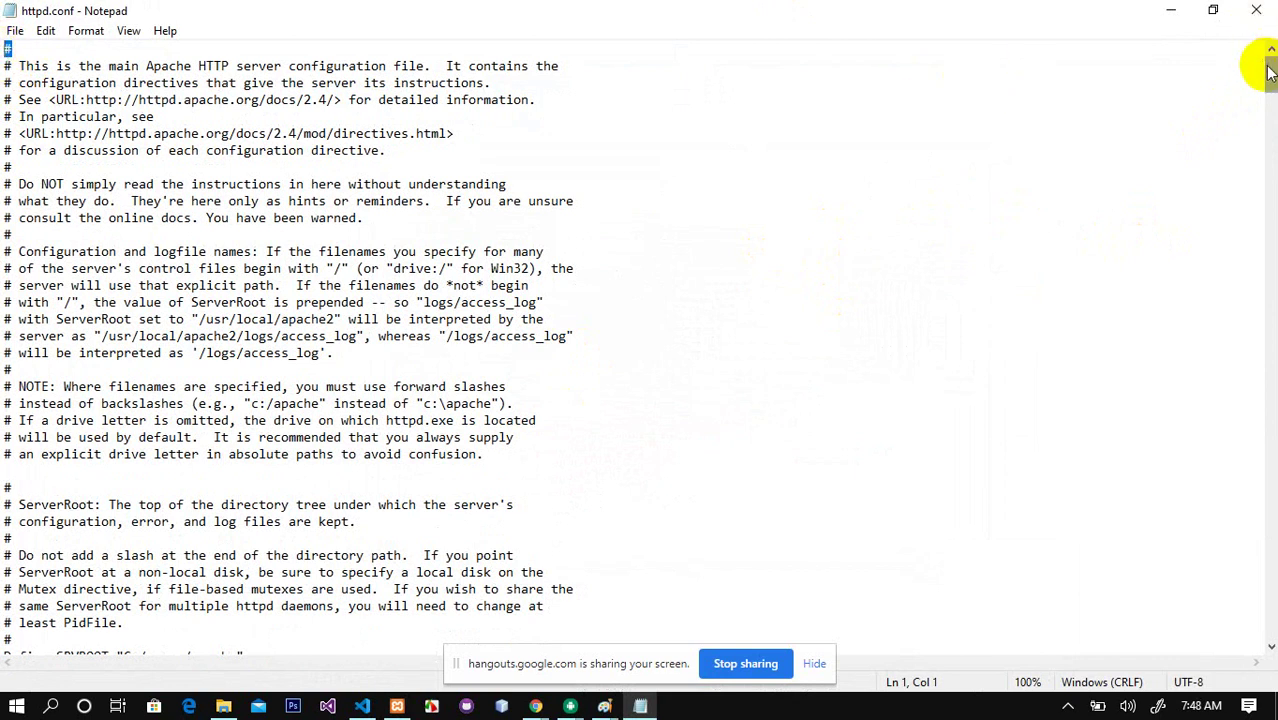
pyautogui.moveTo(1268, 64); pyautogui.dragTo(1264, 116)
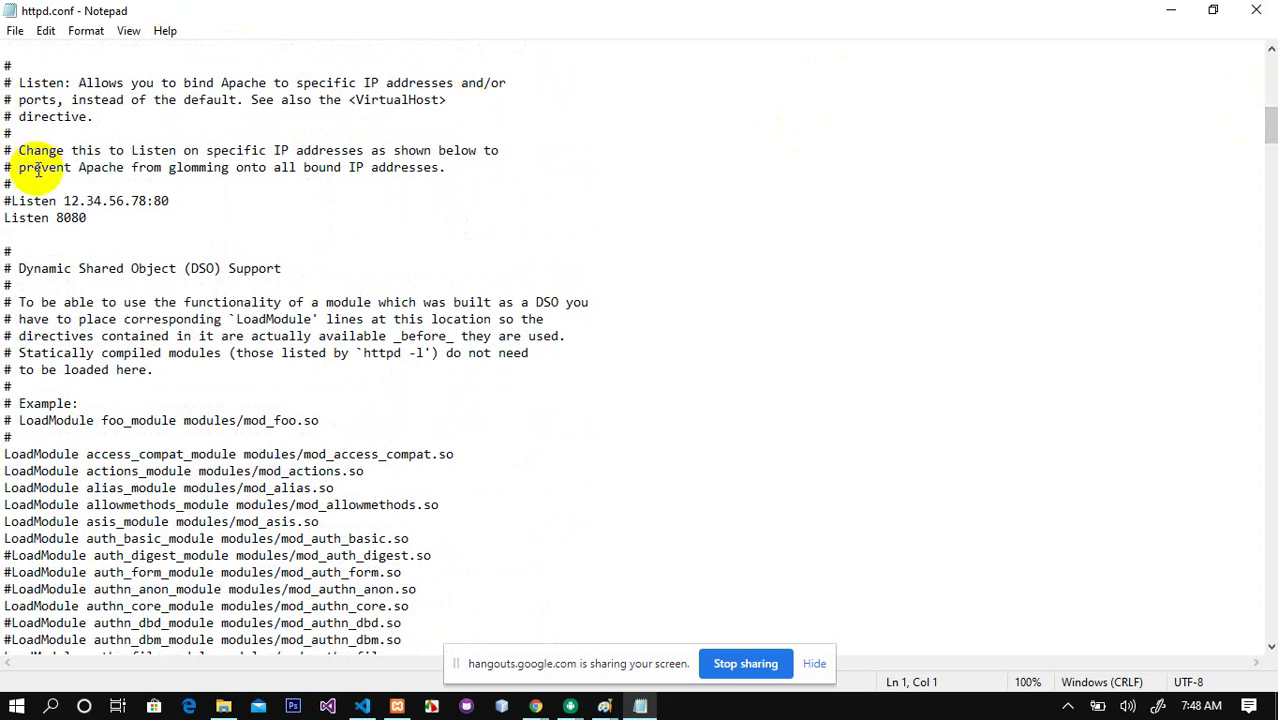
pyautogui.doubleClick(71, 217)
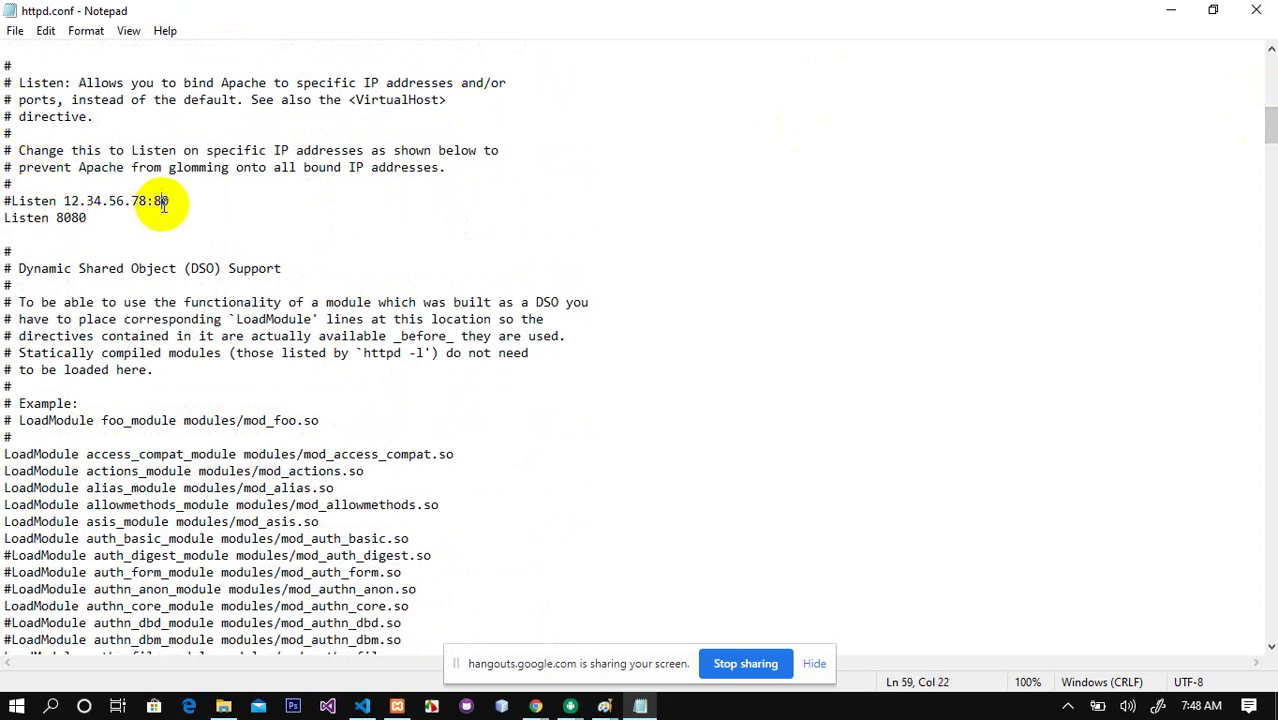
pyautogui.doubleClick(167, 201)
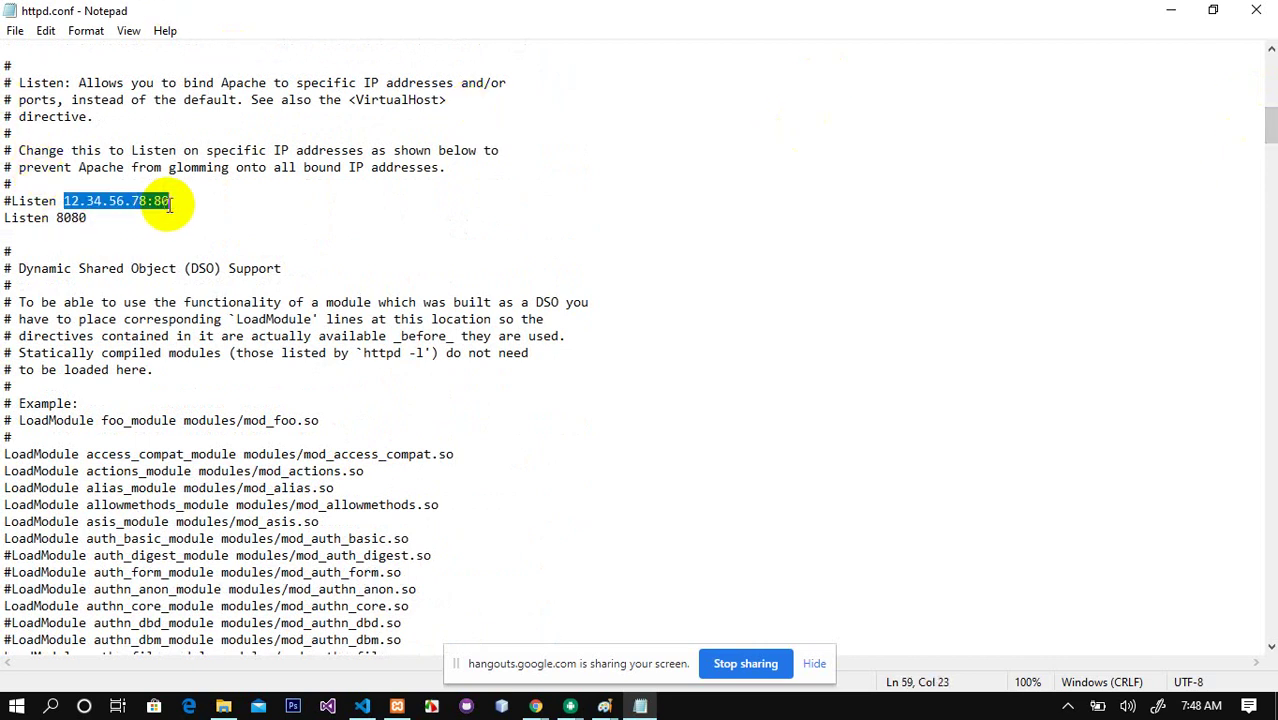
pyautogui.click(70, 217)
pyautogui.moveTo(64, 201); pyautogui.dragTo(147, 202)
pyautogui.click(153, 201)
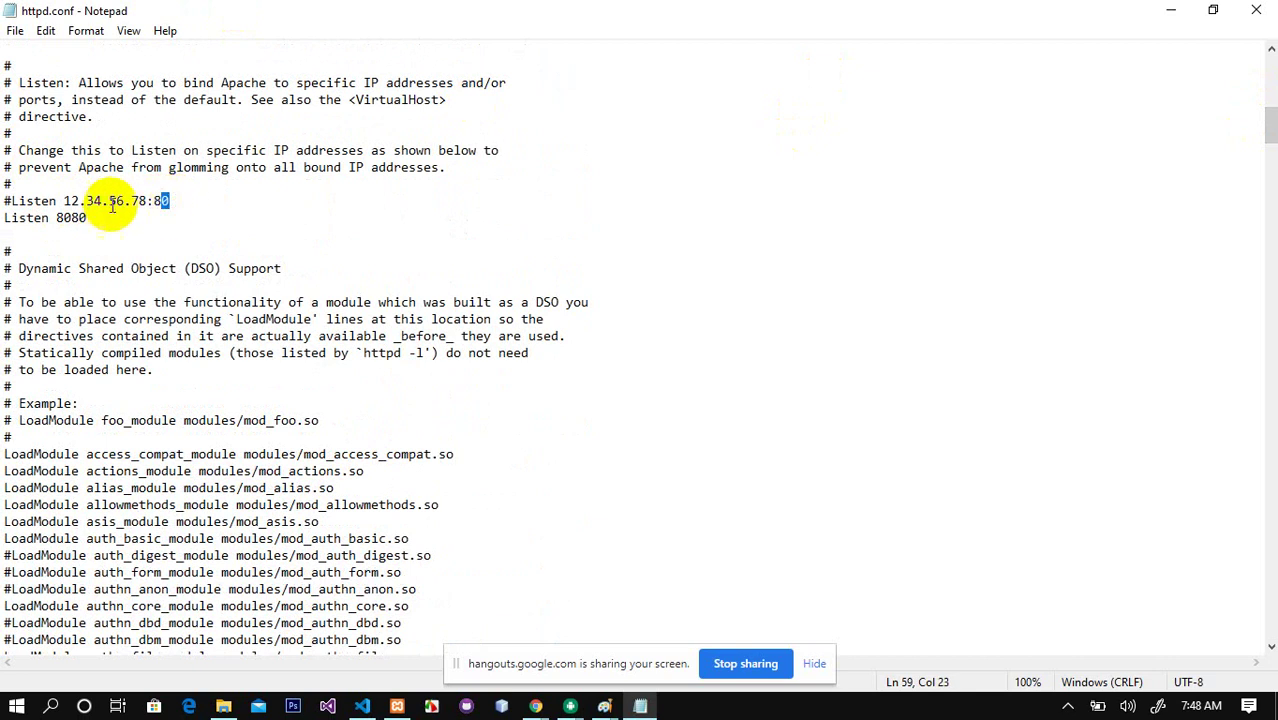
pyautogui.click(70, 217)
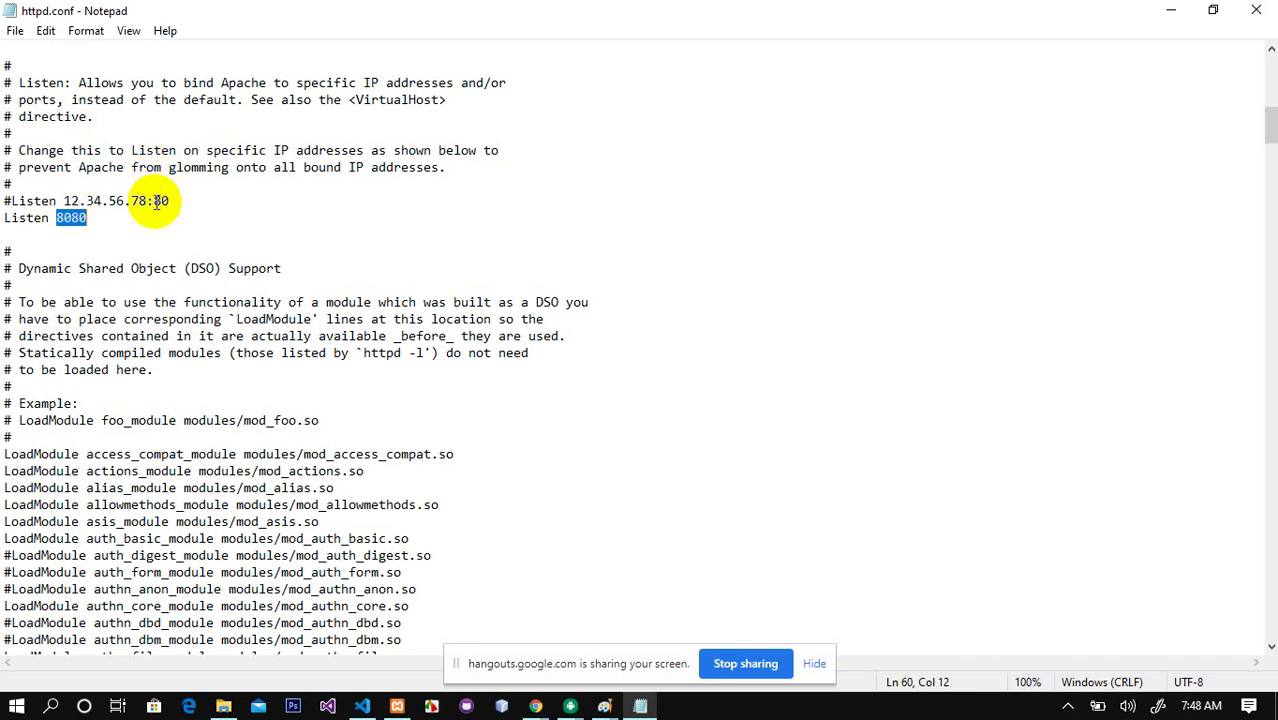
pyautogui.moveTo(155, 201); pyautogui.dragTo(171, 202)
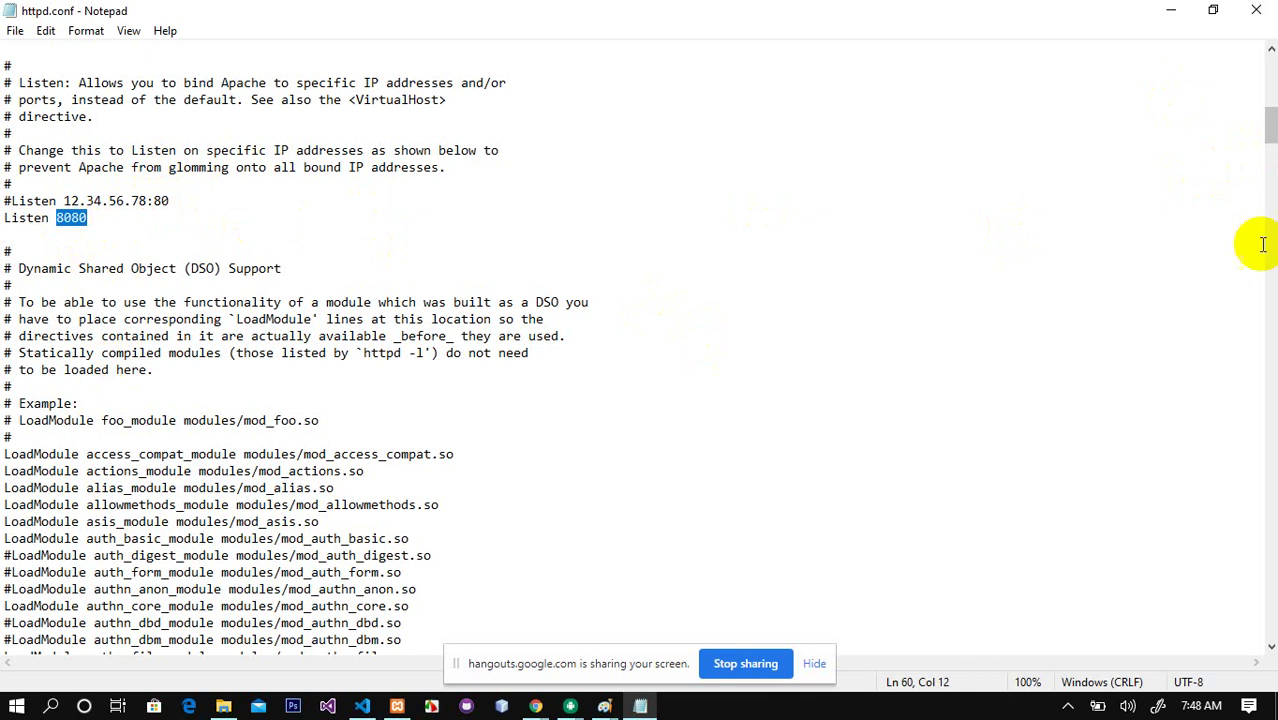
pyautogui.moveTo(1271, 134); pyautogui.dragTo(1270, 307)
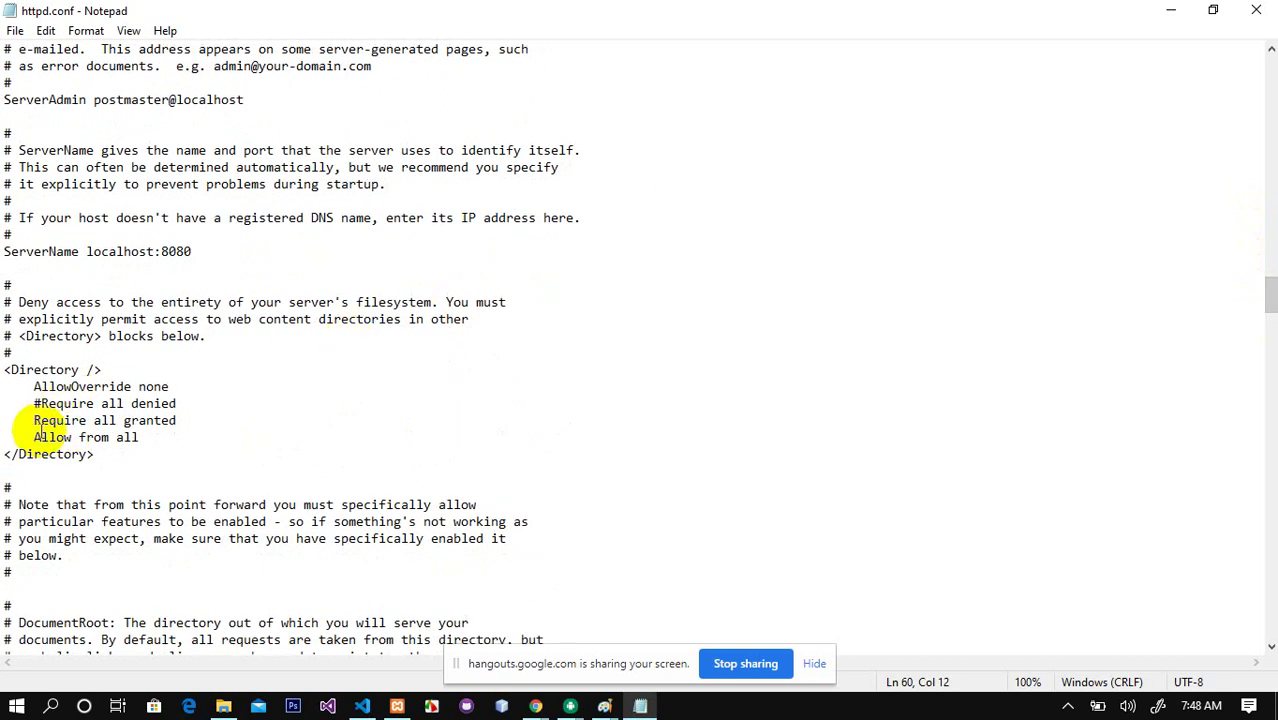
# Step: Check the 'Require all granted' and 'Allow from all' lines in the root Directory block
pyautogui.moveTo(30, 420); pyautogui.dragTo(150, 437)
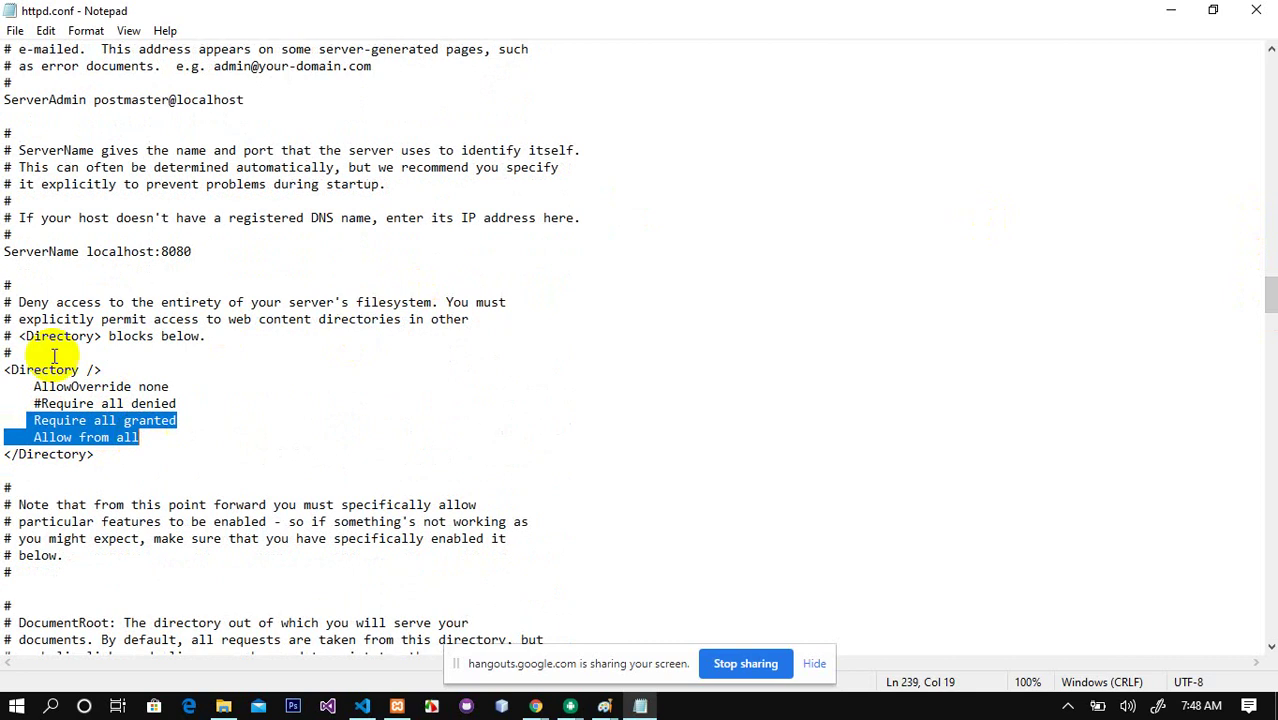
pyautogui.click(27, 420)
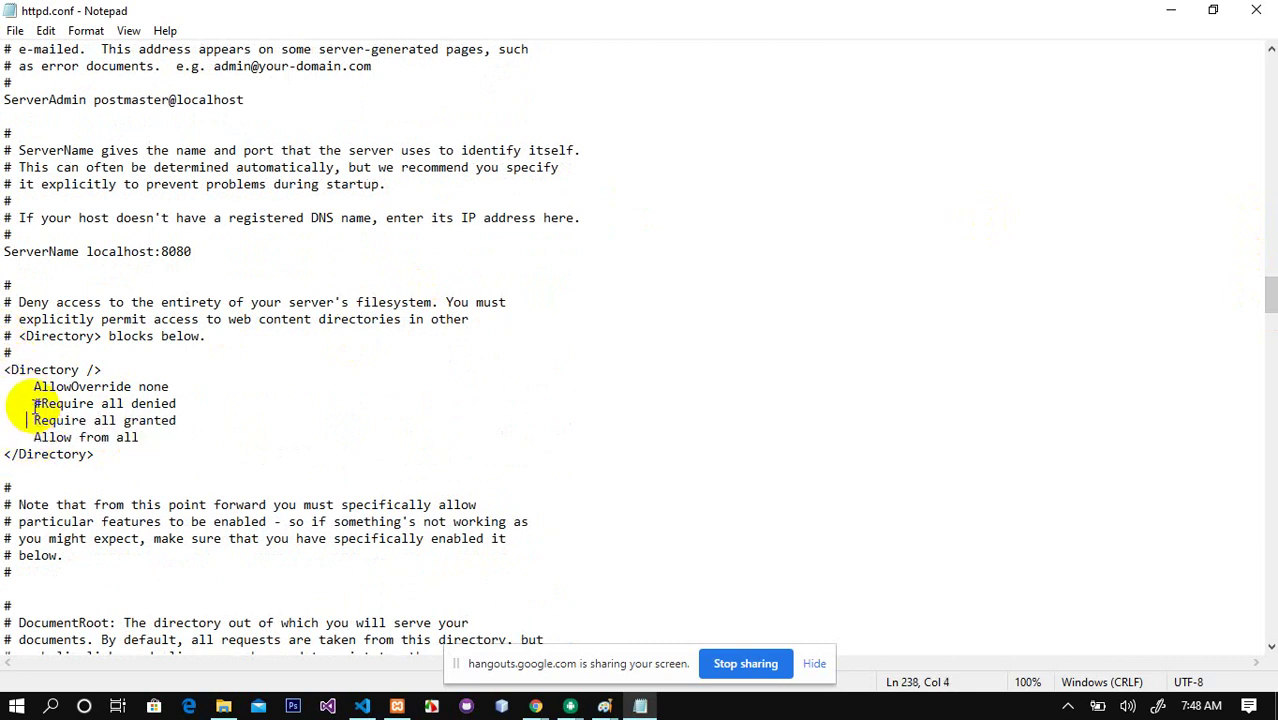
pyautogui.moveTo(33, 420); pyautogui.dragTo(145, 437)
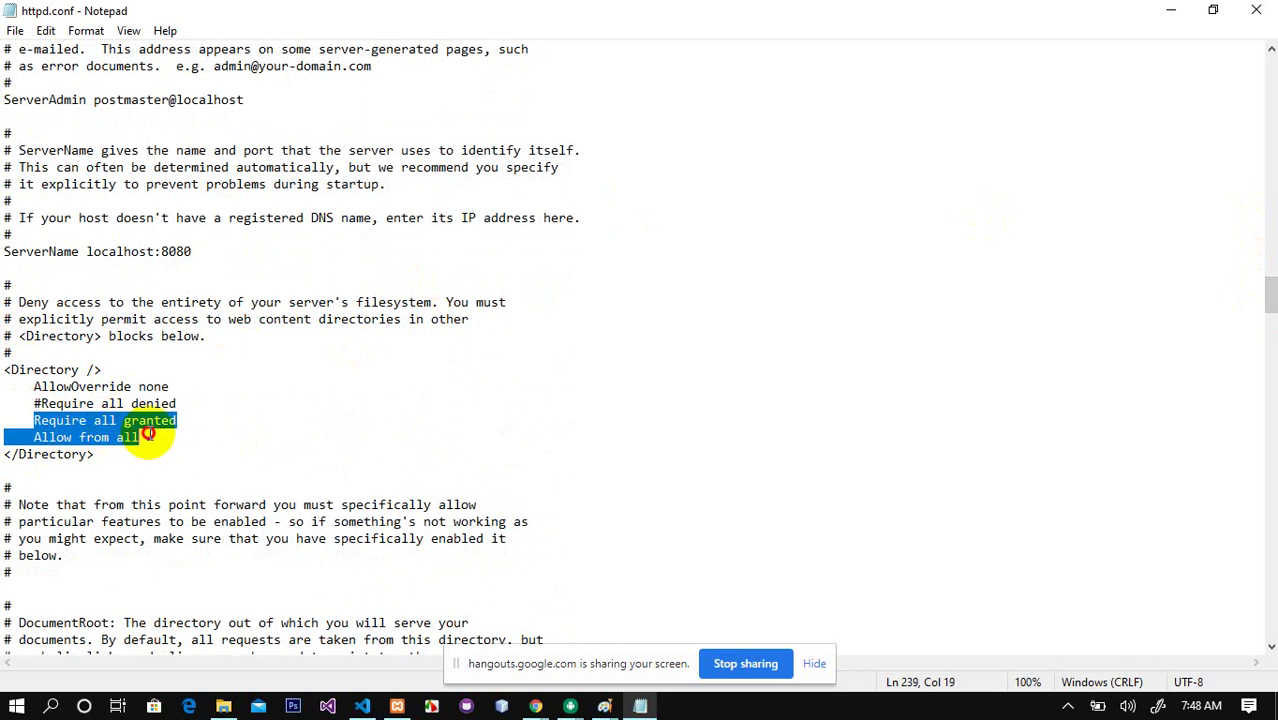
pyautogui.click(127, 446)
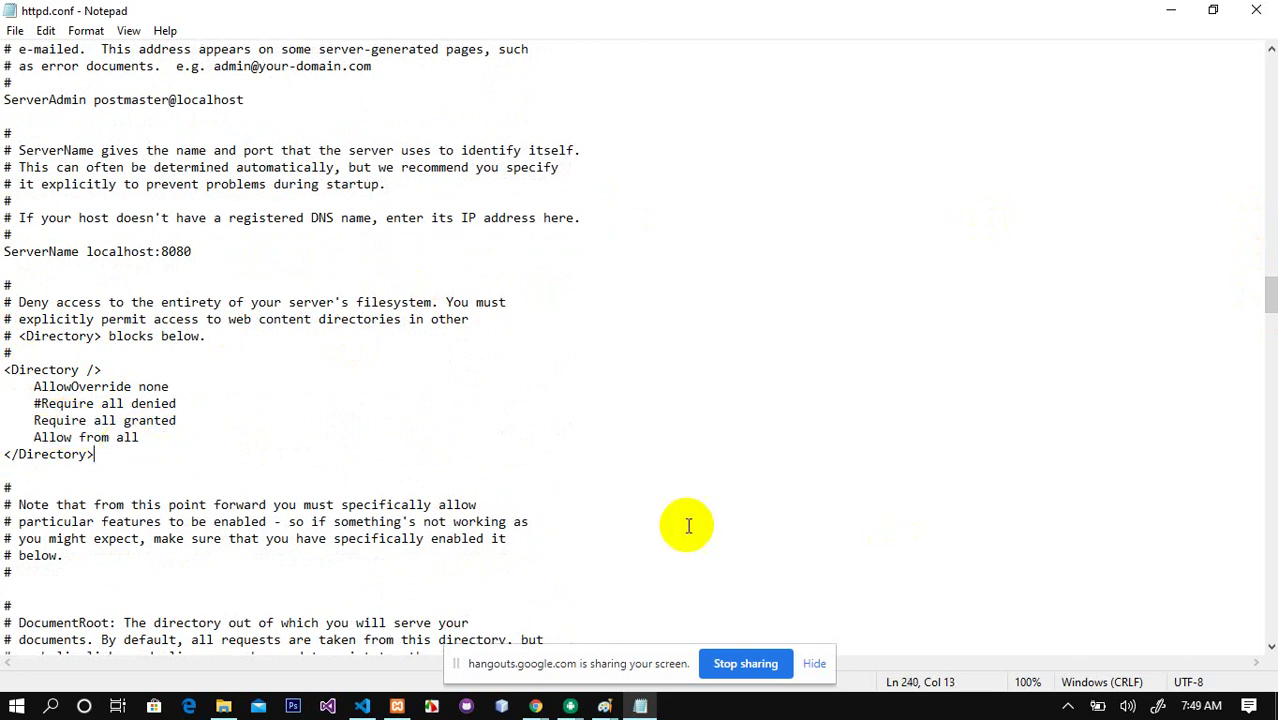
# Step: In Paint, extend the dotted line through the triangle and link the R circle to the right square
pyautogui.moveTo(605, 706)
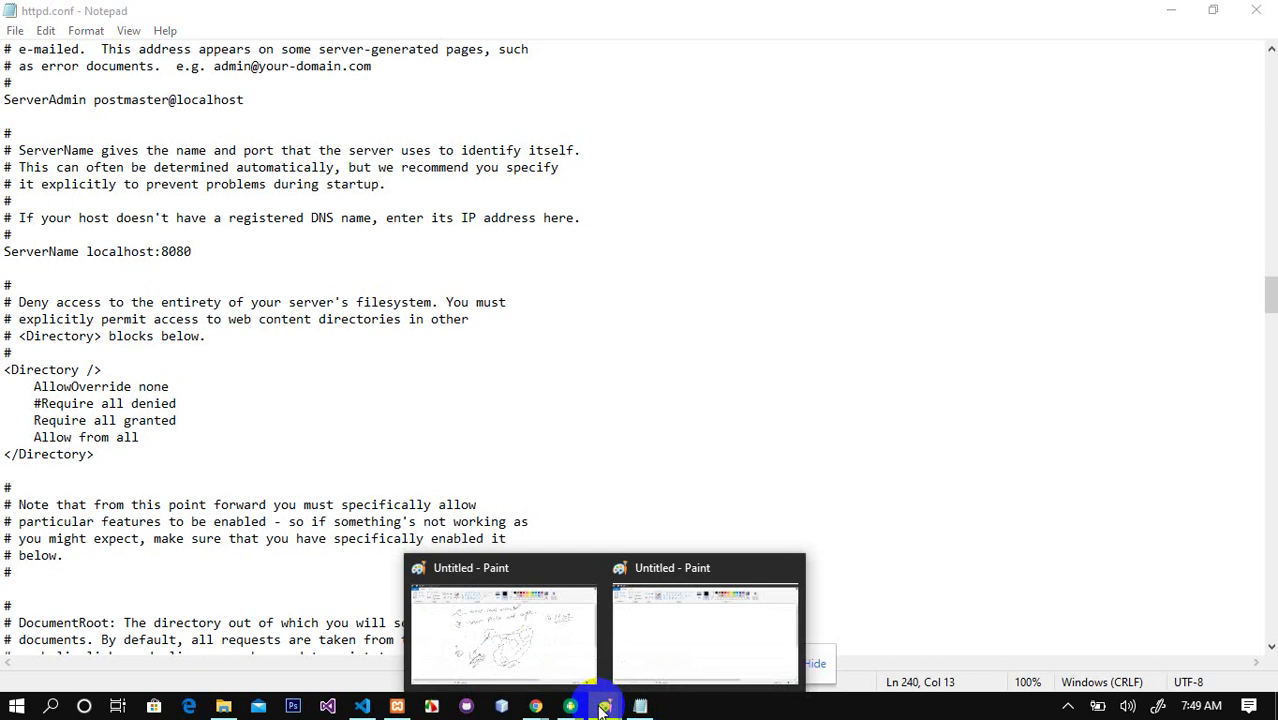
pyautogui.click(522, 628)
pyautogui.moveTo(608, 408); pyautogui.dragTo(628, 485)
pyautogui.moveTo(745, 340)
pyautogui.mouseDown()
pyautogui.moveTo(573, 323)
pyautogui.moveTo(565, 357)
pyautogui.moveTo(508, 326)
pyautogui.moveTo(510, 372)
pyautogui.mouseUp()
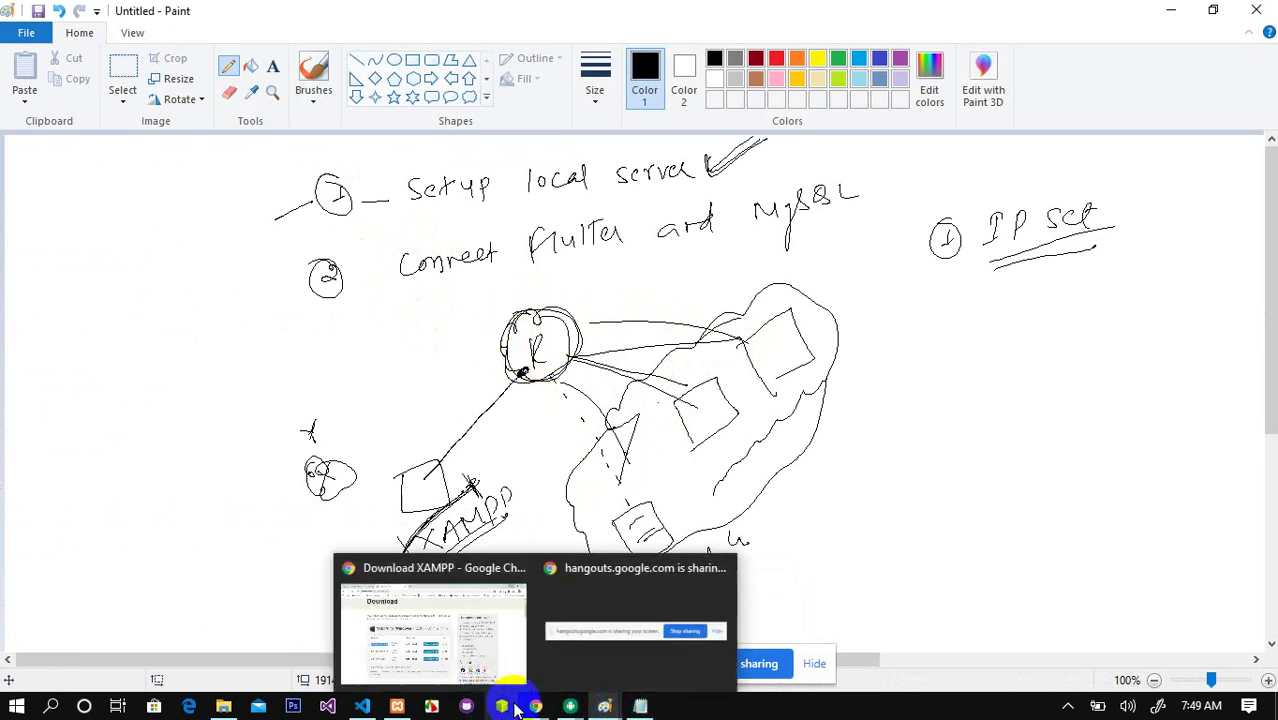
pyautogui.moveTo(570, 706)
pyautogui.click(640, 706)
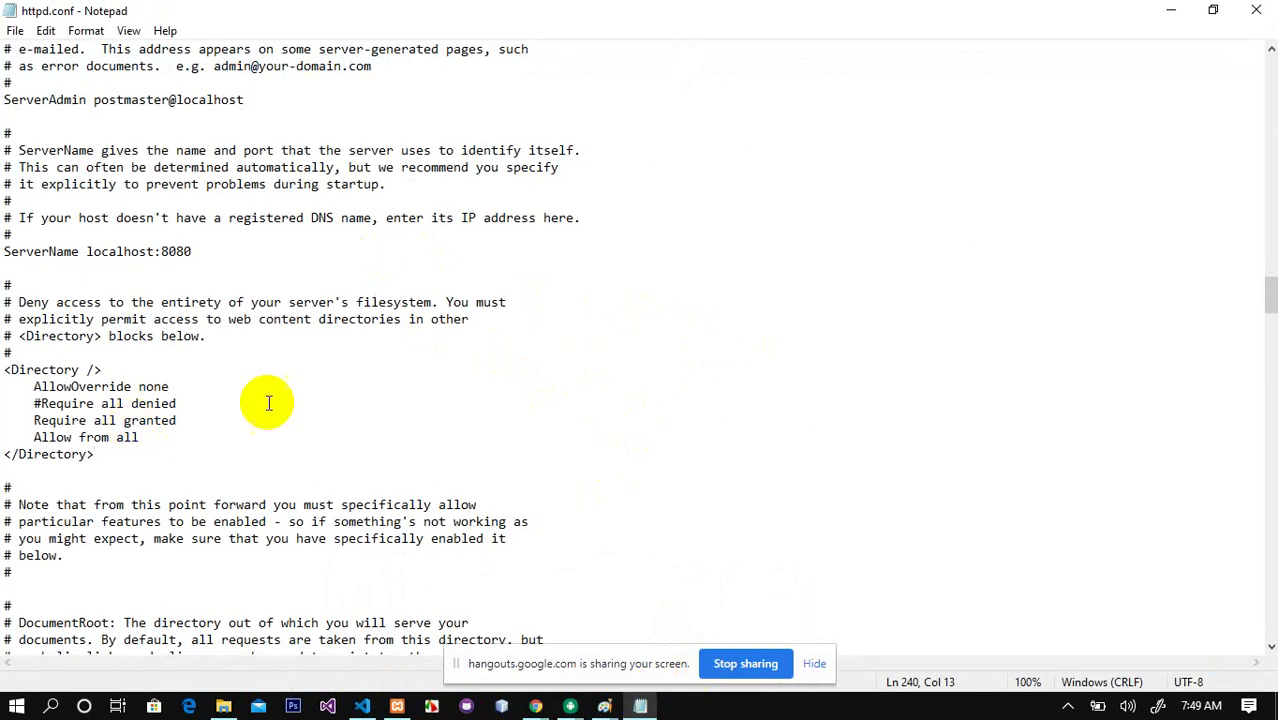
# Step: Scroll to '# Virtual hosts' and check 'Include conf/extra/httpd-vhosts.conf' is uncommented
pyautogui.moveTo(1270, 290); pyautogui.dragTo(1270, 585)
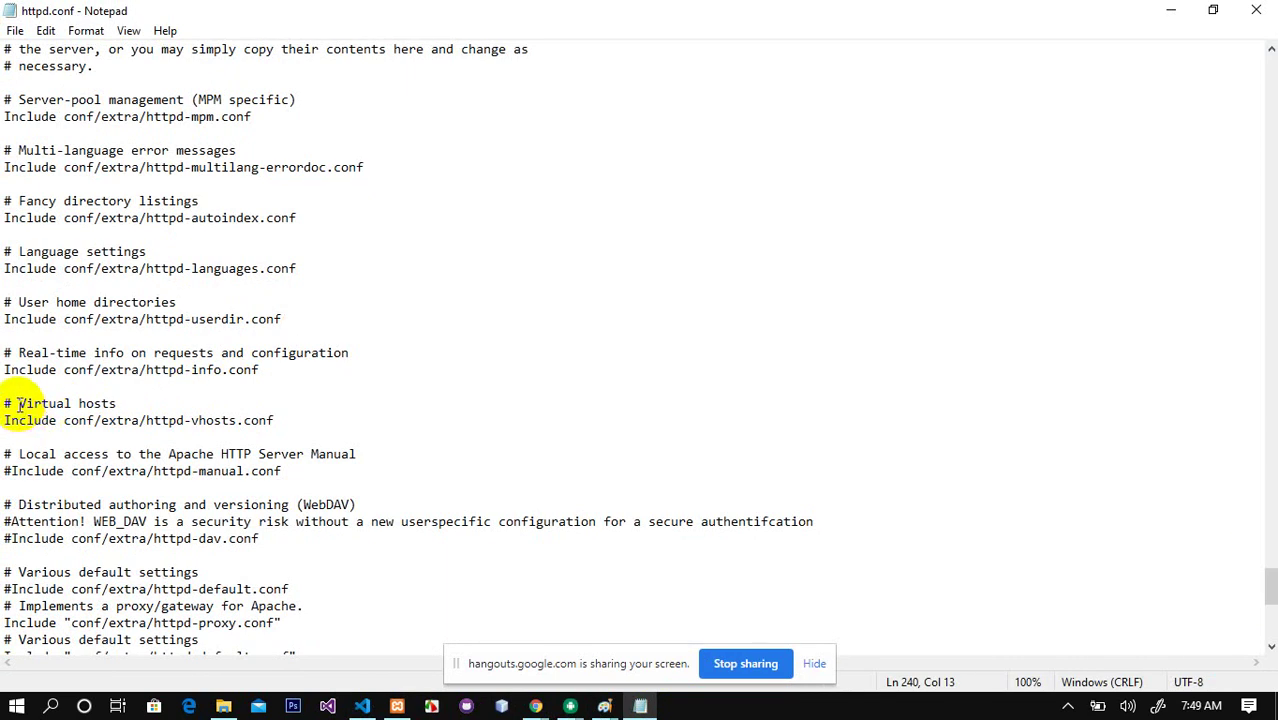
pyautogui.moveTo(18, 404); pyautogui.dragTo(117, 403)
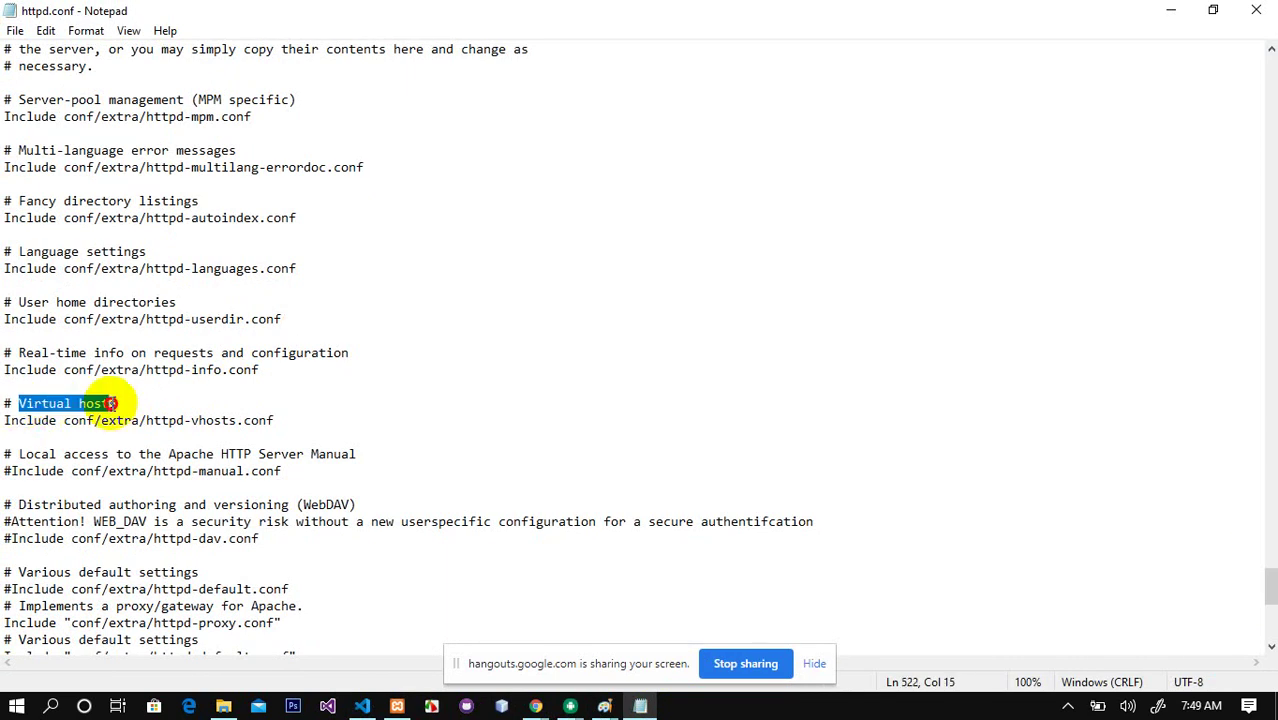
pyautogui.click(8, 421)
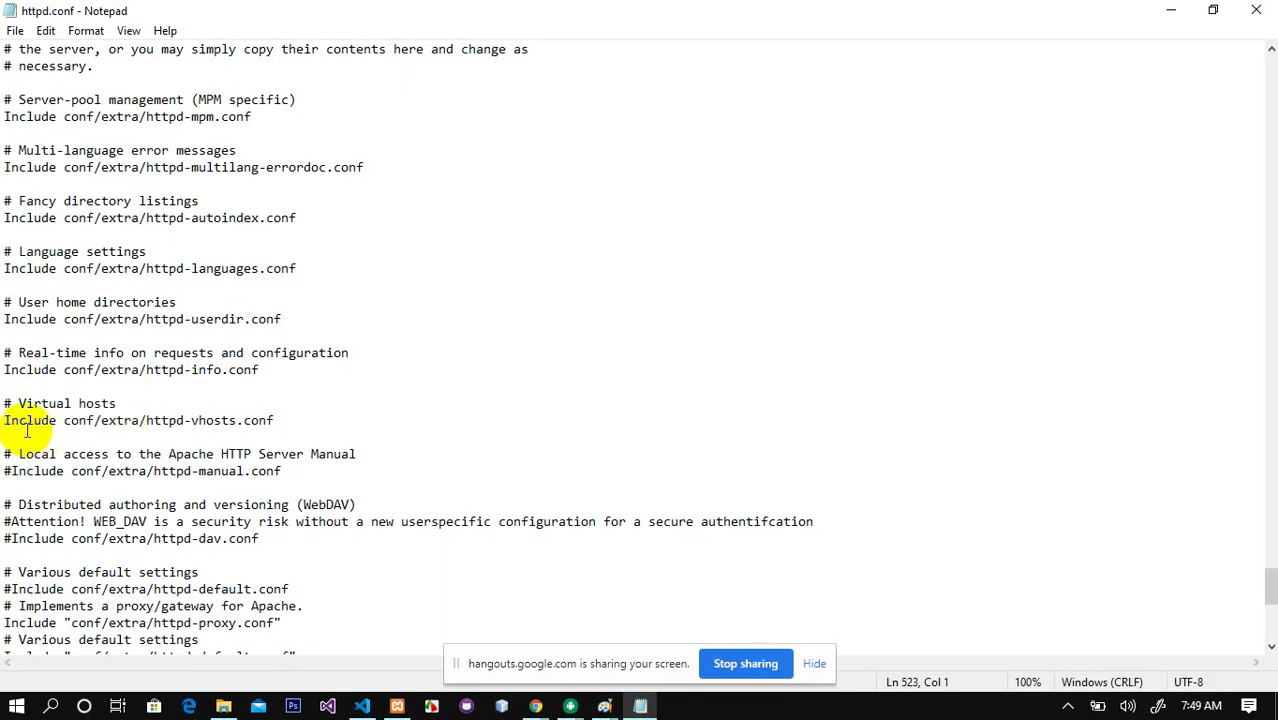
pyautogui.moveTo(5, 421); pyautogui.dragTo(300, 420)
pyautogui.click(6, 404)
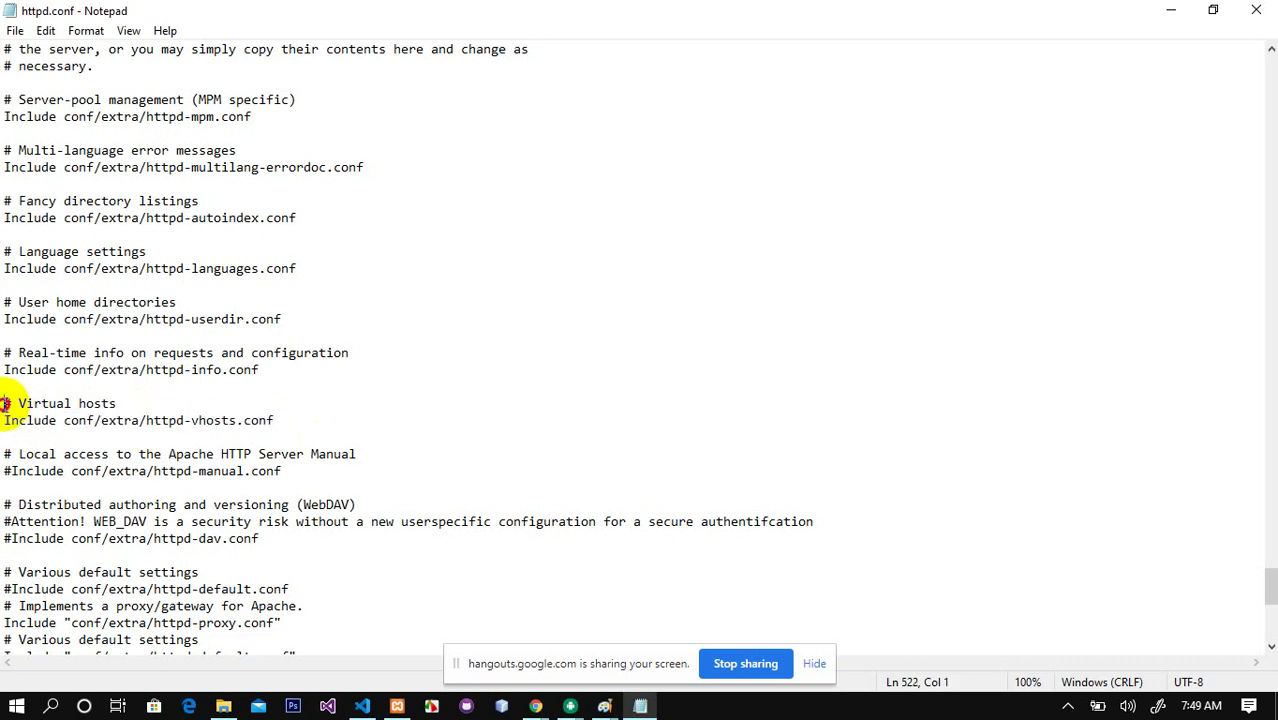
pyautogui.keyDown('shift'); pyautogui.click(280, 420); pyautogui.keyUp('shift')
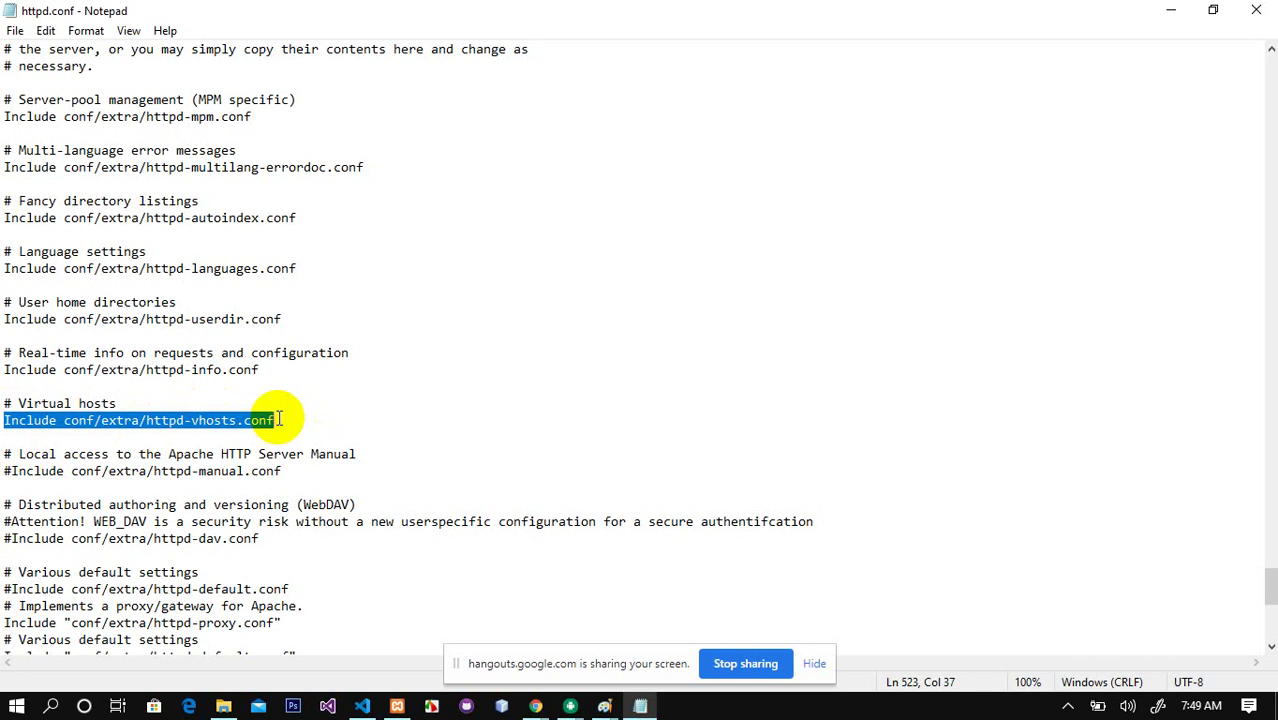
pyautogui.click(477, 434)
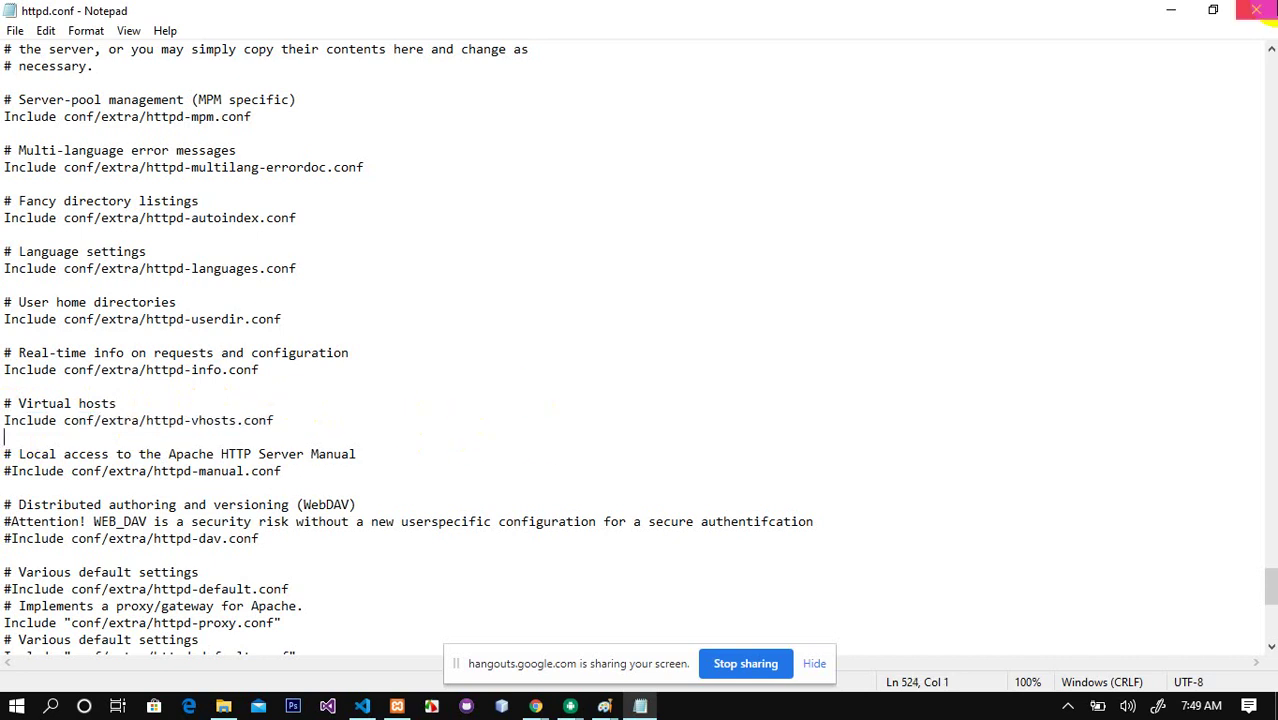
# Step: Close Notepad and show the hidden tray icons to reveal XAMPP
pyautogui.click(1256, 10)
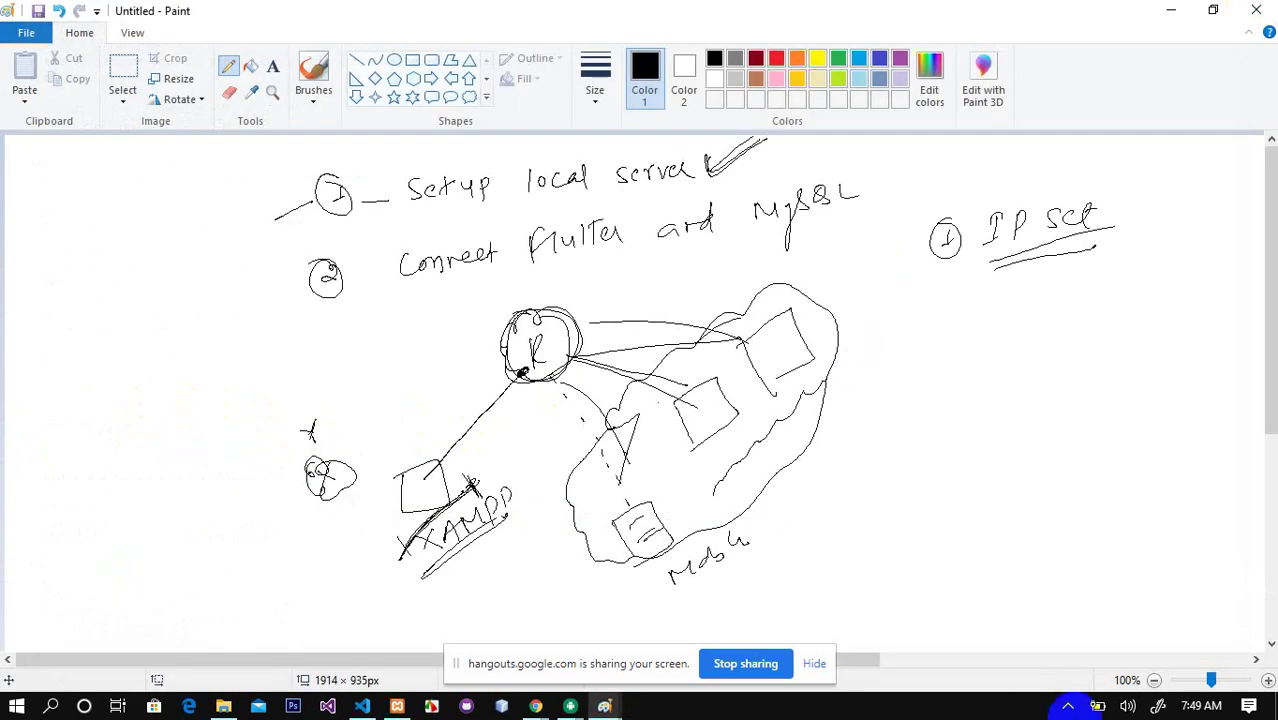
pyautogui.click(1068, 706)
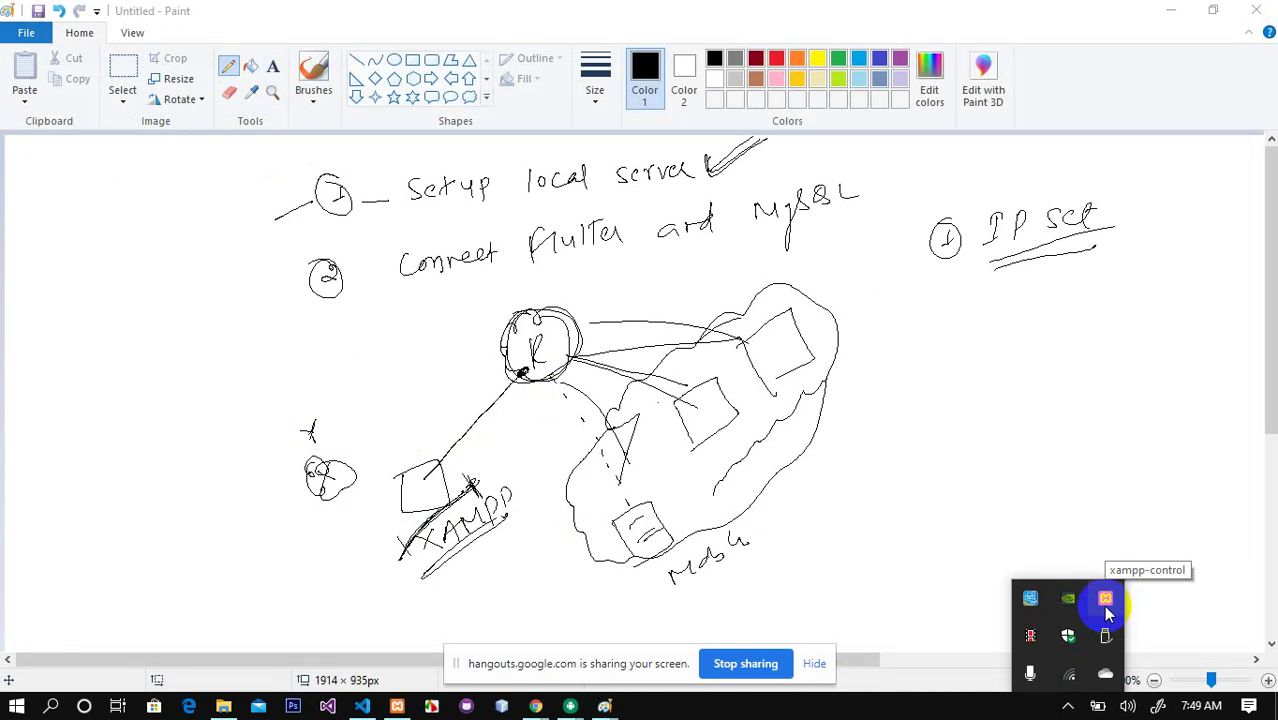
# Step: Stop and start Apache again in XAMPP Control Panel, then close the panel
pyautogui.click(1104, 600)
pyautogui.rightClick(1104, 600)
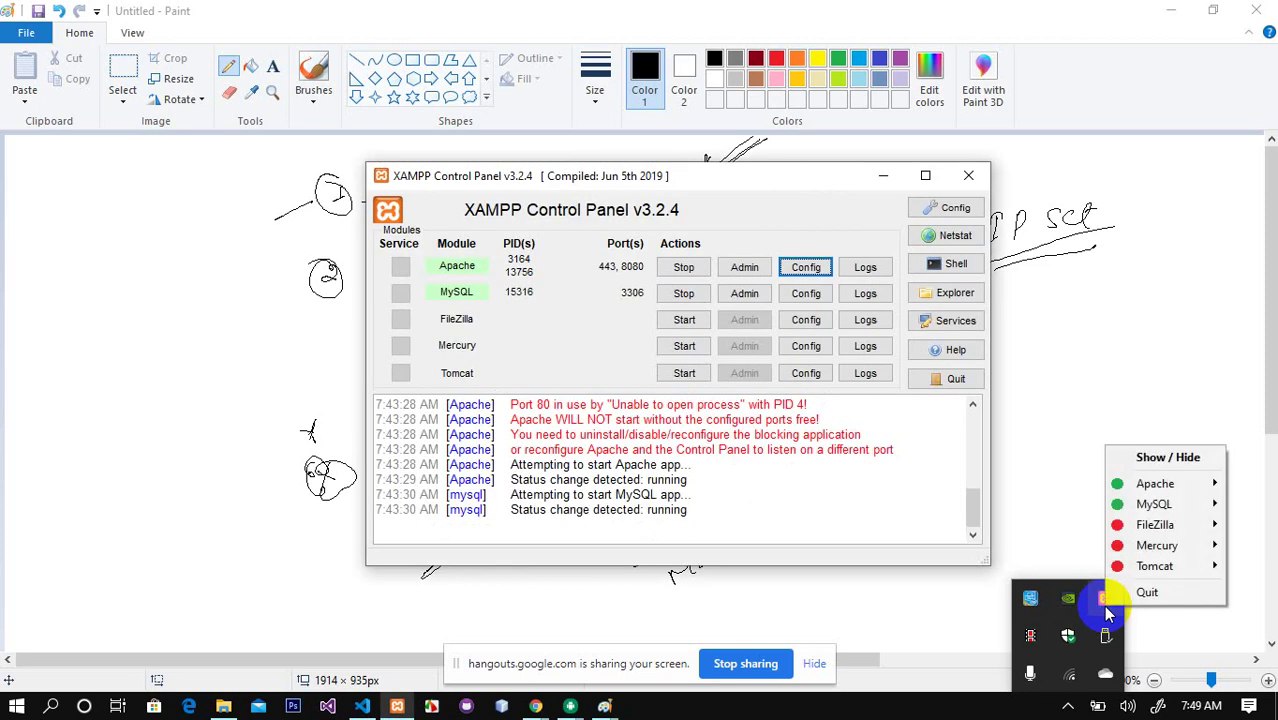
pyautogui.moveTo(1160, 487)
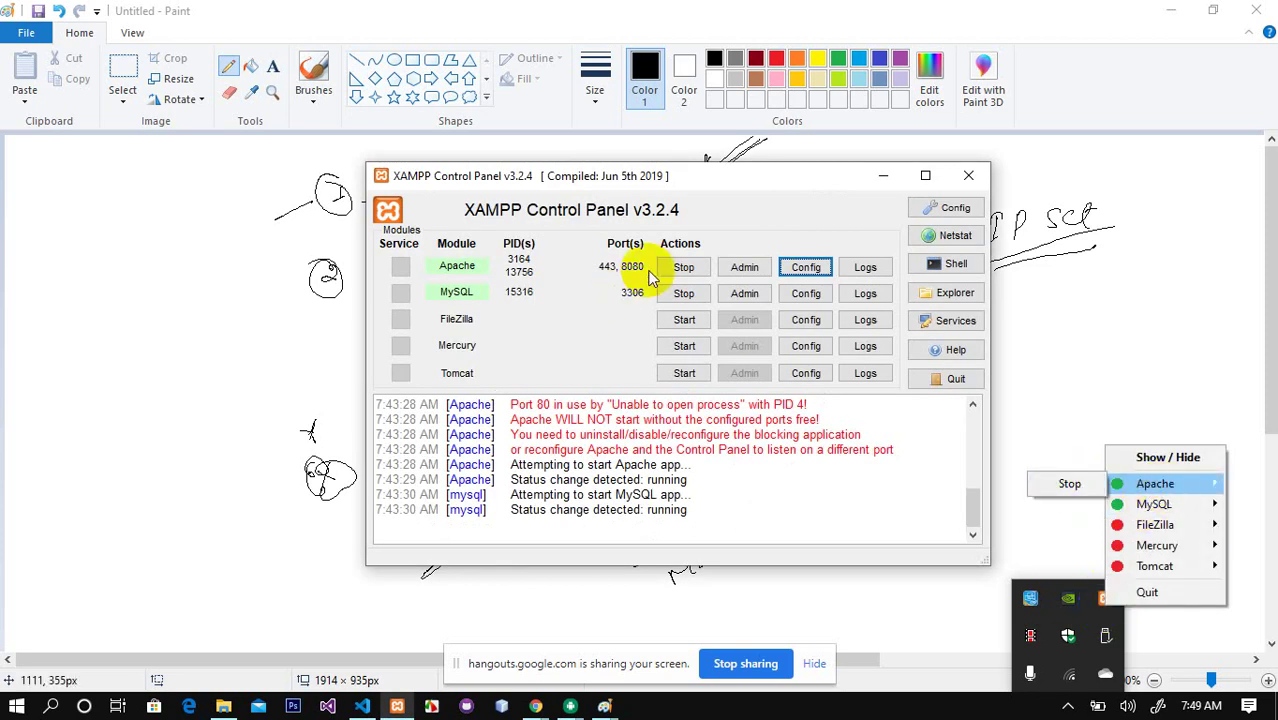
pyautogui.click(683, 272)
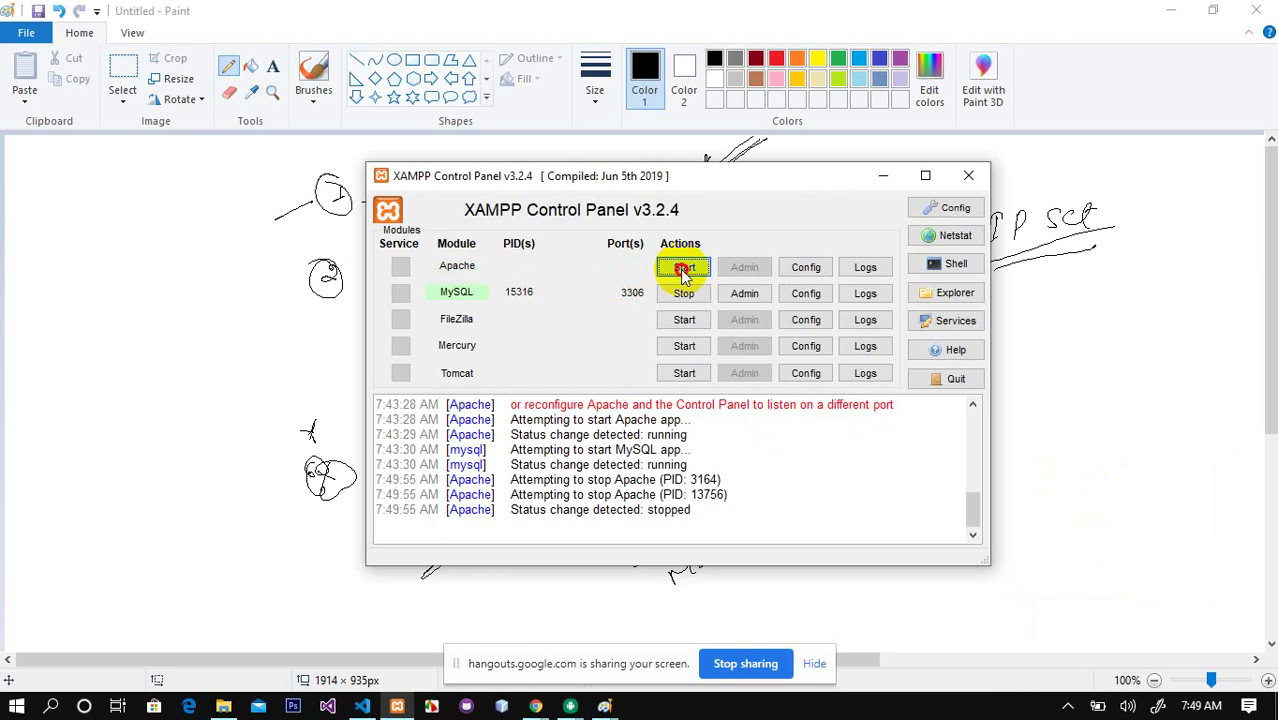
pyautogui.click(683, 270)
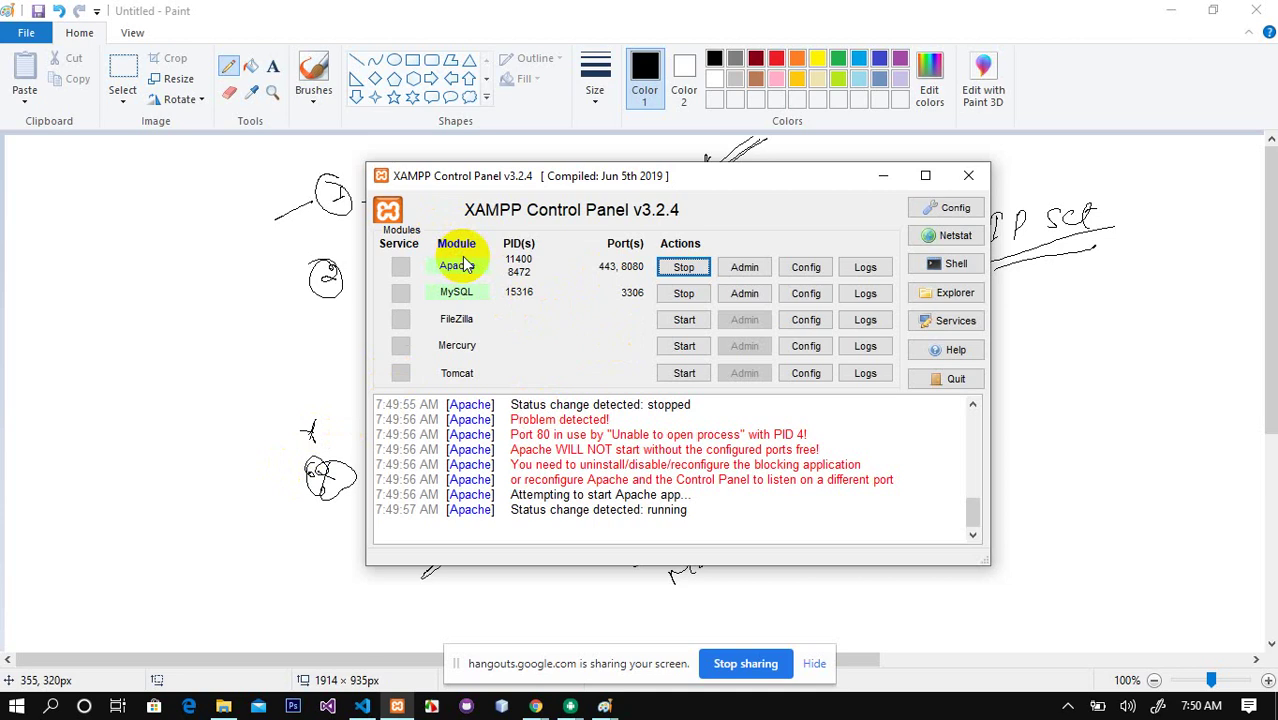
pyautogui.click(968, 175)
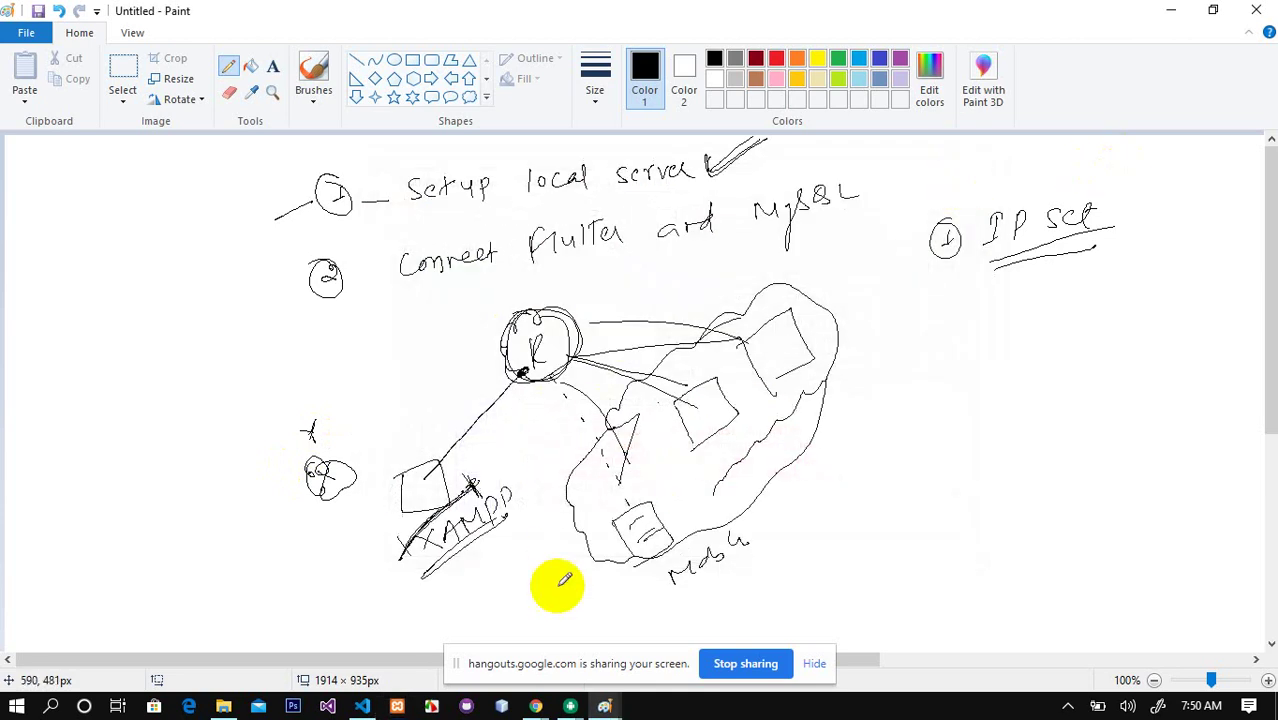
# Step: Browse File Explorer to C:\xampp\apache\conf\extra and select httpd-vhosts.conf
pyautogui.click(224, 706)
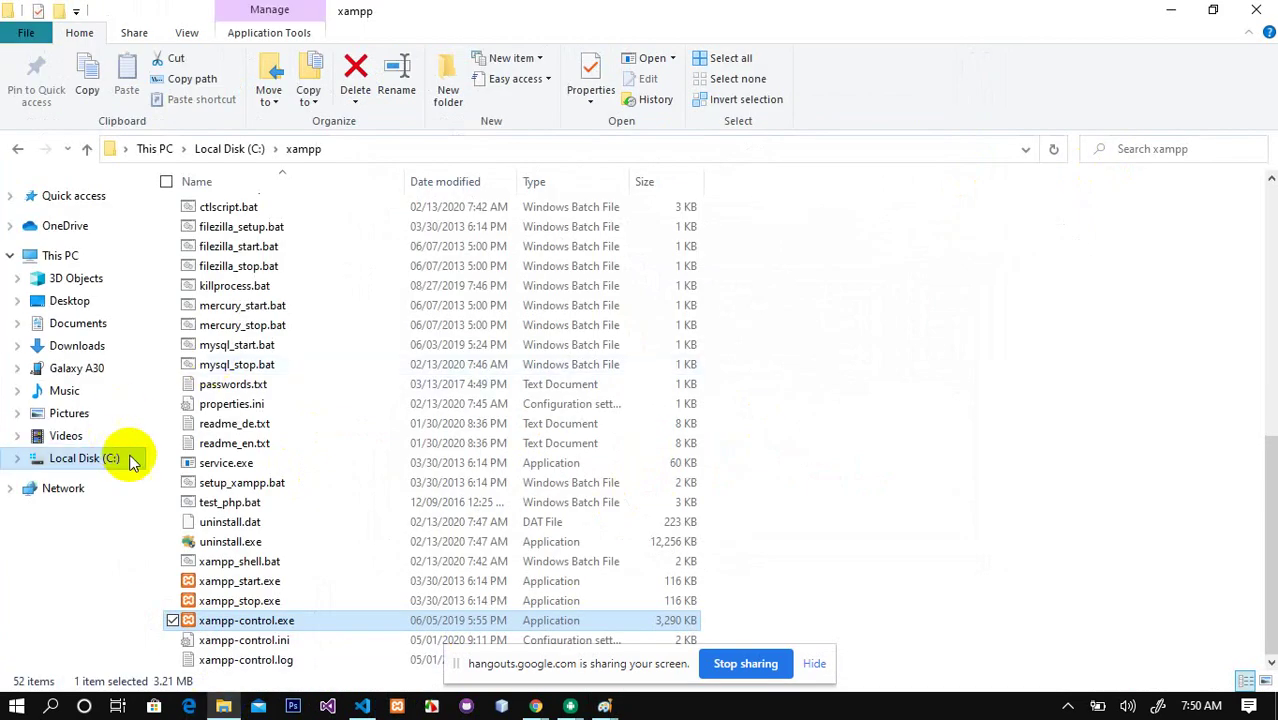
pyautogui.click(94, 460)
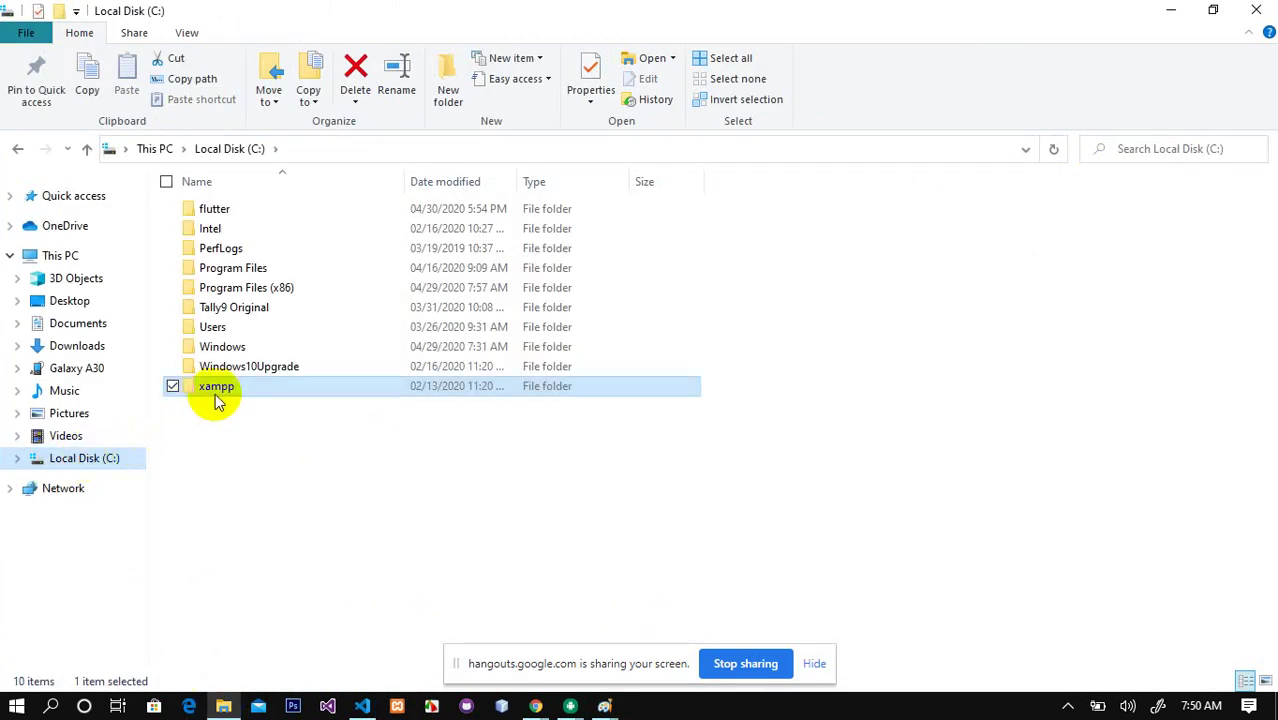
pyautogui.doubleClick(220, 392)
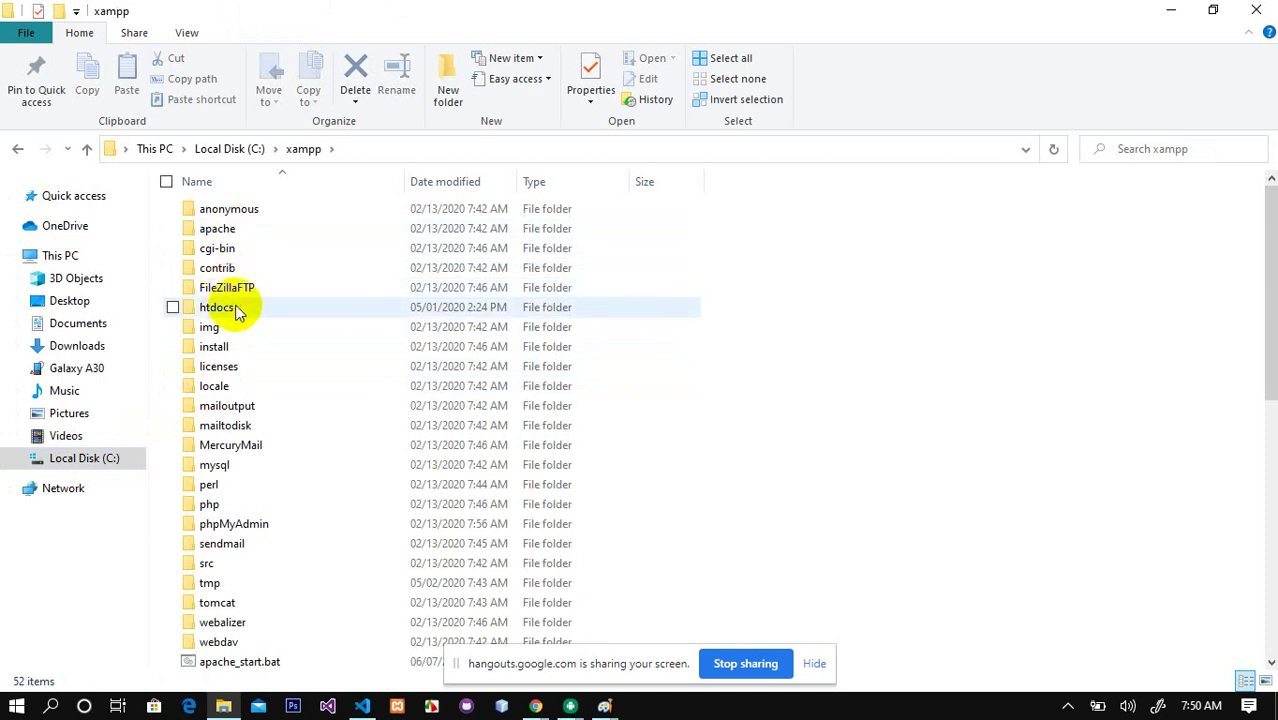
pyautogui.doubleClick(222, 230)
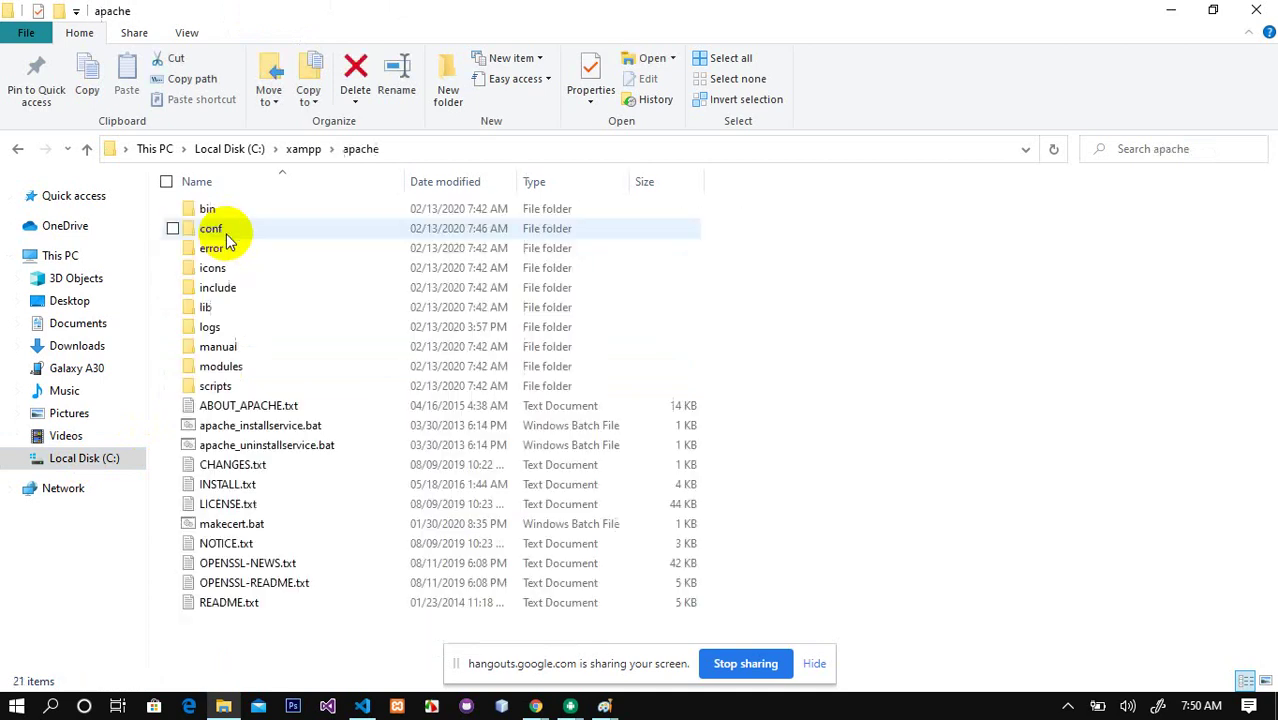
pyautogui.doubleClick(212, 230)
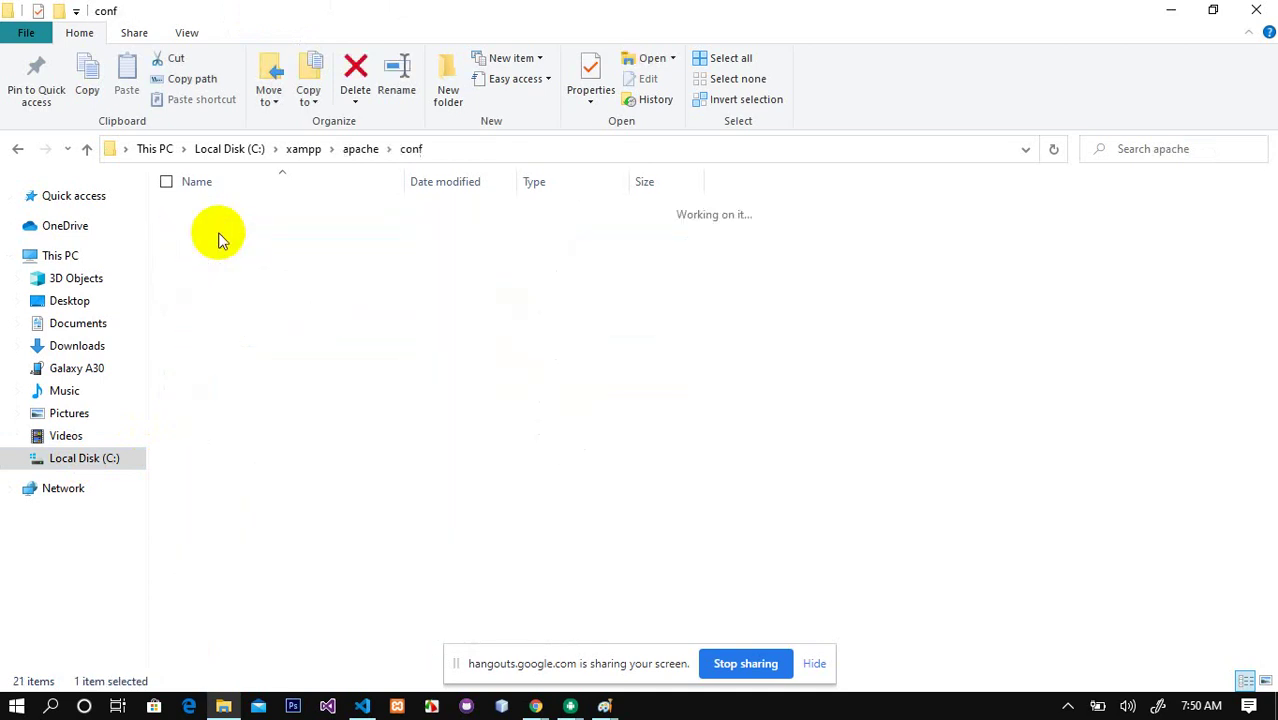
pyautogui.doubleClick(210, 208)
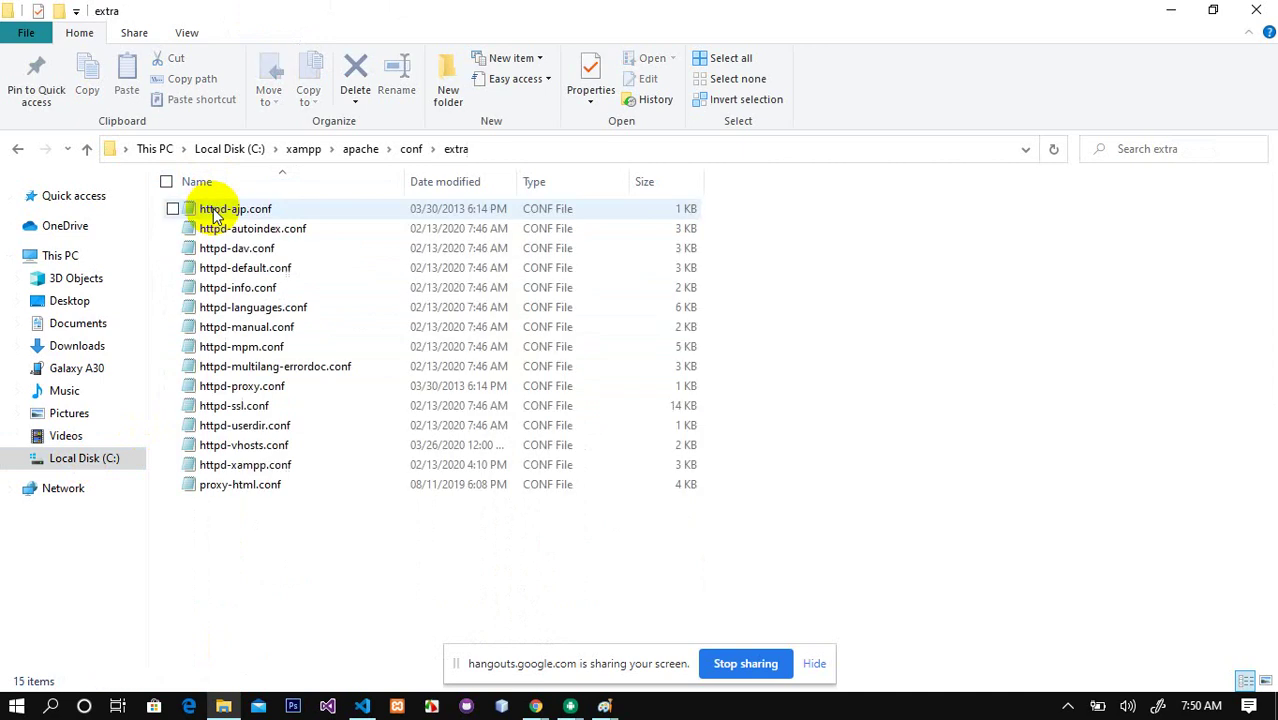
pyautogui.click(244, 450)
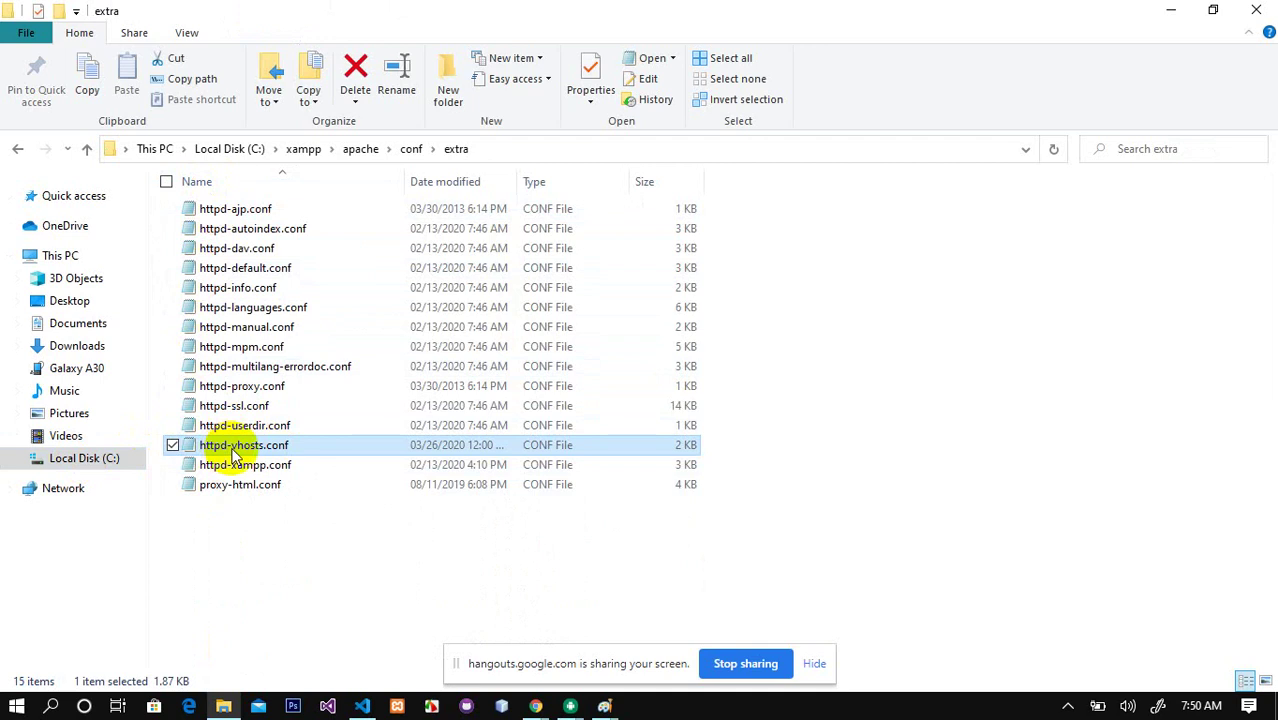
# Step: Open httpd-vhosts.conf in a maximized Notepad and select the first commented VirtualHost example
pyautogui.doubleClick(240, 452)
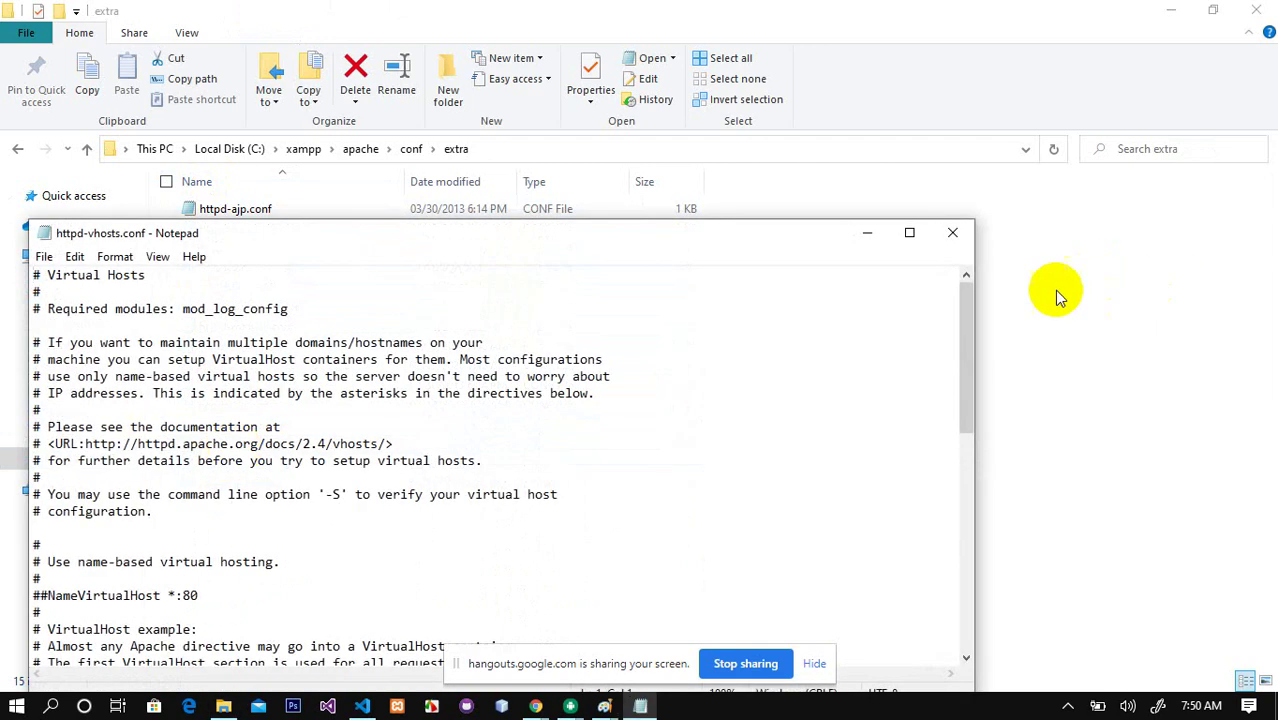
pyautogui.click(913, 229)
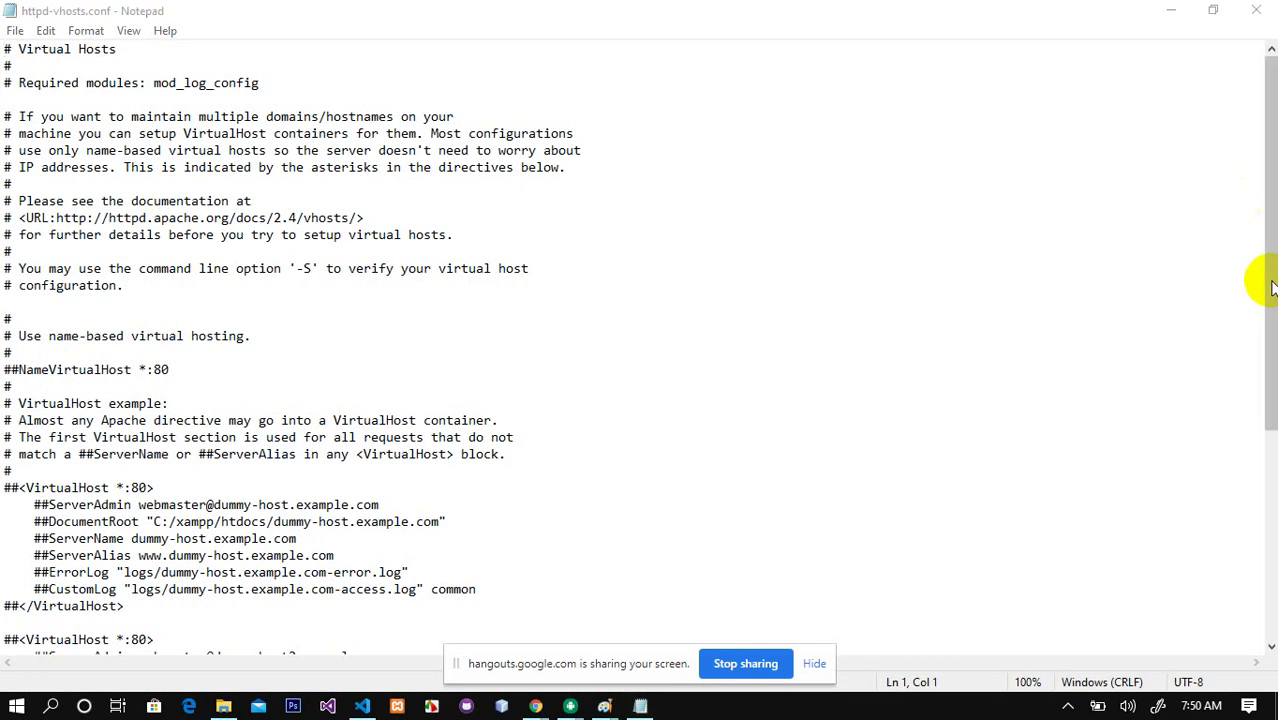
pyautogui.moveTo(8, 487); pyautogui.dragTo(120, 604)
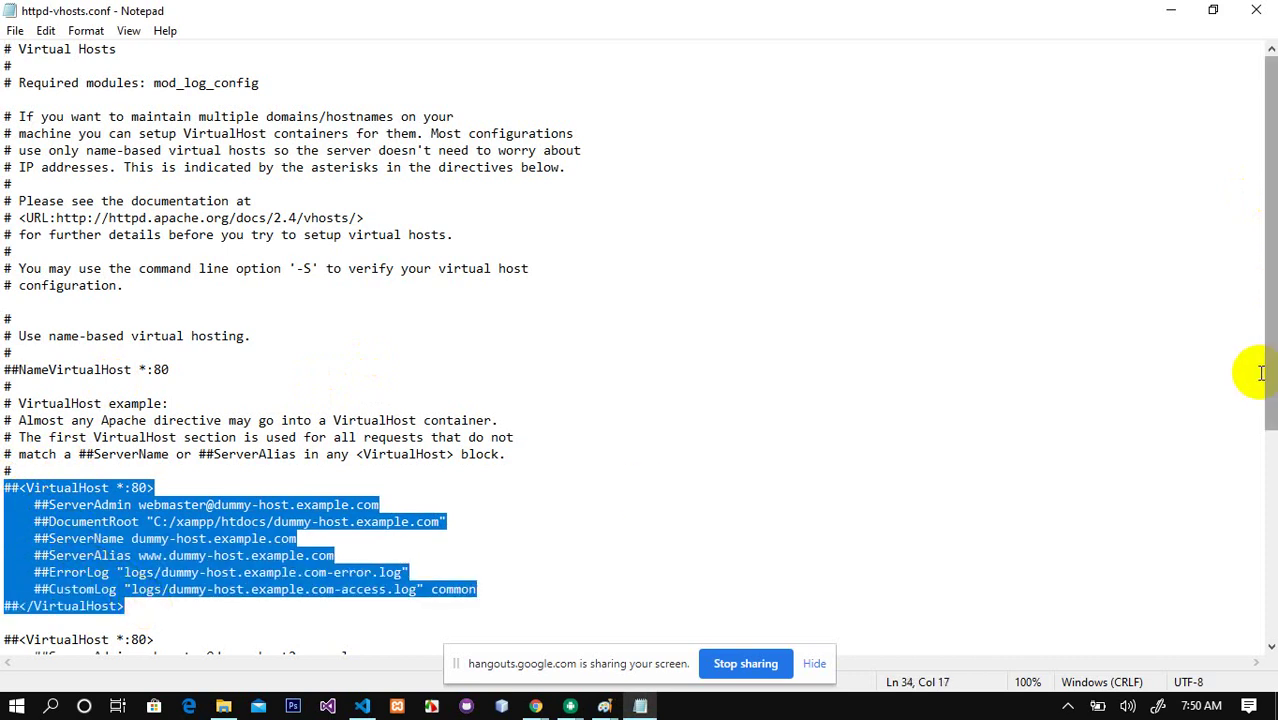
pyautogui.moveTo(1258, 379); pyautogui.dragTo(1213, 557)
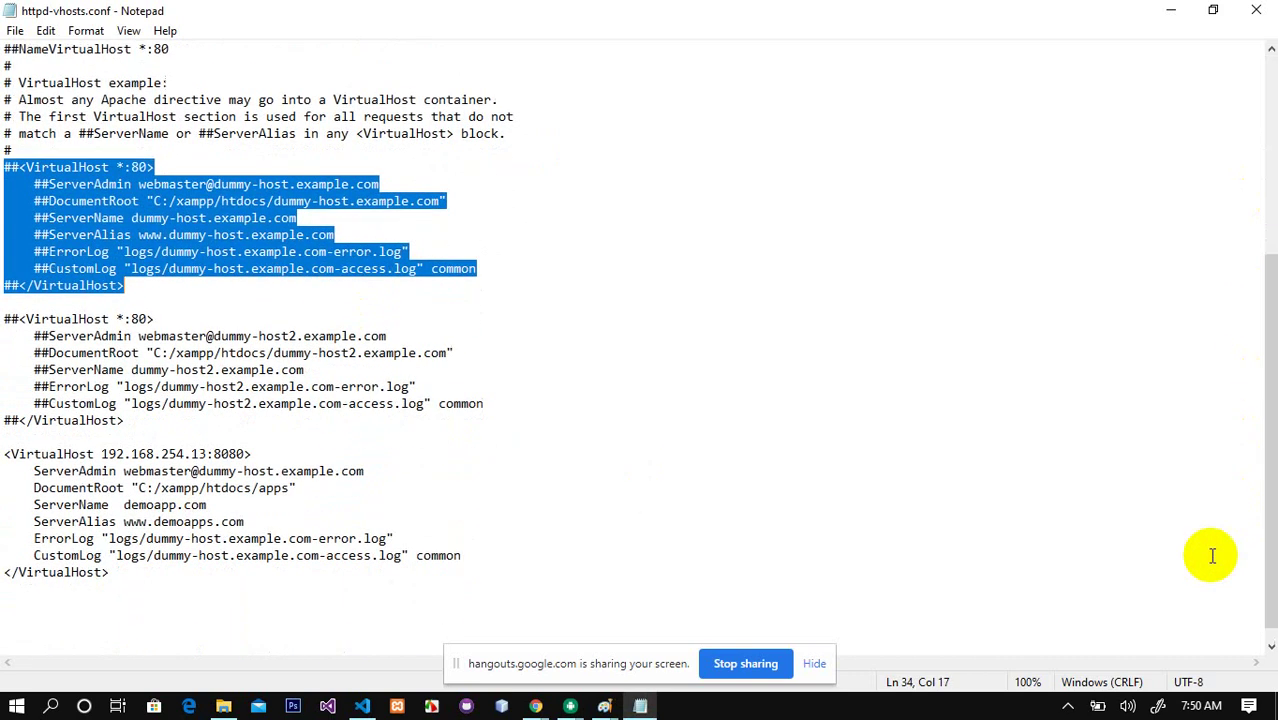
# Step: Paste a copy of the commented dummy-host block below the 192.168.254.13:8080 VirtualHost
pyautogui.click(124, 575)
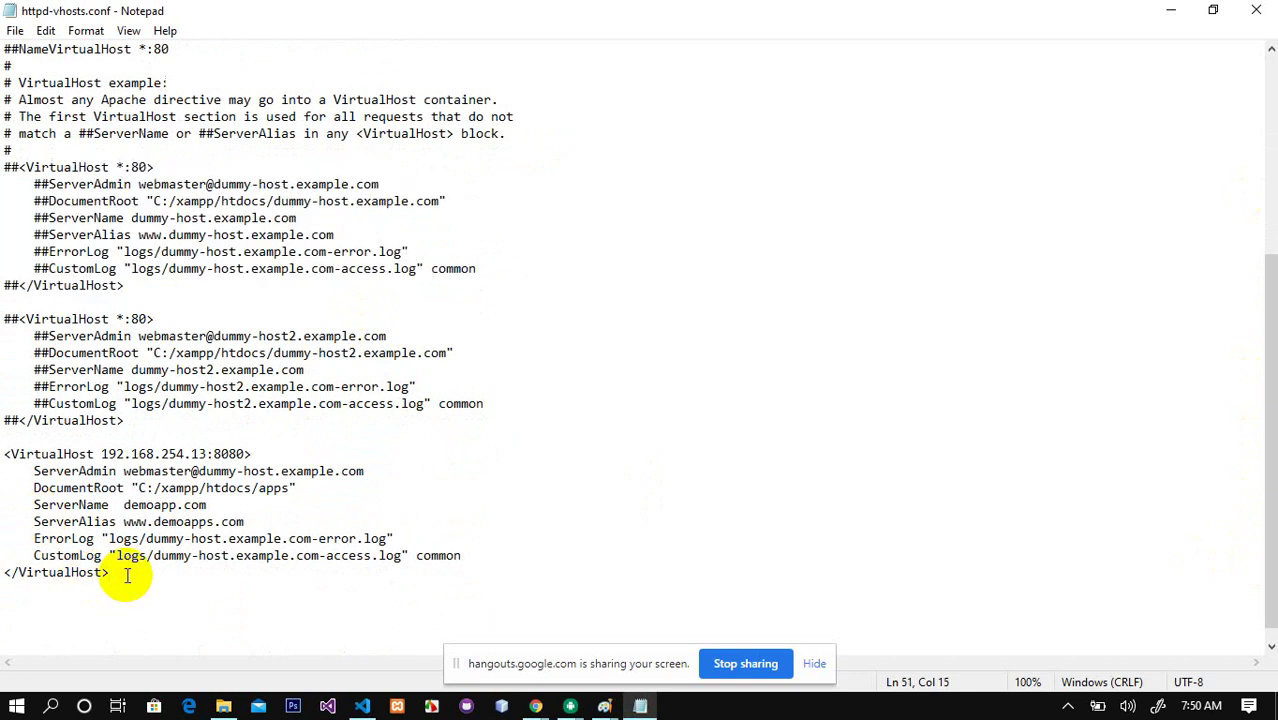
pyautogui.press('Return')
pyautogui.press('Return')
pyautogui.write('https://hangouts.google.com/call/Ly_UtNGytMKey23lYoT_AEEM')
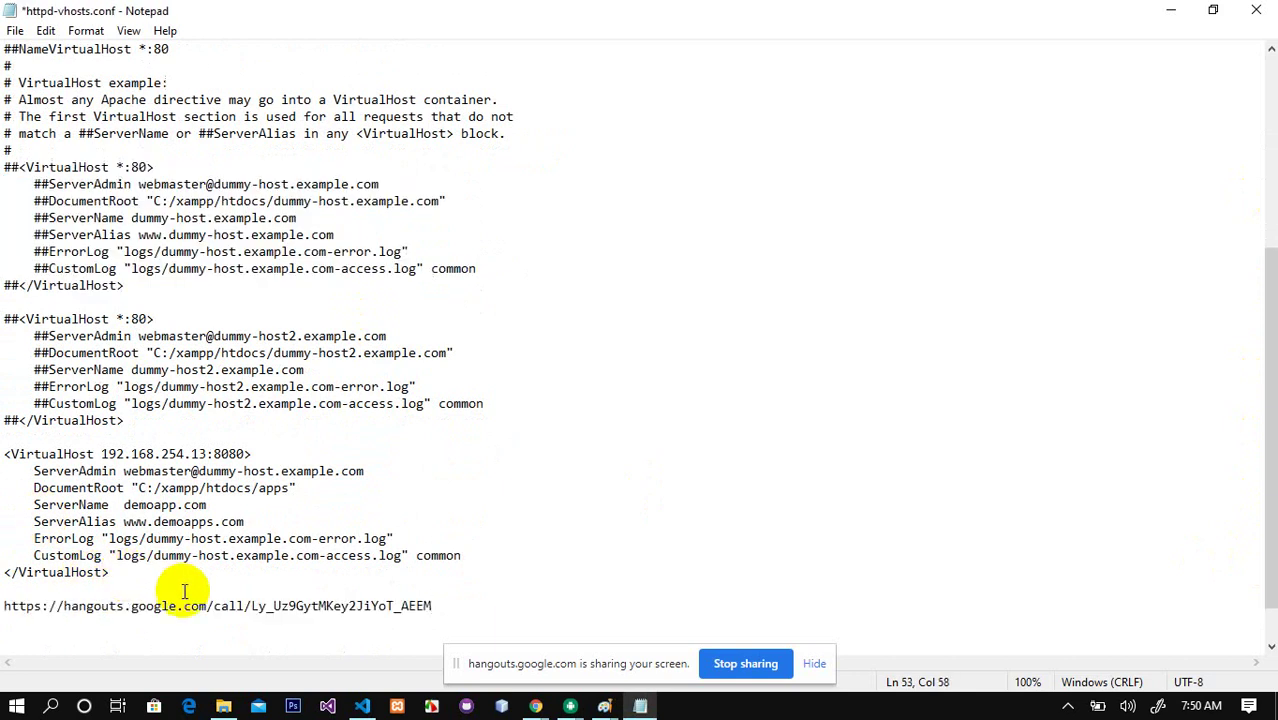
pyautogui.hotkey('ctrl', 'z')
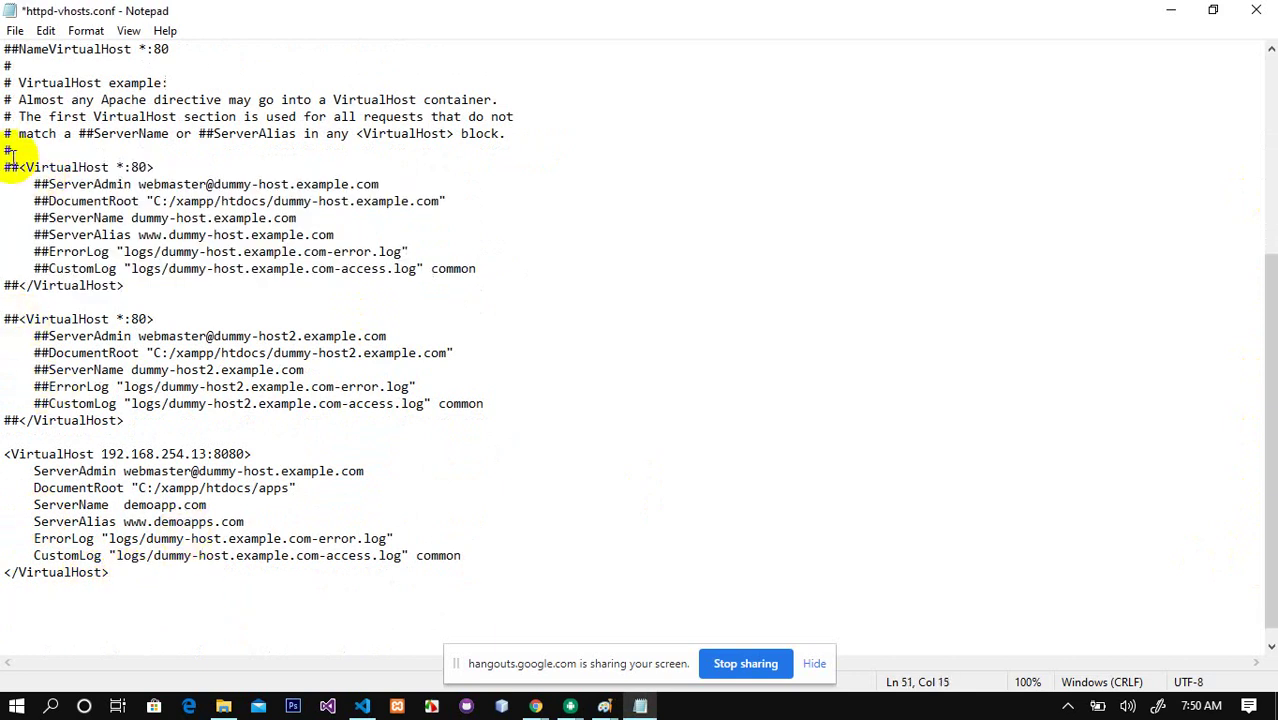
pyautogui.moveTo(5, 160); pyautogui.dragTo(187, 289)
pyautogui.hotkey('ctrl', 'c')
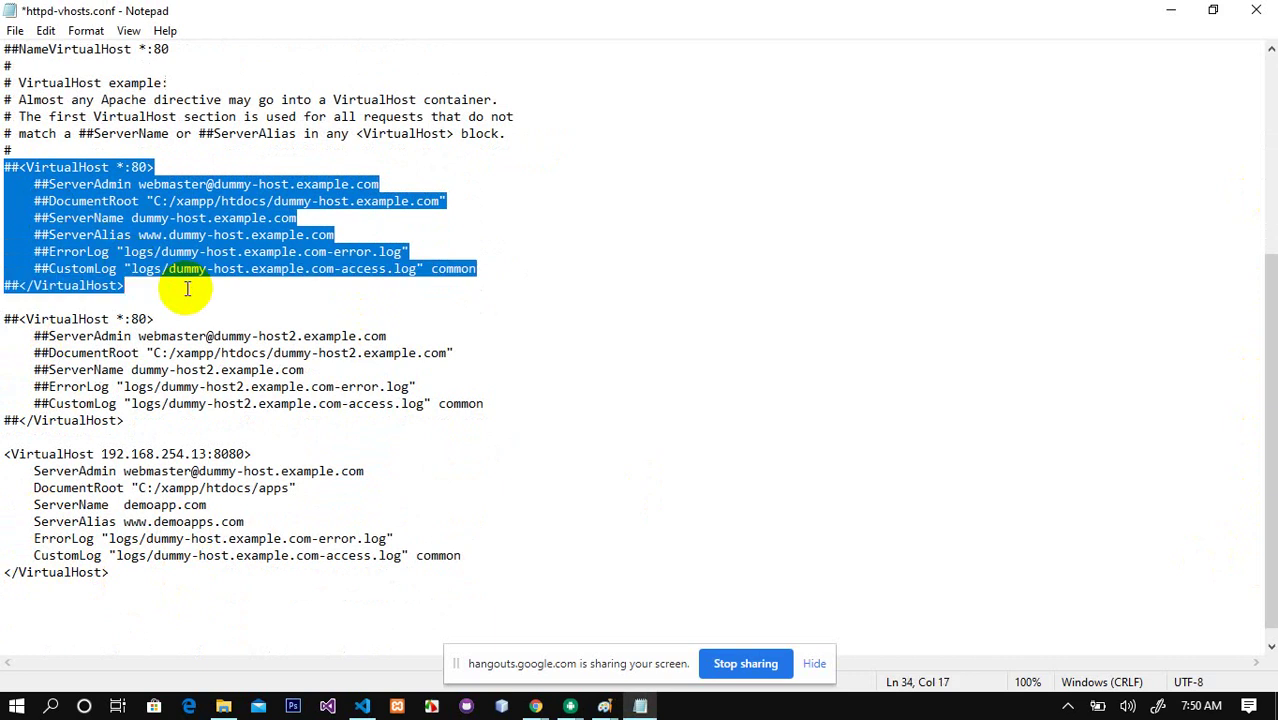
pyautogui.click(140, 572)
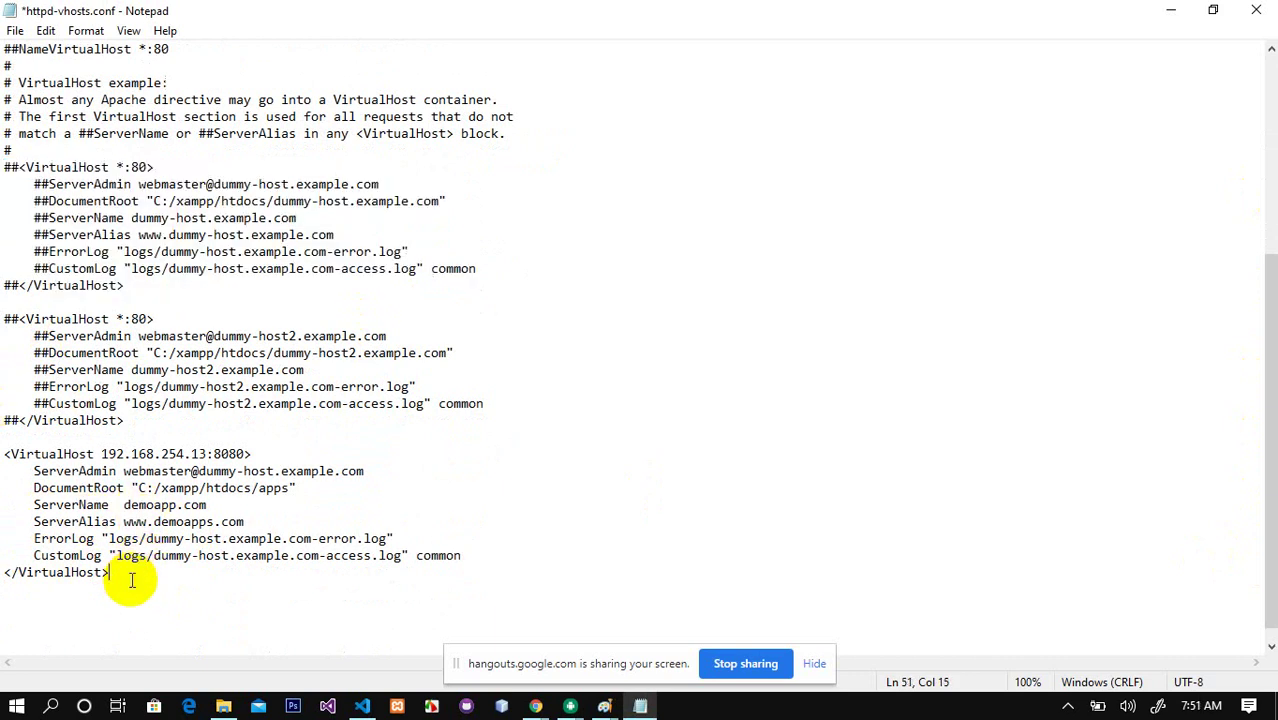
pyautogui.hotkey('ctrl', 'v')
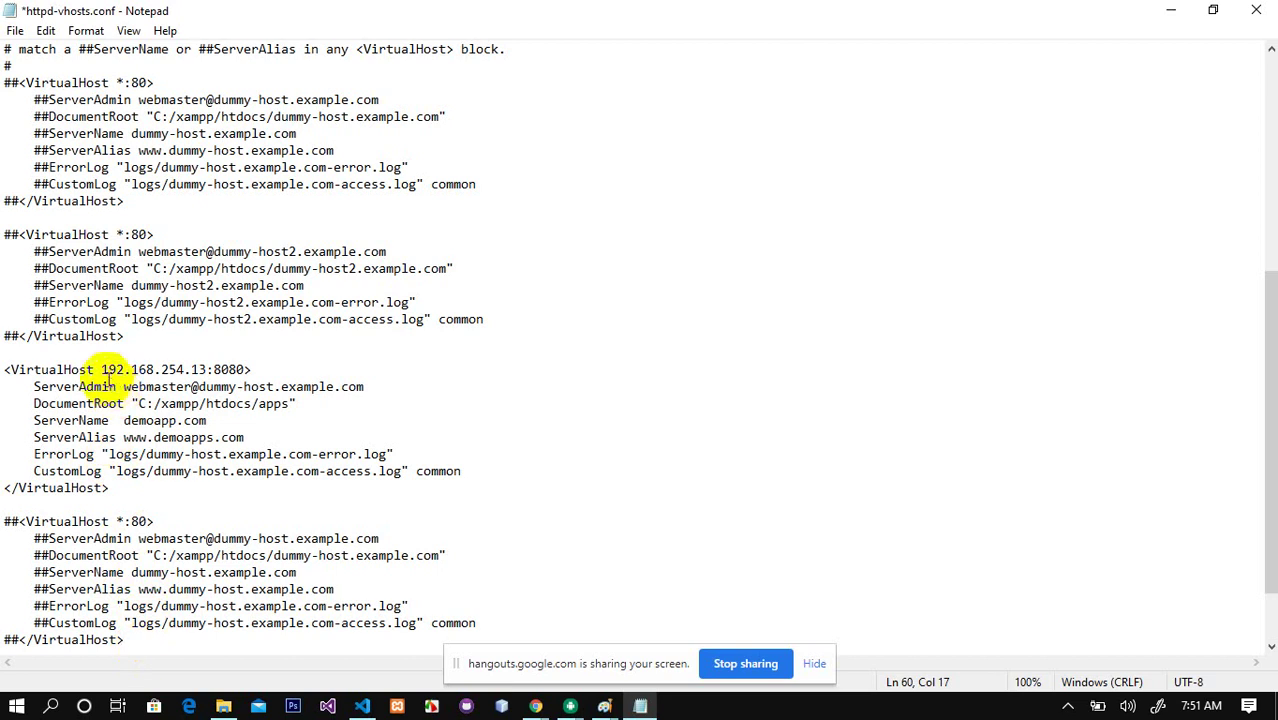
# Step: Compare the 192.168.254.13:8080 host with the pasted *:80 block's addresses and DocumentRoot paths
pyautogui.moveTo(101, 369); pyautogui.dragTo(206, 369)
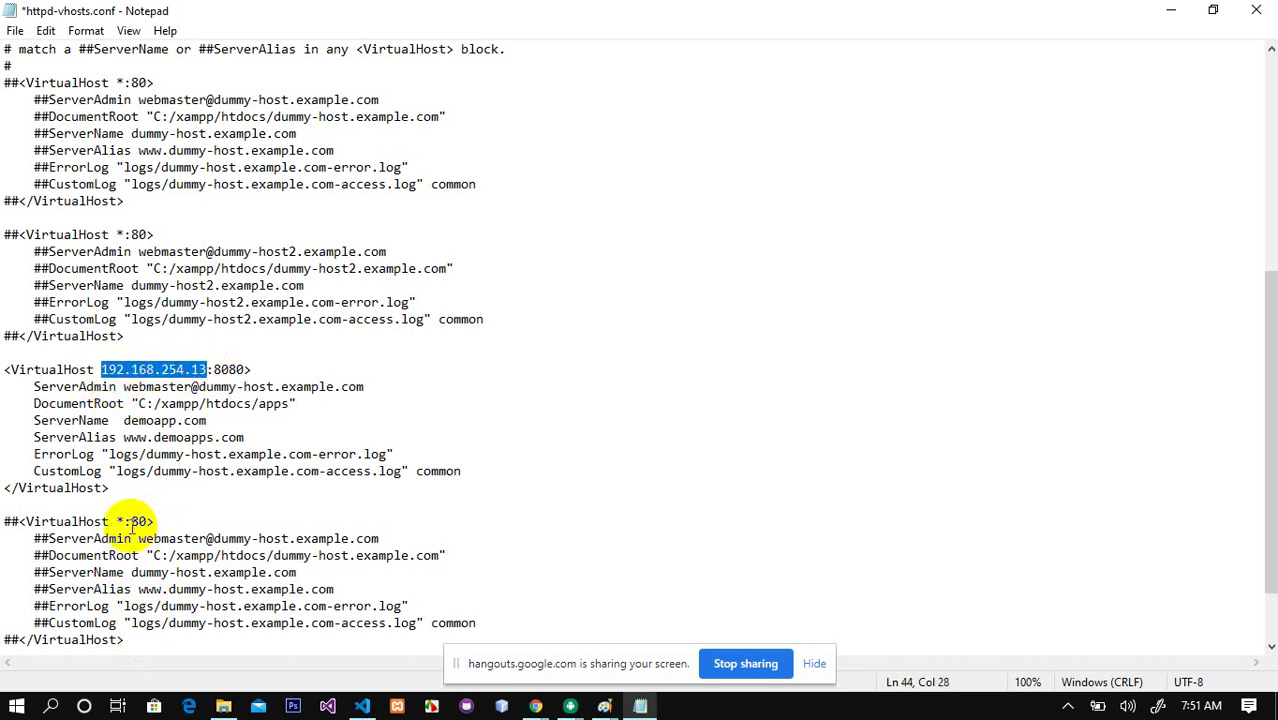
pyautogui.moveTo(124, 521); pyautogui.dragTo(117, 521)
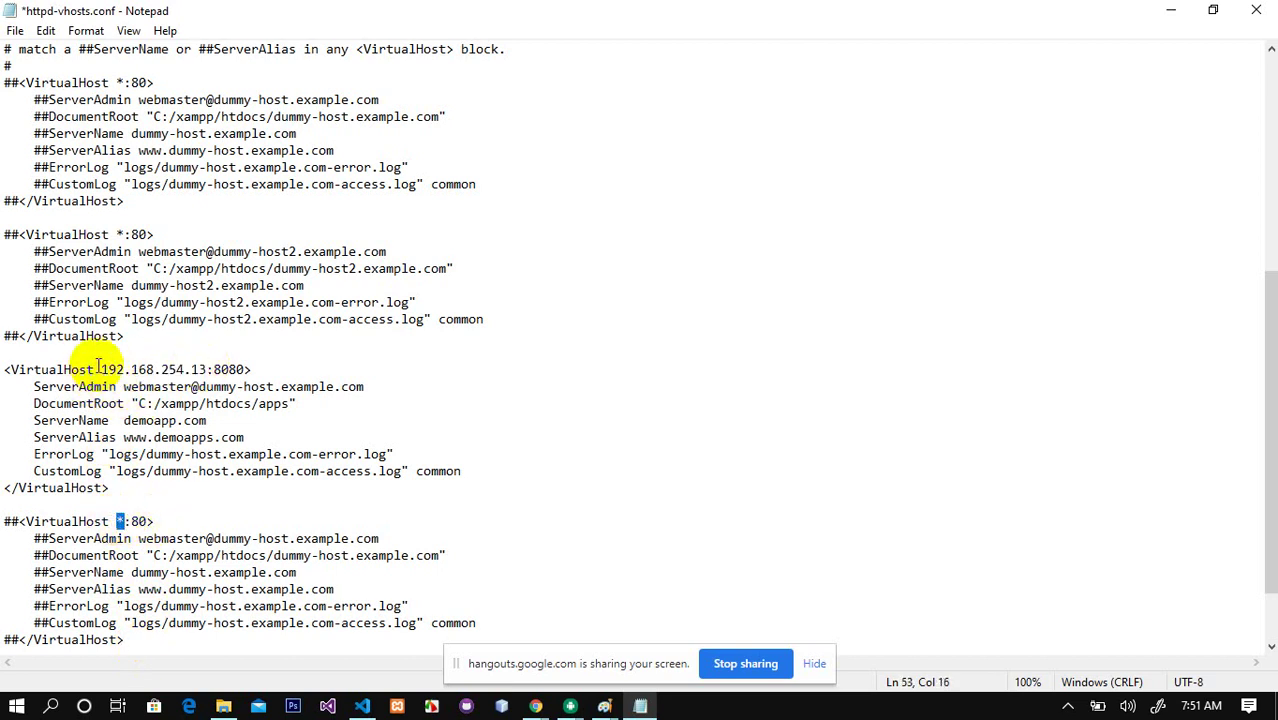
pyautogui.moveTo(101, 367); pyautogui.dragTo(203, 368)
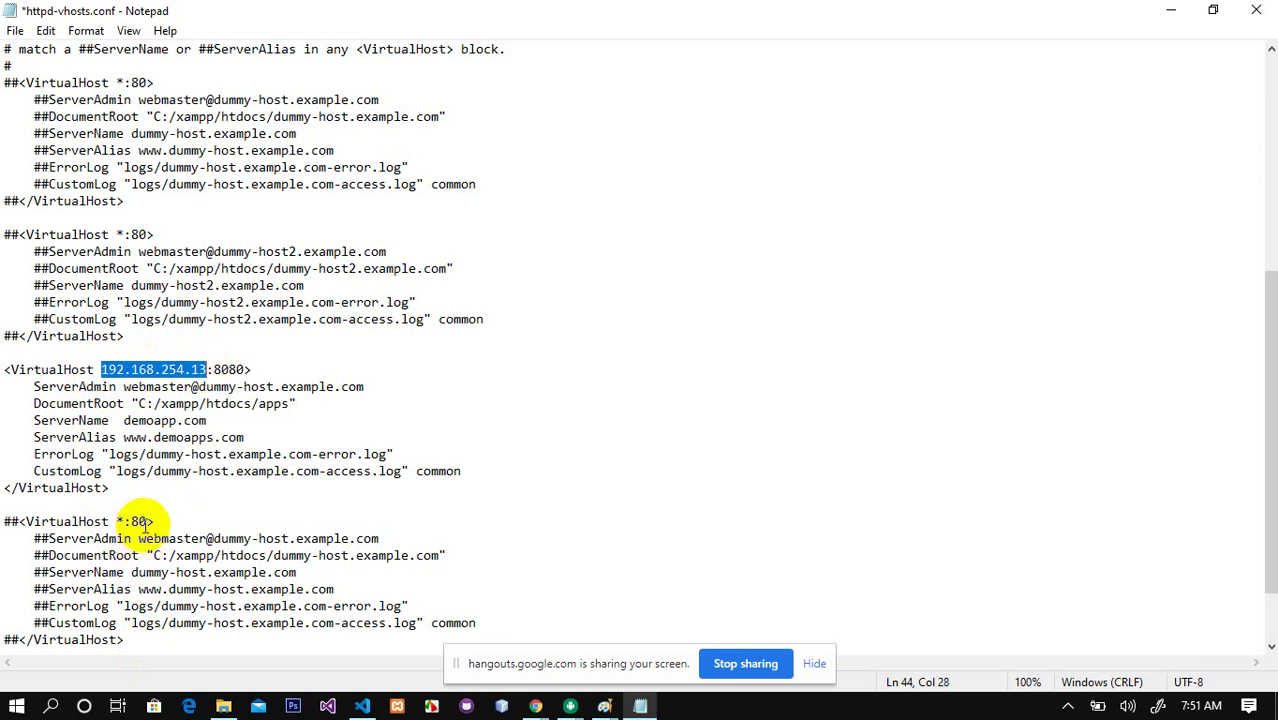
pyautogui.moveTo(116, 521); pyautogui.dragTo(154, 521)
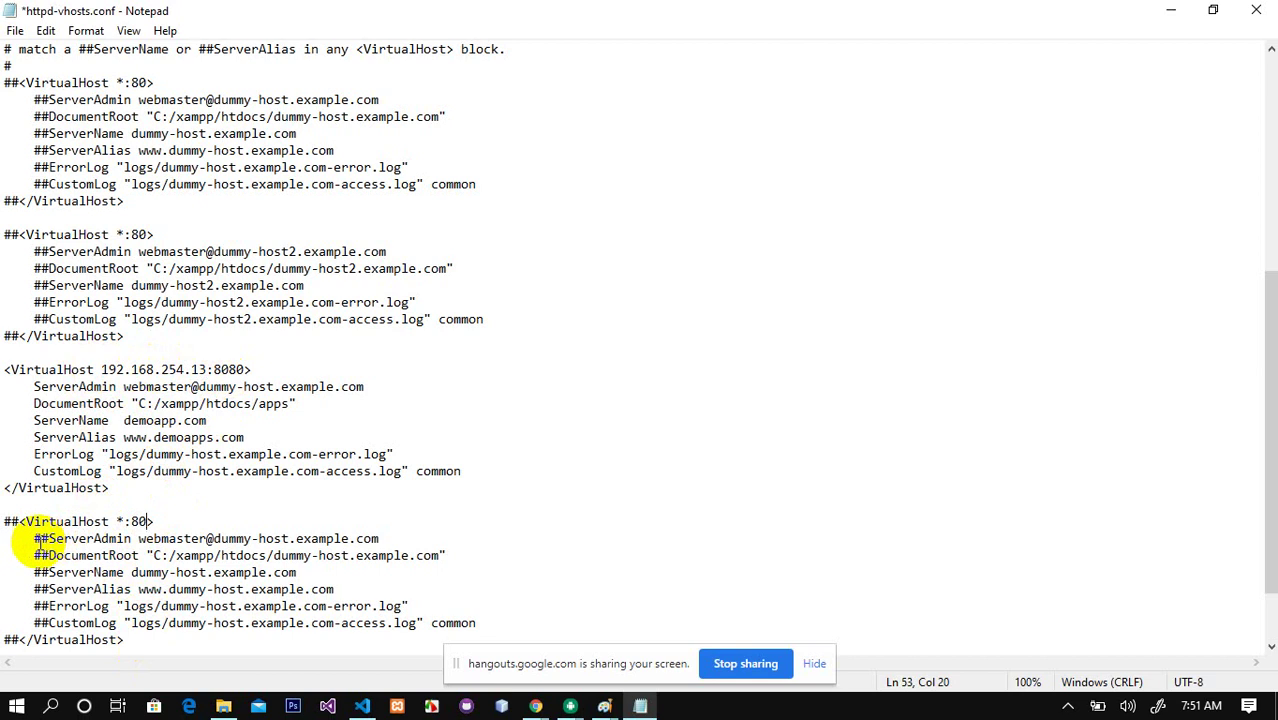
pyautogui.moveTo(17, 521); pyautogui.dragTo(4, 521)
pyautogui.moveTo(4, 369); pyautogui.dragTo(138, 488)
pyautogui.click(262, 420)
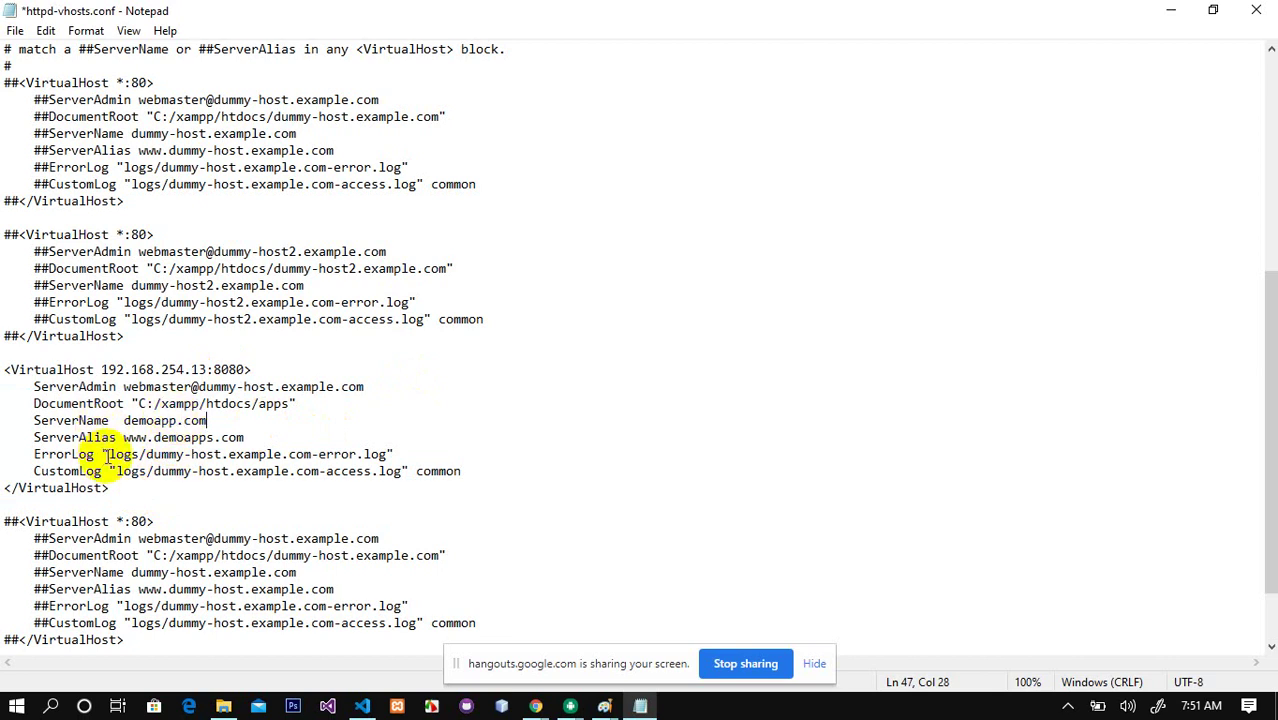
pyautogui.moveTo(138, 538); pyautogui.dragTo(395, 538)
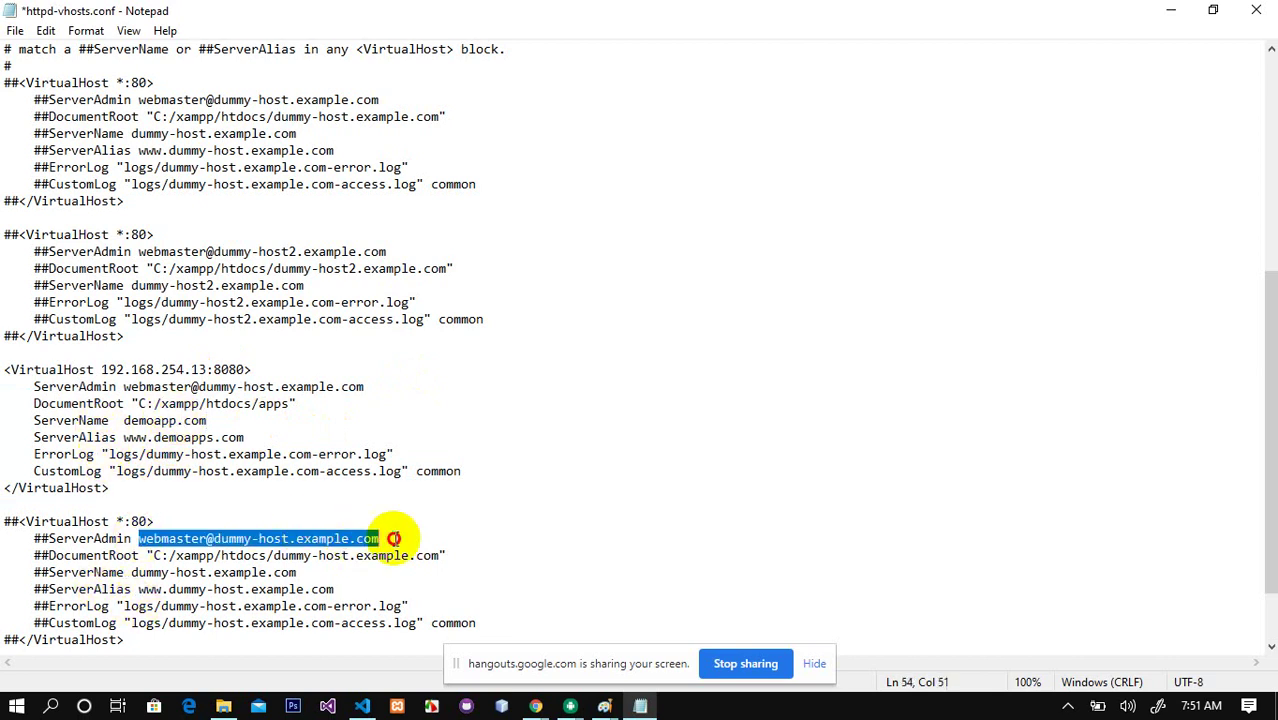
pyautogui.moveTo(153, 556); pyautogui.dragTo(438, 550)
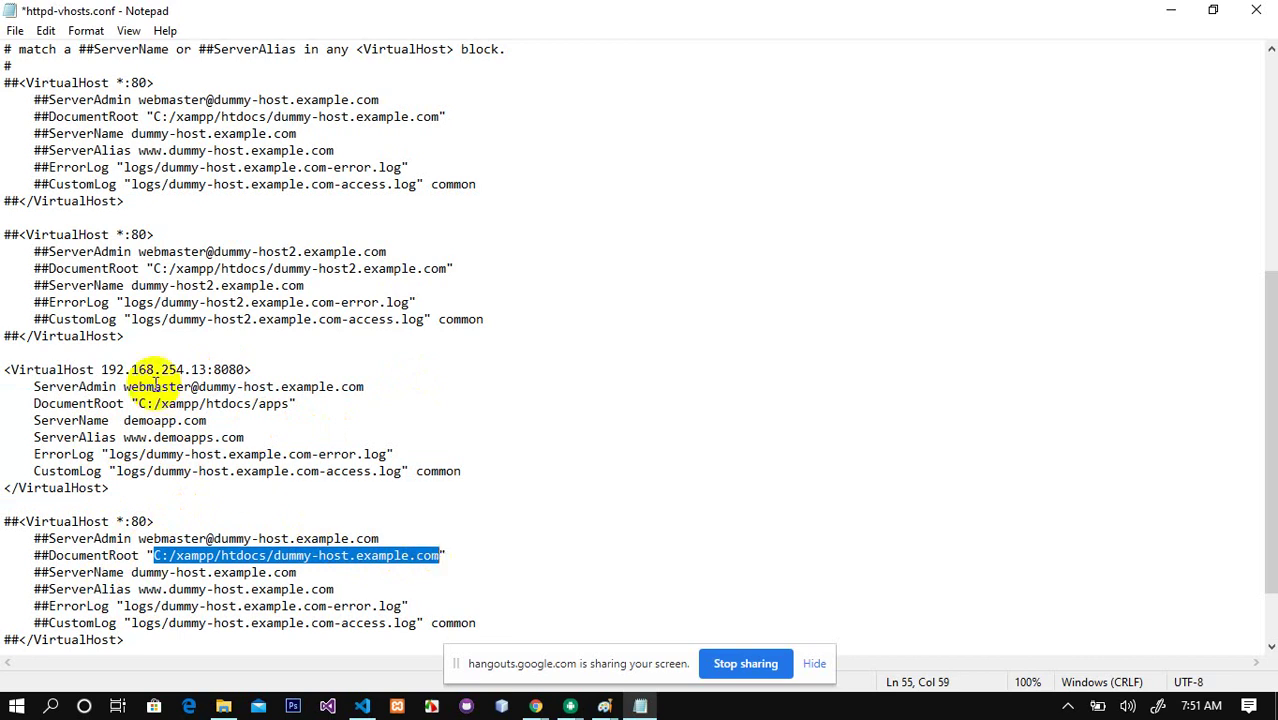
pyautogui.moveTo(139, 403); pyautogui.dragTo(272, 403)
pyautogui.click(272, 403)
pyautogui.doubleClick(272, 403)
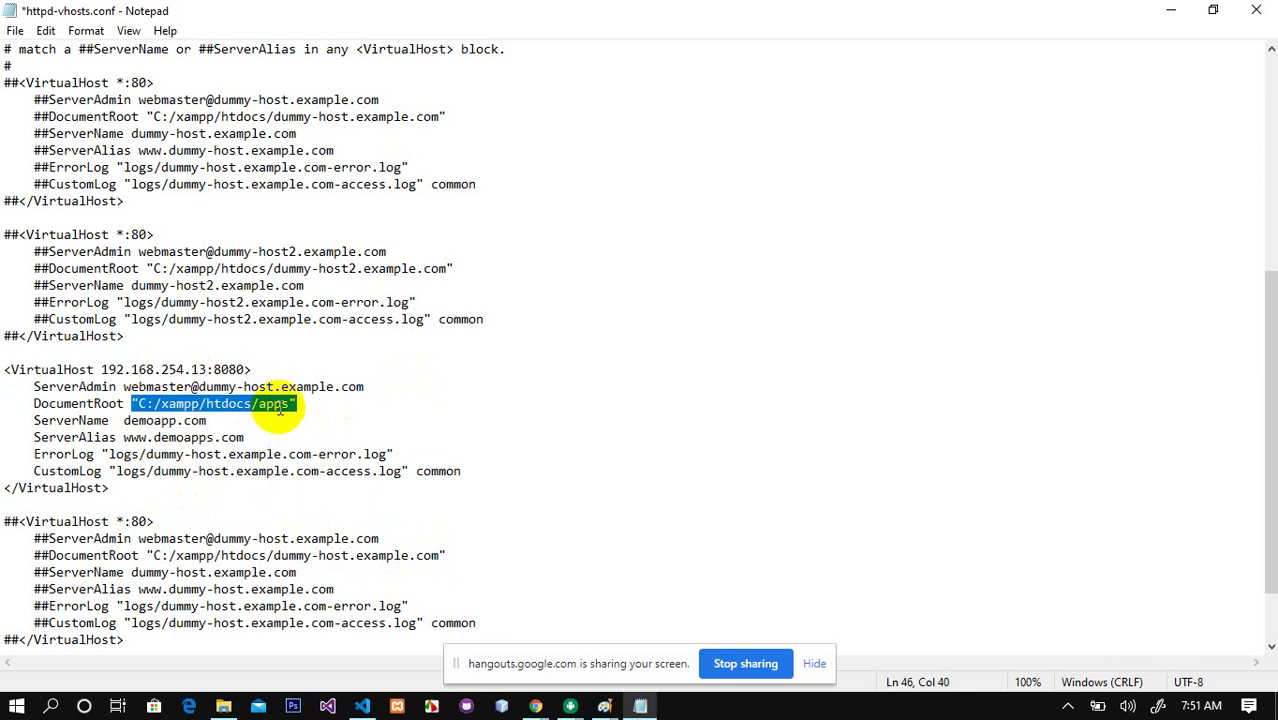
pyautogui.click(291, 403)
pyautogui.moveTo(287, 401); pyautogui.dragTo(268, 403)
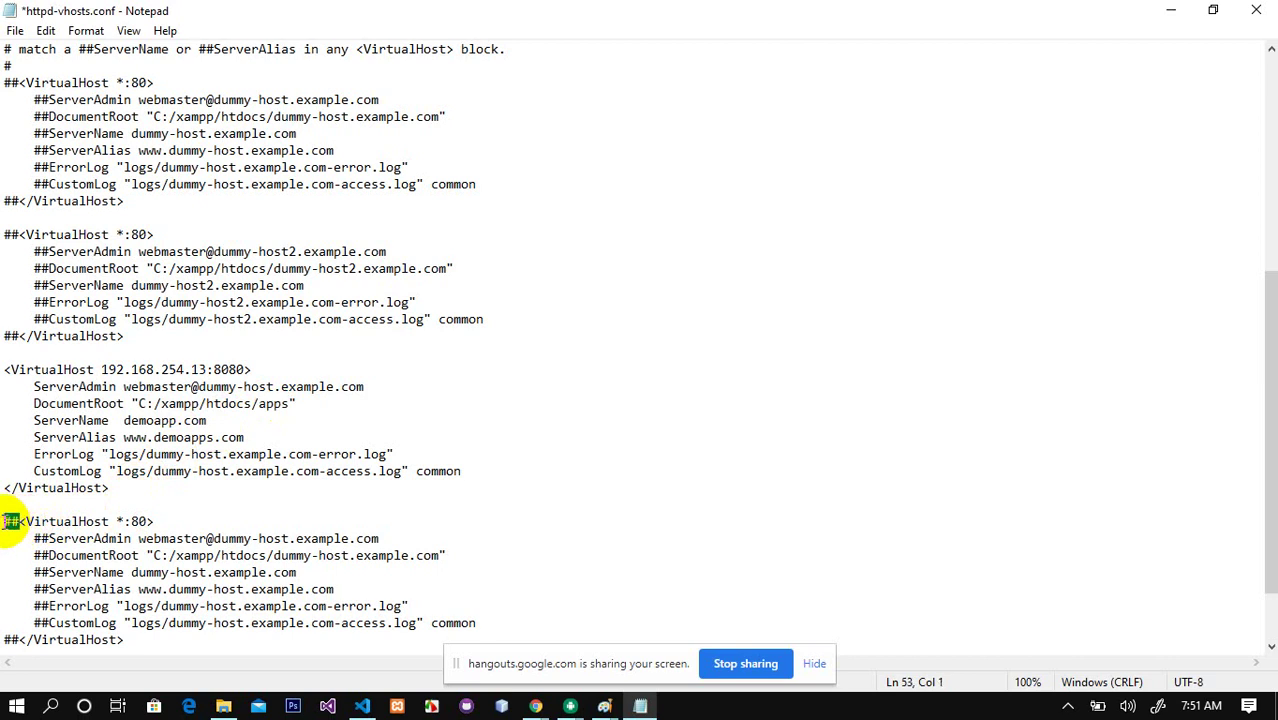
# Step: Remove the ## prefix from the *:80 opening line and its ServerAdmin through CustomLog directives
pyautogui.press('Delete')
pyautogui.press('Down')
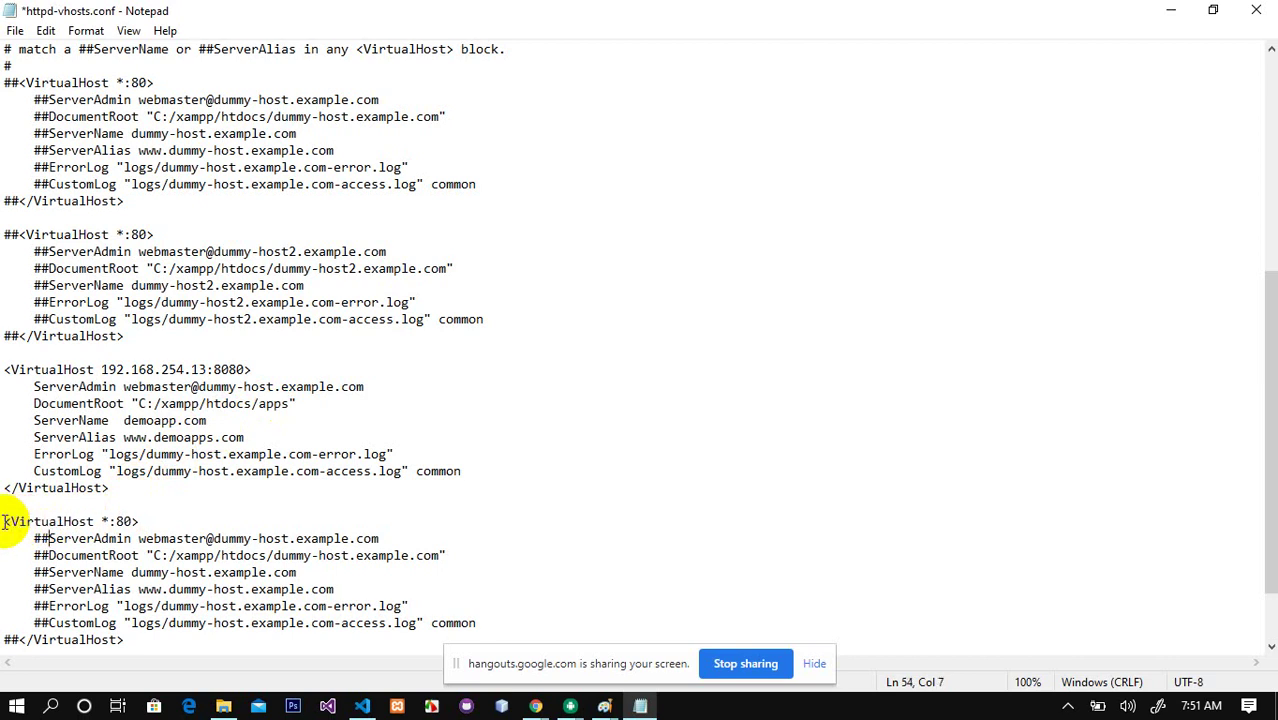
pyautogui.press('BackSpace')
pyautogui.press('BackSpace')
pyautogui.press('BackSpace')
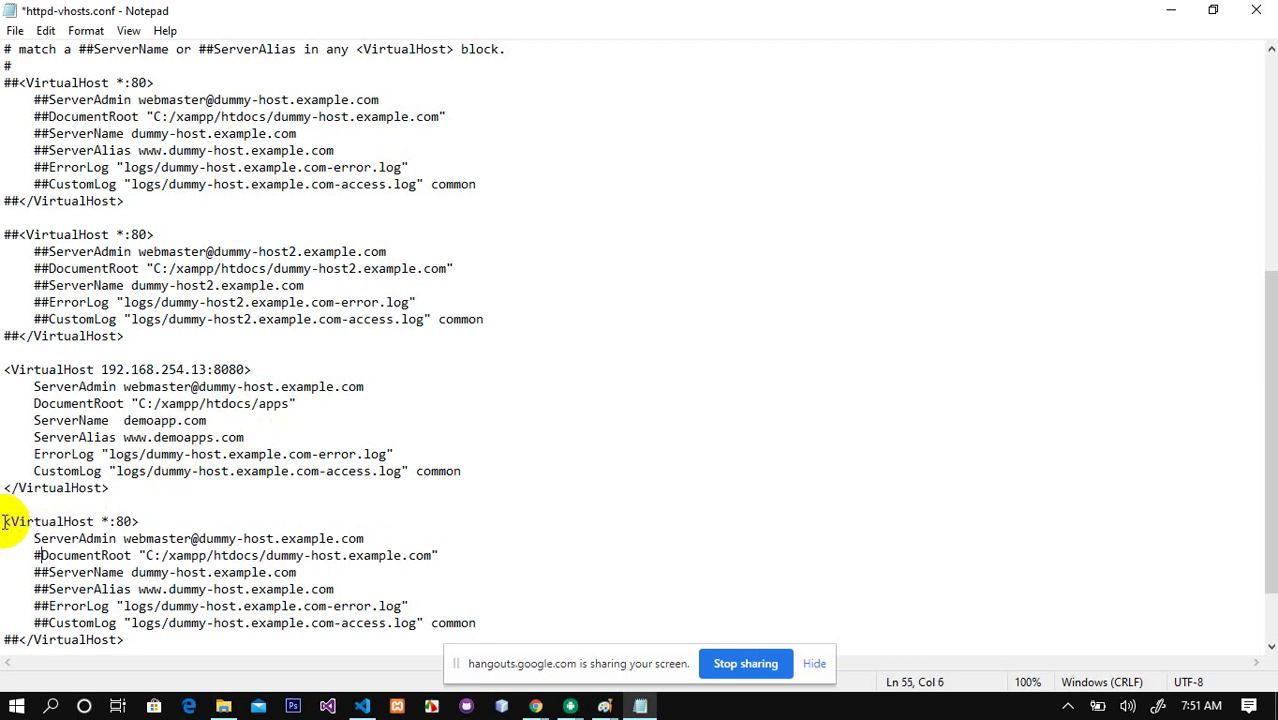
pyautogui.press('Delete')
pyautogui.press('Down')
pyautogui.press('BackSpace')
pyautogui.press('BackSpace')
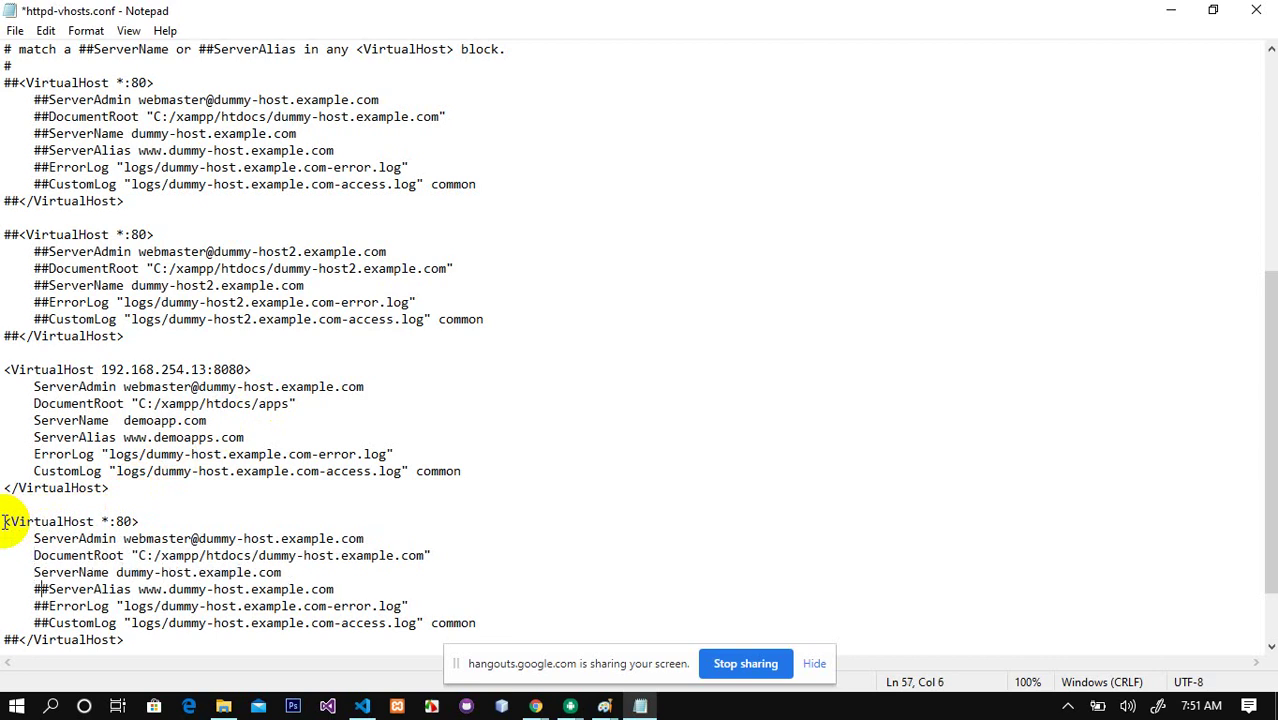
pyautogui.press('BackSpace')
pyautogui.press('Delete')
pyautogui.press('BackSpace')
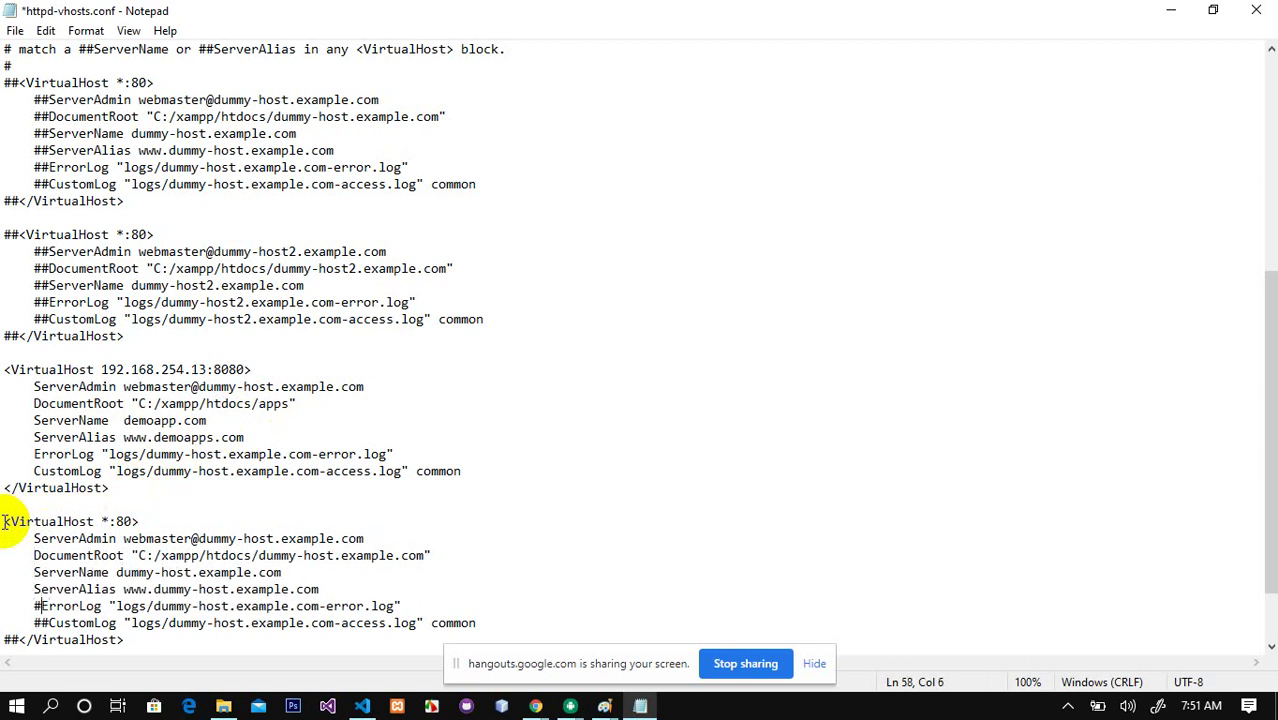
pyautogui.press('Delete')
pyautogui.press('Down')
pyautogui.press('BackSpace')
pyautogui.press('BackSpace')
pyautogui.press('Down')
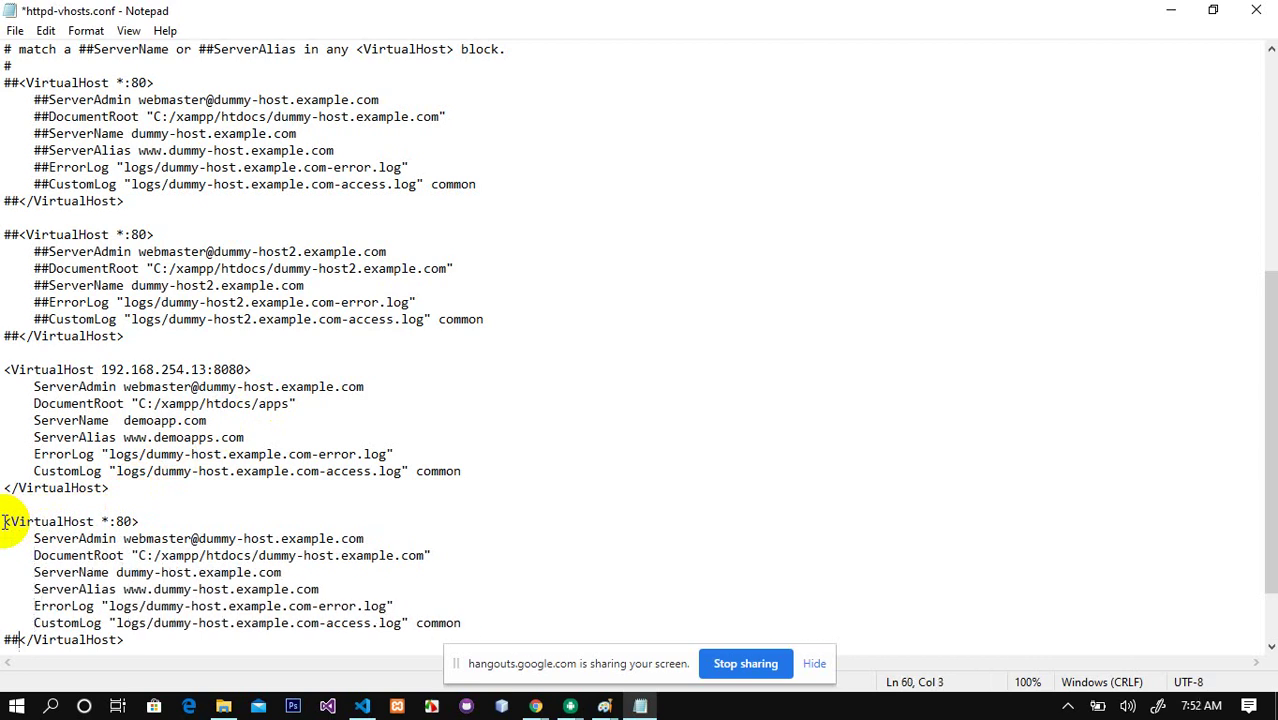
pyautogui.press('BackSpace')
pyautogui.press('BackSpace')
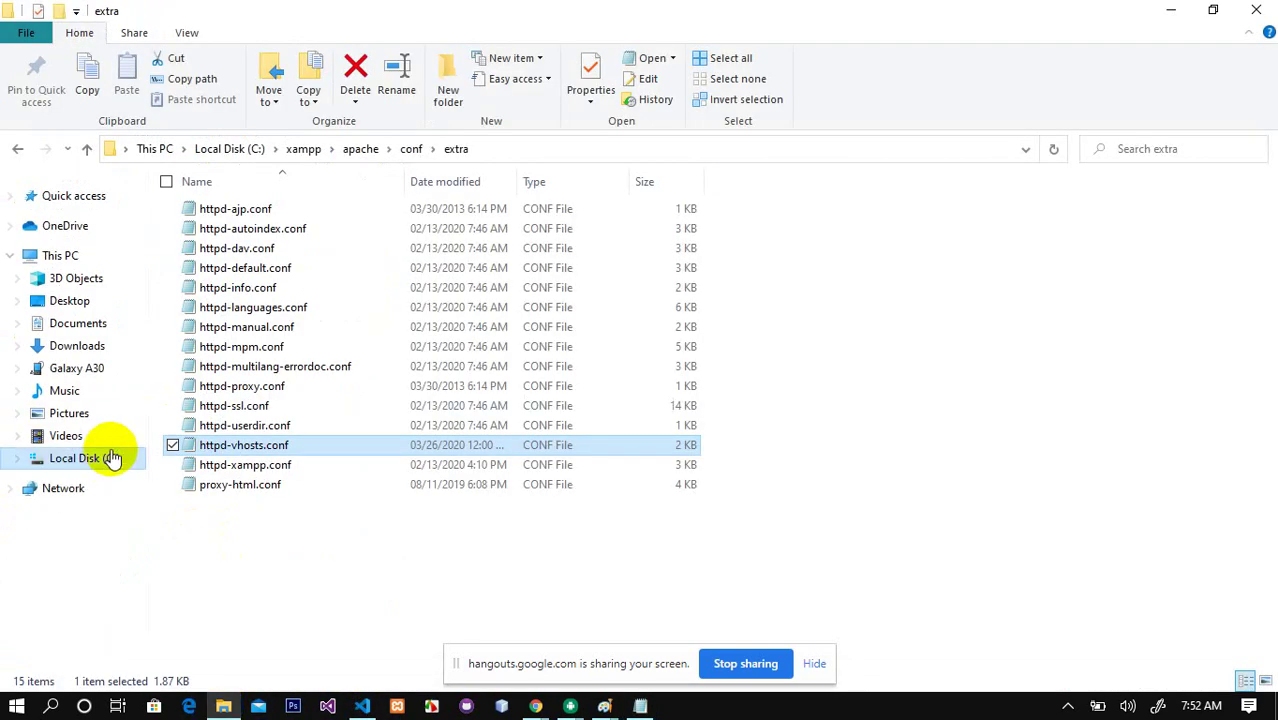
# Step: Go to C:\xampp\htdocs, look inside apps, and create a new folder in htdocs
pyautogui.click(104, 458)
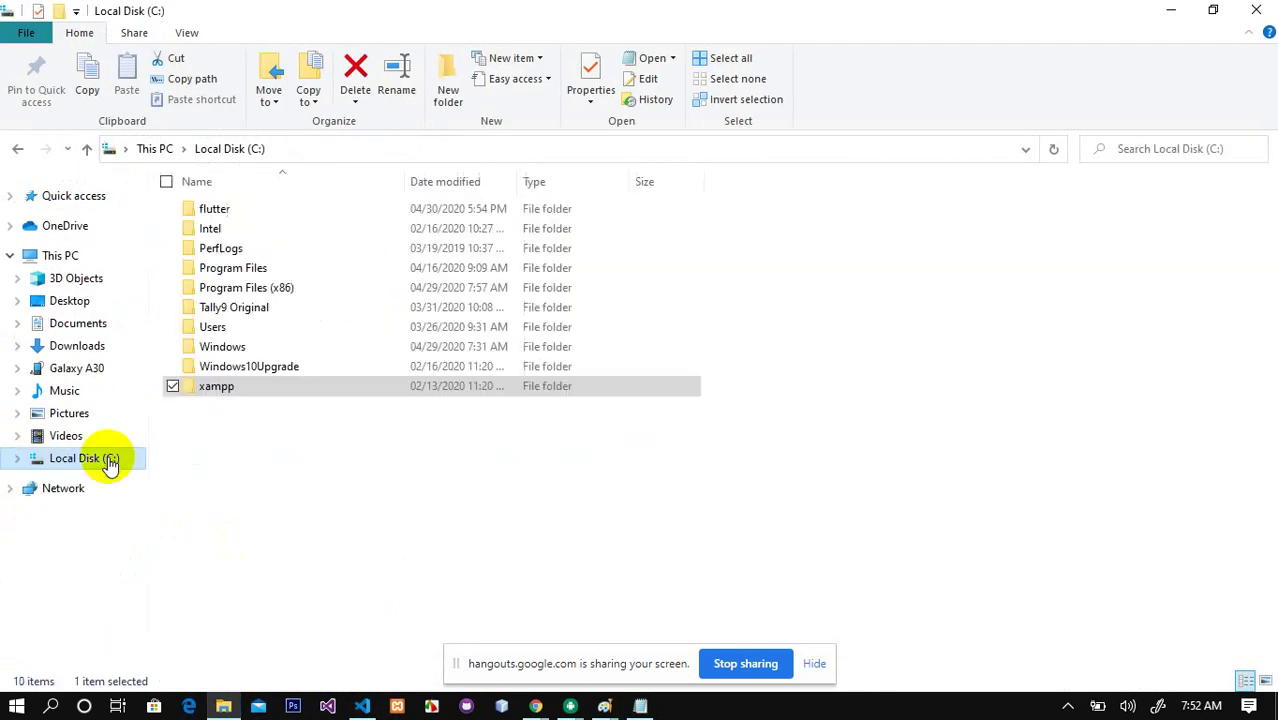
pyautogui.doubleClick(220, 387)
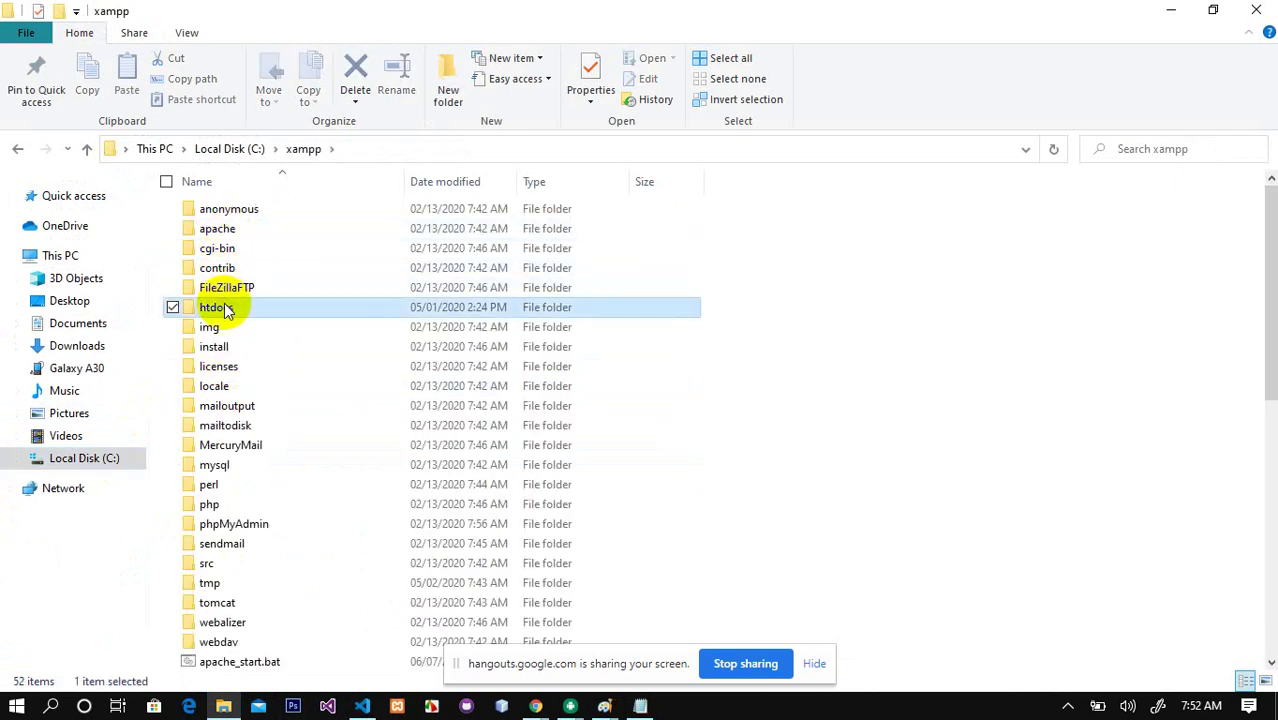
pyautogui.doubleClick(218, 307)
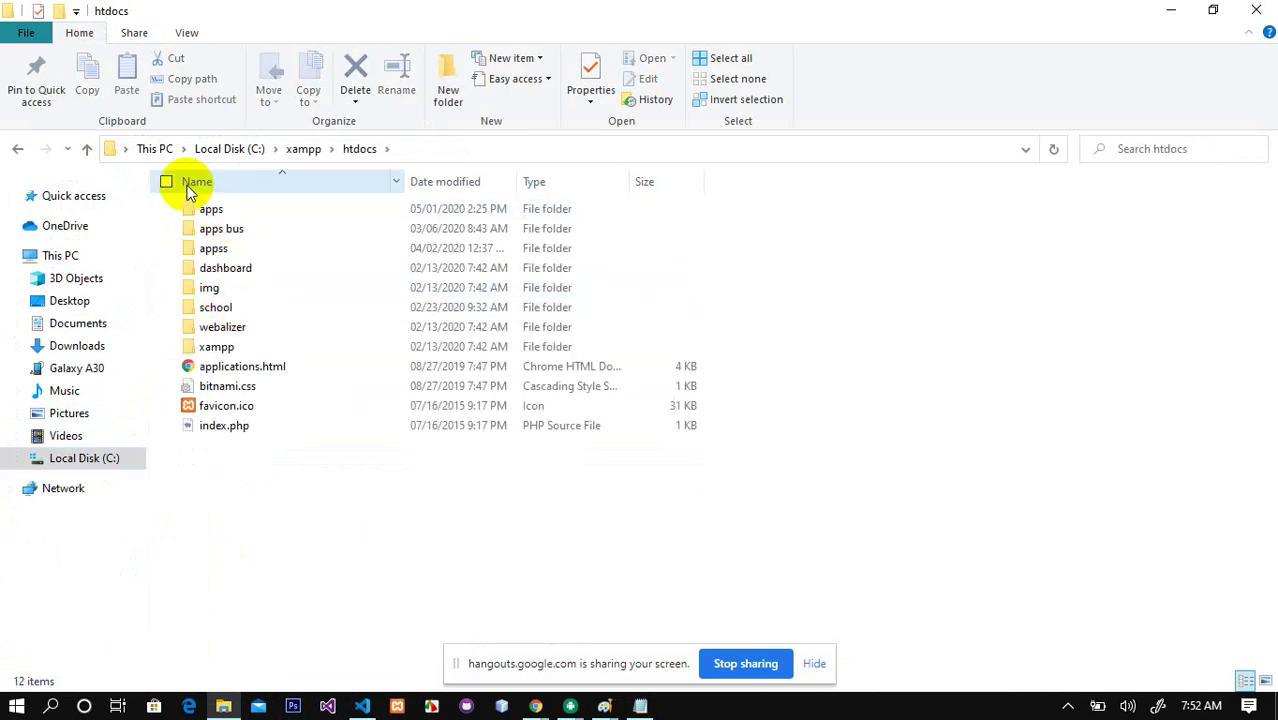
pyautogui.doubleClick(211, 212)
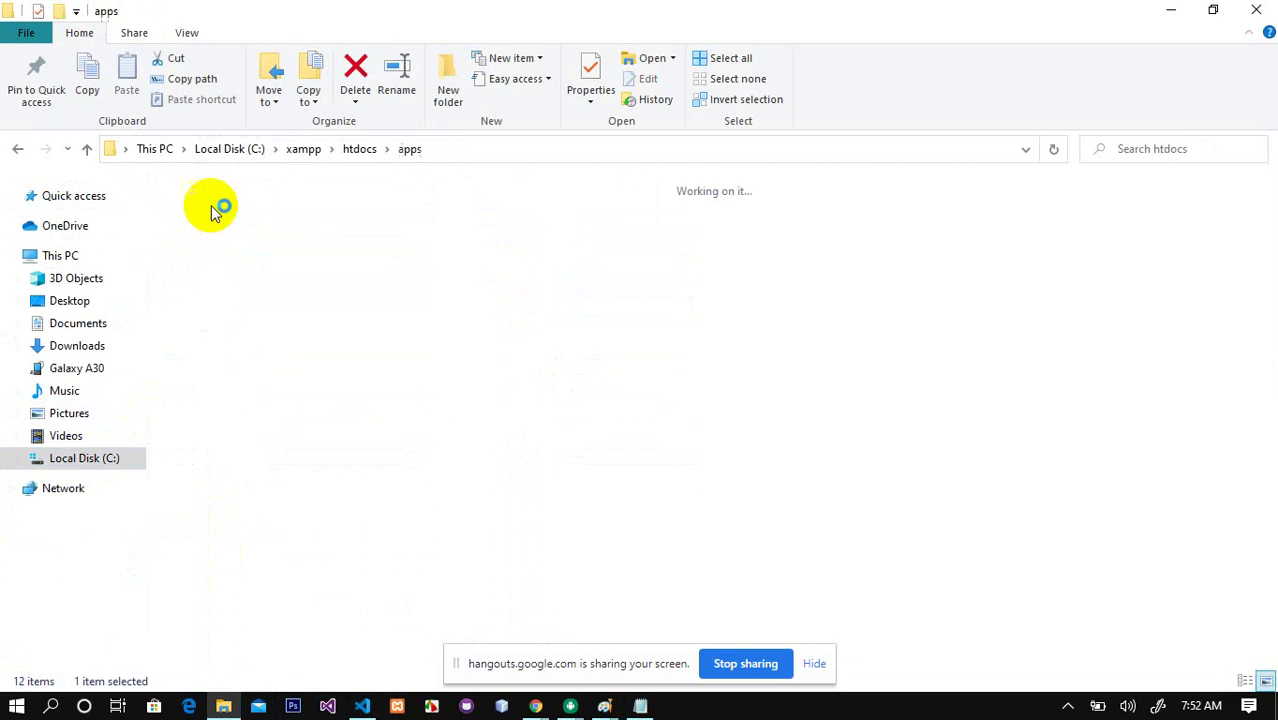
pyautogui.click(19, 146)
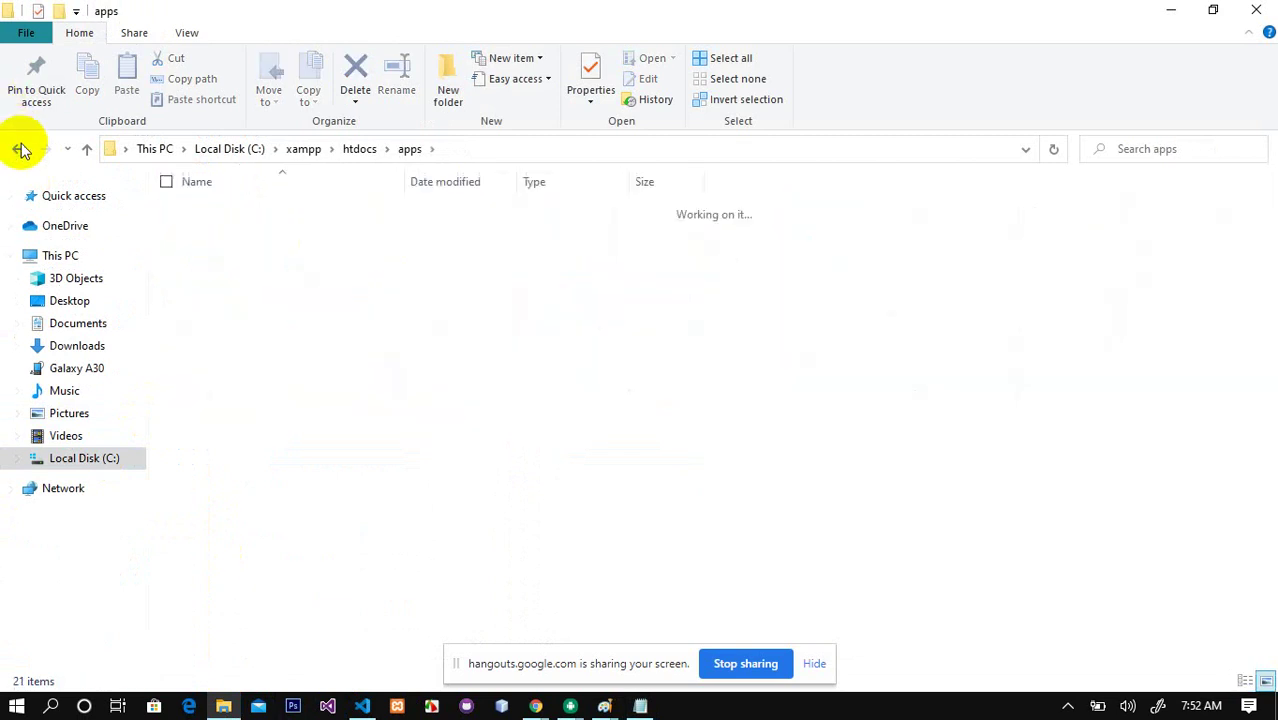
pyautogui.click(296, 576)
pyautogui.hotkey('ctrl', 'shift', 'n')
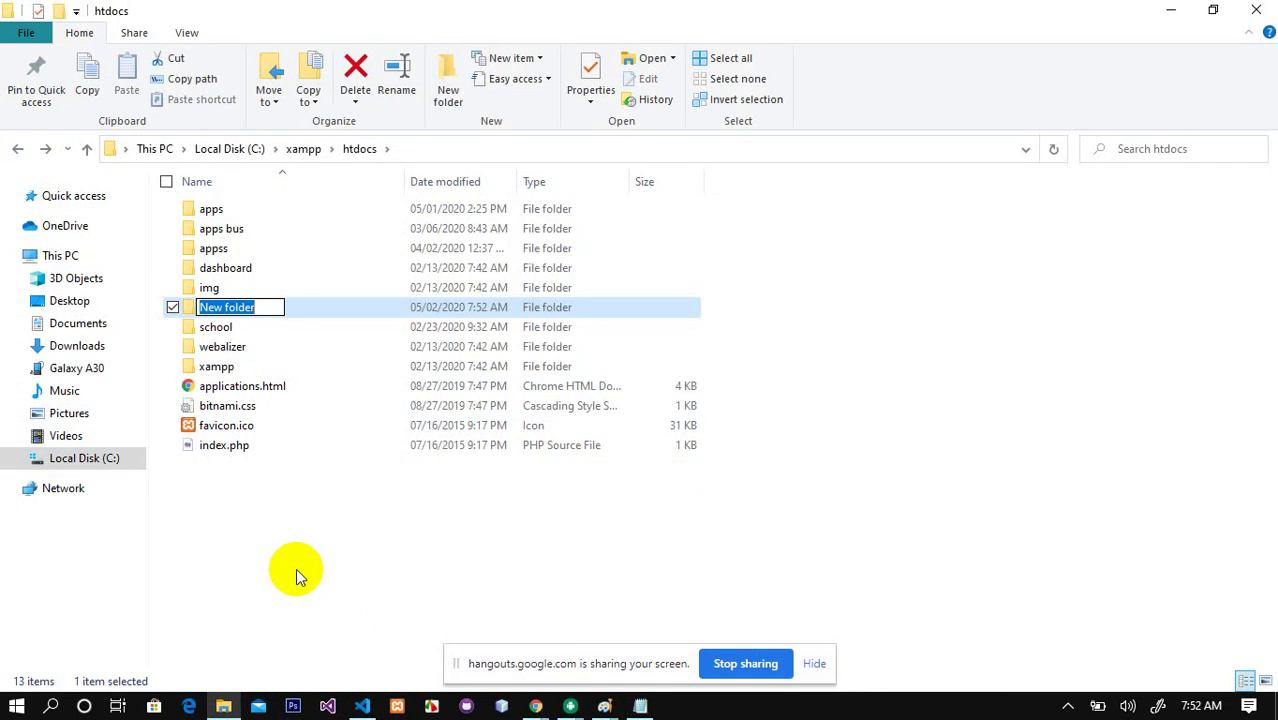
# Step: Name the new htdocs folder 'flutter' and select it
pyautogui.write('api')
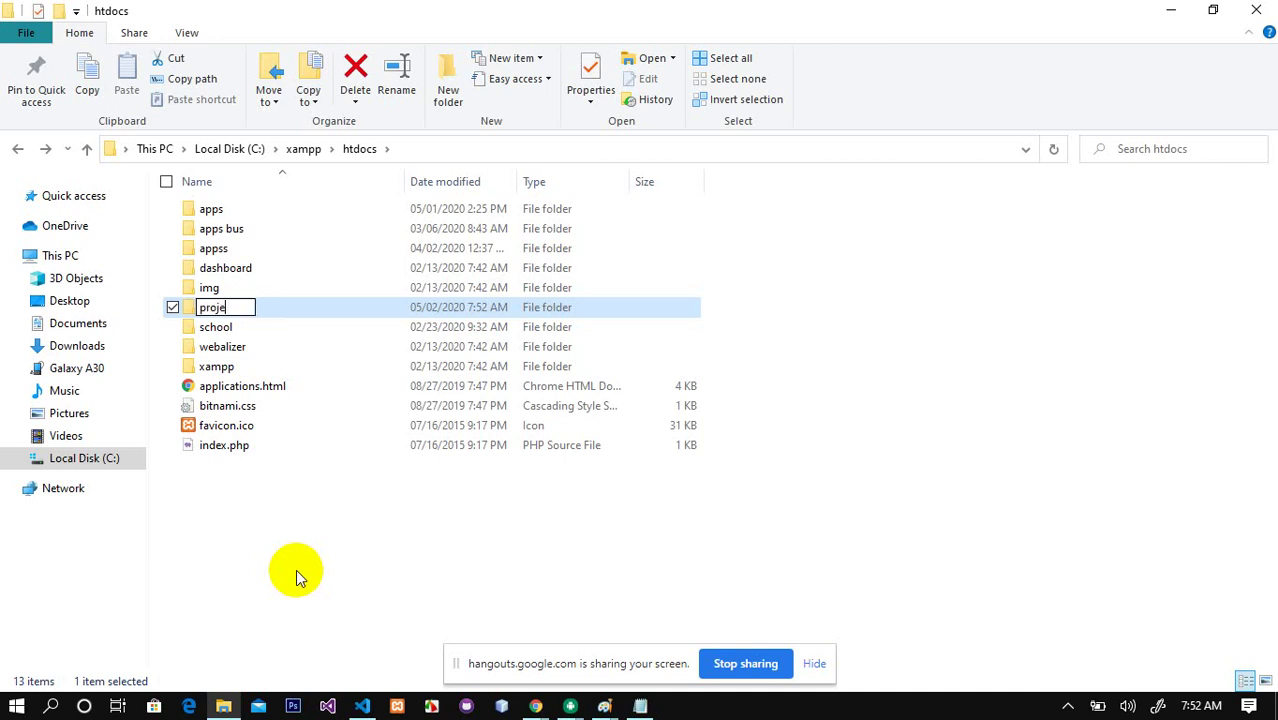
pyautogui.press('BackSpace')
pyautogui.press('BackSpace')
pyautogui.press('BackSpace')
pyautogui.press('BackSpace')
pyautogui.press('BackSpace')
pyautogui.write('fl')
pyautogui.click(296, 569)
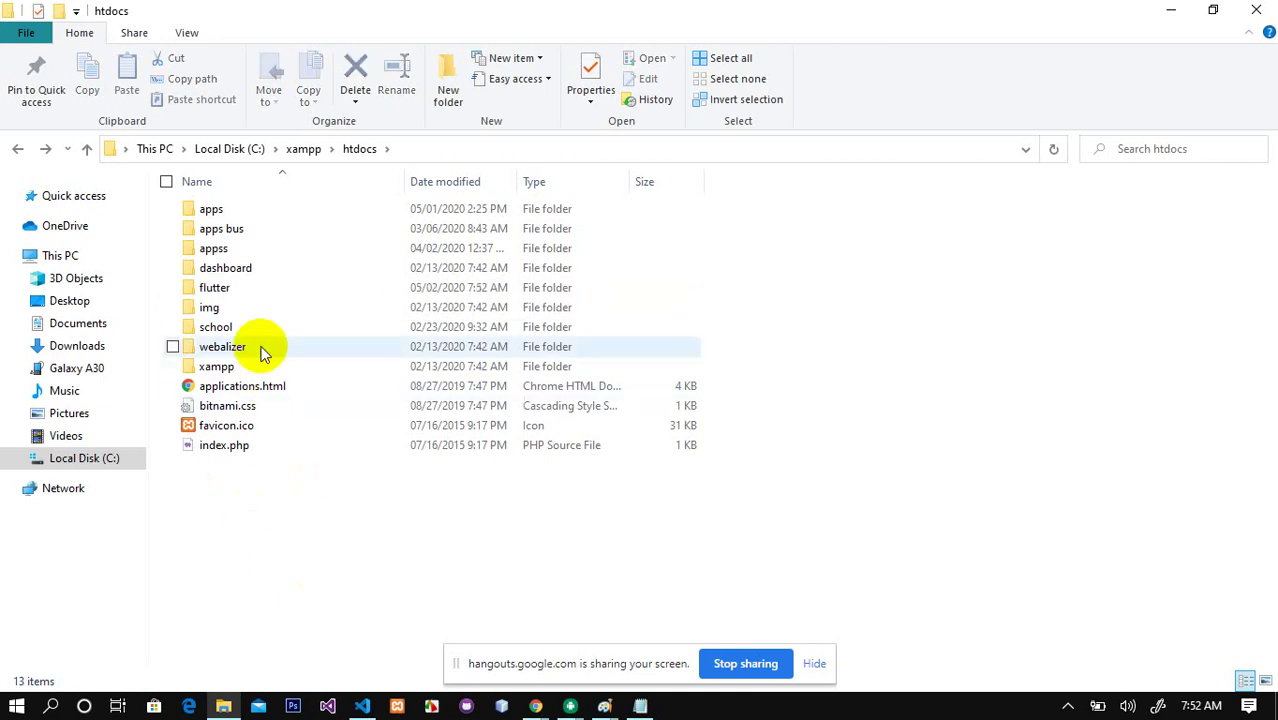
pyautogui.click(214, 293)
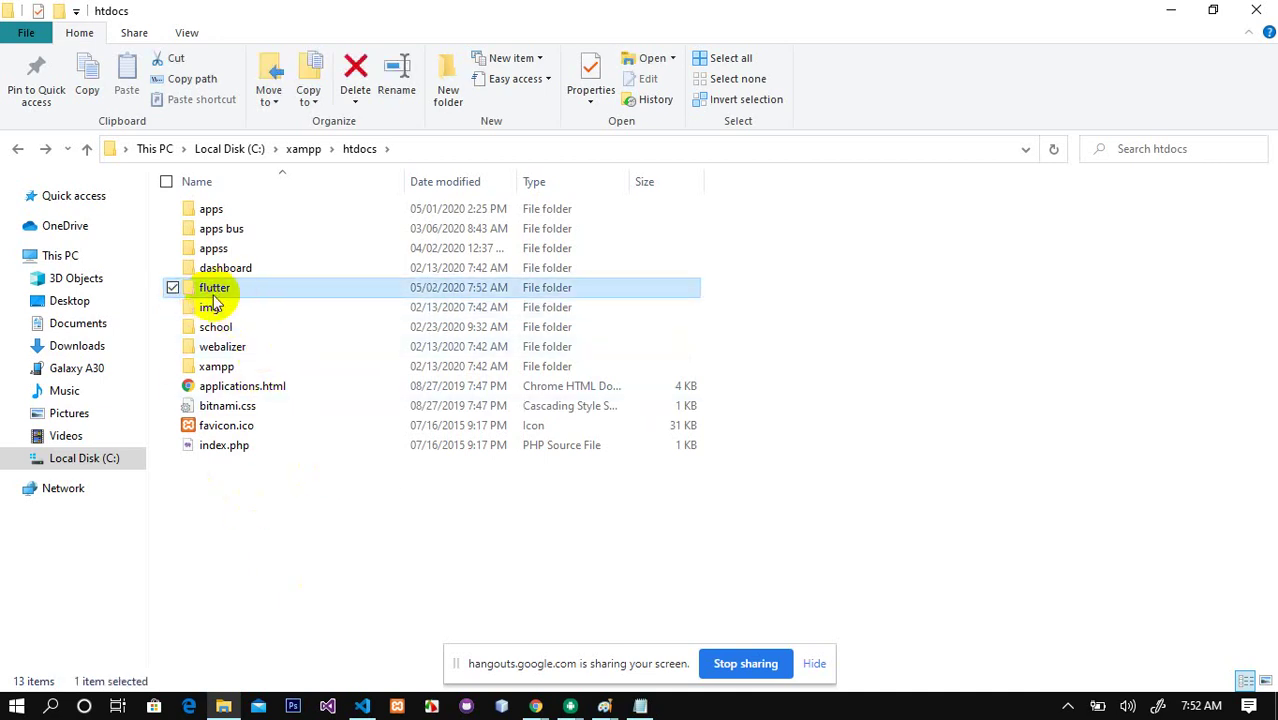
# Step: Check the htdocs path, then return to httpd-vhosts.conf in Notepad
pyautogui.click(430, 148)
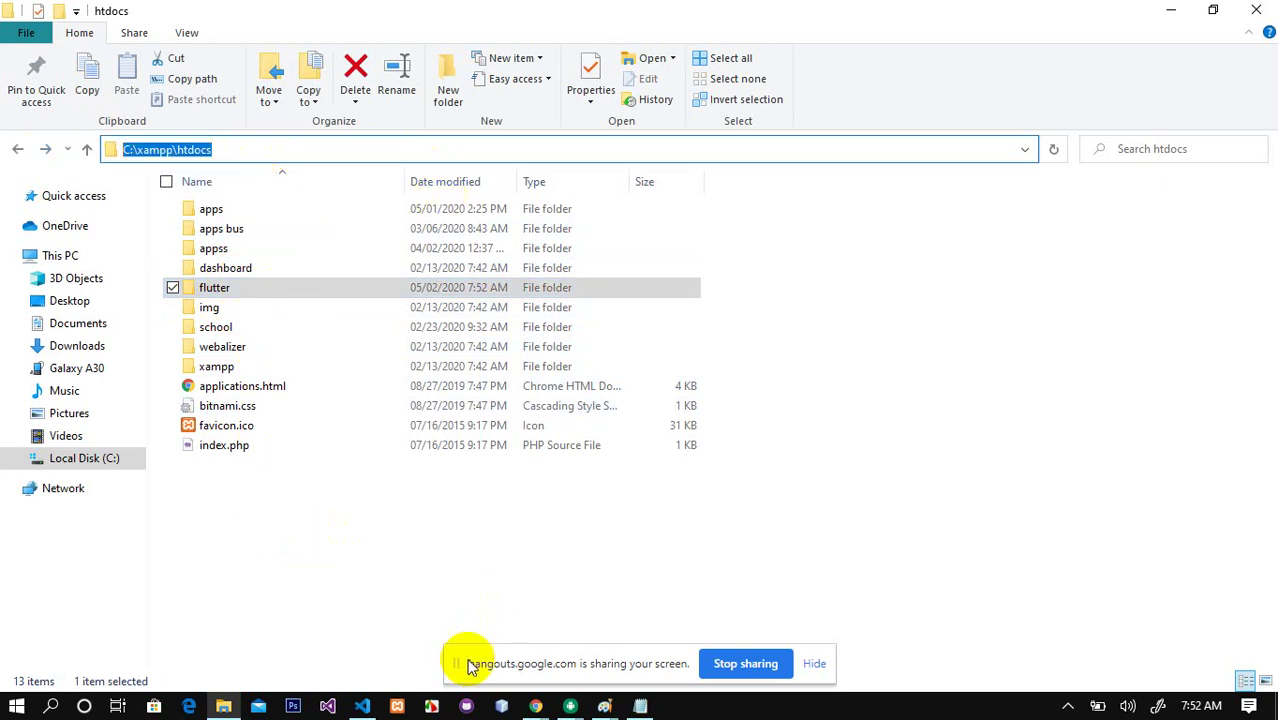
pyautogui.click(397, 706)
pyautogui.click(397, 706)
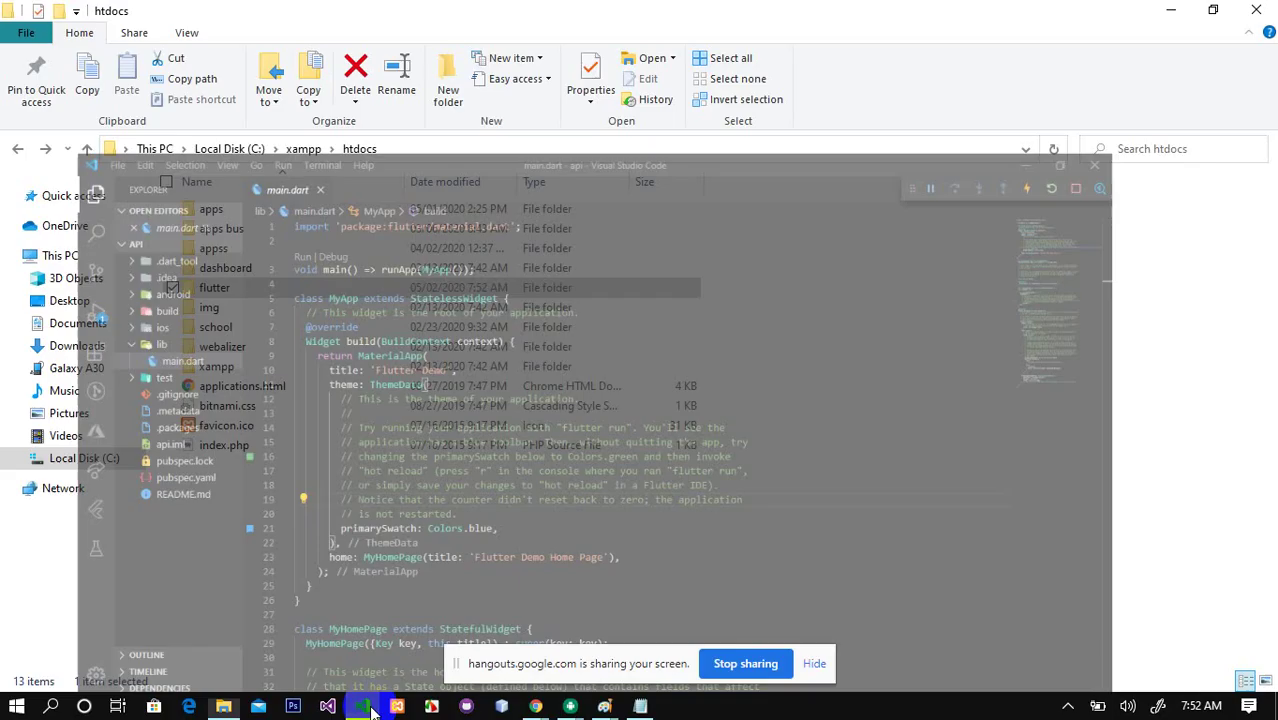
pyautogui.click(640, 706)
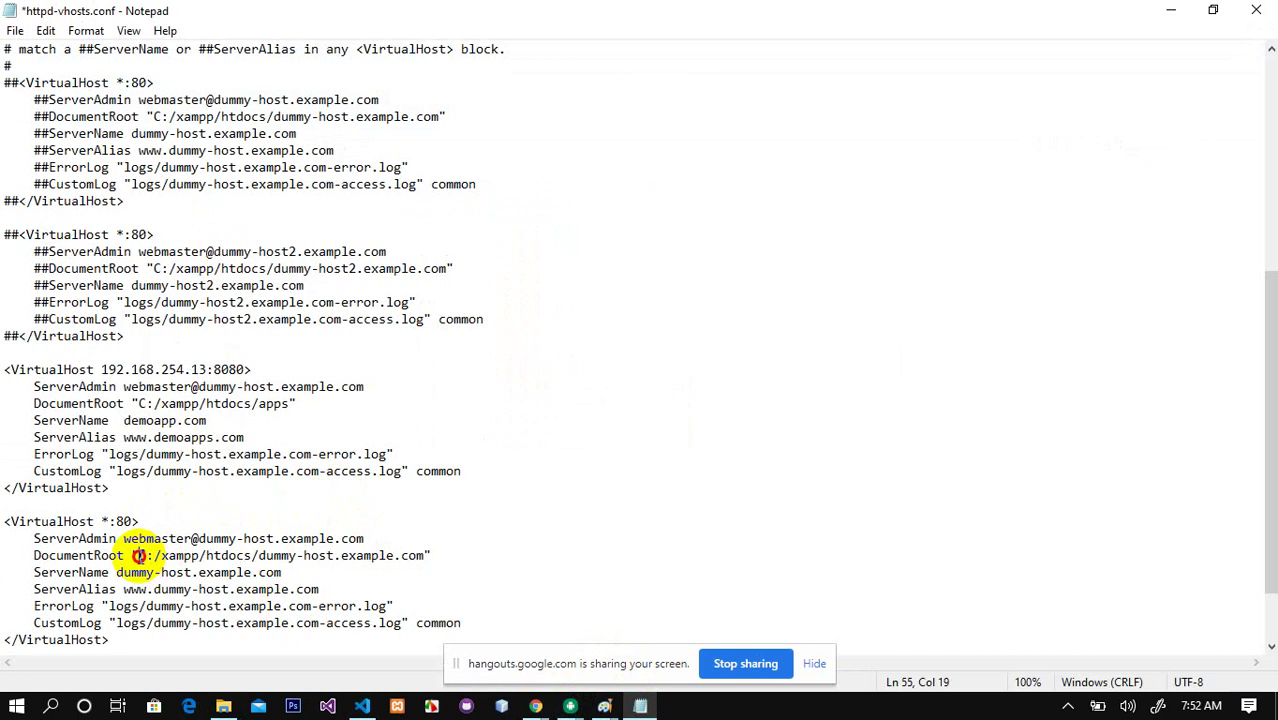
pyautogui.moveTo(138, 555); pyautogui.dragTo(397, 555)
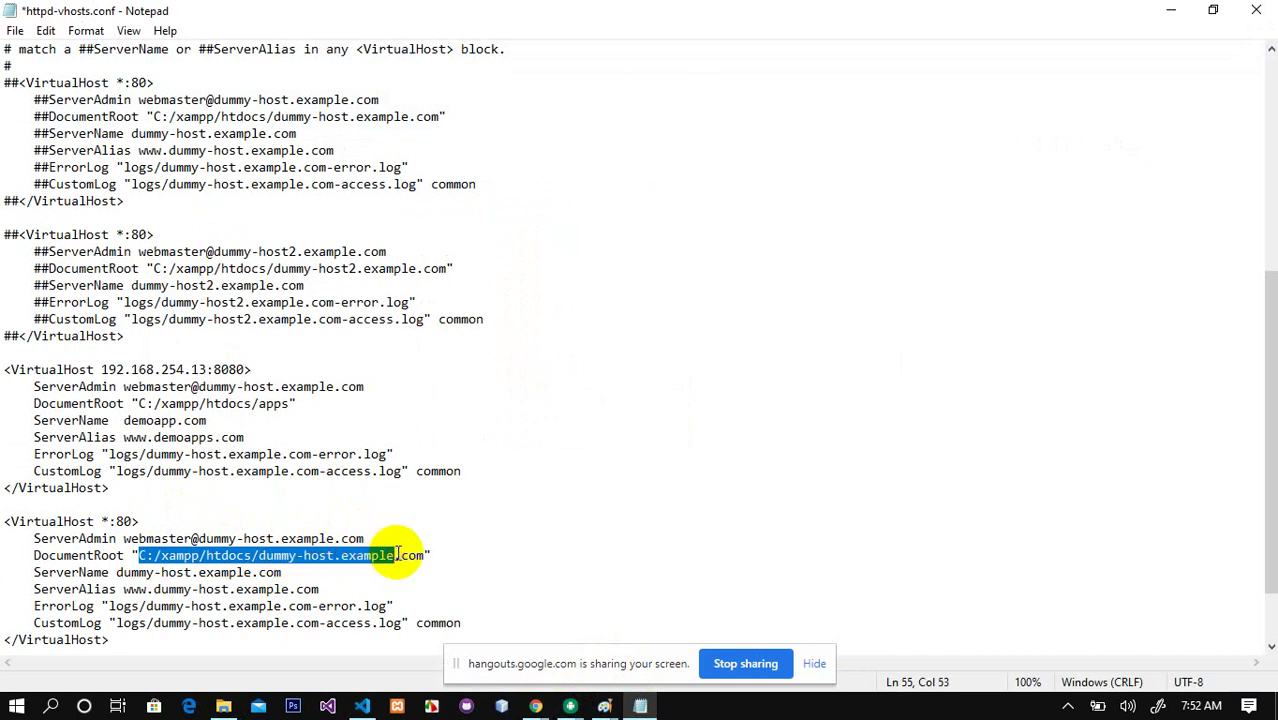
pyautogui.click(256, 557)
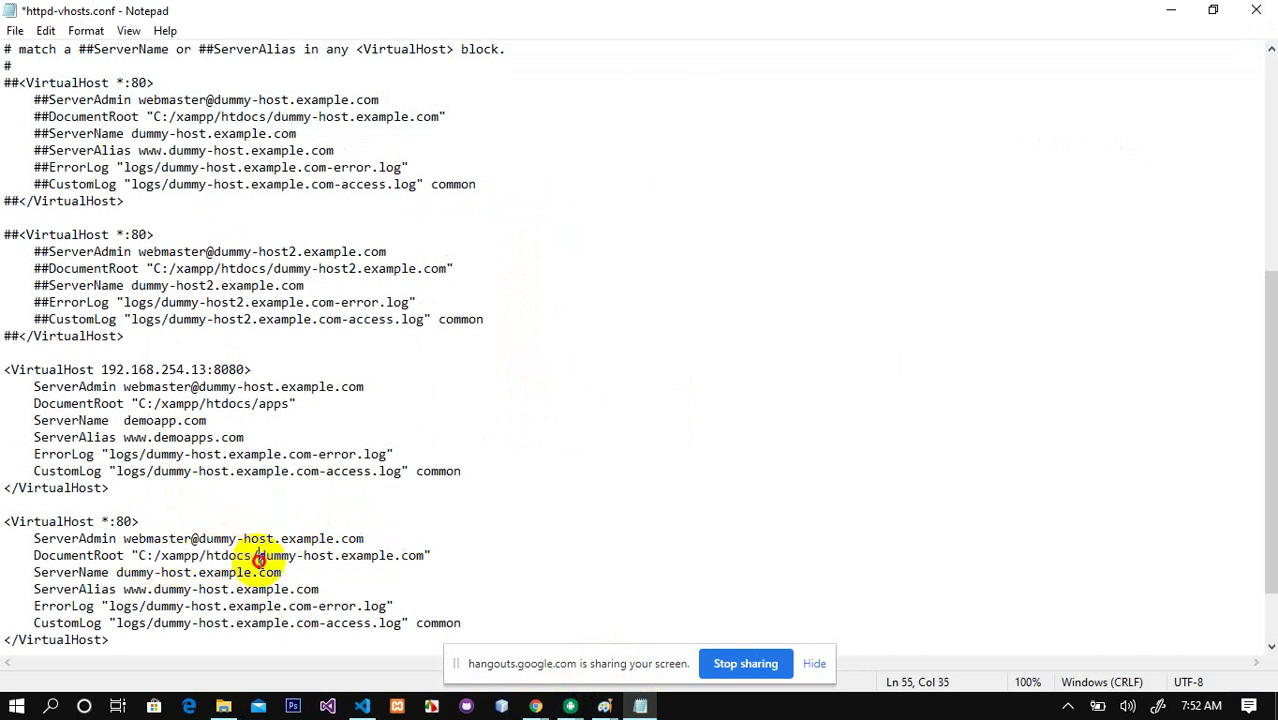
pyautogui.moveTo(140, 553); pyautogui.dragTo(422, 553)
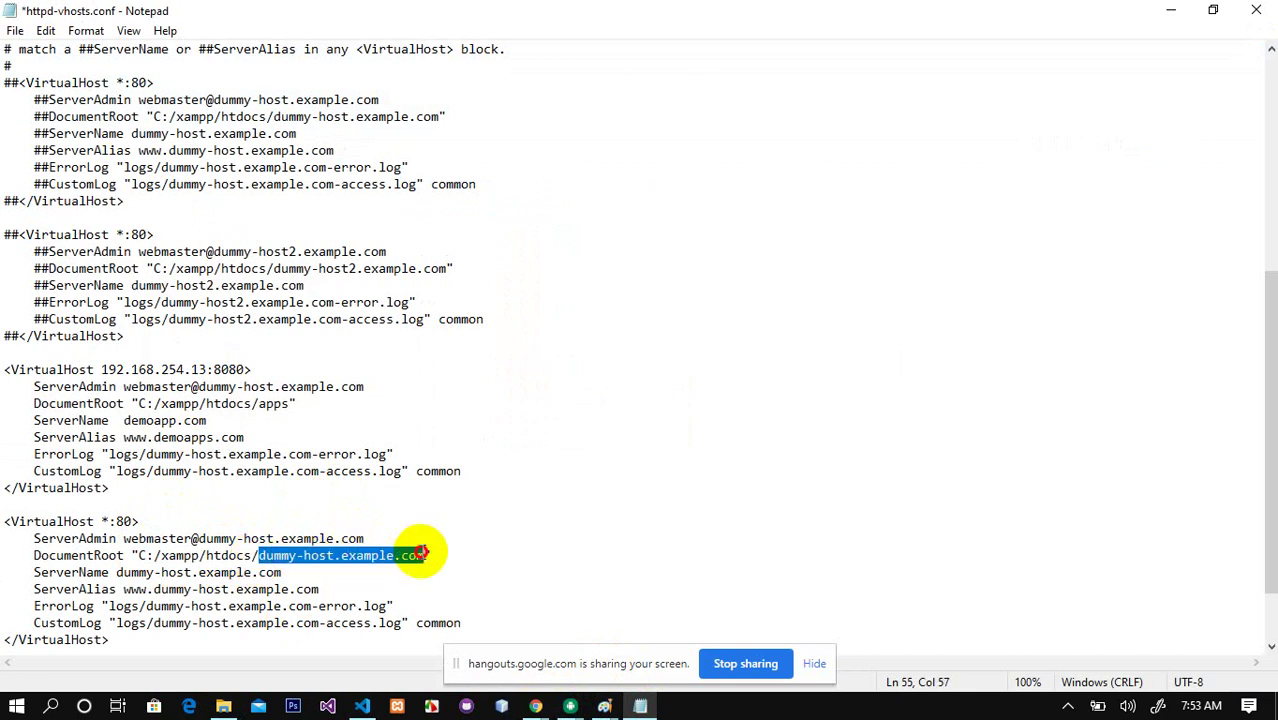
pyautogui.write('flutter')
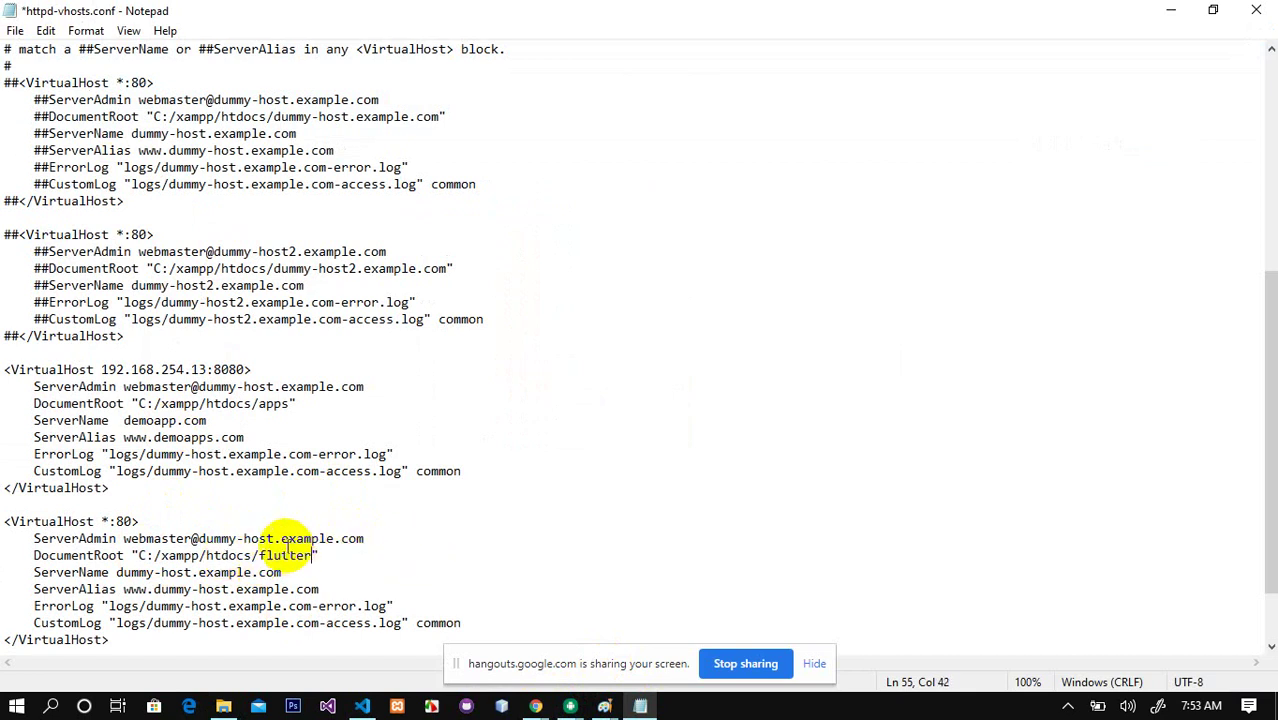
pyautogui.moveTo(116, 574); pyautogui.dragTo(283, 568)
pyautogui.write('f')
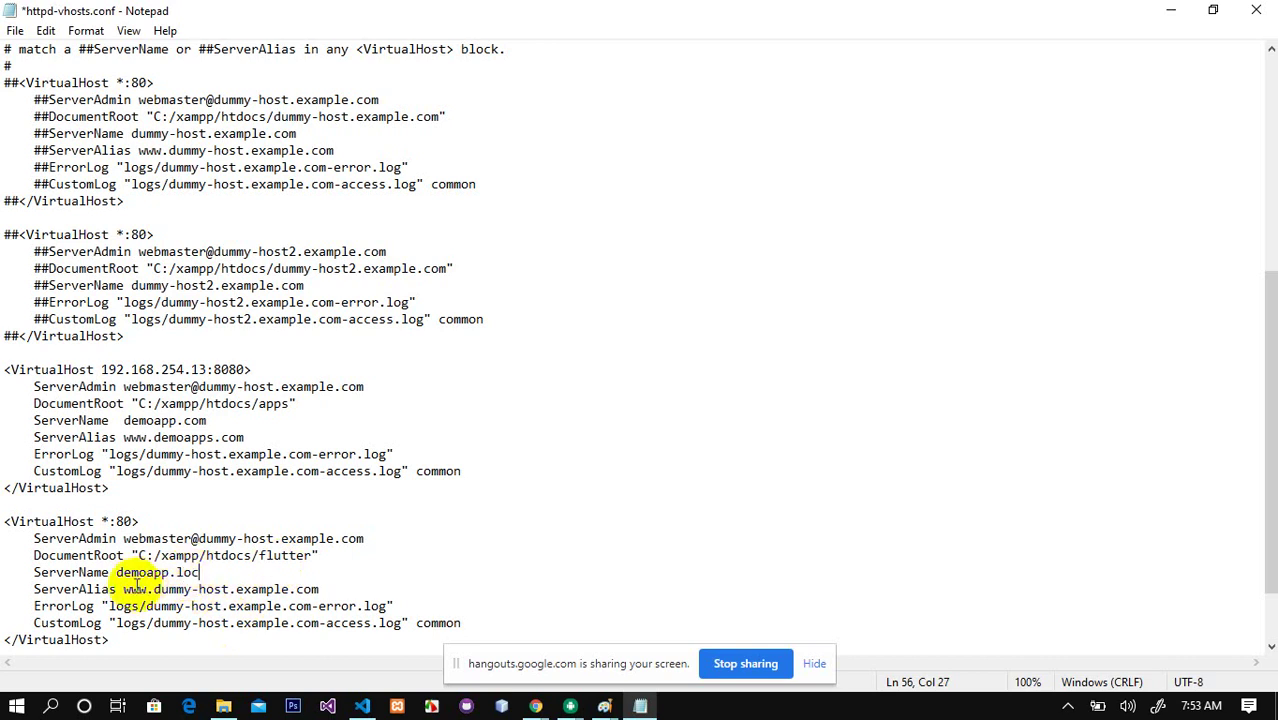
pyautogui.moveTo(155, 589); pyautogui.dragTo(291, 589)
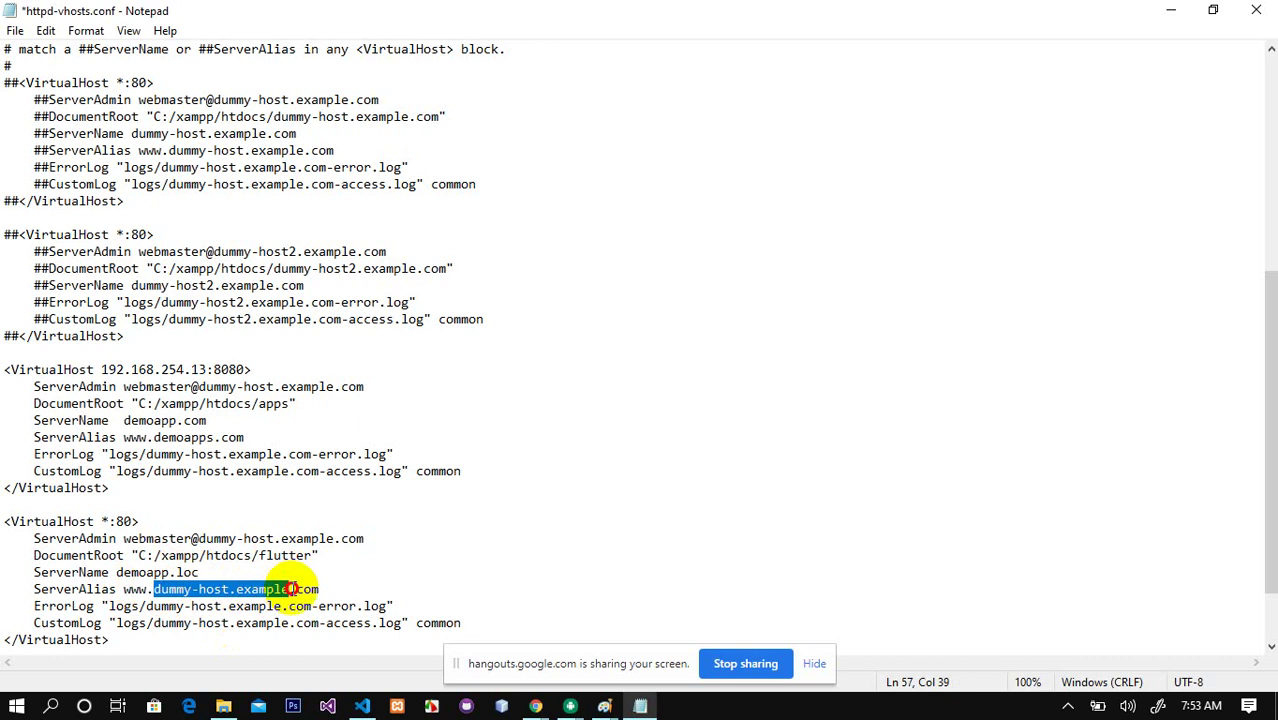
pyautogui.write('demoapp')
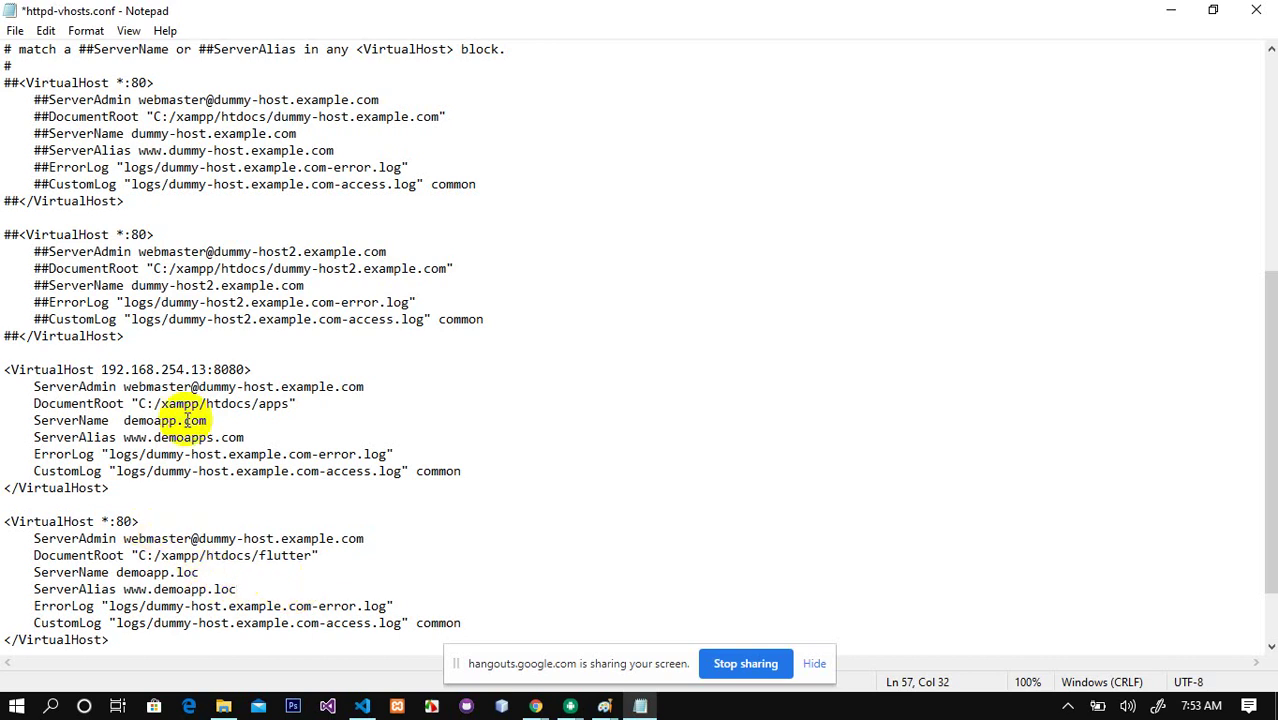
# Step: Change the block's address from *:80 to 192.168.254.13:8080 and save httpd-vhosts.conf
pyautogui.moveTo(207, 370); pyautogui.dragTo(105, 372)
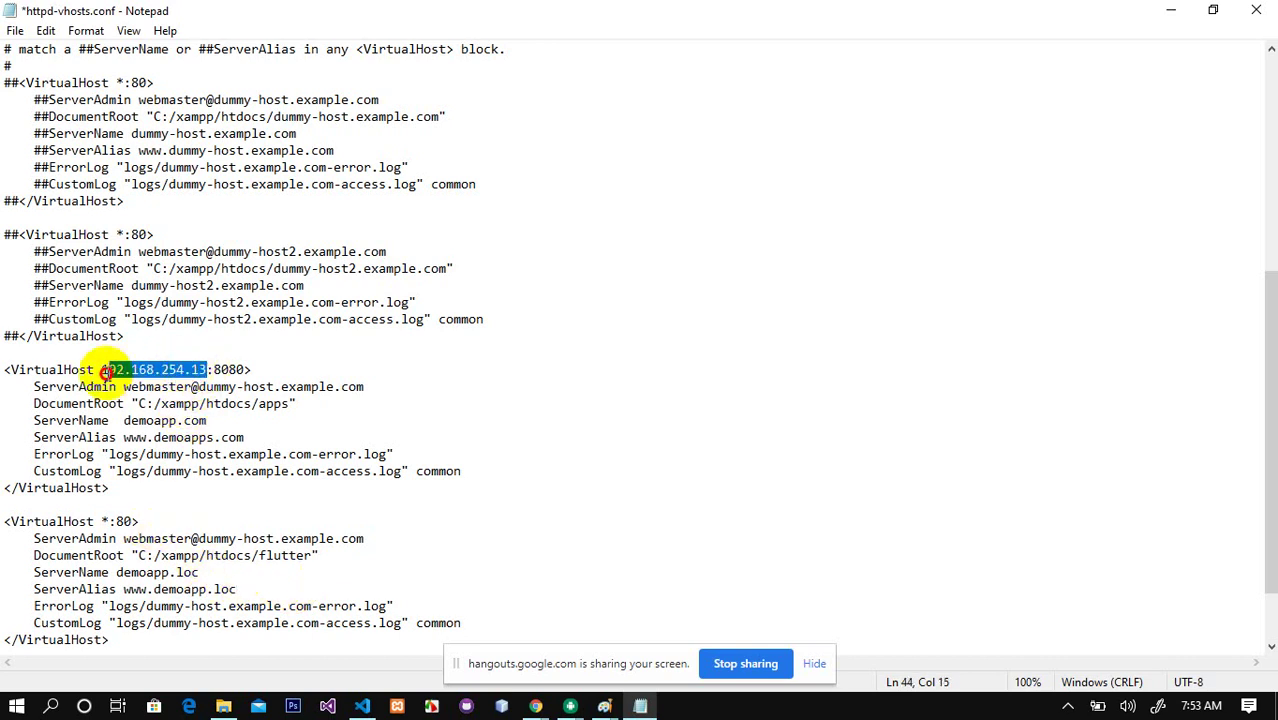
pyautogui.click(108, 521)
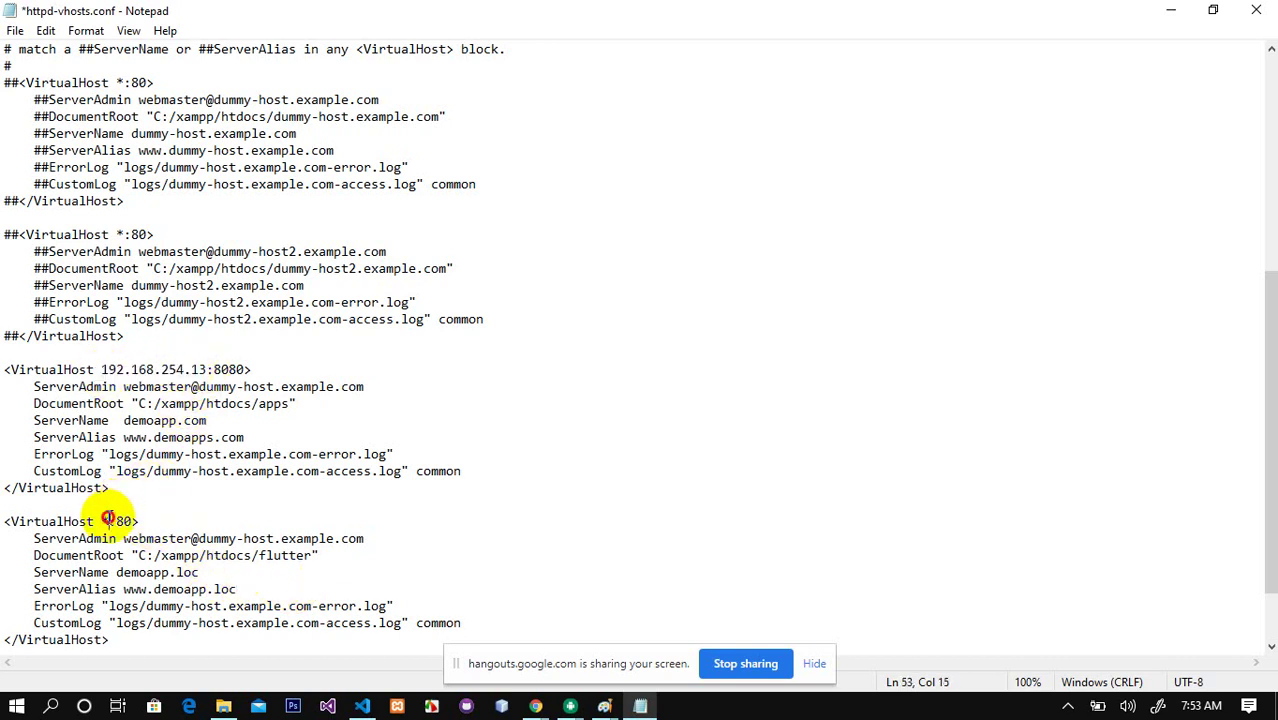
pyautogui.press('BackSpace')
pyautogui.write('192.168.254.13')
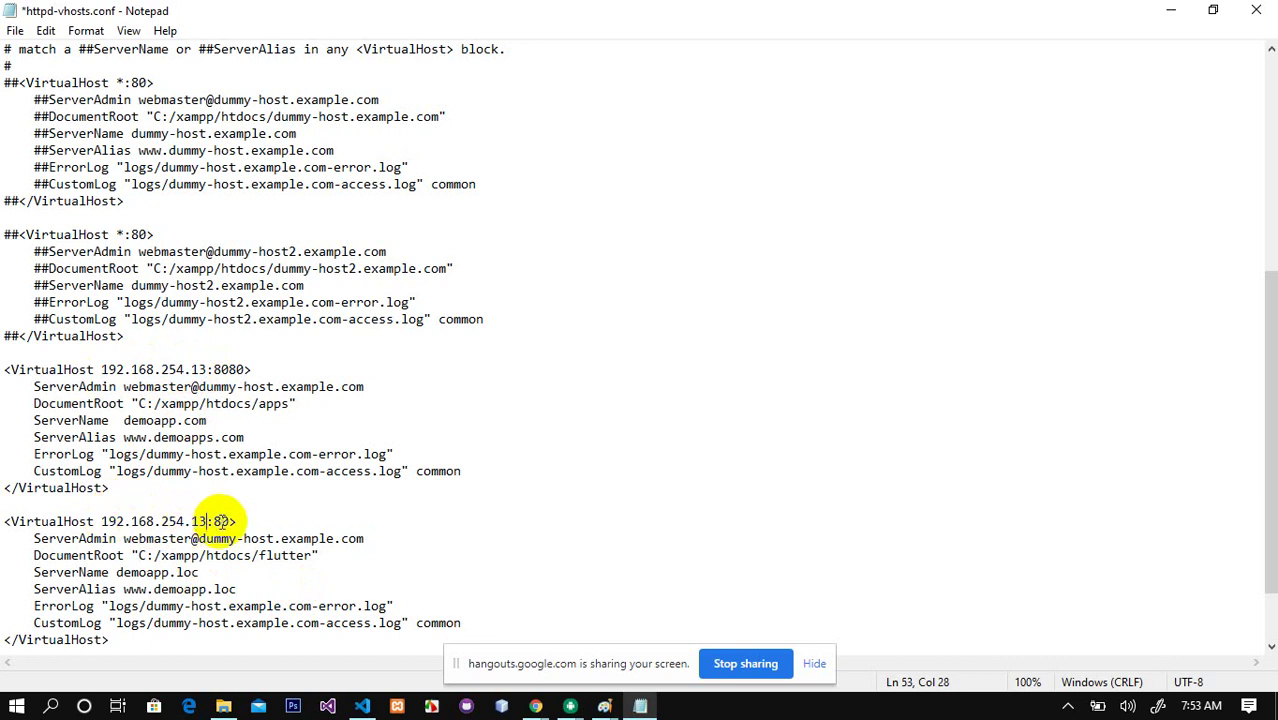
pyautogui.click(229, 521)
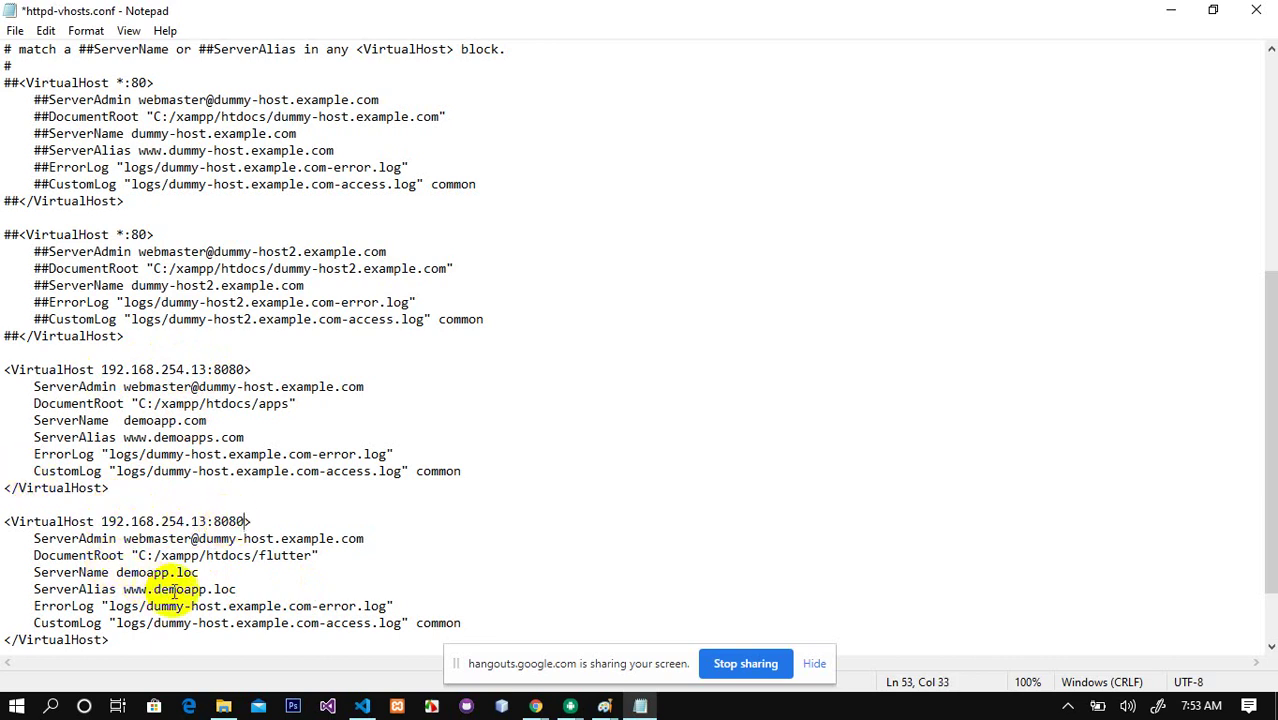
pyautogui.moveTo(110, 623); pyautogui.dragTo(199, 623)
pyautogui.click(415, 470)
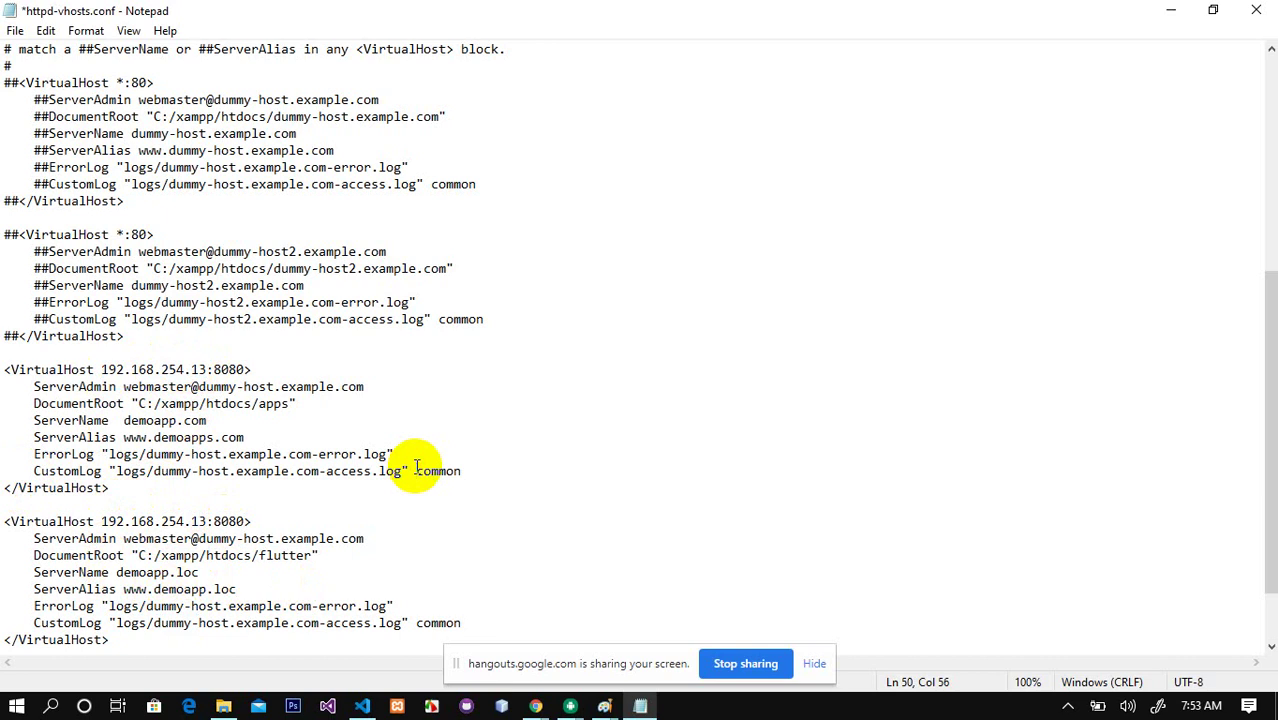
pyautogui.hotkey('ctrl', 's')
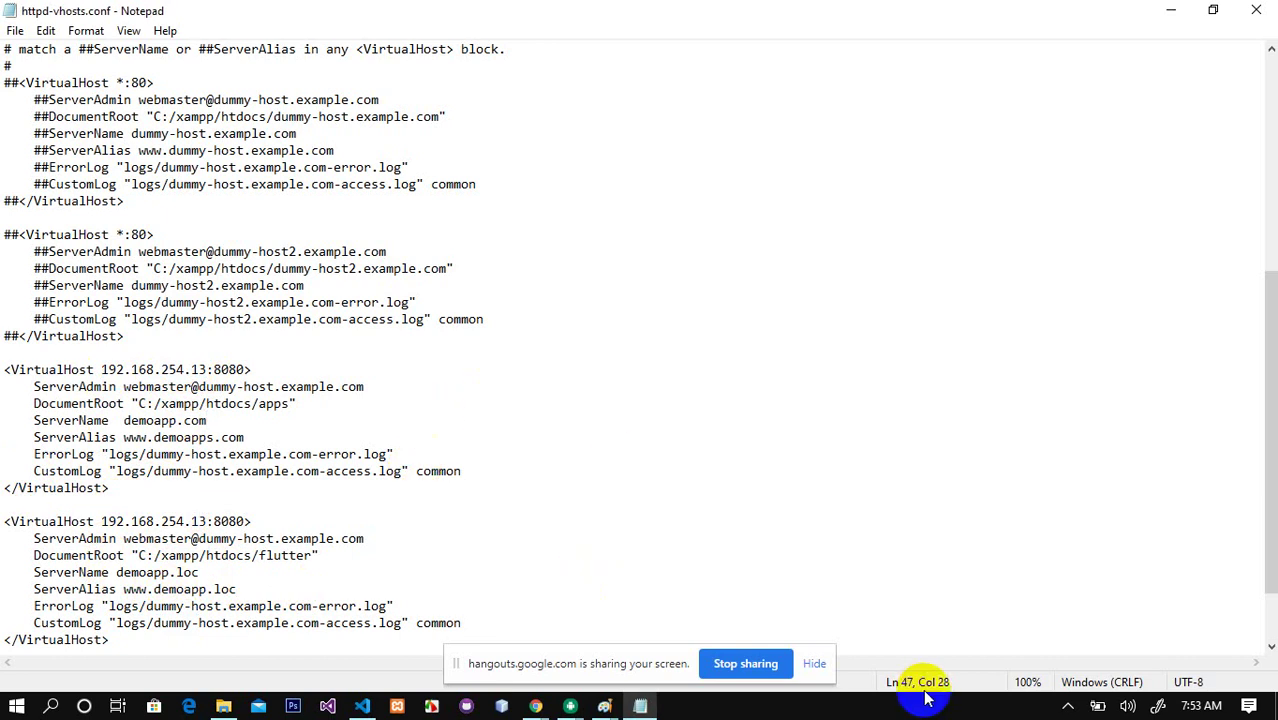
pyautogui.click(1068, 706)
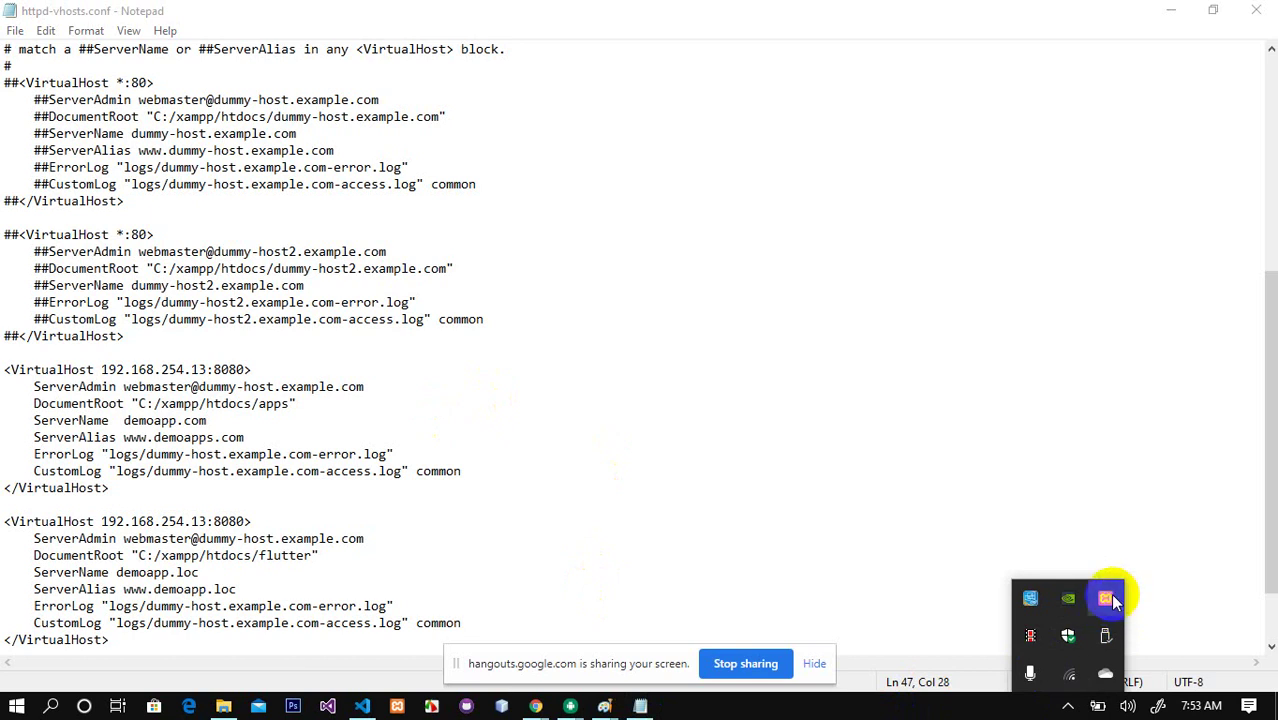
# Step: Stop and start Apache in the XAMPP Control Panel from the tray, then close the panel
pyautogui.rightClick(1106, 598)
pyautogui.click(1172, 442)
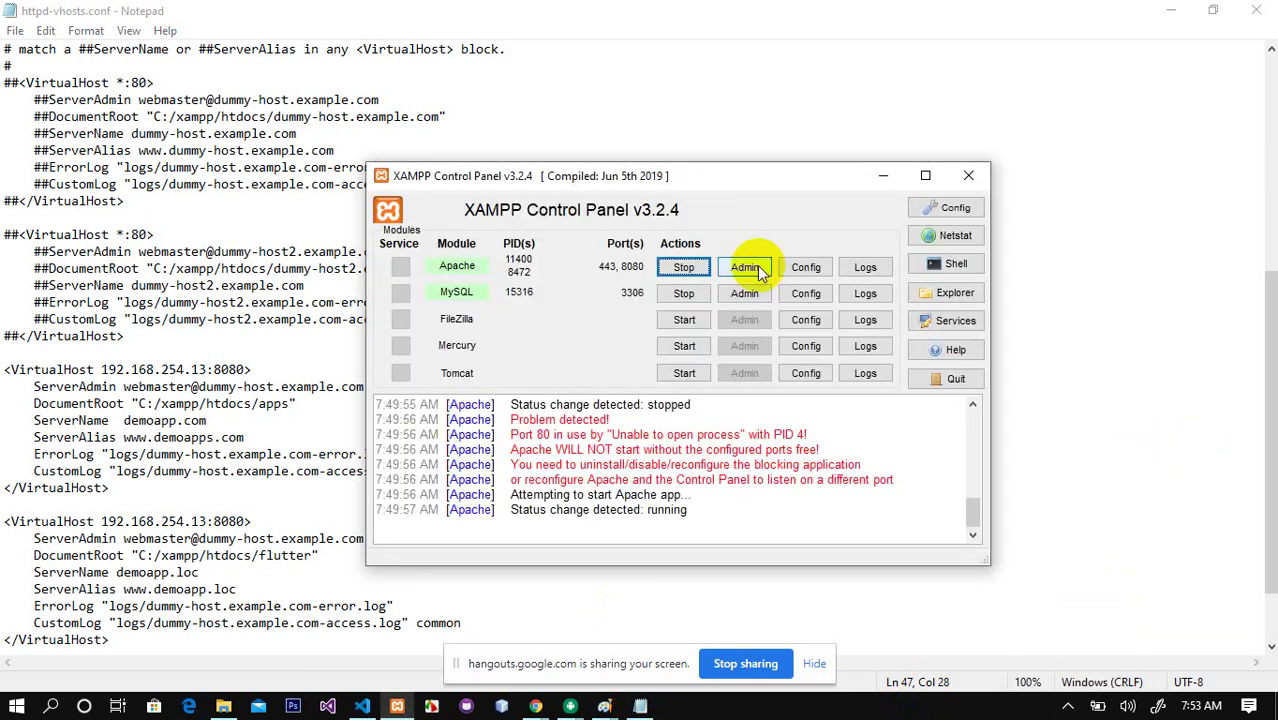
pyautogui.click(692, 268)
pyautogui.click(692, 268)
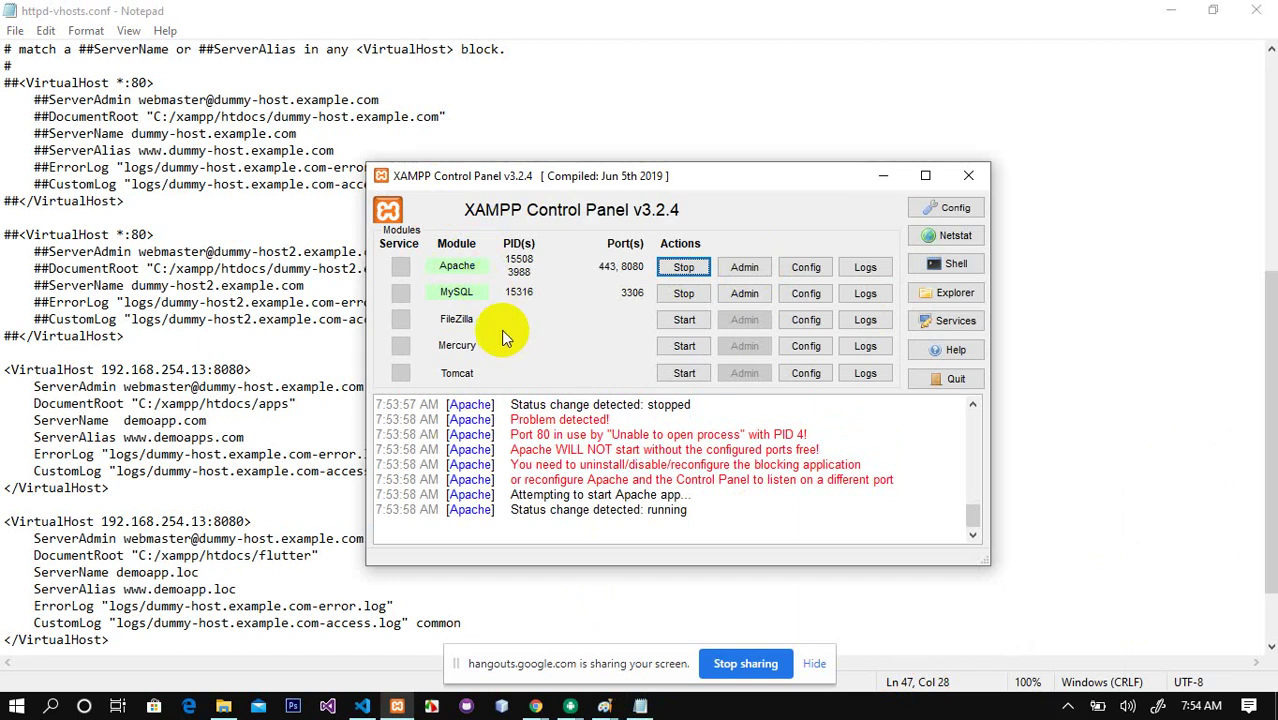
pyautogui.click(968, 177)
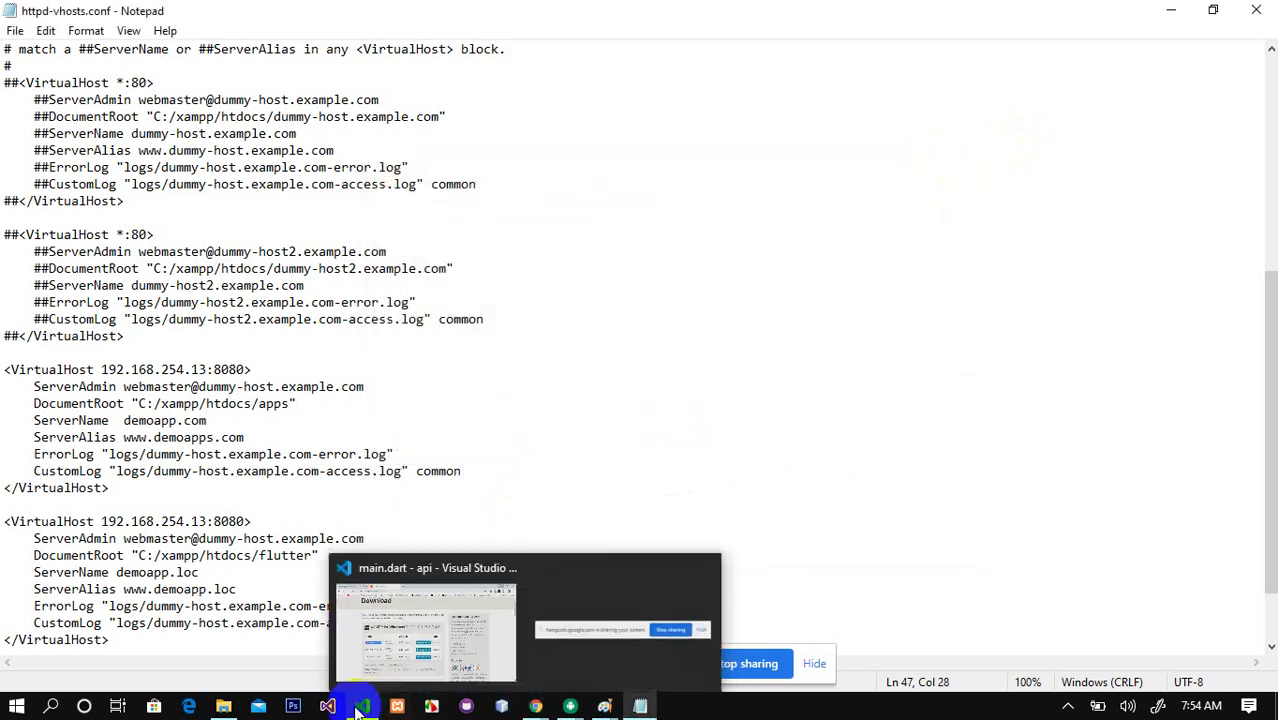
# Step: Browse to C:\Windows\System32 in File Explorer
pyautogui.click(228, 708)
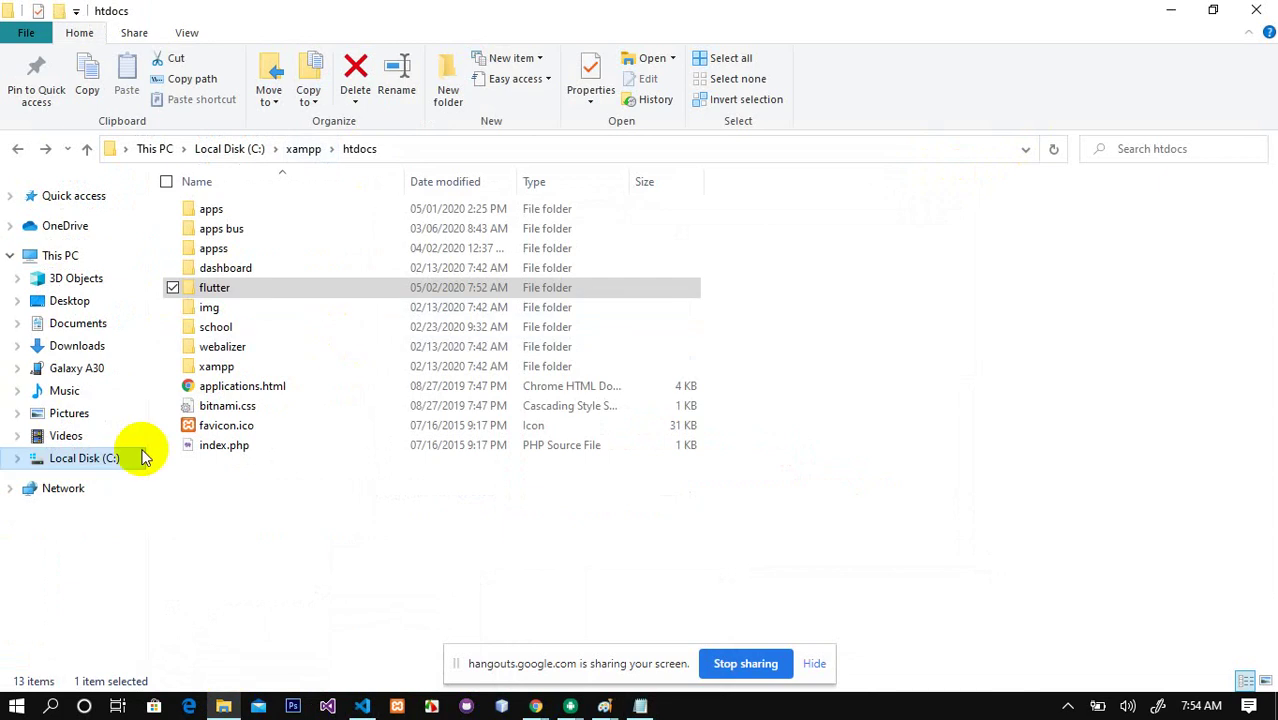
pyautogui.click(80, 460)
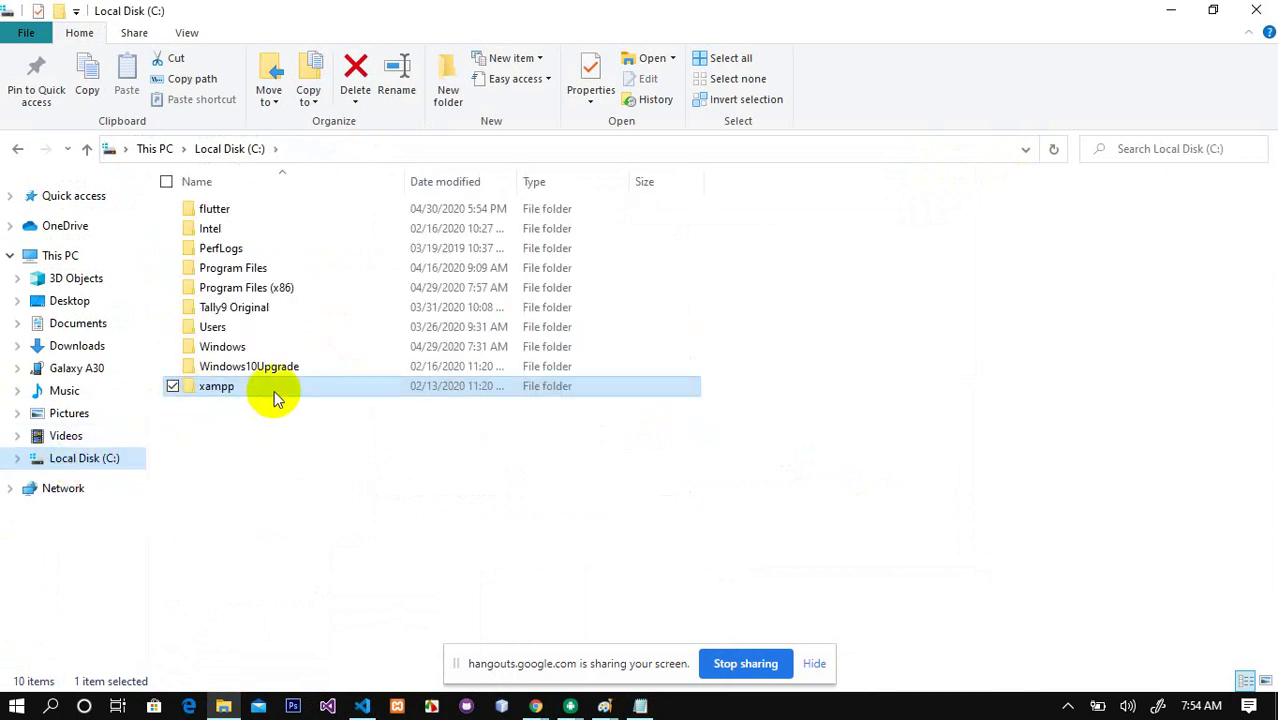
pyautogui.click(239, 350)
pyautogui.doubleClick(239, 350)
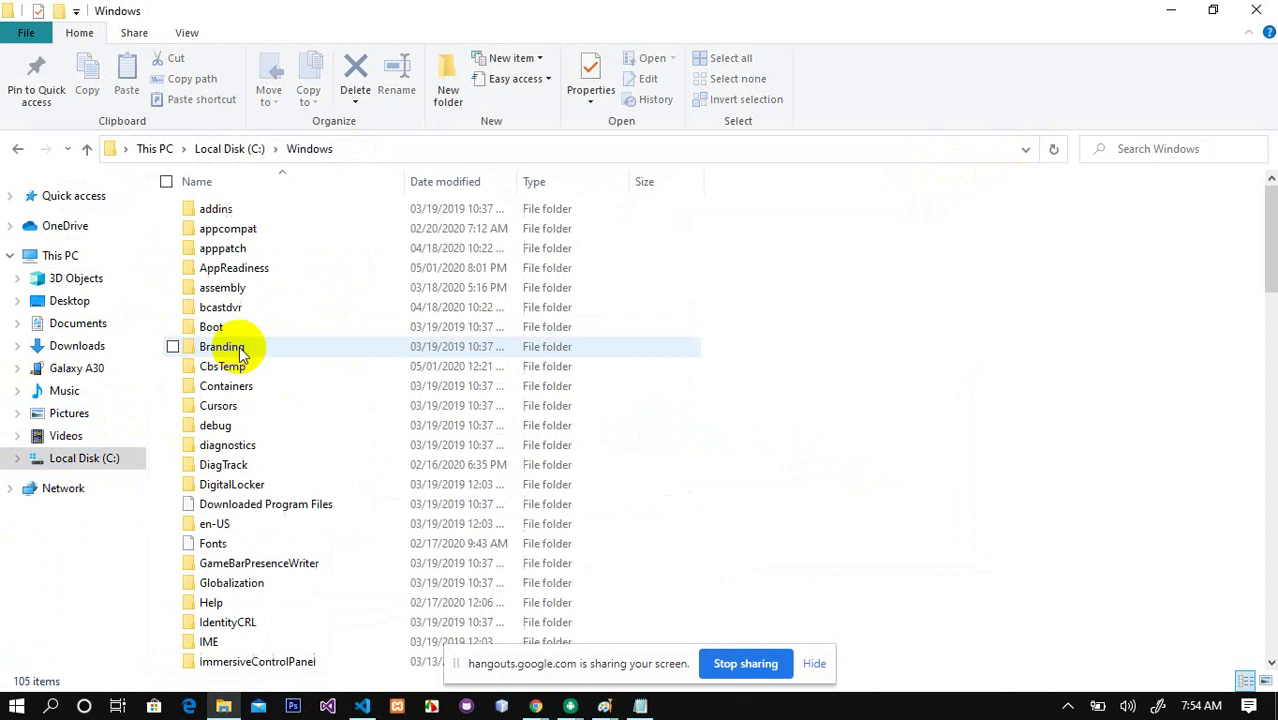
pyautogui.click(300, 277)
pyautogui.write('sys')
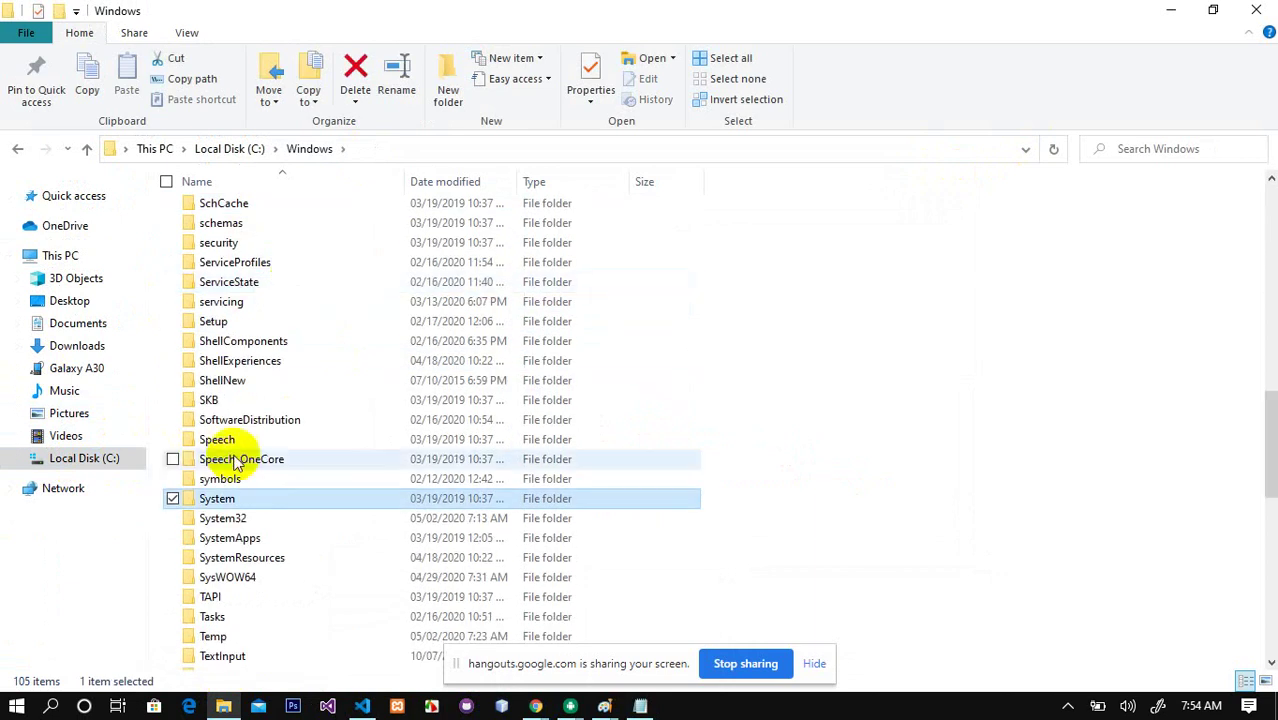
pyautogui.doubleClick(234, 520)
# Step: Open drivers\etc and bring up the context menu for the hosts file
pyautogui.write('dr')
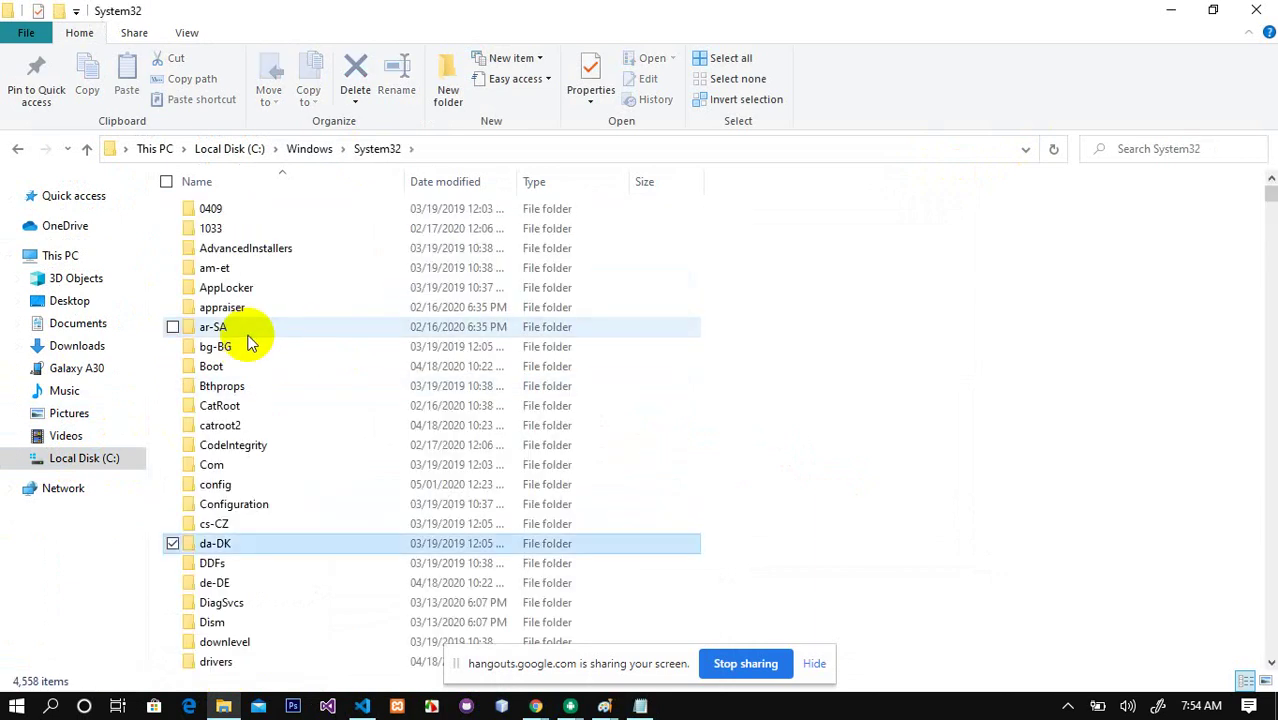
pyautogui.doubleClick(224, 205)
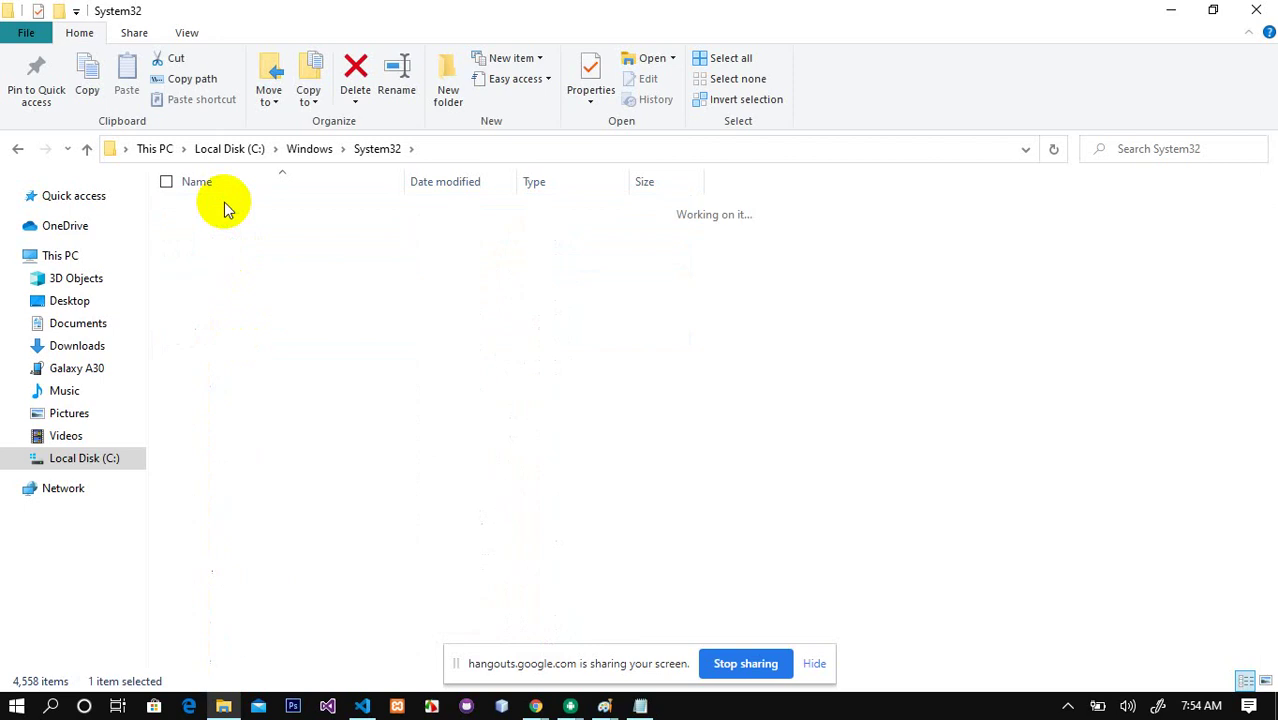
pyautogui.click(213, 250)
pyautogui.doubleClick(213, 250)
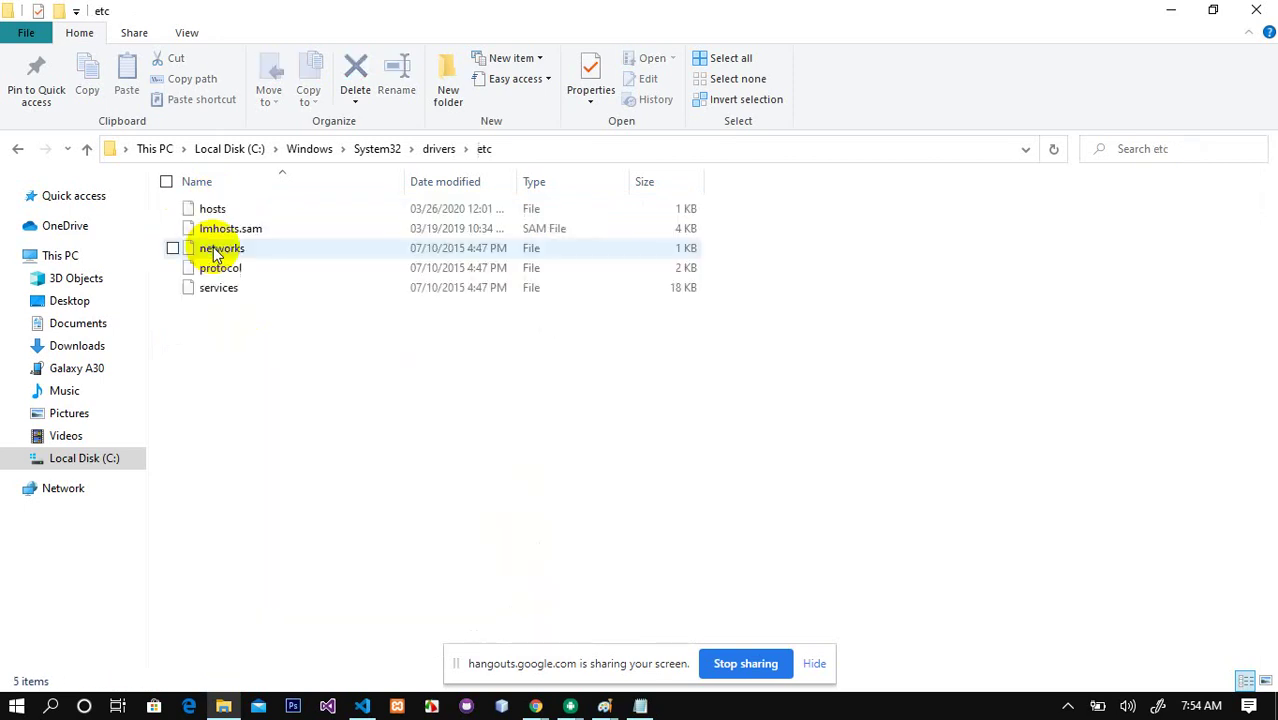
pyautogui.click(216, 208)
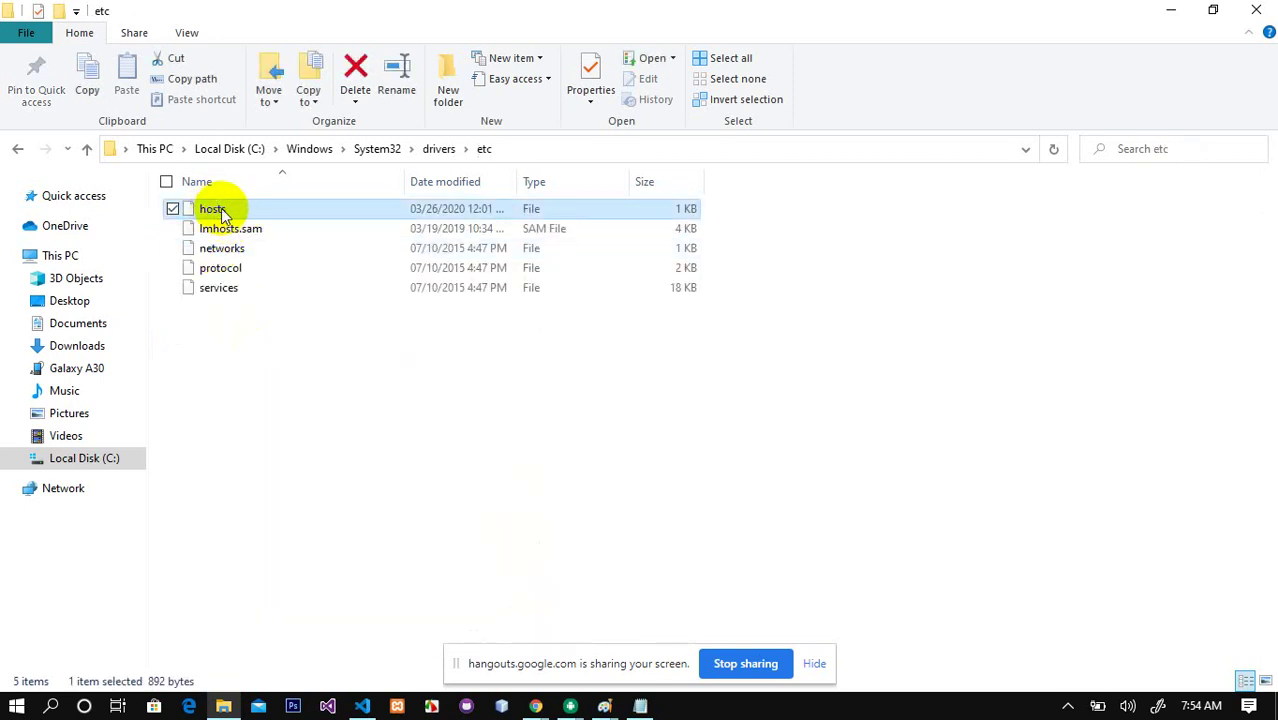
pyautogui.rightClick(214, 212)
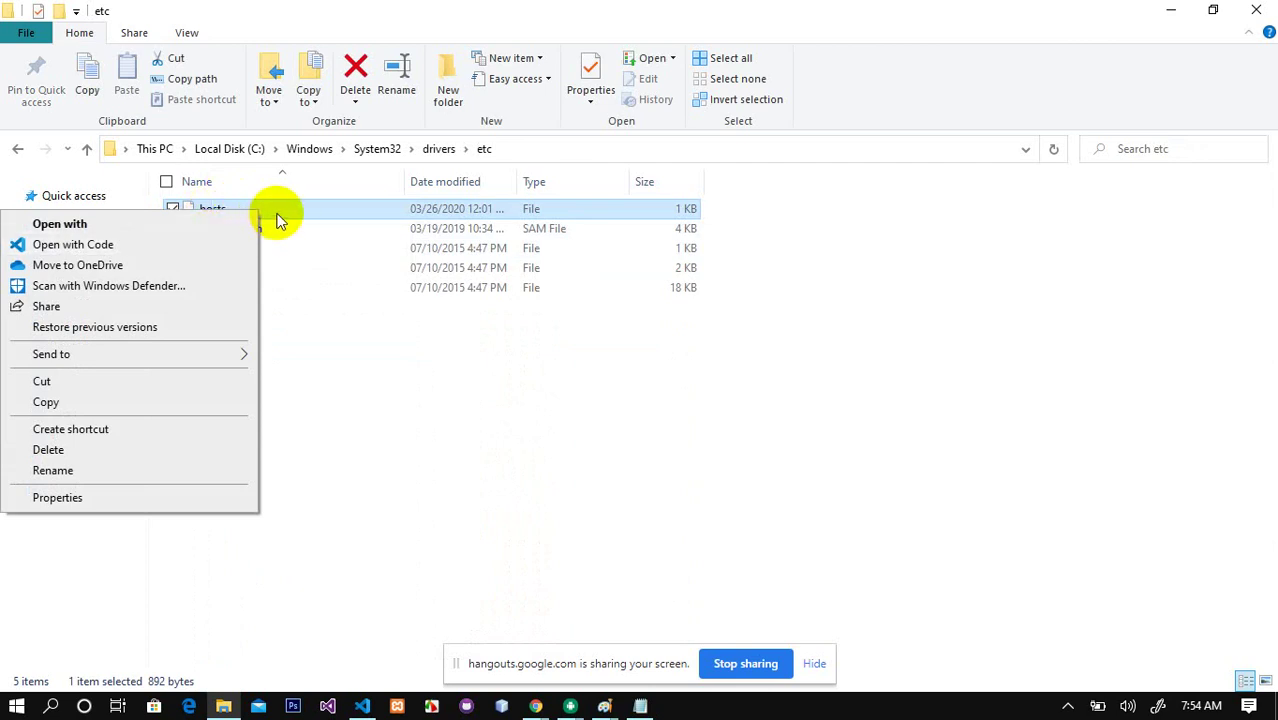
pyautogui.click(57, 498)
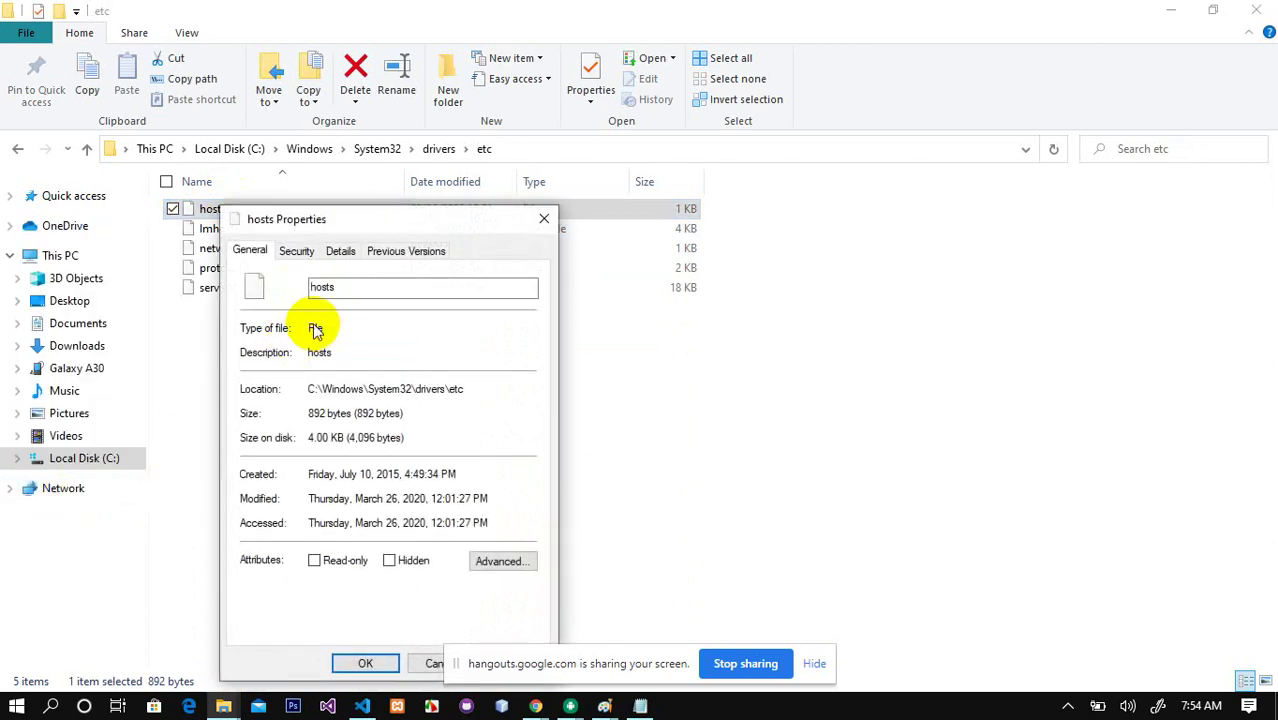
pyautogui.click(302, 251)
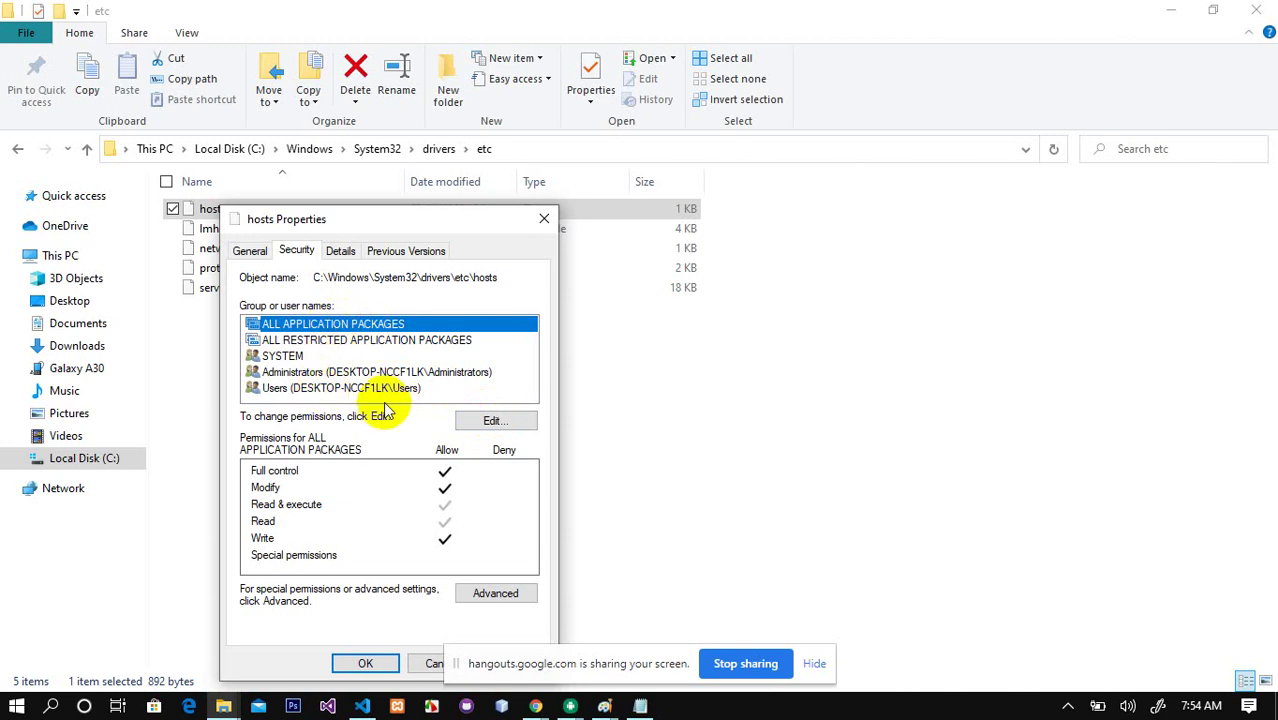
pyautogui.click(488, 421)
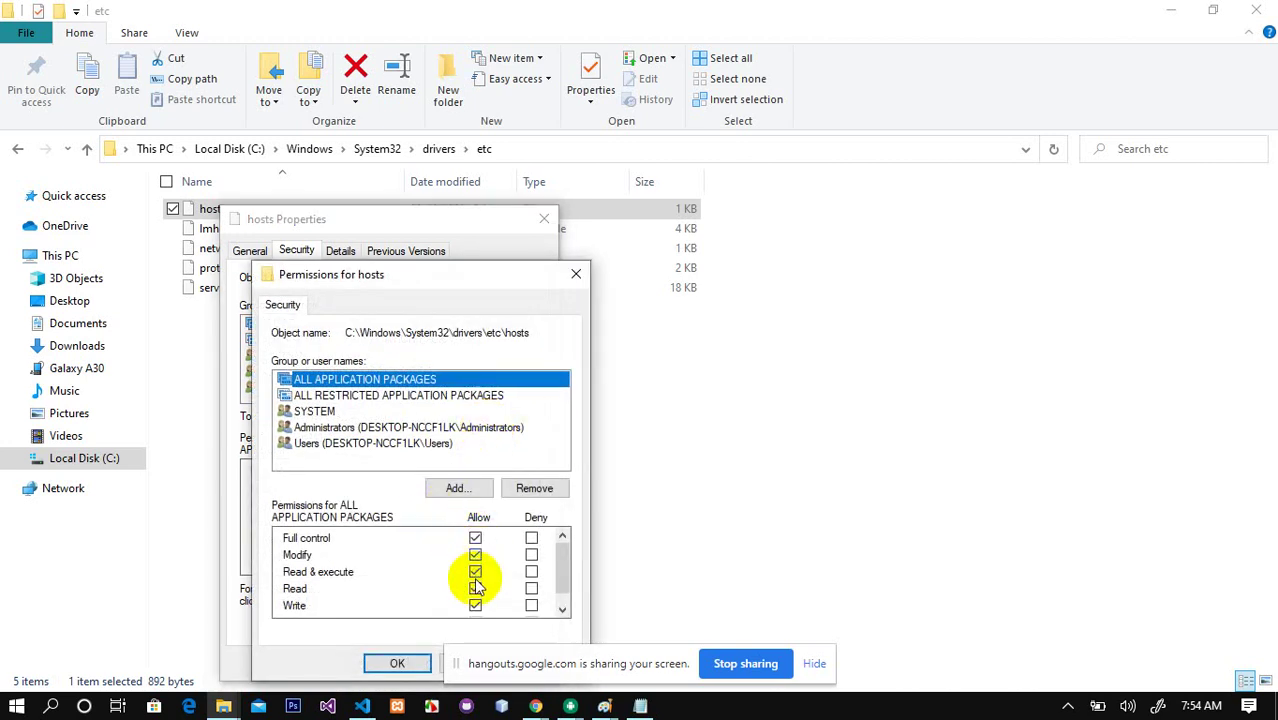
pyautogui.click(425, 396)
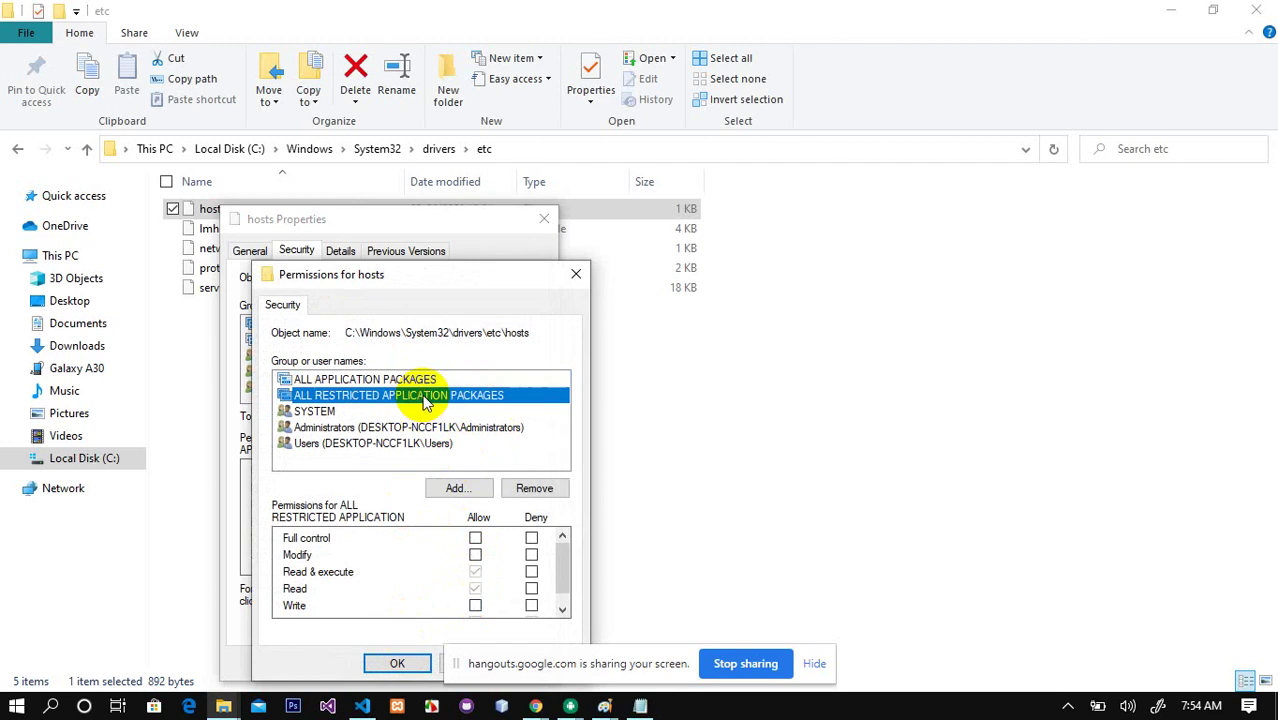
pyautogui.moveTo(437, 272); pyautogui.dragTo(348, 86)
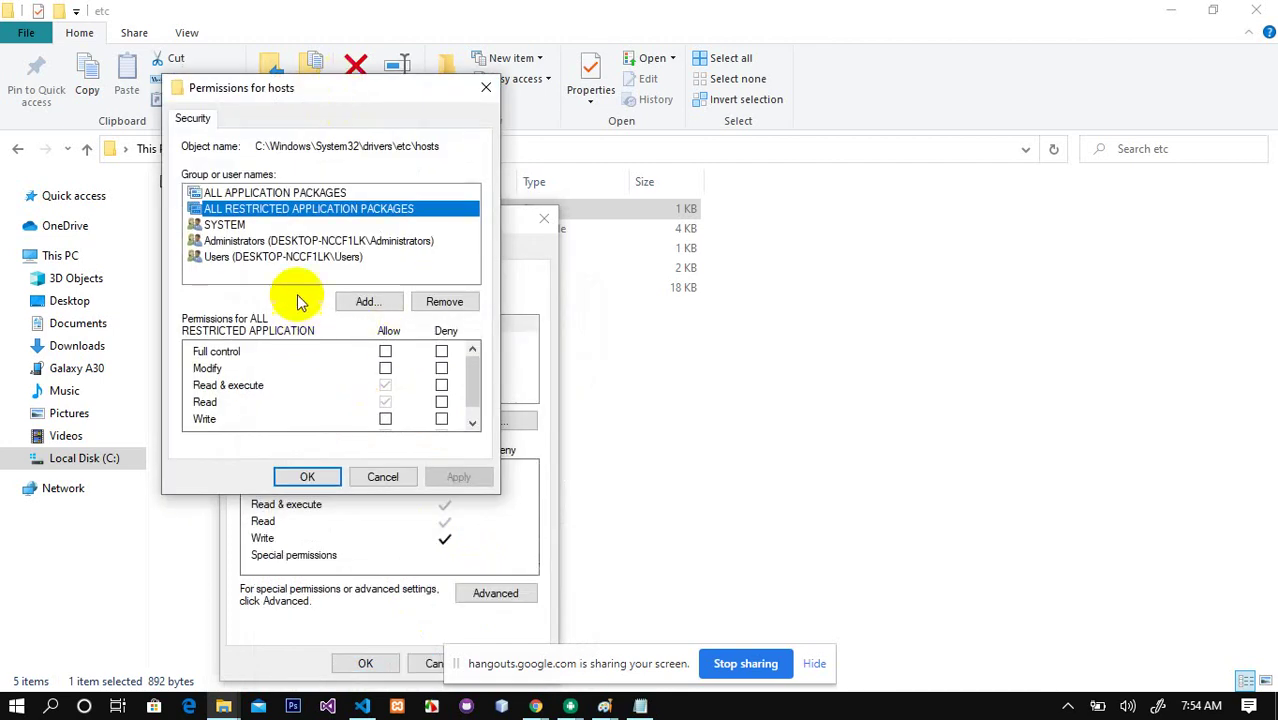
pyautogui.click(248, 226)
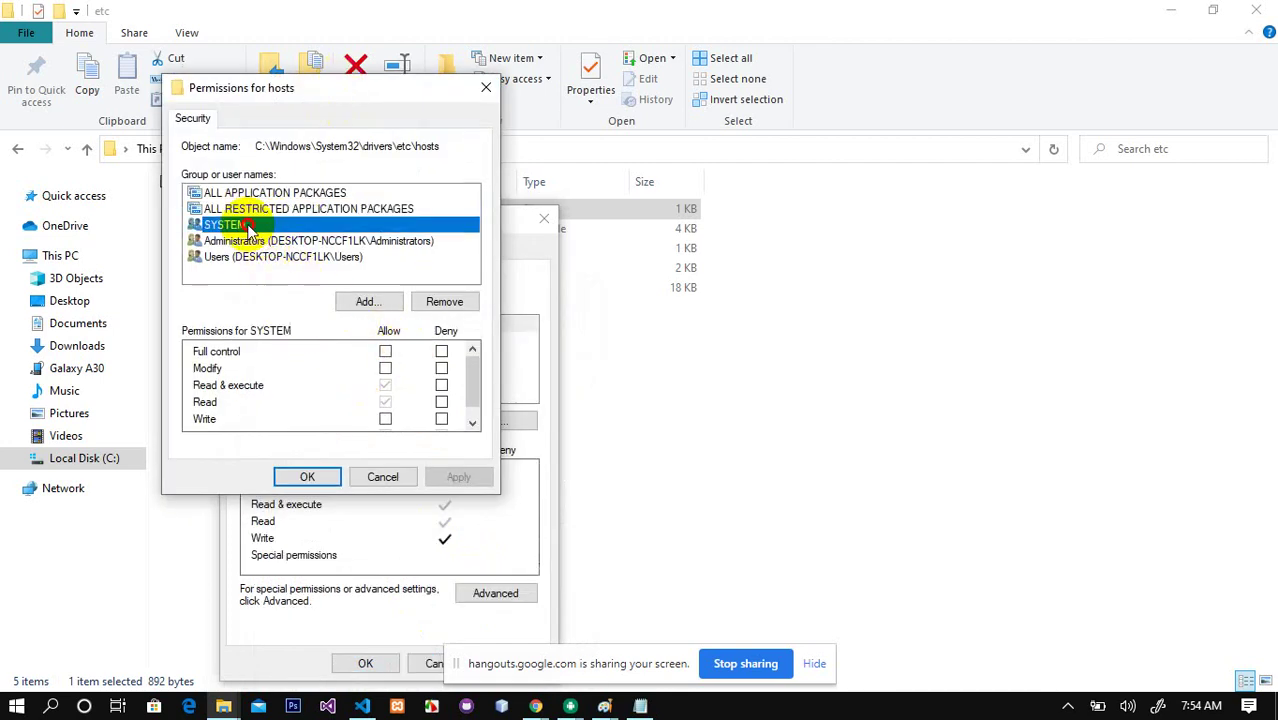
pyautogui.click(245, 241)
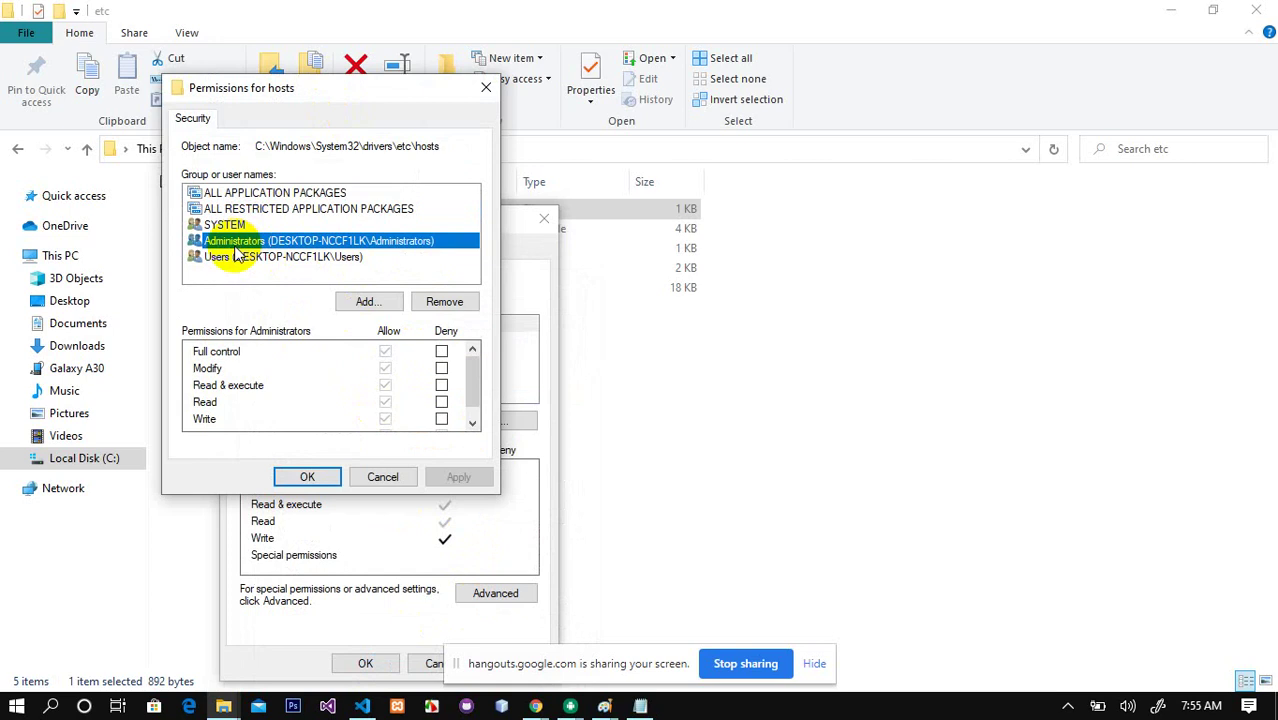
pyautogui.click(238, 258)
pyautogui.click(241, 242)
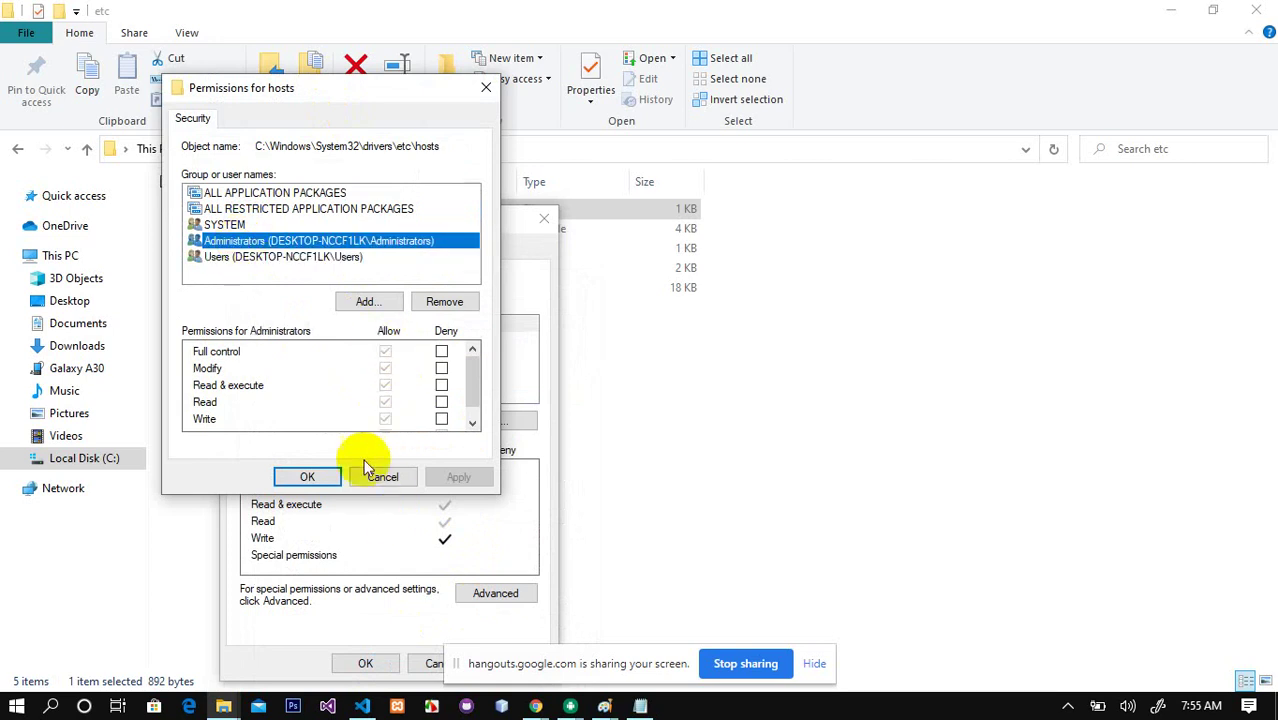
pyautogui.click(296, 477)
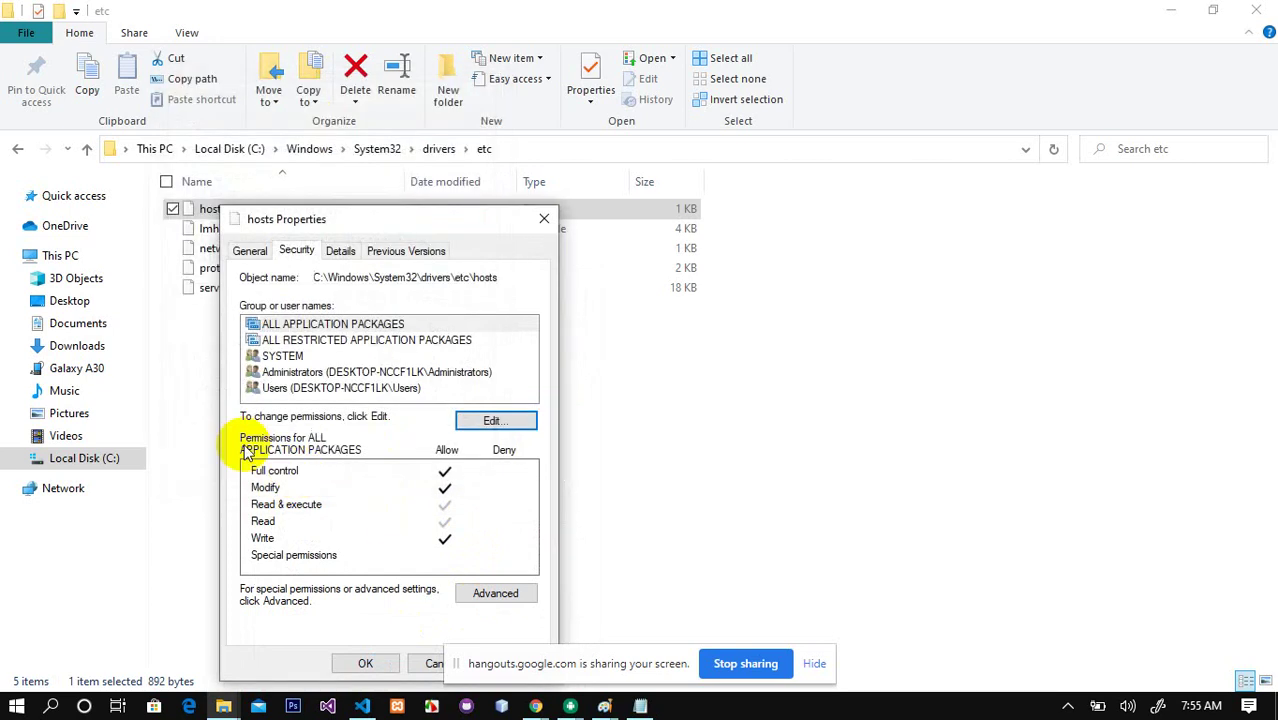
pyautogui.click(356, 663)
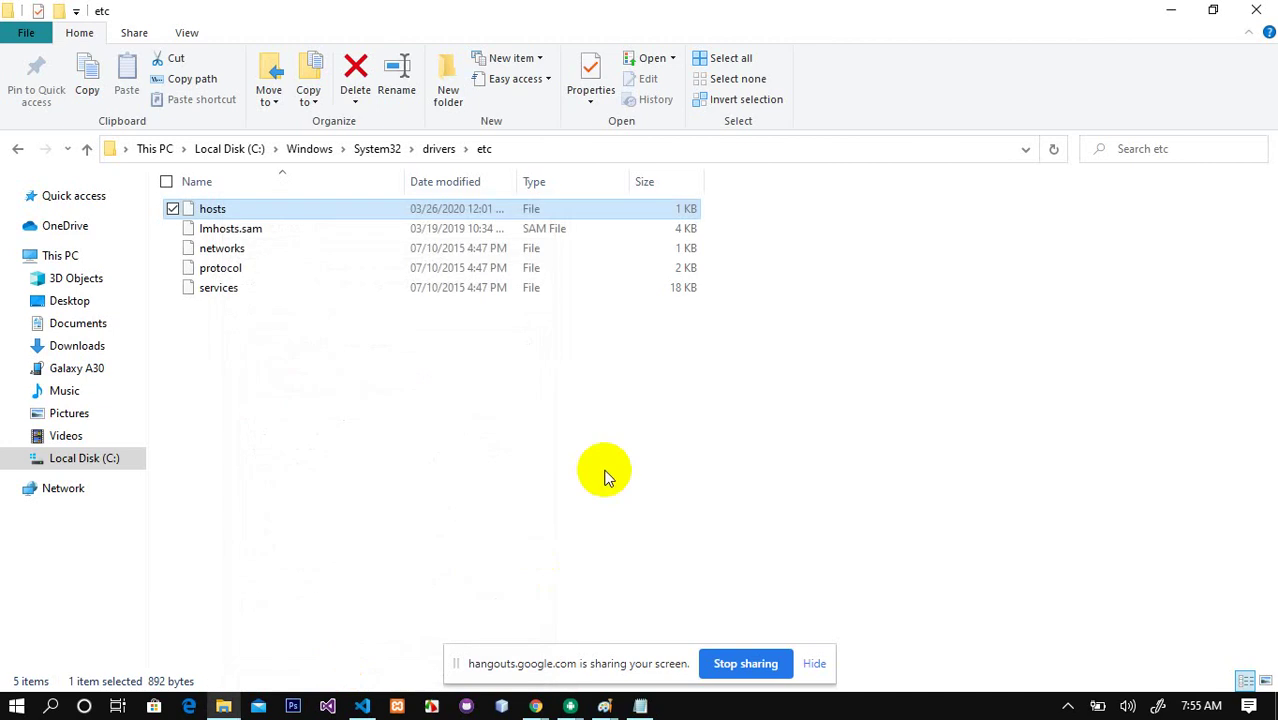
pyautogui.rightClick(213, 208)
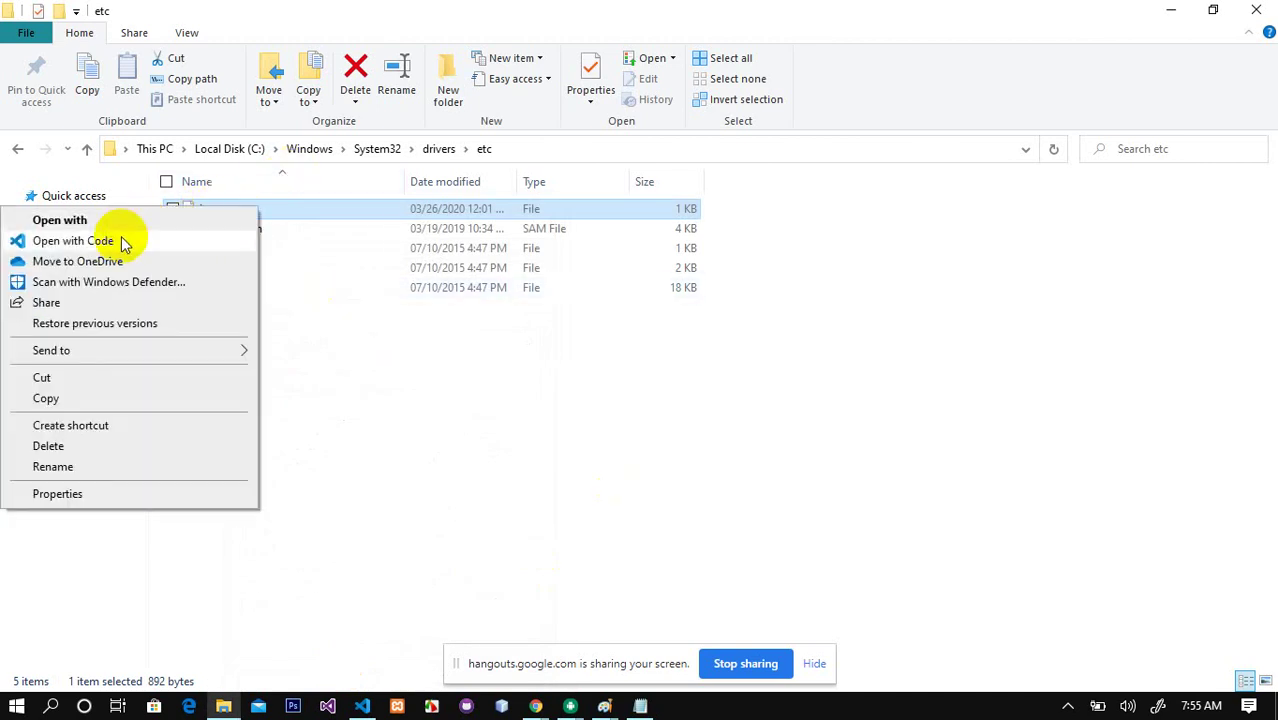
# Step: Open the hosts file in VS Code and review the existing demoapps entries
pyautogui.click(121, 240)
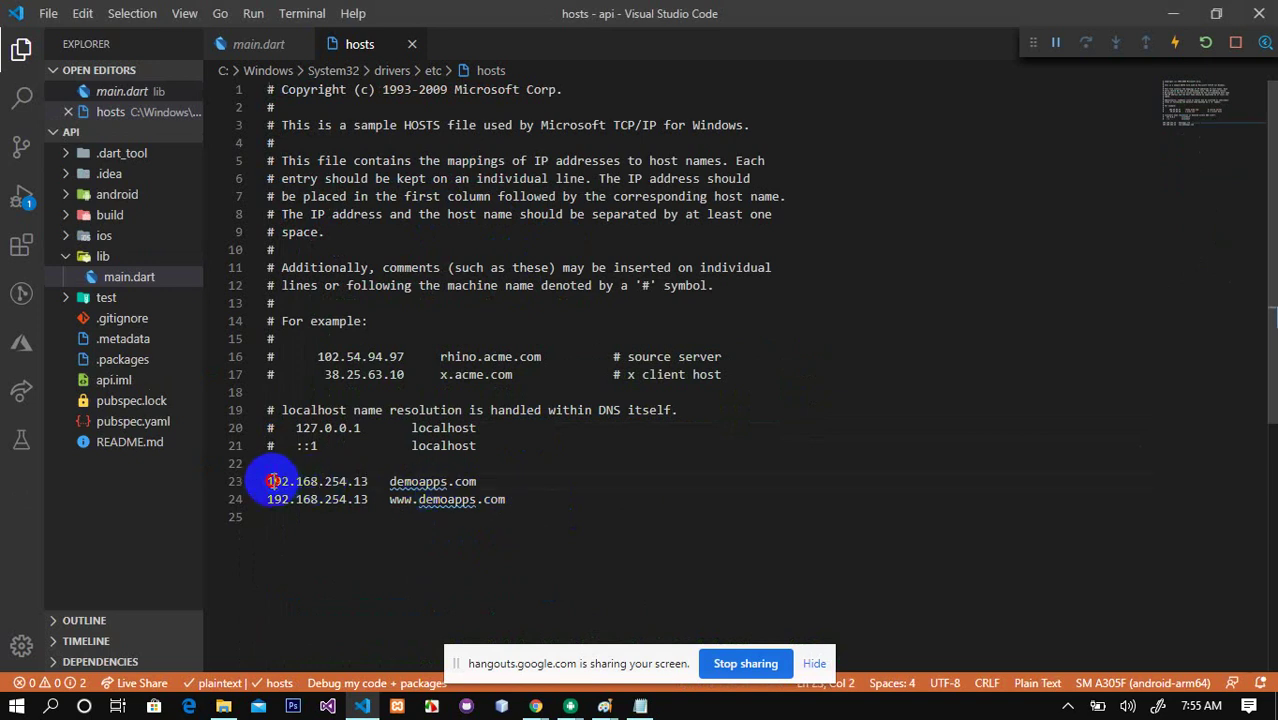
pyautogui.moveTo(268, 481); pyautogui.dragTo(381, 483)
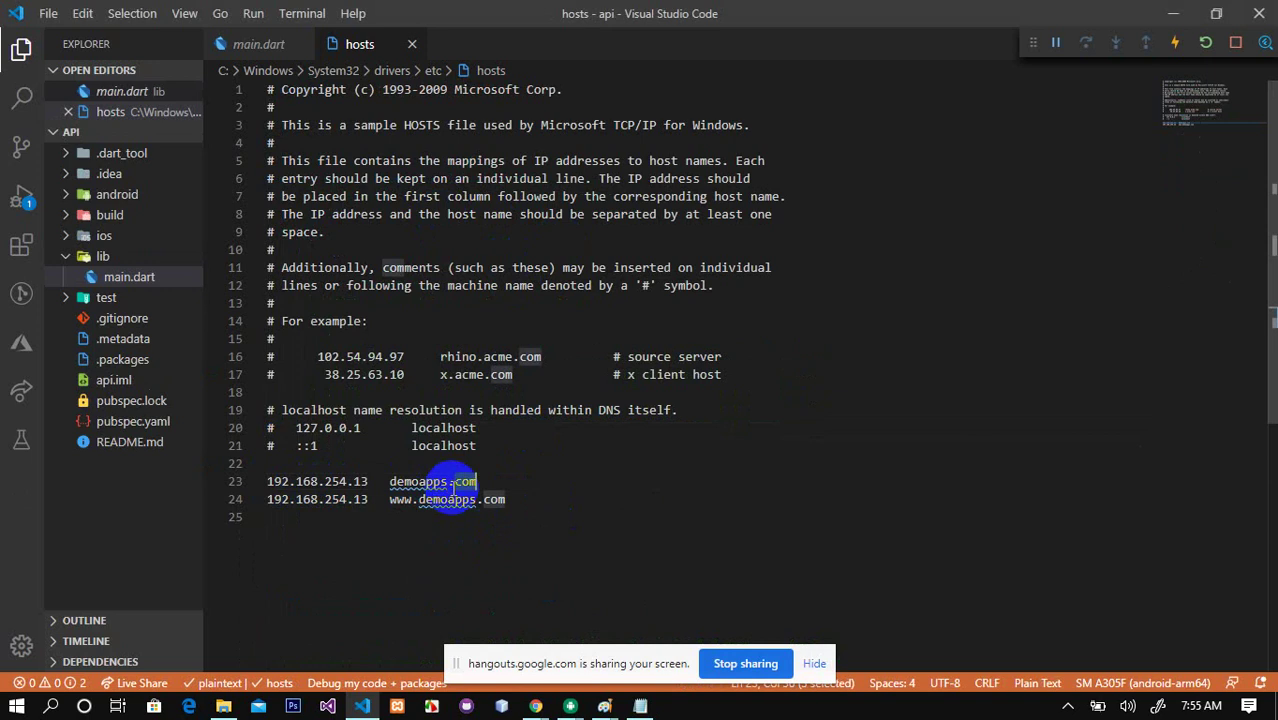
pyautogui.click(524, 502)
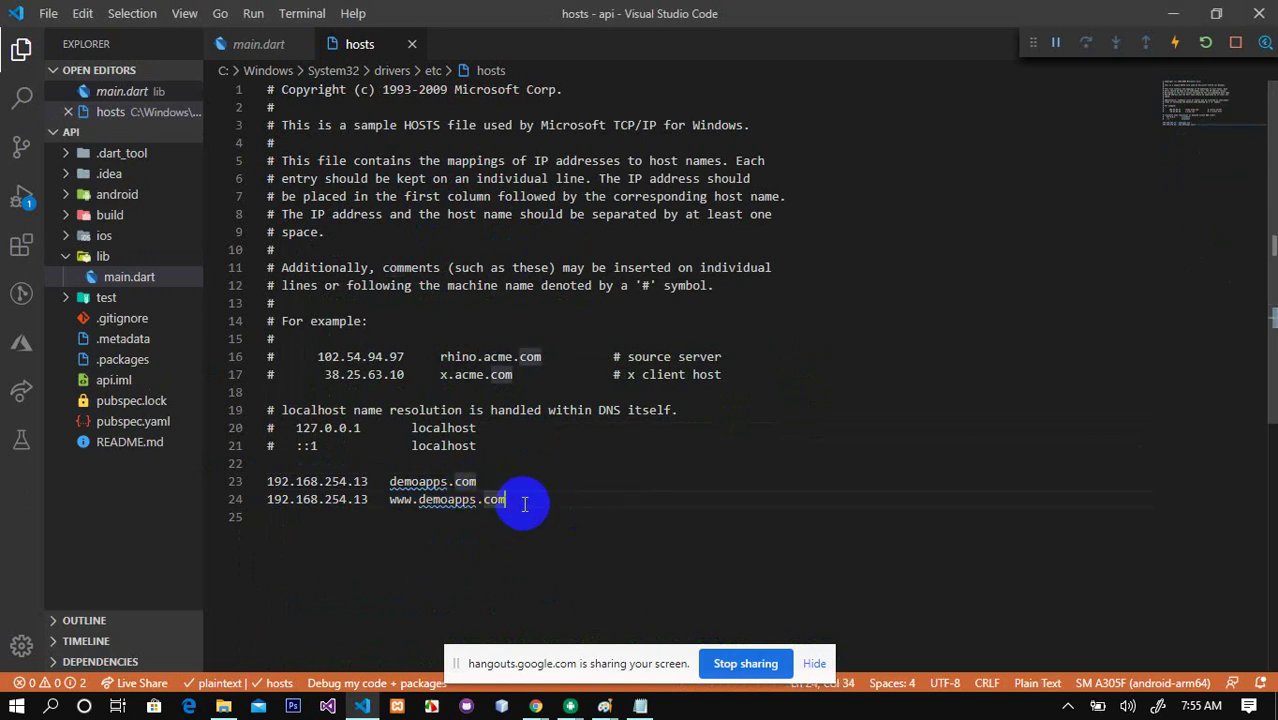
pyautogui.doubleClick(430, 481)
pyautogui.click(533, 500)
pyautogui.moveTo(533, 500); pyautogui.dragTo(270, 482)
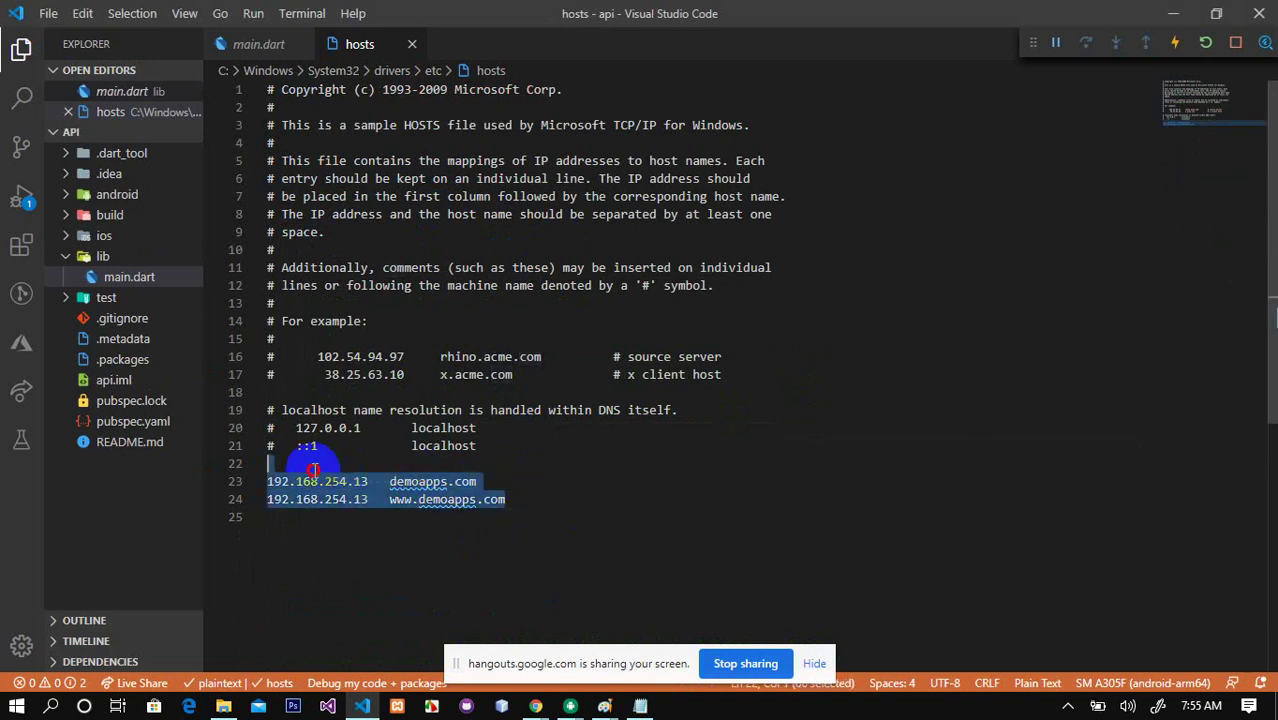
pyautogui.click(538, 505)
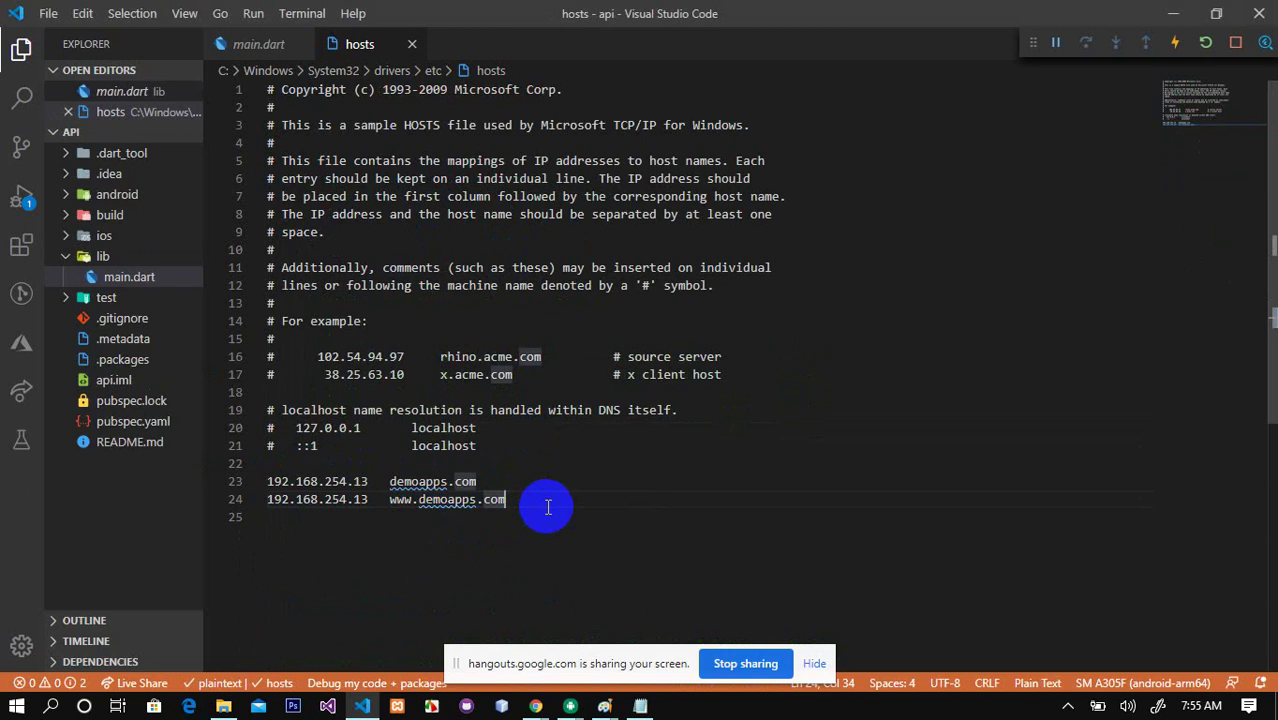
pyautogui.press('Return')
pyautogui.press('Return')
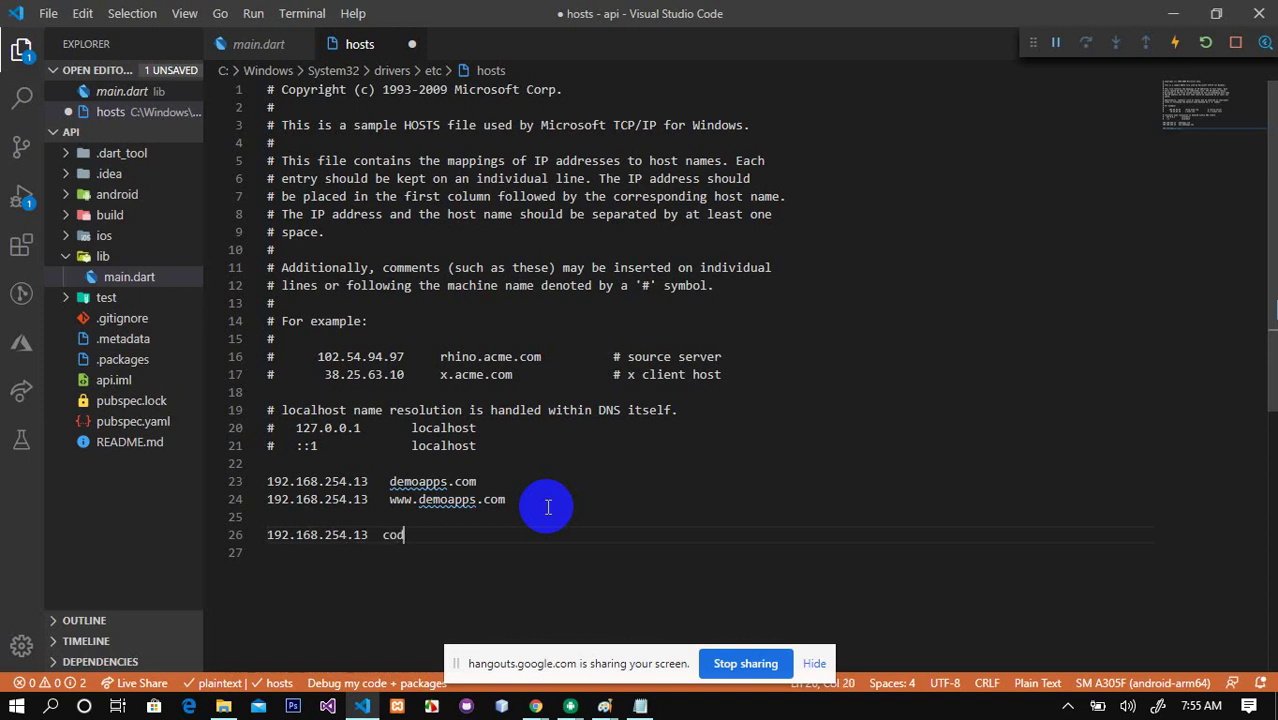
pyautogui.write('loc')
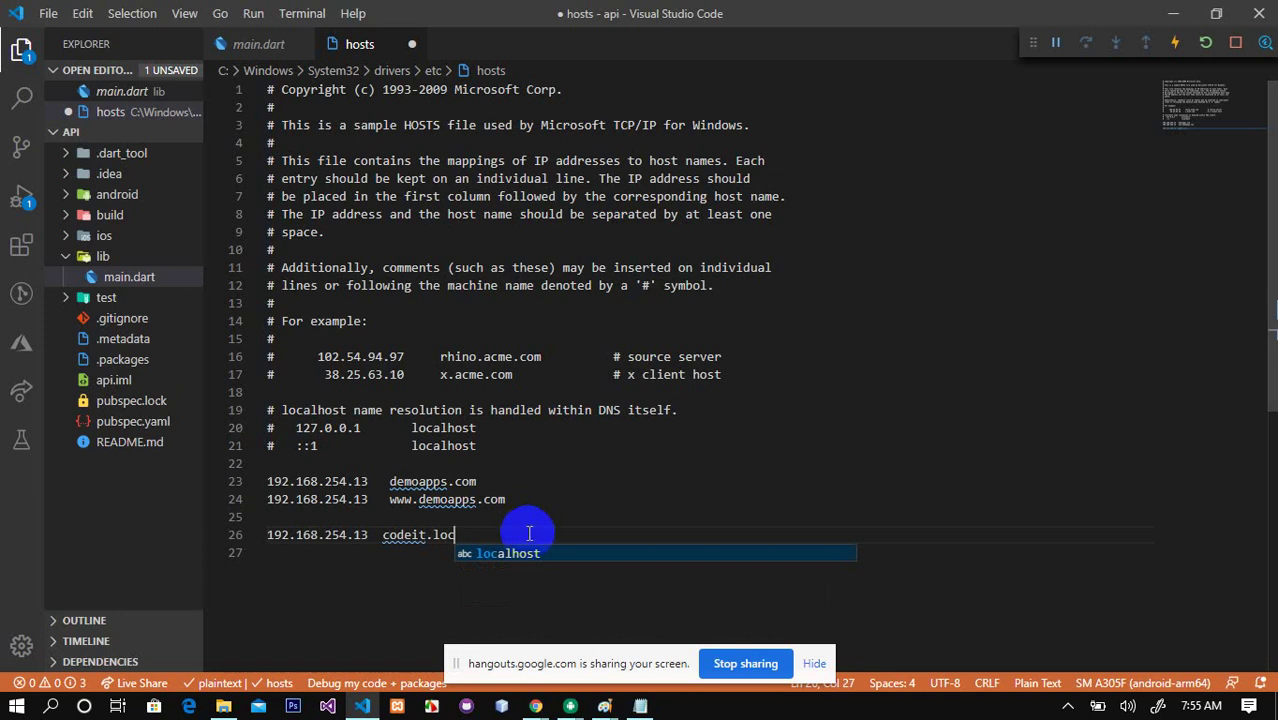
pyautogui.hotkey('shift', 'alt', 'Down')
pyautogui.moveTo(388, 560)
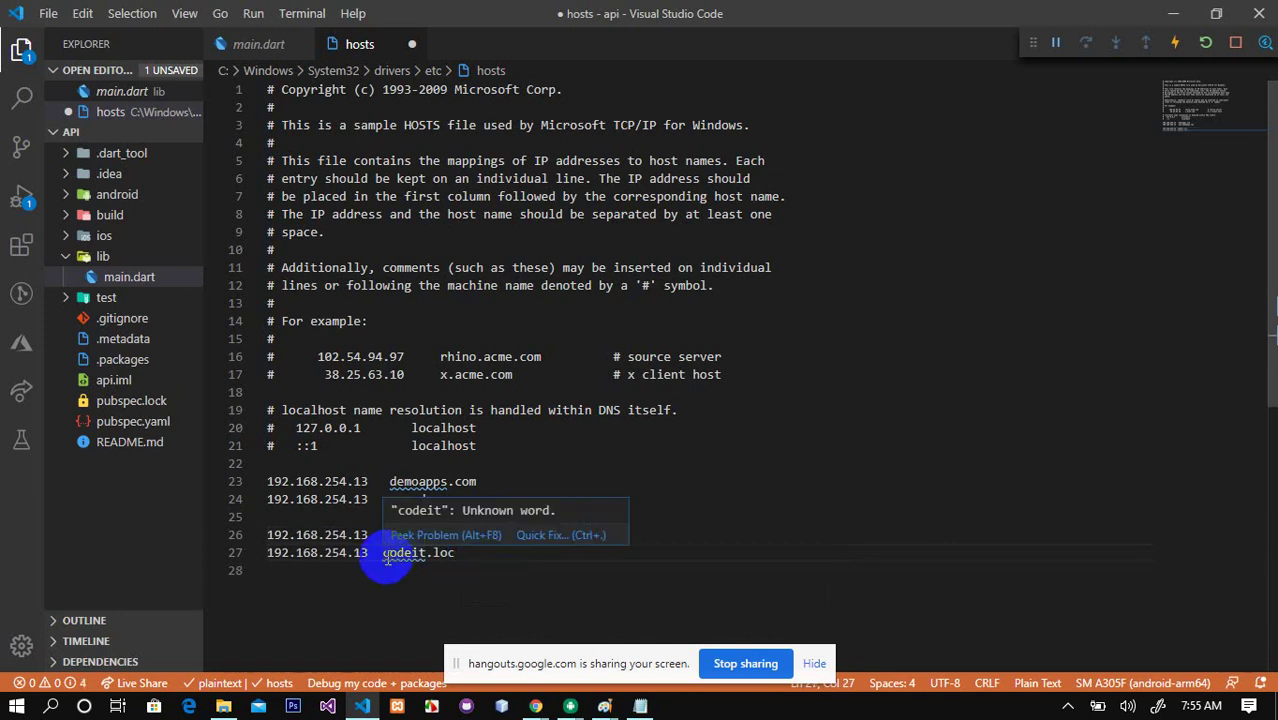
pyautogui.click(382, 556)
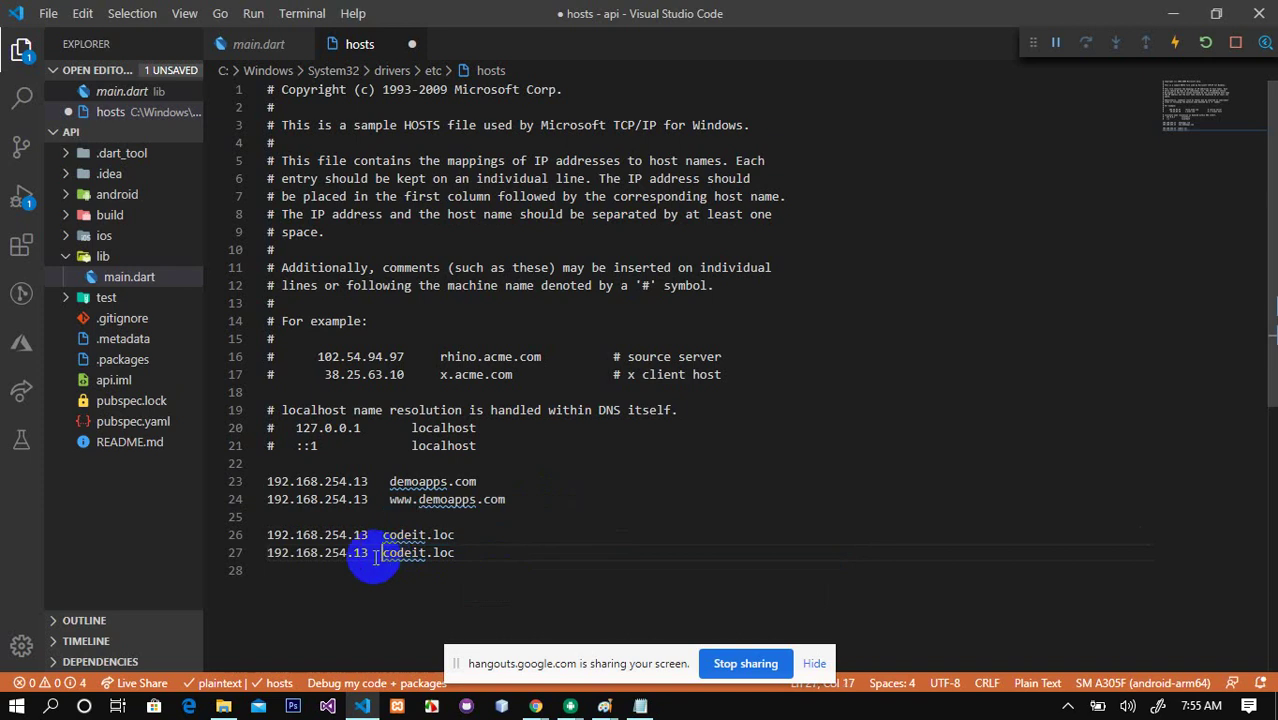
pyautogui.write('www.')
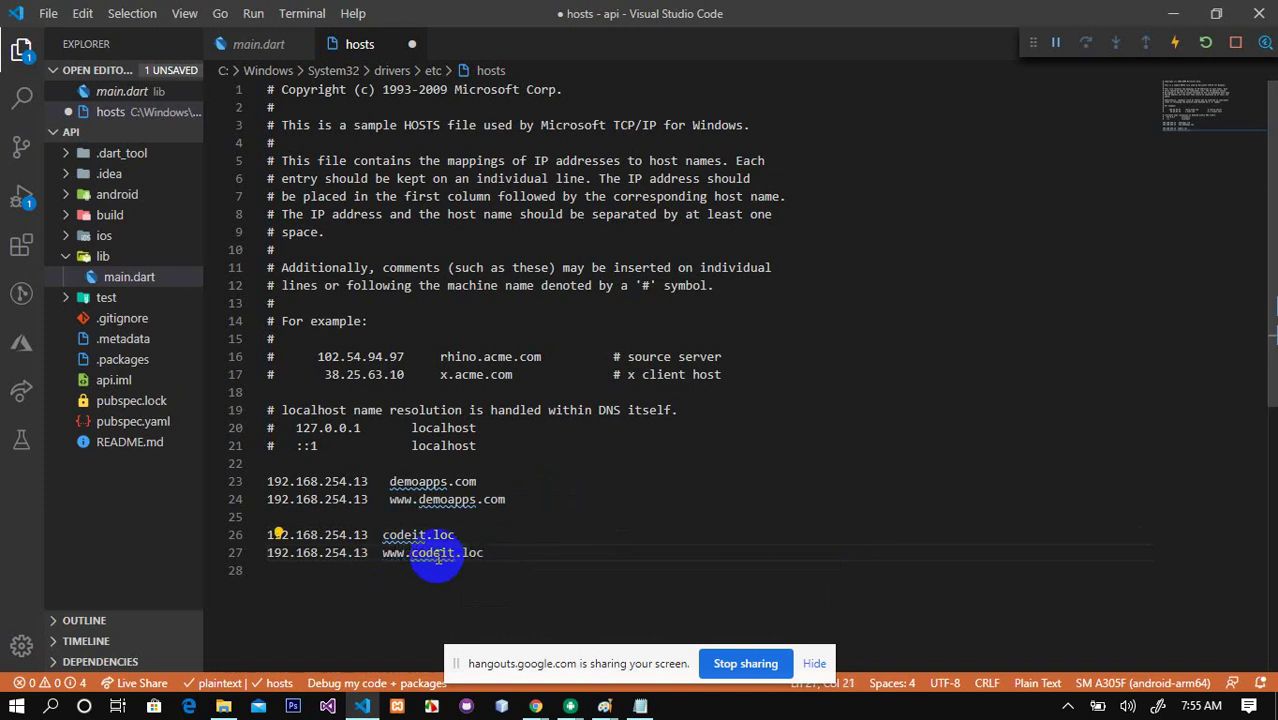
pyautogui.hotkey('ctrl', 's')
pyautogui.click(531, 515)
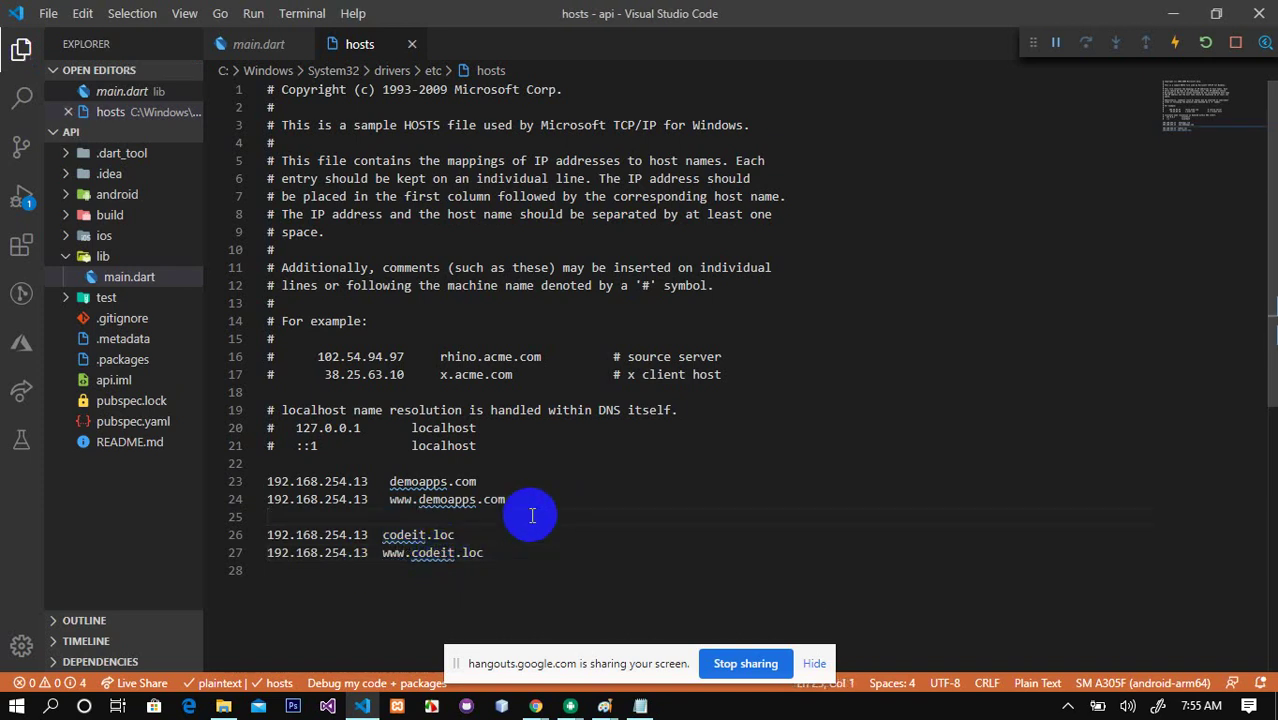
pyautogui.click(640, 706)
pyautogui.click(203, 421)
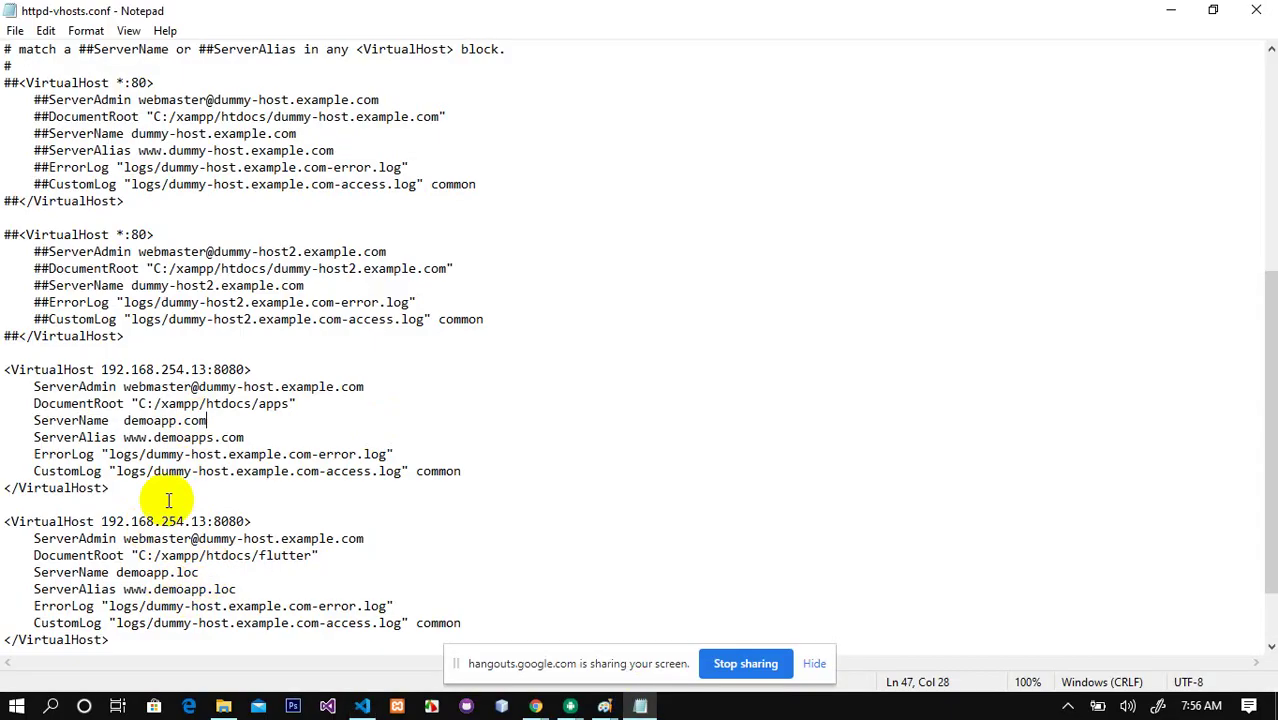
pyautogui.click(152, 573)
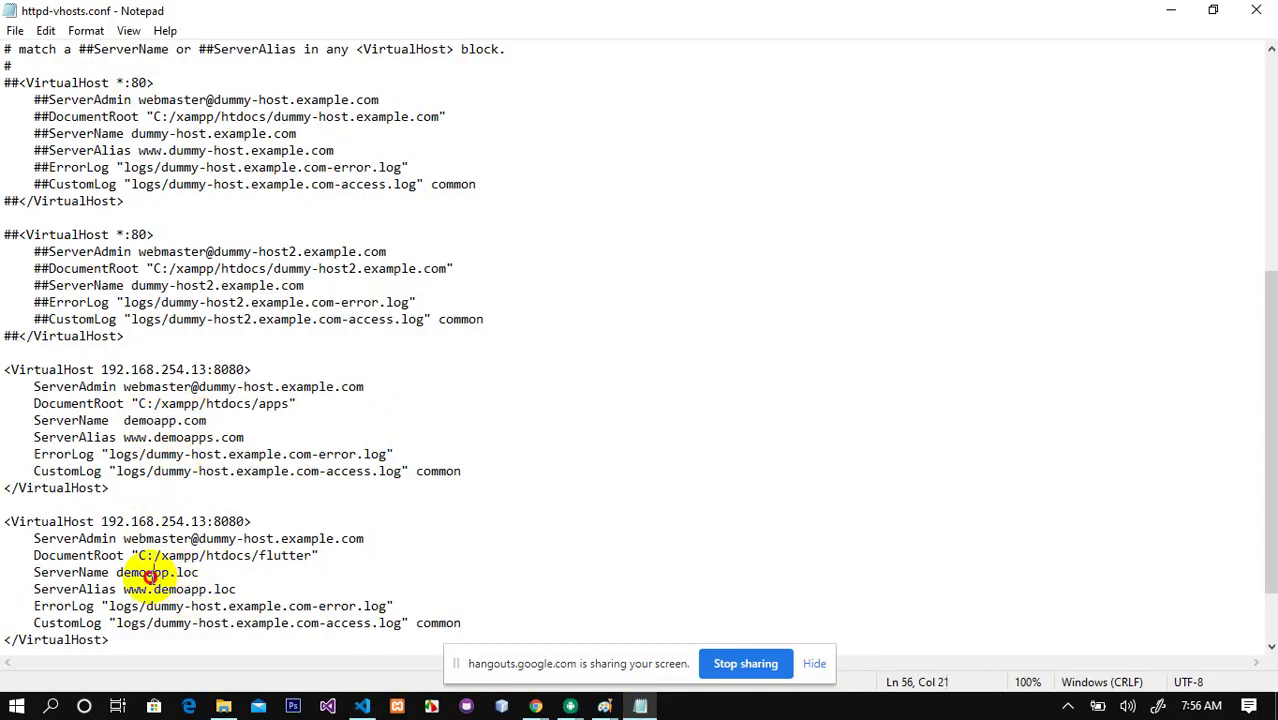
pyautogui.write('codit')
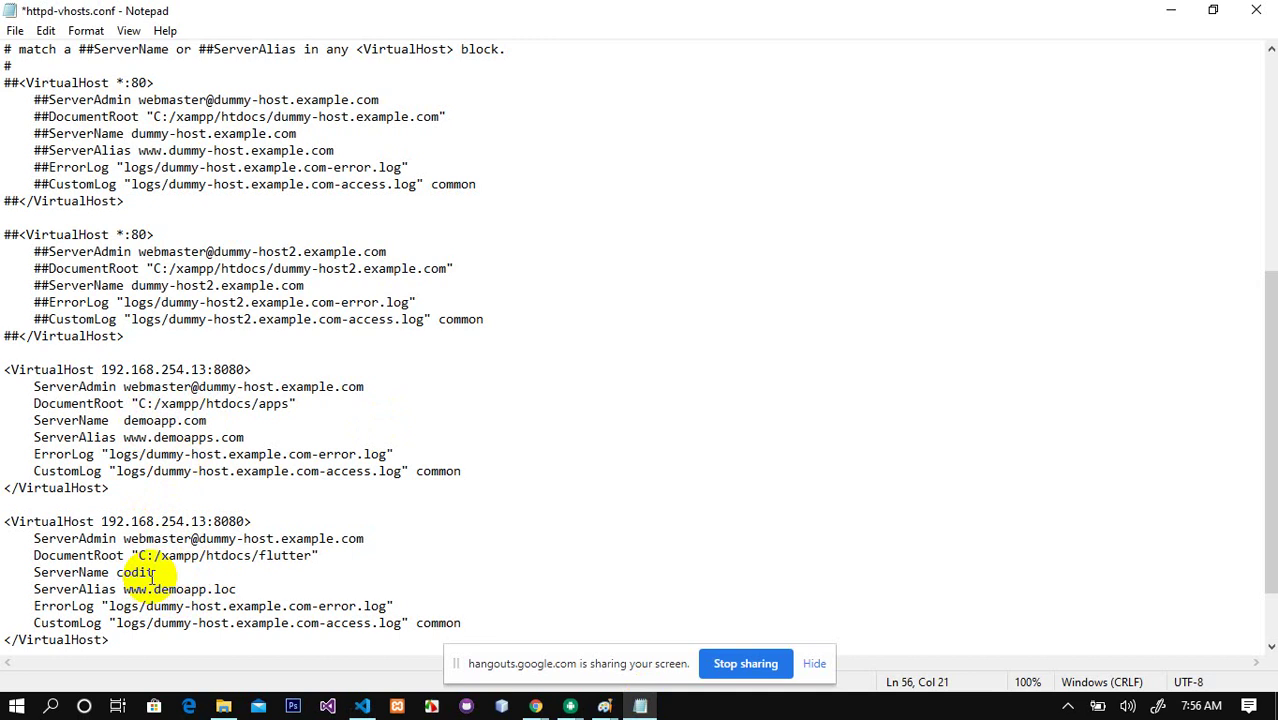
pyautogui.doubleClick(172, 589)
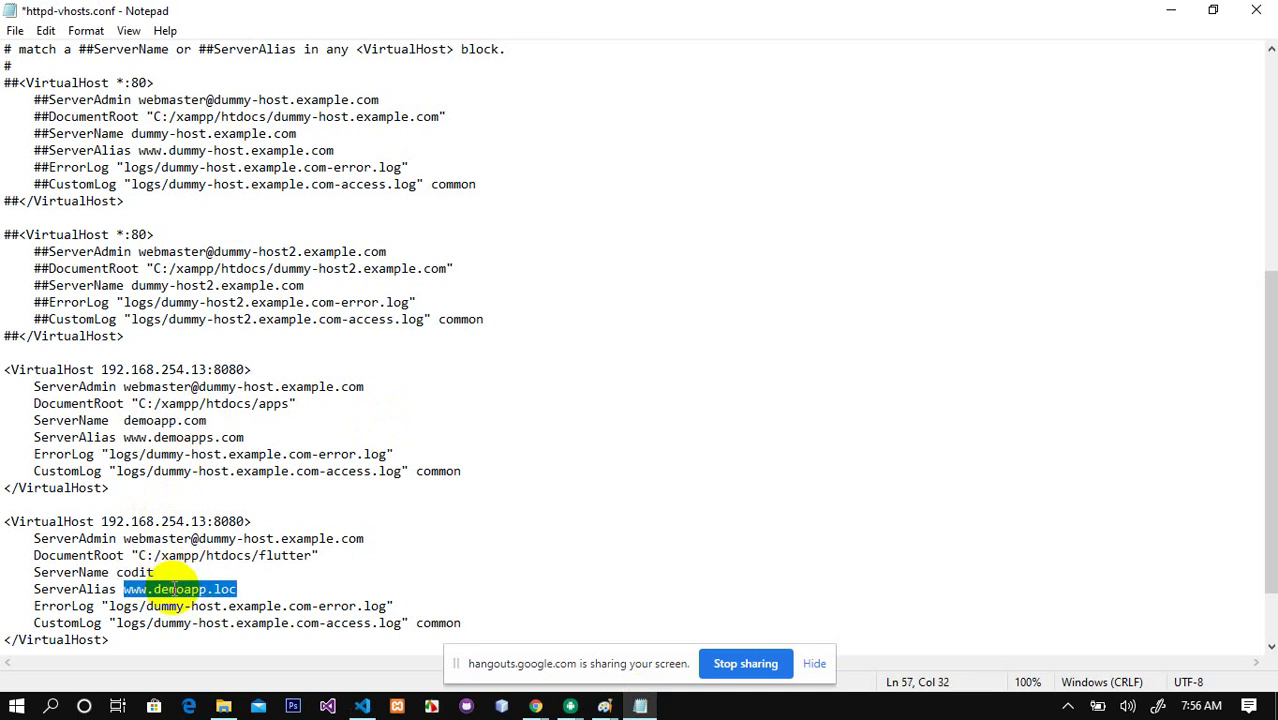
pyautogui.doubleClick(172, 589)
pyautogui.moveTo(207, 589); pyautogui.dragTo(152, 589)
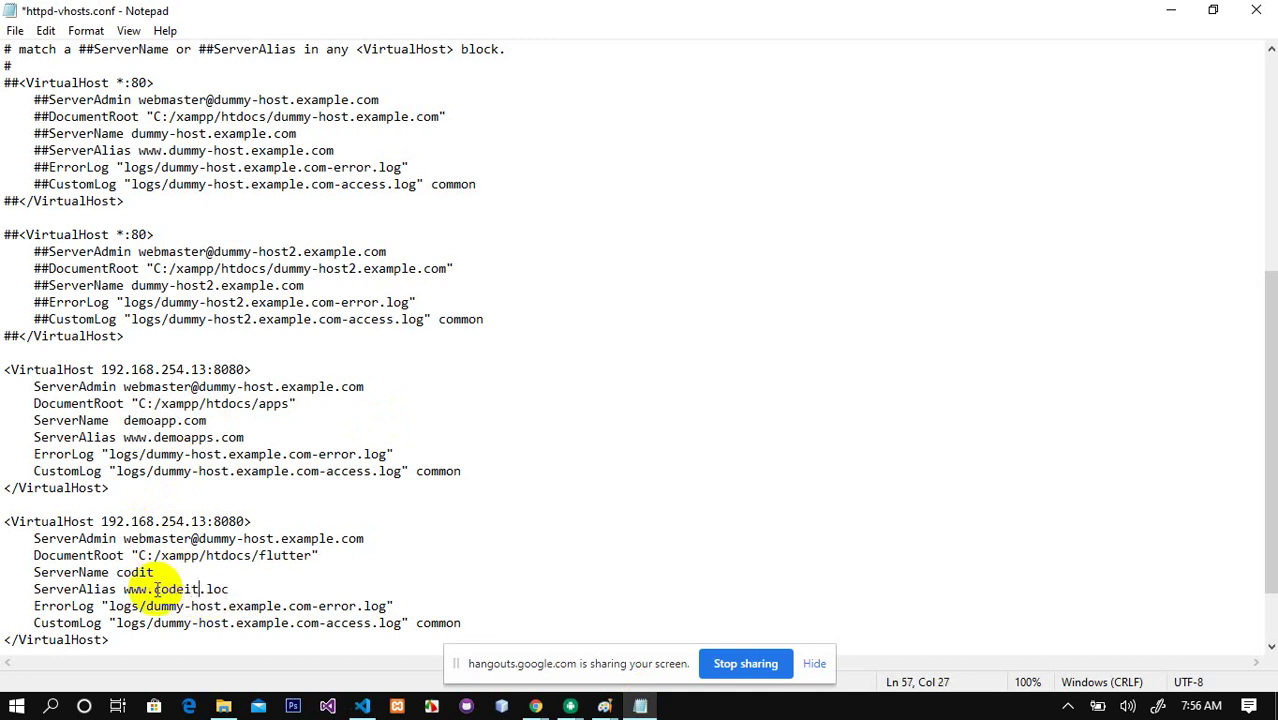
pyautogui.click(230, 577)
pyautogui.hotkey('ctrl', 's')
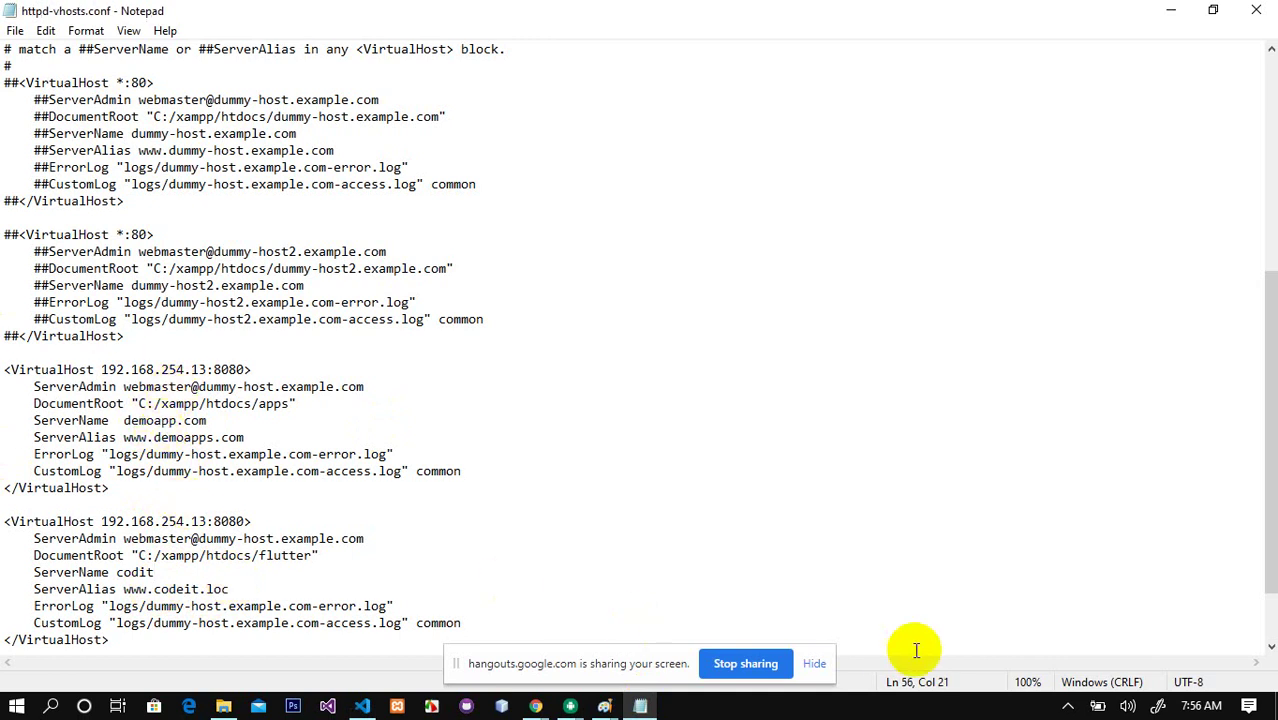
# Step: Stop and start Apache in XAMPP, then hide the panel and minimise Notepad
pyautogui.click(1068, 705)
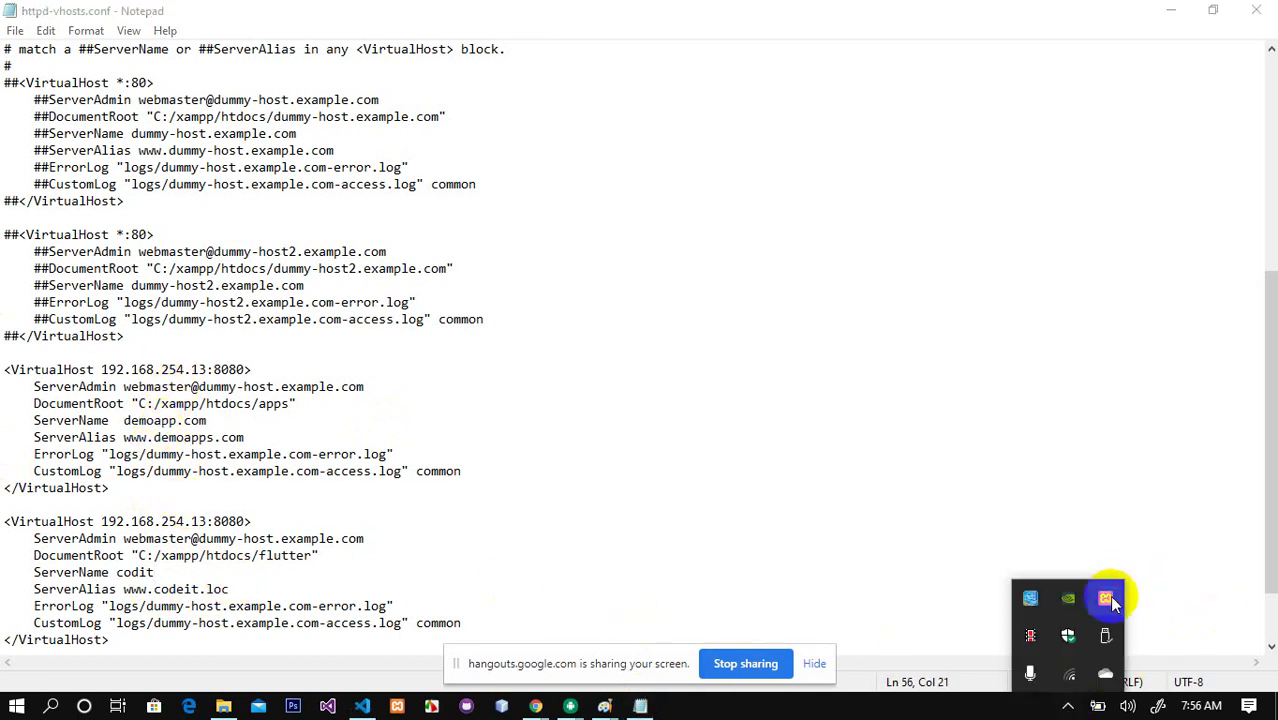
pyautogui.rightClick(1107, 598)
pyautogui.click(1164, 448)
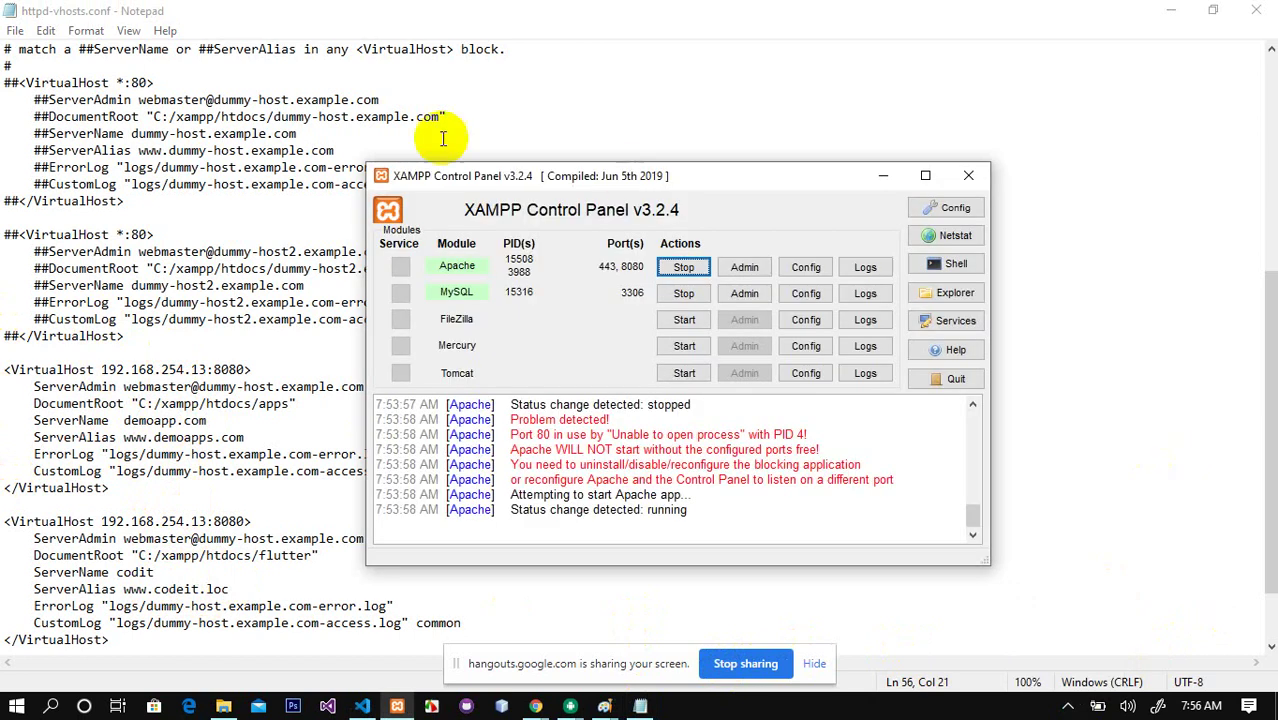
pyautogui.click(688, 270)
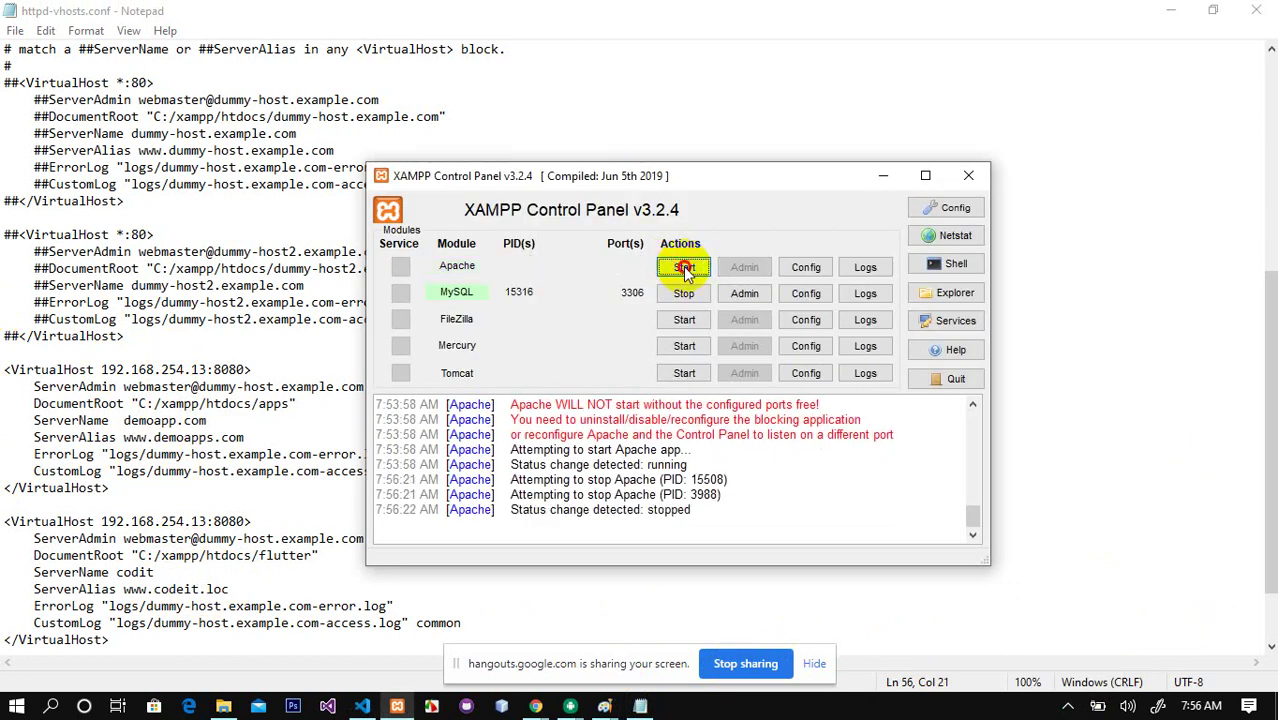
pyautogui.click(684, 268)
pyautogui.click(890, 173)
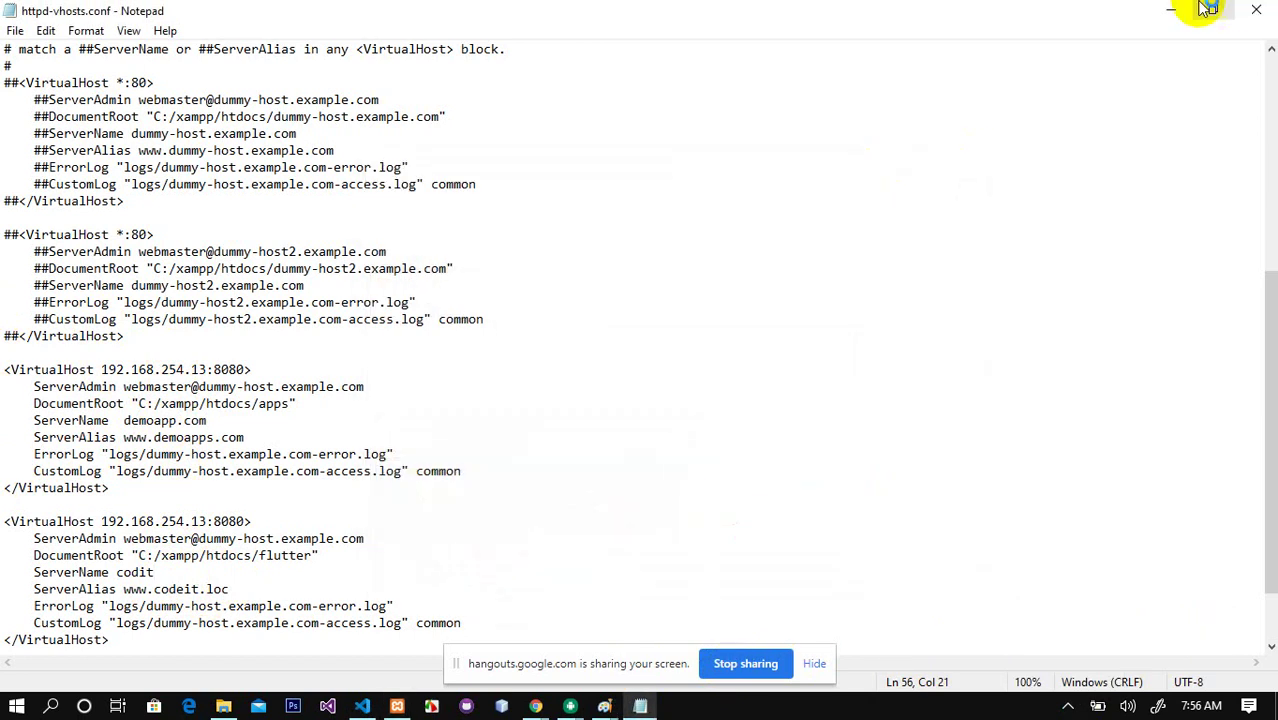
pyautogui.click(1172, 9)
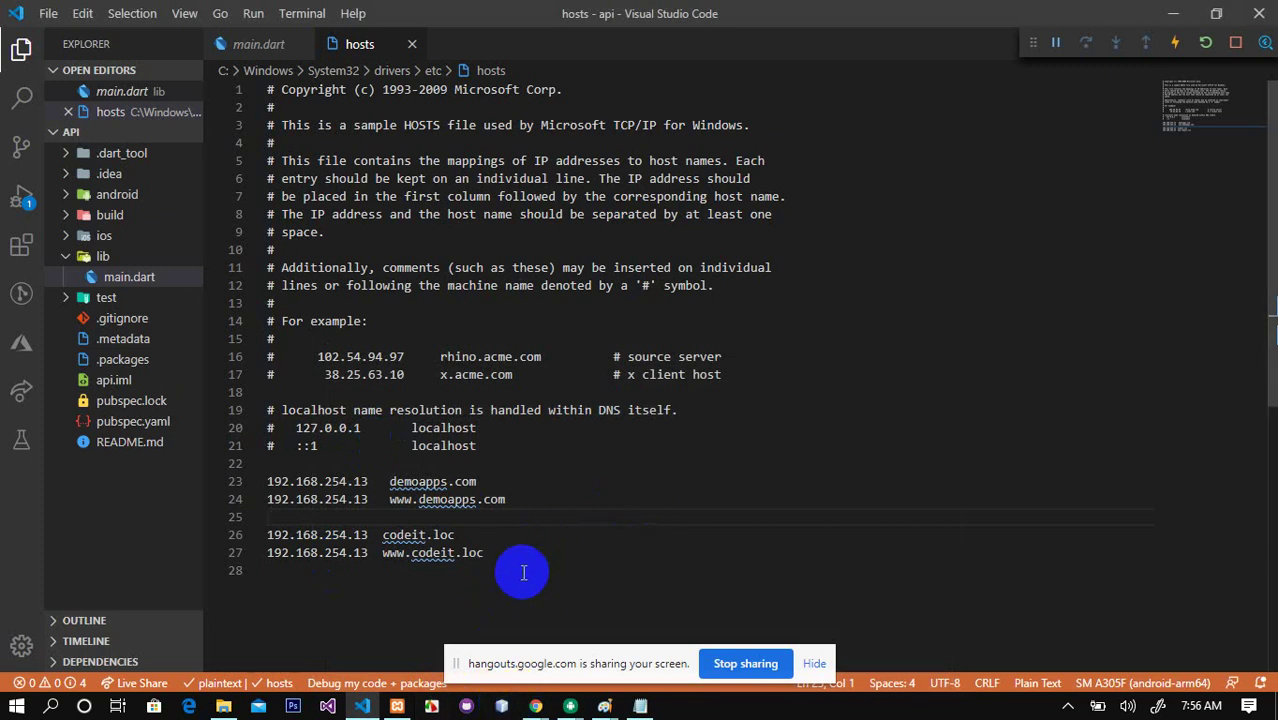
# Step: Open a new Chrome tab and go to codeit.loc
pyautogui.moveTo(536, 706)
pyautogui.click(375, 575)
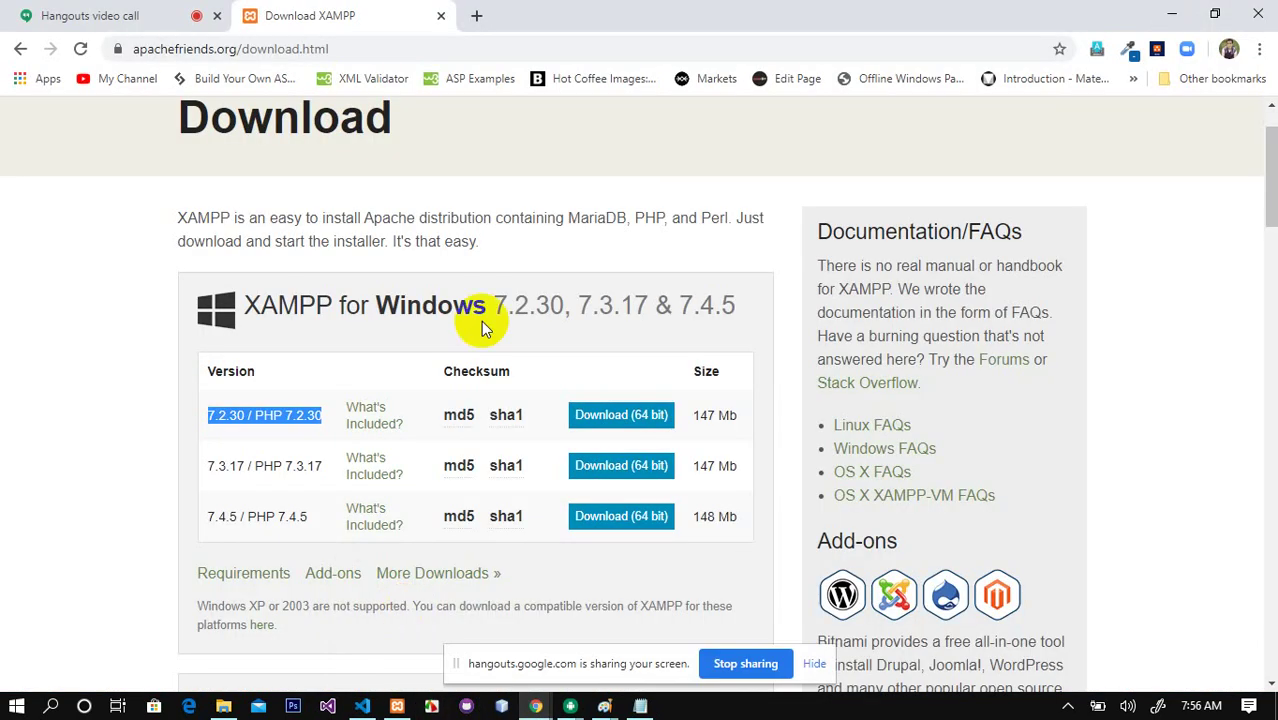
pyautogui.click(478, 15)
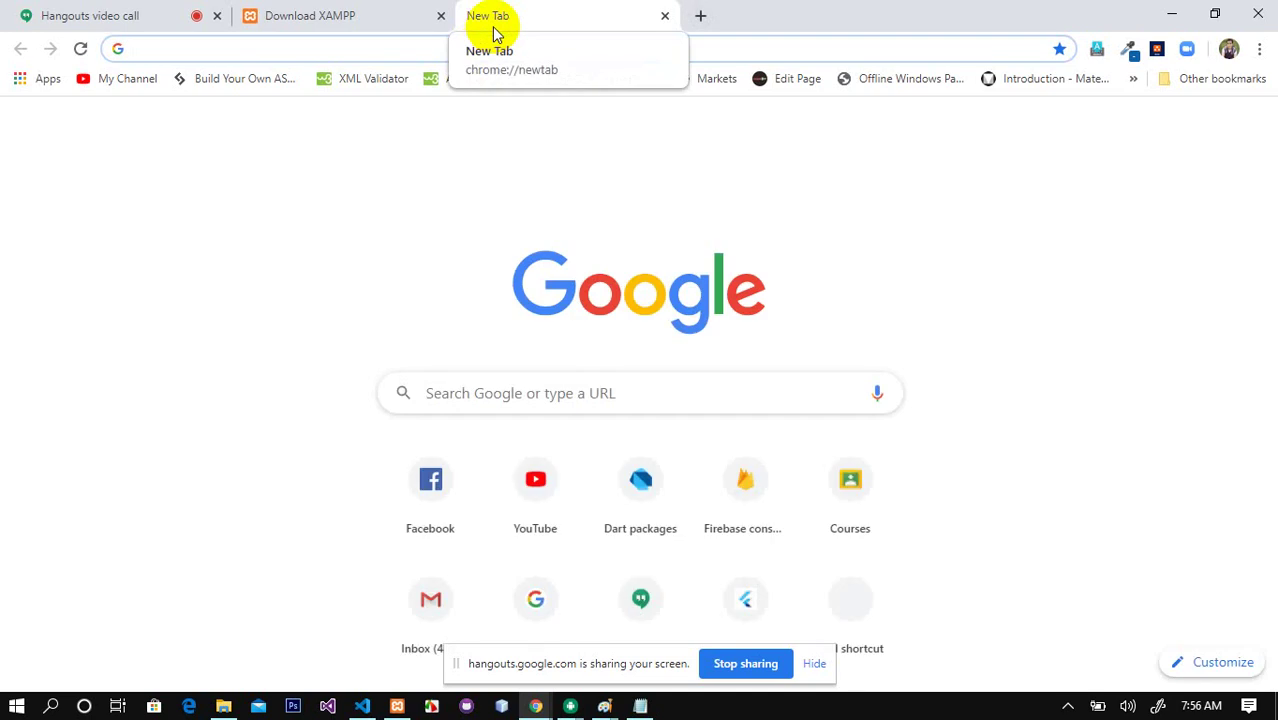
pyautogui.write('localhost:8080/')
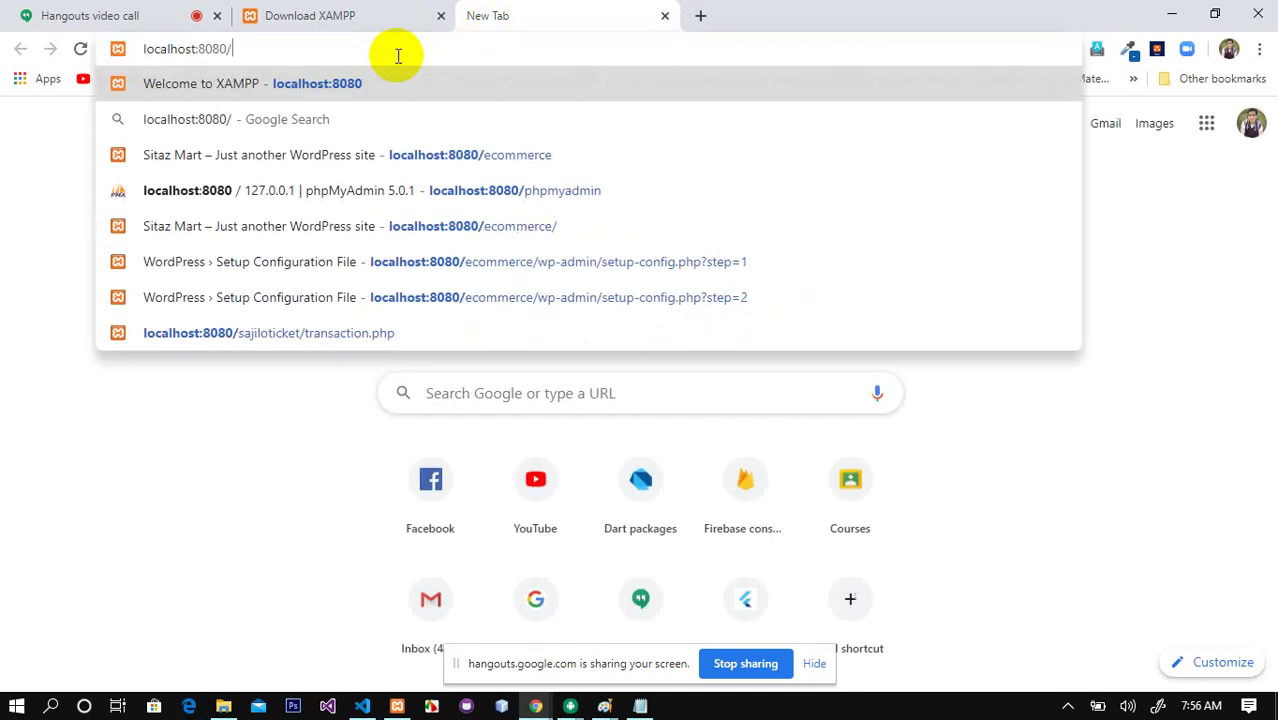
pyautogui.press('BackSpace')
pyautogui.press('BackSpace')
pyautogui.press('BackSpace')
pyautogui.press('BackSpace')
pyautogui.press('BackSpace')
pyautogui.press('BackSpace')
pyautogui.press('BackSpace')
pyautogui.press('BackSpace')
pyautogui.press('BackSpace')
pyautogui.press('BackSpace')
pyautogui.press('BackSpace')
pyautogui.press('BackSpace')
pyautogui.press('BackSpace')
pyautogui.press('BackSpace')
pyautogui.press('BackSpace')
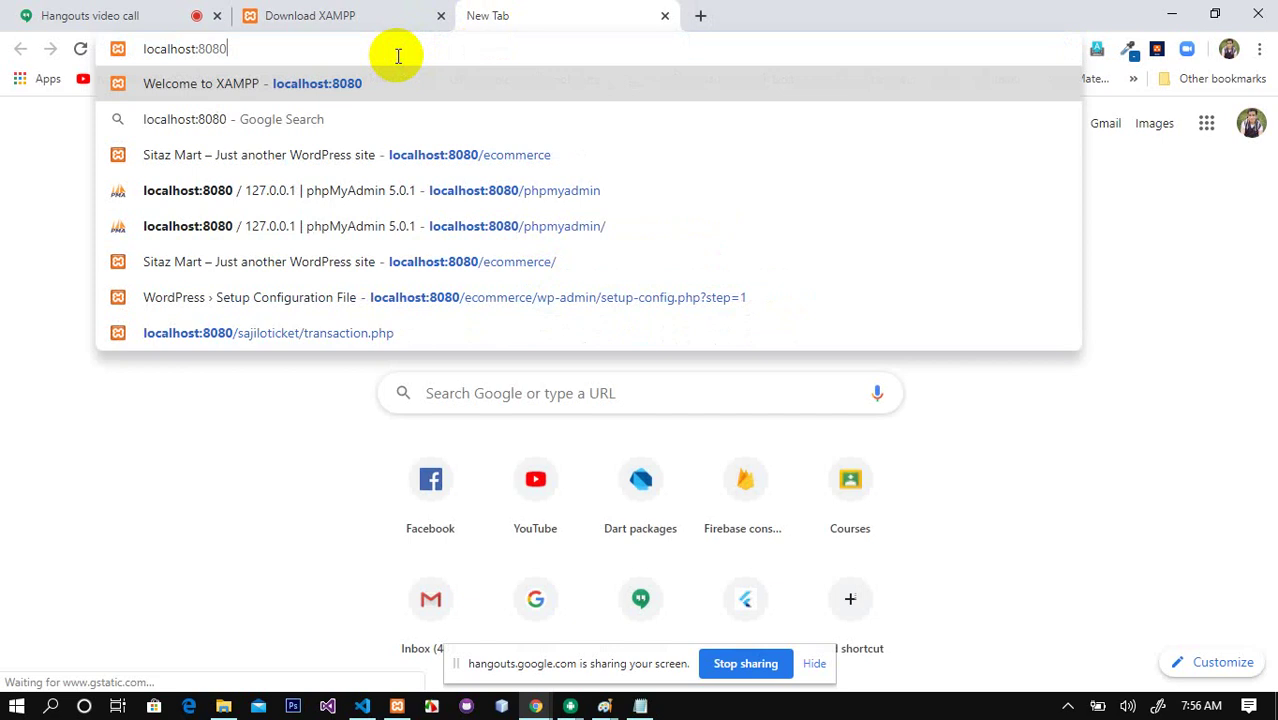
pyautogui.write('codeit.loc')
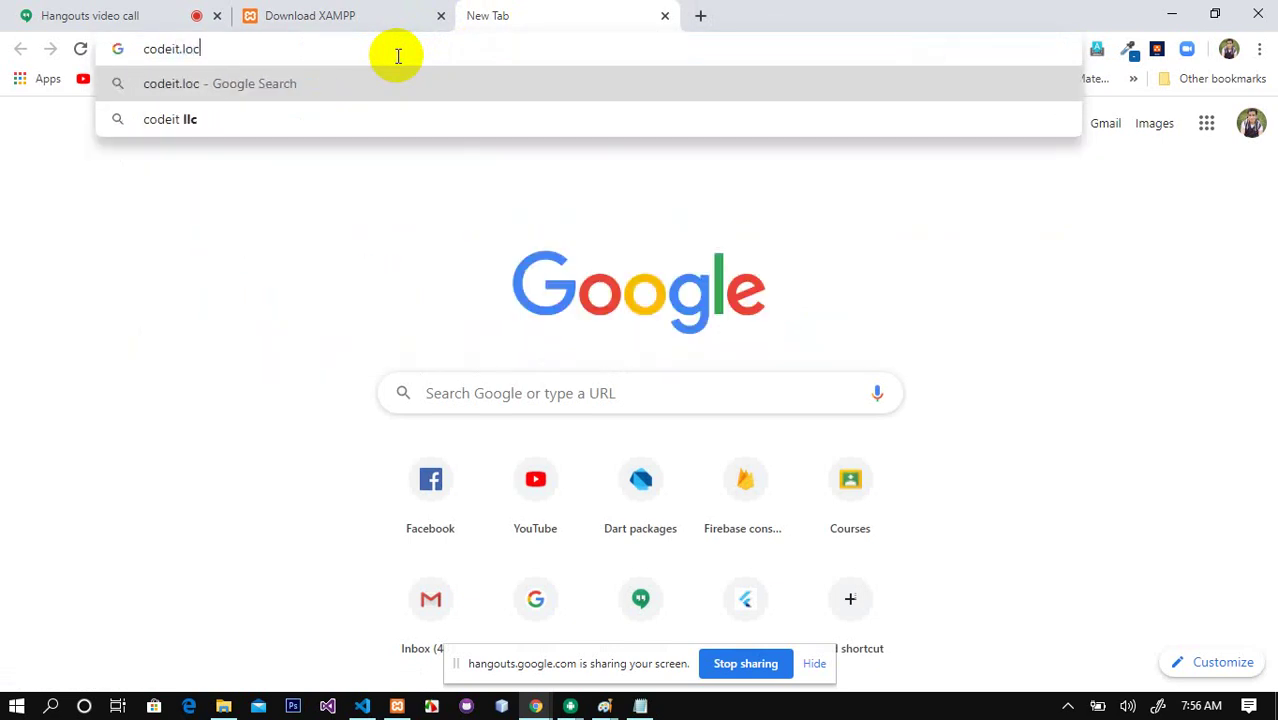
pyautogui.press('Return')
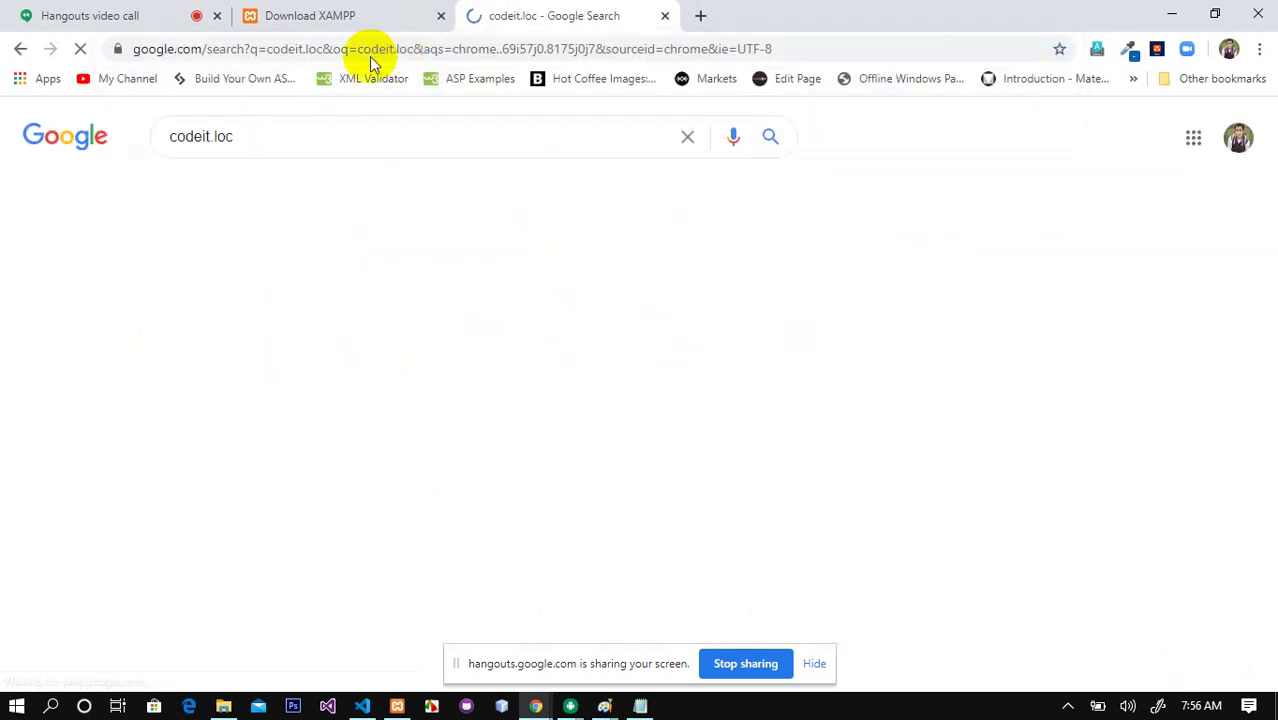
# Step: Enter codeit.loc again, then minimise Chrome and bring up File Explorer
pyautogui.click(269, 53)
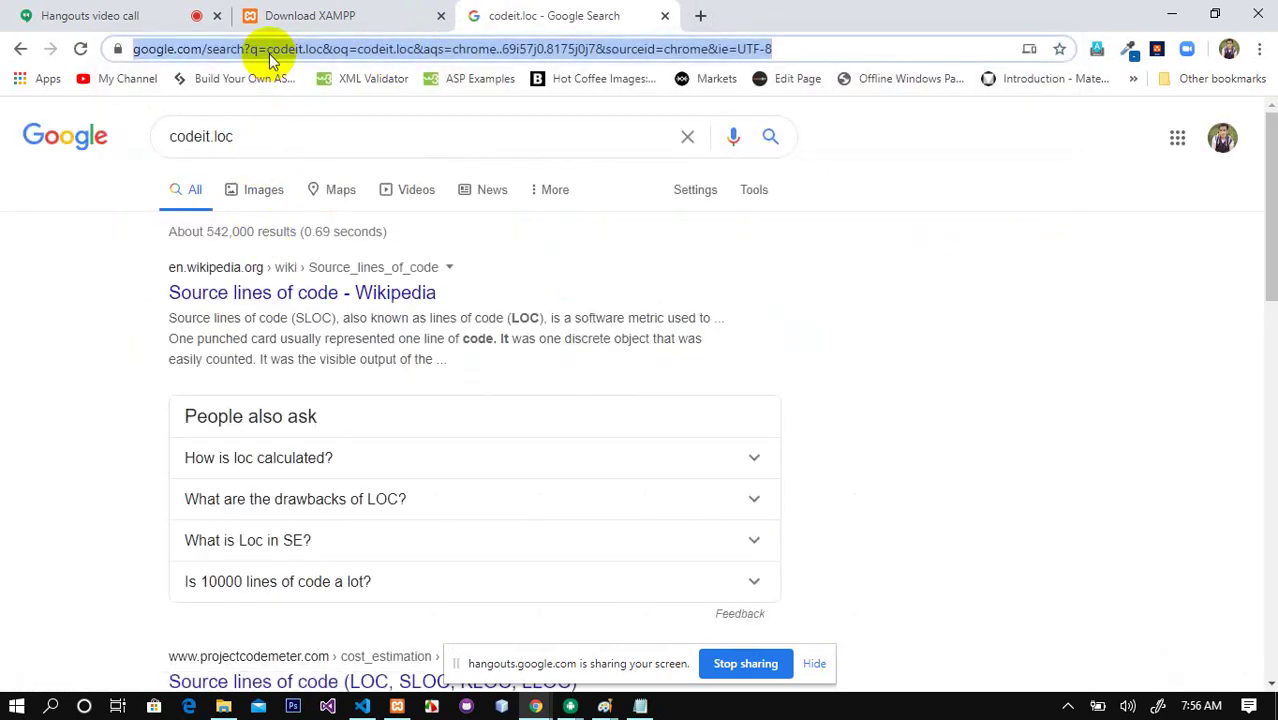
pyautogui.write('codeit.loc')
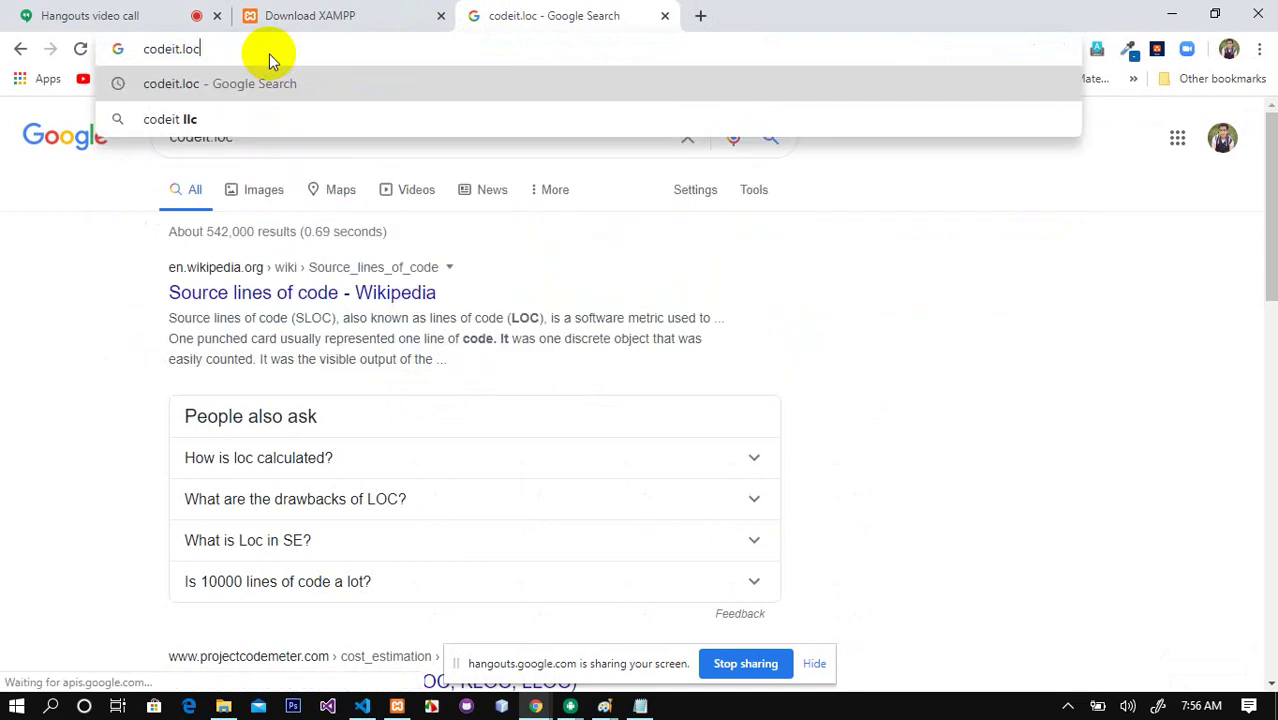
pyautogui.press('Return')
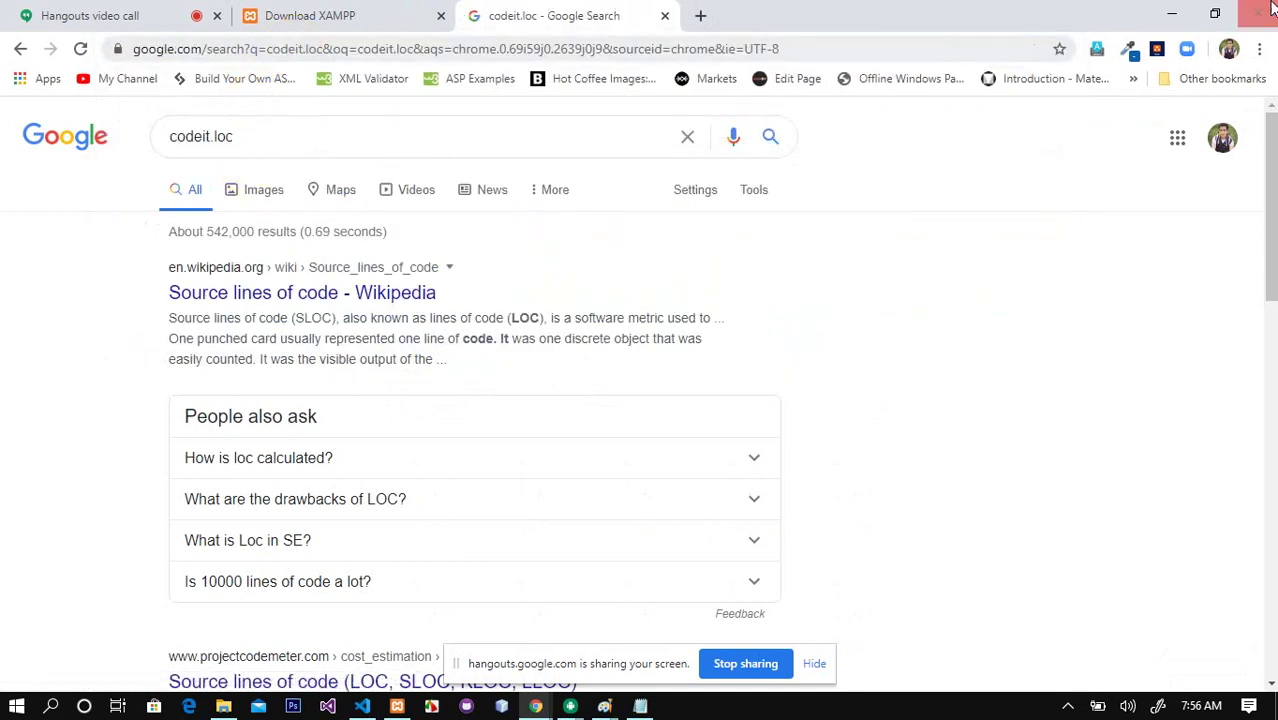
pyautogui.click(1172, 14)
pyautogui.click(224, 706)
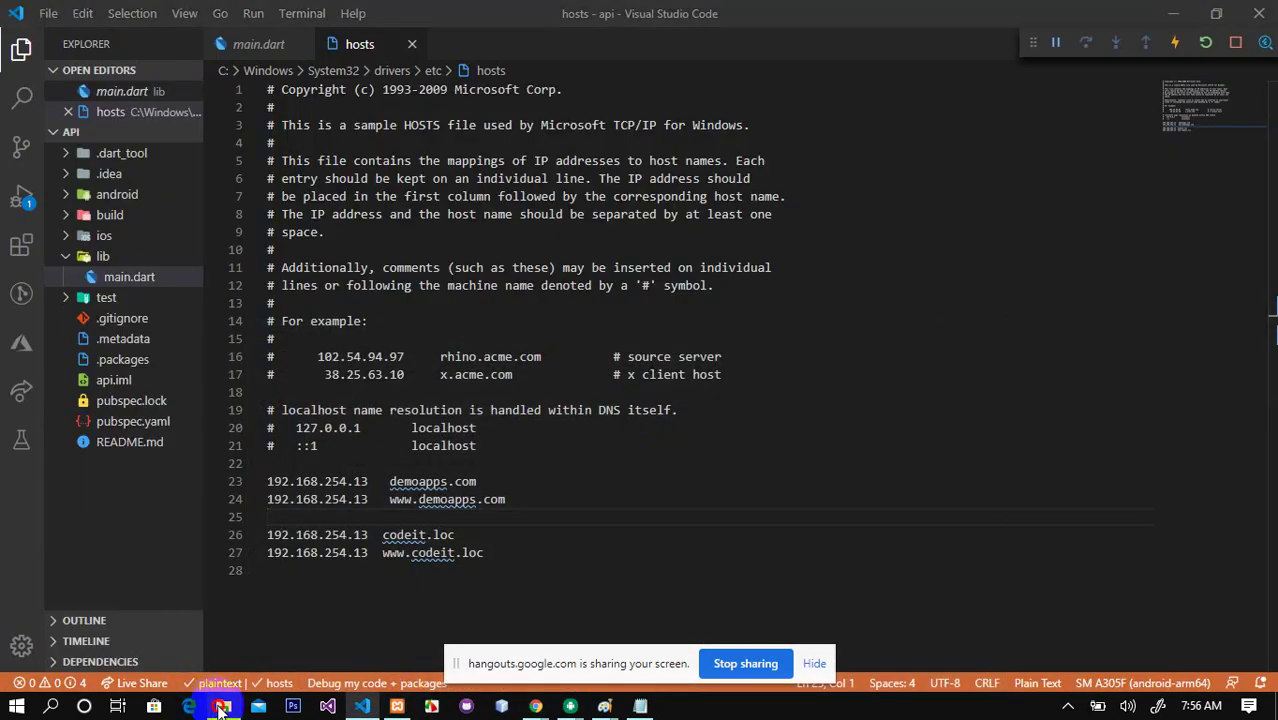
# Step: Browse to C:\xampp\htdocs and open the flutter folder with Code
pyautogui.click(86, 457)
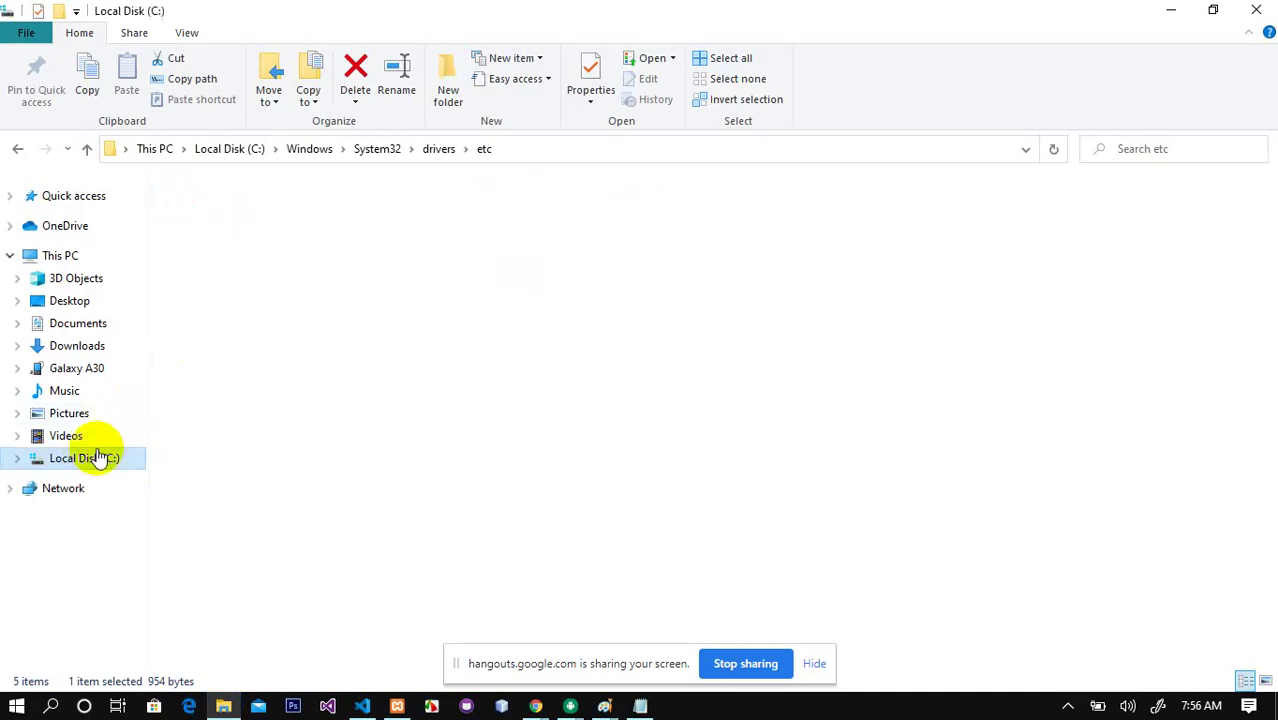
pyautogui.doubleClick(226, 395)
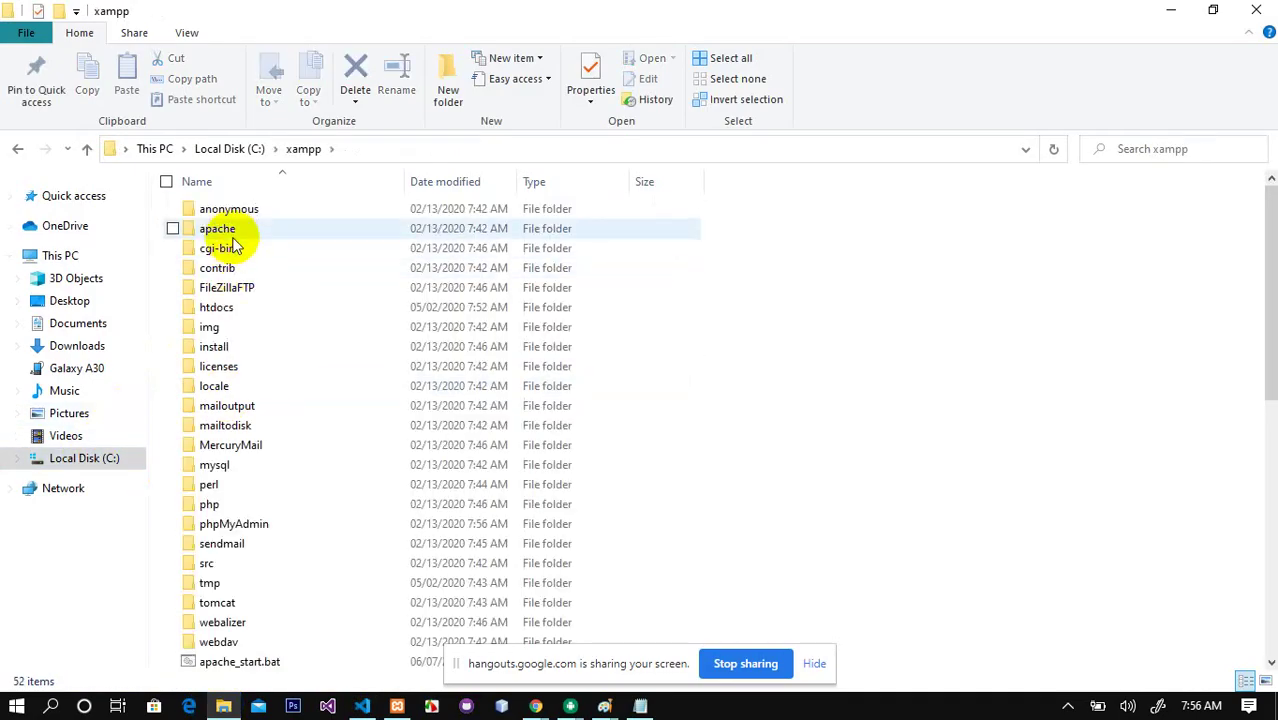
pyautogui.doubleClick(232, 306)
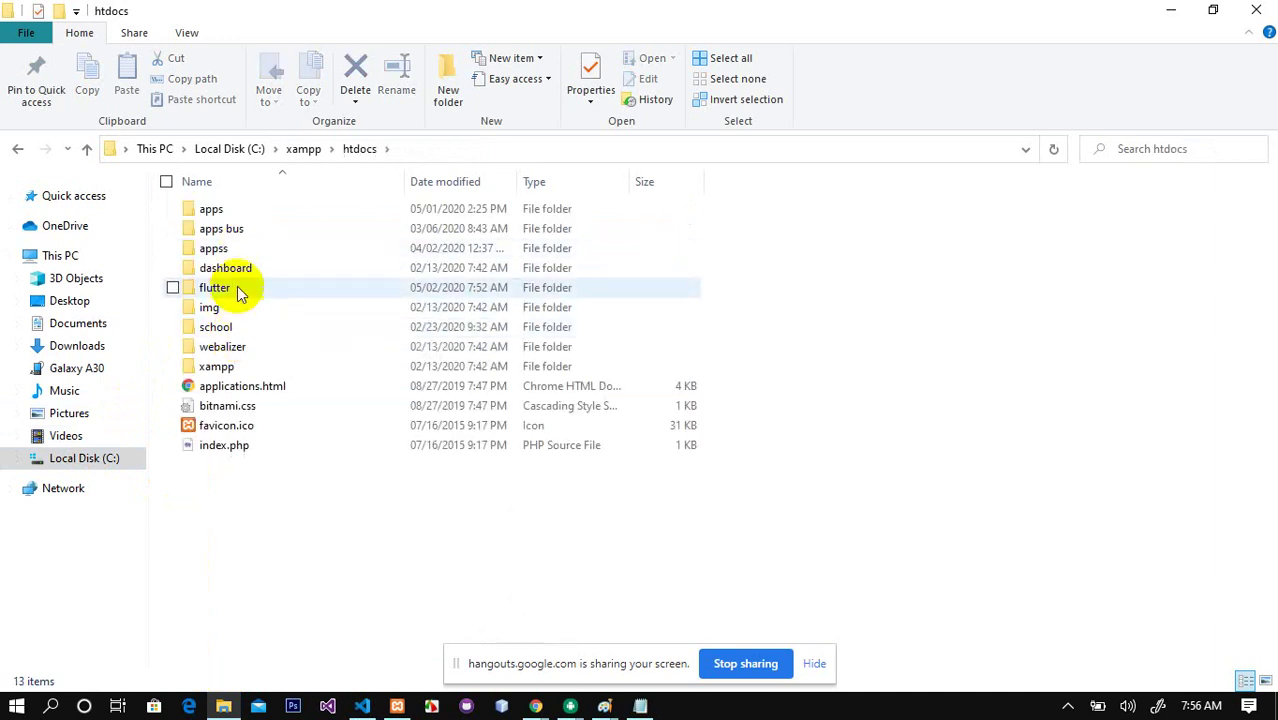
pyautogui.click(240, 290)
pyautogui.click(240, 290)
pyautogui.rightClick(240, 292)
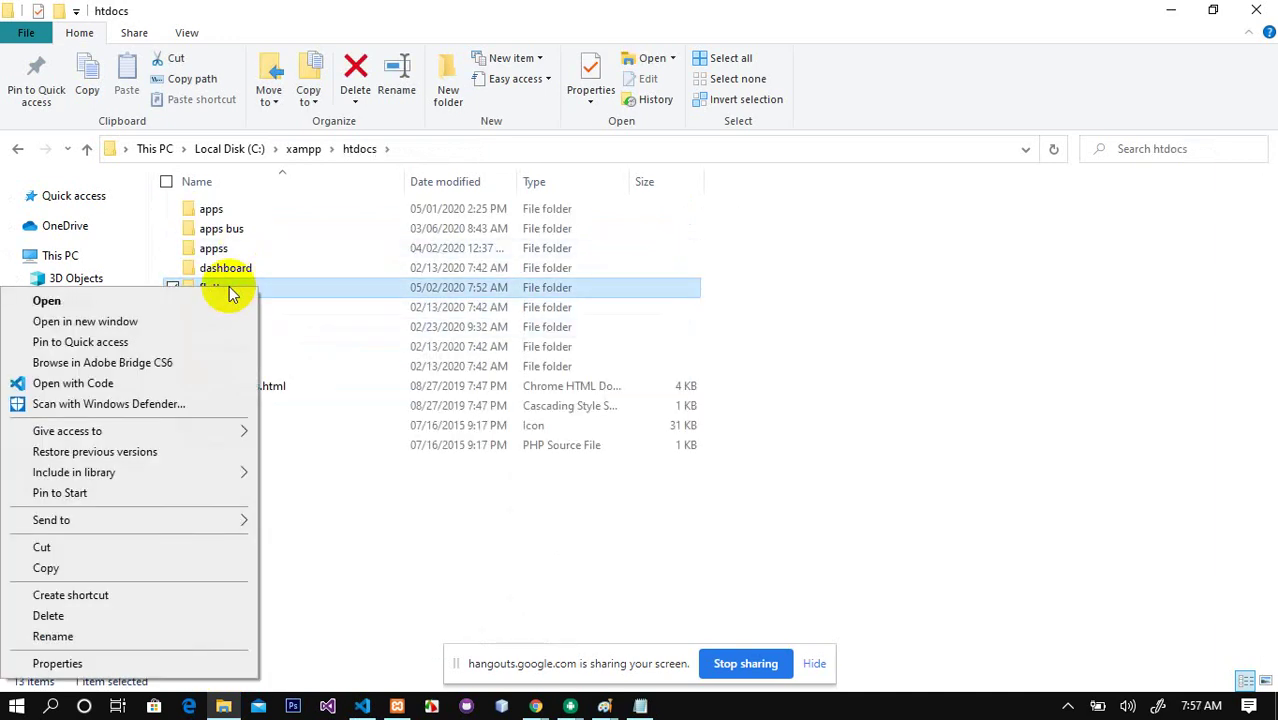
pyautogui.click(107, 384)
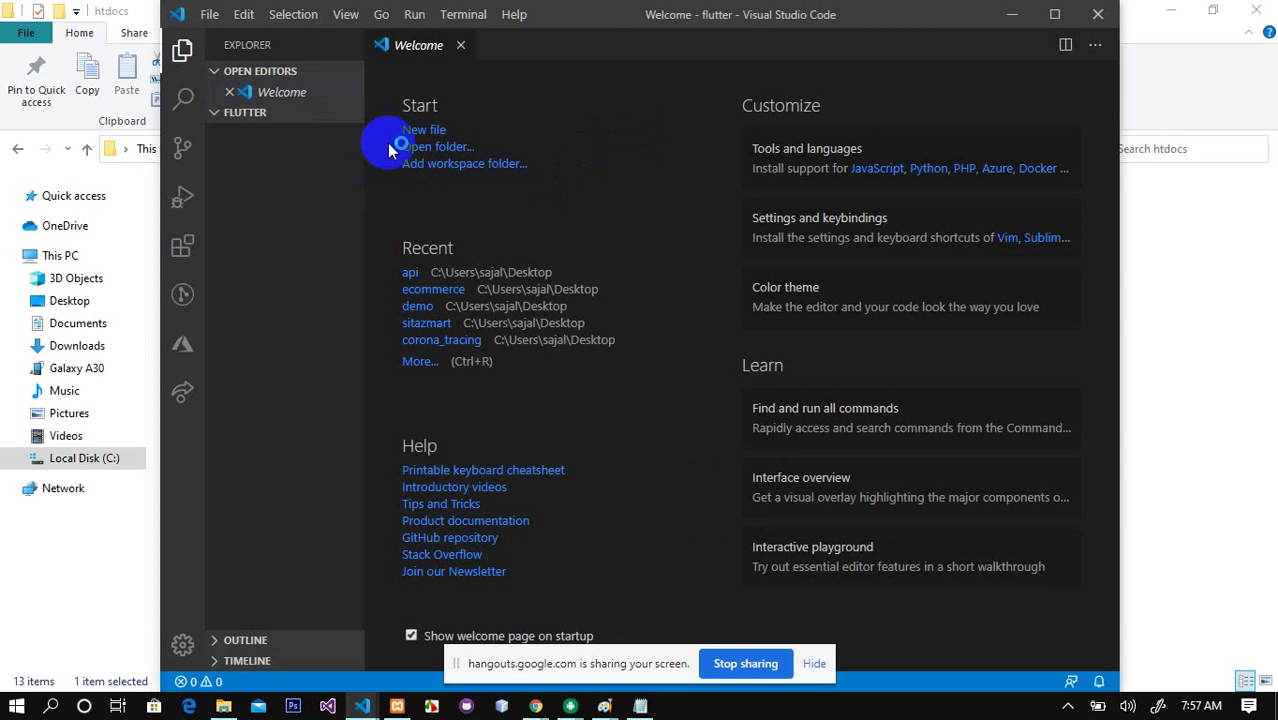
# Step: Close the Welcome page, create index.html in the flutter folder, and maximise the editor
pyautogui.click(462, 46)
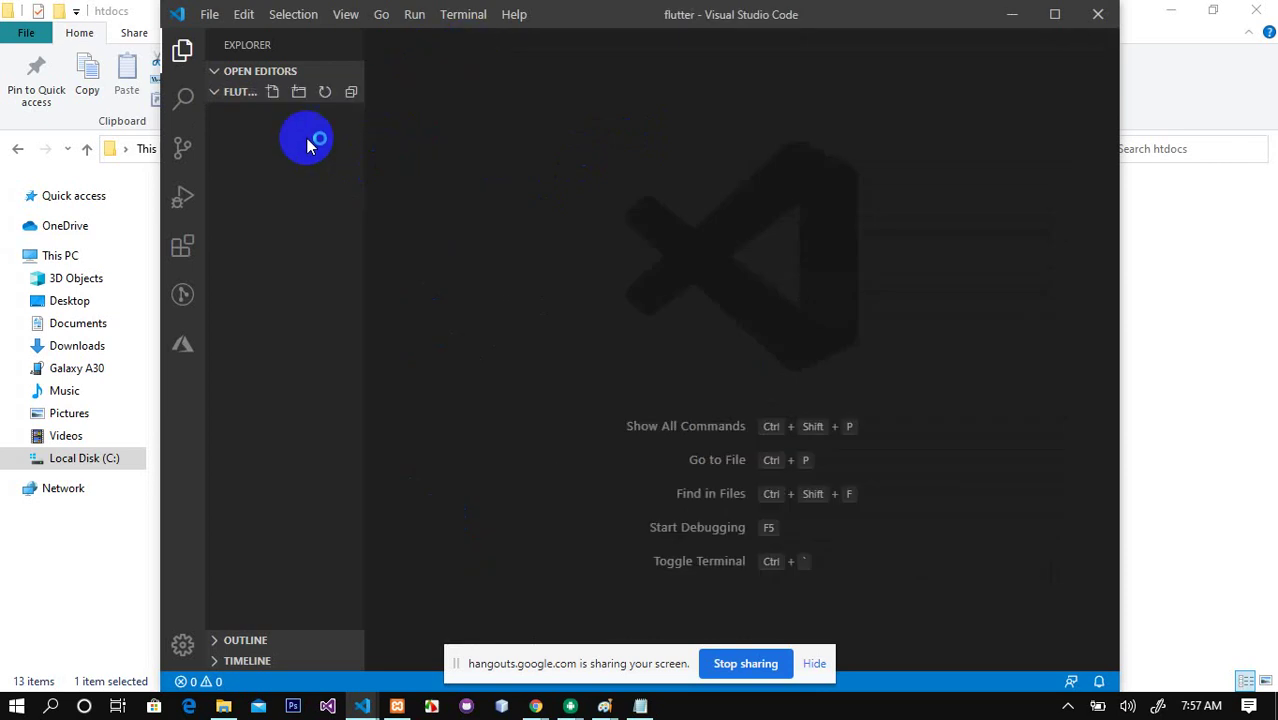
pyautogui.click(272, 91)
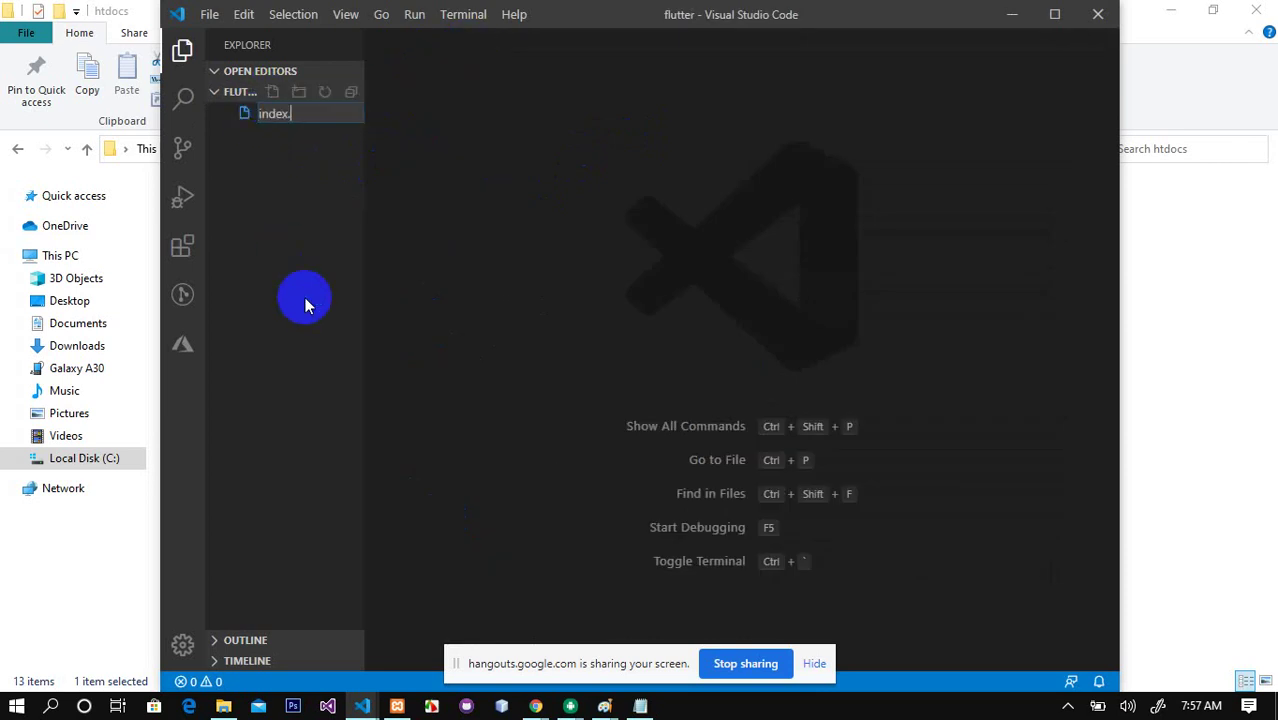
pyautogui.press('Return')
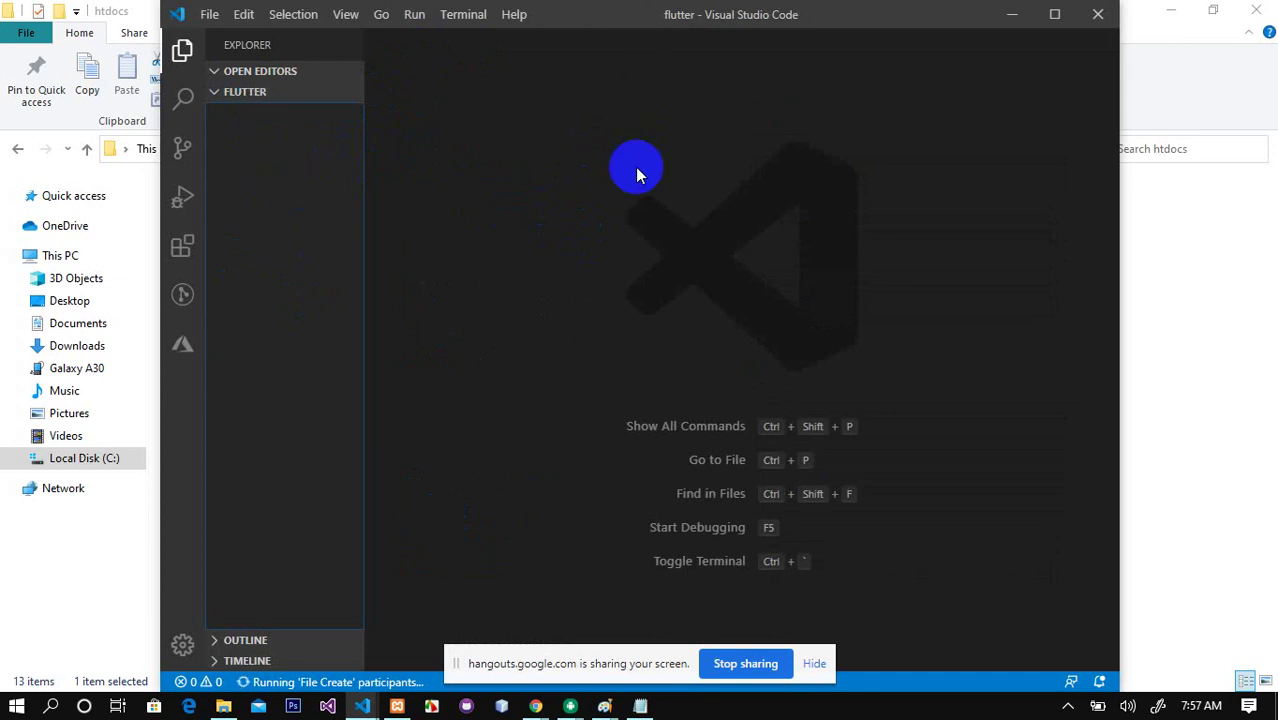
pyautogui.click(1054, 14)
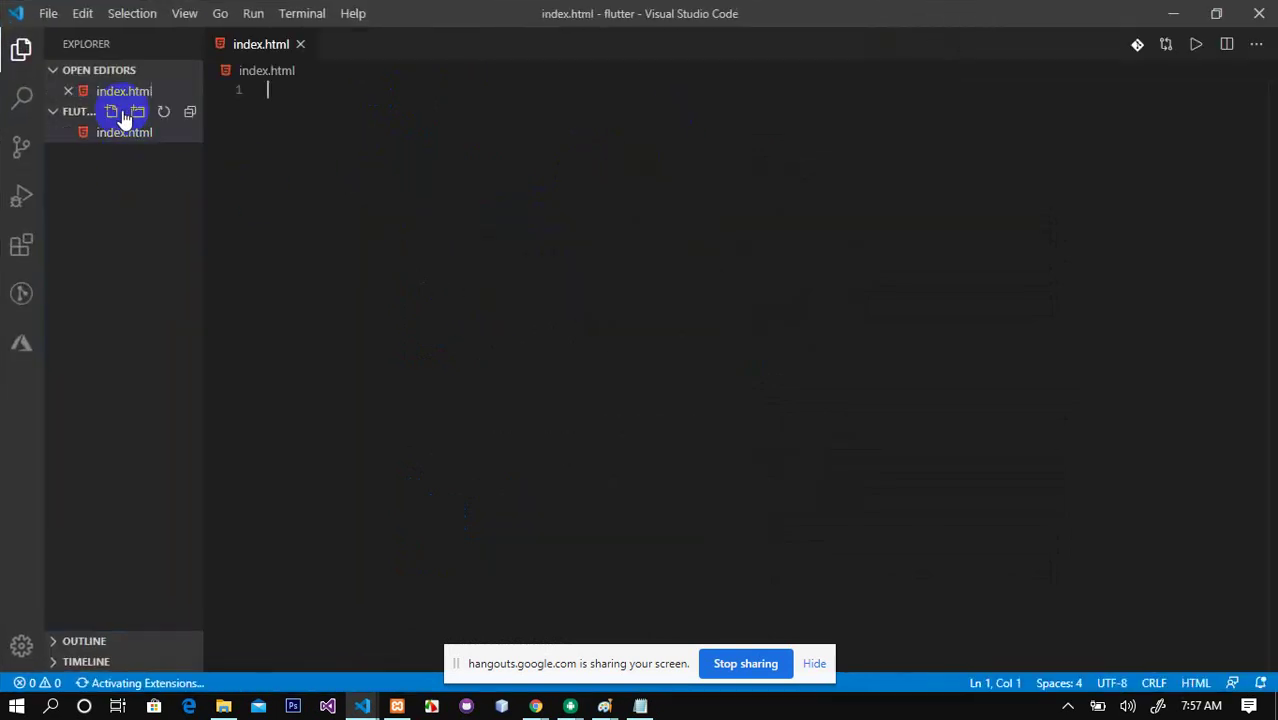
# Step: Fill index.html with the html:5 boilerplate and an <h1>Hello World</h1> heading, then save
pyautogui.write('html')
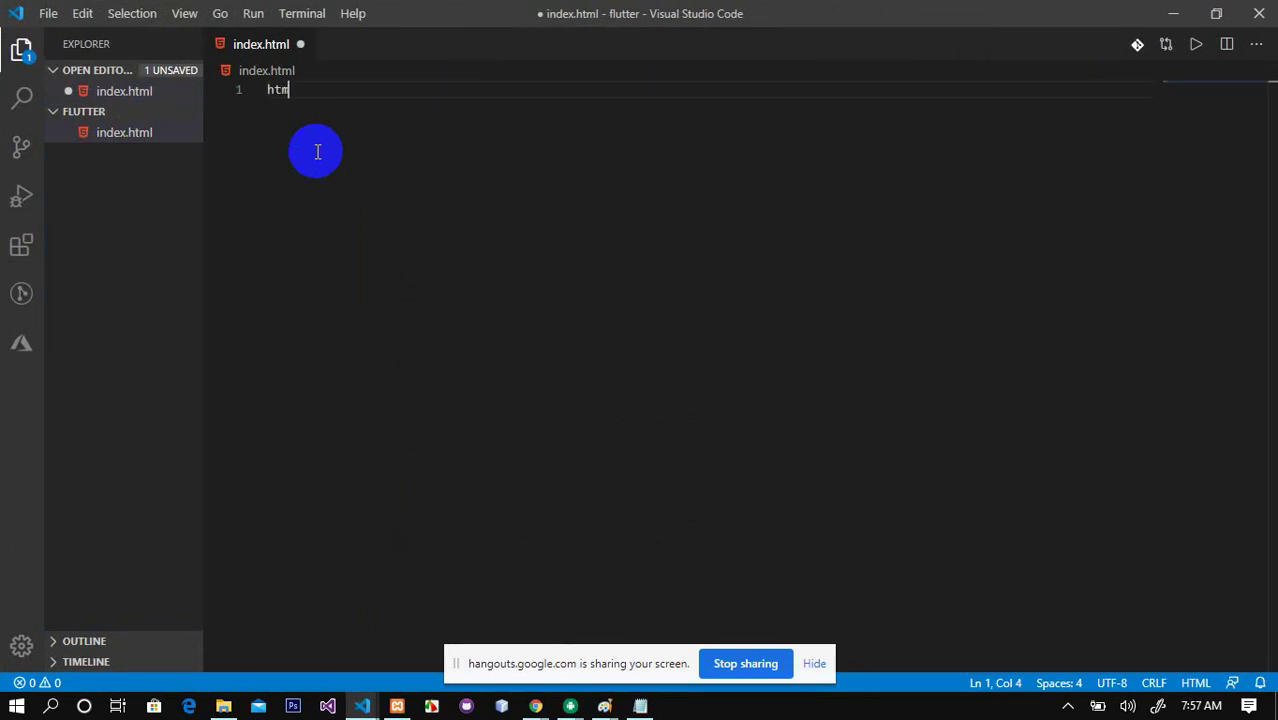
pyautogui.hotkey('ctrl', 'space')
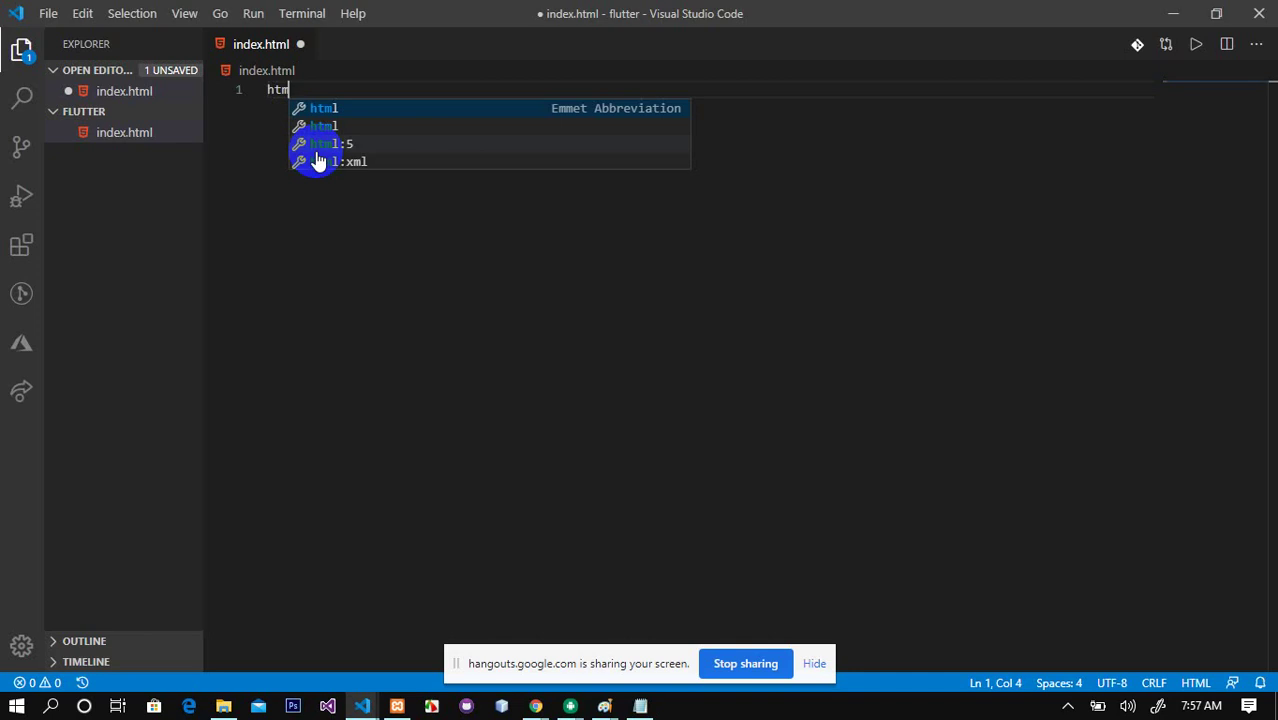
pyautogui.click(343, 144)
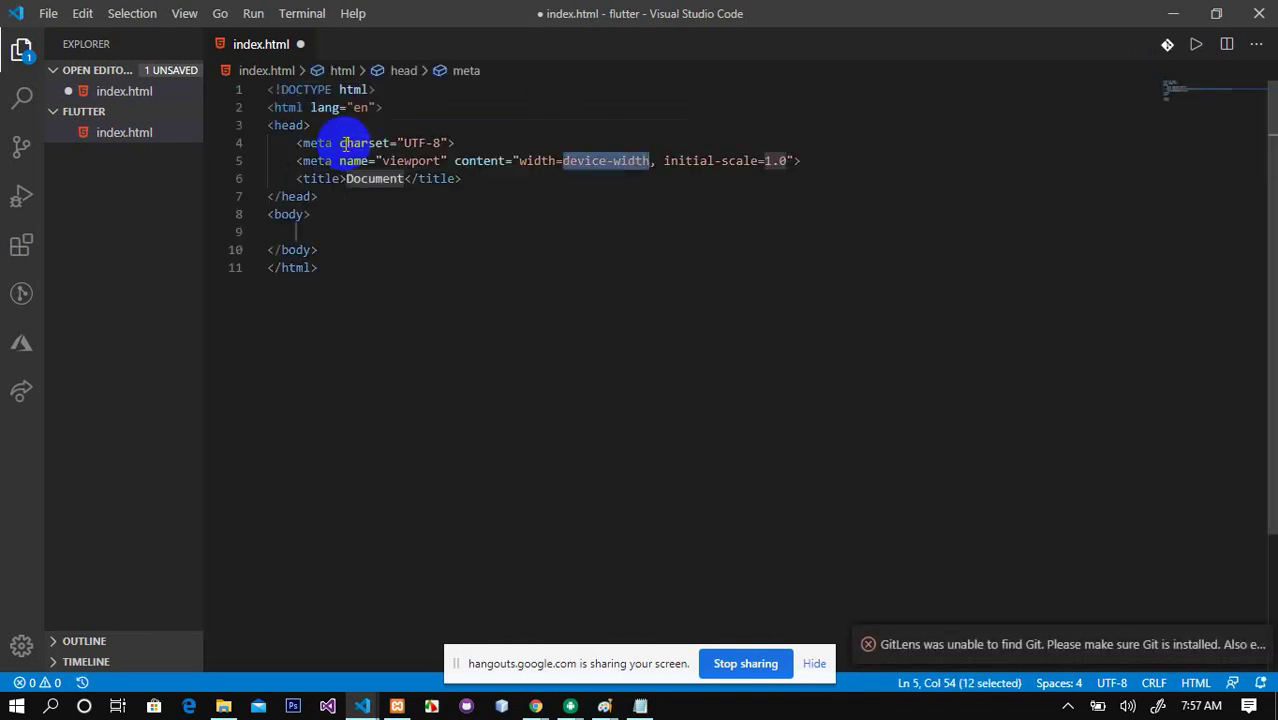
pyautogui.click(331, 233)
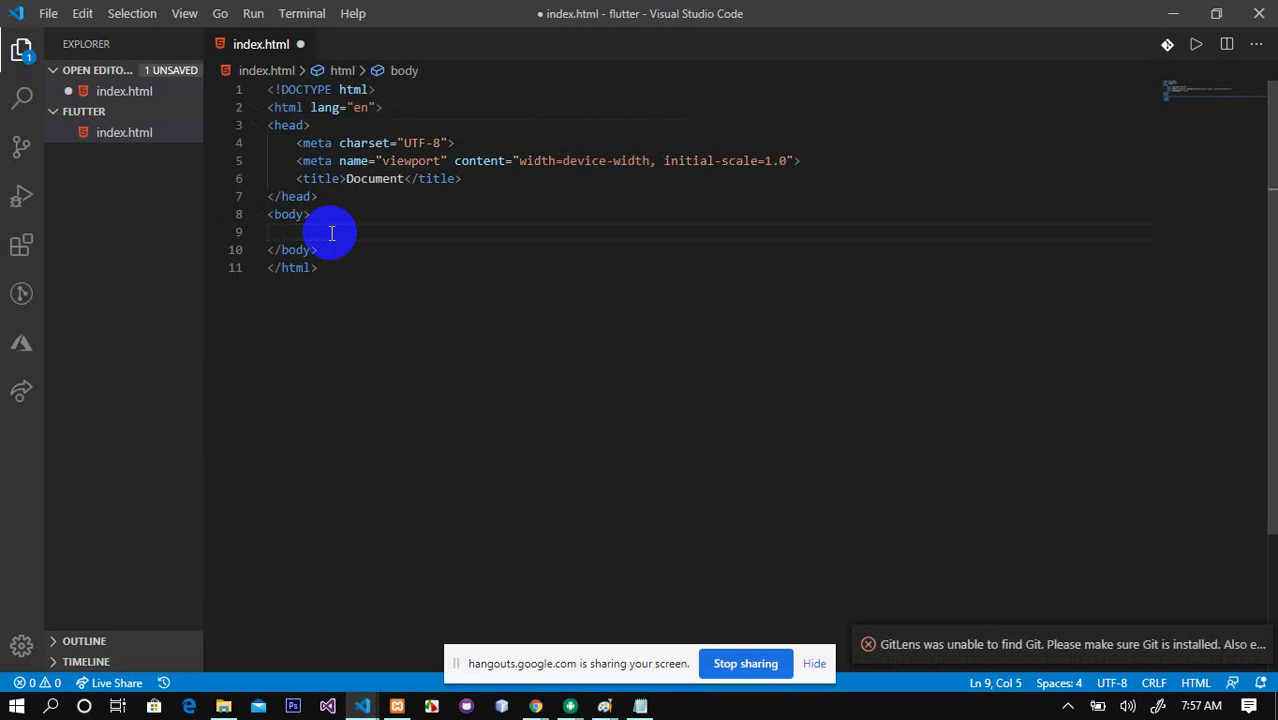
pyautogui.write('h1')
pyautogui.press('Tab')
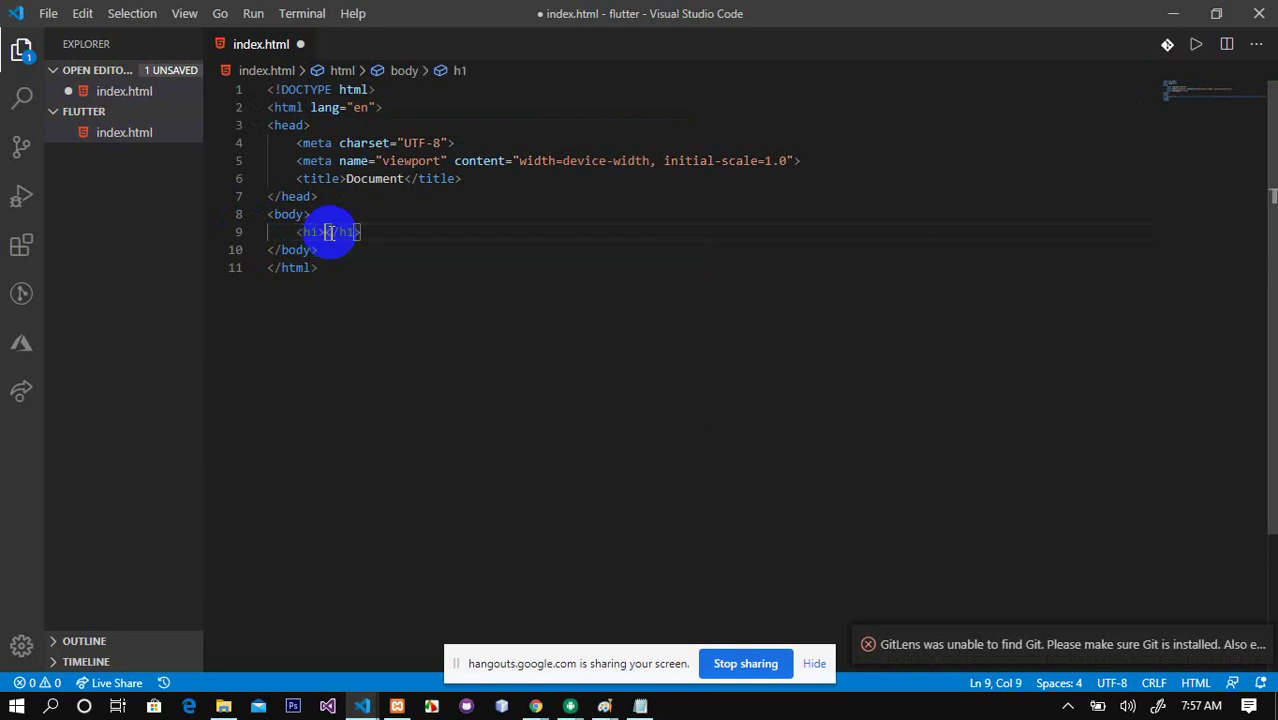
pyautogui.write('Hell')
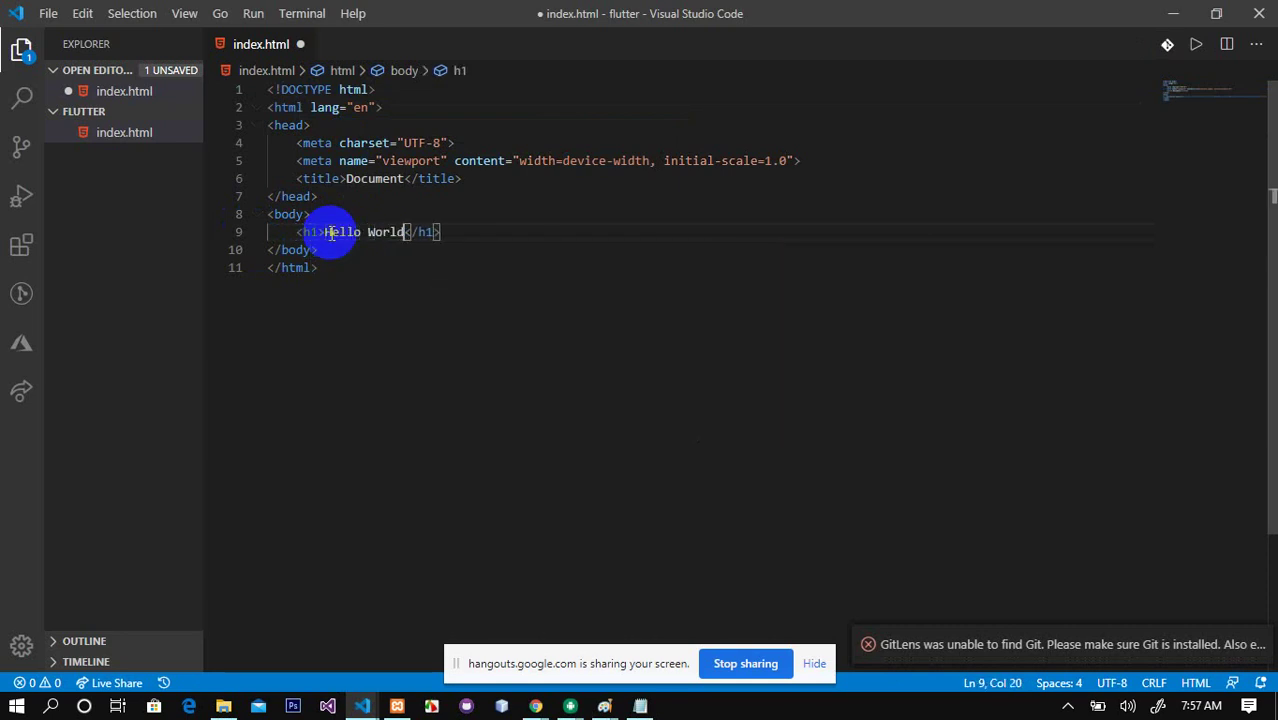
pyautogui.write('o World')
pyautogui.hotkey('ctrl', 's')
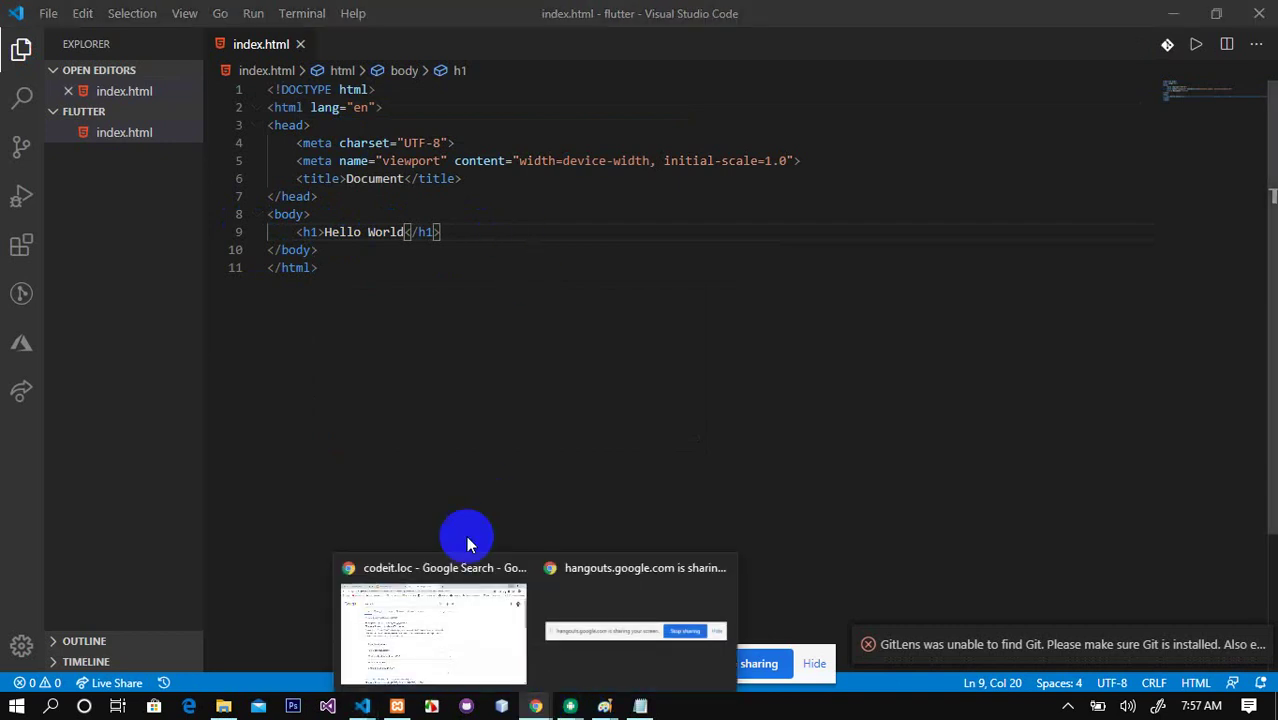
pyautogui.hotkey('alt', 'Tab')
pyautogui.click(530, 47)
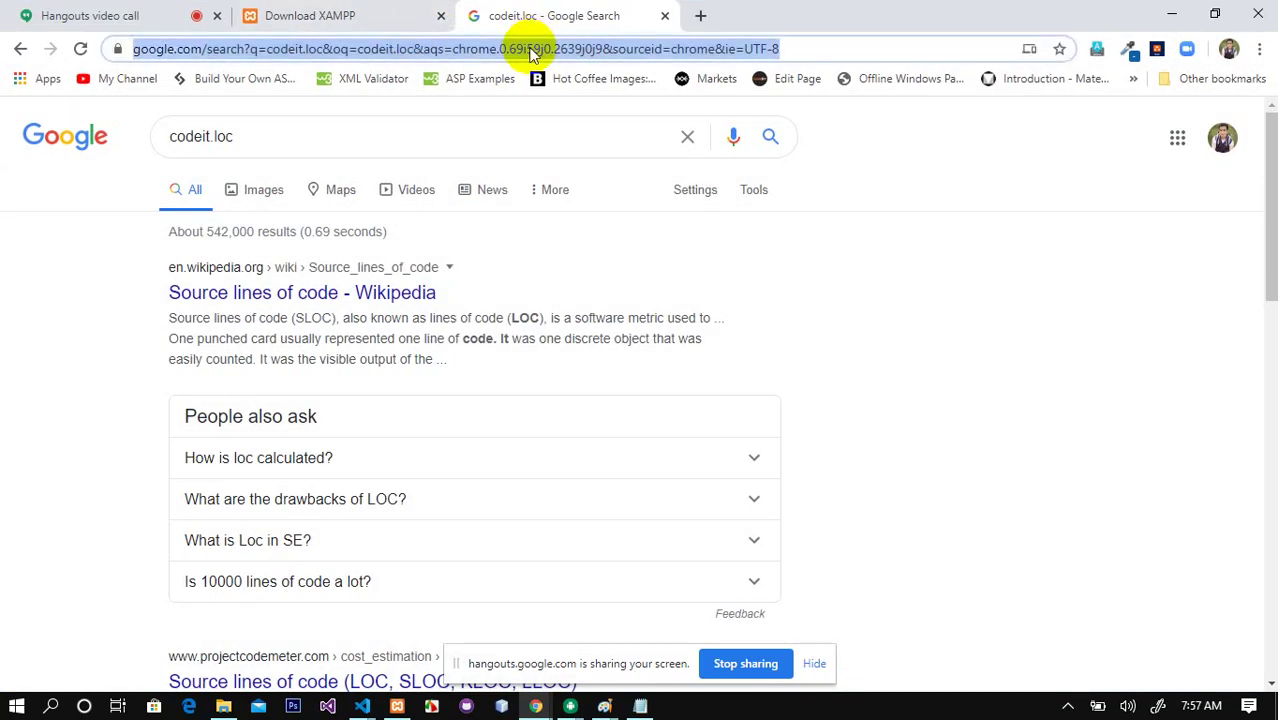
pyautogui.write('codeit.loc')
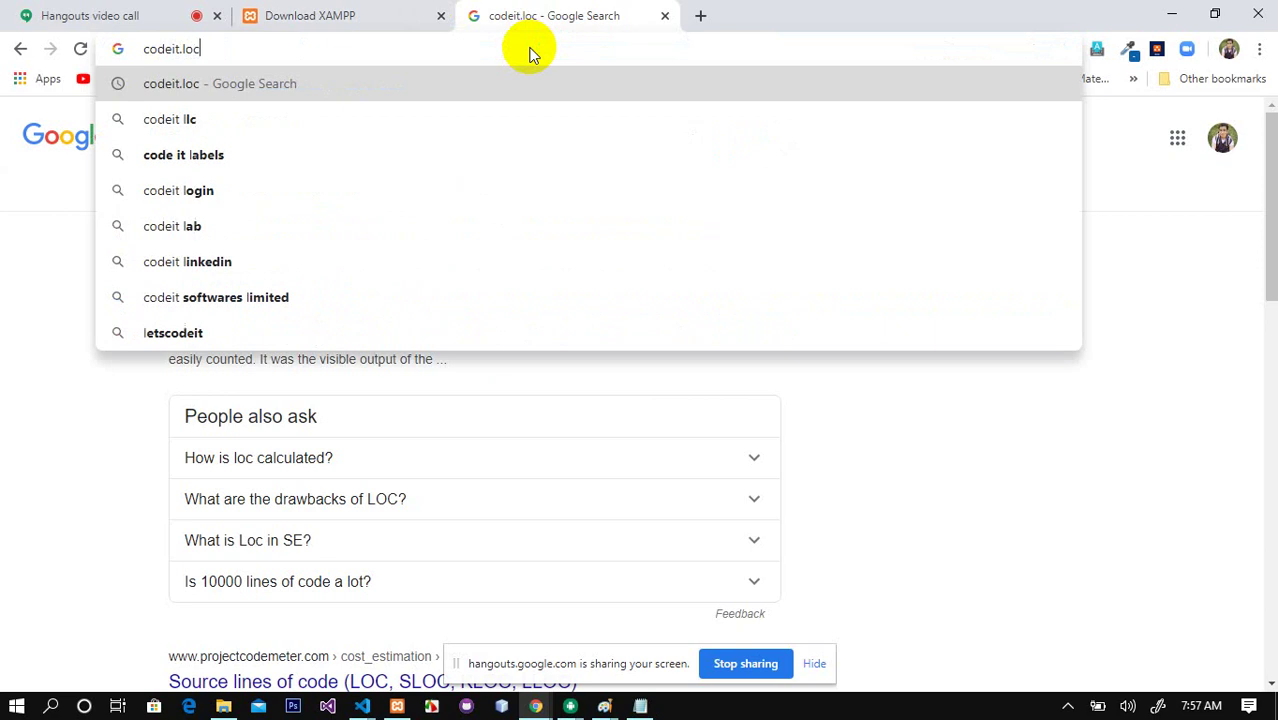
pyautogui.press('Return')
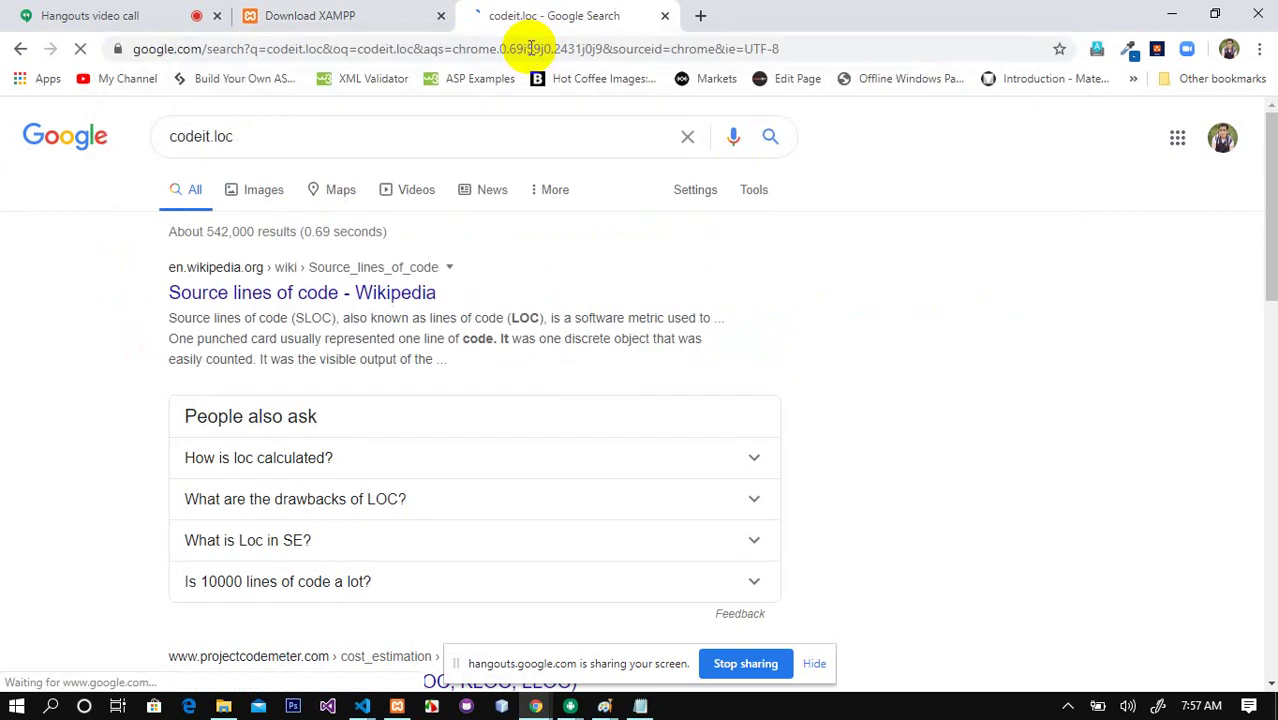
pyautogui.click(632, 50)
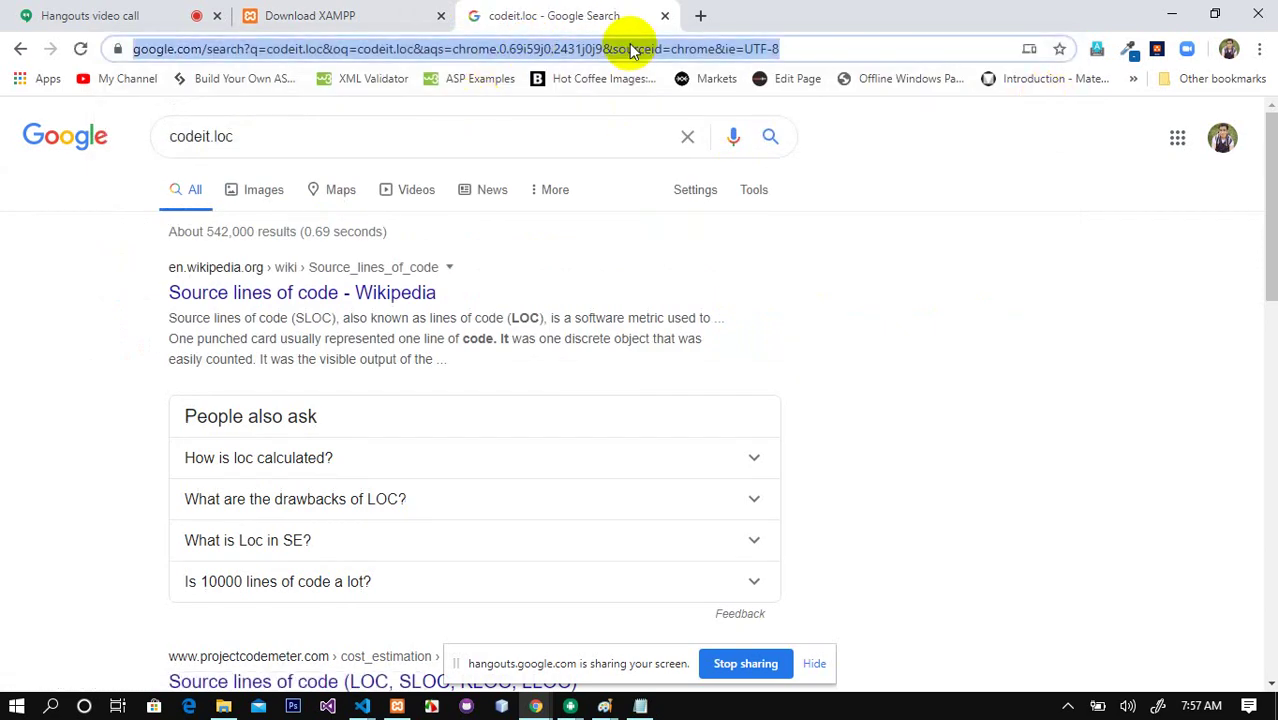
pyautogui.write('www.code')
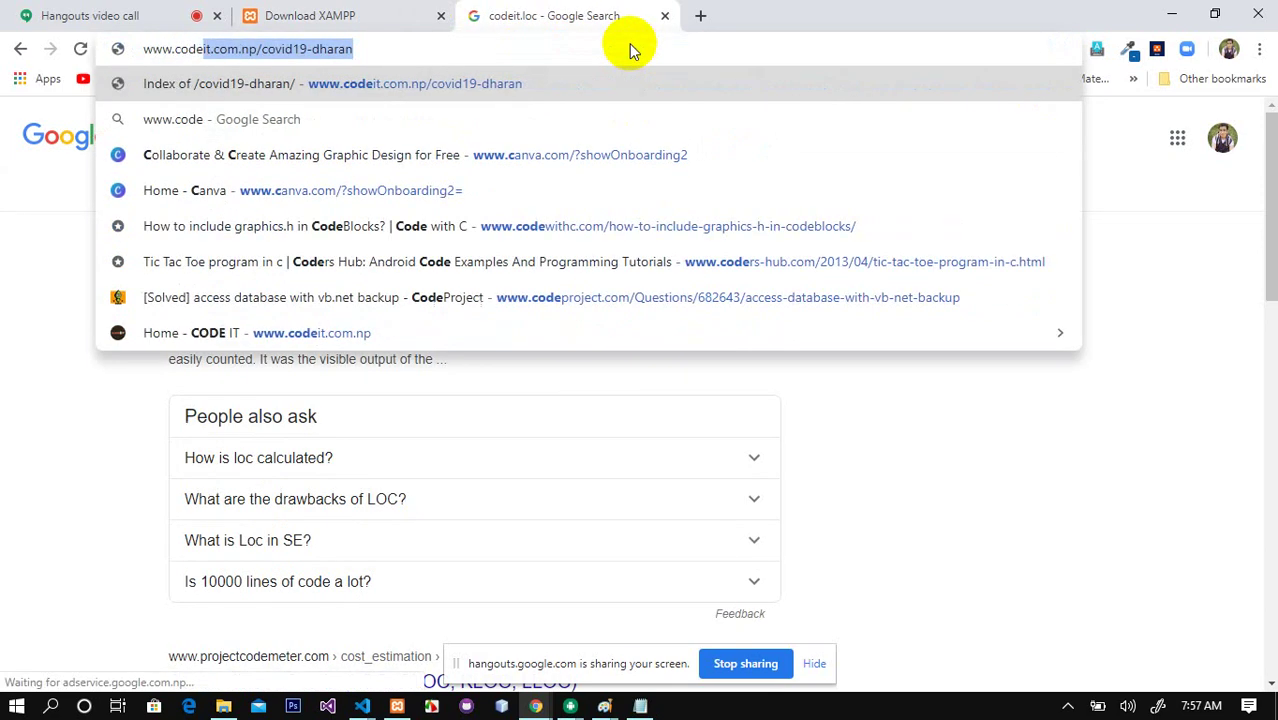
pyautogui.write('it.loc')
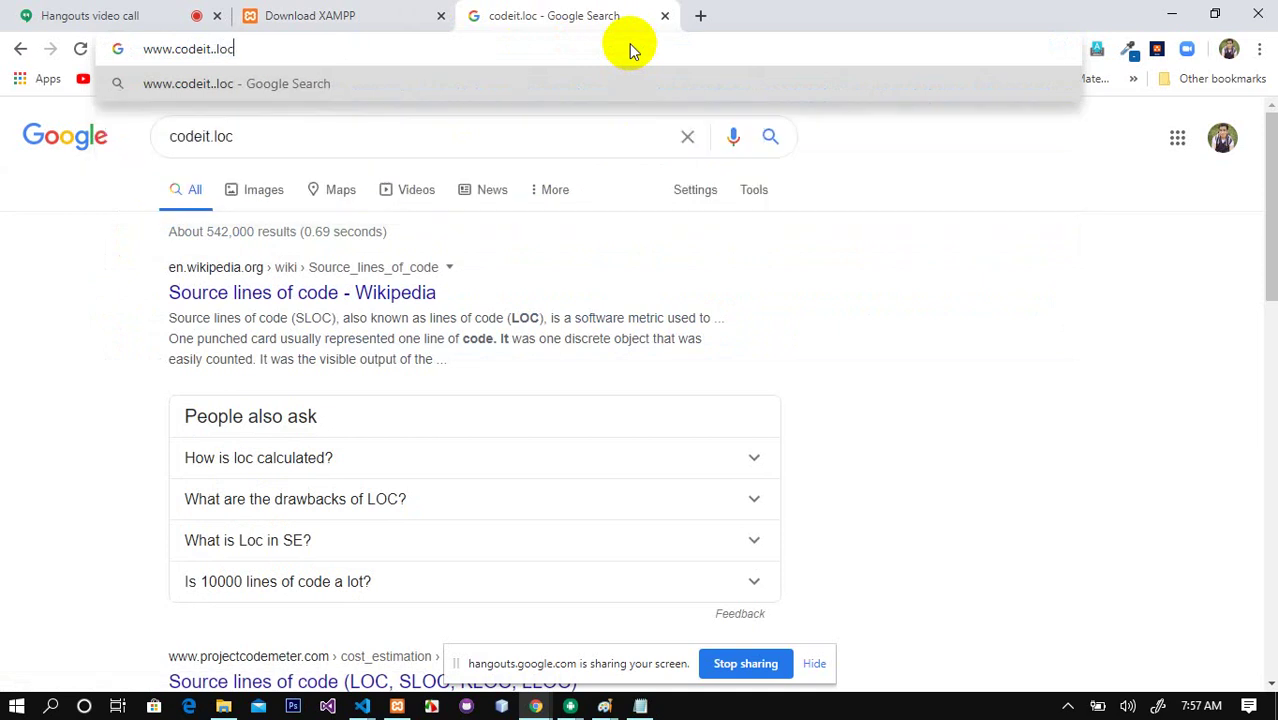
pyautogui.press('Return')
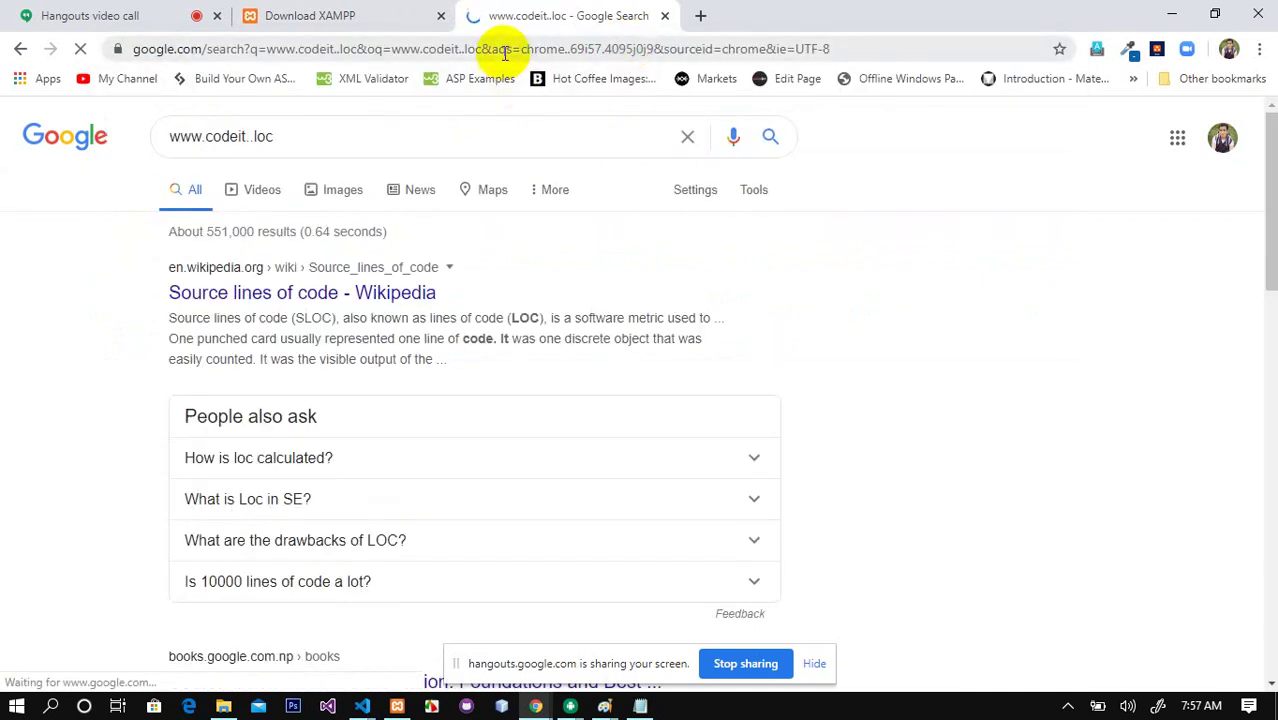
pyautogui.click(505, 49)
pyautogui.write('www.codeit')
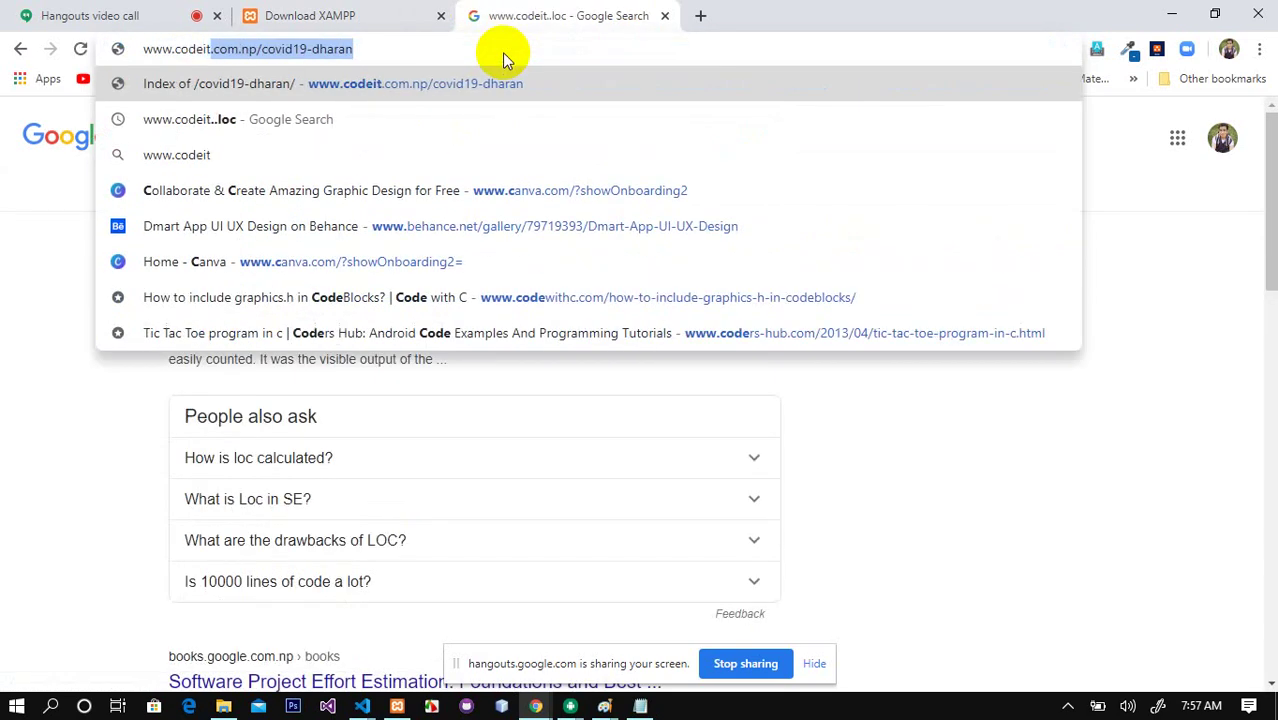
pyautogui.write('.loc')
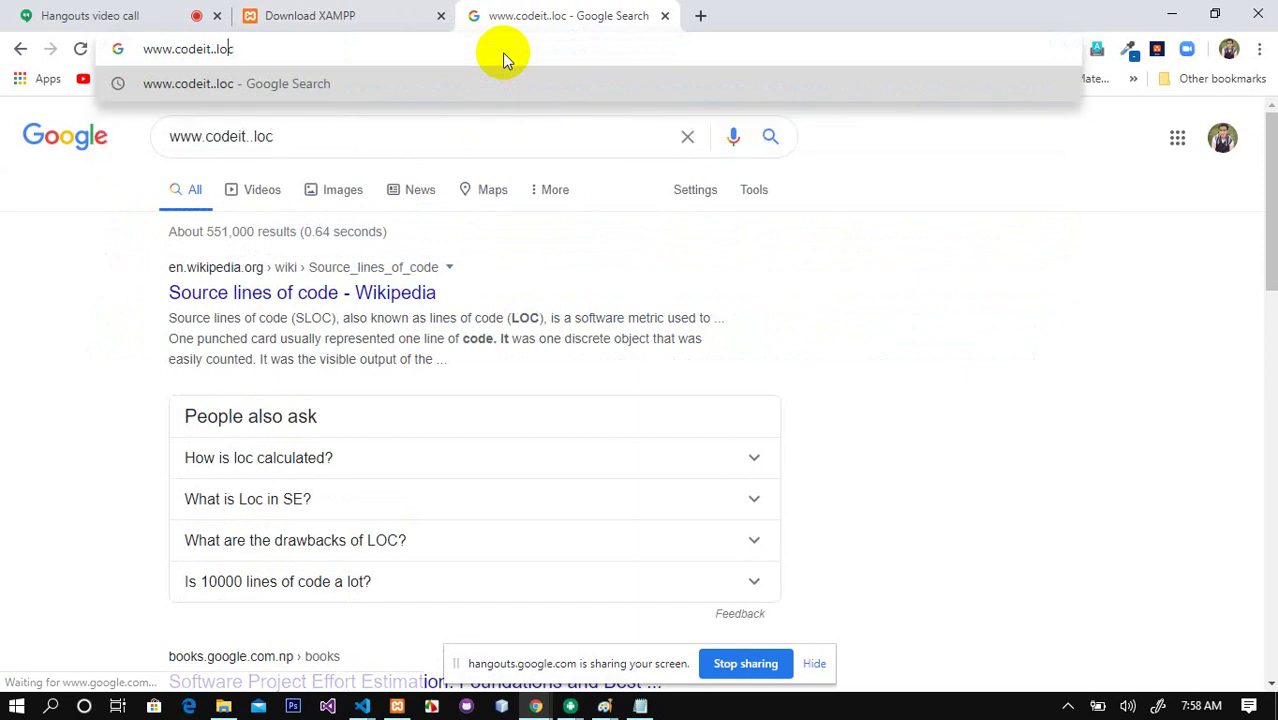
pyautogui.press('Left')
pyautogui.press('Left')
pyautogui.press('Left')
pyautogui.press('BackSpace')
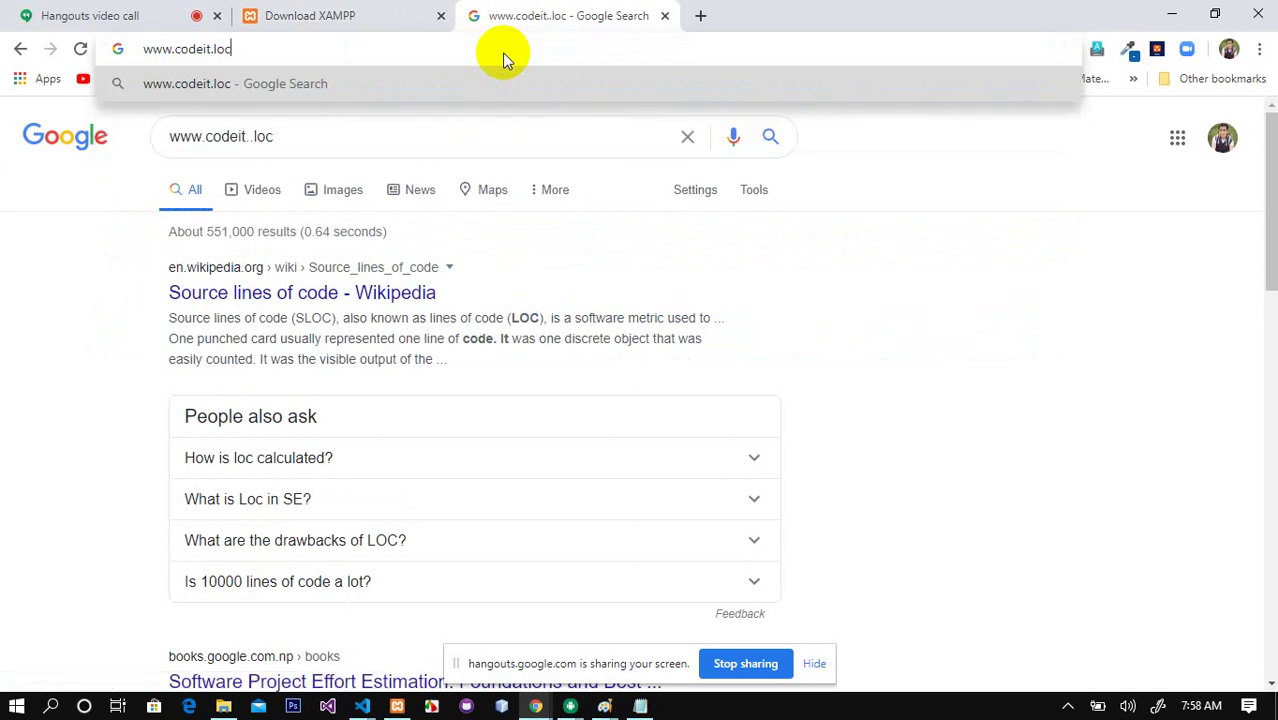
pyautogui.press('Return')
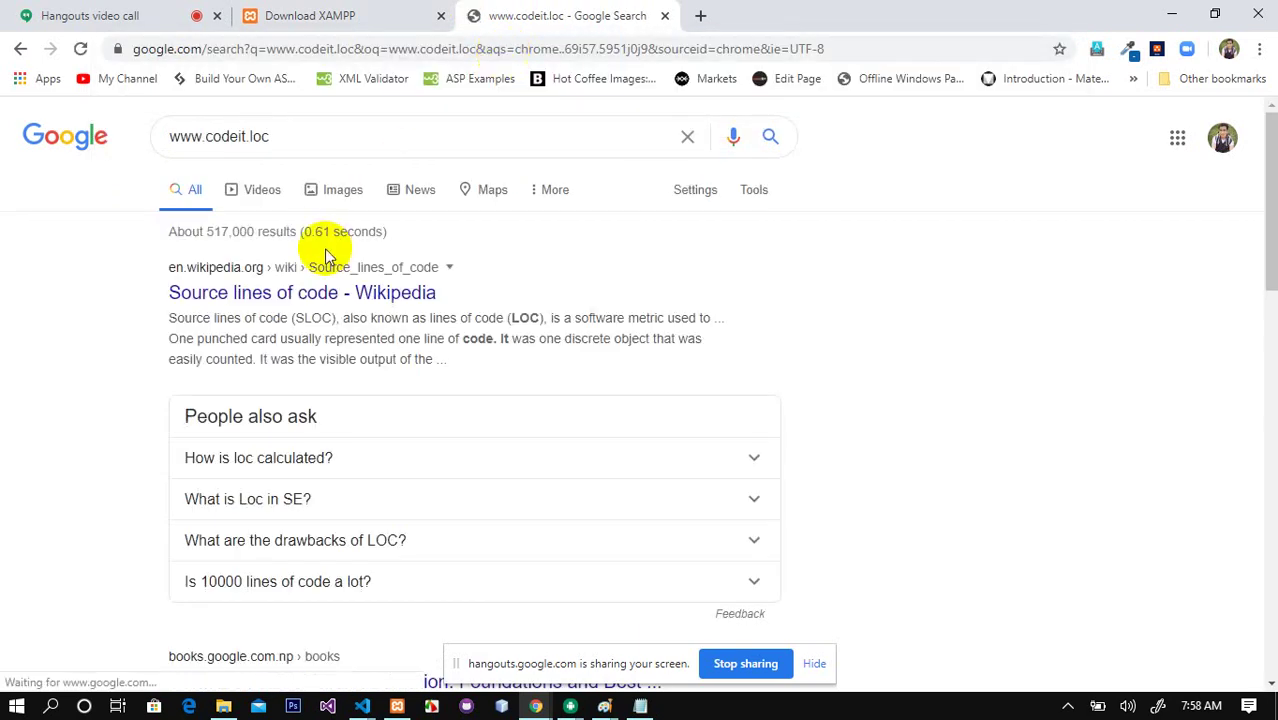
# Step: Correct the second vhost's ServerName from codit.loc to codeit.loc in httpd-vhosts.conf
pyautogui.click(640, 706)
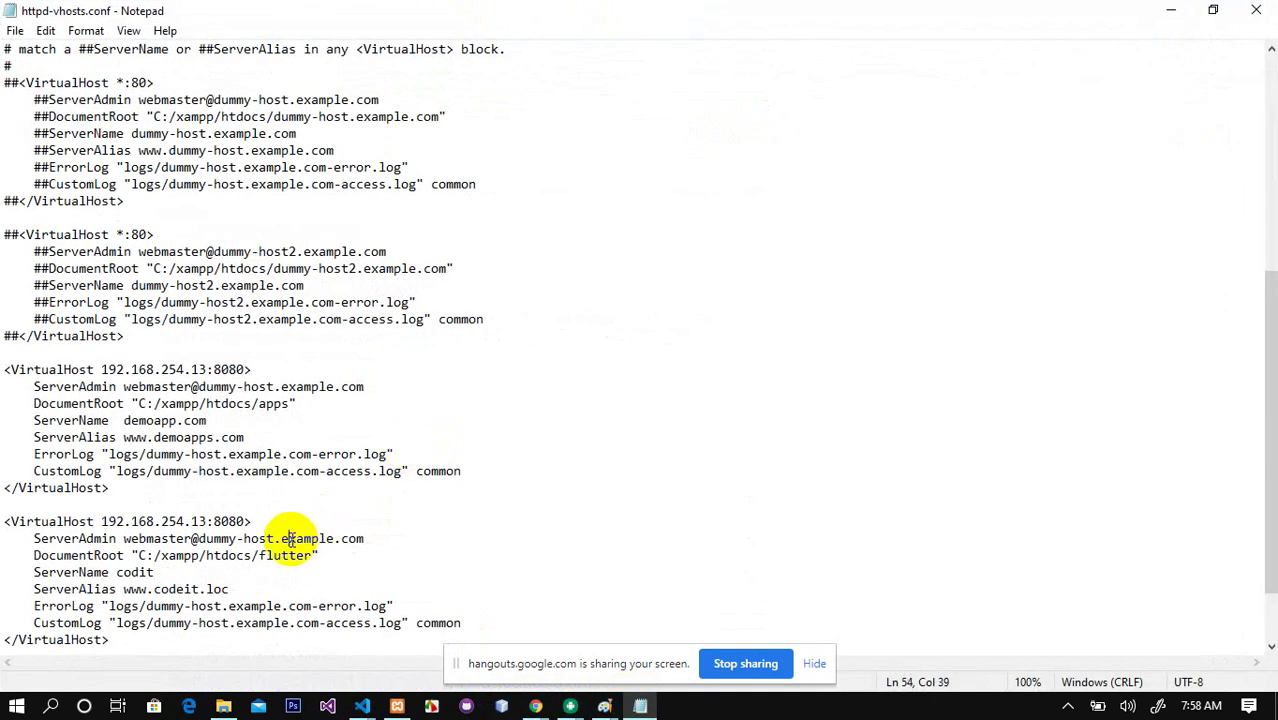
pyautogui.doubleClick(183, 589)
pyautogui.click(131, 573)
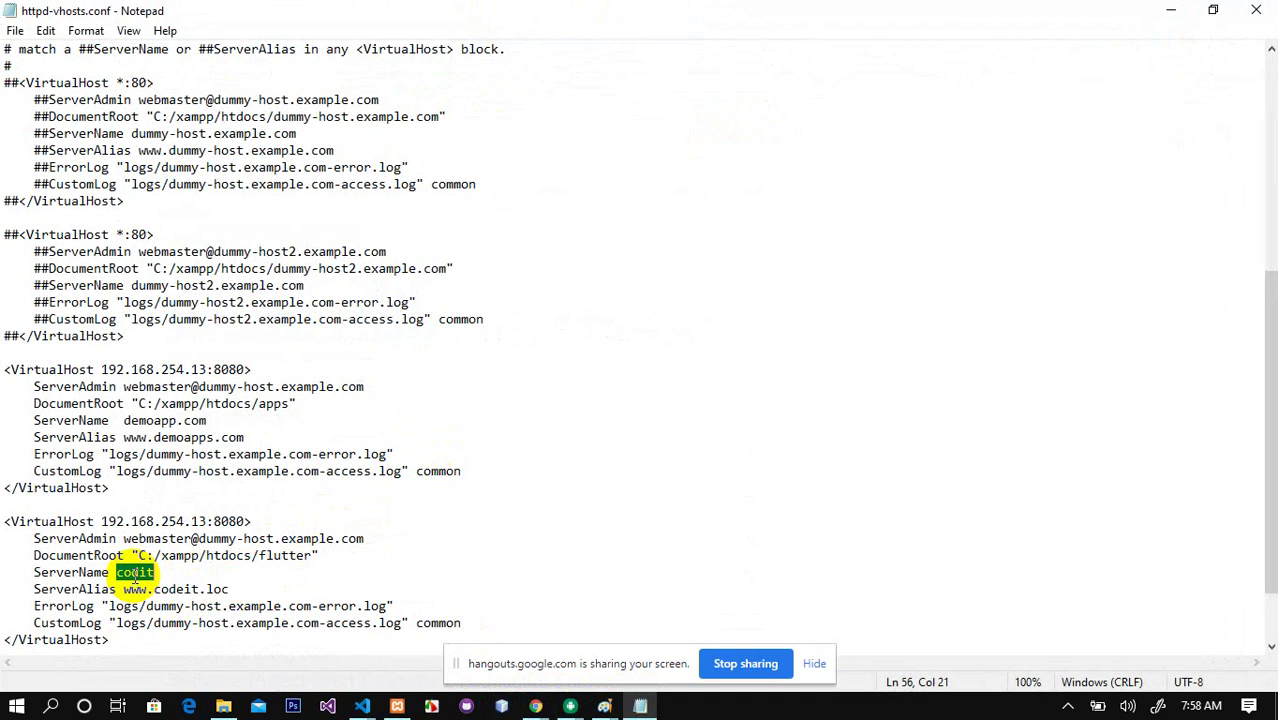
pyautogui.click(177, 577)
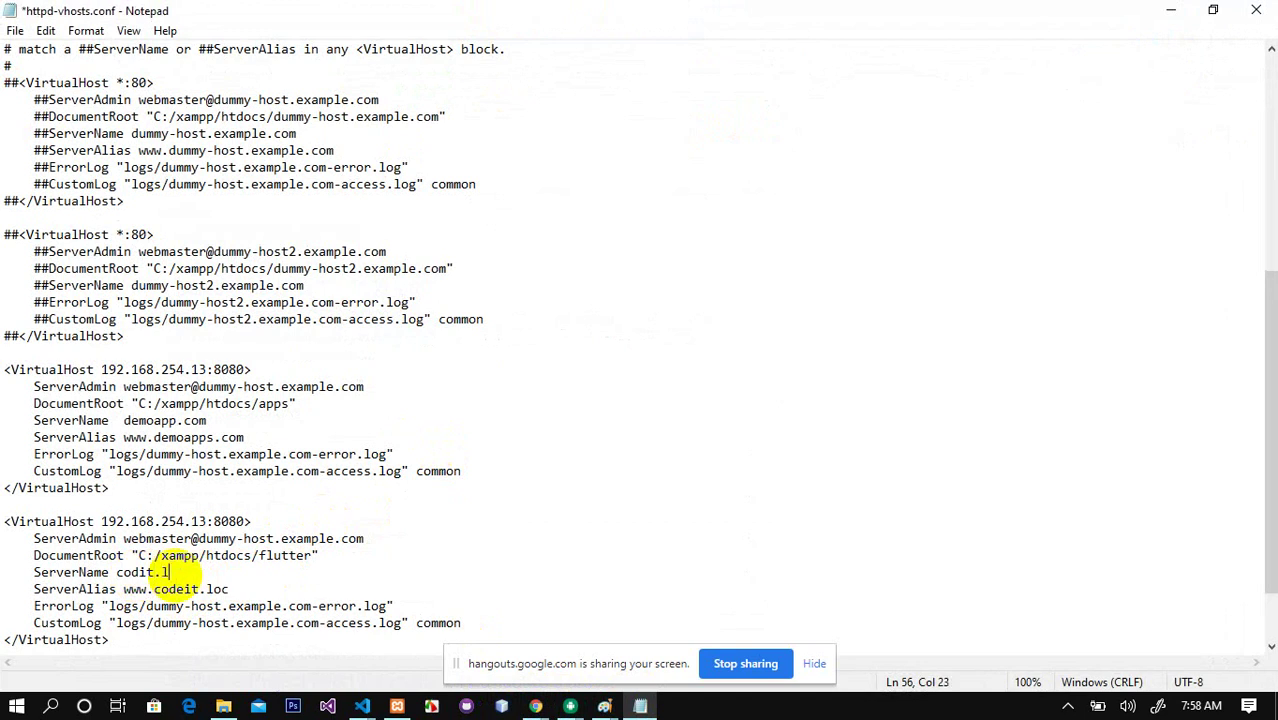
pyautogui.click(376, 507)
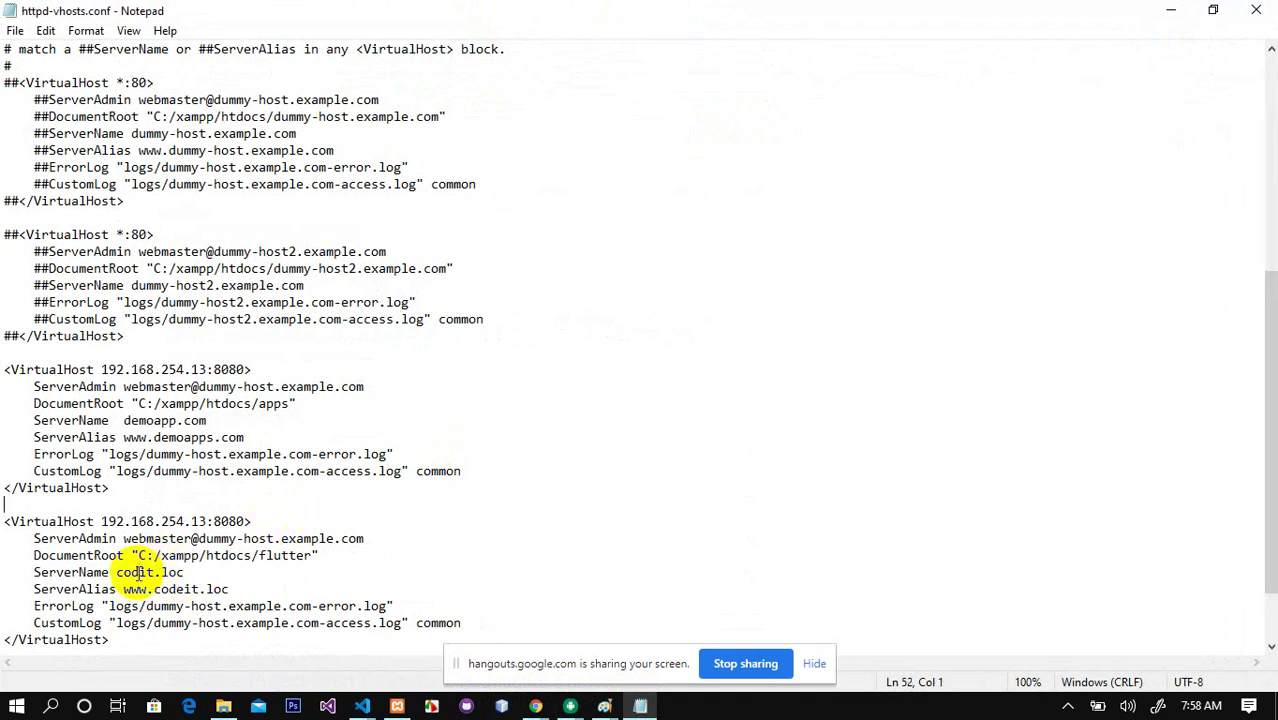
pyautogui.click(139, 573)
pyautogui.write('e')
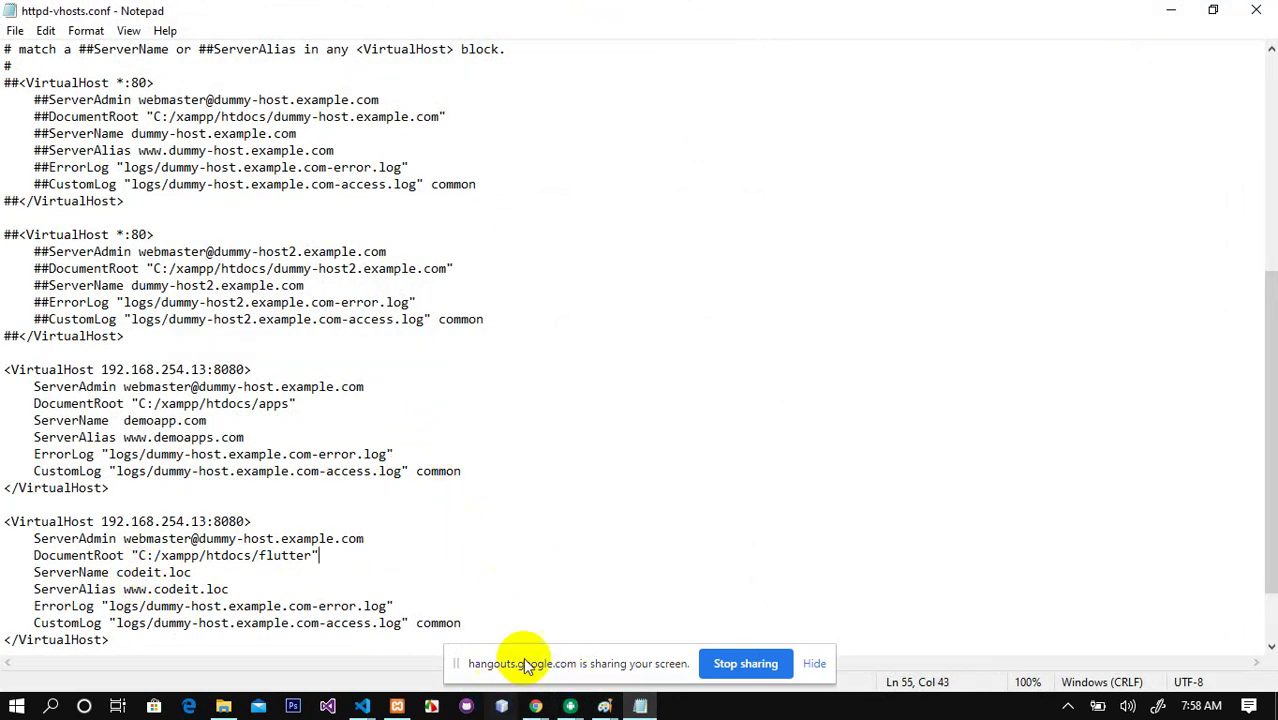
pyautogui.click(399, 707)
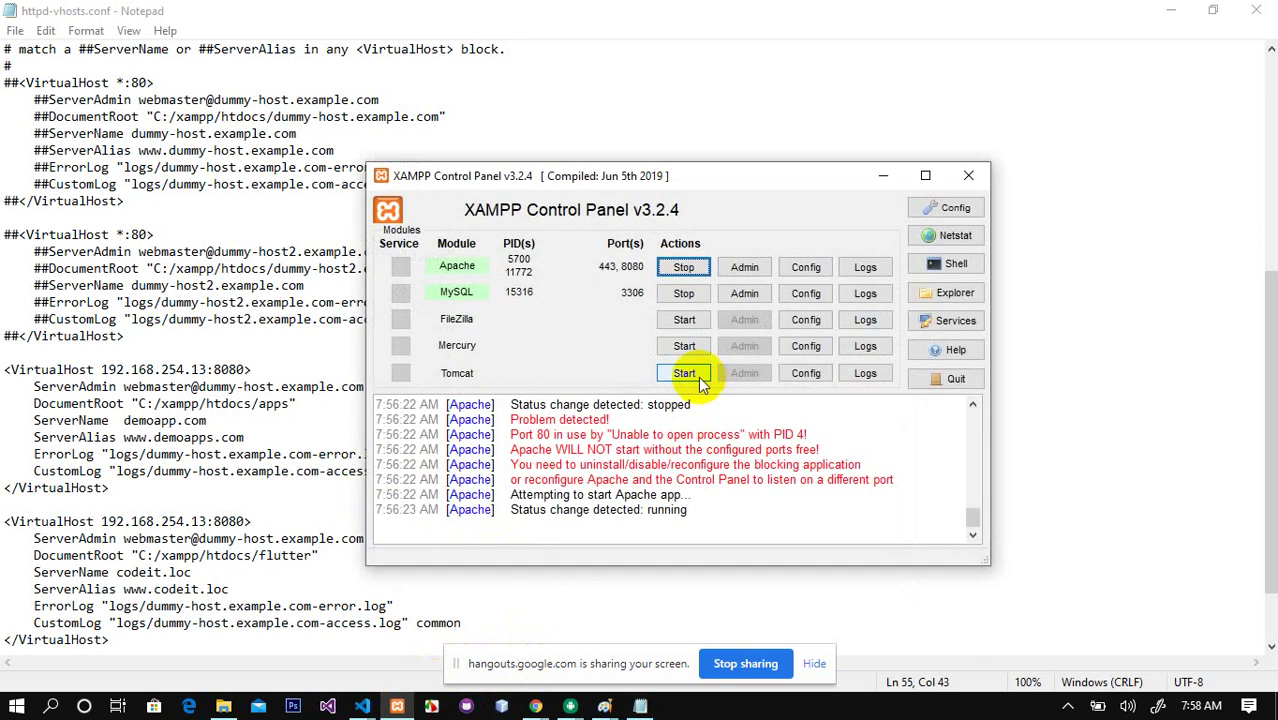
# Step: Stop and start Apache in XAMPP Control Panel, then minimize the panel
pyautogui.click(683, 267)
pyautogui.click(667, 270)
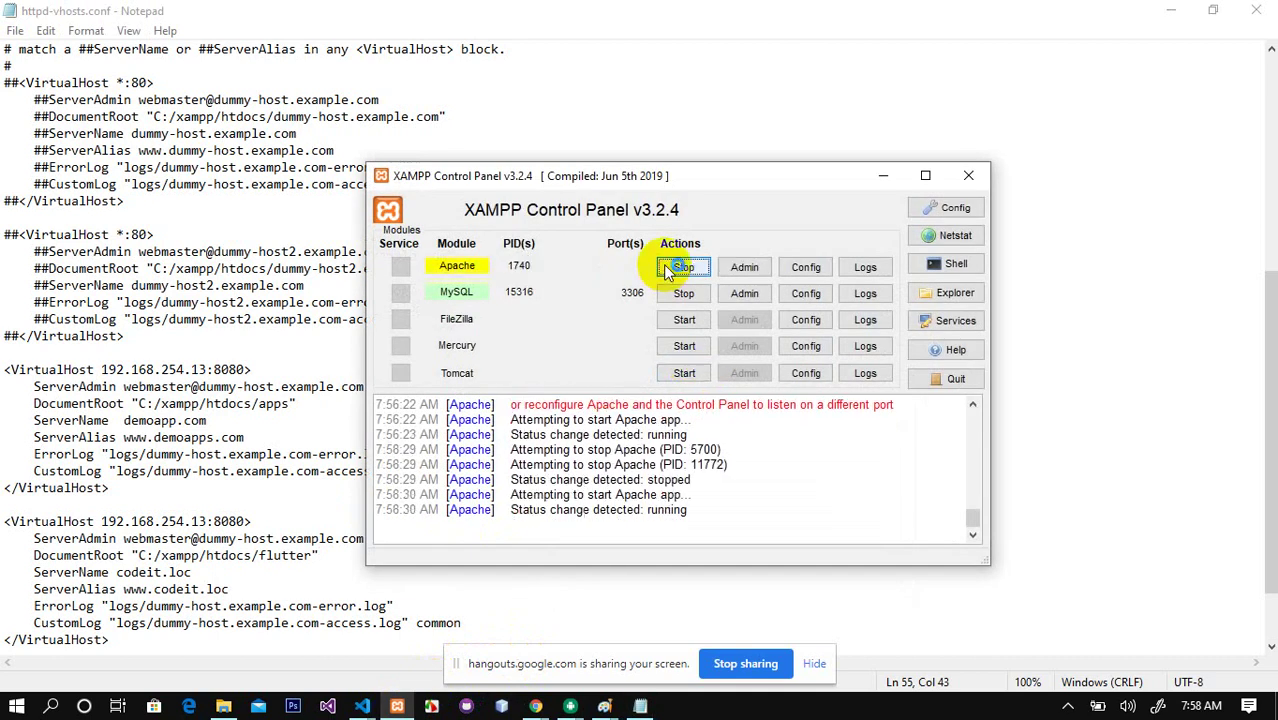
pyautogui.click(886, 178)
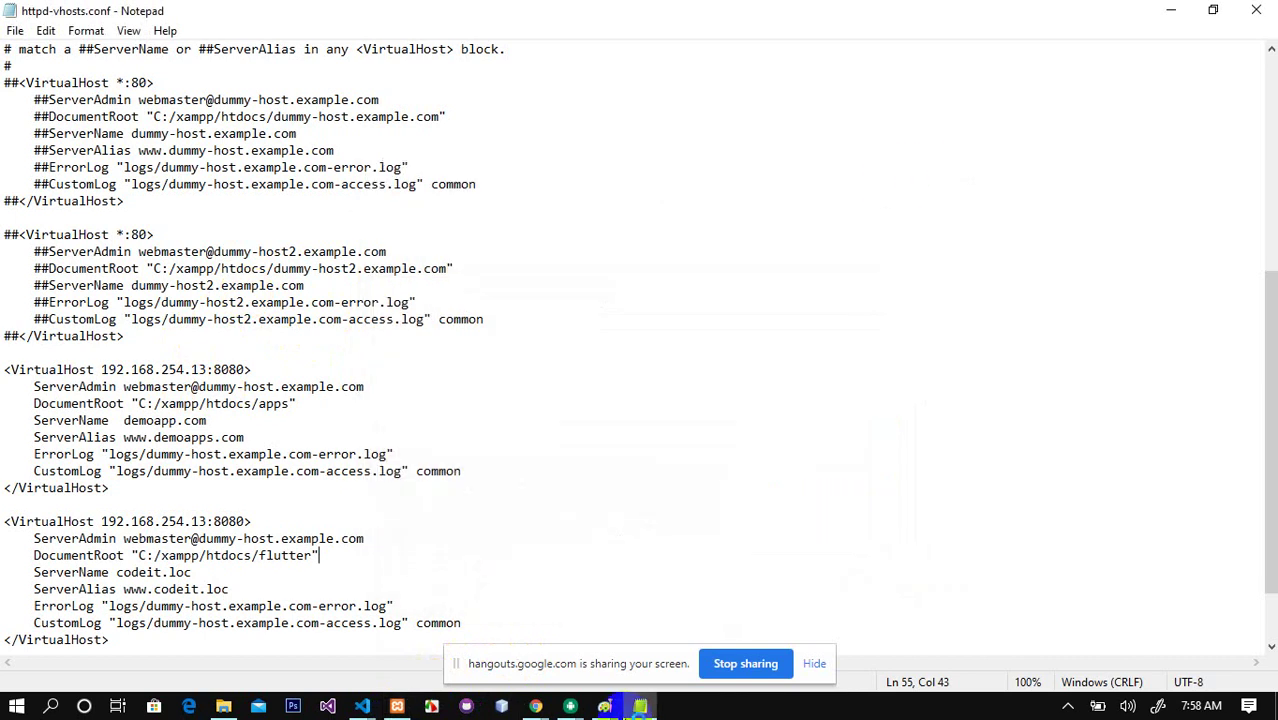
# Step: Back in Chrome, load codeit.loc from the address bar
pyautogui.click(536, 706)
pyautogui.click(515, 670)
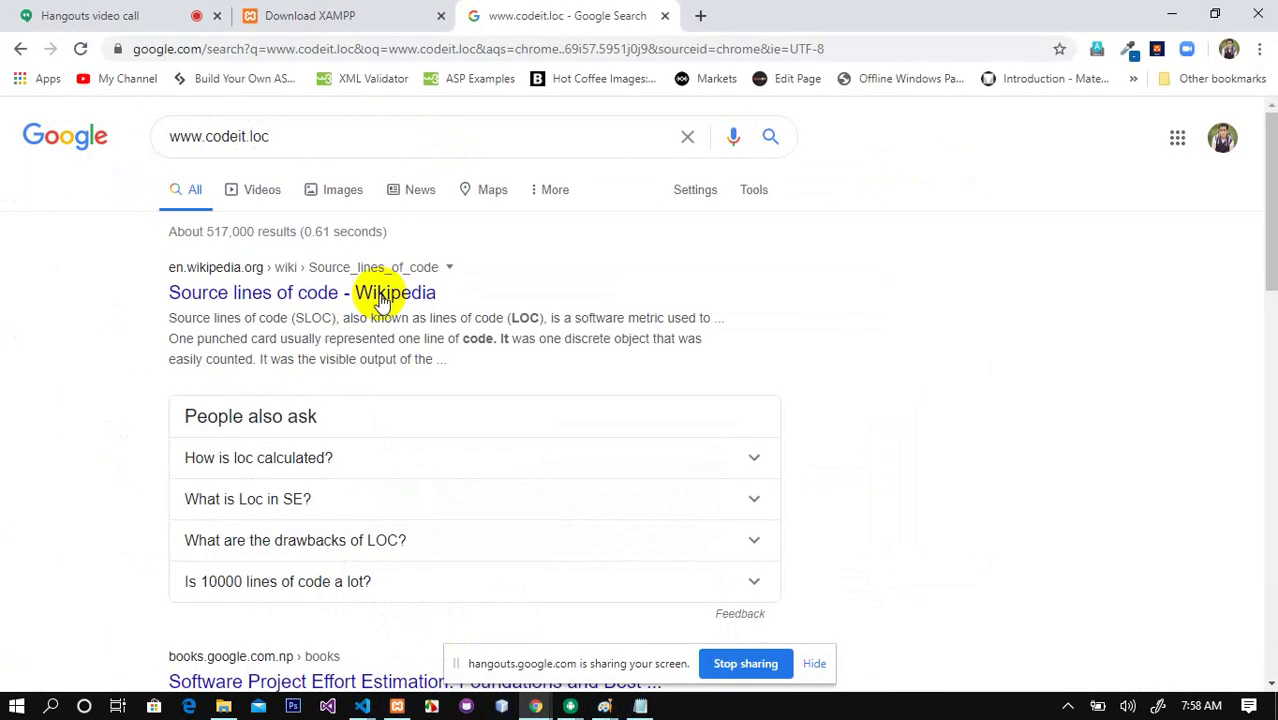
pyautogui.click(333, 52)
pyautogui.write('codeit.loc')
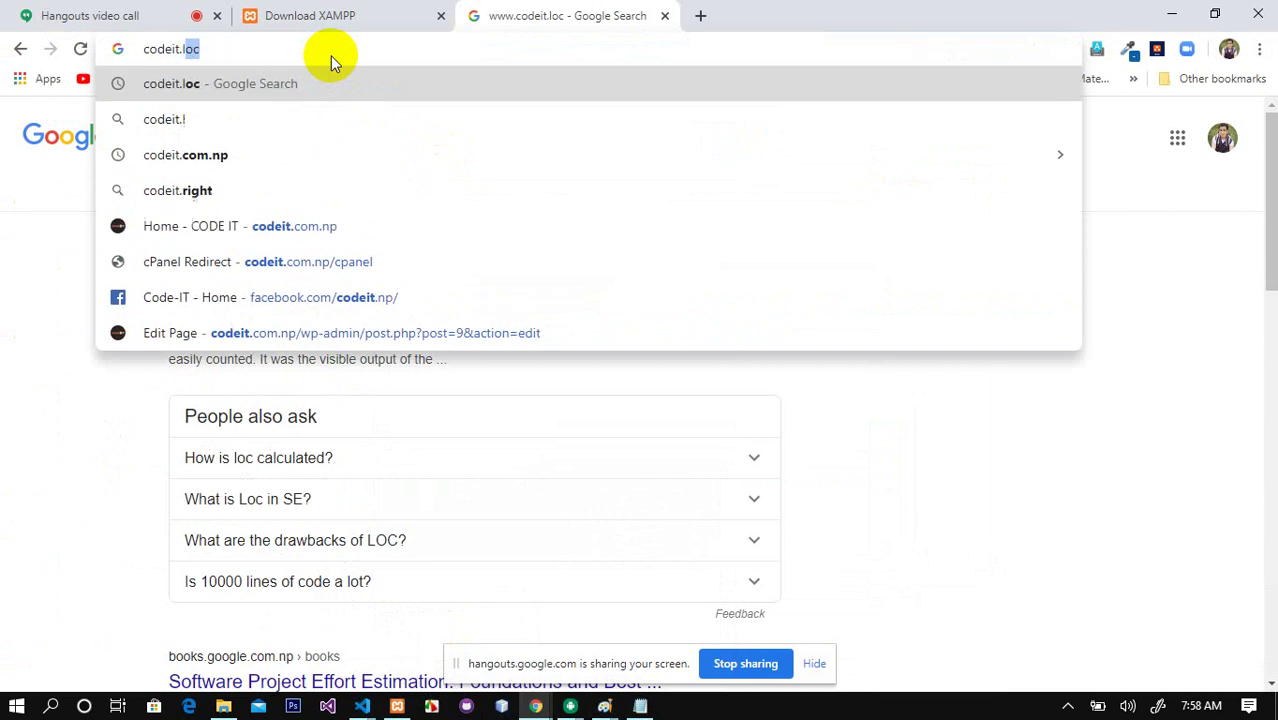
pyautogui.press('Return')
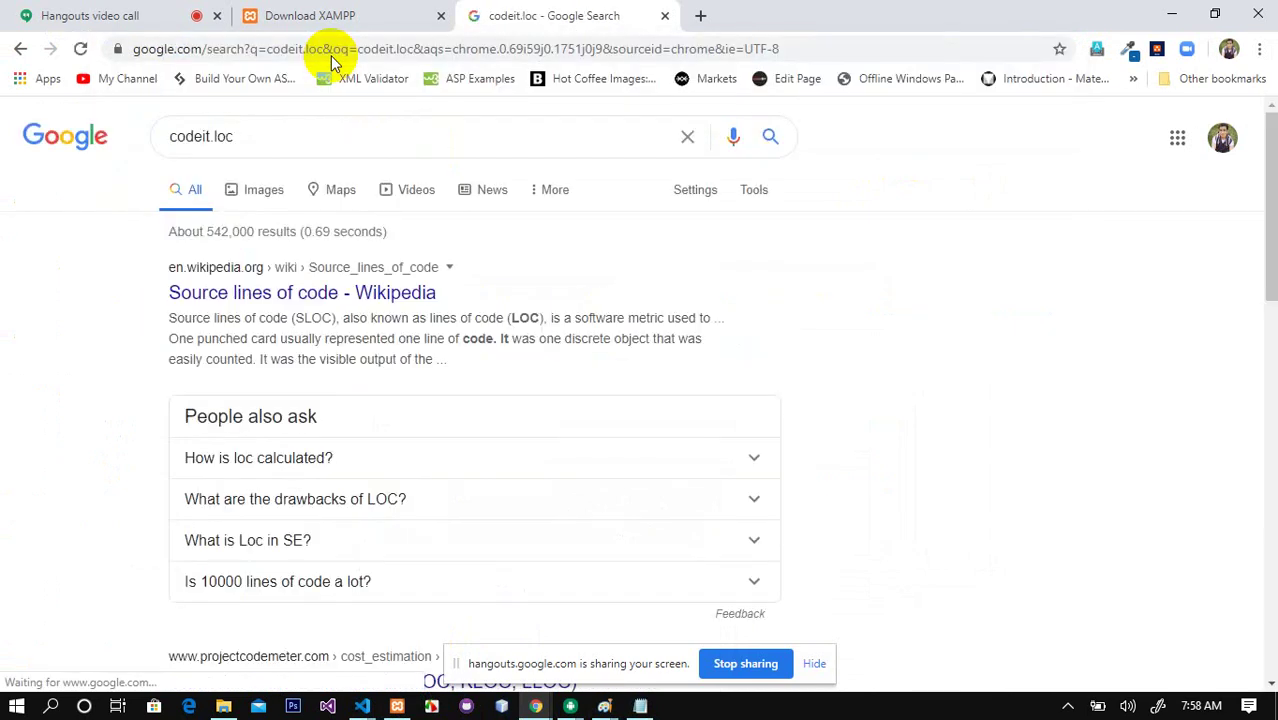
# Step: Request 192.168.254.13:8080, then close the search tab and re-maximize the window
pyautogui.click(656, 51)
pyautogui.write('192.168.254.13:8080')
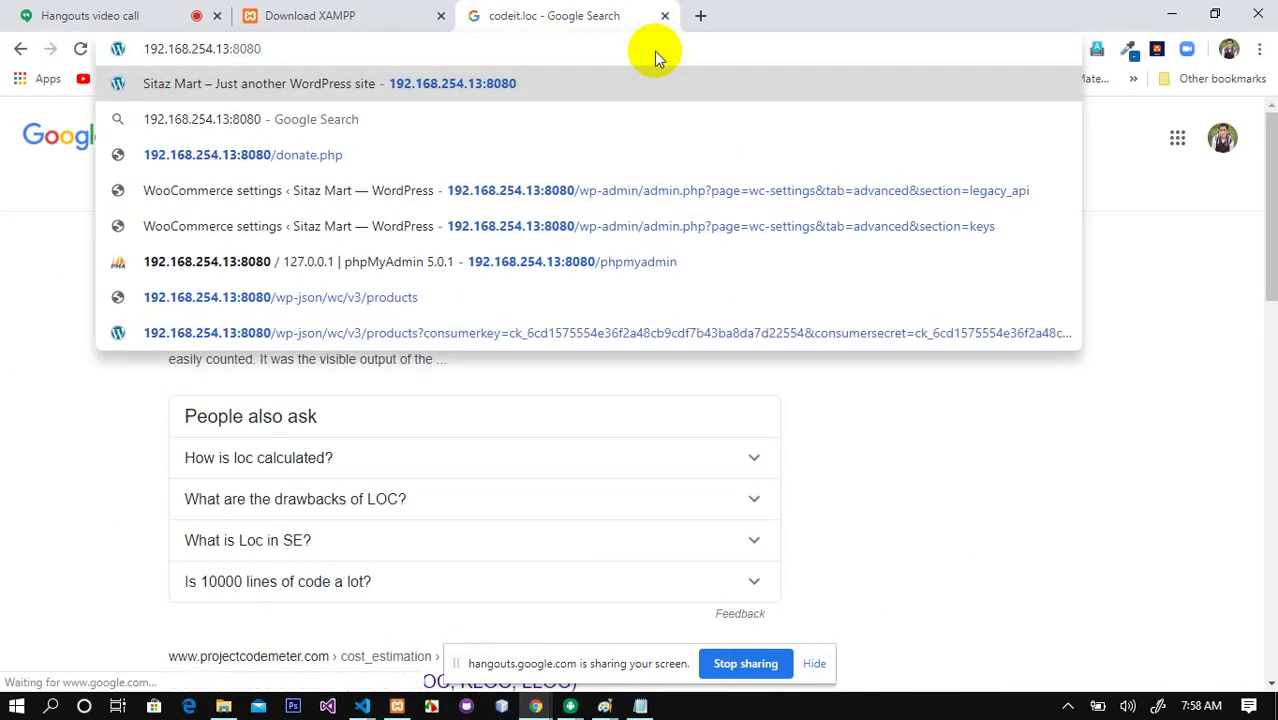
pyautogui.press('Return')
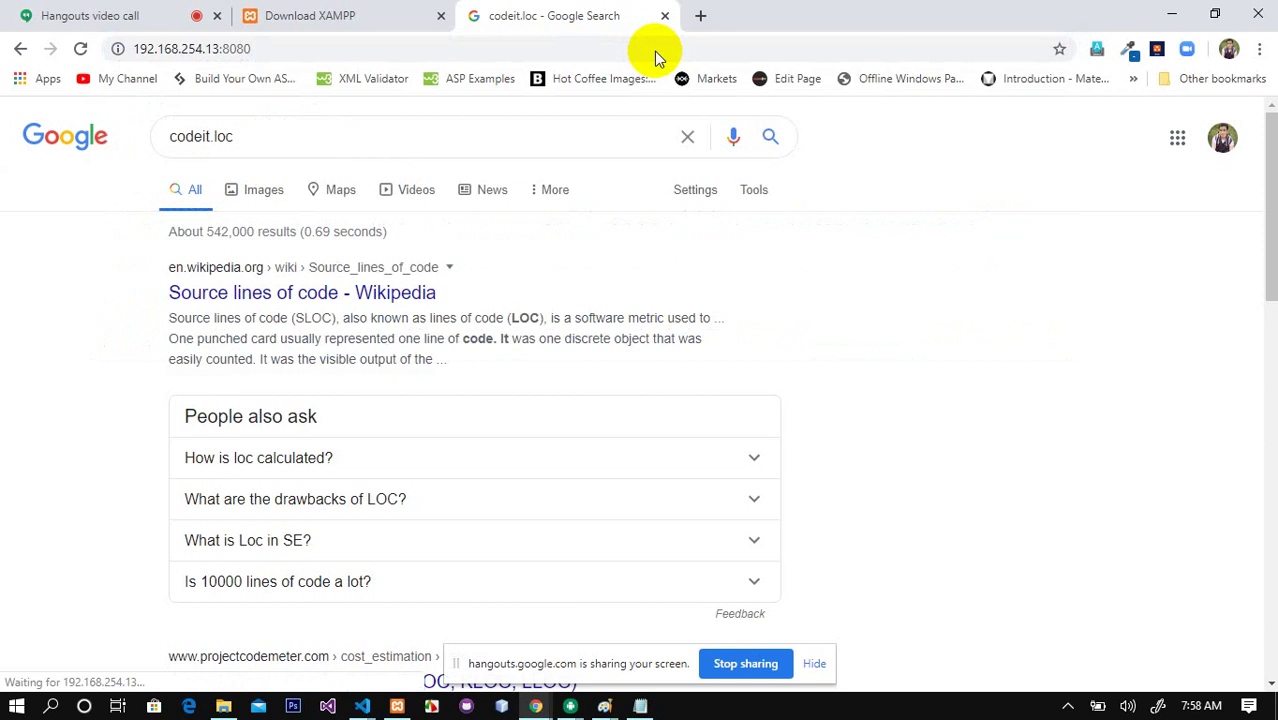
pyautogui.click(503, 42)
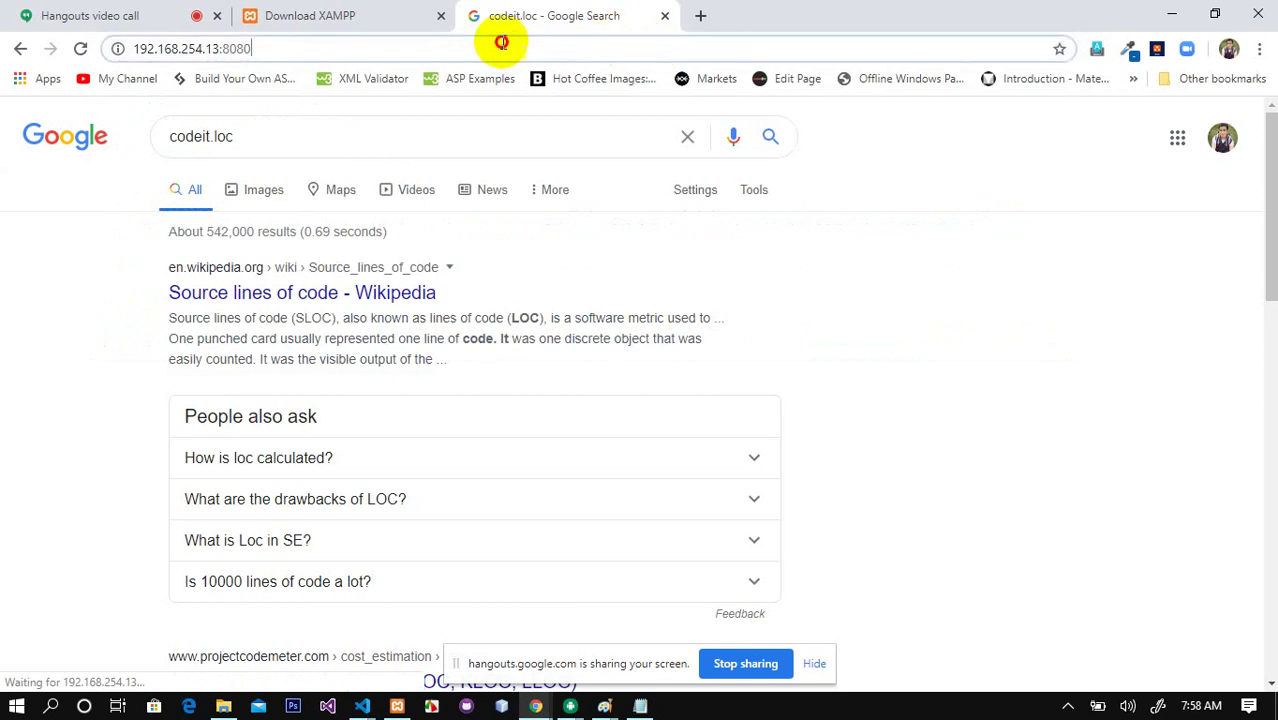
pyautogui.click(665, 16)
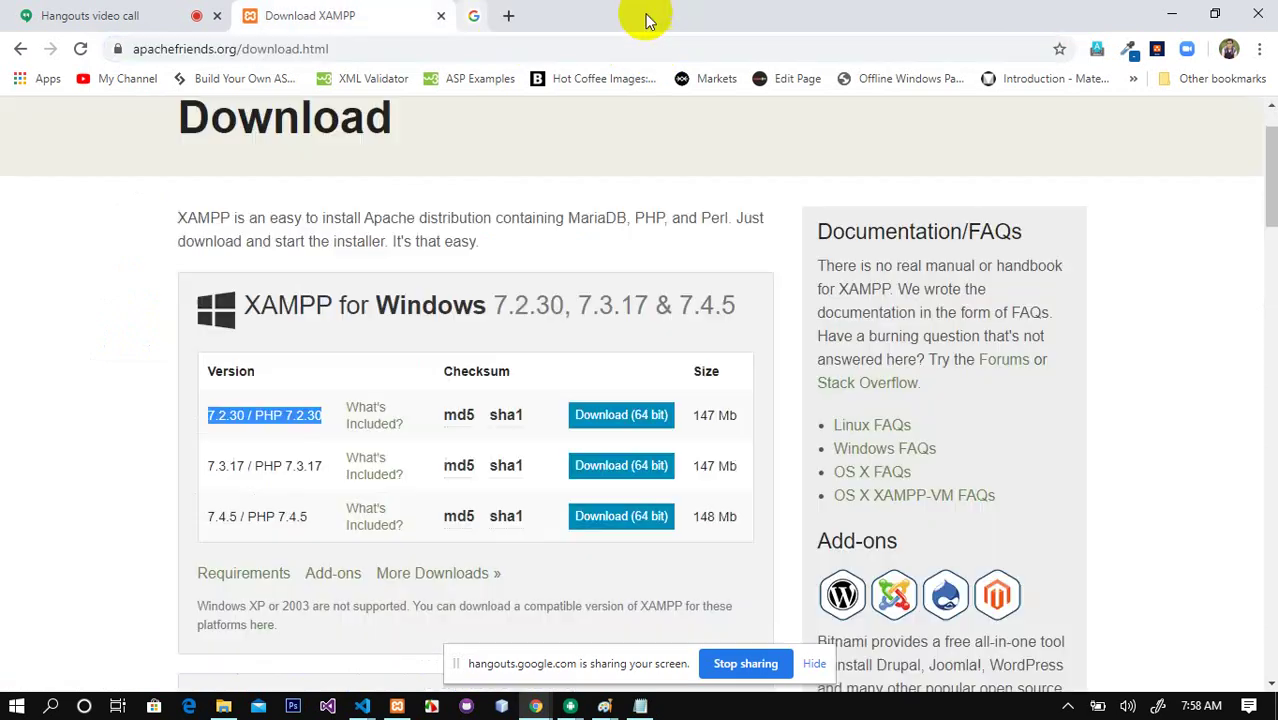
pyautogui.doubleClick(488, 14)
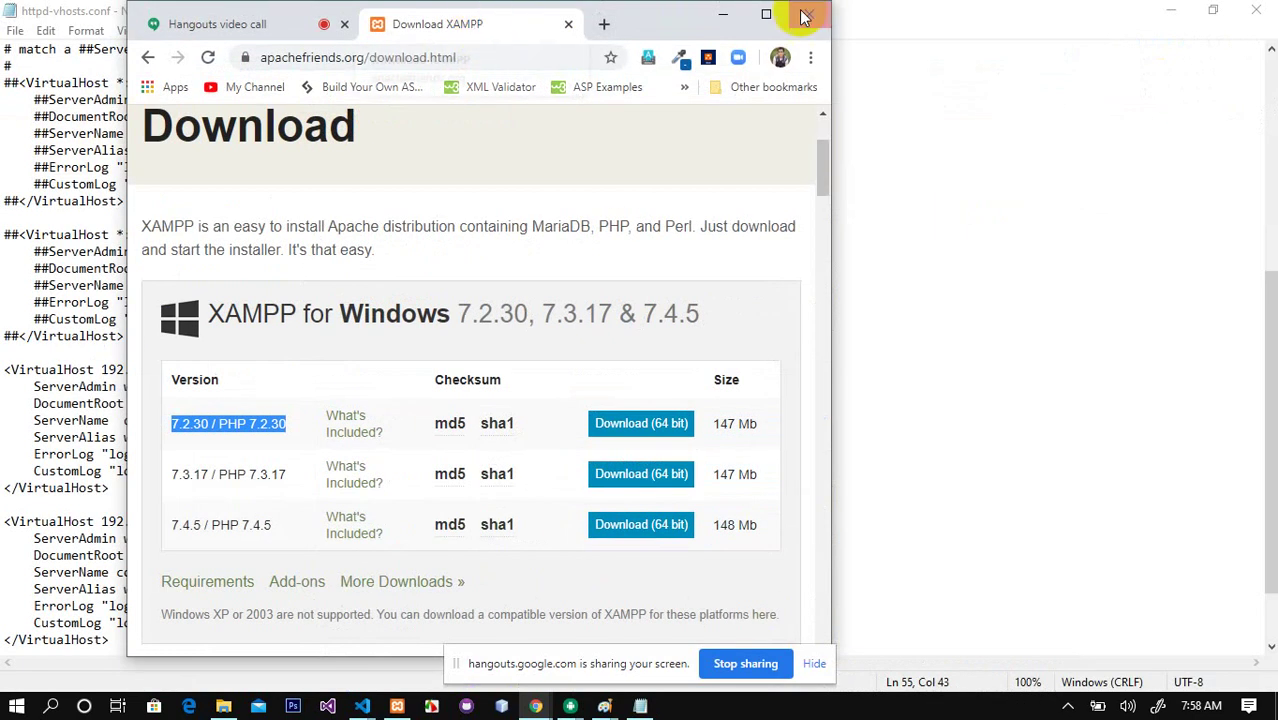
pyautogui.click(766, 18)
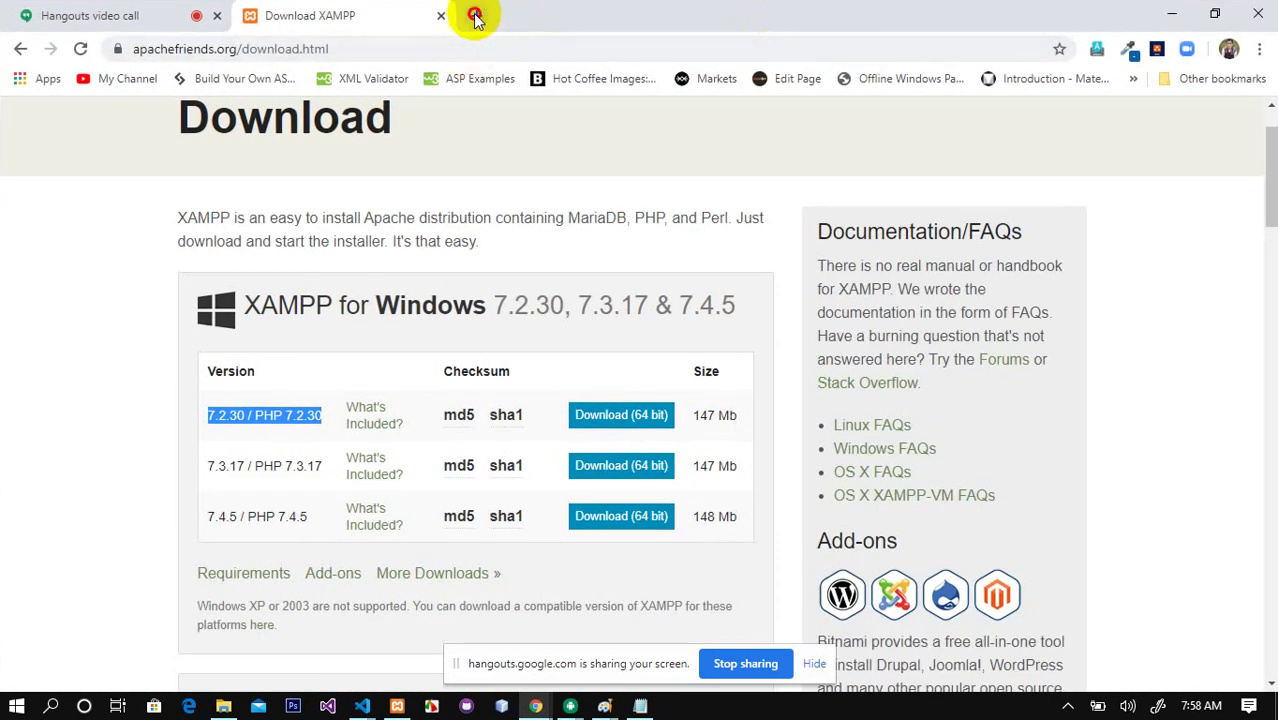
# Step: Load codeit.loc:8080 in a new tab, bringing up the Hello World page
pyautogui.click(470, 15)
pyautogui.write('codeit.com.np/')
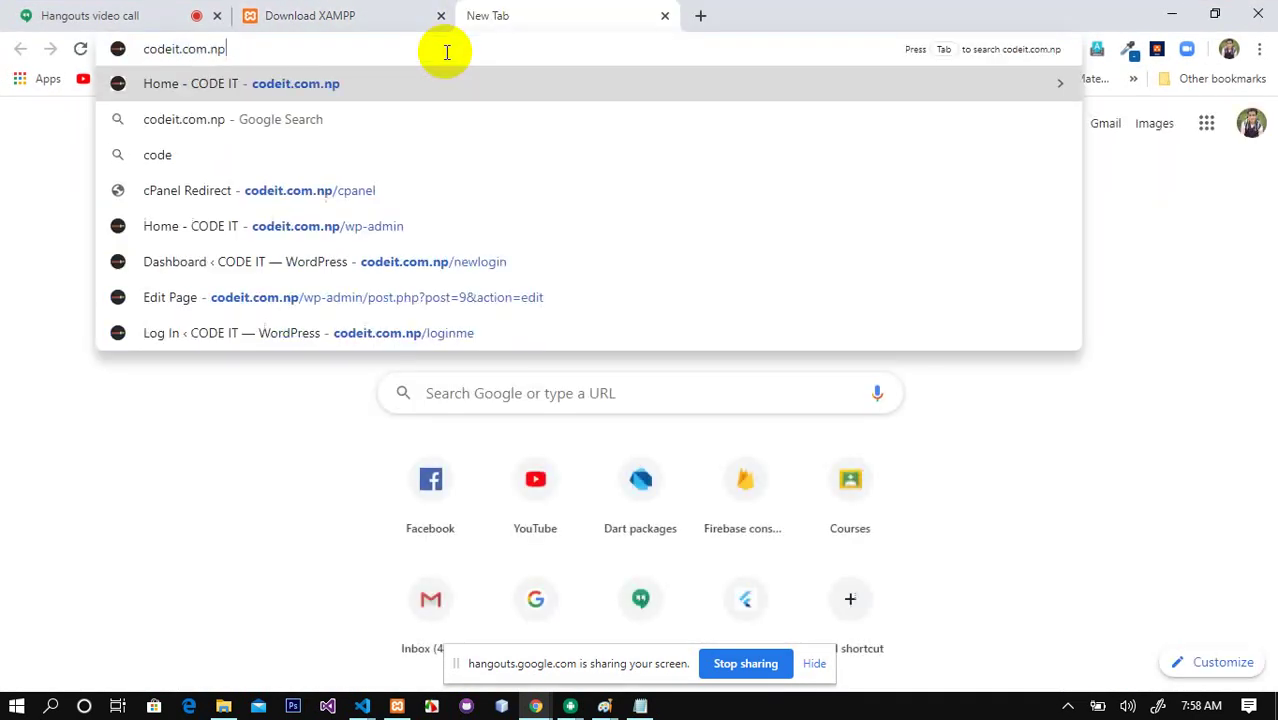
pyautogui.press('BackSpace')
pyautogui.press('BackSpace')
pyautogui.press('BackSpace')
pyautogui.press('BackSpace')
pyautogui.press('BackSpace')
pyautogui.press('BackSpace')
pyautogui.press('BackSpace')
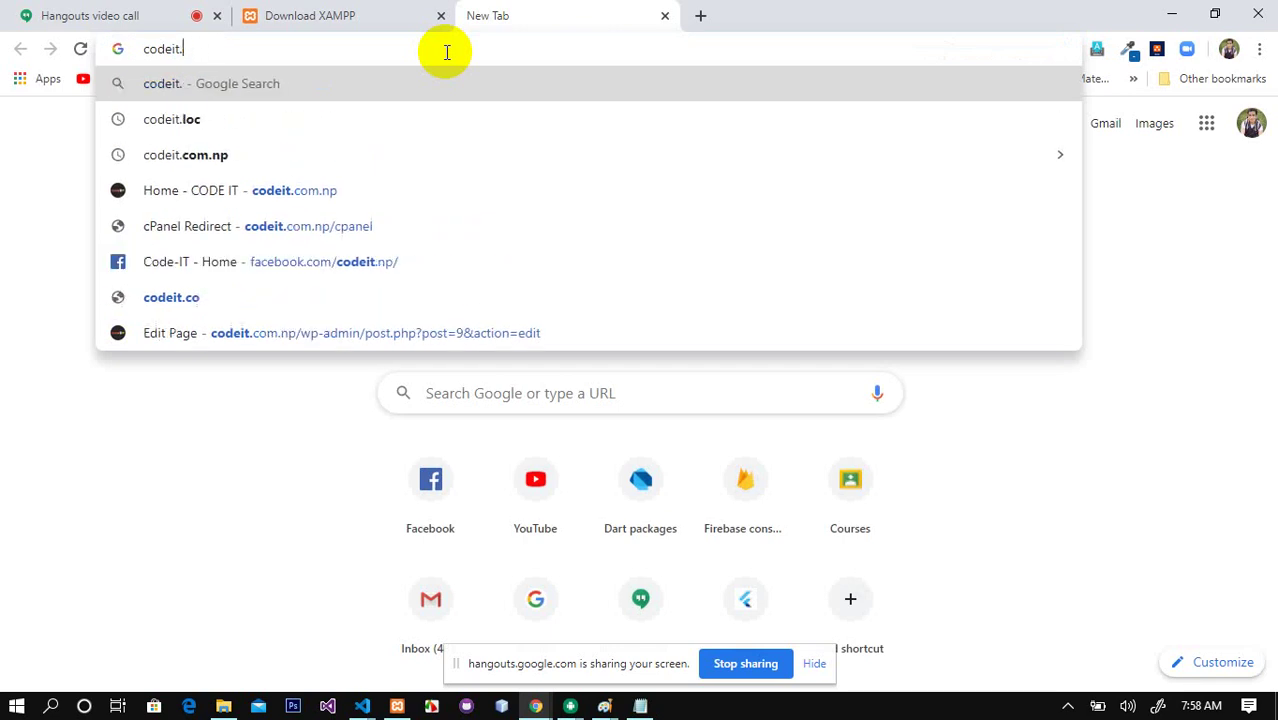
pyautogui.write('loc')
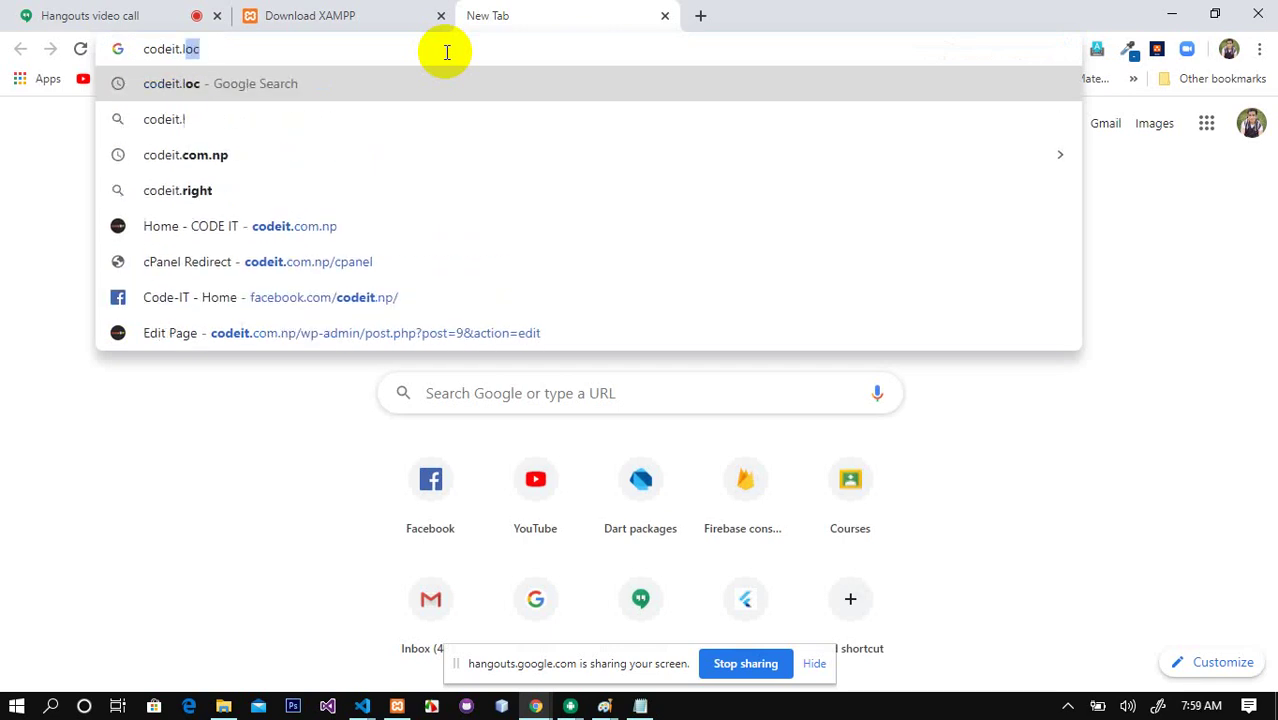
pyautogui.write(':8080')
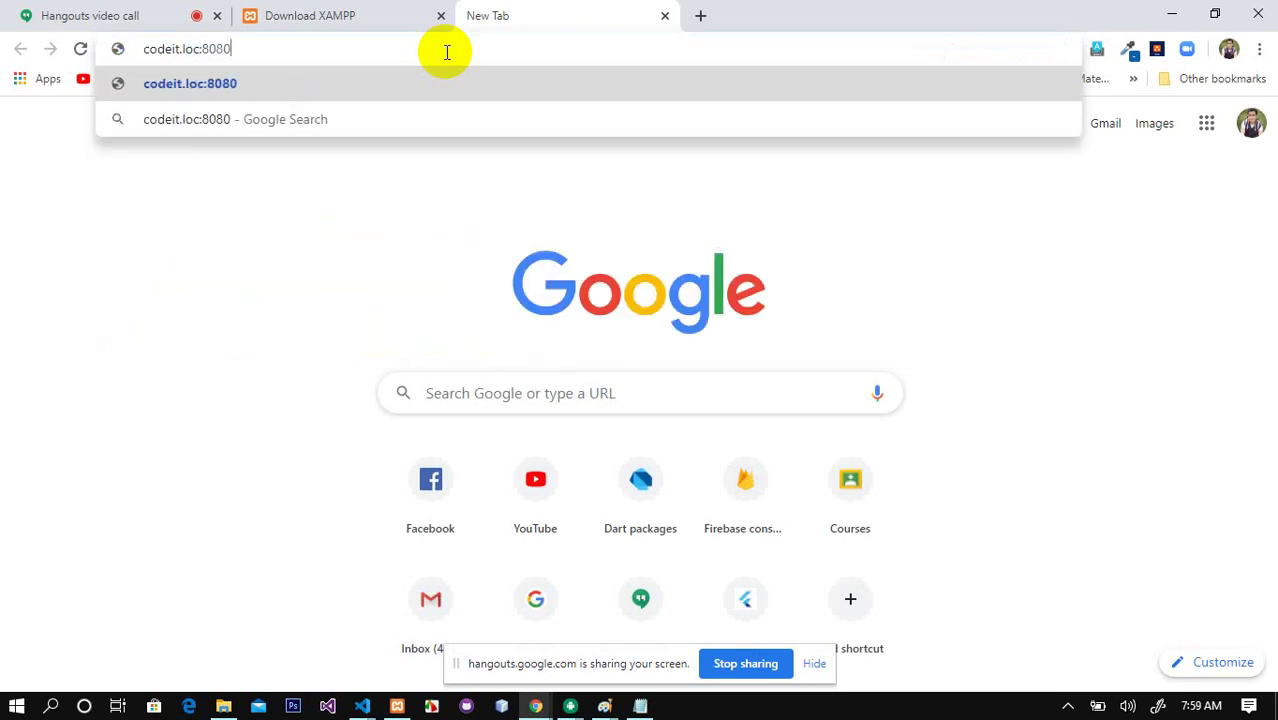
pyautogui.press('Return')
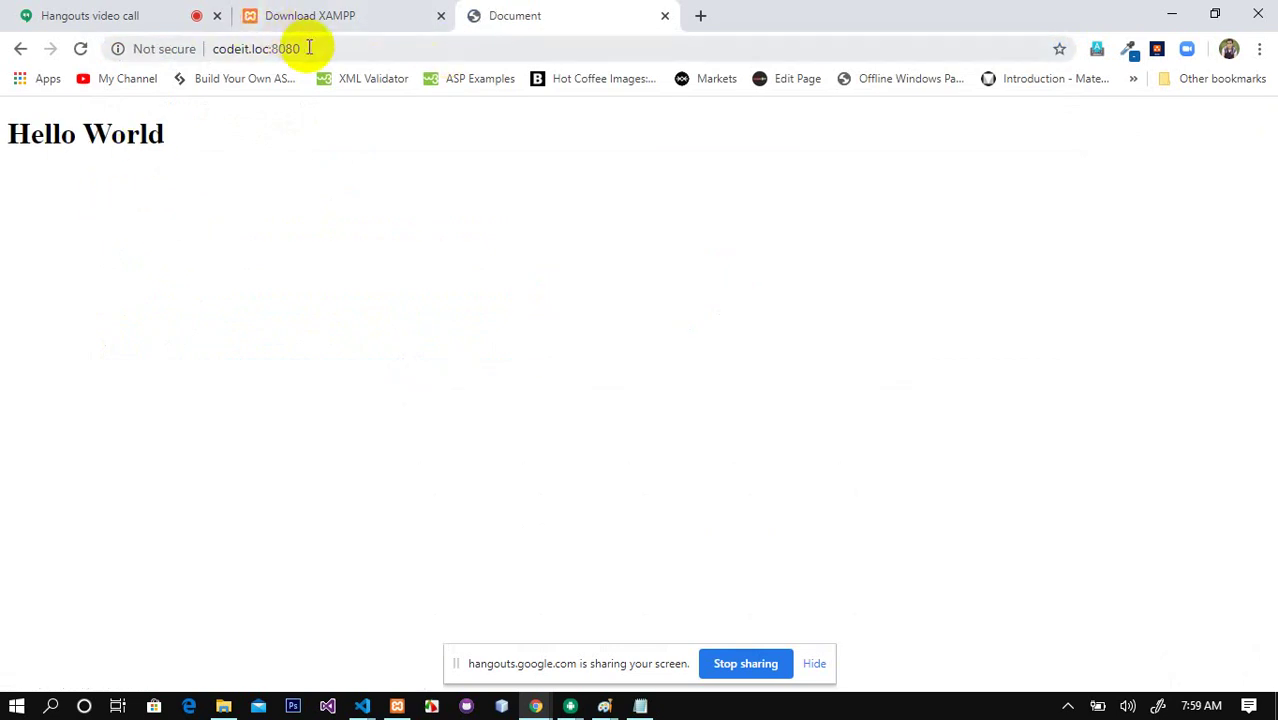
# Step: Highlight the port, the codeit.loc host name and the full address to point them out
pyautogui.moveTo(302, 46); pyautogui.dragTo(205, 46)
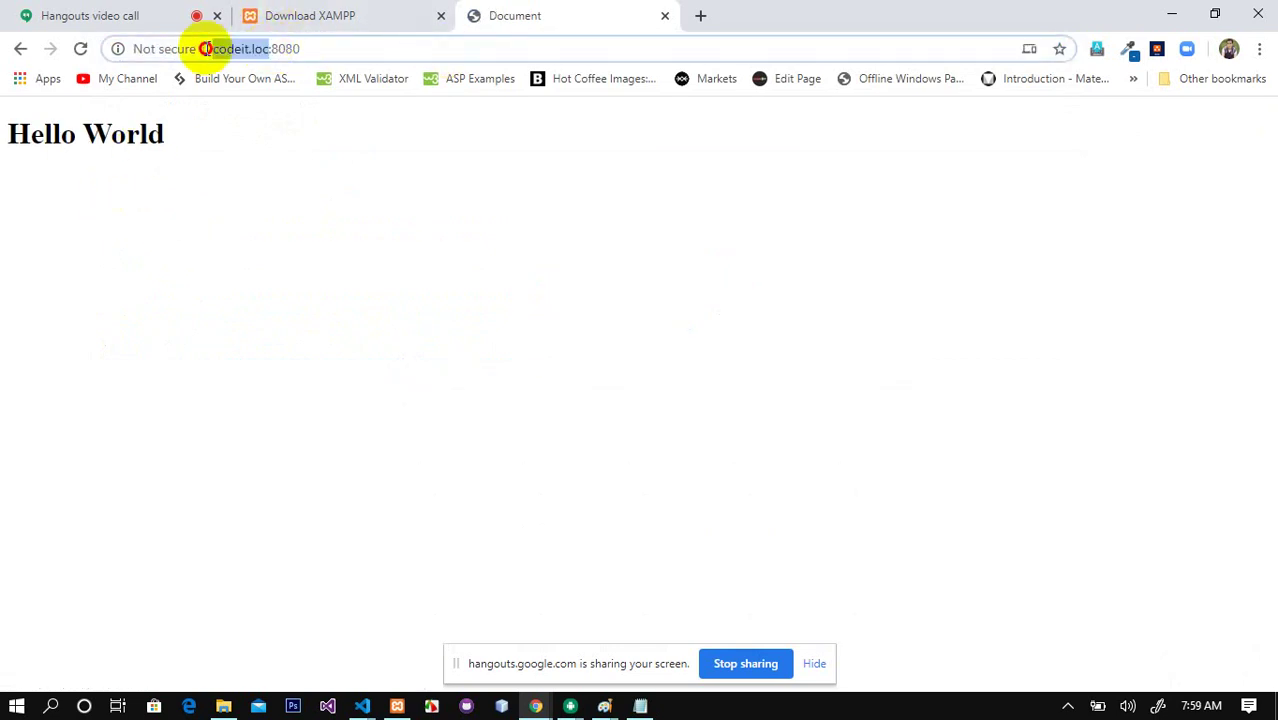
pyautogui.click(304, 46)
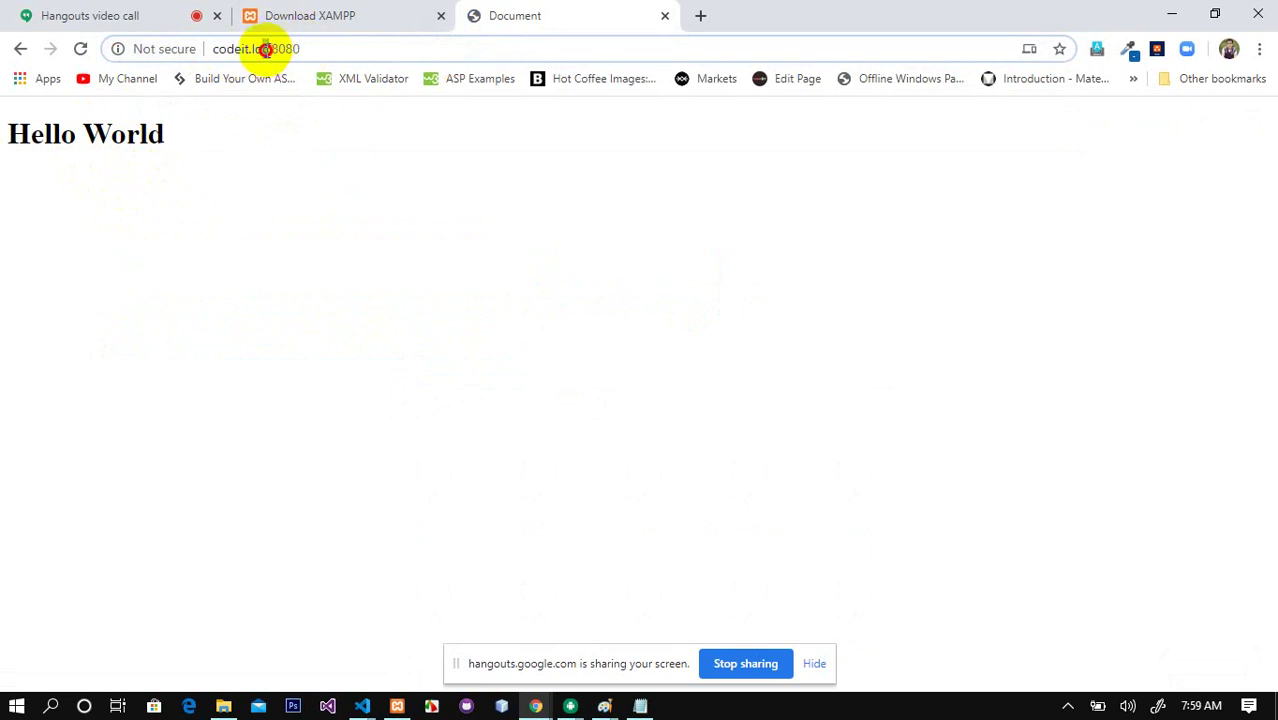
pyautogui.moveTo(266, 49); pyautogui.dragTo(206, 50)
pyautogui.click(315, 54)
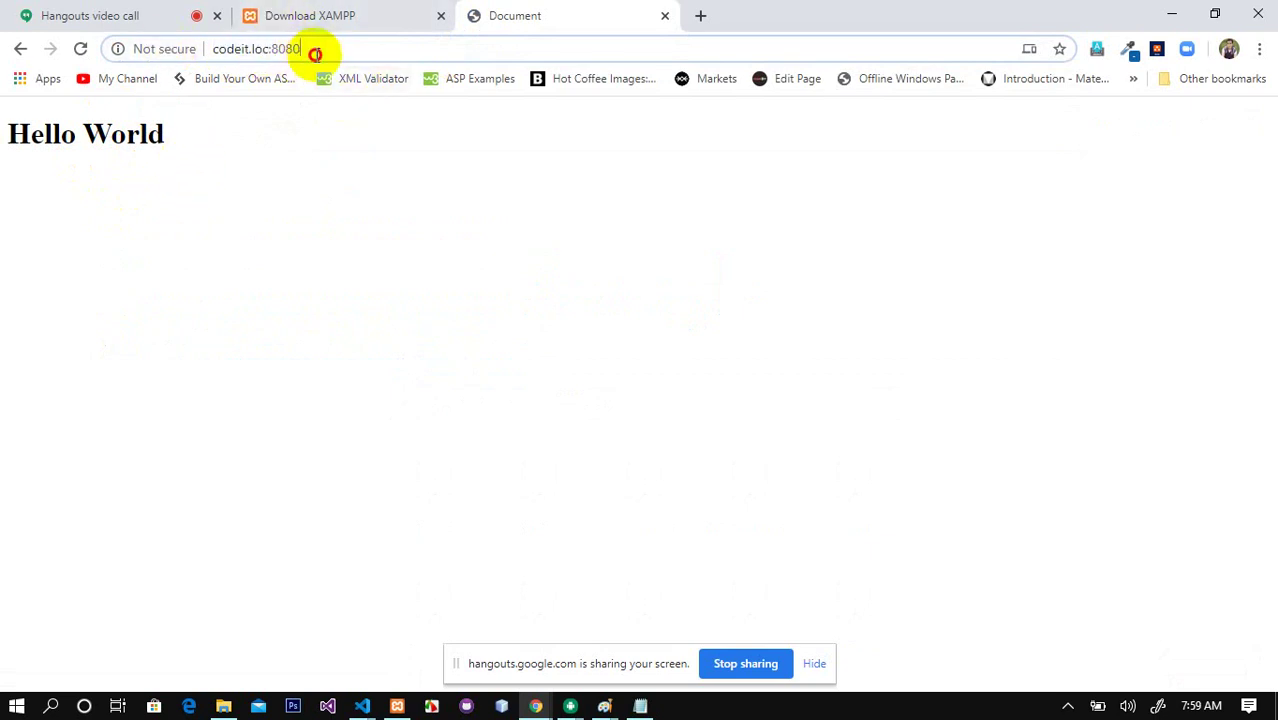
pyautogui.moveTo(315, 54); pyautogui.dragTo(23, 63)
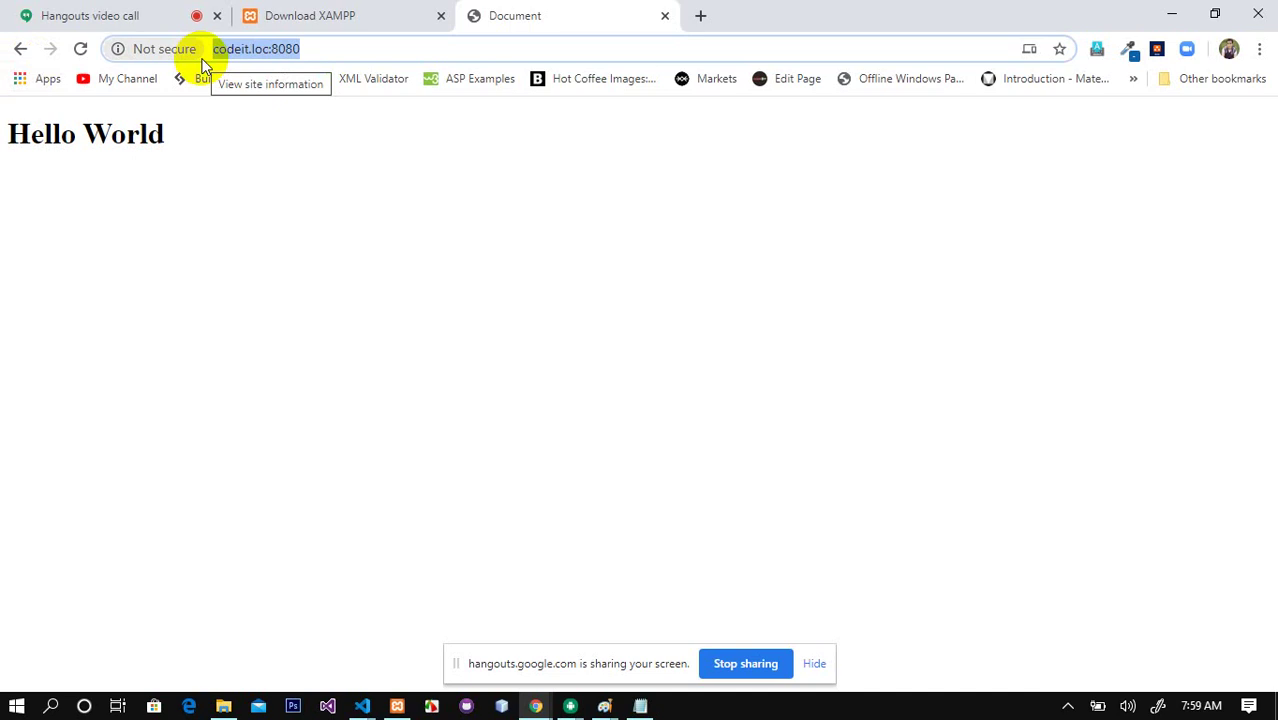
pyautogui.click(196, 148)
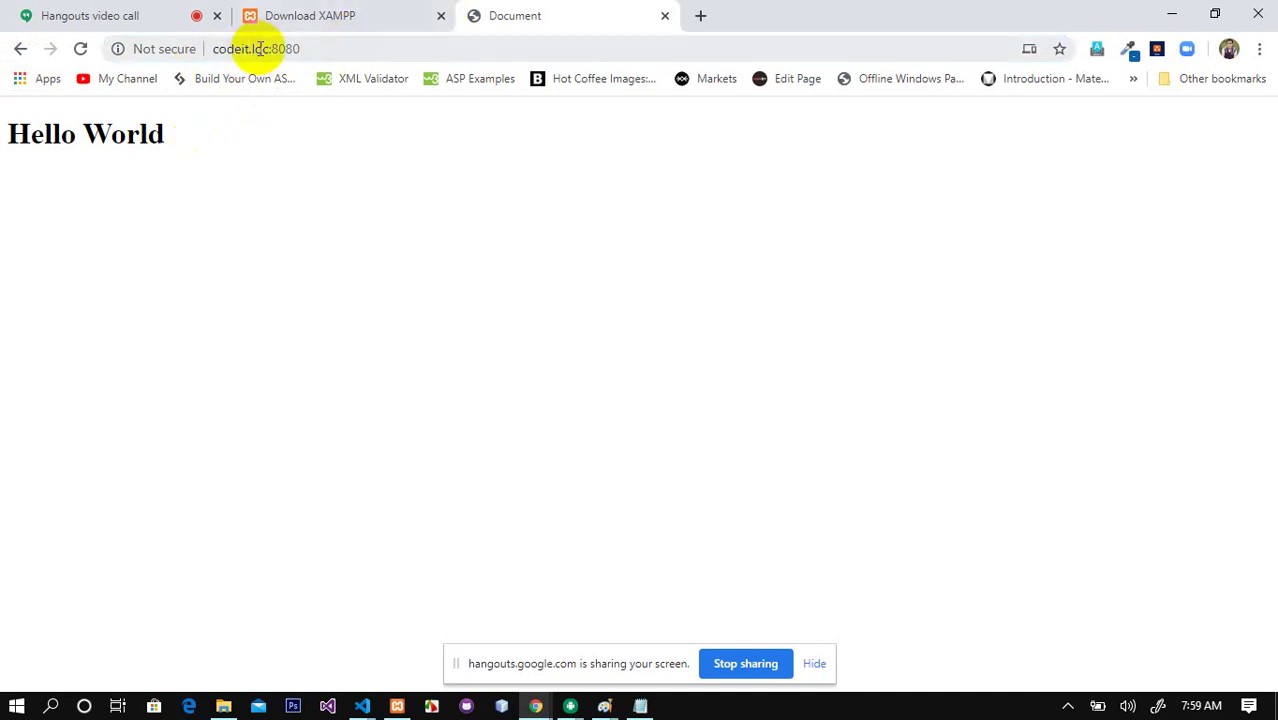
# Step: Load demoapps.com:8080 by accepting the address bar's suggestion for 'demo'
pyautogui.click(320, 45)
pyautogui.write('d')
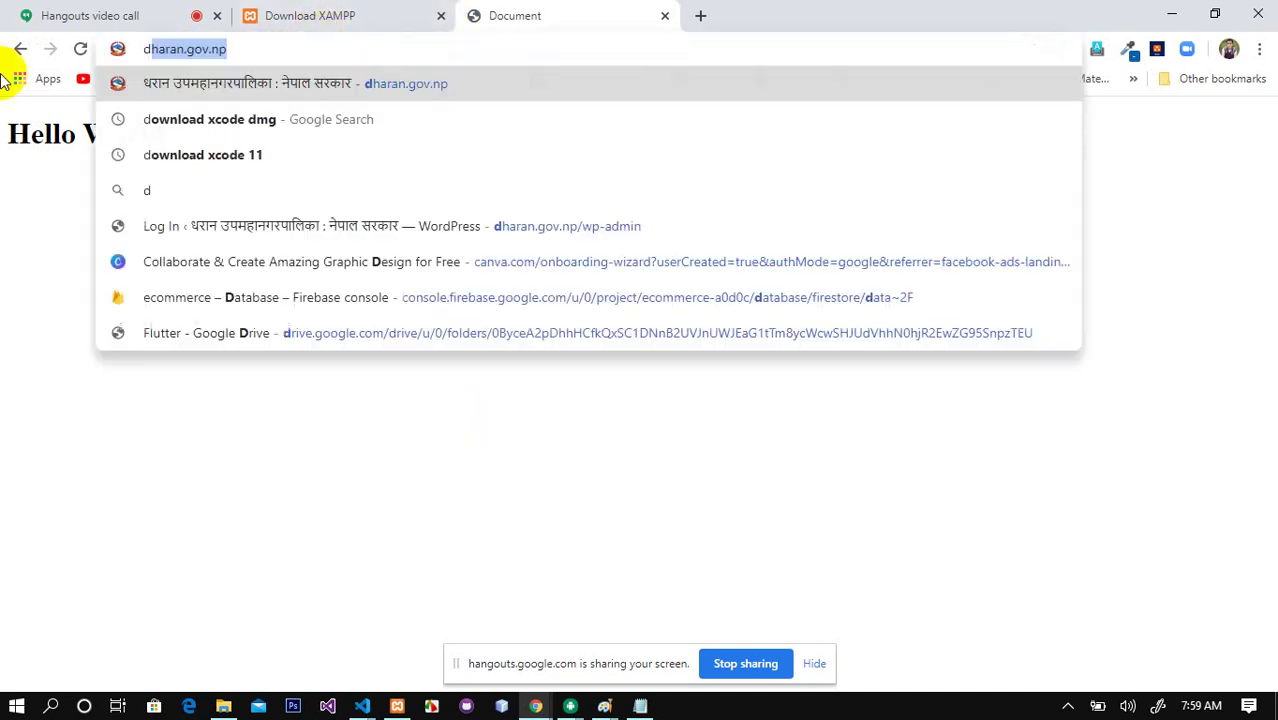
pyautogui.write('emo')
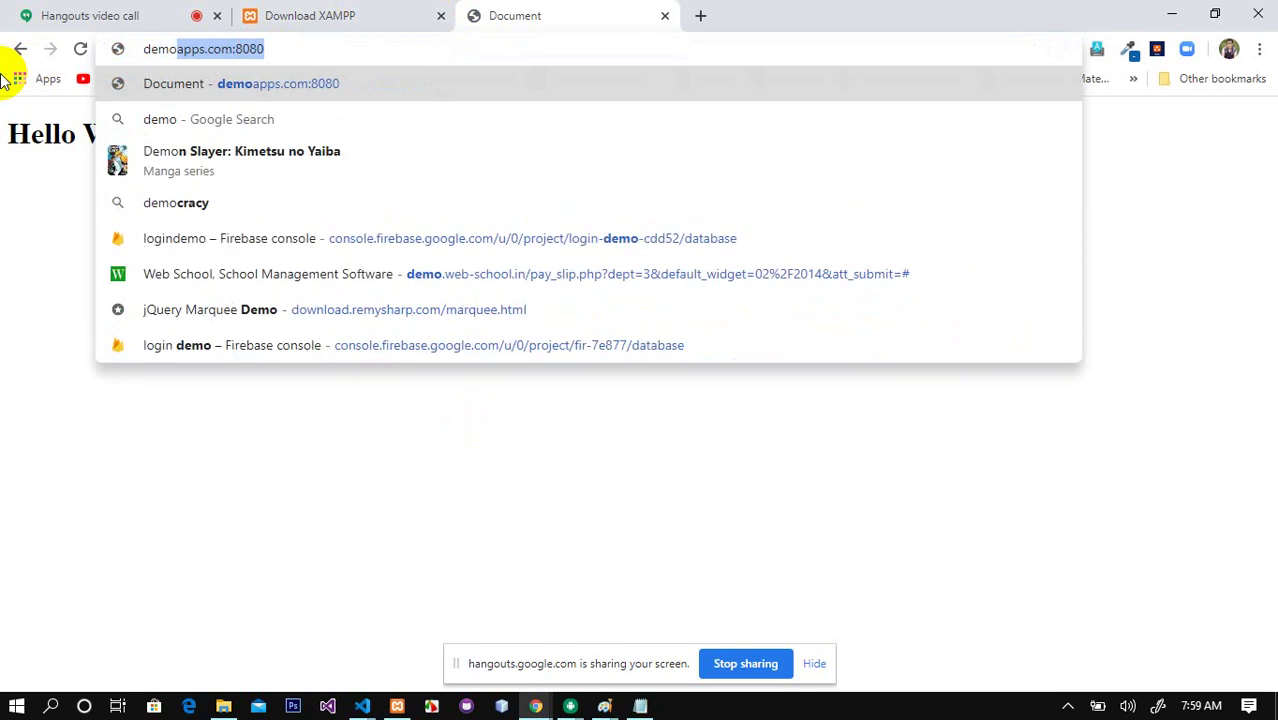
pyautogui.press('Right')
pyautogui.press('Return')
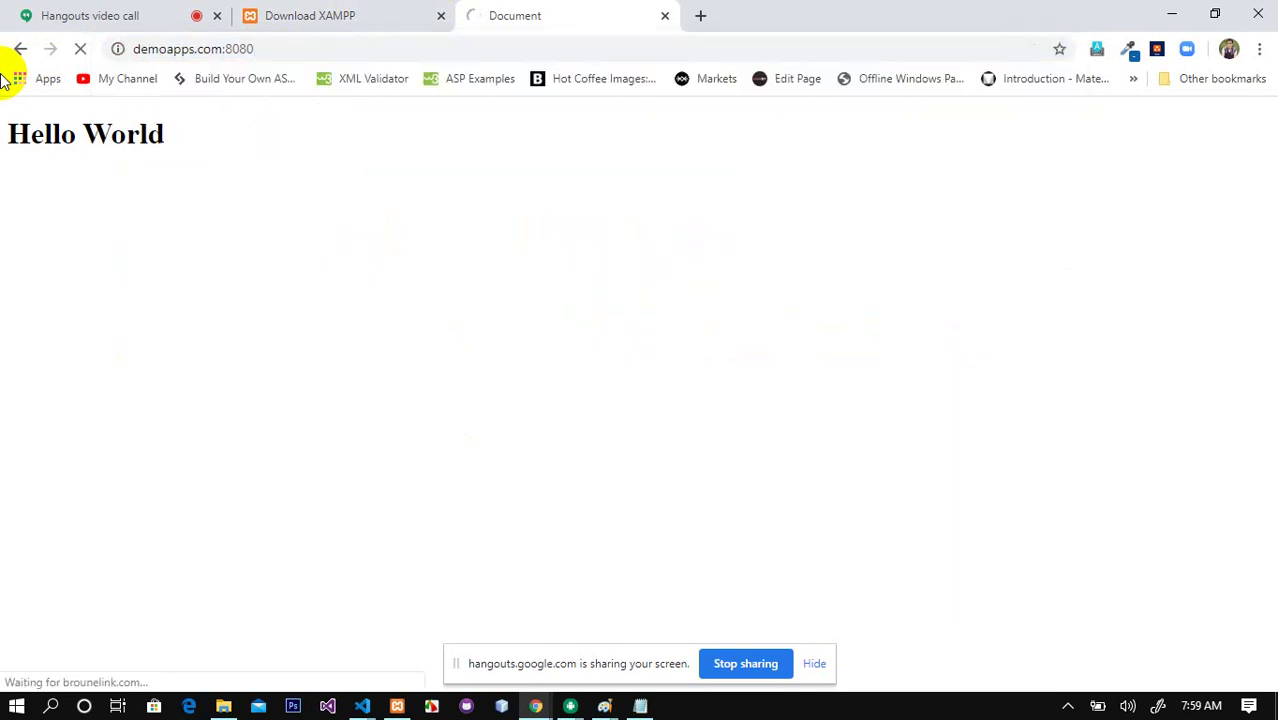
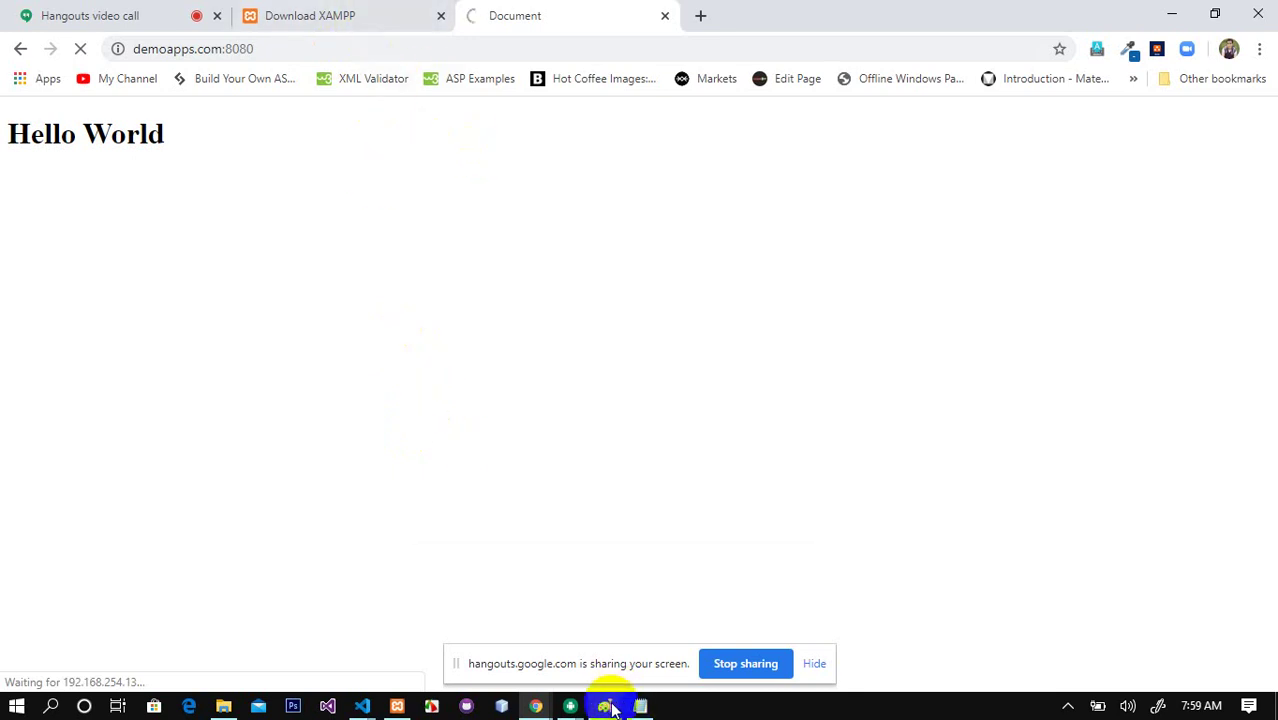
# Step: Open the Sitaz Mart Store page and scroll through its product listing
pyautogui.moveTo(608, 708)
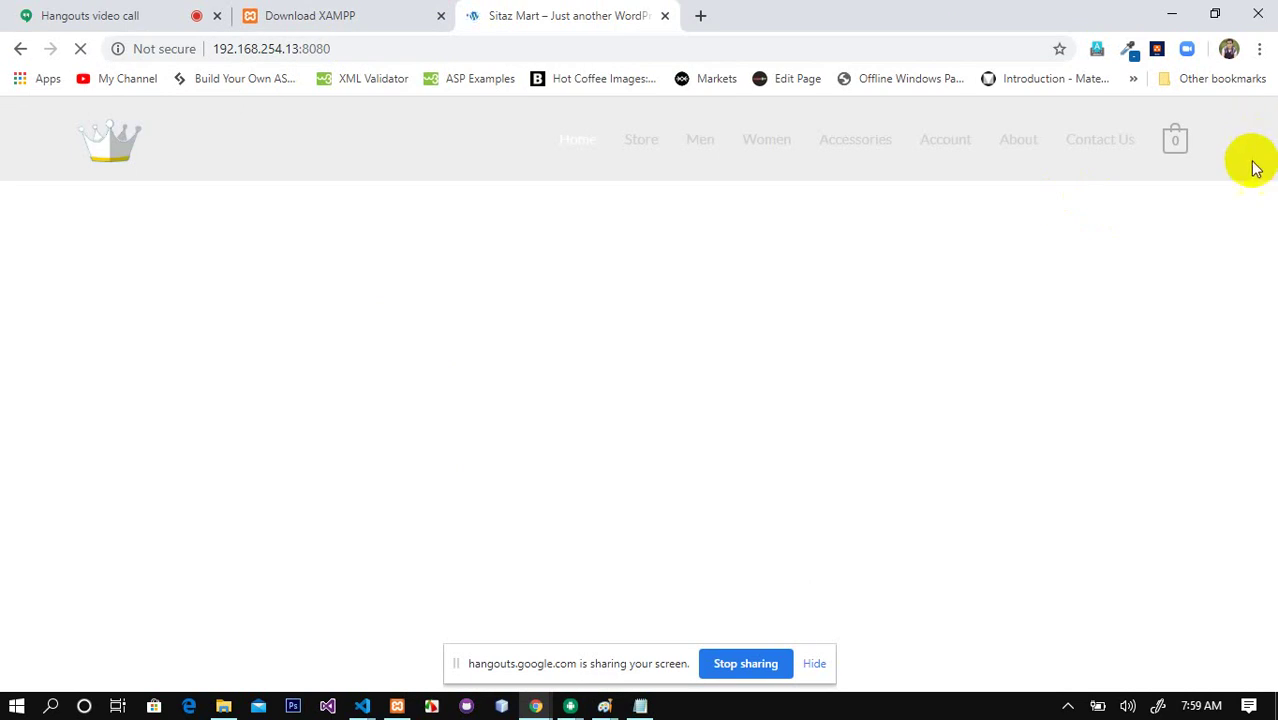
pyautogui.click(642, 148)
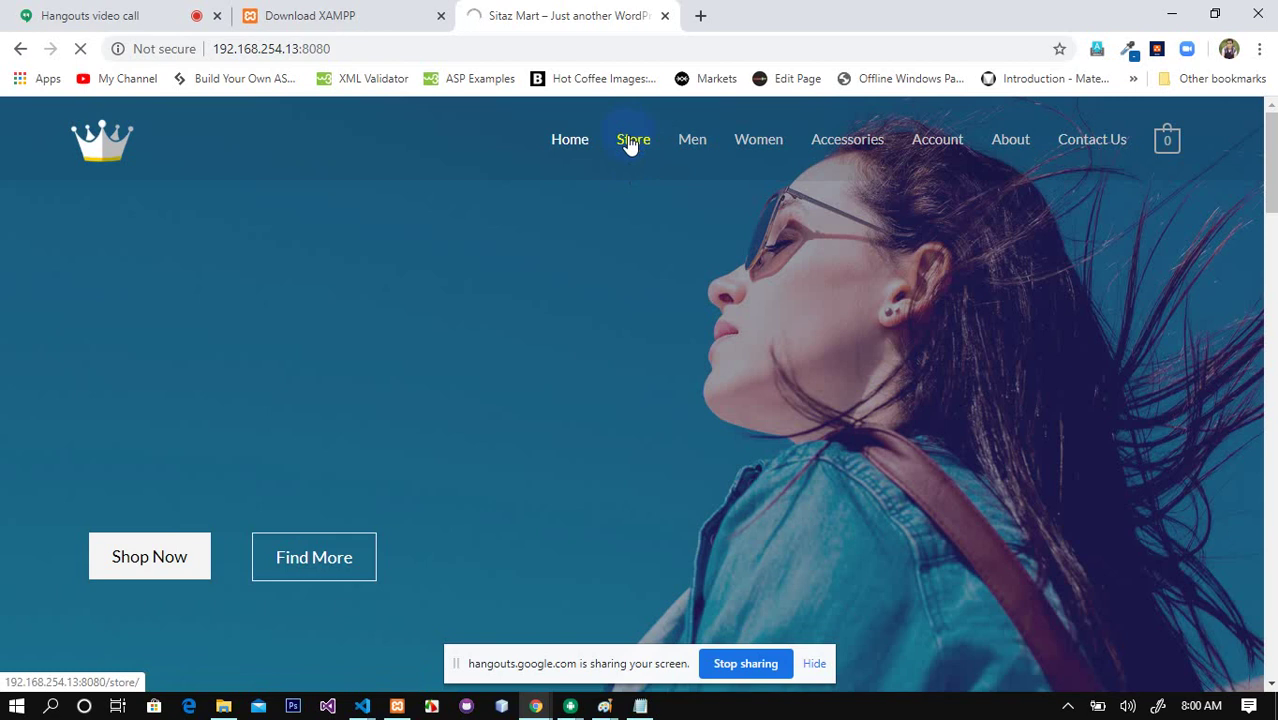
pyautogui.click(630, 145)
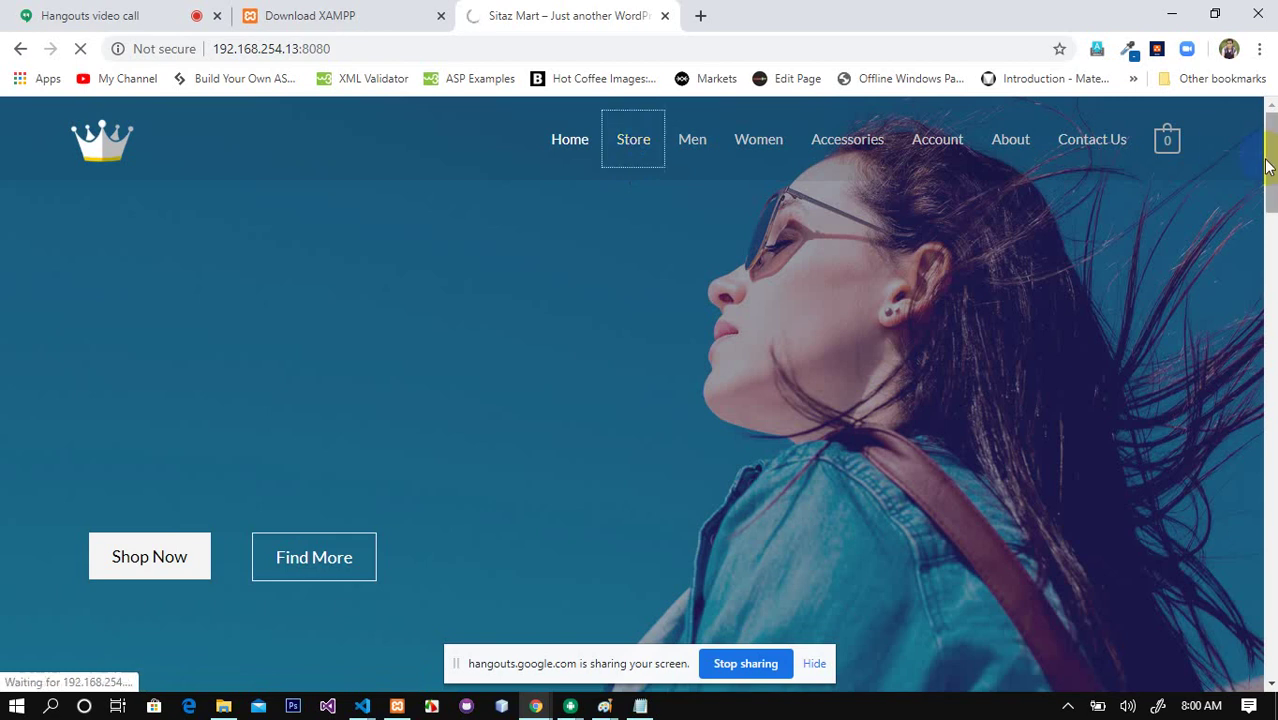
pyautogui.click(633, 143)
pyautogui.moveTo(1270, 165); pyautogui.dragTo(1270, 595)
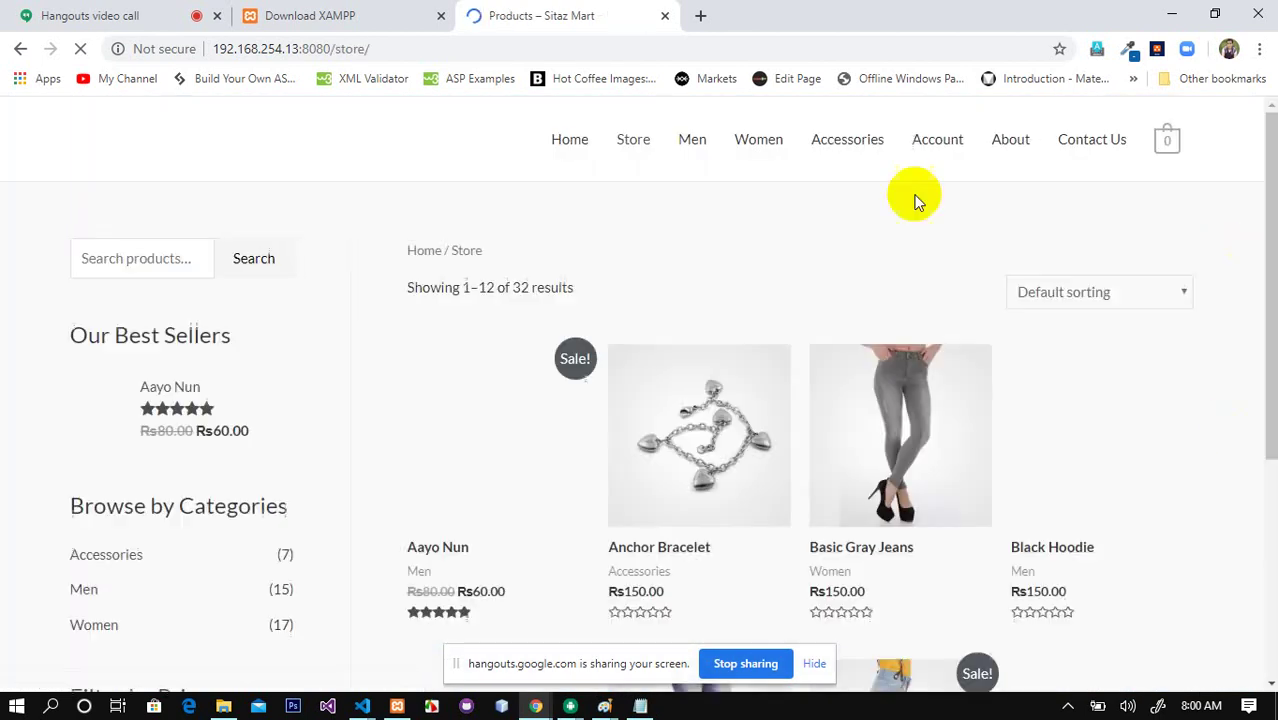
pyautogui.moveTo(1270, 170); pyautogui.dragTo(1238, 50)
# Step: Close the Products – Sitaz Mart tab
pyautogui.click(371, 48)
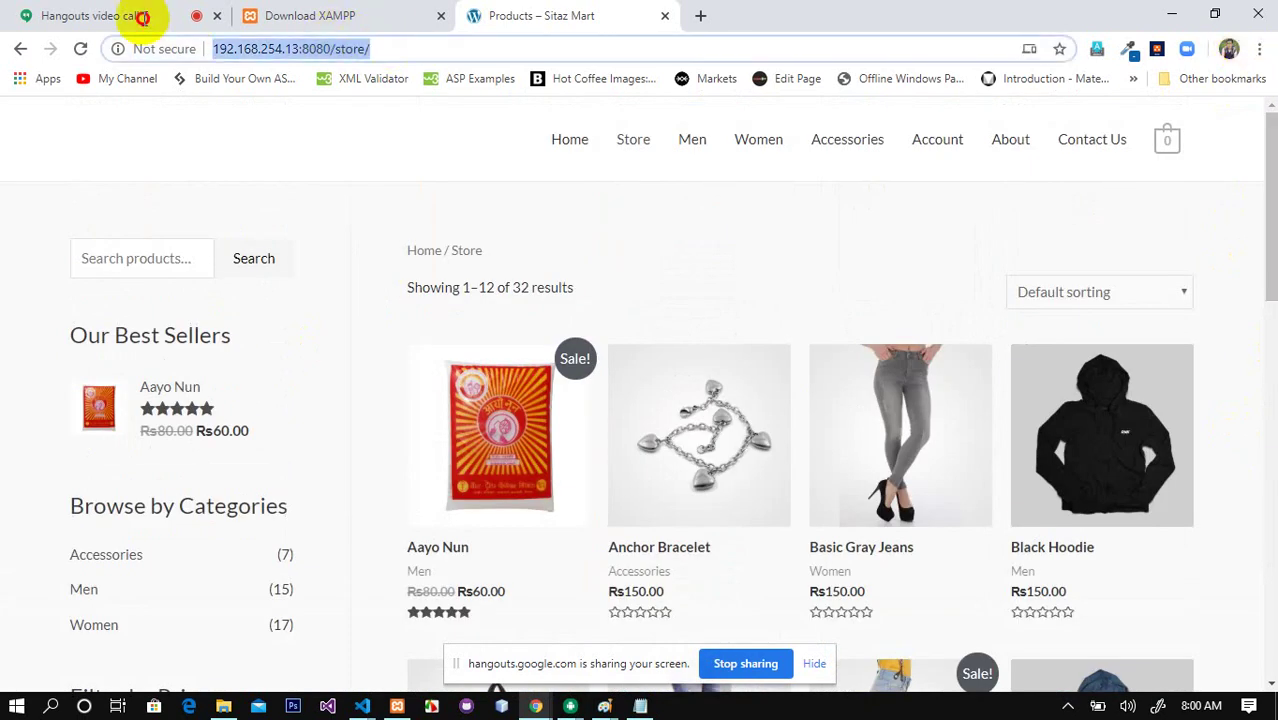
pyautogui.click(263, 48)
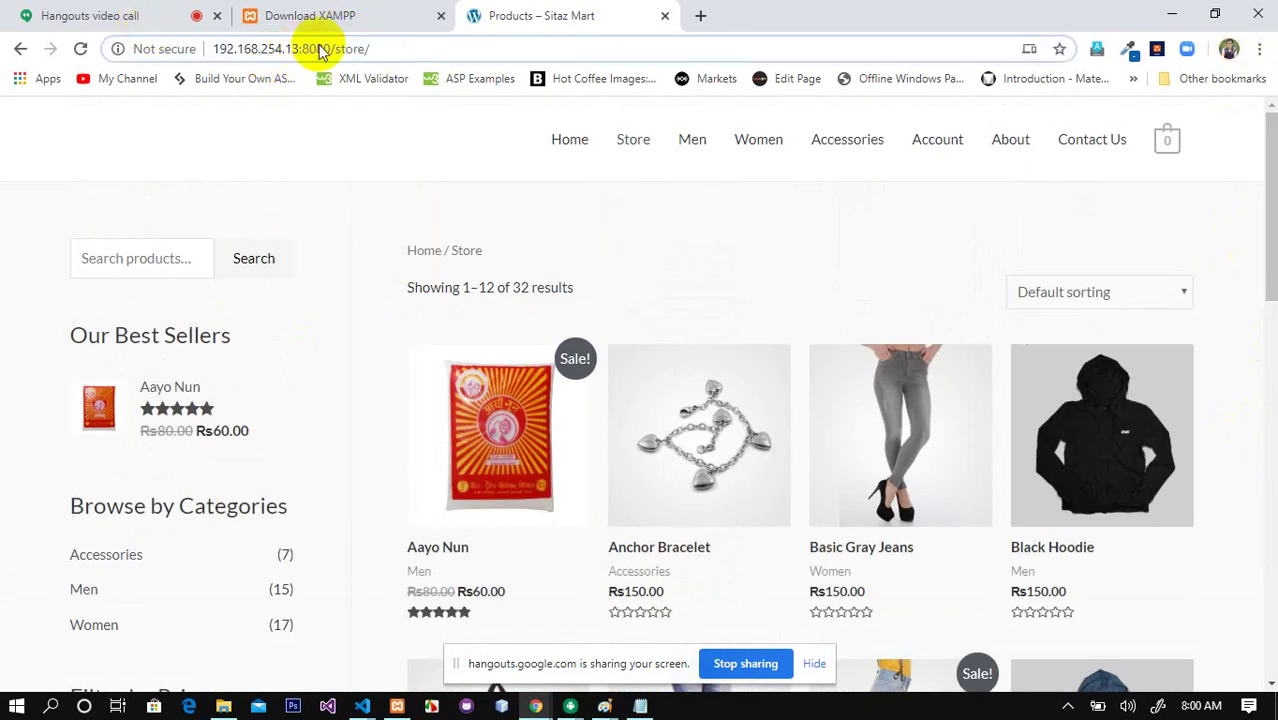
pyautogui.click(664, 18)
# Step: Minimize Chrome, Notepad and VS Code, then bring httpd-vhosts.conf back in Notepad
pyautogui.click(1172, 12)
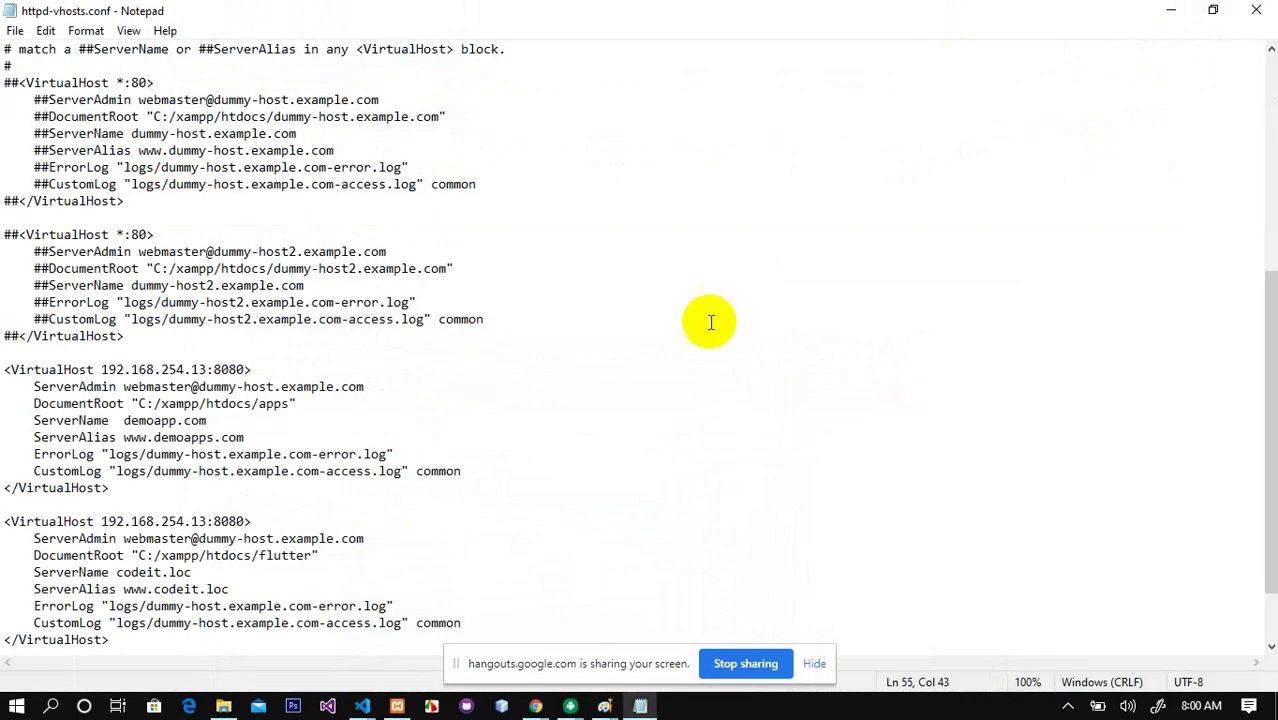
pyautogui.click(1170, 10)
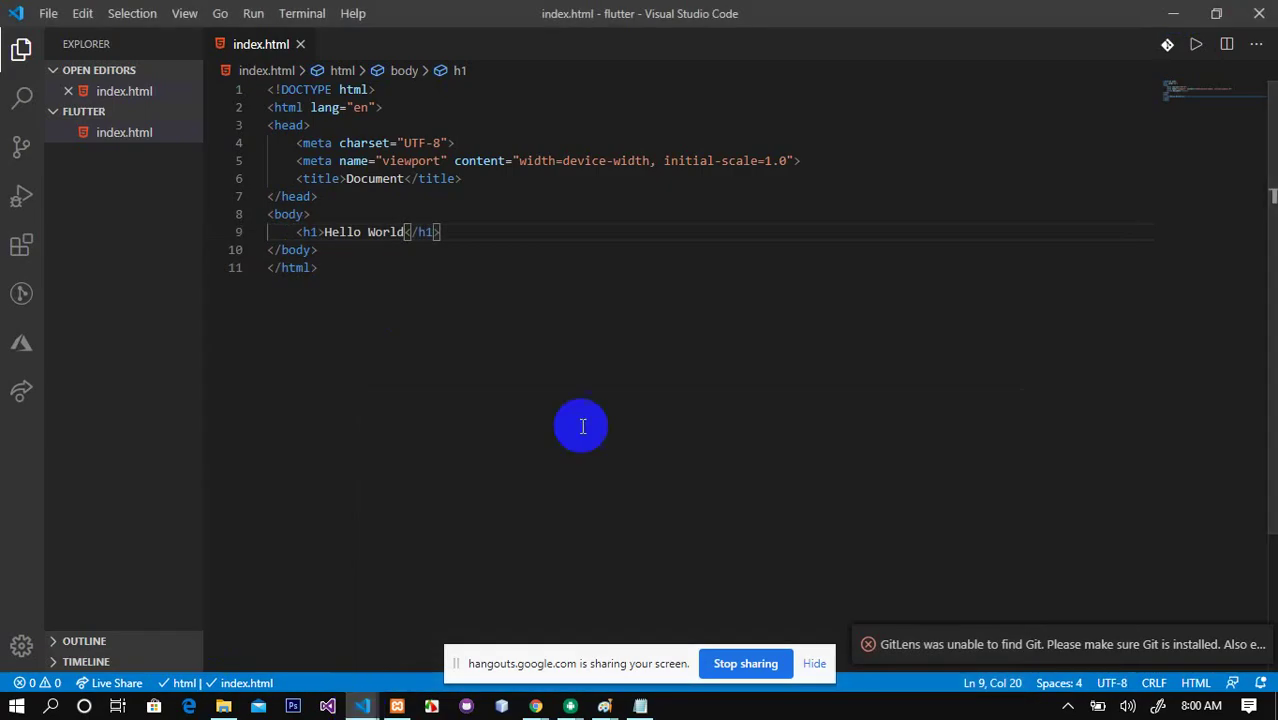
pyautogui.click(1172, 13)
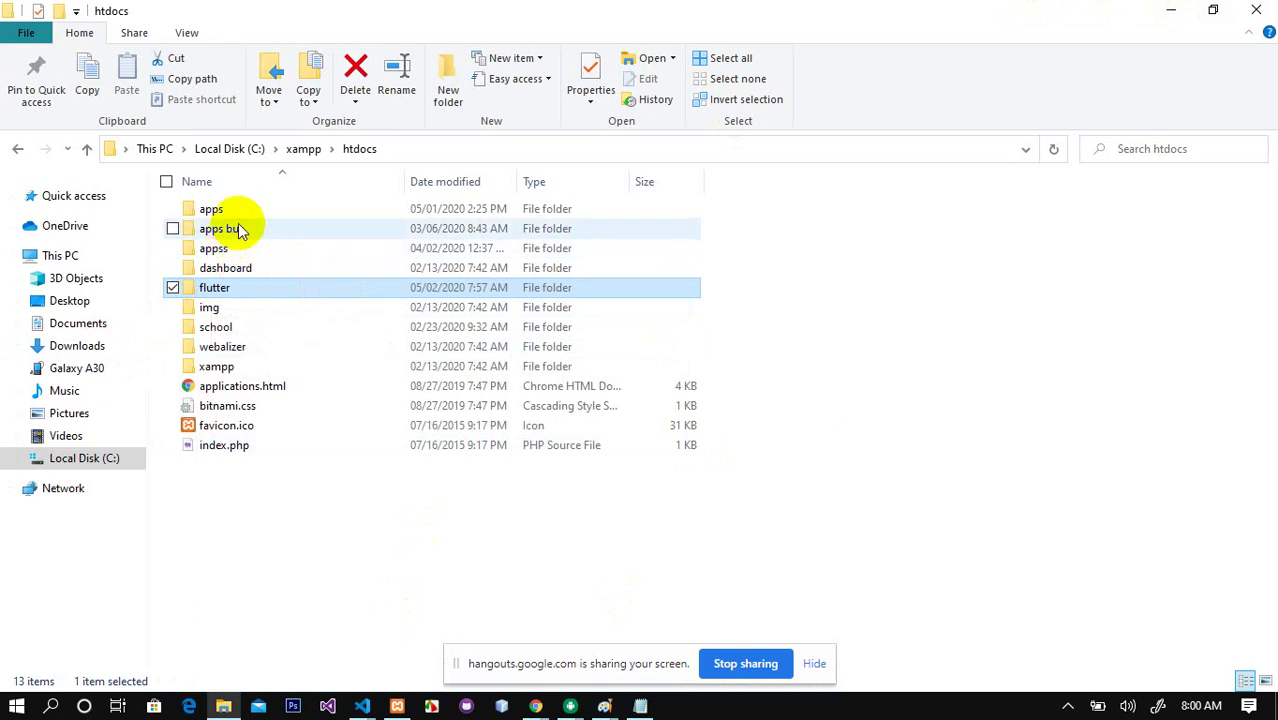
pyautogui.click(640, 706)
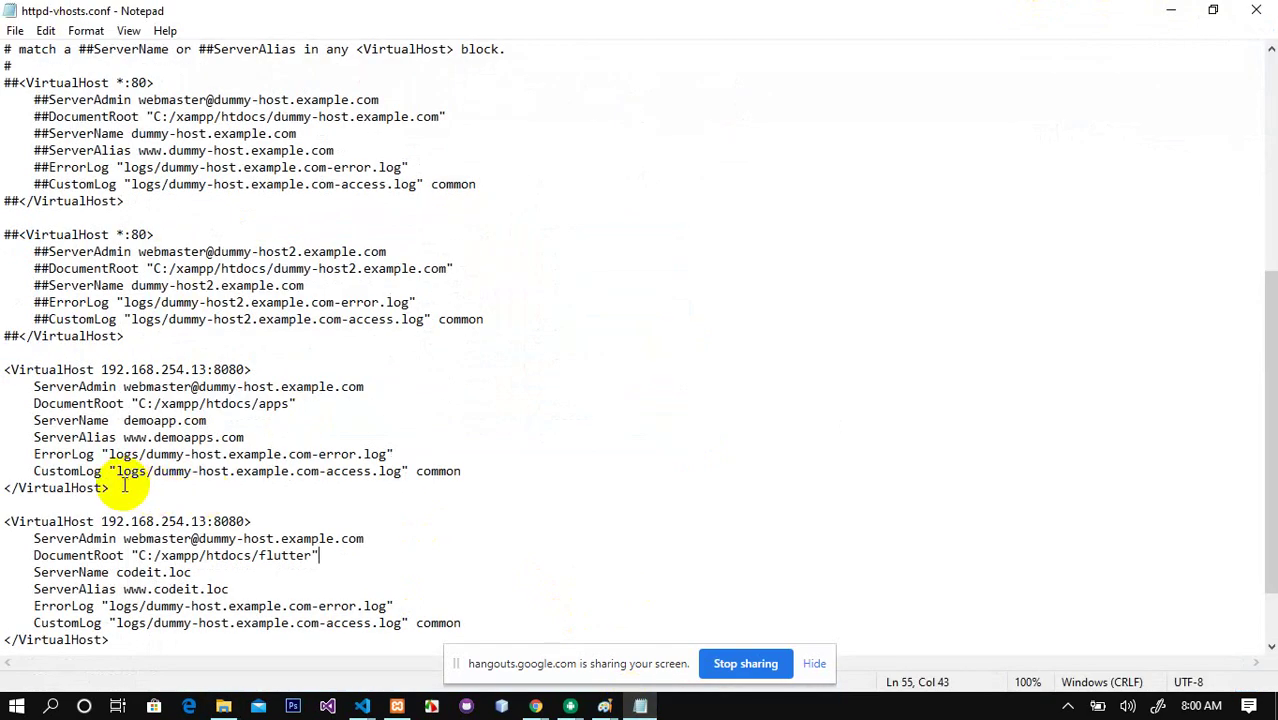
# Step: Prefix each line of the first 192.168.254.13:8080 VirtualHost block with #
pyautogui.moveTo(120, 485); pyautogui.dragTo(5, 372)
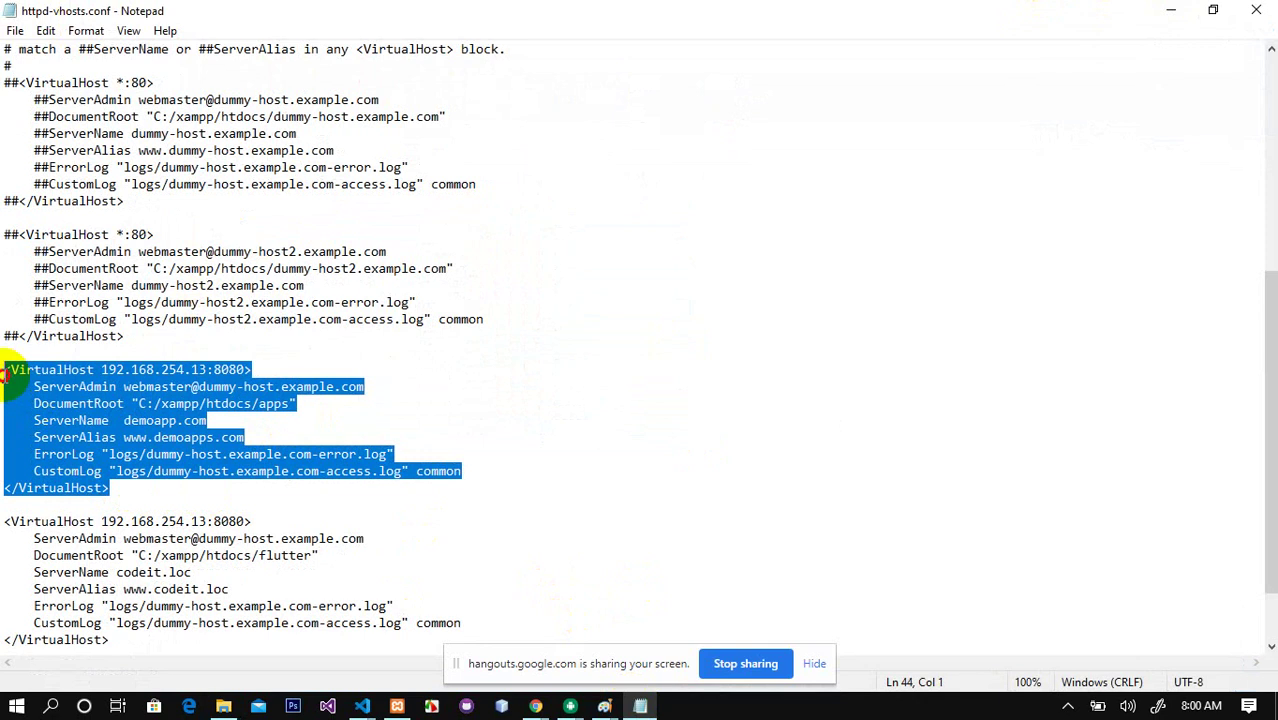
pyautogui.click(5, 372)
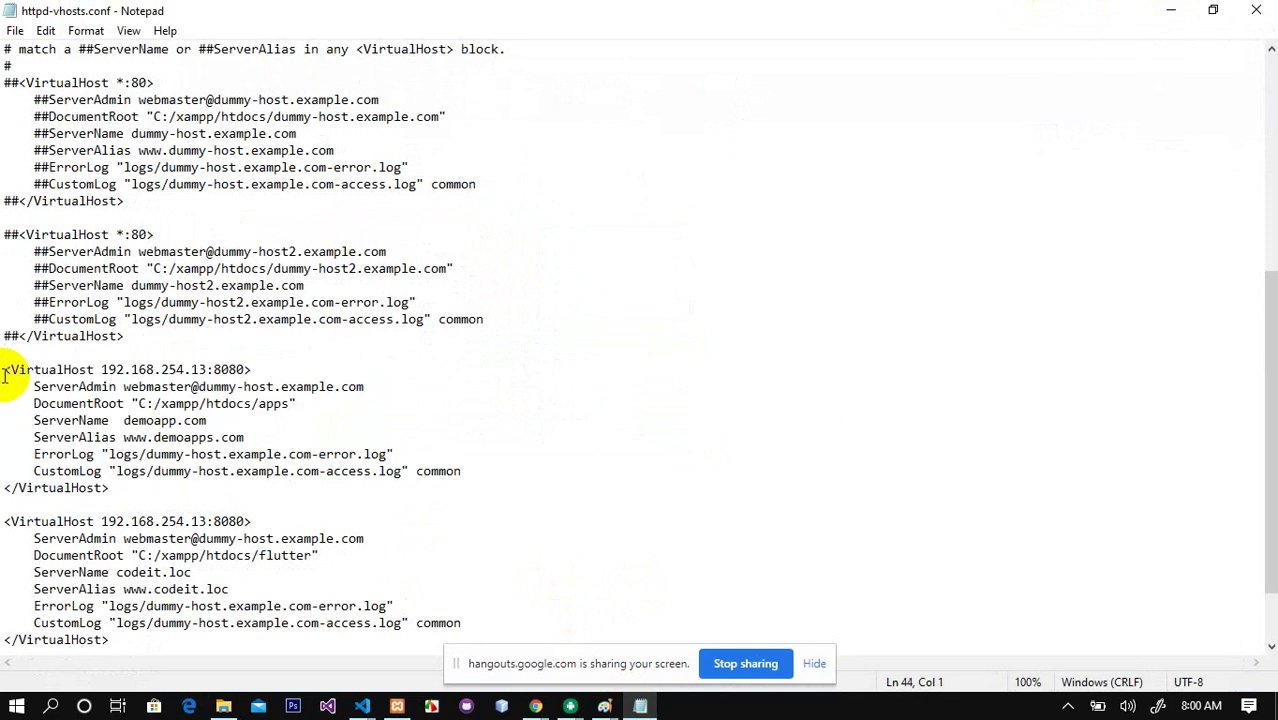
pyautogui.write('#')
pyautogui.moveTo(5, 380); pyautogui.dragTo(5, 397)
pyautogui.click(5, 380)
pyautogui.write('##')
pyautogui.press('Down')
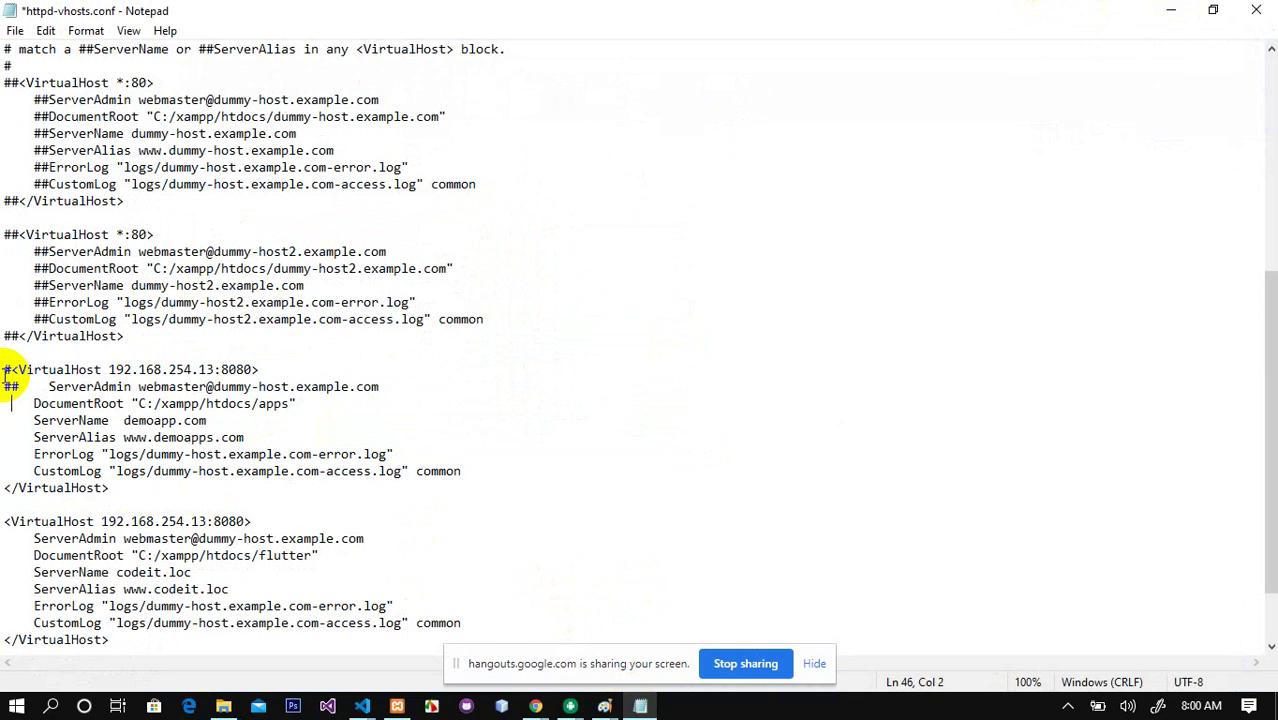
pyautogui.write('#   ')
pyautogui.write('#')
pyautogui.press('Down')
pyautogui.press('Left')
pyautogui.write('#')
pyautogui.press('Down')
pyautogui.press('Left')
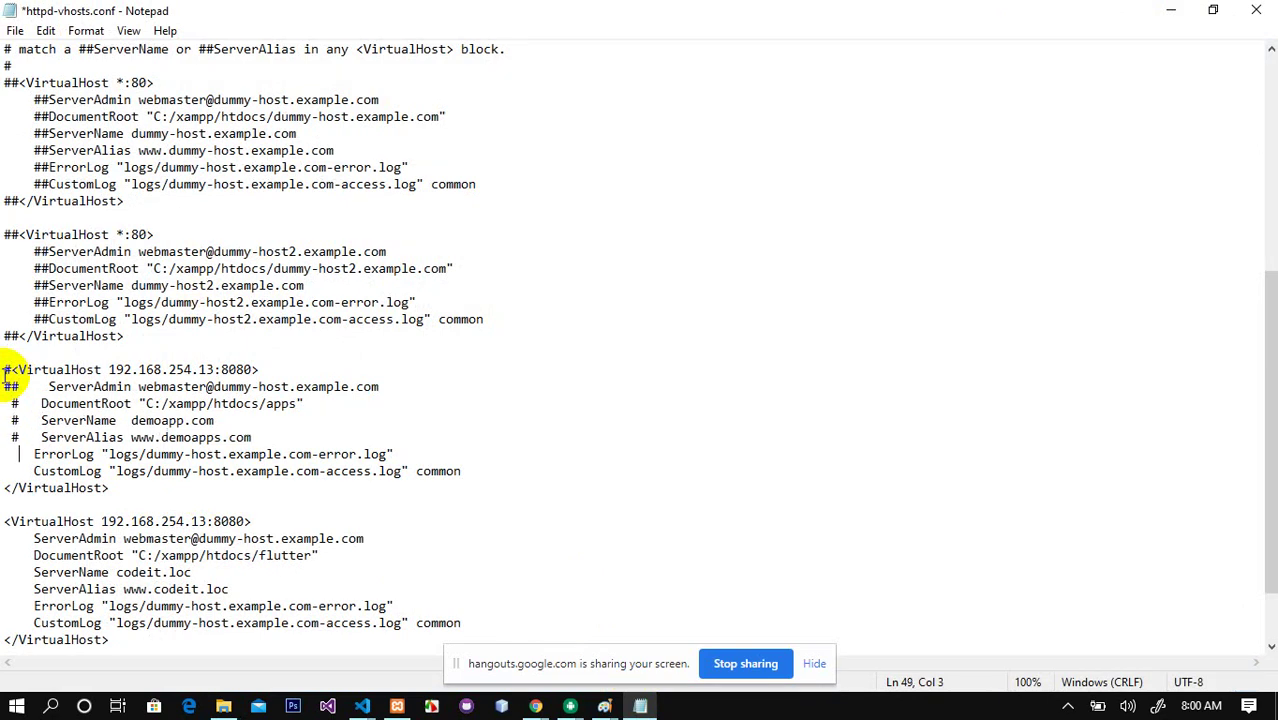
pyautogui.write('#')
pyautogui.press('Down')
pyautogui.press('Left')
pyautogui.write('#')
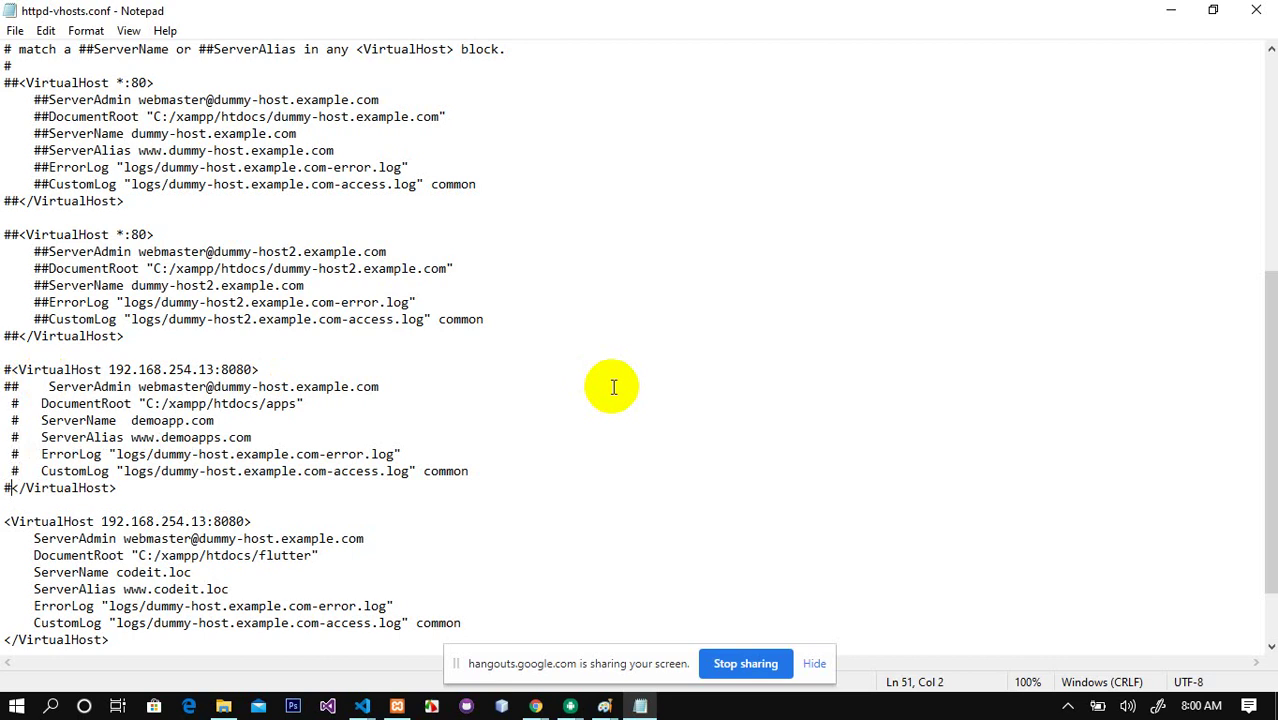
# Step: Stop and start Apache in the XAMPP Control Panel, then close Notepad
pyautogui.moveTo(541, 708)
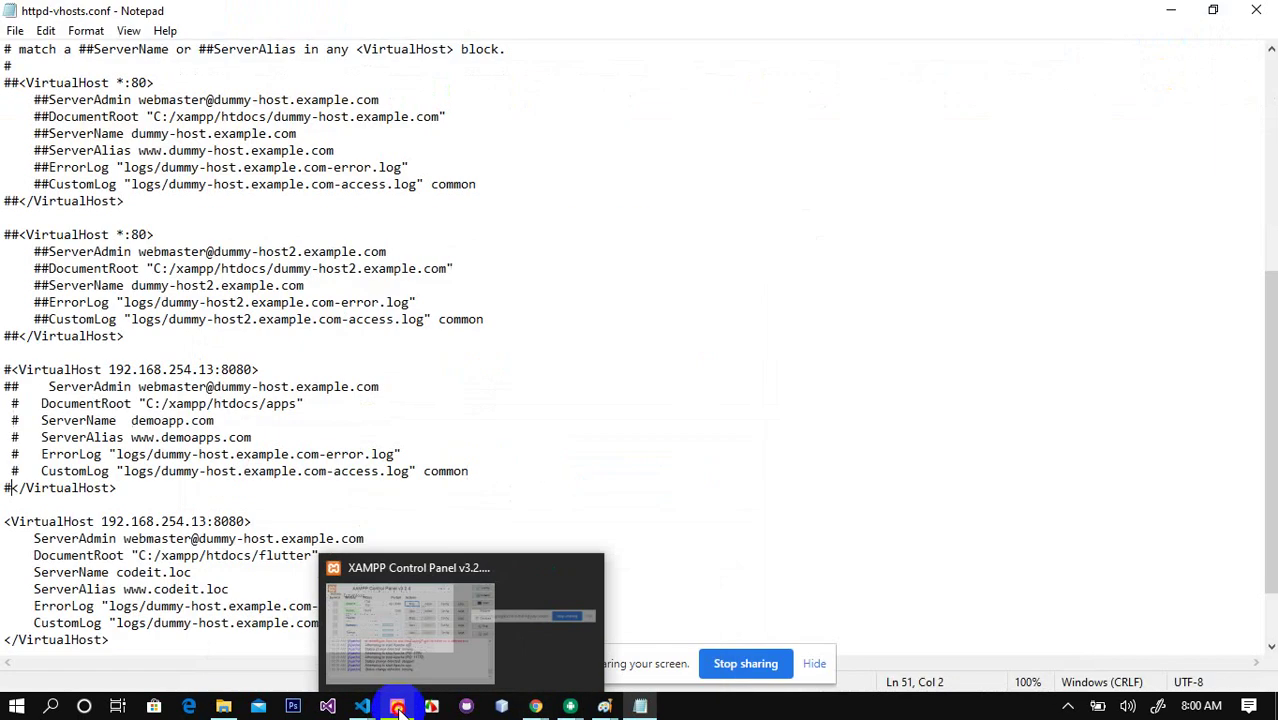
pyautogui.click(397, 706)
pyautogui.click(683, 266)
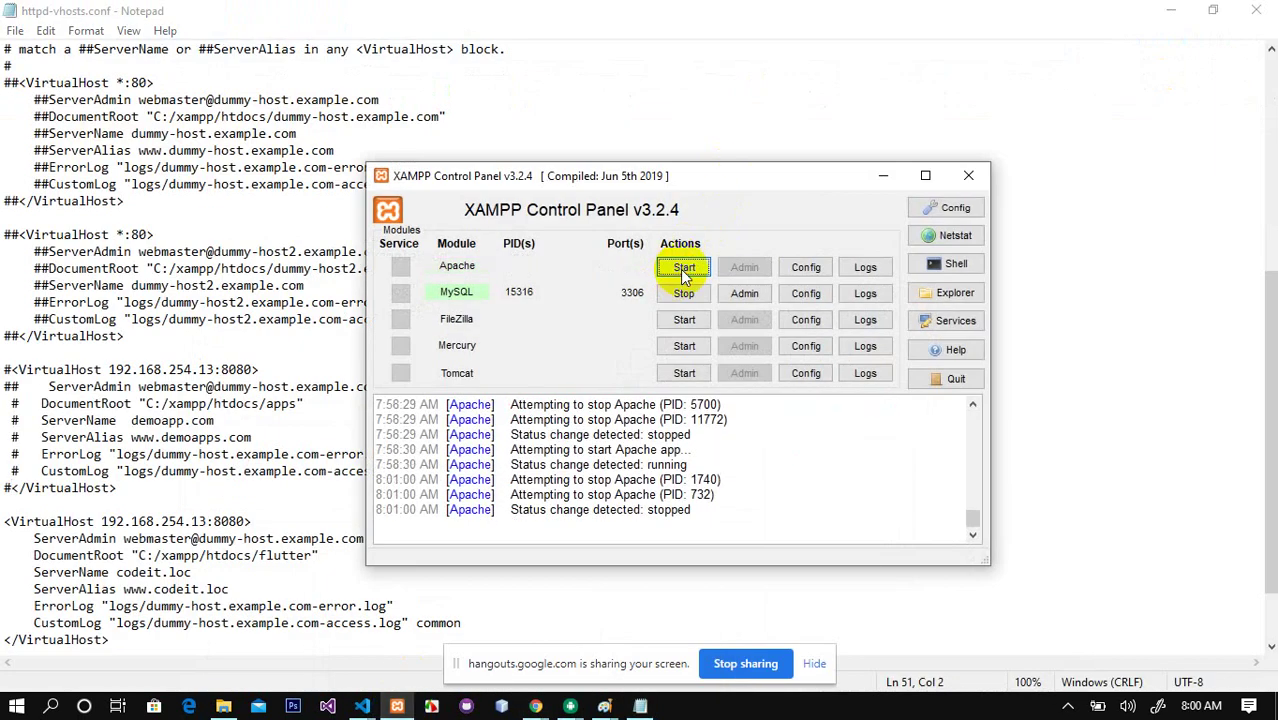
pyautogui.click(683, 266)
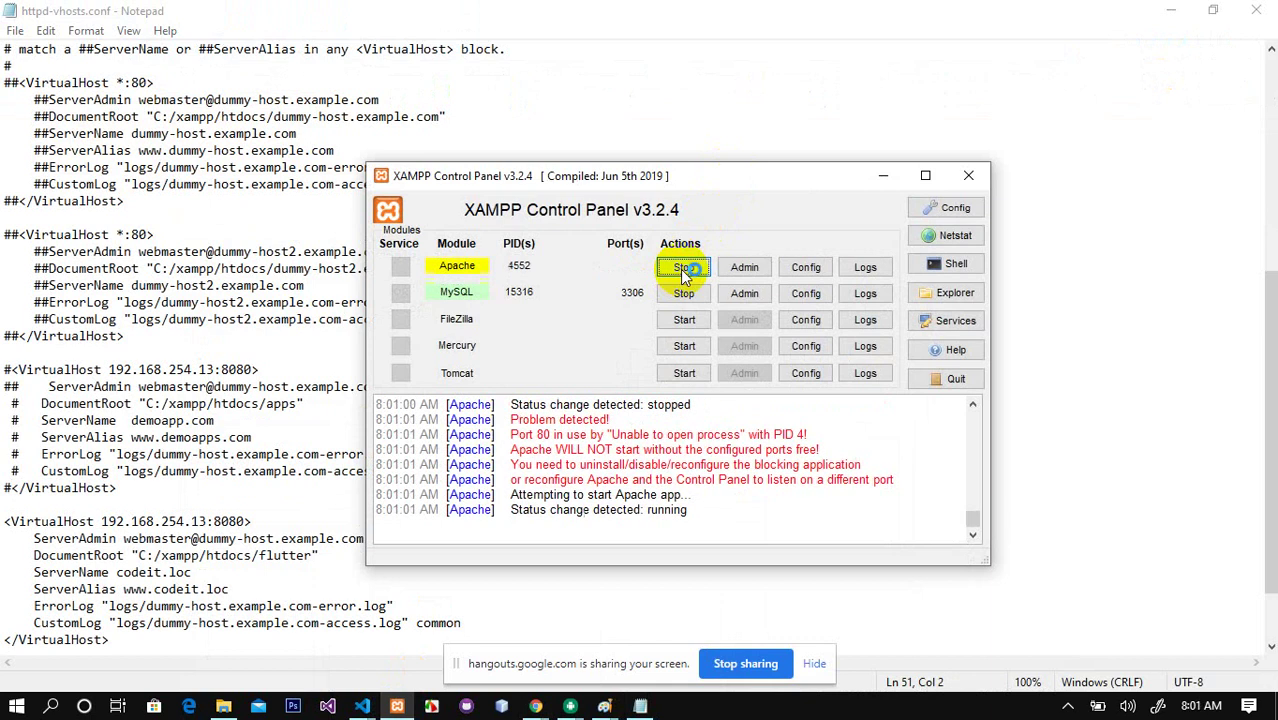
pyautogui.click(883, 176)
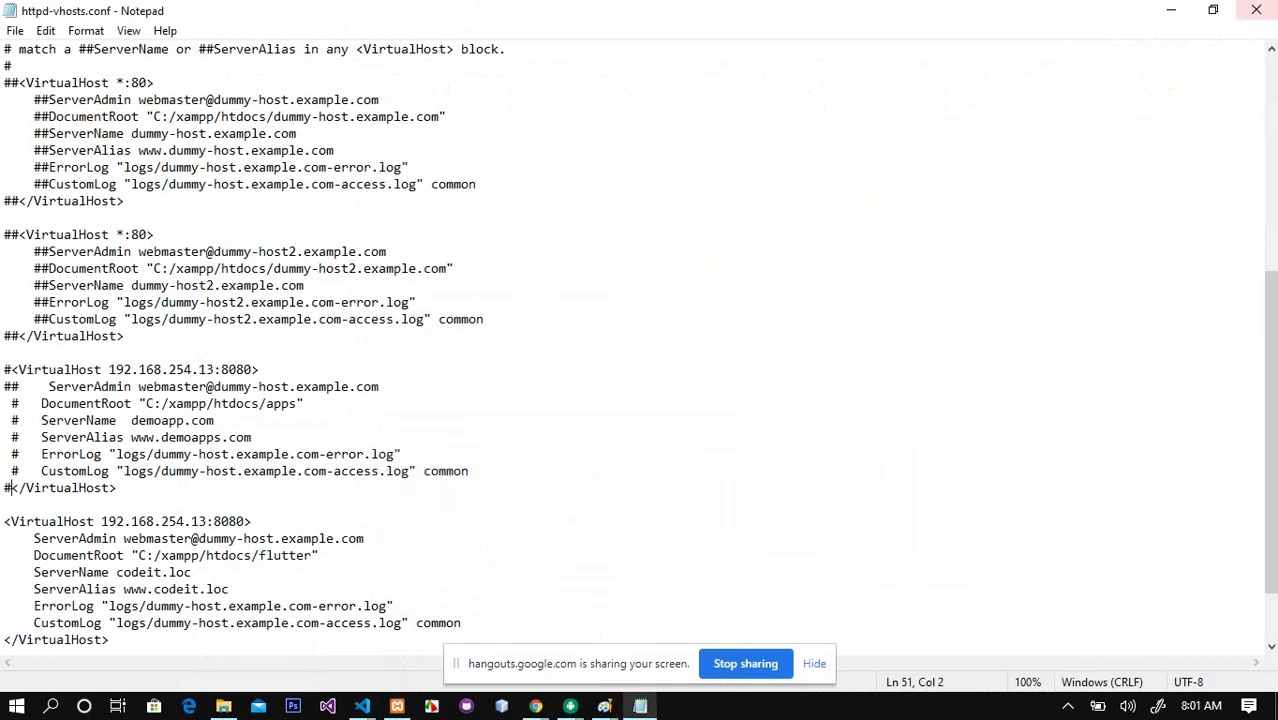
pyautogui.click(1256, 10)
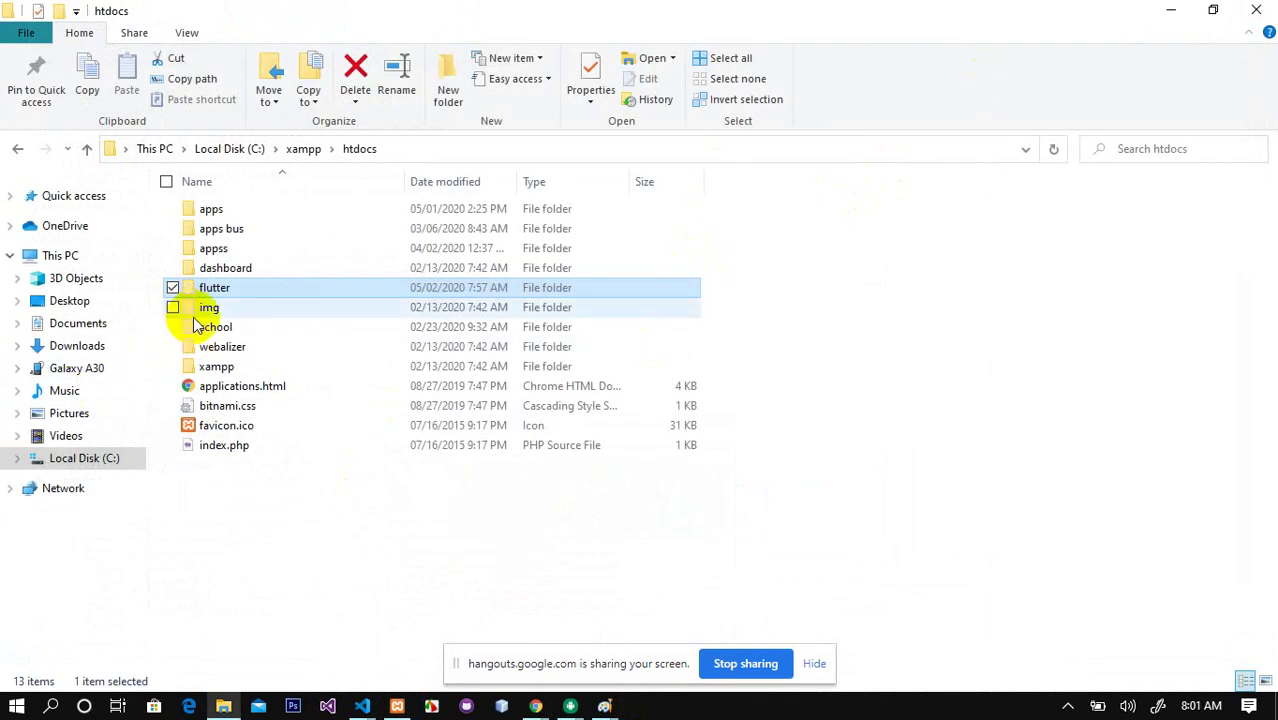
# Step: Bring up the Untitled Paint window and choose the Pencil tool
pyautogui.click(215, 288)
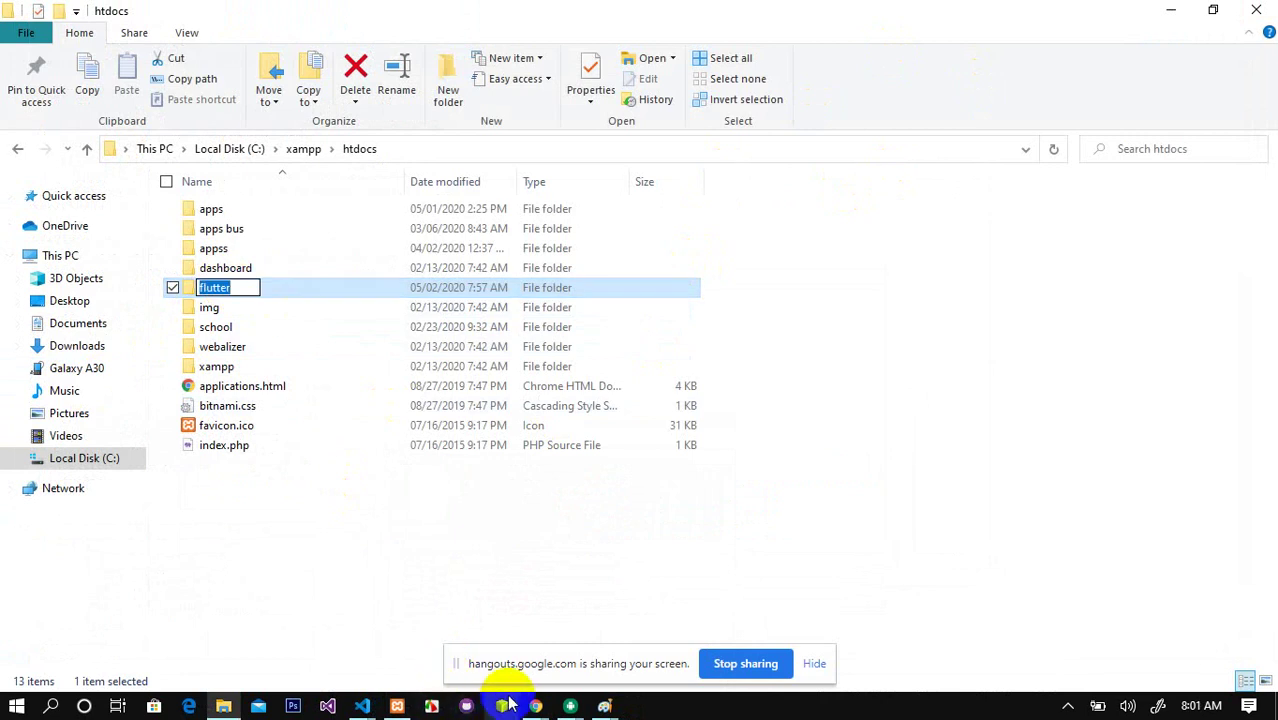
pyautogui.click(606, 705)
pyautogui.click(635, 610)
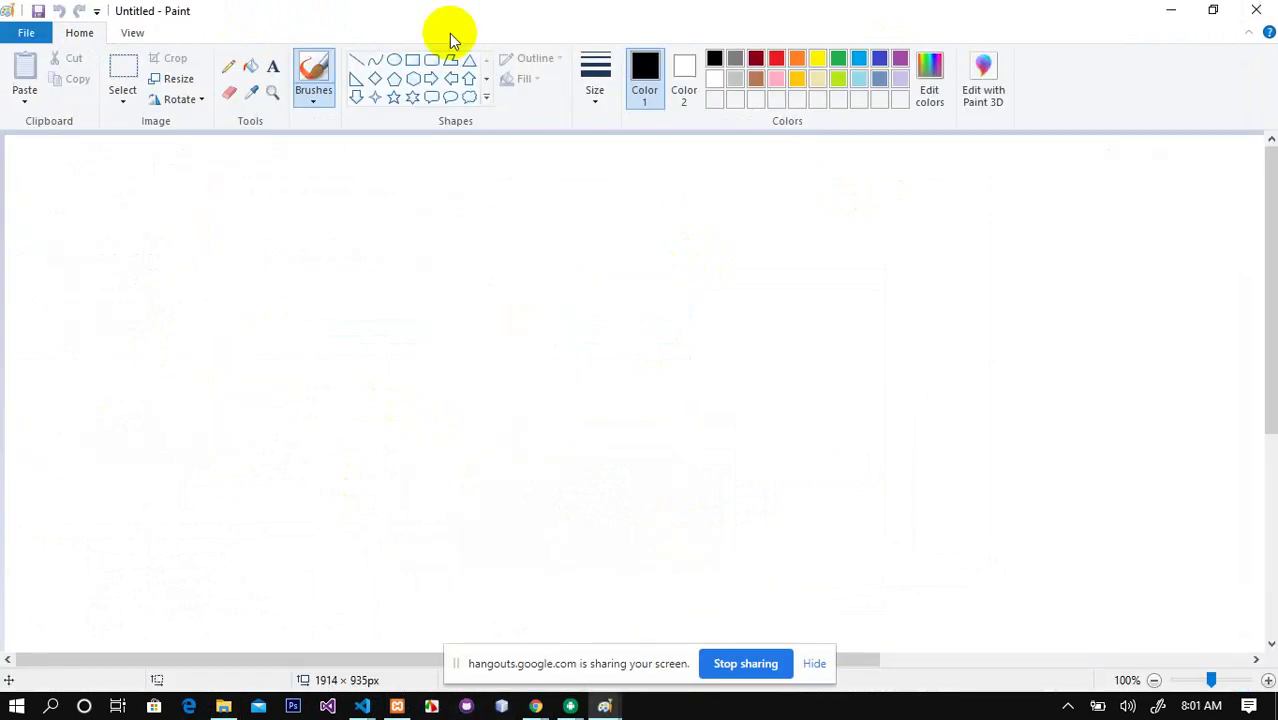
pyautogui.click(228, 66)
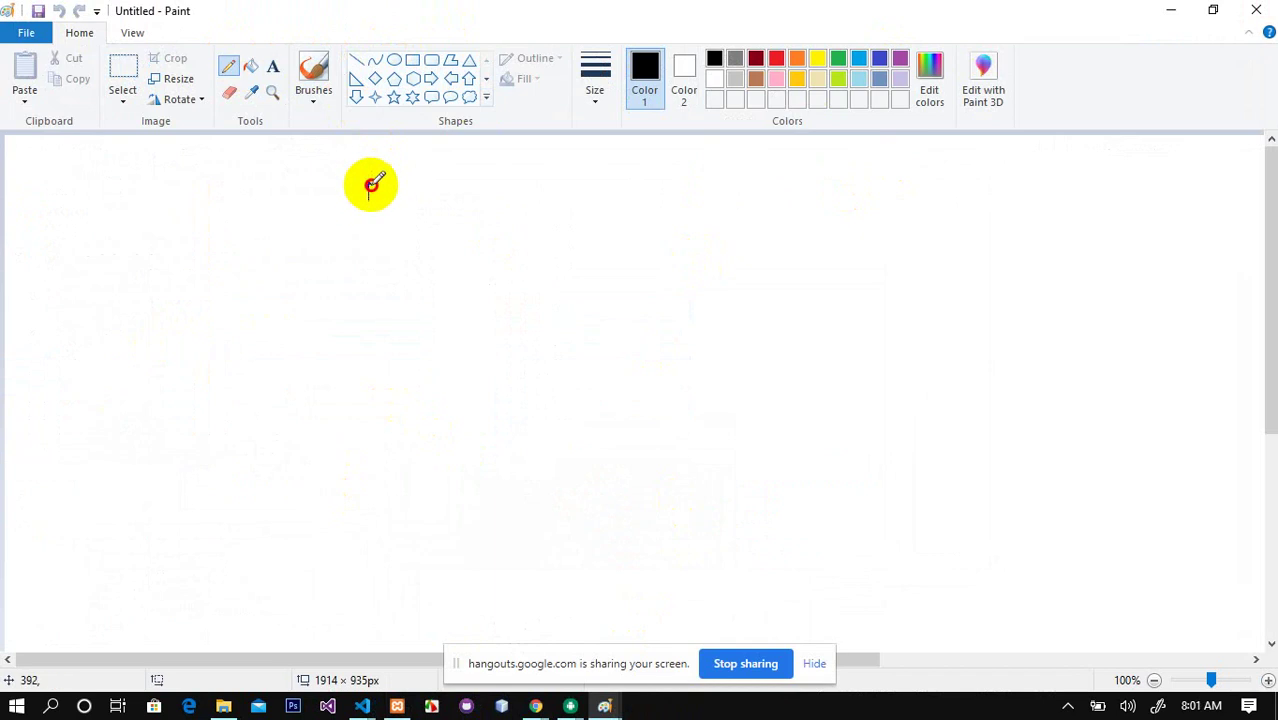
# Step: Handwrite 'MySQL' and 'PHP MyAdmin' below it on the canvas
pyautogui.moveTo(367, 198)
pyautogui.mouseDown()
pyautogui.moveTo(388, 196)
pyautogui.moveTo(396, 222)
pyautogui.mouseUp()
pyautogui.moveTo(426, 178)
pyautogui.mouseDown()
pyautogui.moveTo(417, 193)
pyautogui.moveTo(472, 180)
pyautogui.mouseUp()
pyautogui.click(511, 172)
pyautogui.moveTo(255, 257)
pyautogui.mouseDown()
pyautogui.moveTo(360, 270)
pyautogui.moveTo(416, 250)
pyautogui.moveTo(422, 285)
pyautogui.moveTo(474, 208)
pyautogui.moveTo(516, 217)
pyautogui.moveTo(541, 205)
pyautogui.mouseUp()
pyautogui.click(503, 193)
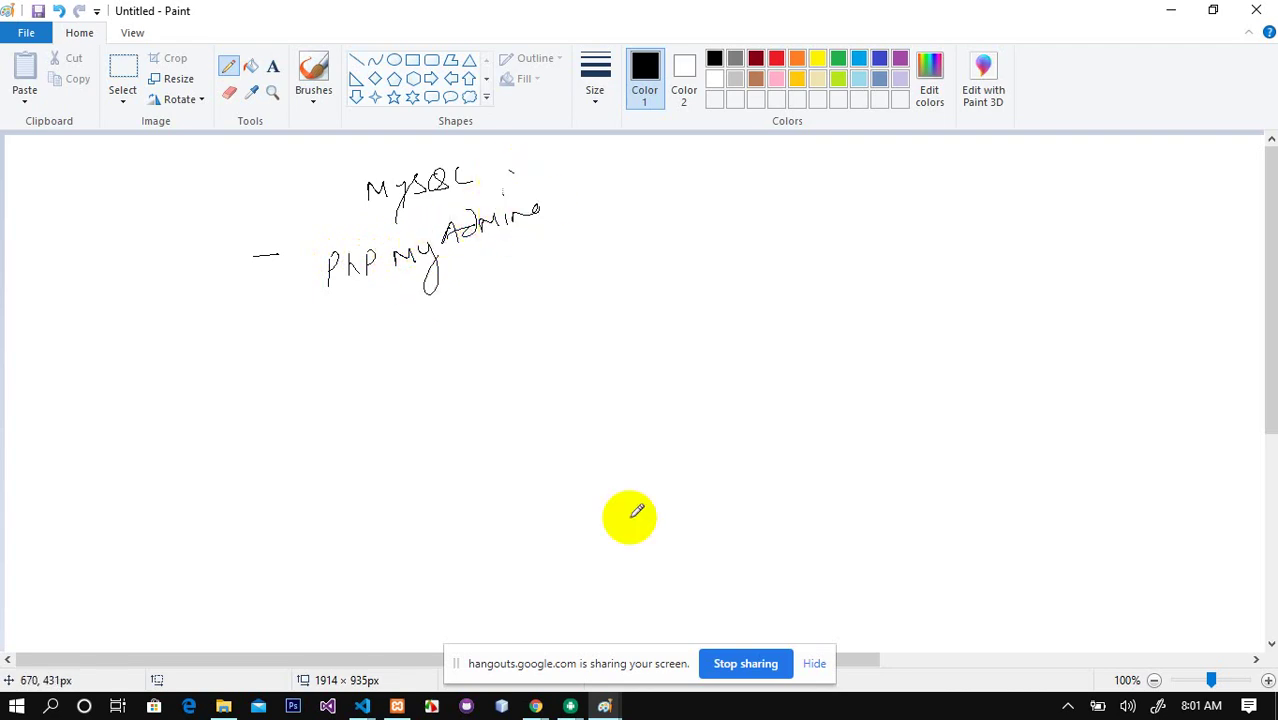
# Step: Switch back to the Google Chrome window
pyautogui.click(536, 706)
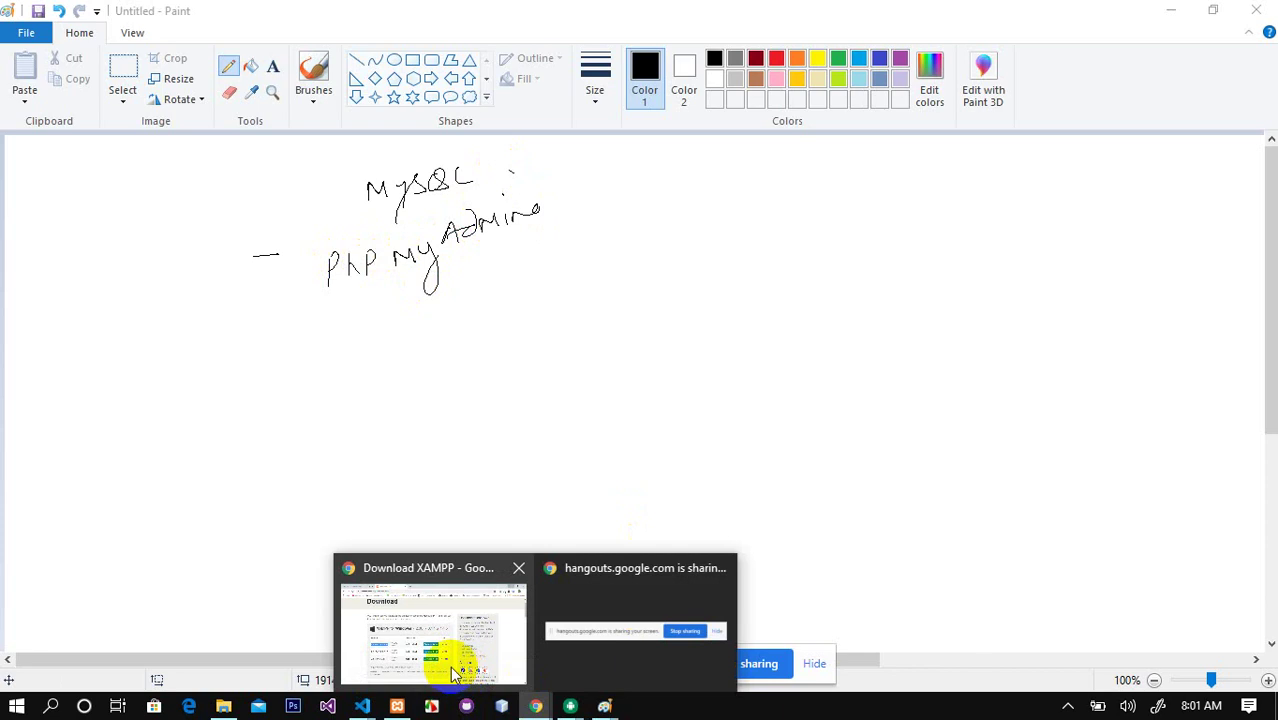
pyautogui.click(536, 706)
pyautogui.click(408, 551)
# Step: Load 192.168.254.13:8080/phpmyadmin in a new Chrome tab
pyautogui.click(483, 18)
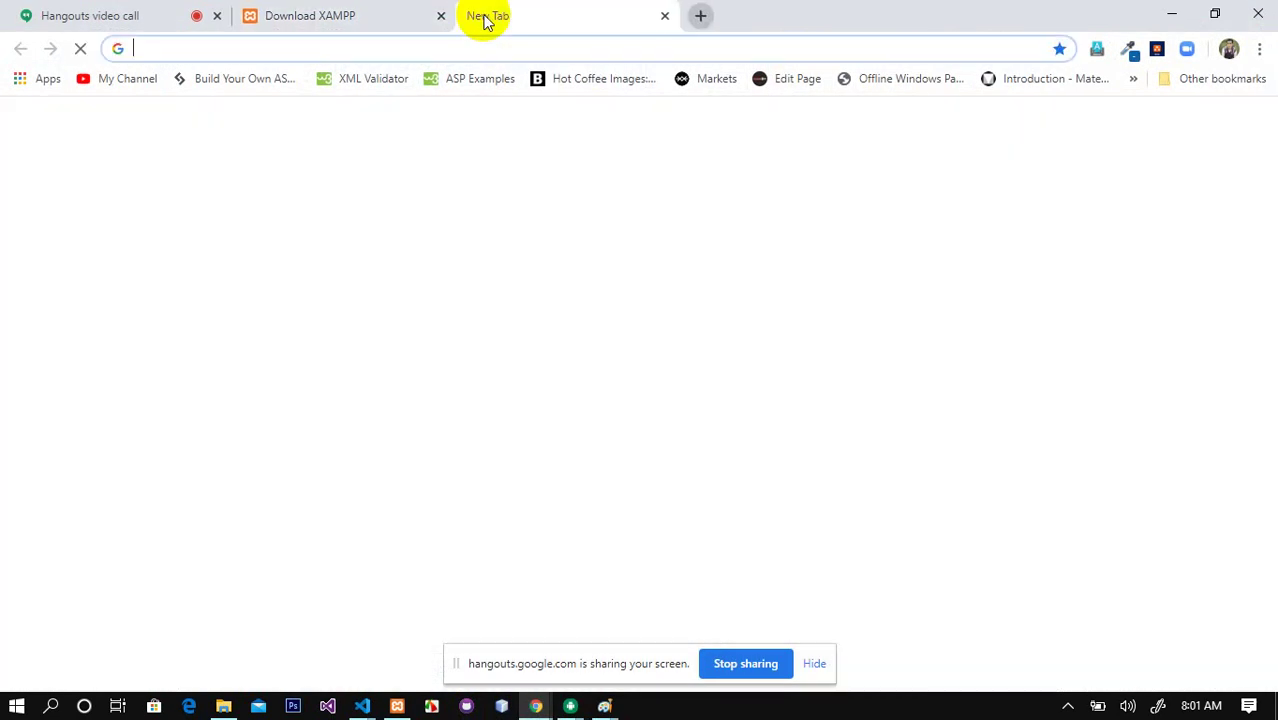
pyautogui.write('19')
pyautogui.press('Right')
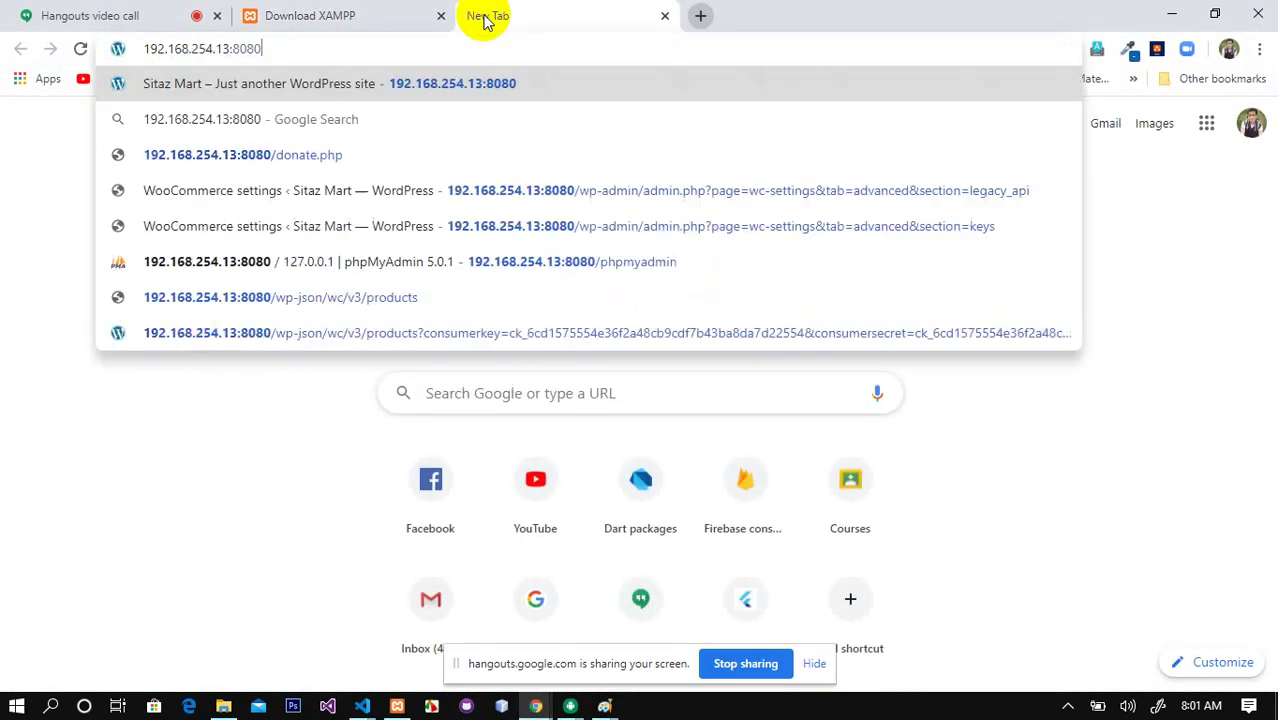
pyautogui.write('/')
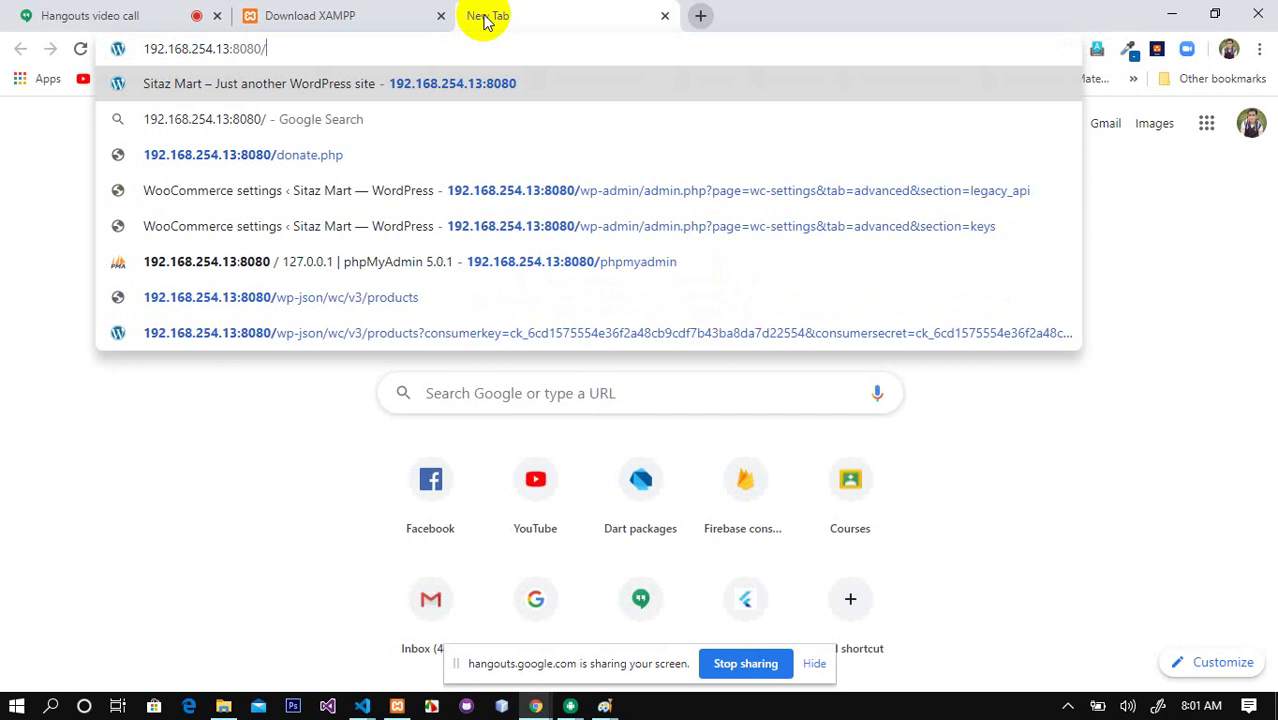
pyautogui.write('php')
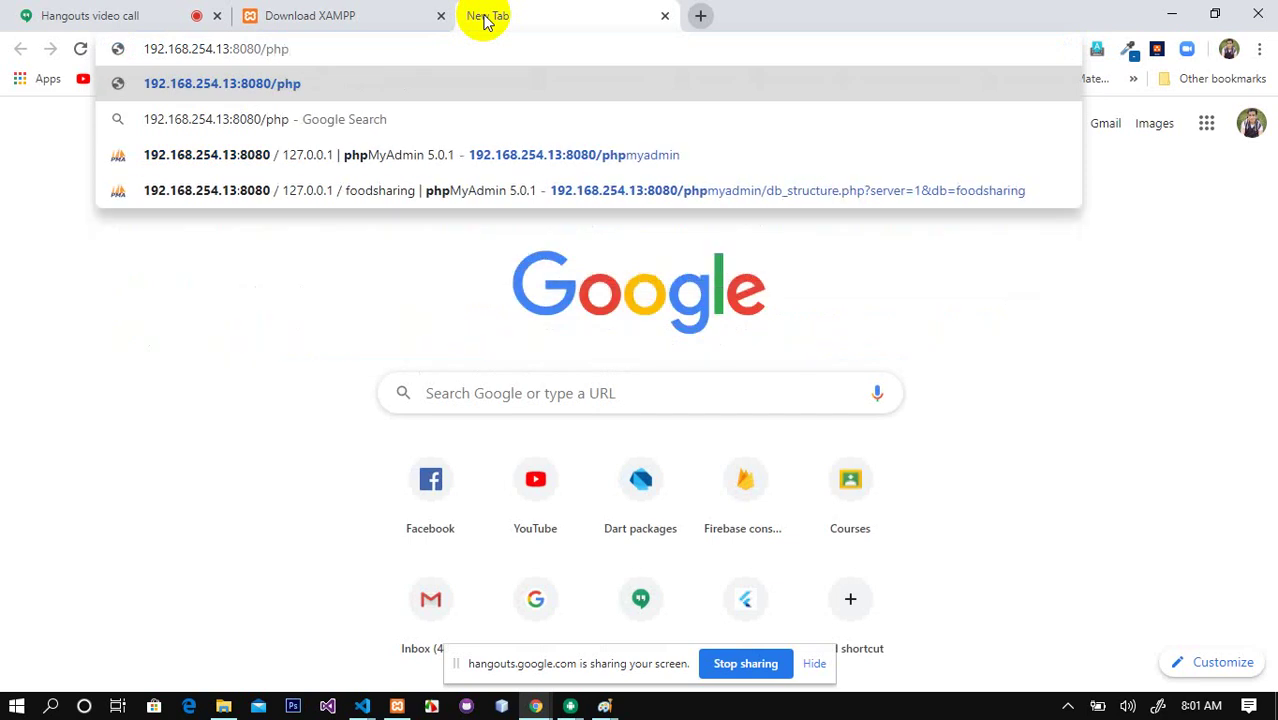
pyautogui.write('myadmin')
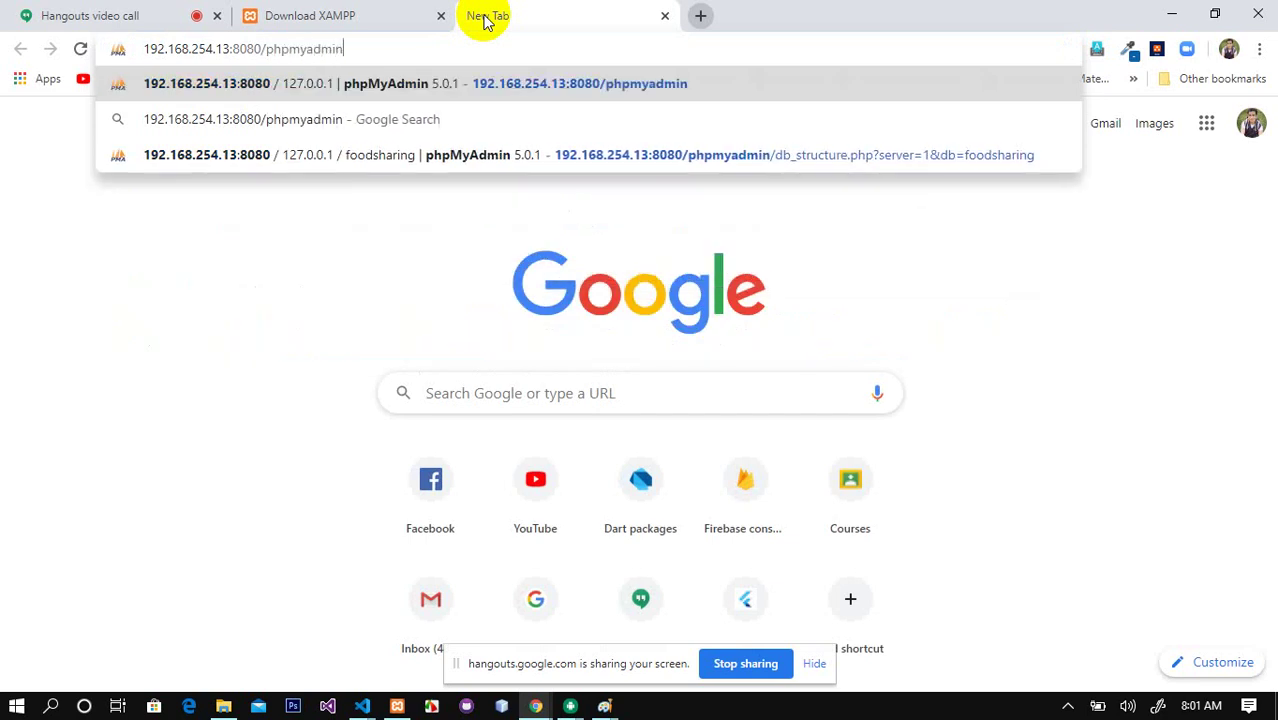
pyautogui.press('Return')
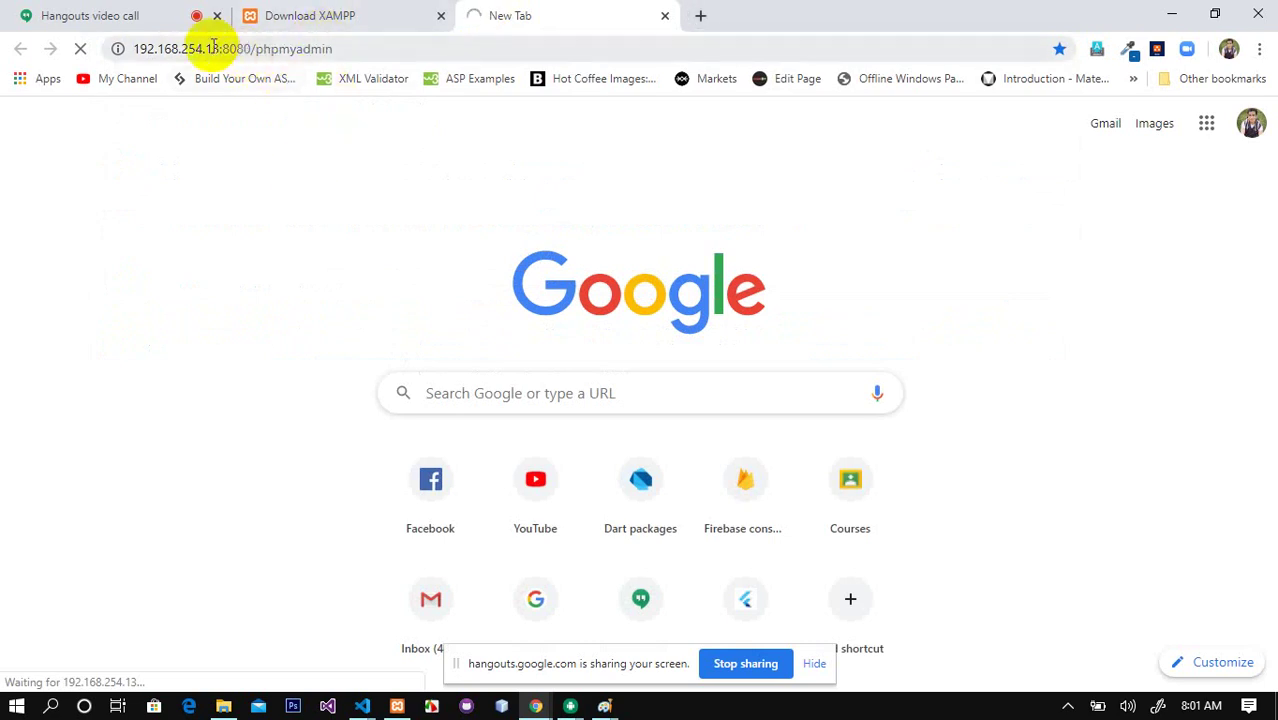
pyautogui.moveTo(219, 48); pyautogui.dragTo(128, 50)
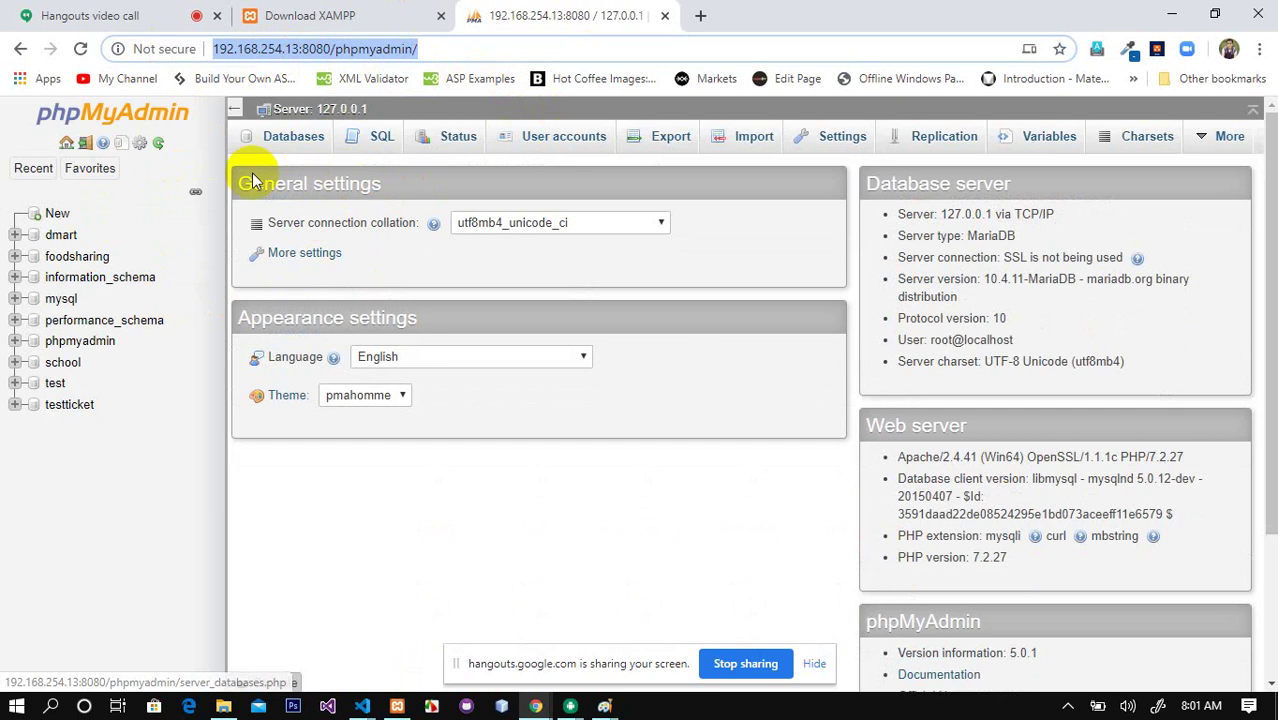
# Step: Create the 'inventory' database and start a 'product' table in it
pyautogui.click(285, 146)
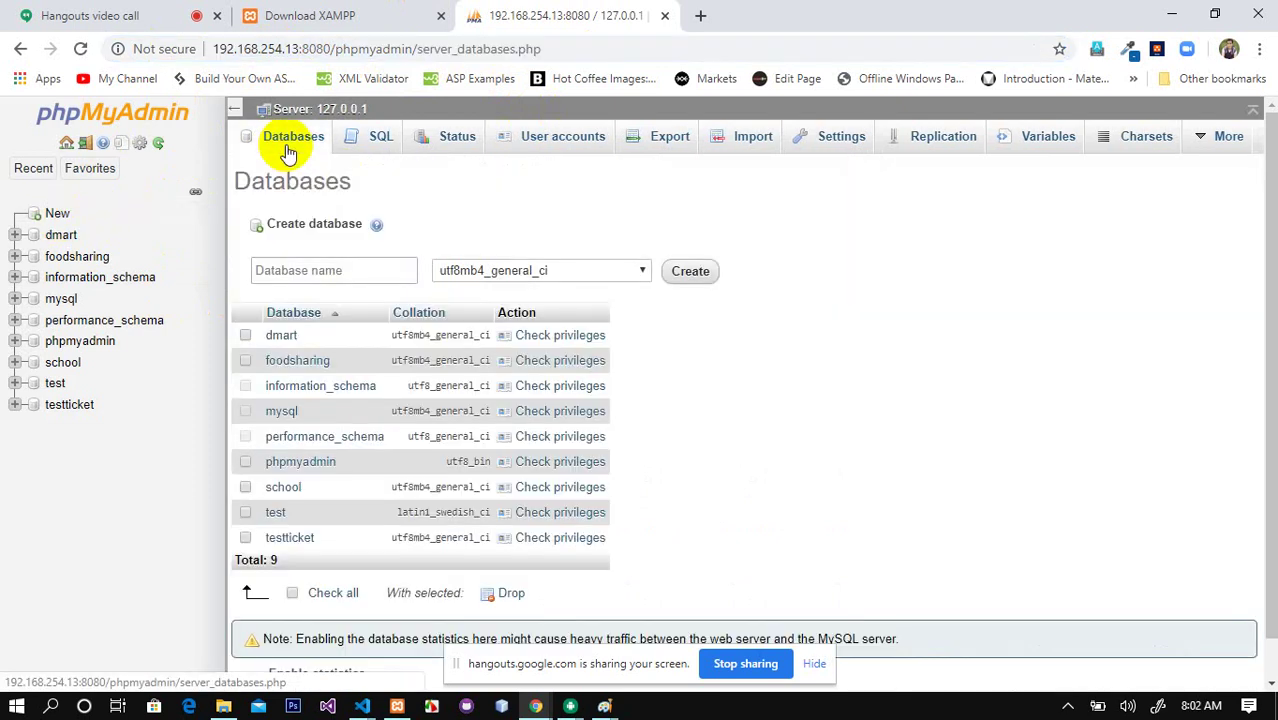
pyautogui.click(328, 271)
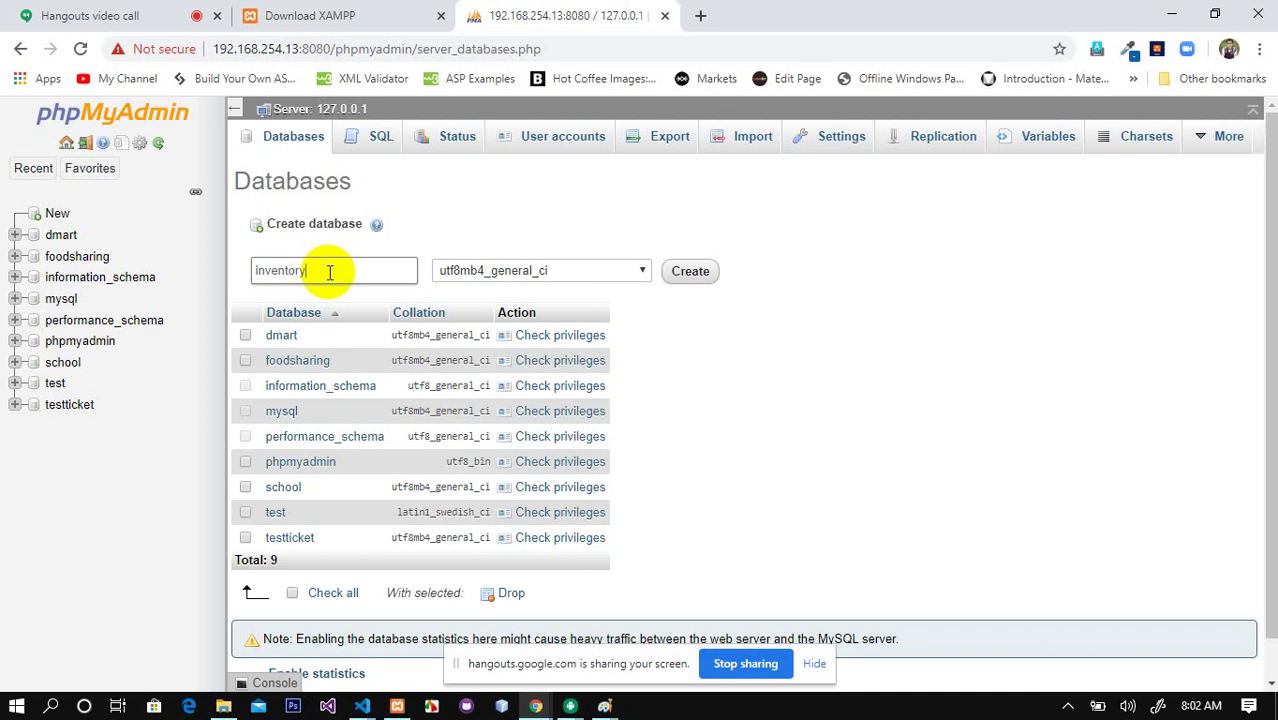
pyautogui.press('Return')
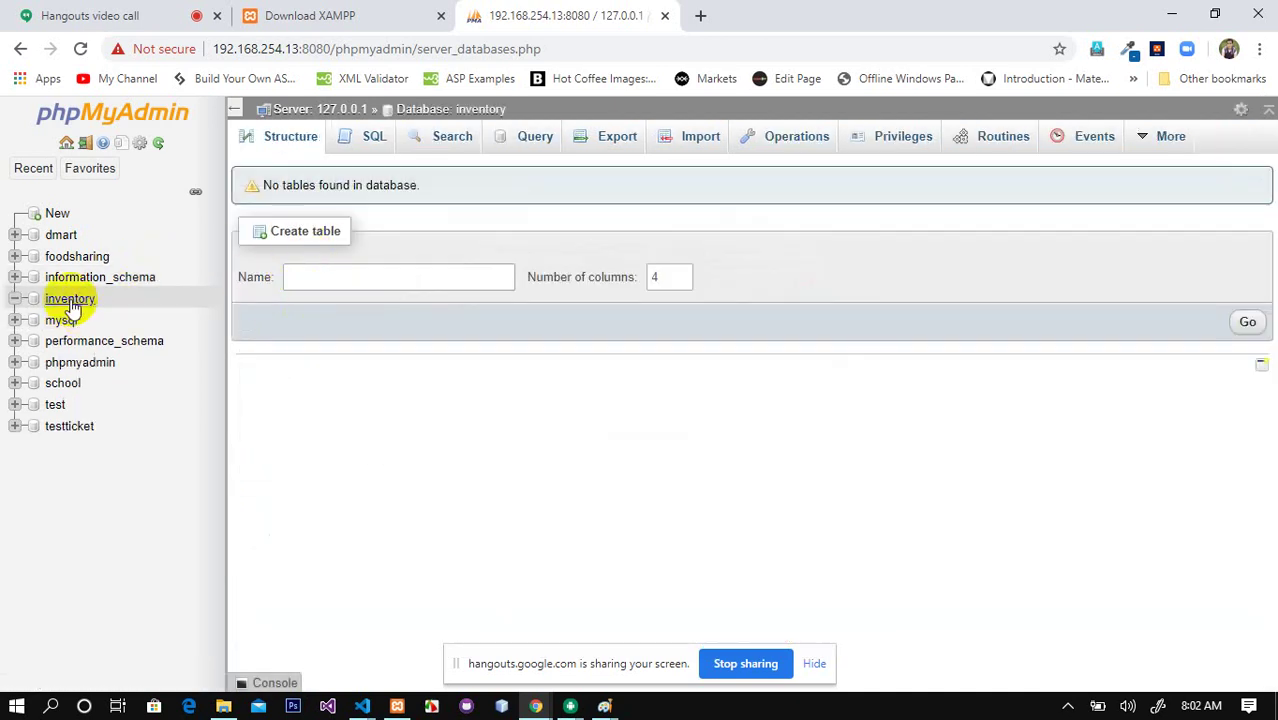
pyautogui.click(326, 272)
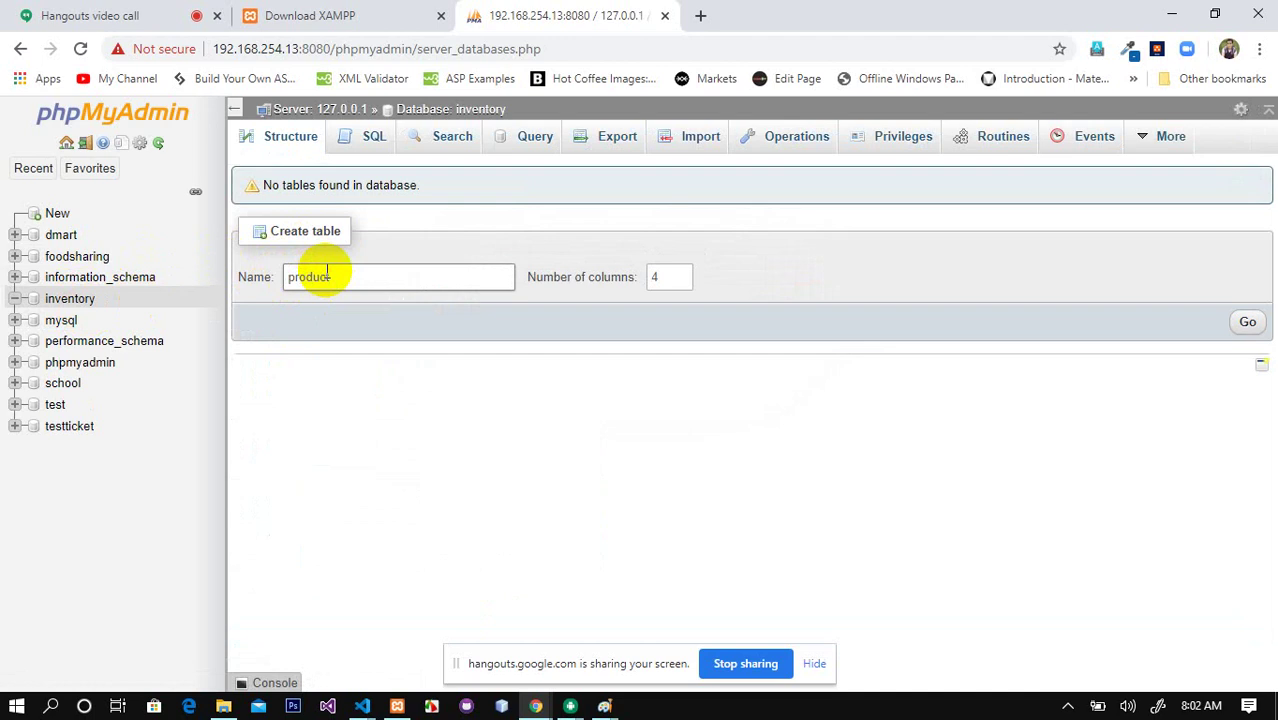
pyautogui.press('Return')
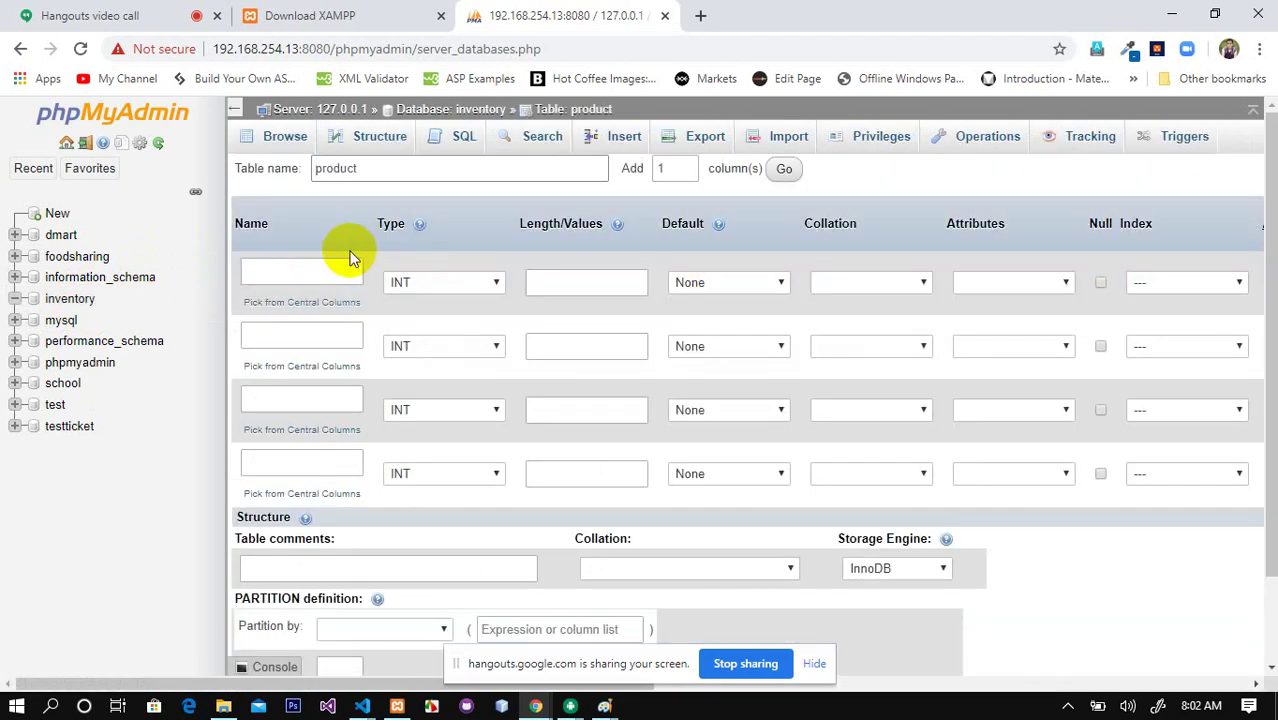
# Step: Make the id column the auto-increment PRIMARY key
pyautogui.click(335, 273)
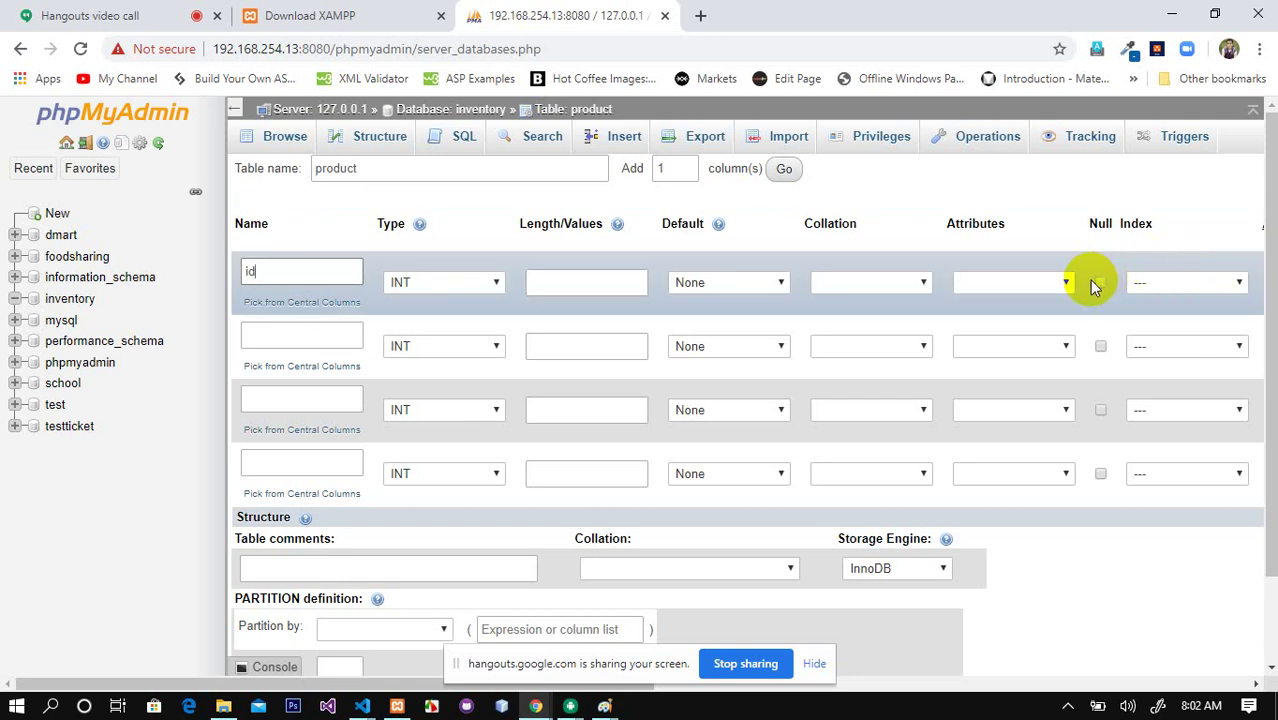
pyautogui.click(1238, 283)
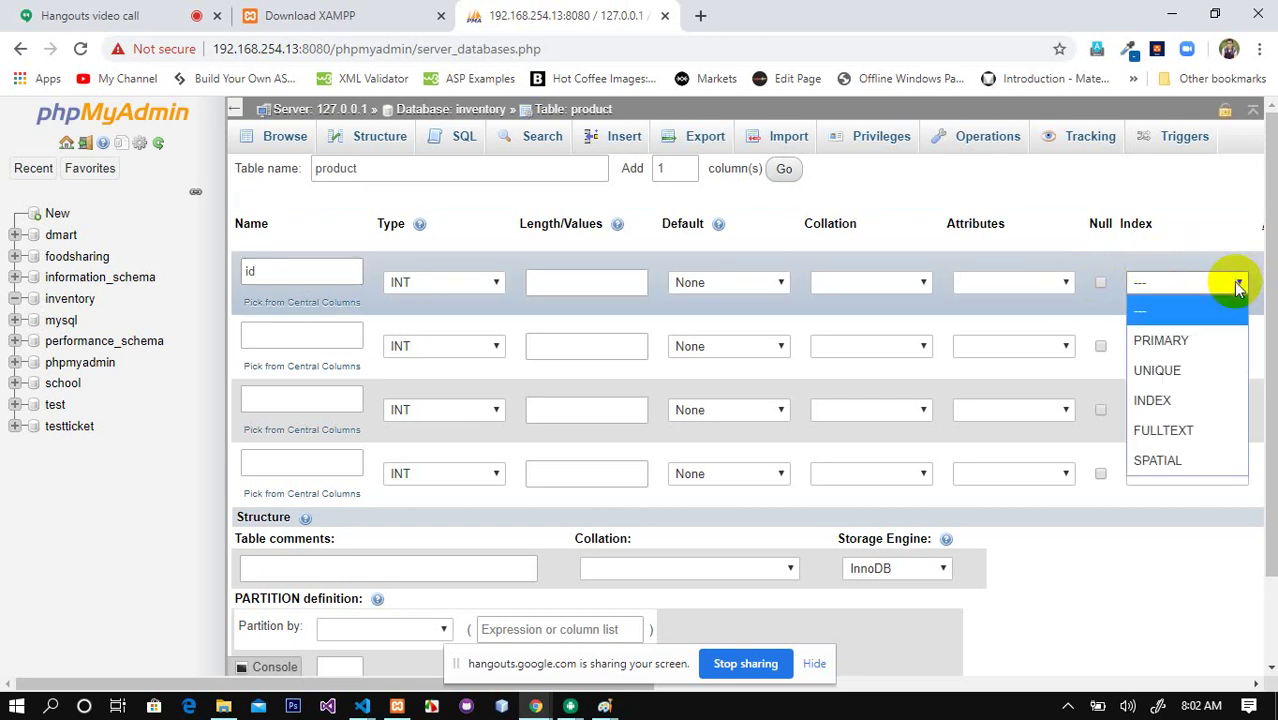
pyautogui.click(1161, 340)
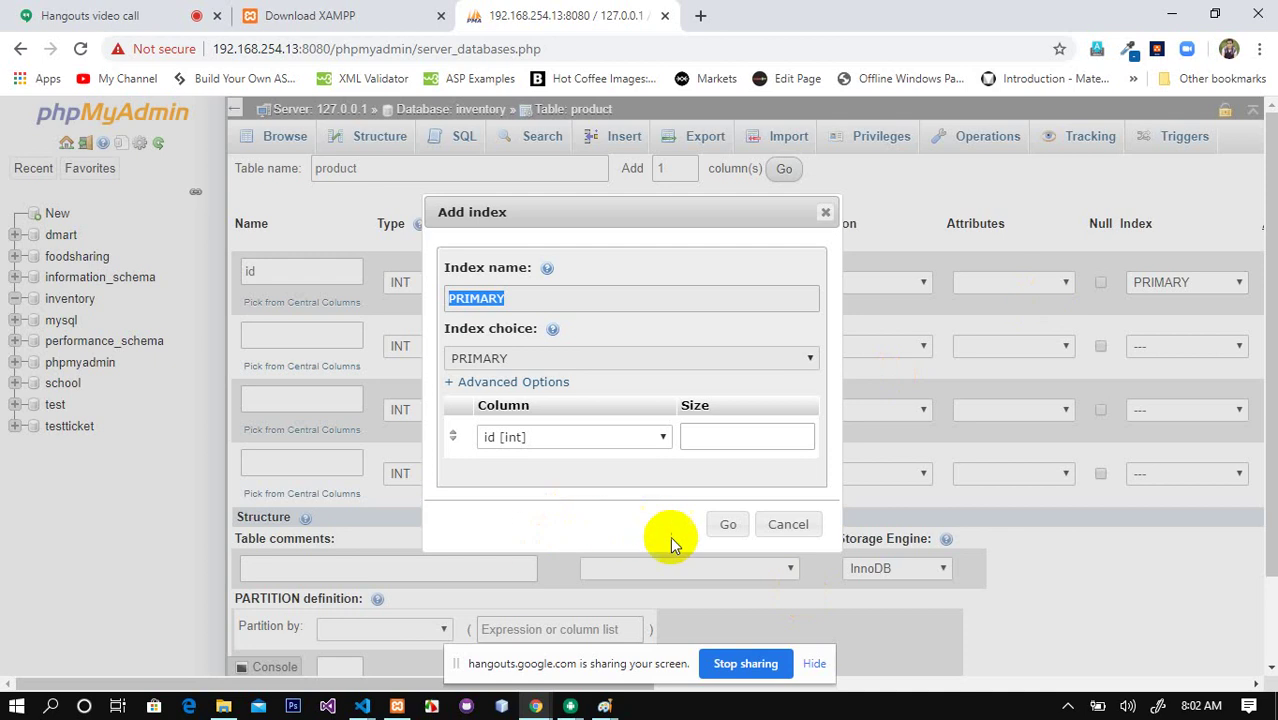
pyautogui.click(728, 527)
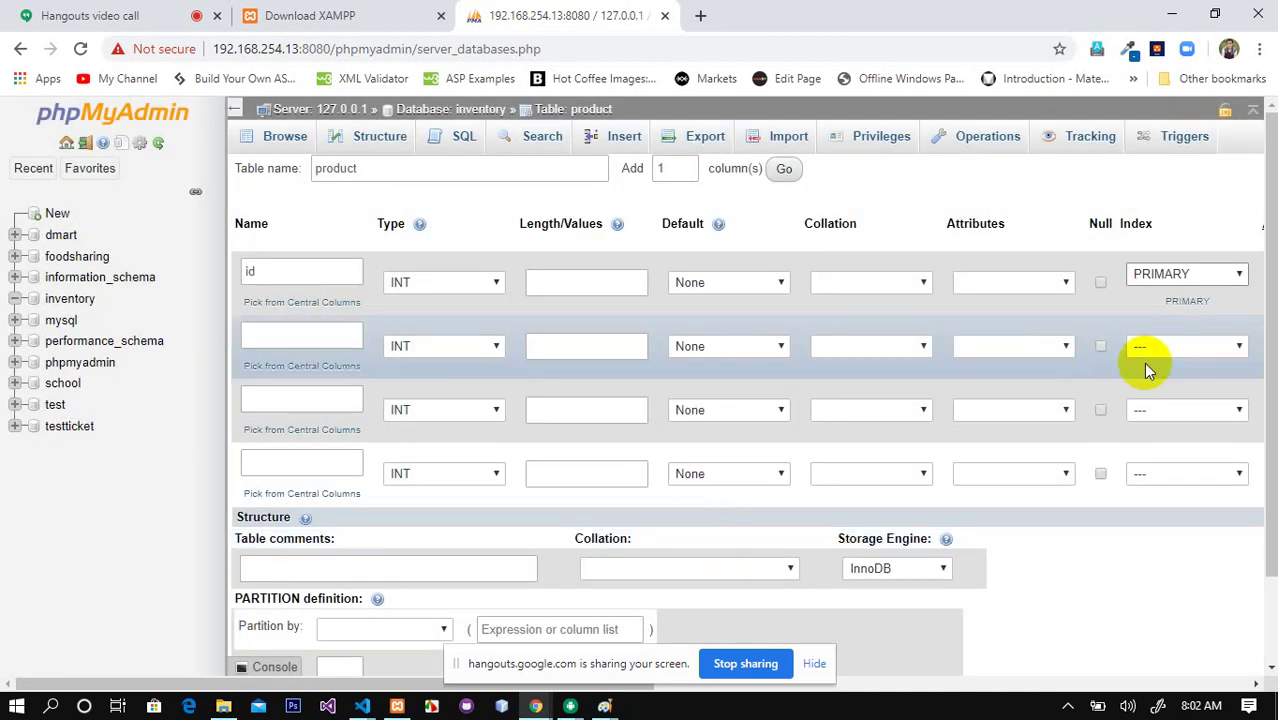
pyautogui.moveTo(637, 687); pyautogui.dragTo(841, 685)
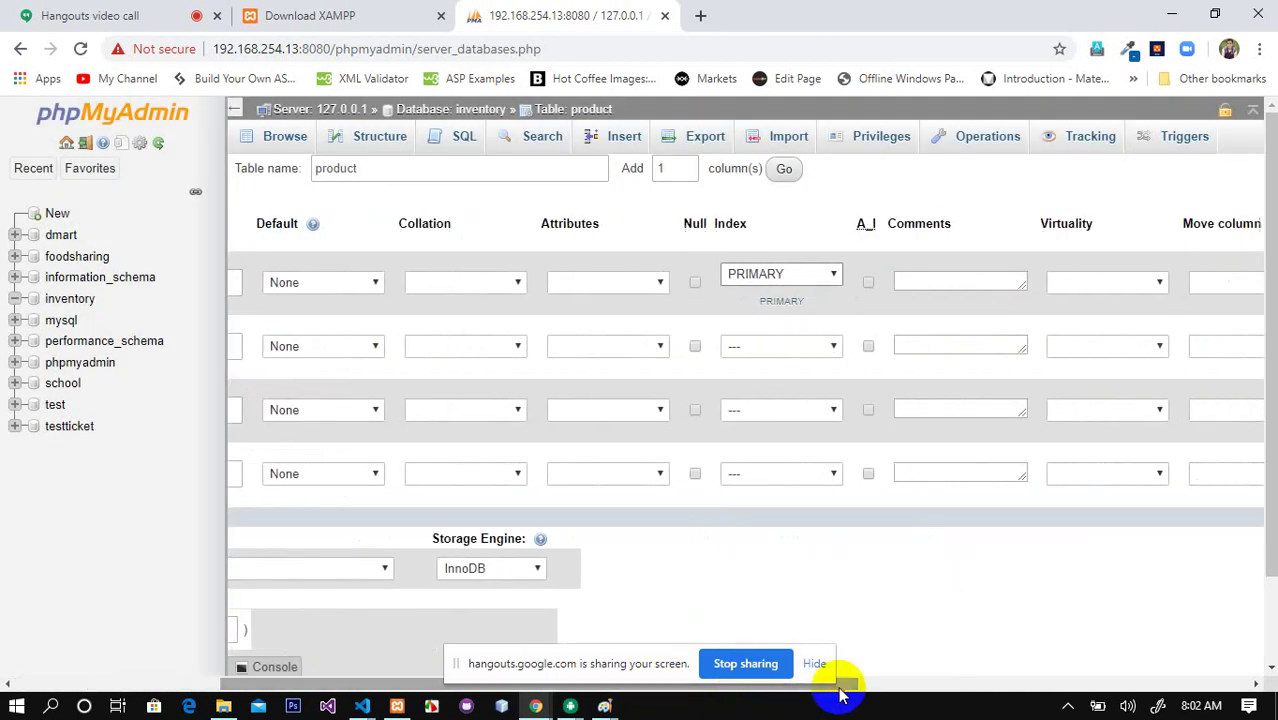
pyautogui.click(868, 282)
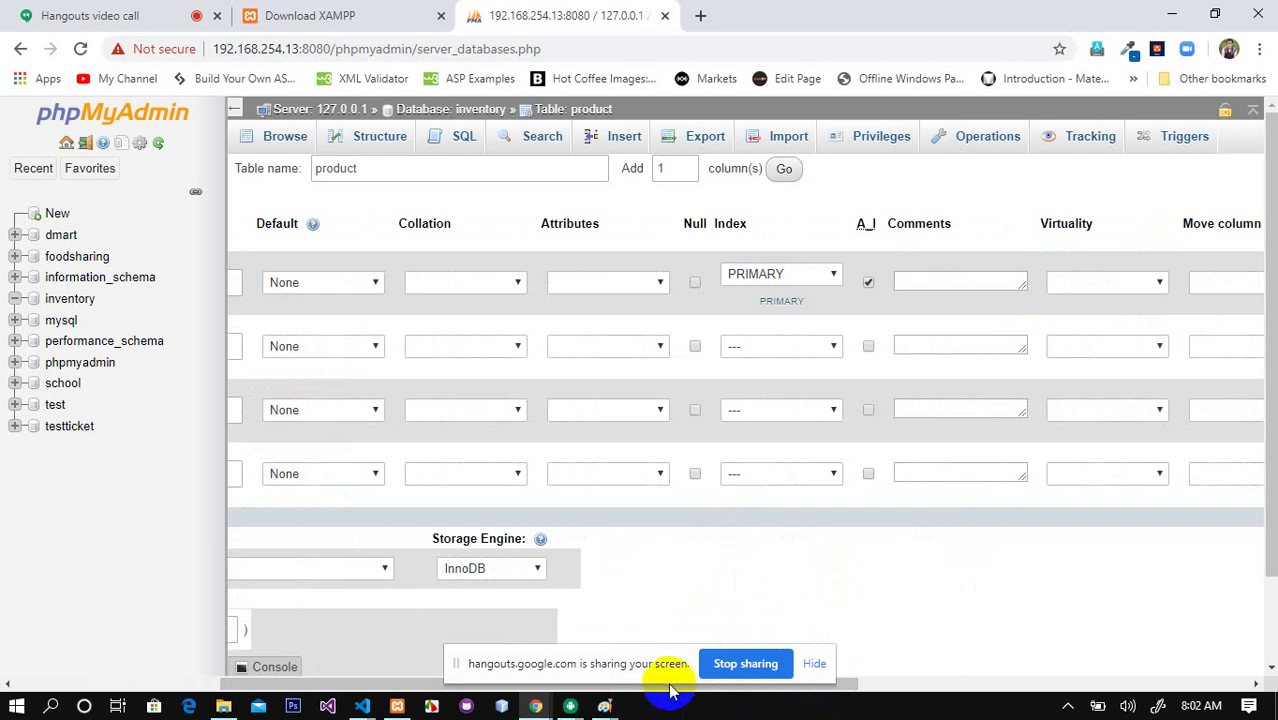
pyautogui.moveTo(670, 690); pyautogui.dragTo(357, 689)
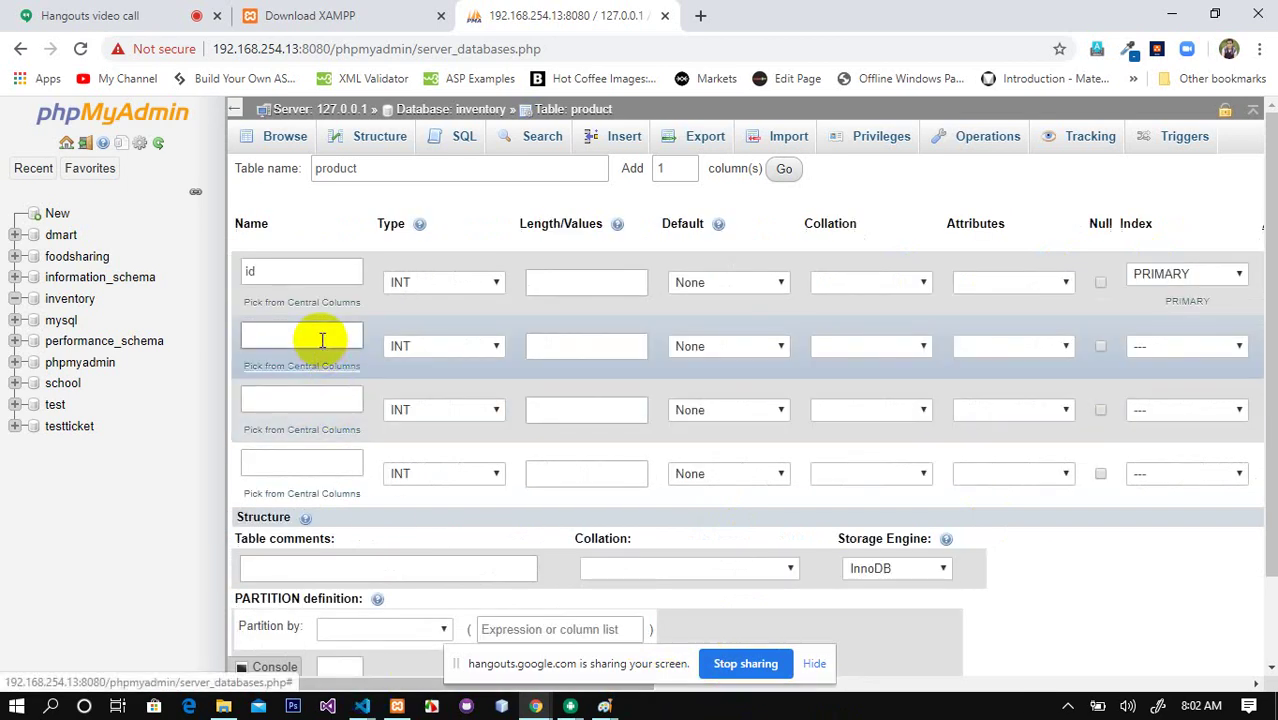
# Step: Define name as VARCHAR(20), price as FLOAT and description as TEXT
pyautogui.click(322, 337)
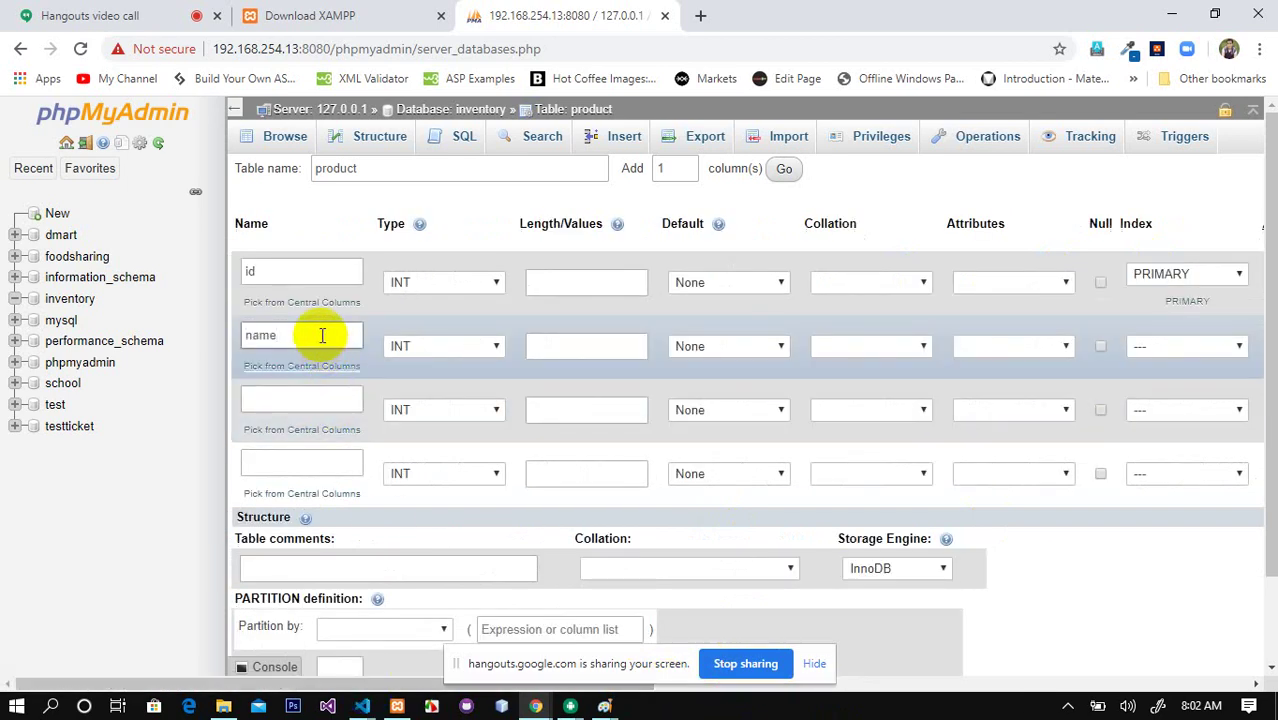
pyautogui.click(498, 346)
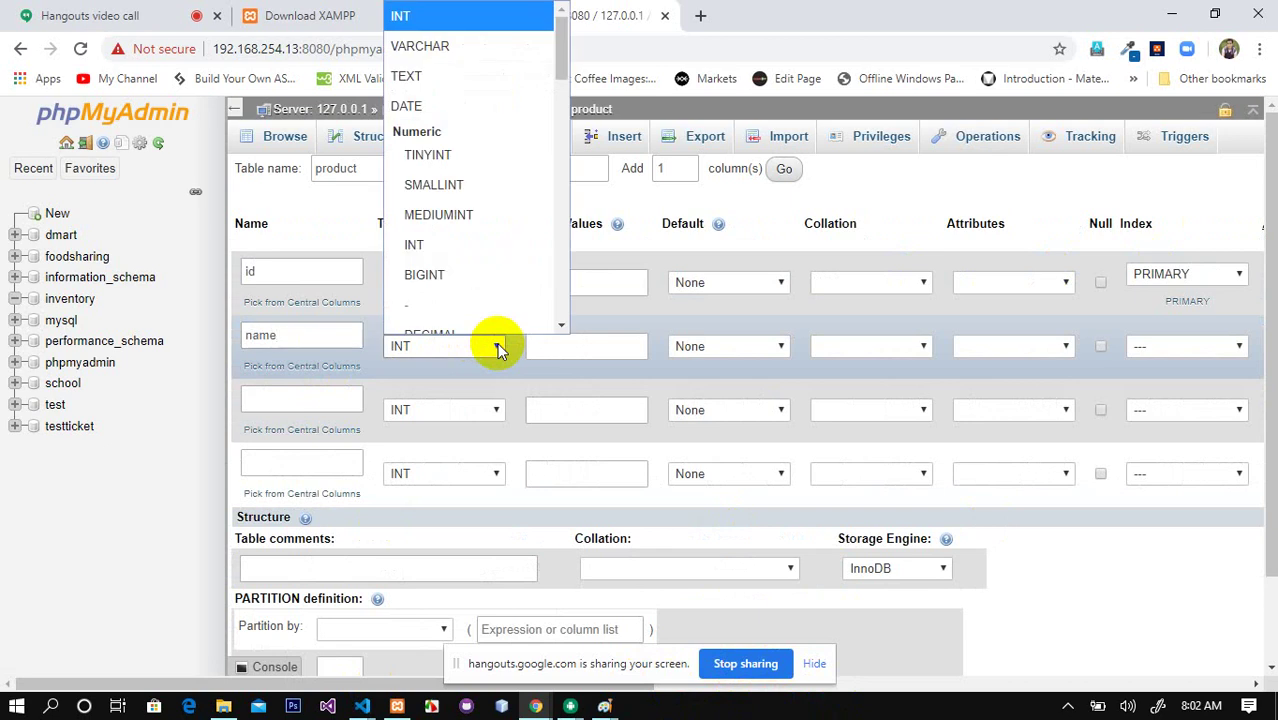
pyautogui.click(455, 45)
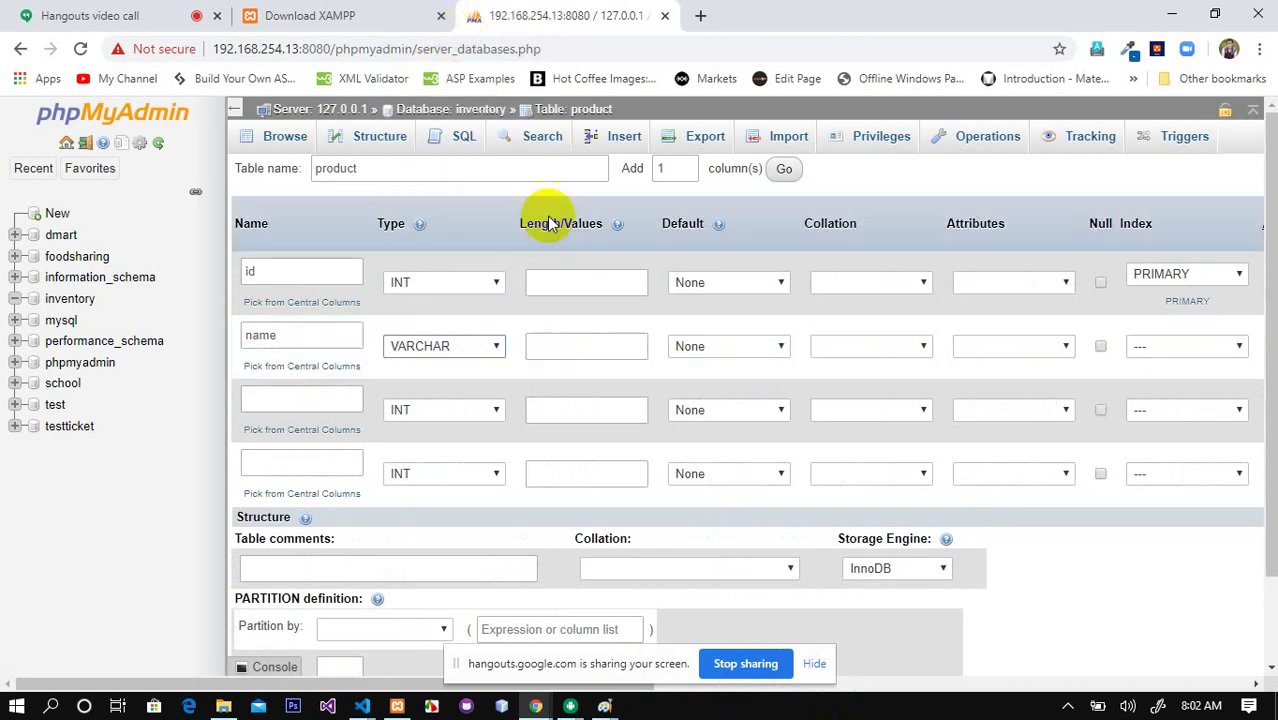
pyautogui.click(556, 346)
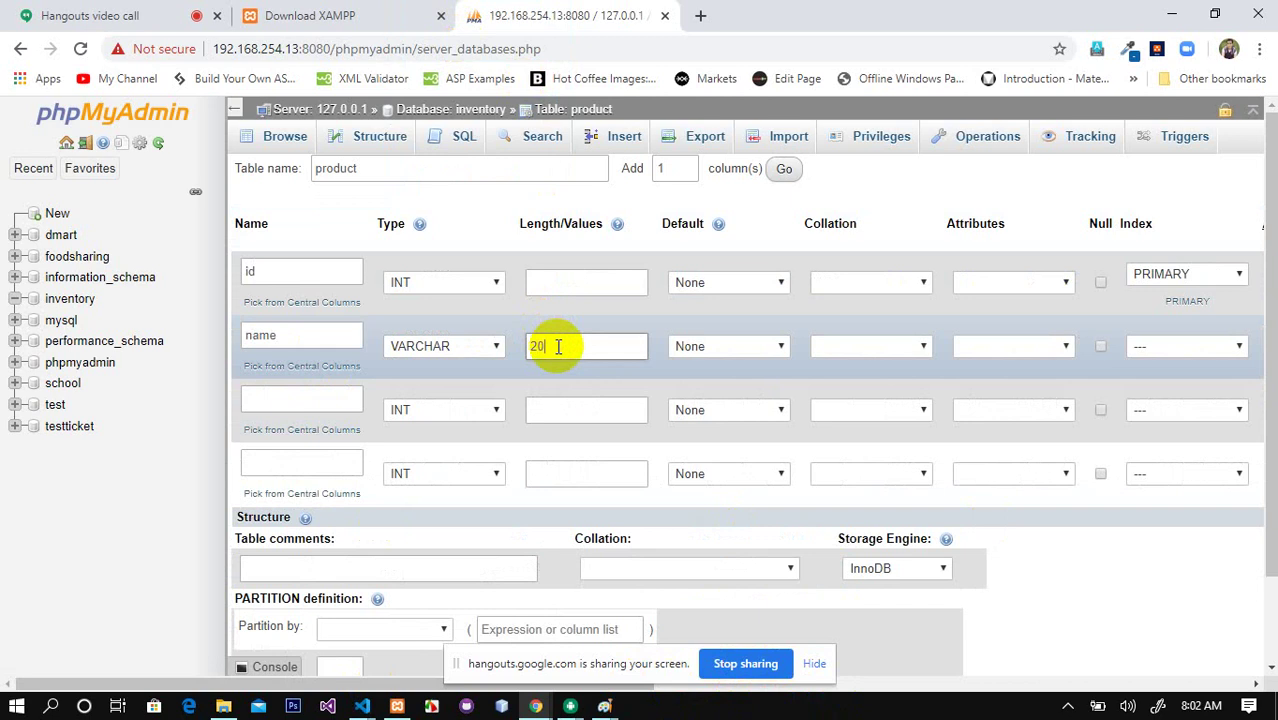
pyautogui.moveTo(556, 346); pyautogui.dragTo(531, 343)
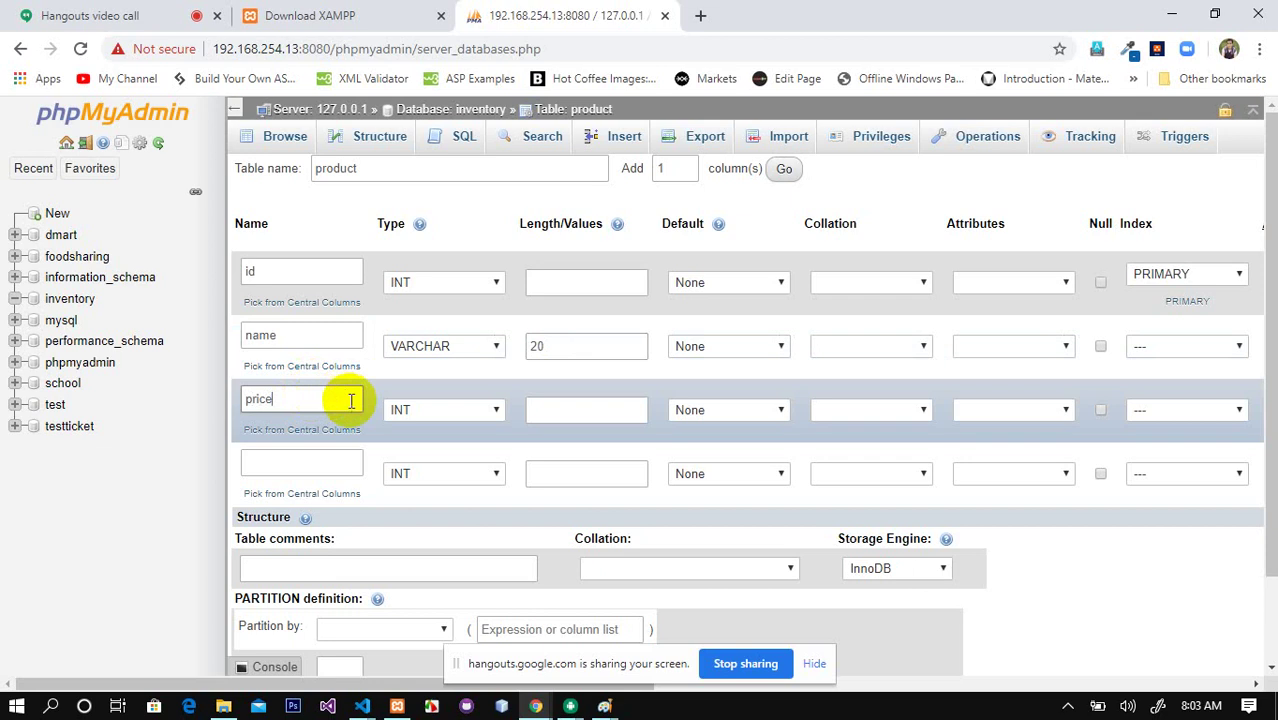
pyautogui.click(494, 410)
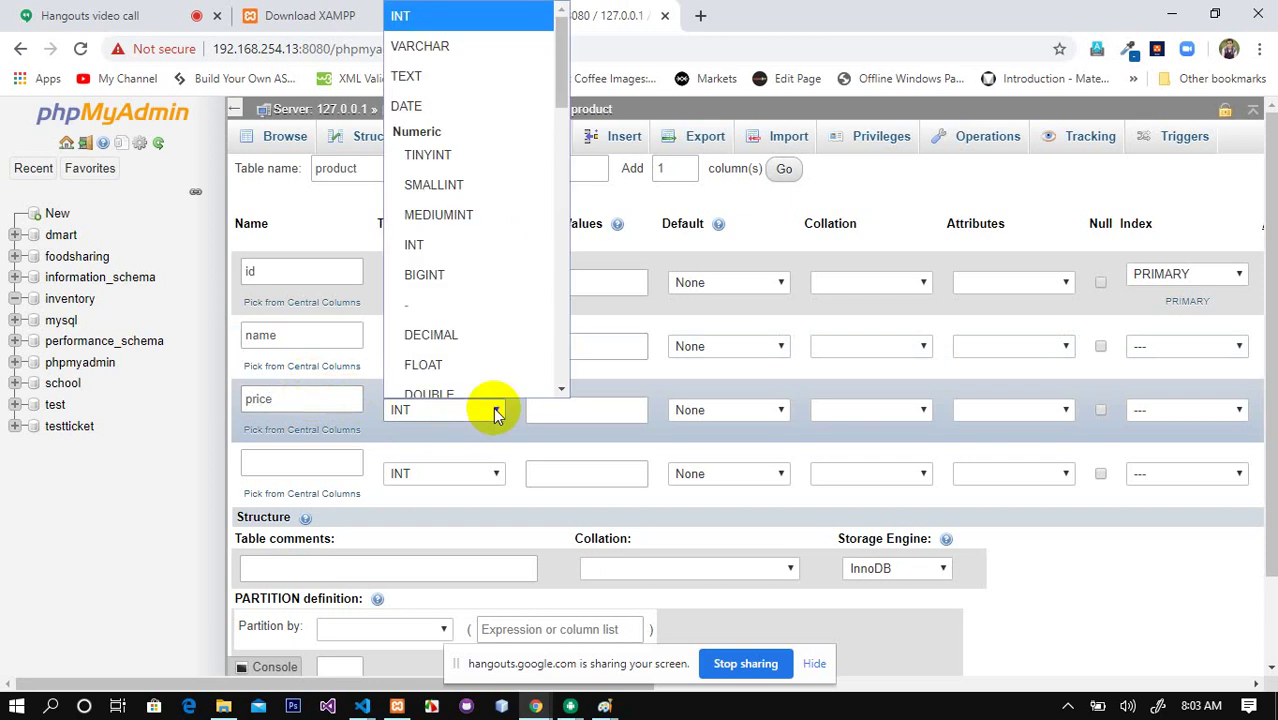
pyautogui.click(500, 358)
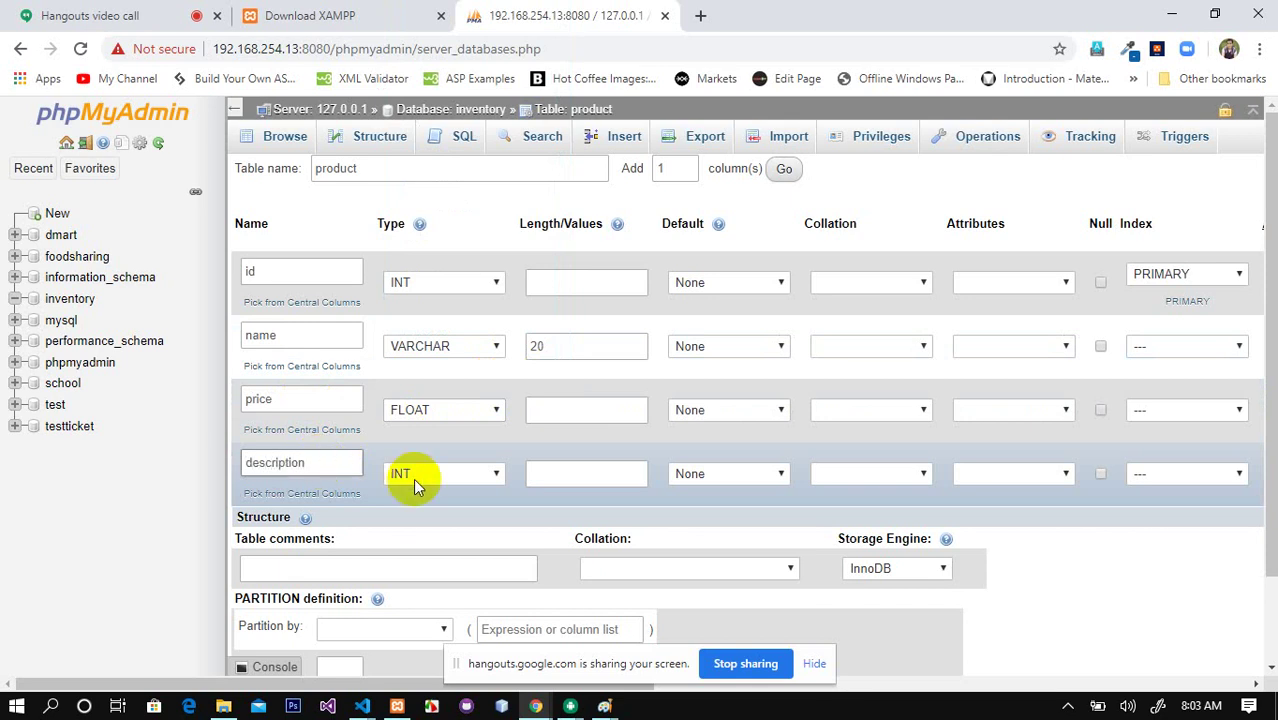
pyautogui.click(492, 474)
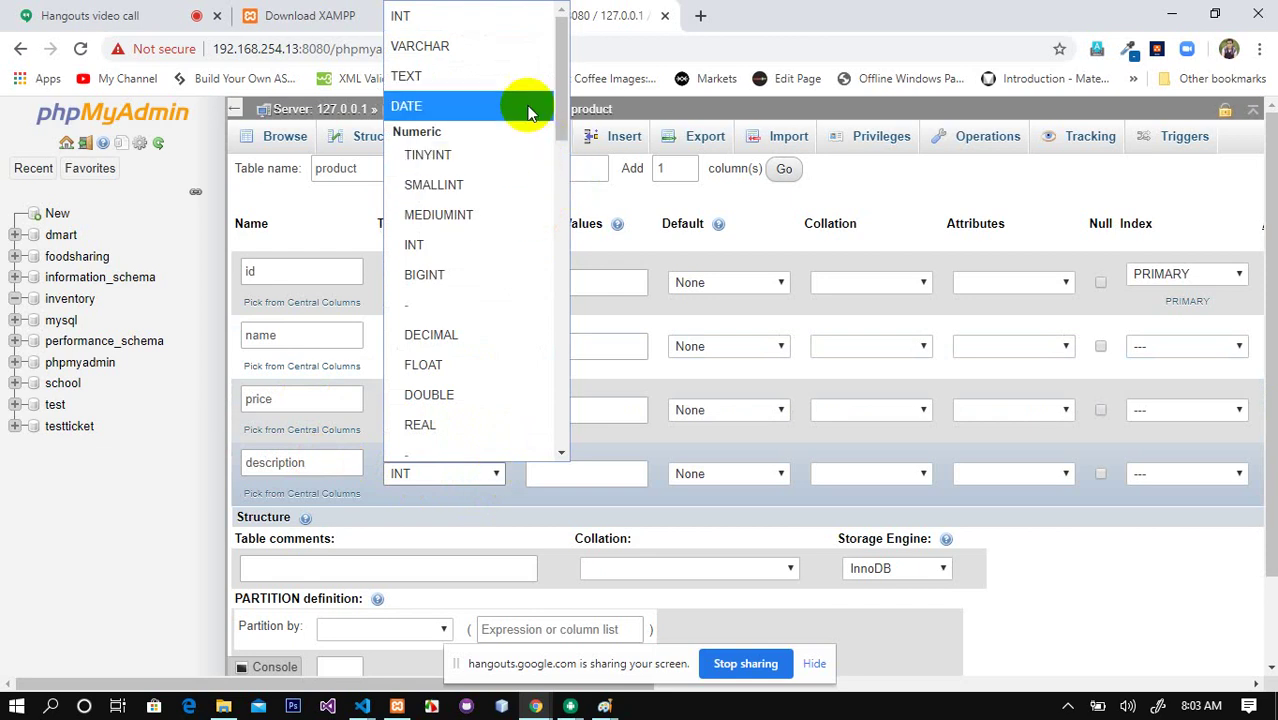
pyautogui.click(472, 80)
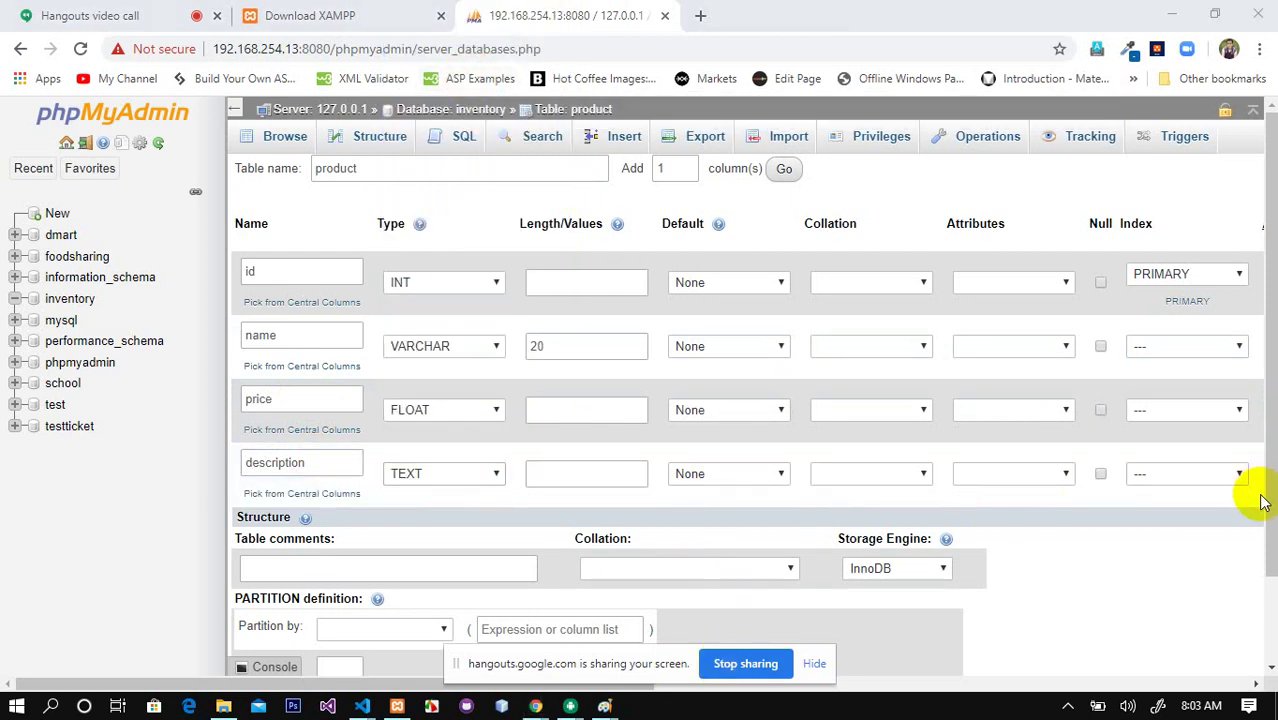
pyautogui.scroll(-2, 1258, 500)
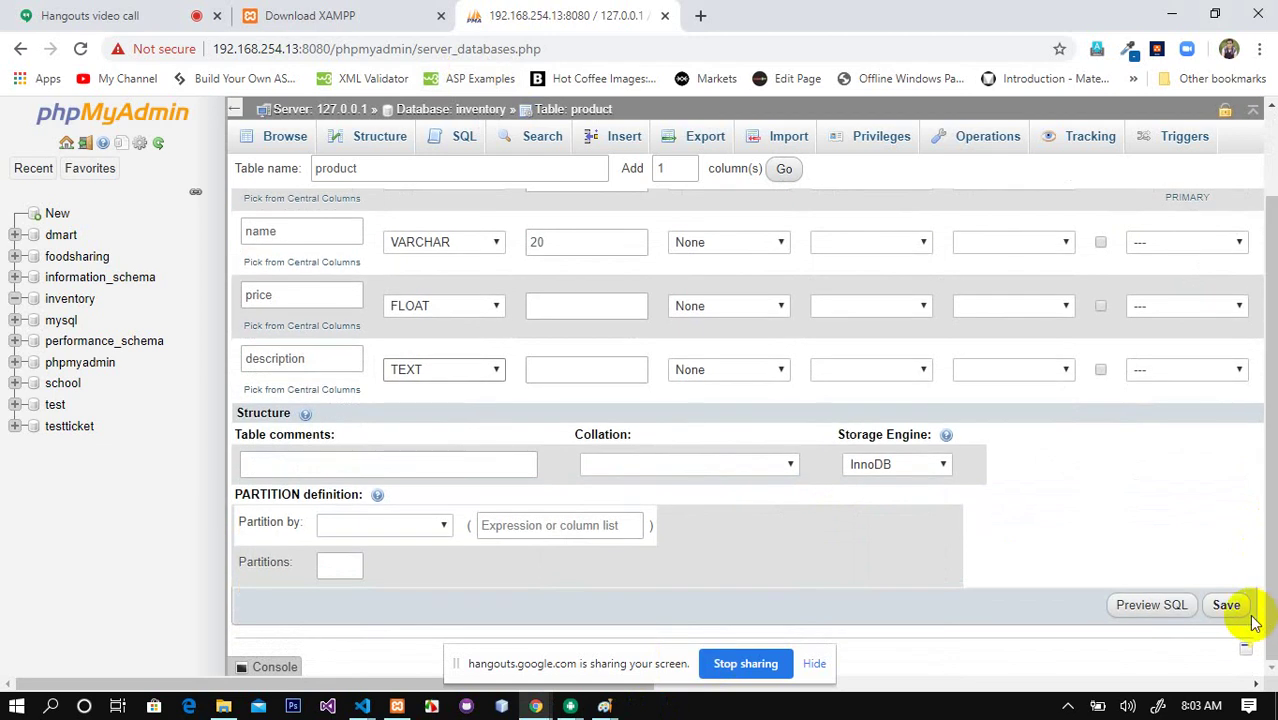
# Step: Save the product table with its id, name, price and description columns
pyautogui.click(1234, 610)
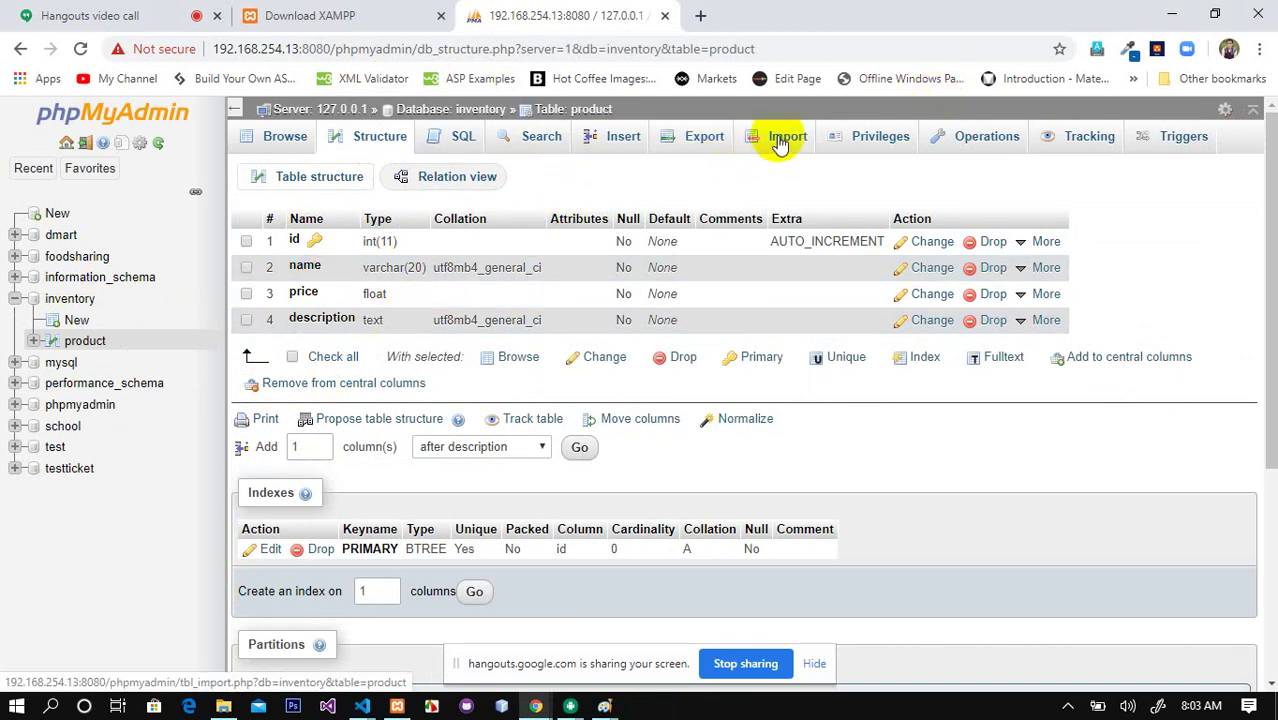
# Step: Enter name Aayo Nun, price 80 and description 'Made in Nepal' in the insert form
pyautogui.click(613, 133)
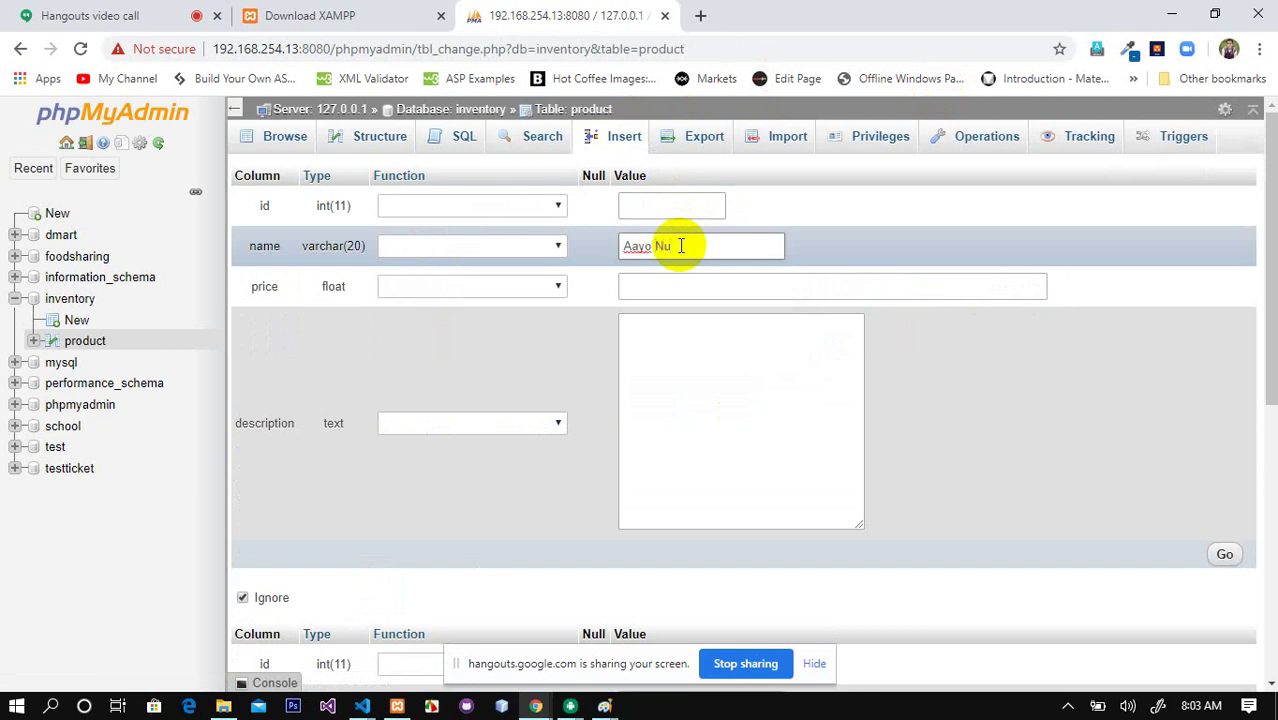
pyautogui.click(679, 284)
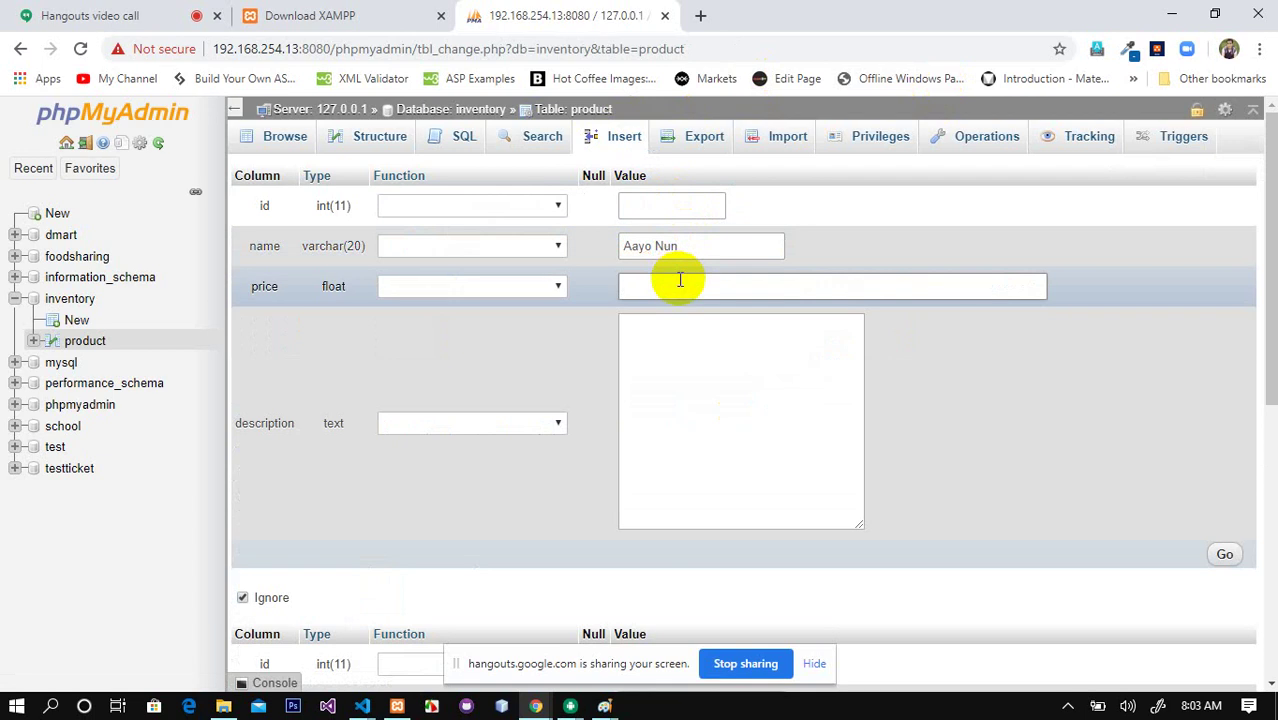
pyautogui.click(678, 366)
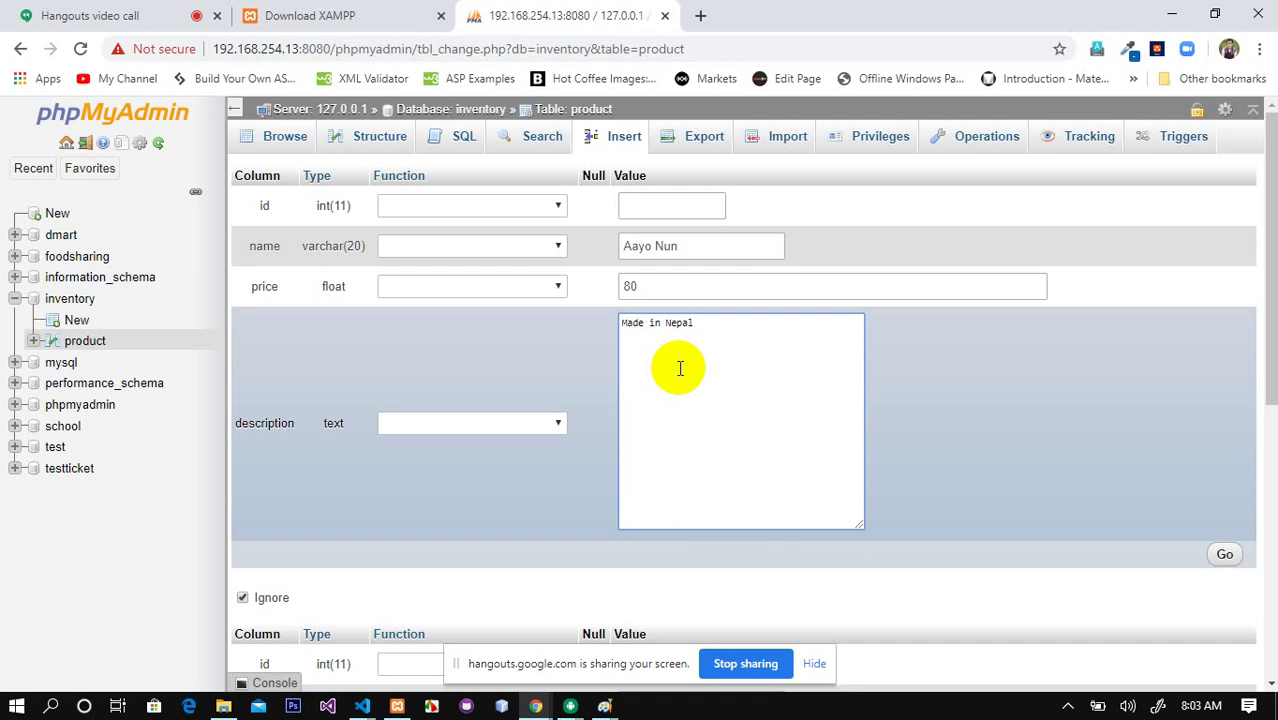
pyautogui.moveTo(704, 342); pyautogui.dragTo(522, 314)
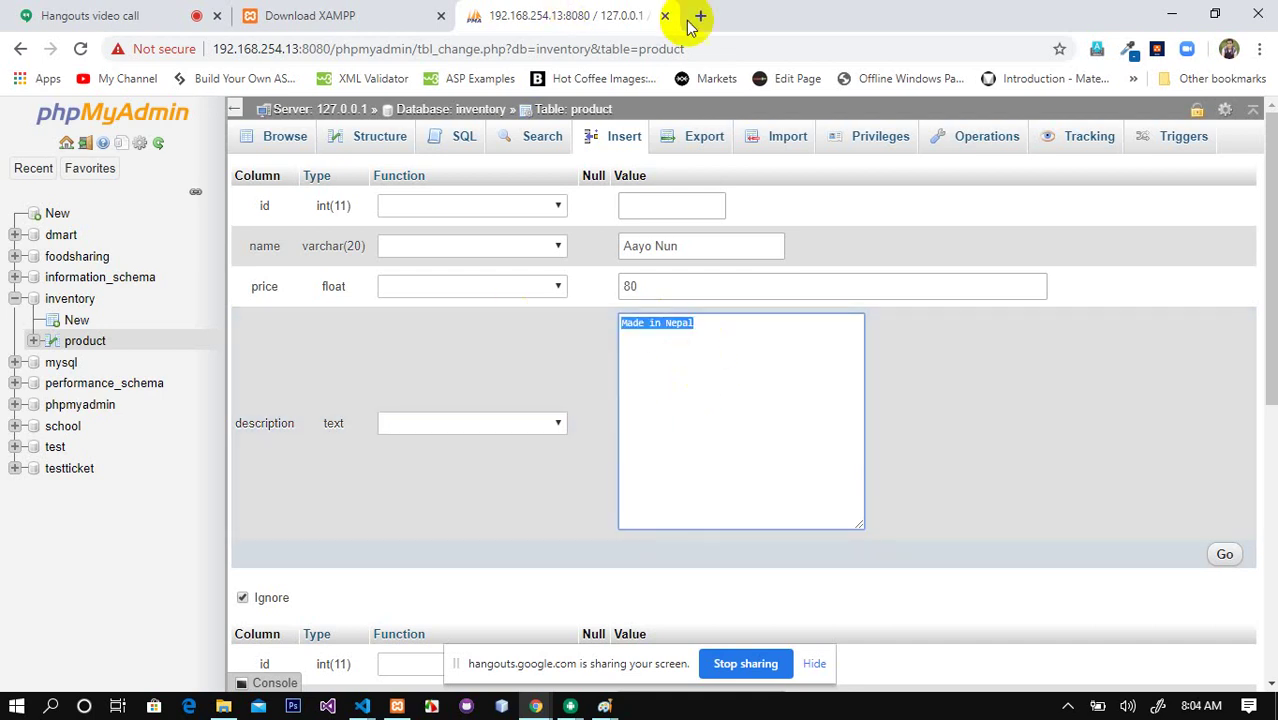
pyautogui.click(691, 20)
# Step: Search Google for 'aayo nun', copy the Thulo.com iodine-salt sentence, and select the old description
pyautogui.write('aayo nu')
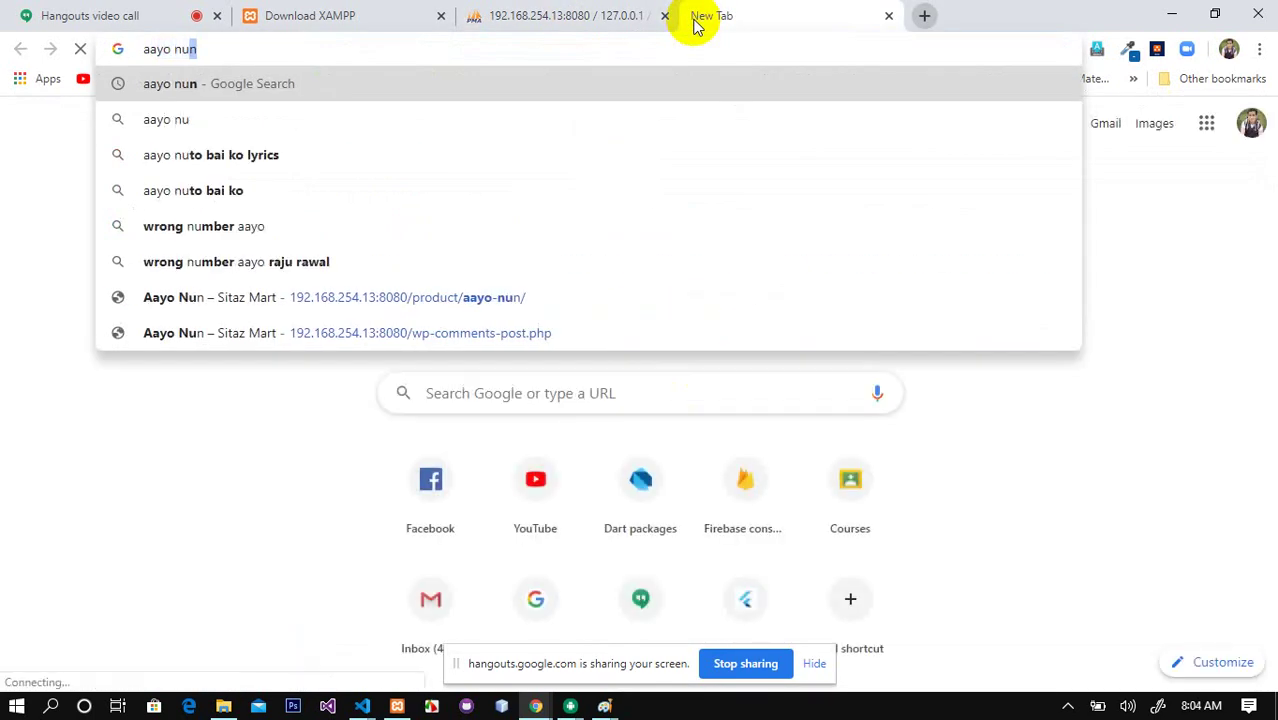
pyautogui.press('Return')
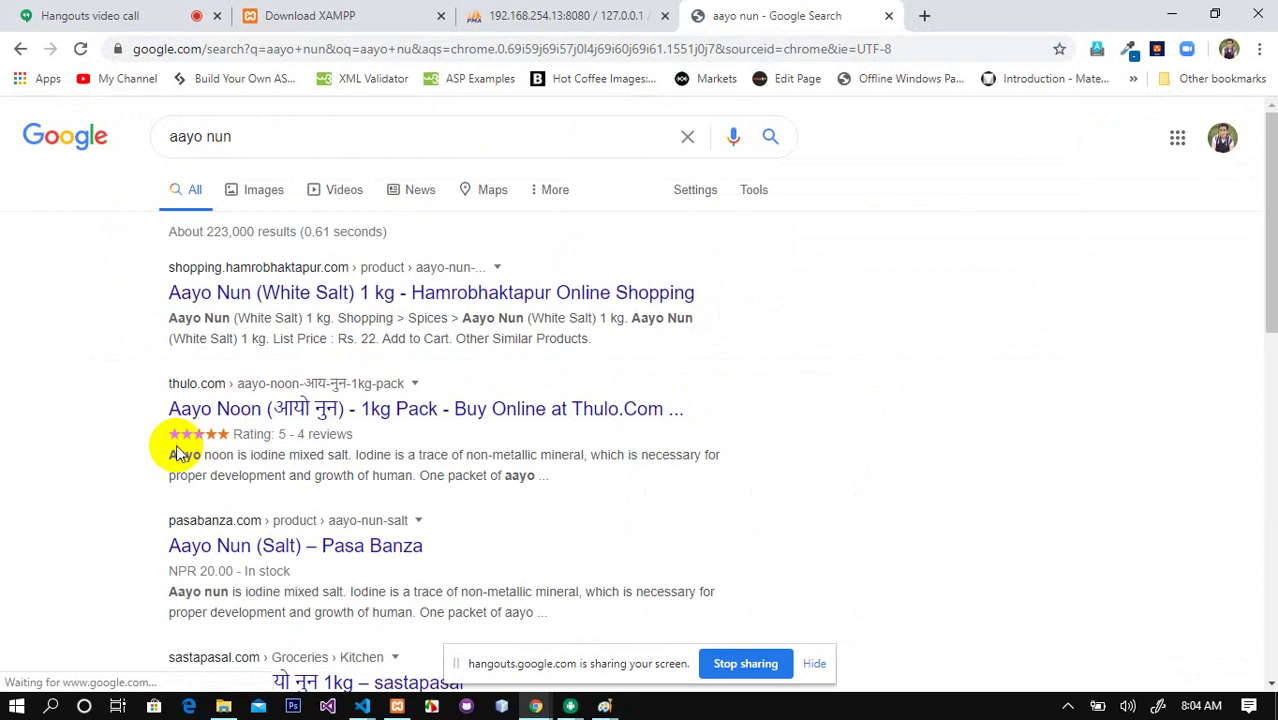
pyautogui.moveTo(171, 451); pyautogui.dragTo(413, 474)
pyautogui.hotkey('ctrl', 'c')
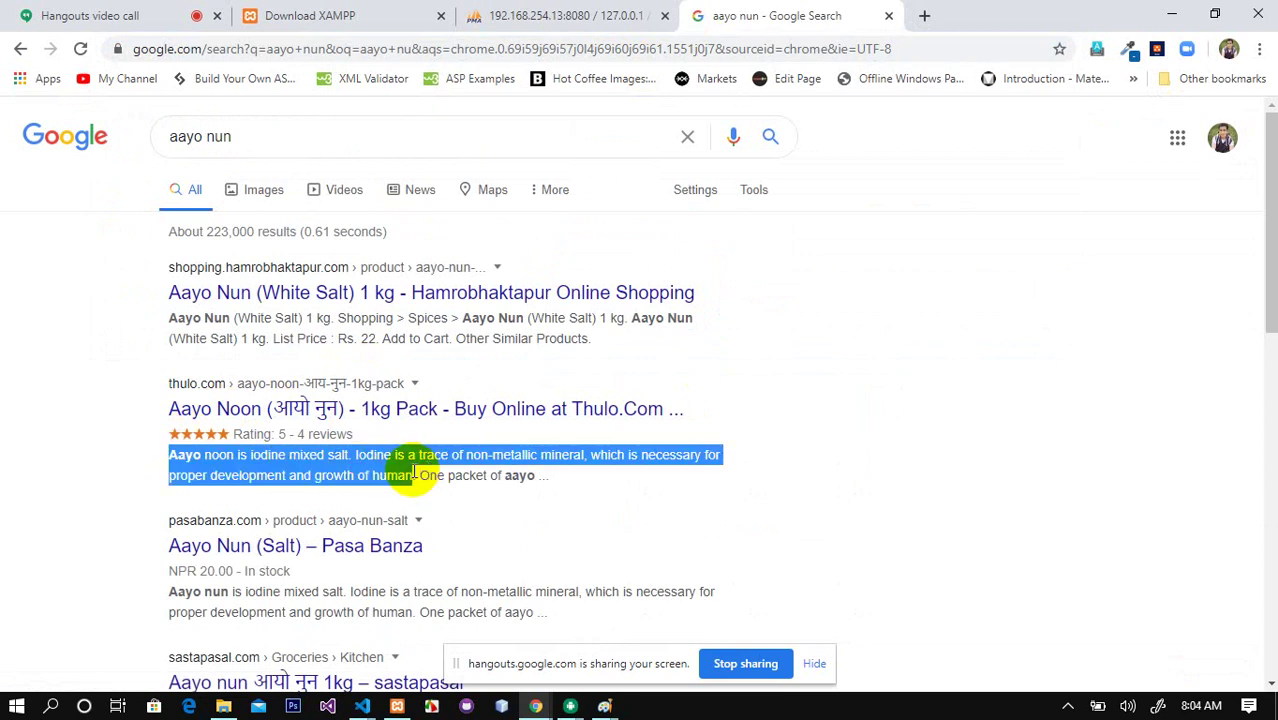
pyautogui.click(578, 18)
pyautogui.click(773, 399)
pyautogui.hotkey('ctrl', 'a')
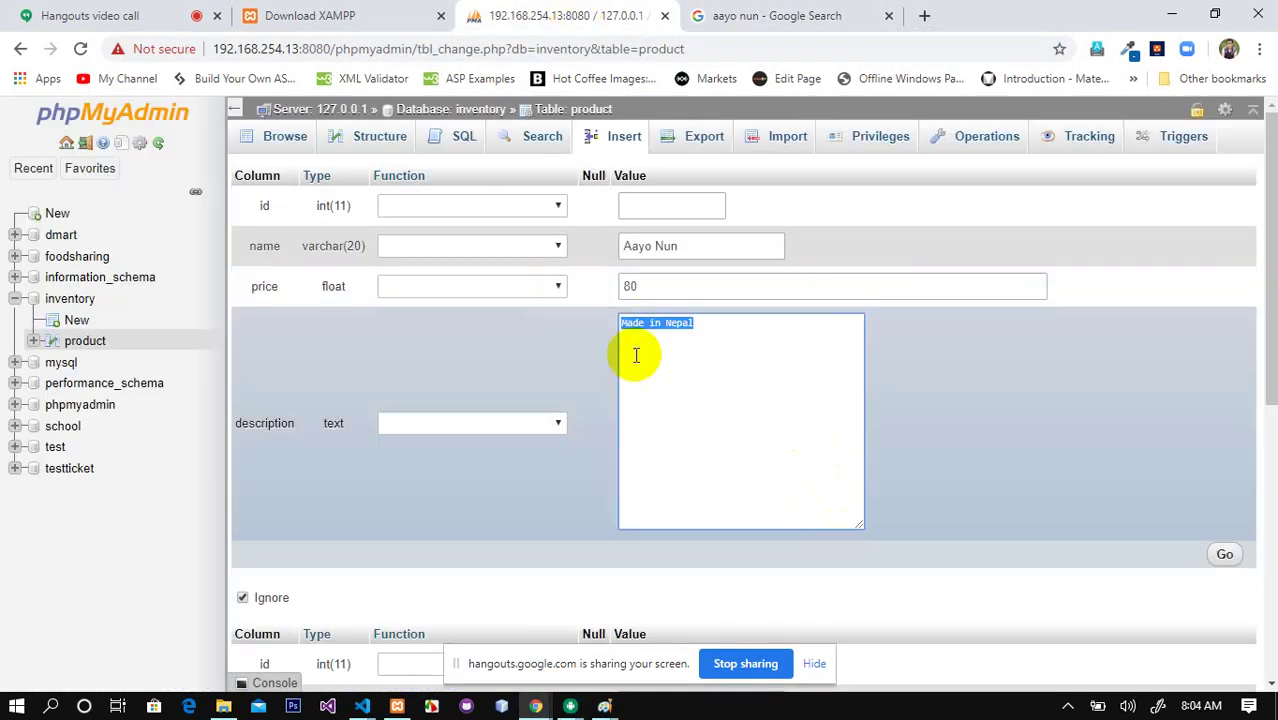
# Step: Paste the iodine-salt sentence as Aayo Nun's description, then return to the Google results
pyautogui.hotkey('ctrl', 'v')
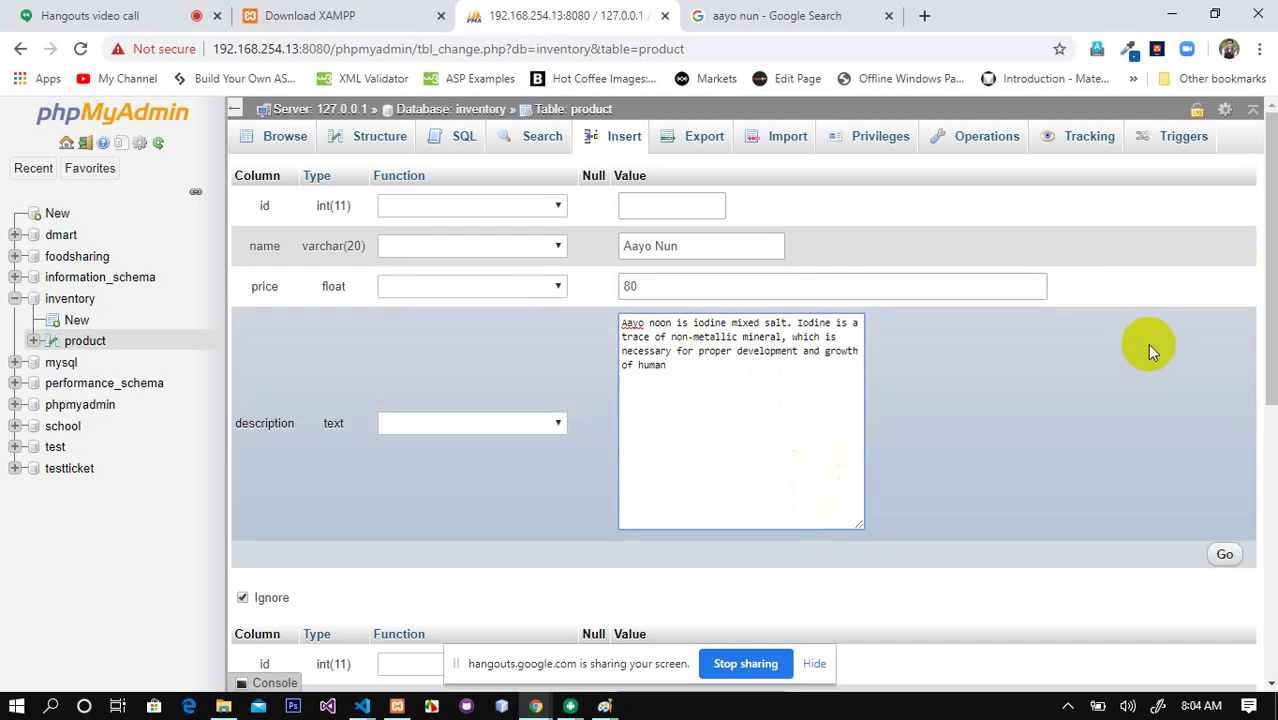
pyautogui.moveTo(1264, 325); pyautogui.dragTo(1262, 457)
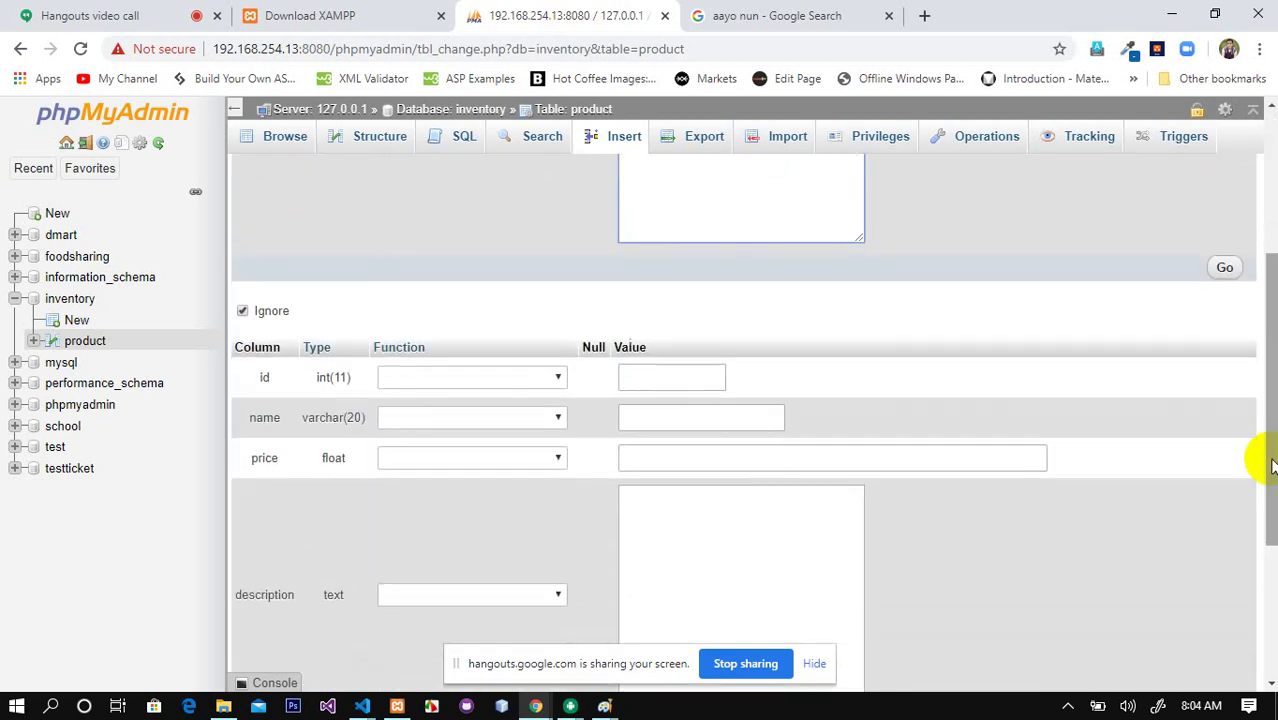
pyautogui.click(710, 422)
pyautogui.click(780, 15)
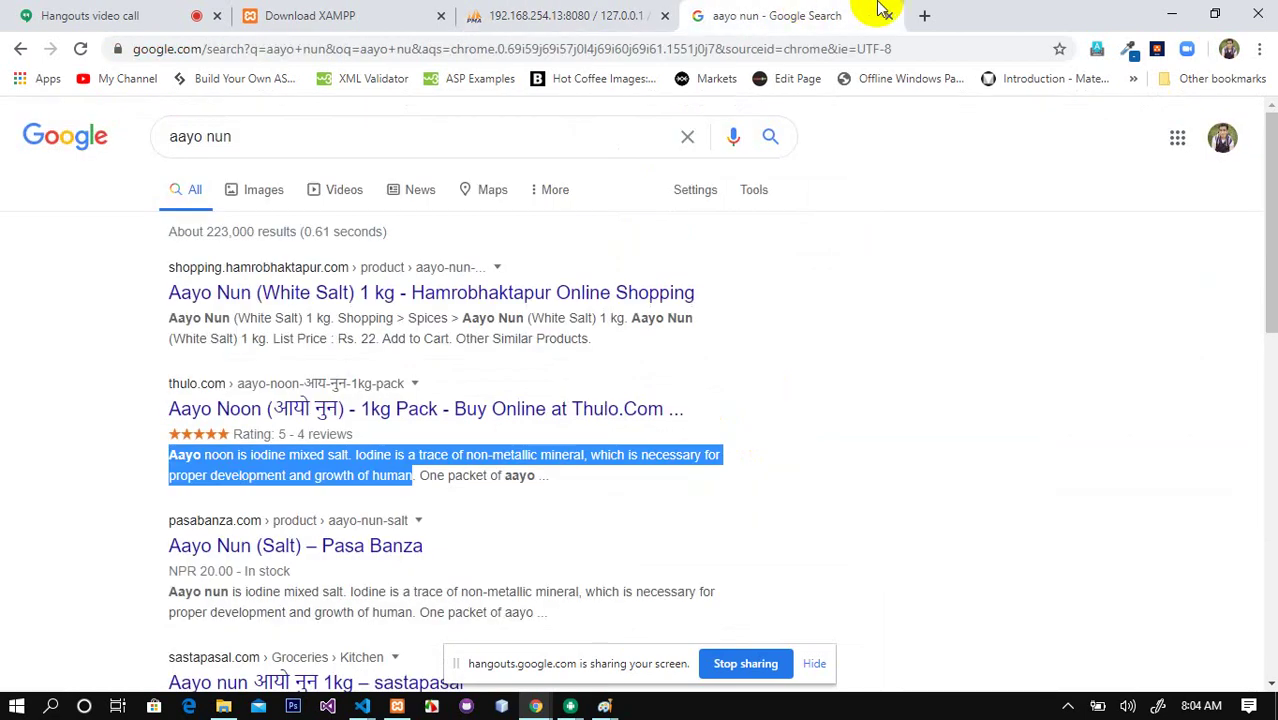
# Step: Search Google for 'product' and glance at its image results
pyautogui.click(926, 16)
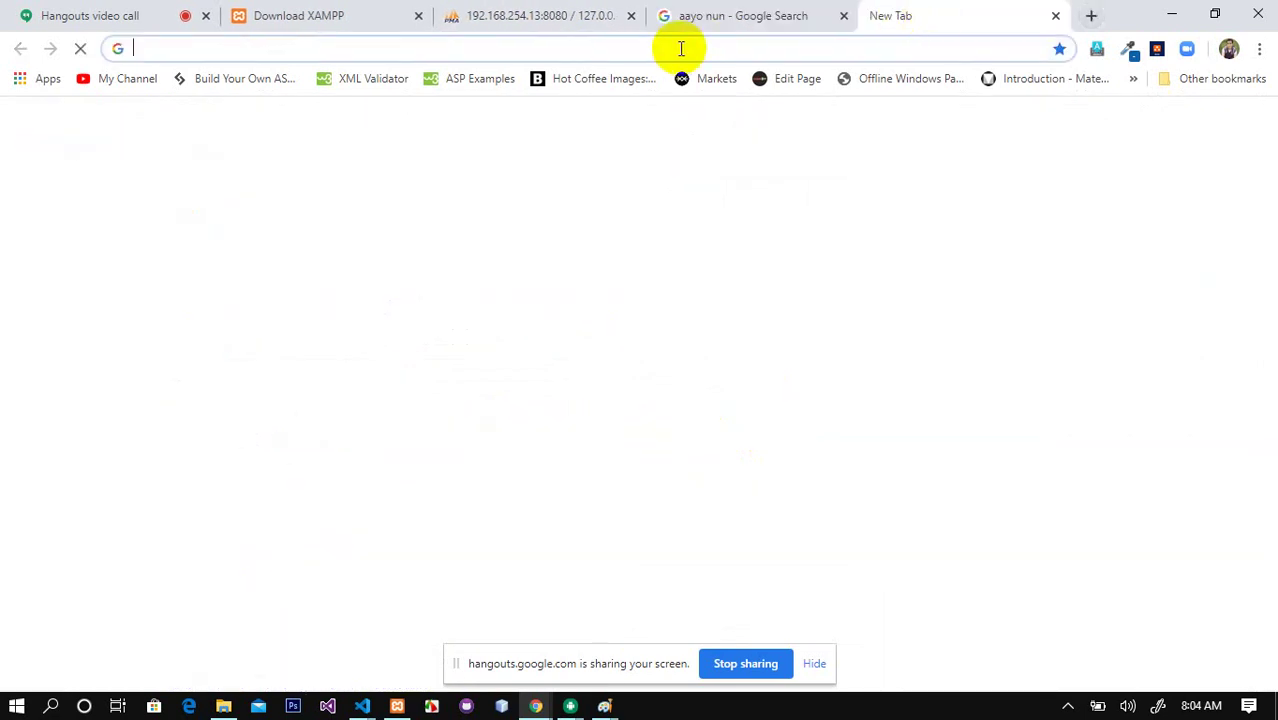
pyautogui.click(792, 14)
pyautogui.click(379, 140)
pyautogui.moveTo(379, 141); pyautogui.dragTo(155, 105)
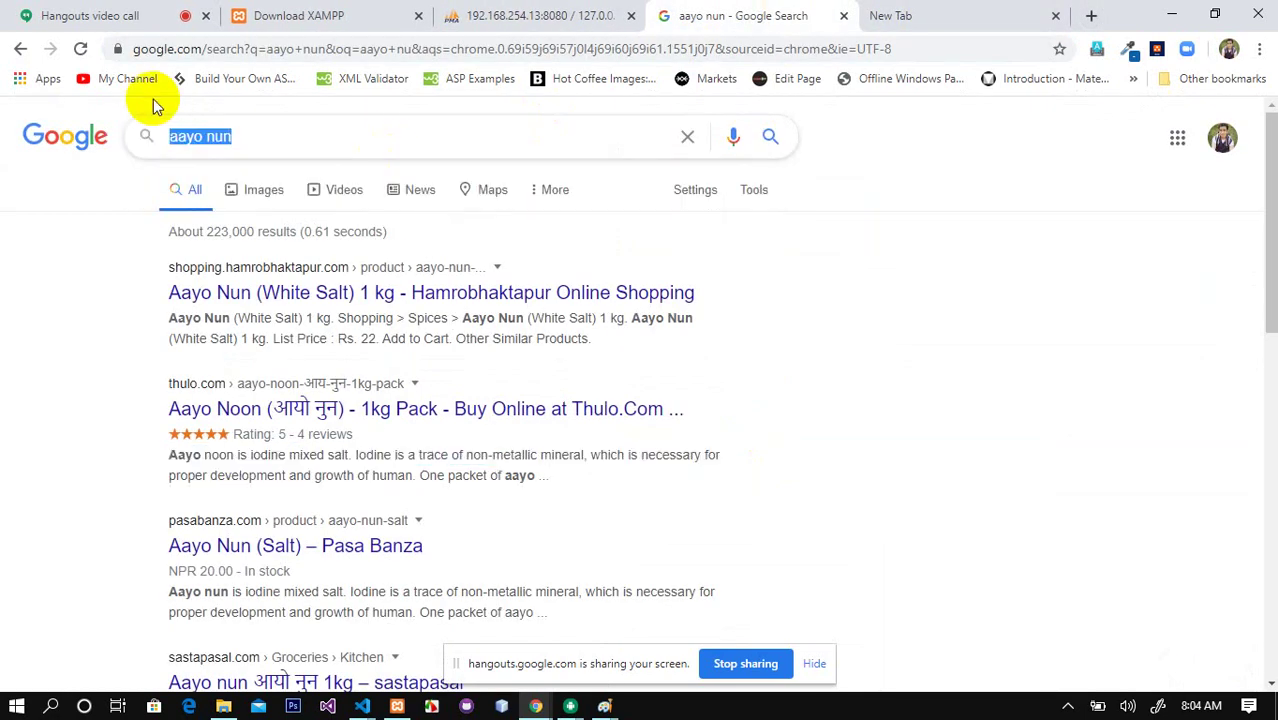
pyautogui.write('product')
pyautogui.press('Return')
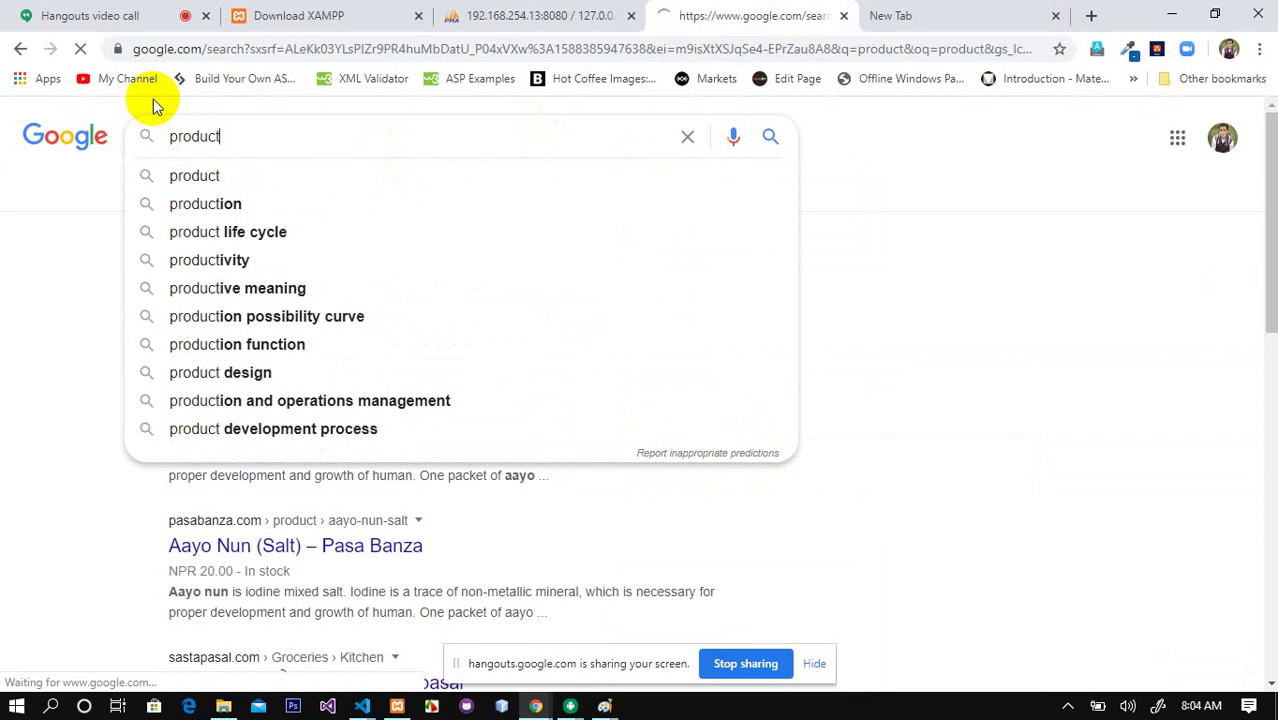
pyautogui.click(270, 191)
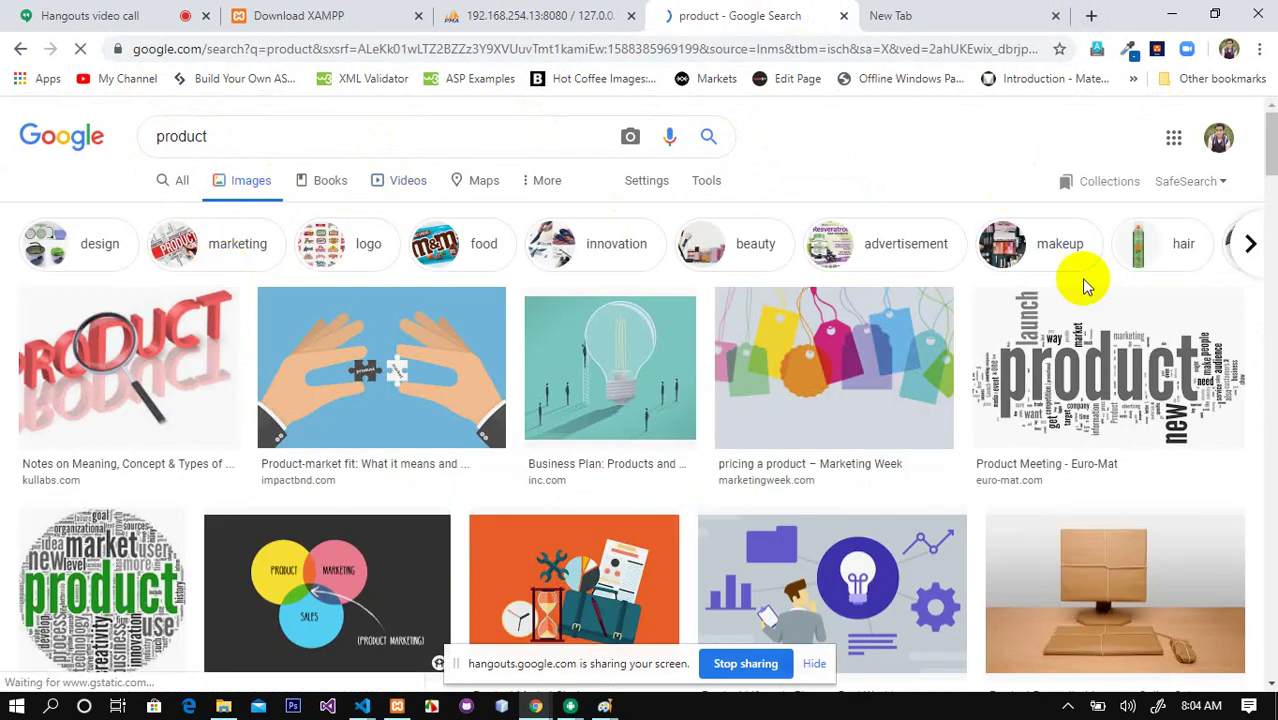
pyautogui.click(20, 49)
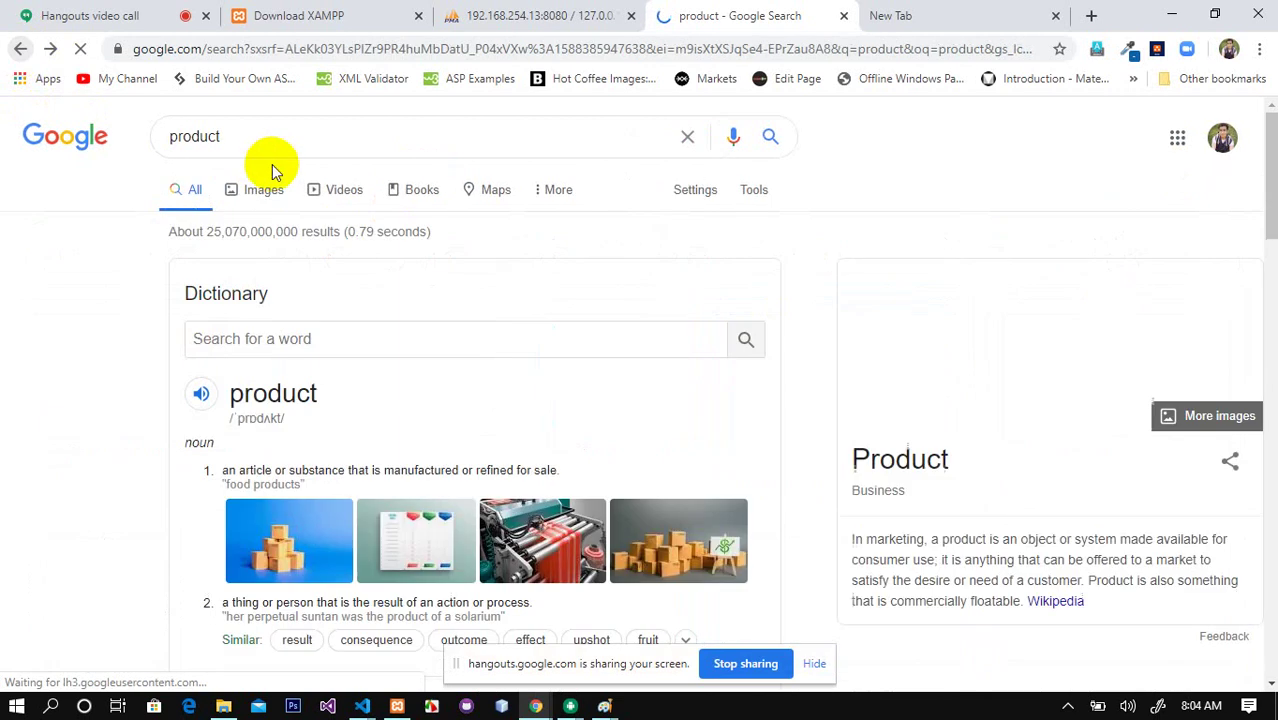
# Step: Search for 'bon bon biscuit', then go back to the phpMyAdmin insert form
pyautogui.doubleClick(282, 134)
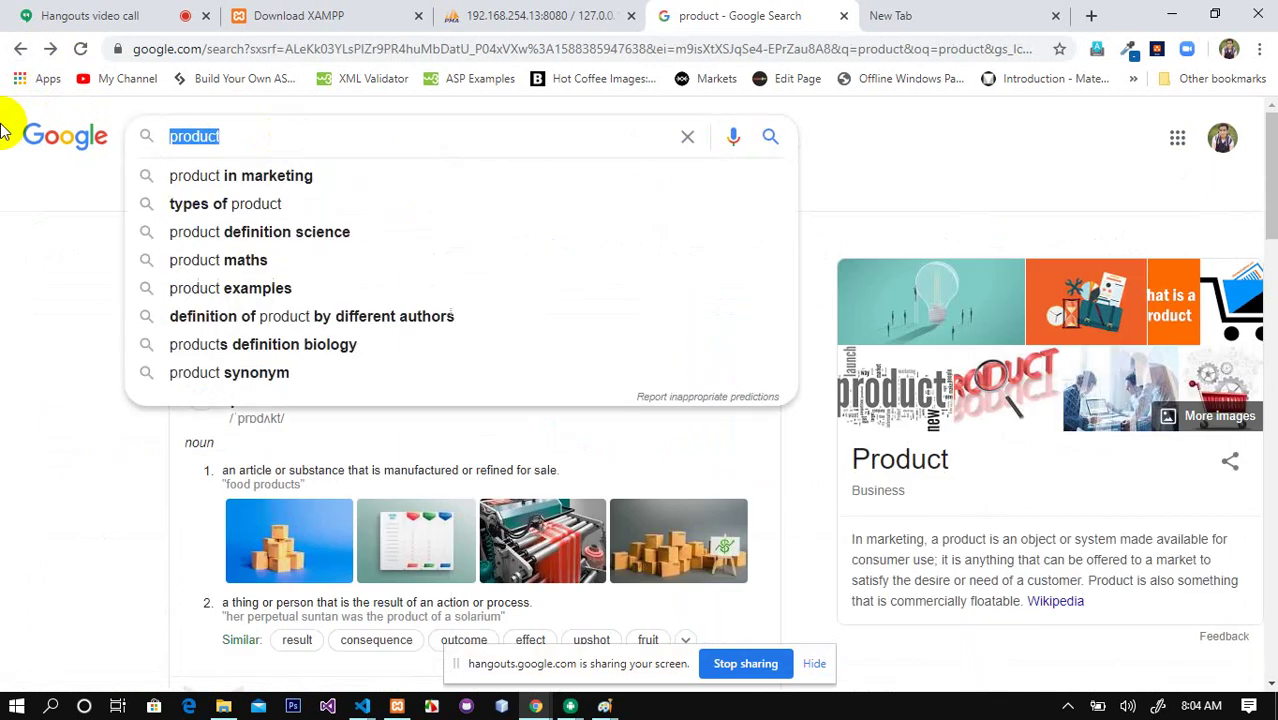
pyautogui.write('p')
pyautogui.press('BackSpace')
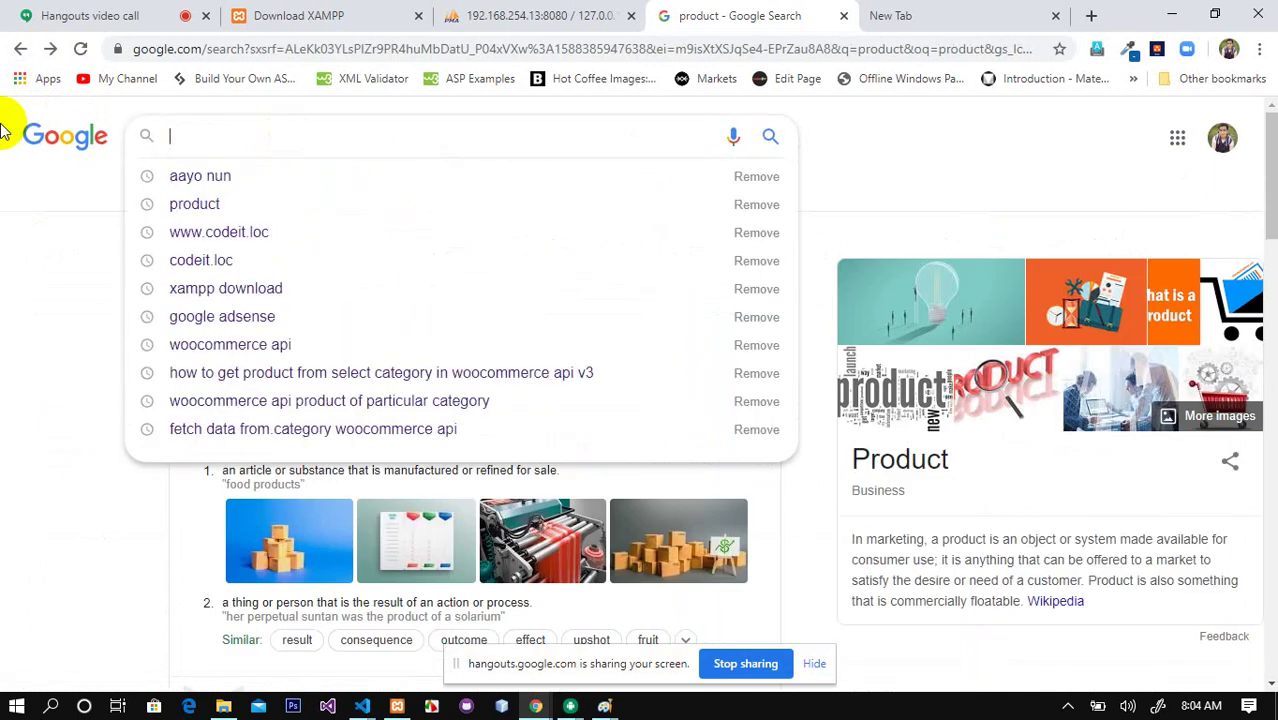
pyautogui.write('bon bon')
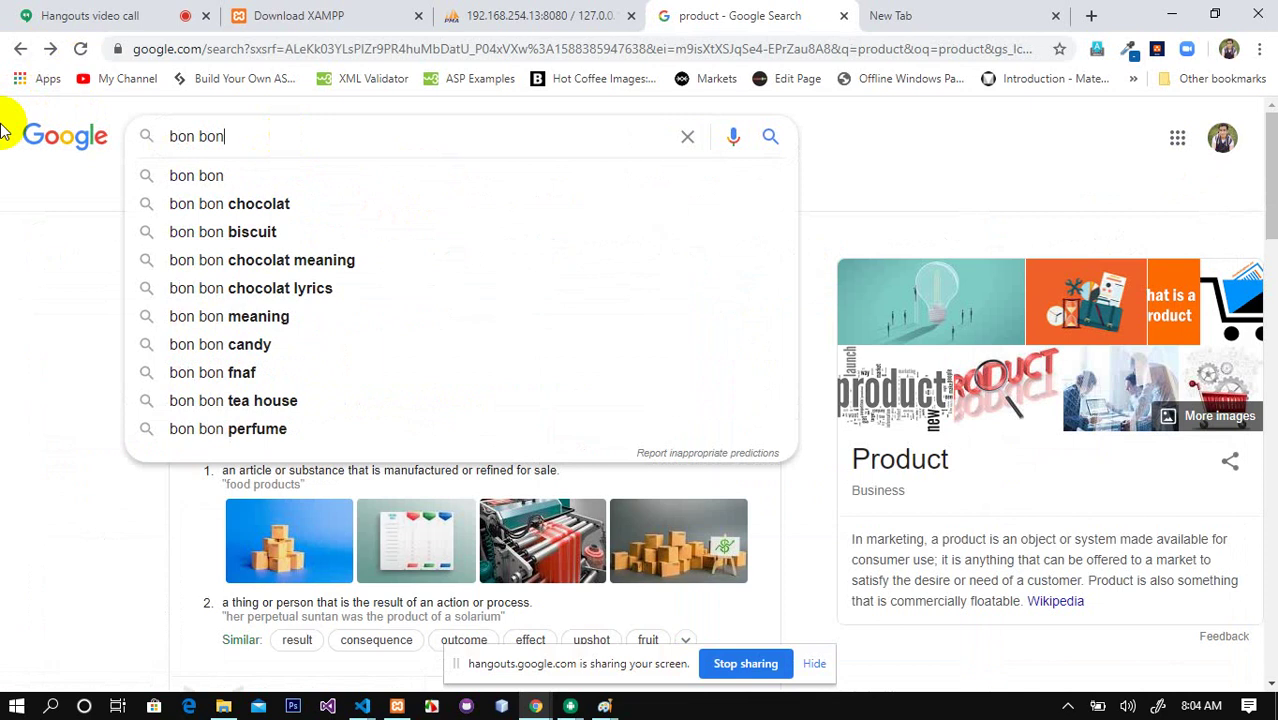
pyautogui.press('Down')
pyautogui.press('Down')
pyautogui.press('Down')
pyautogui.press('Return')
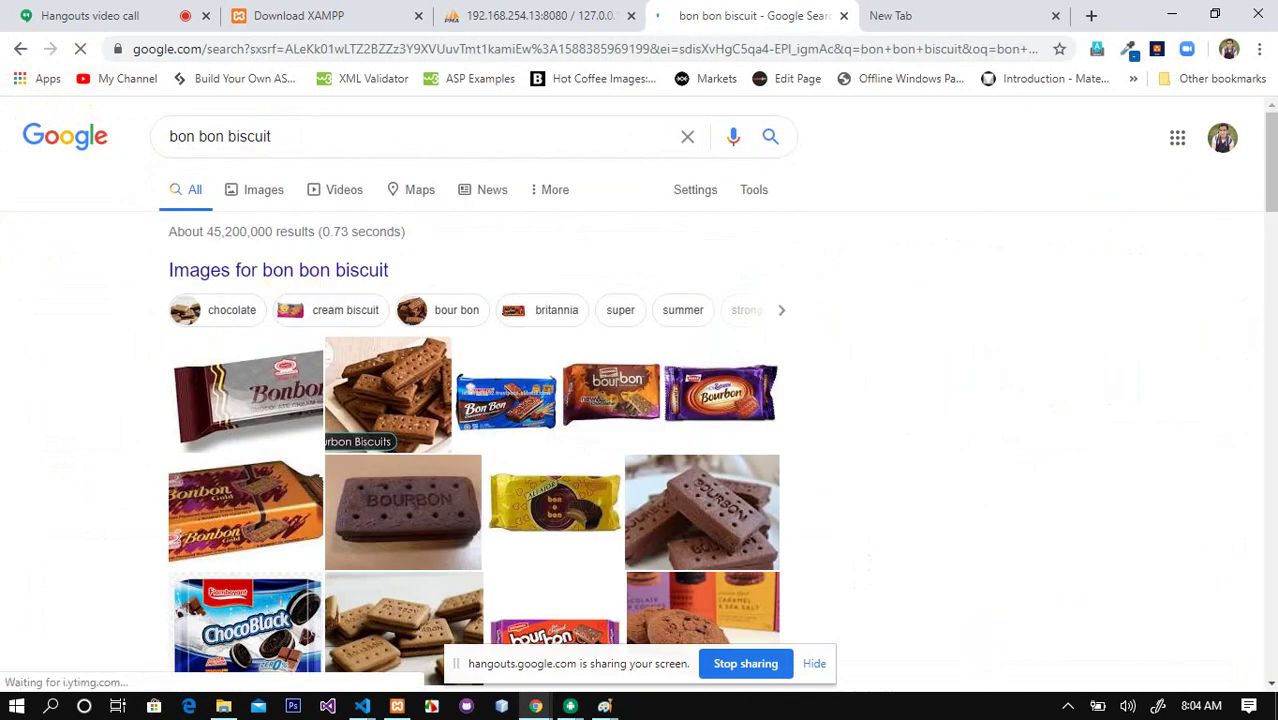
pyautogui.click(956, 12)
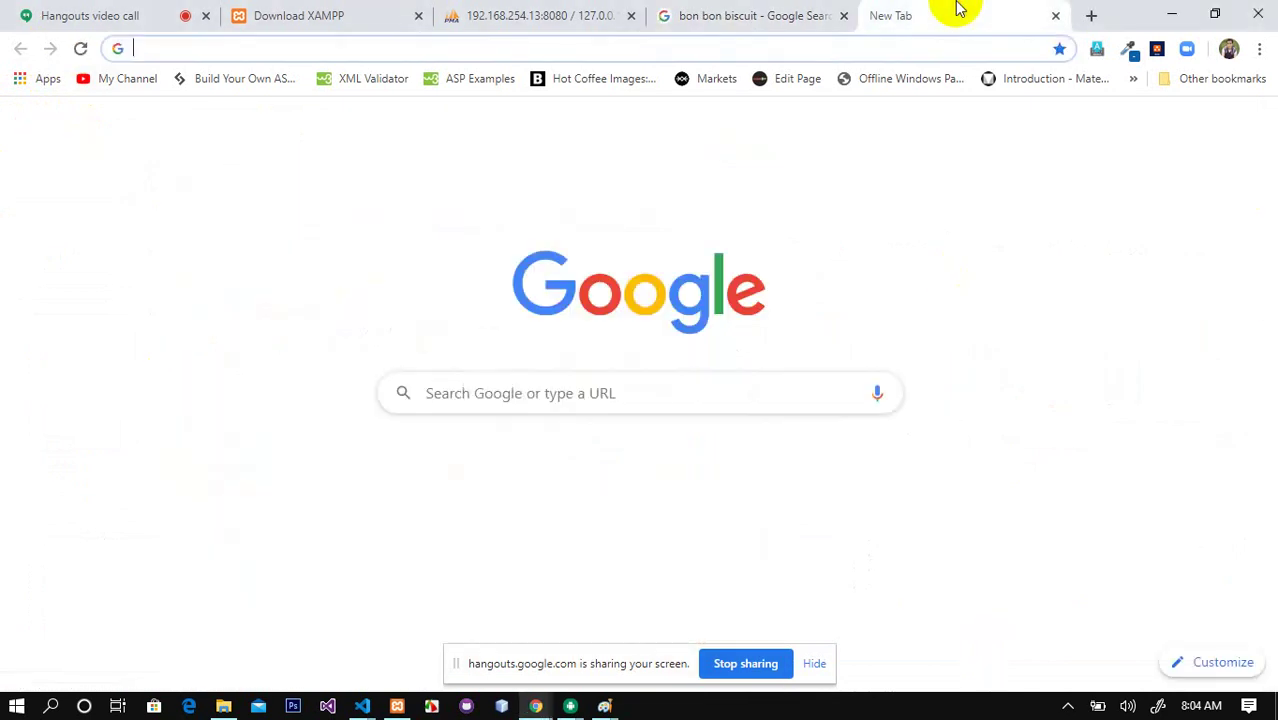
pyautogui.click(602, 15)
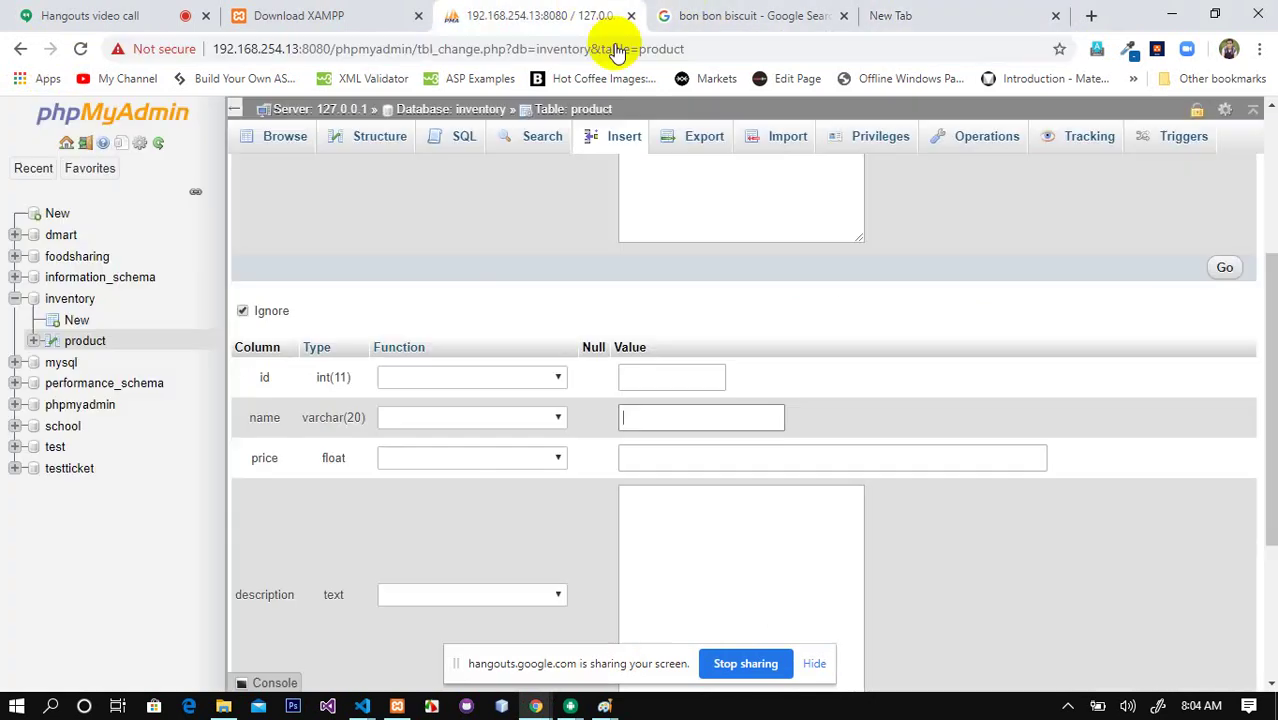
# Step: Enter Bon Bon Biscuits with price 20 in the second row and copy the Jainworld ingredients snippet
pyautogui.click(655, 412)
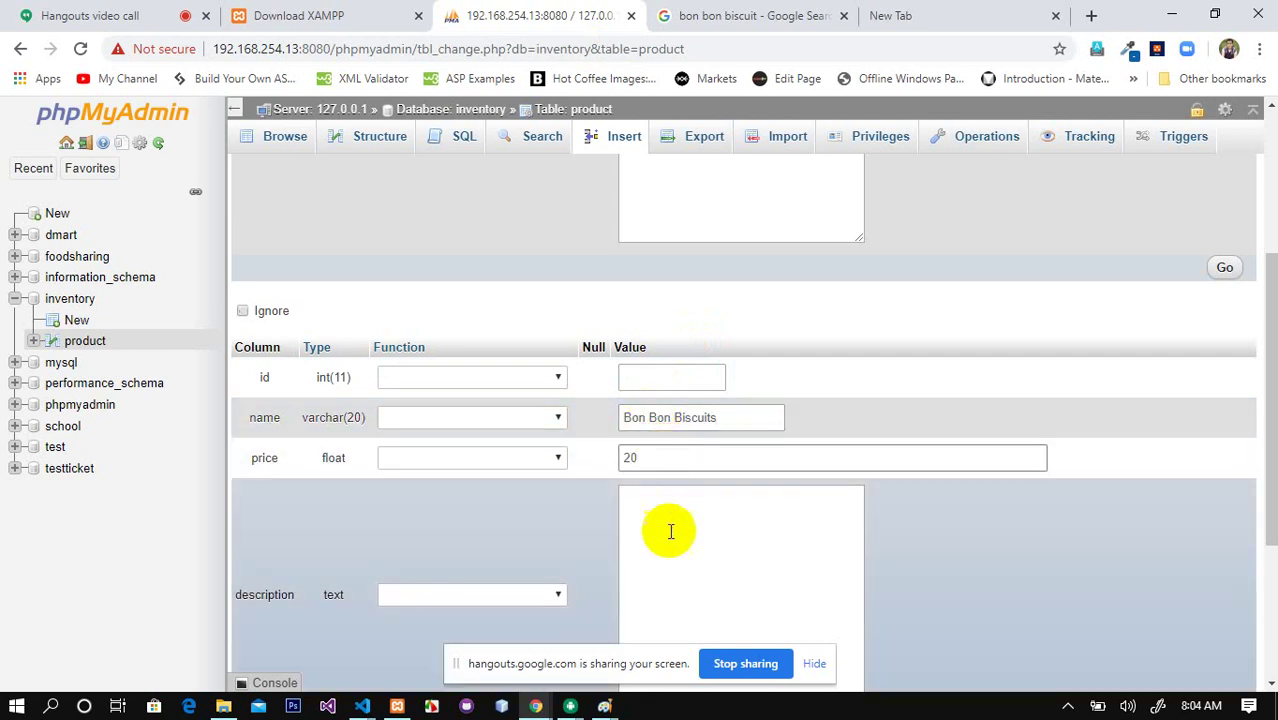
pyautogui.click(738, 14)
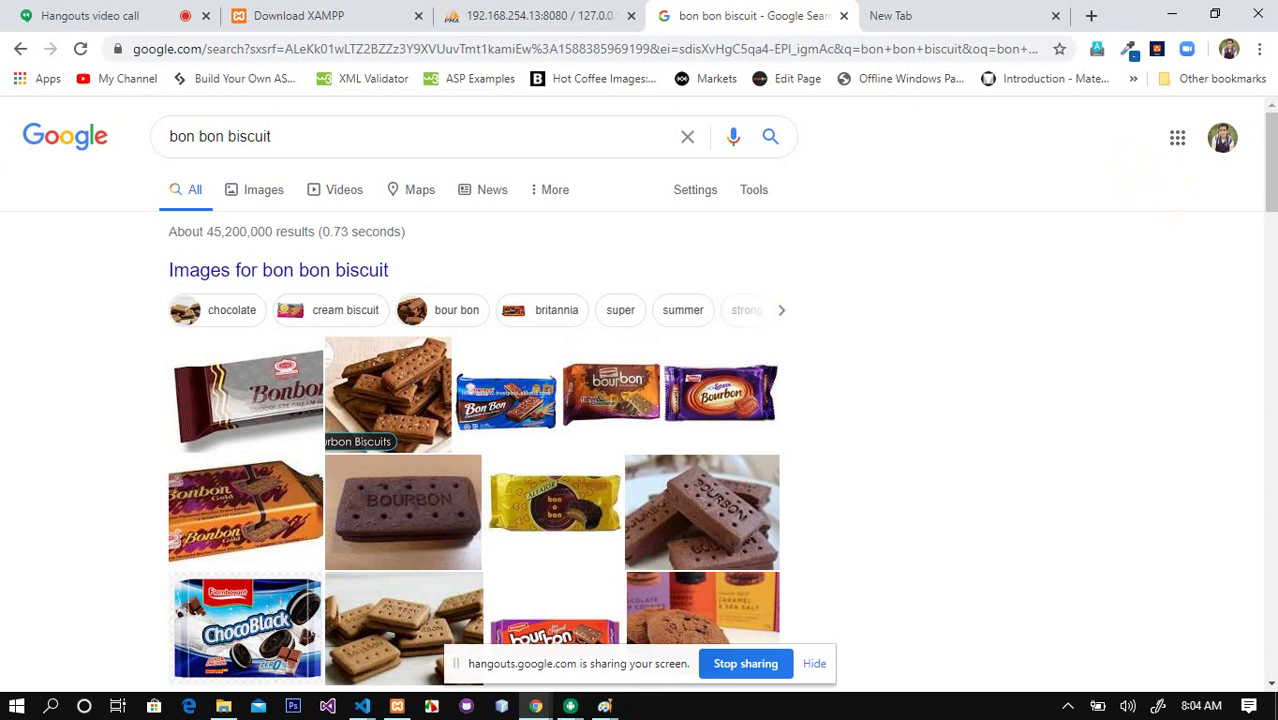
pyautogui.moveTo(1268, 155); pyautogui.dragTo(1272, 275)
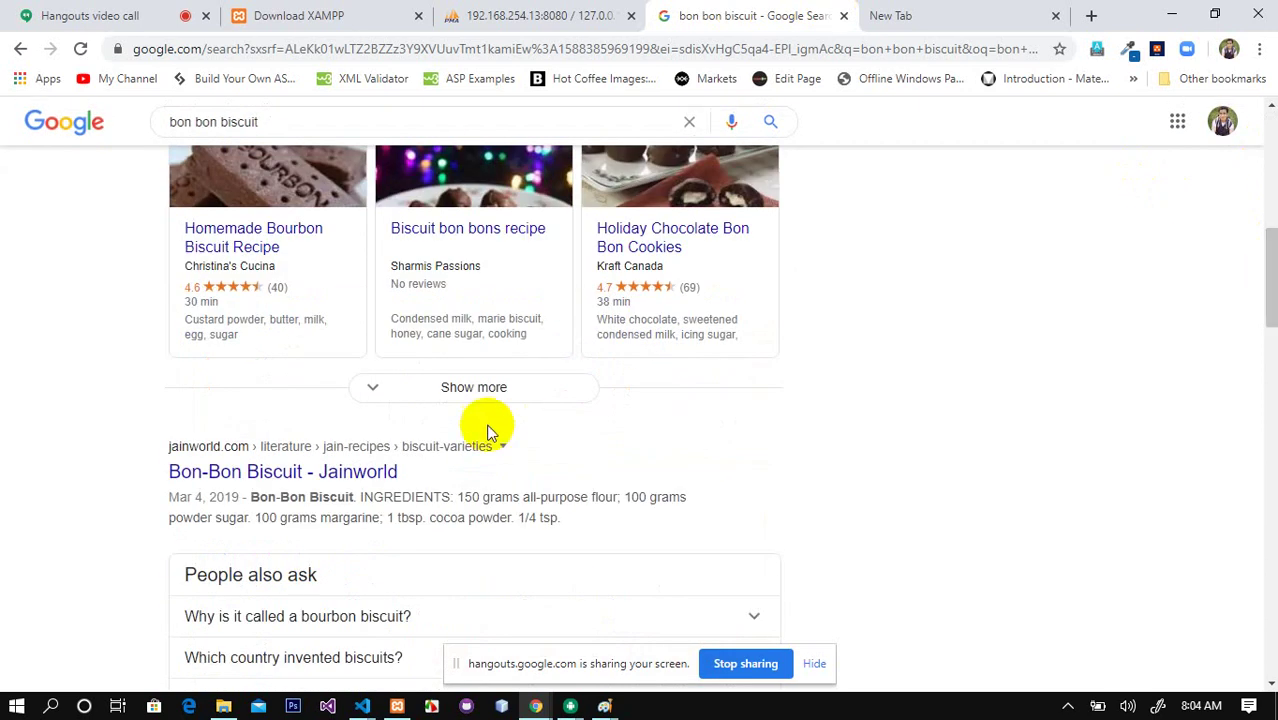
pyautogui.moveTo(250, 494); pyautogui.dragTo(580, 520)
pyautogui.hotkey('ctrl', 'c')
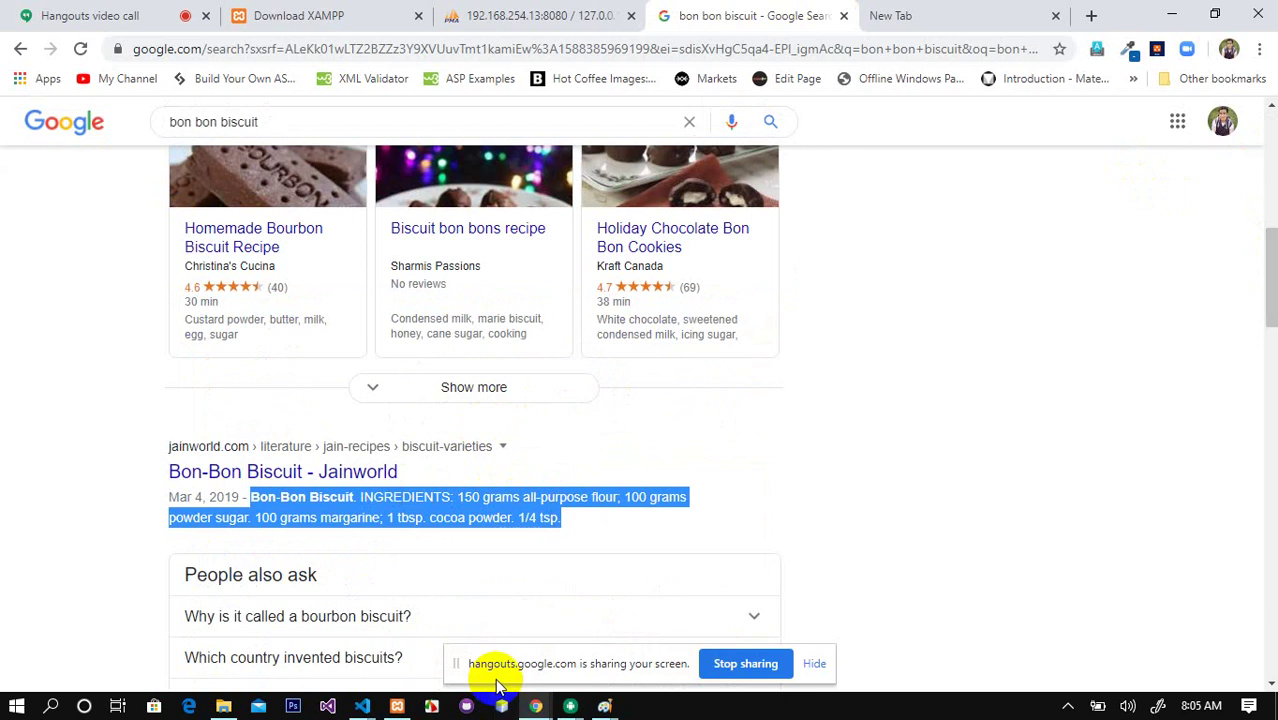
# Step: Paste the Bon-Bon Biscuit ingredients into the second row's description and submit both product rows
pyautogui.click(550, 15)
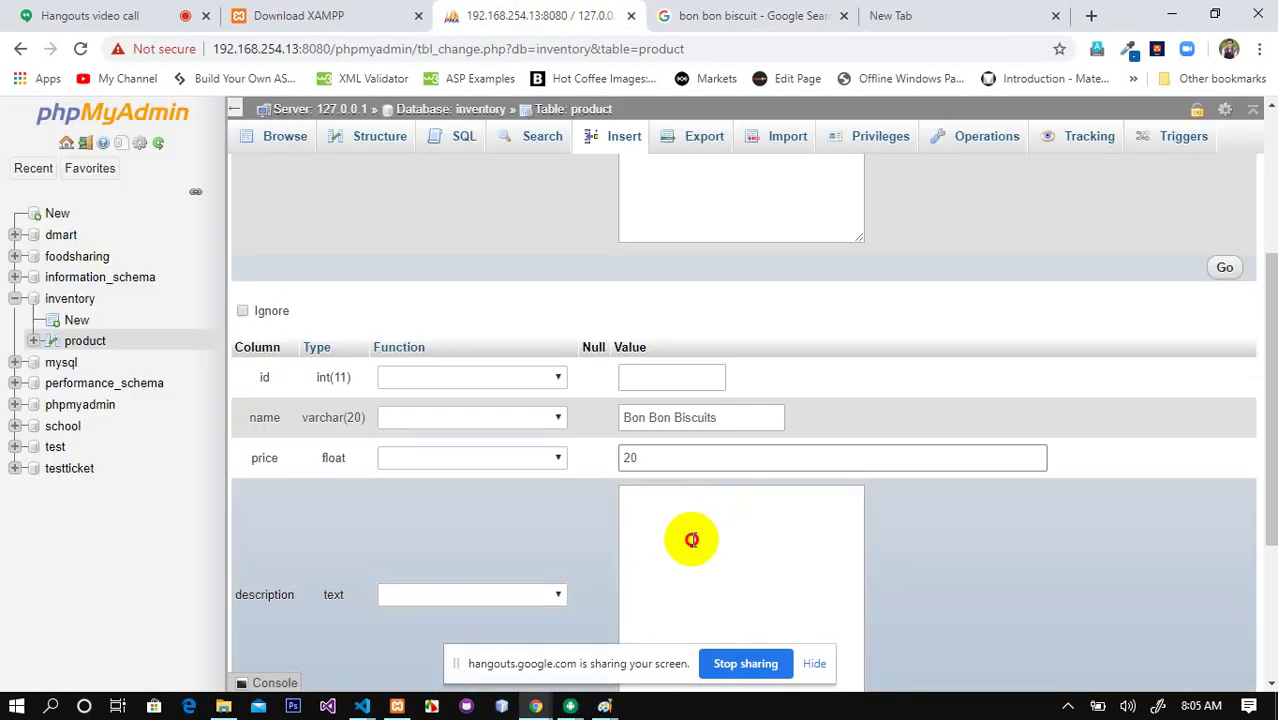
pyautogui.click(690, 537)
pyautogui.hotkey('ctrl', 'v')
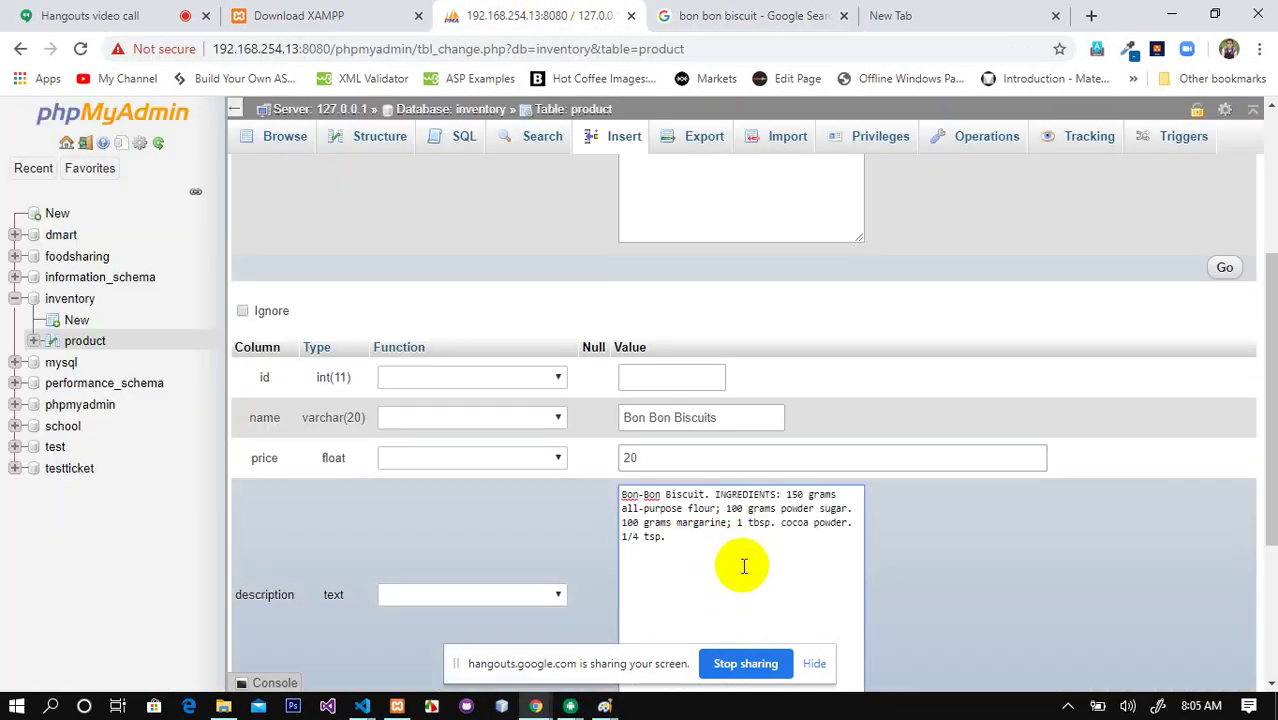
pyautogui.moveTo(1268, 380); pyautogui.dragTo(1250, 530)
pyautogui.click(1226, 464)
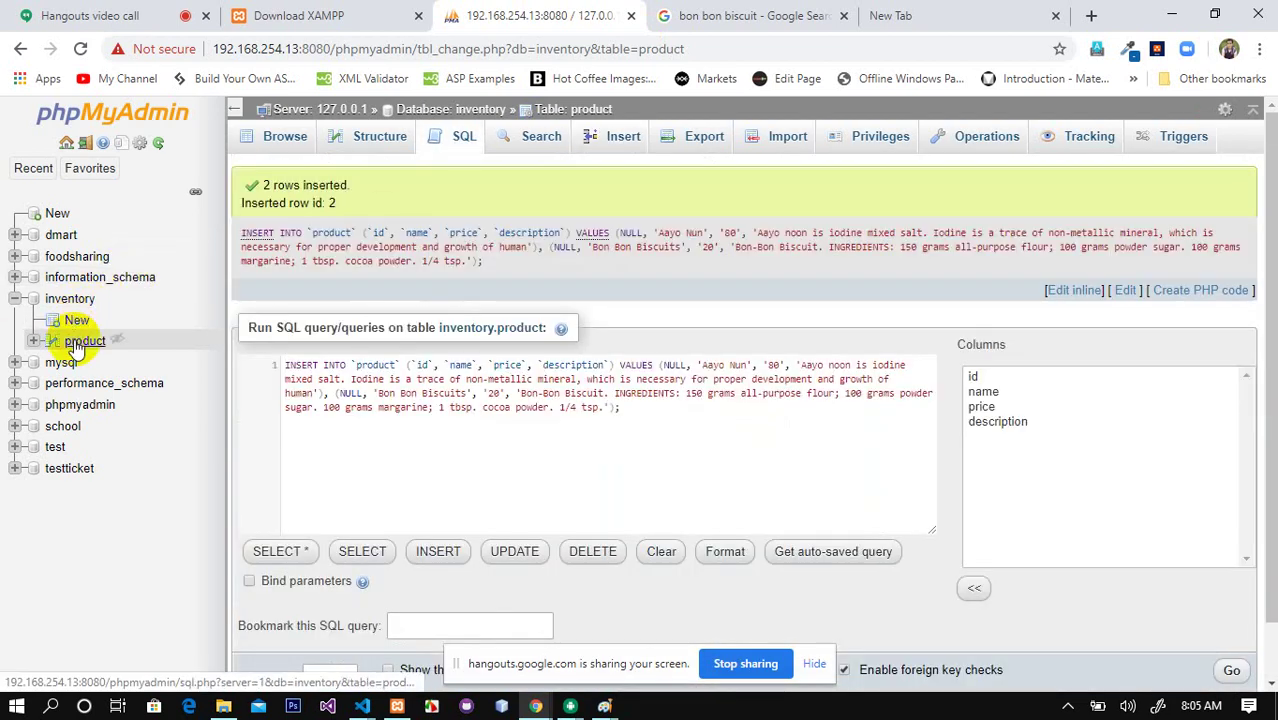
# Step: Browse the product table's Aayo Nun and Bon Bon Biscuits rows, then minimize Chrome
pyautogui.click(84, 341)
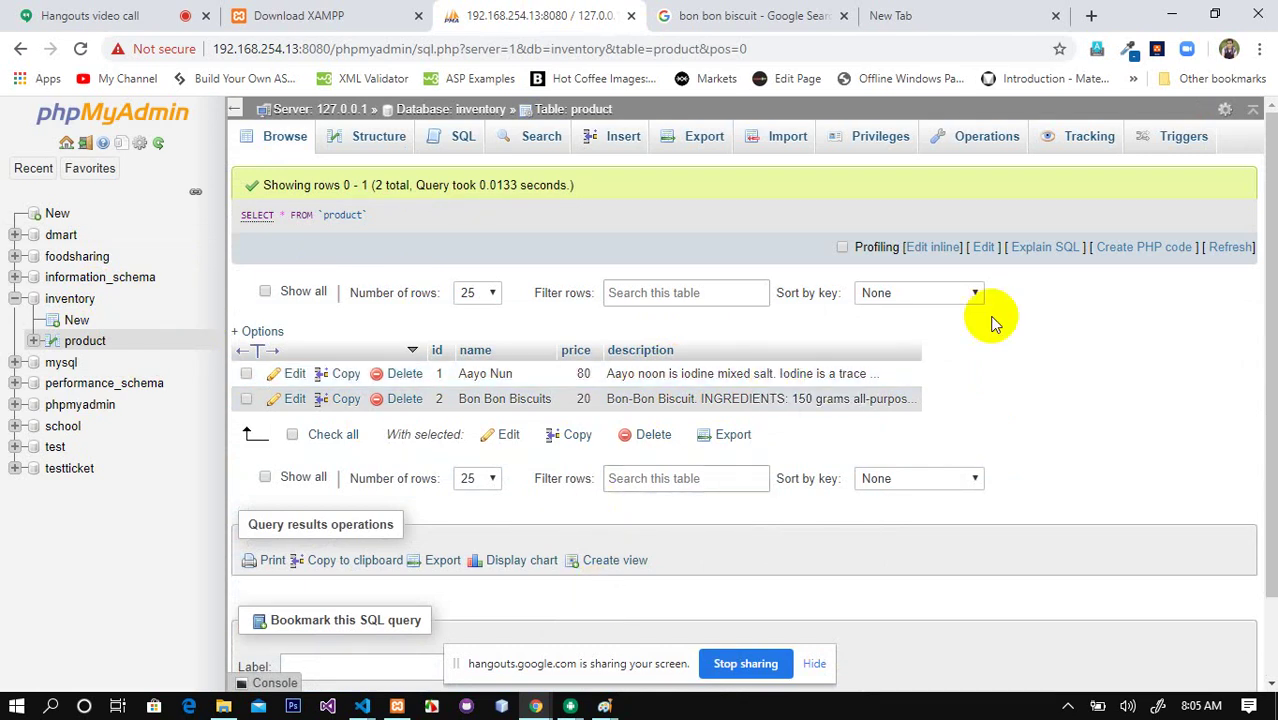
pyautogui.click(1168, 15)
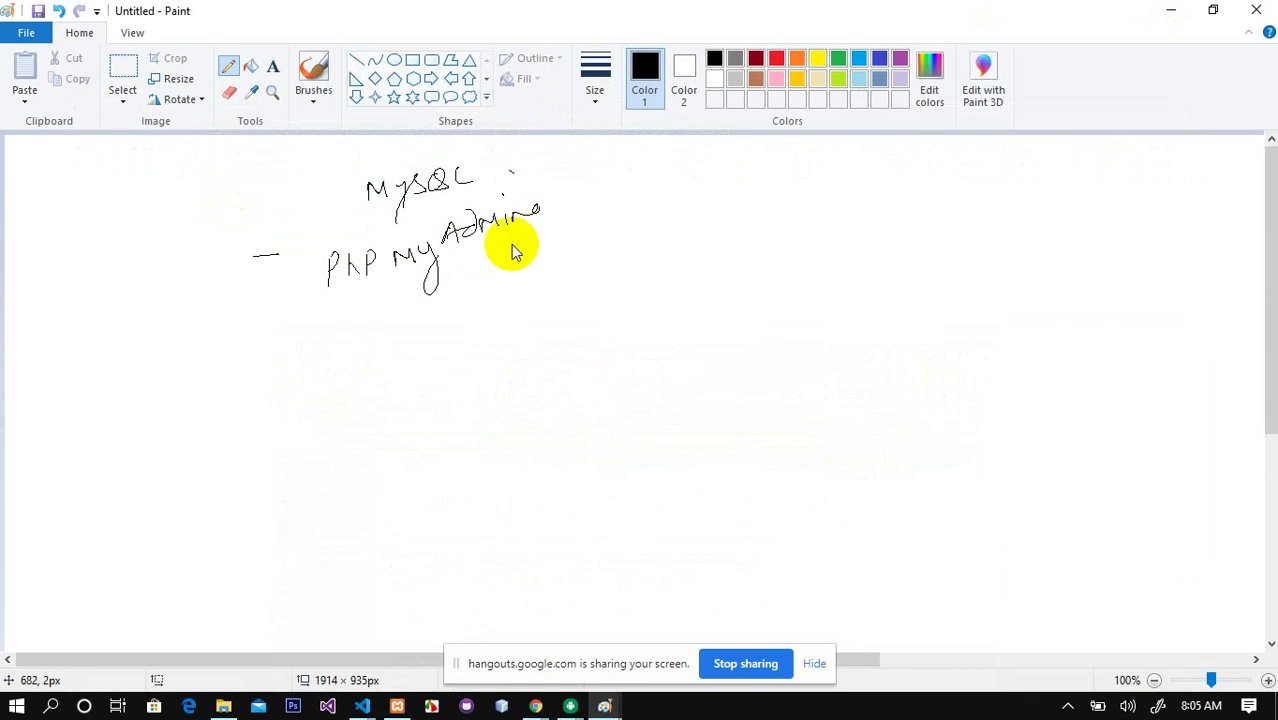
# Step: Minimize Paint and Explorer, then close index.html and the flutter project's VS Code window
pyautogui.click(1172, 10)
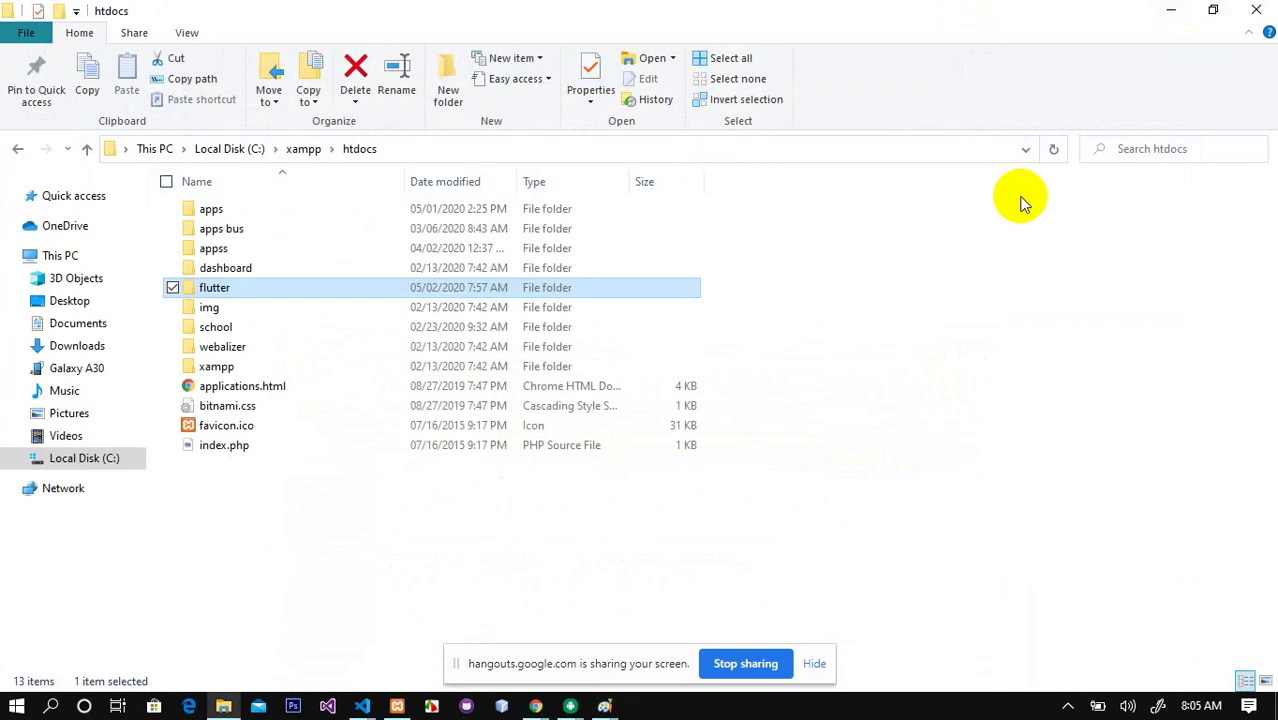
pyautogui.click(1160, 10)
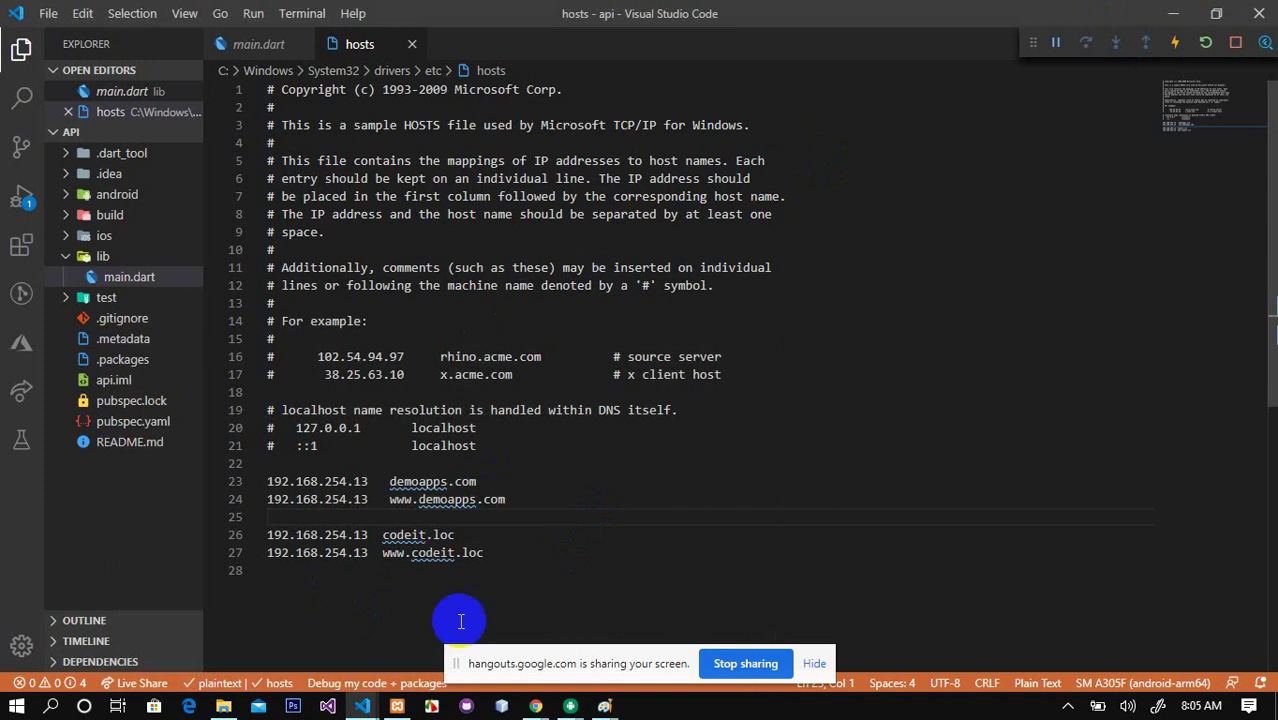
pyautogui.click(366, 708)
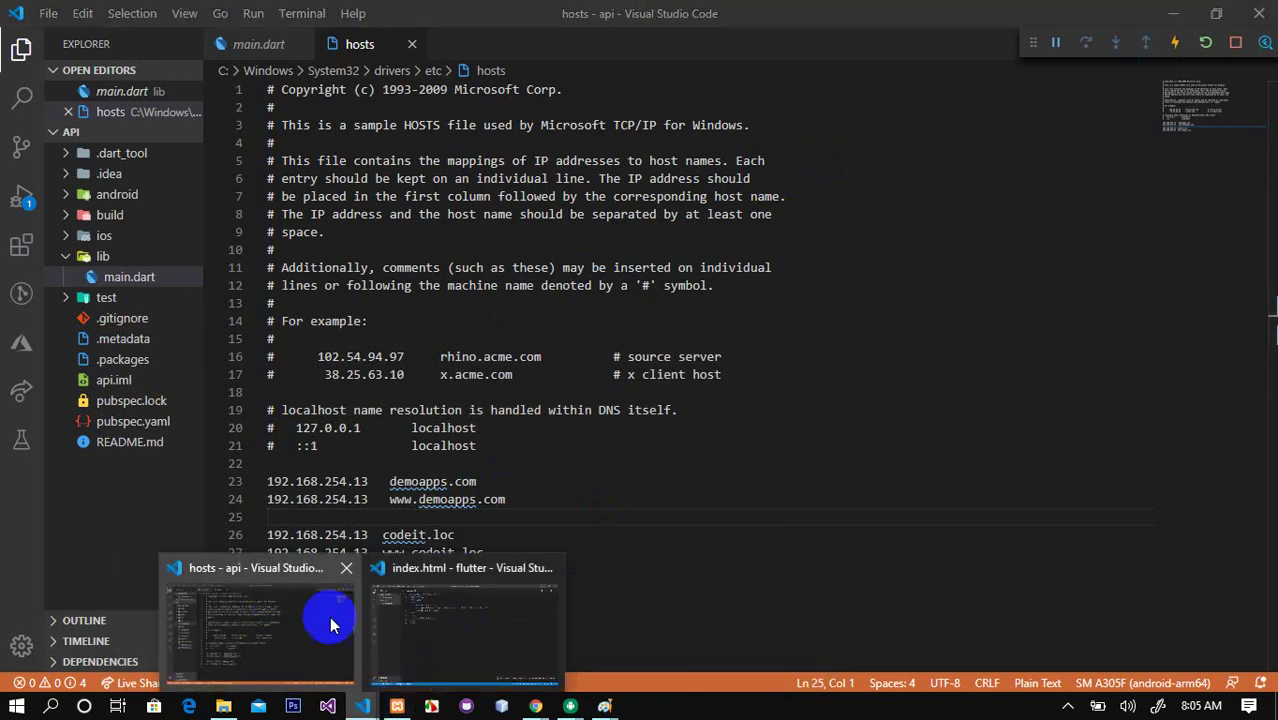
pyautogui.click(414, 613)
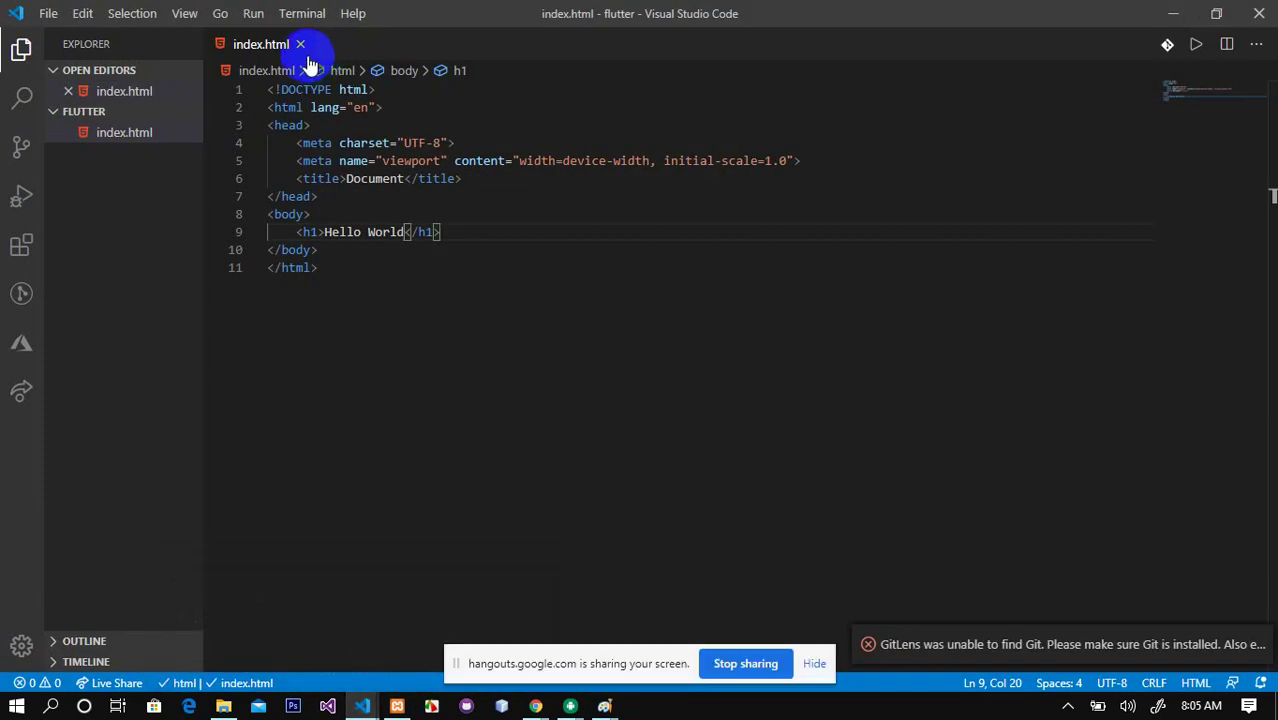
pyautogui.click(300, 44)
pyautogui.click(1260, 13)
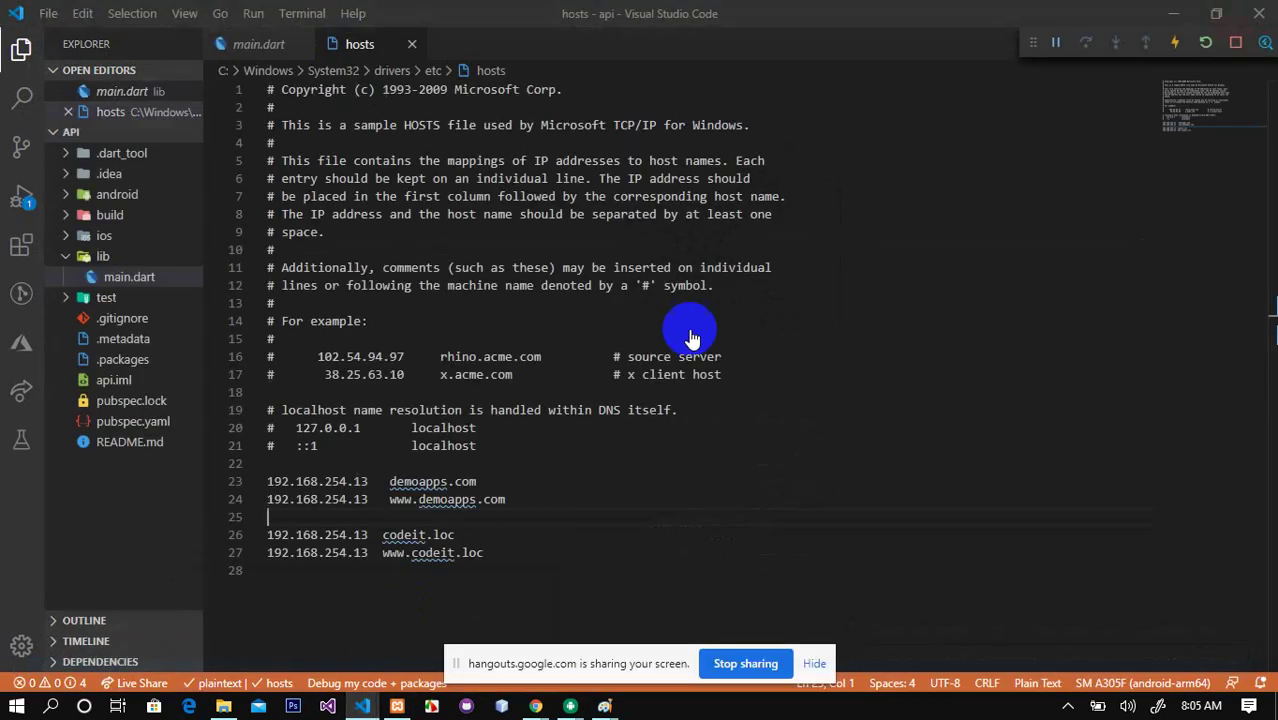
# Step: Close the hosts file and select all the code in the api project's main.dart
pyautogui.click(412, 45)
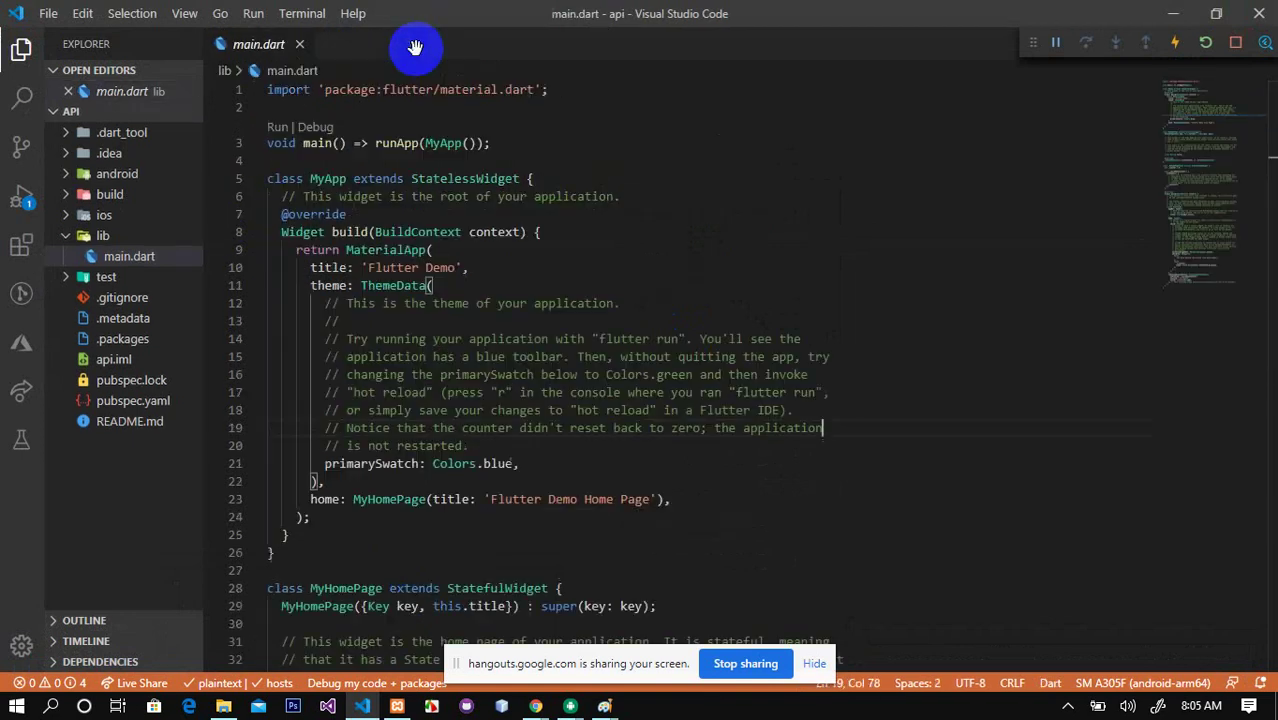
pyautogui.scroll(-5, 1268, 190)
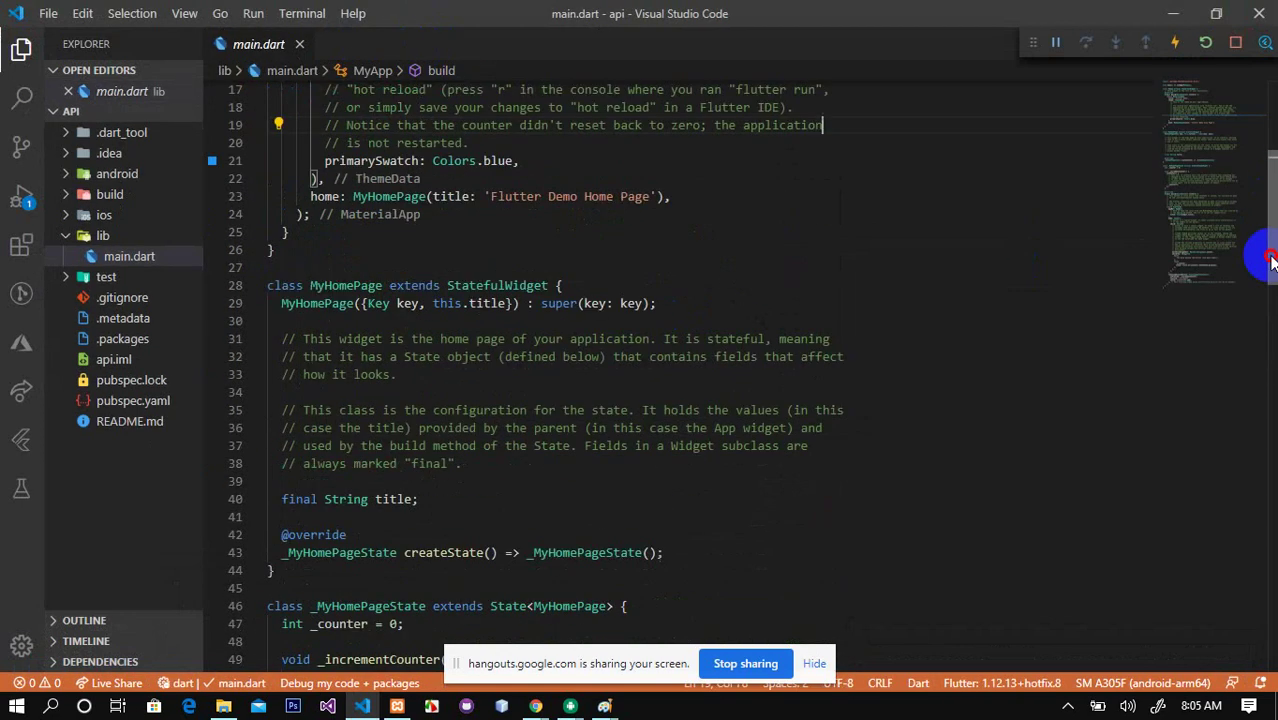
pyautogui.hotkey('ctrl', 'a')
# Step: Replace main.dart with the flutter/material.dart import and void main() => runApp(MyApp());
pyautogui.press('BackSpace')
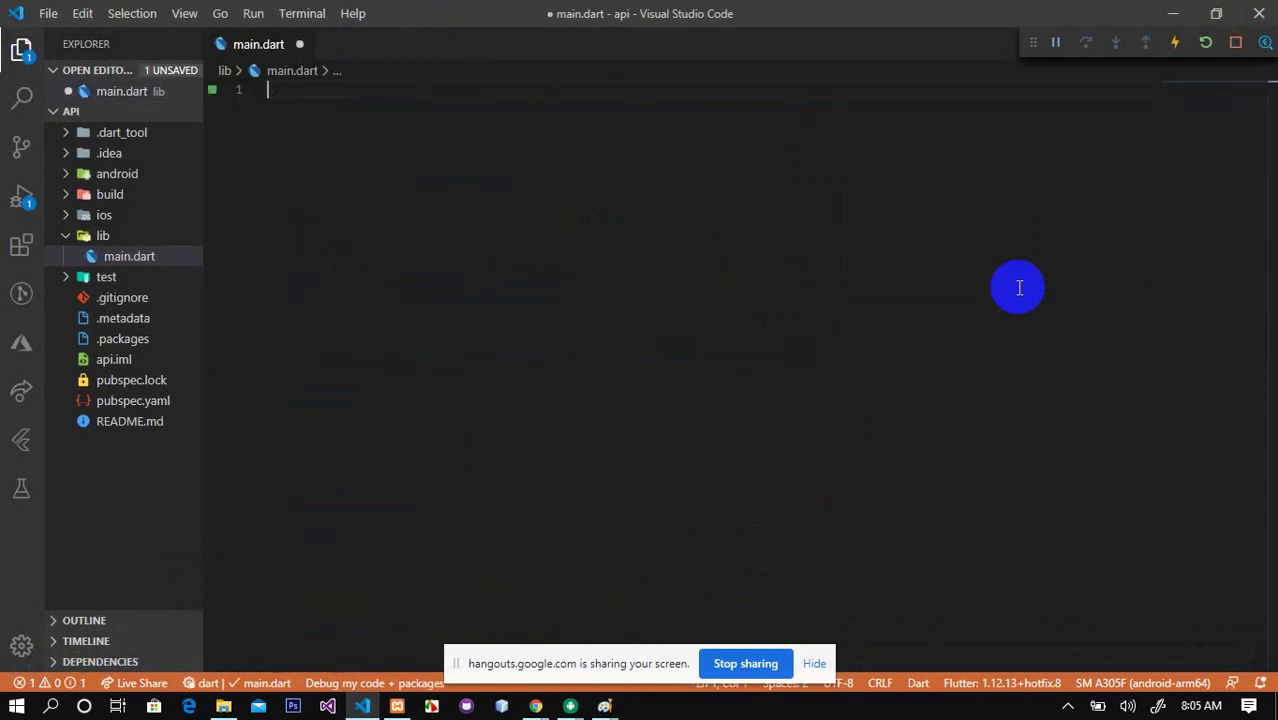
pyautogui.write('imp')
pyautogui.write('ort')
pyautogui.press('BackSpace')
pyautogui.press('BackSpace')
pyautogui.press('BackSpace')
pyautogui.write('port')
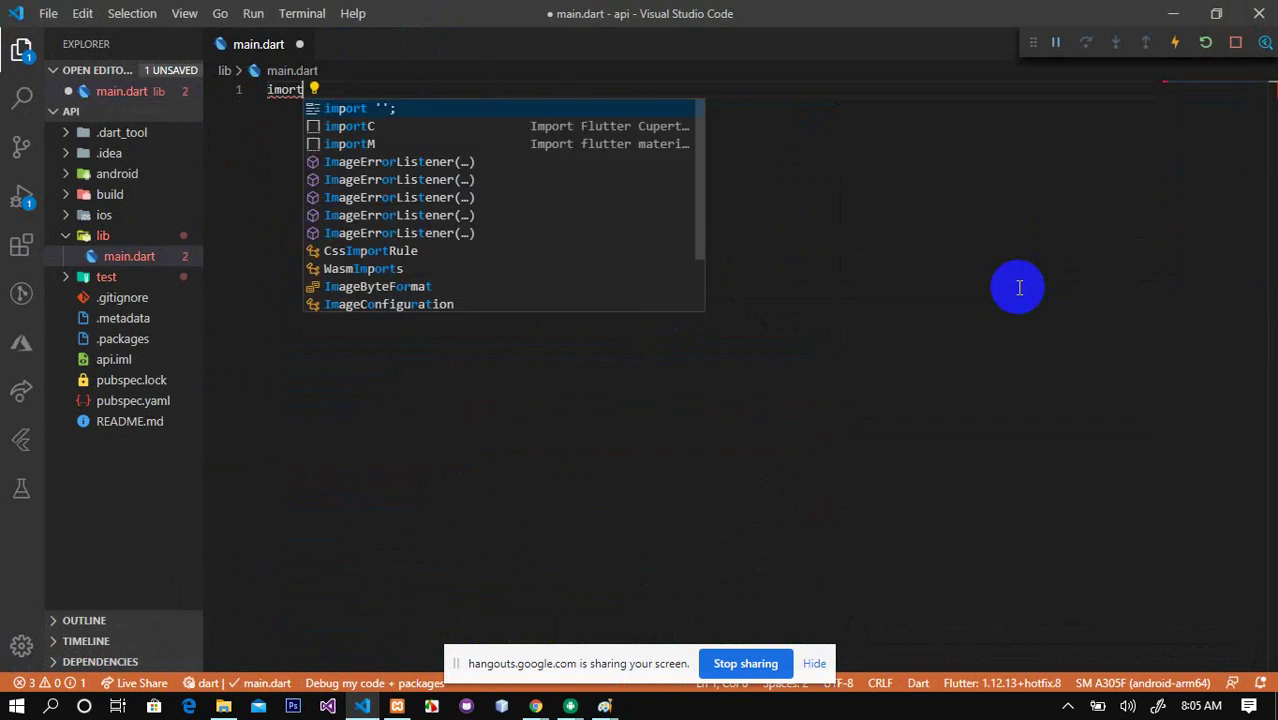
pyautogui.press('Return')
pyautogui.write("mater';")
pyautogui.press('Return')
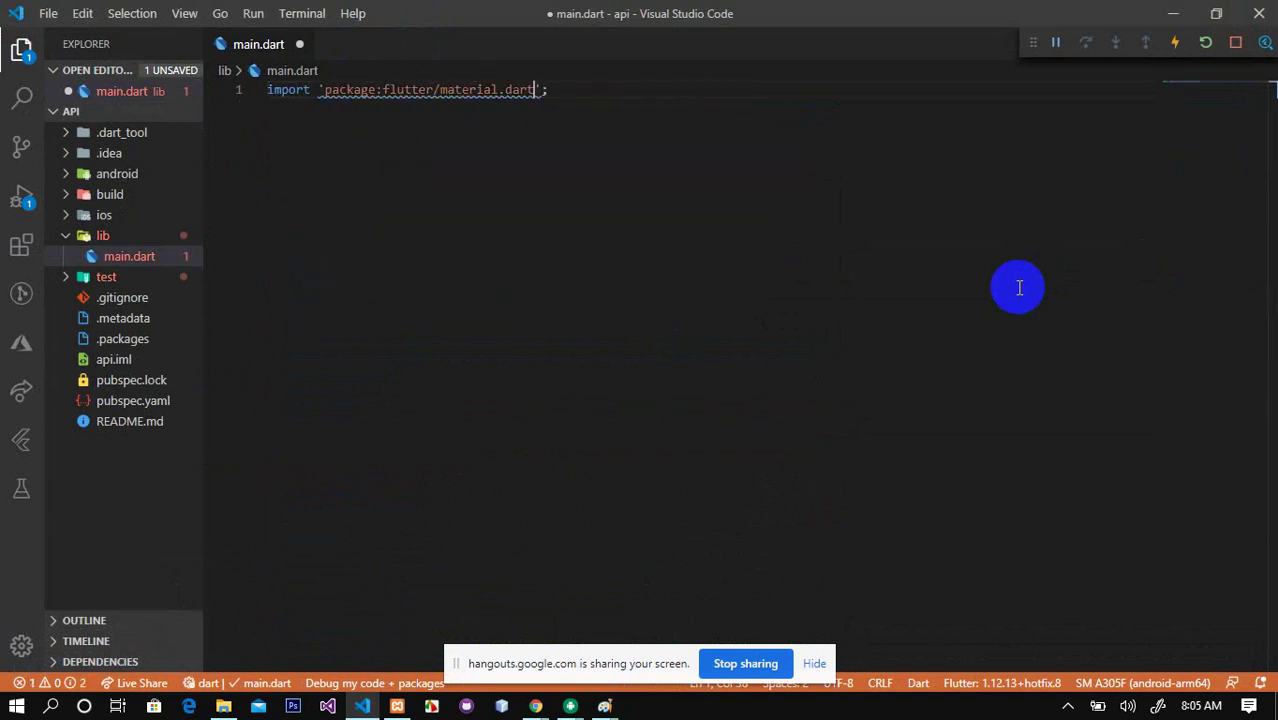
pyautogui.press('End')
pyautogui.press('Return')
pyautogui.write('void main')
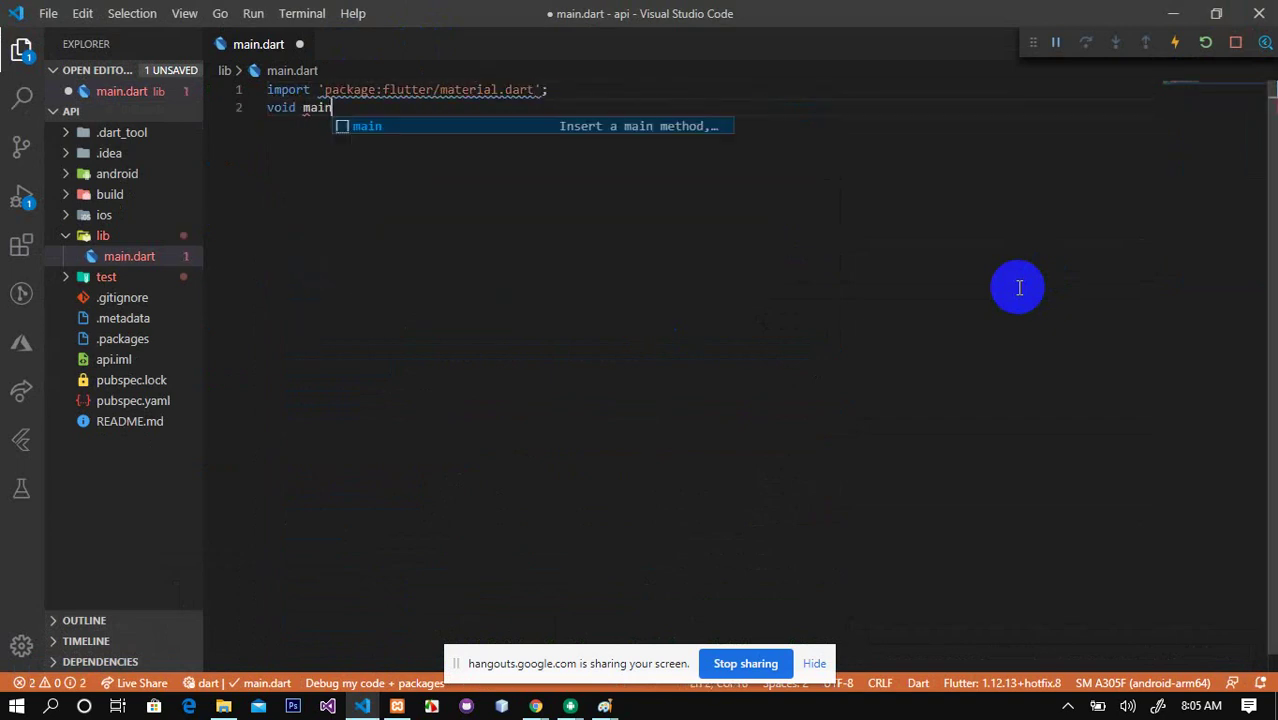
pyautogui.write('() => ru')
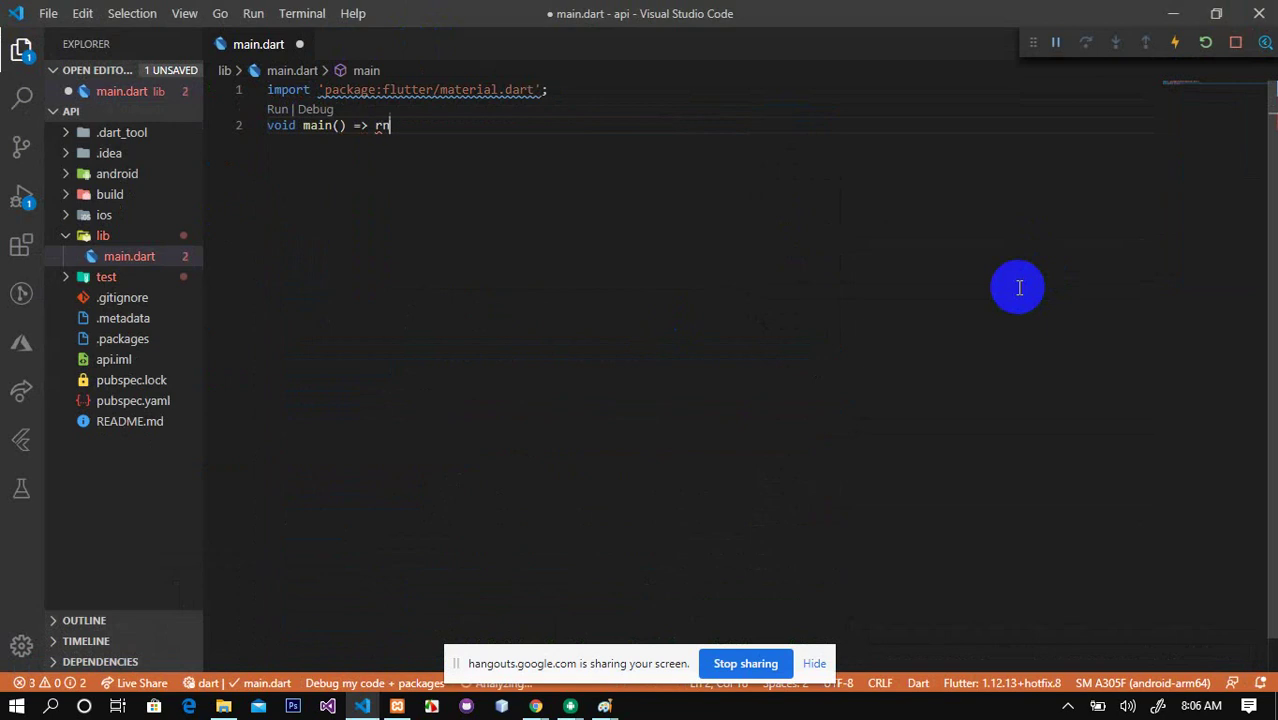
pyautogui.write('nAp')
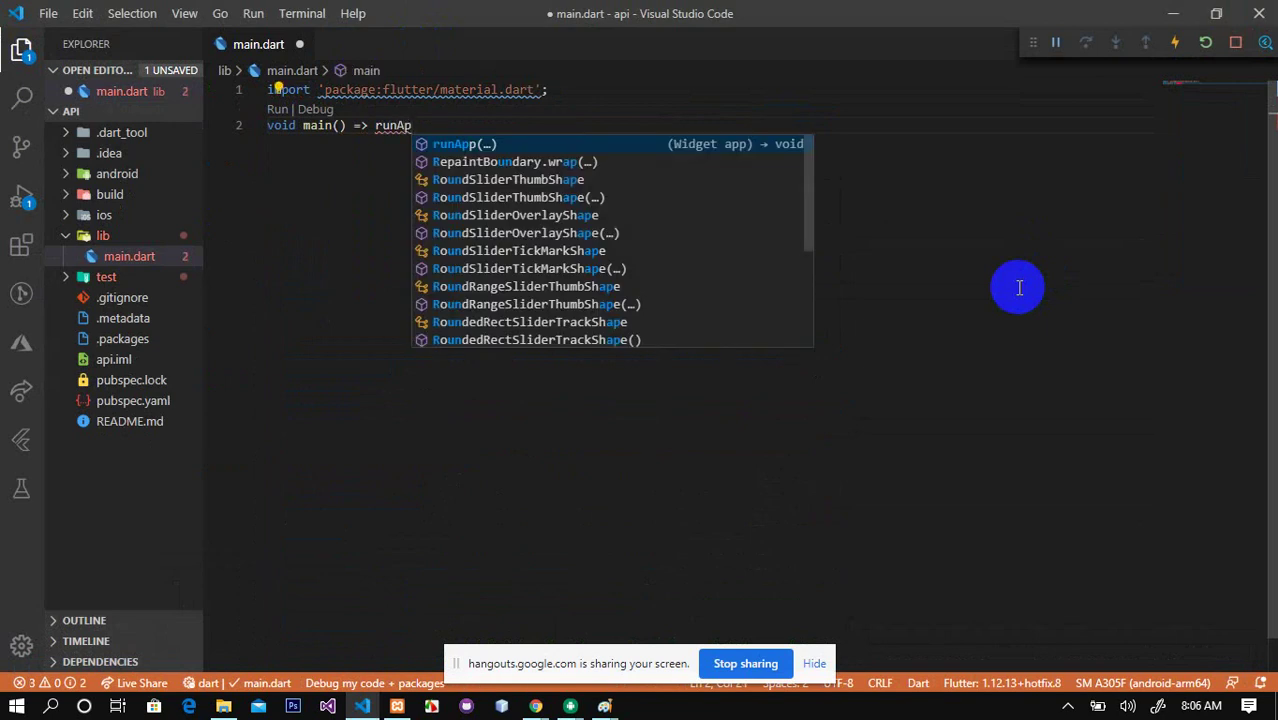
pyautogui.press('Return')
pyautogui.write('MyApp')
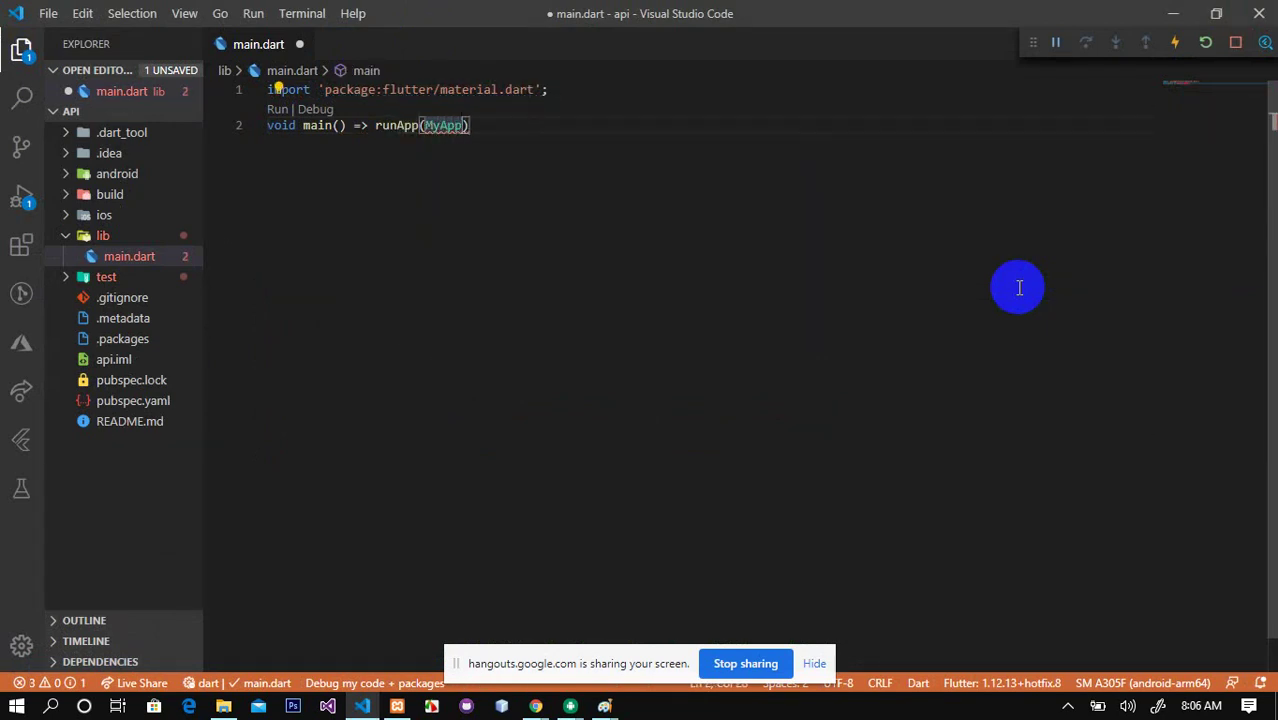
pyautogui.write('()')
pyautogui.write(');')
pyautogui.press('Return')
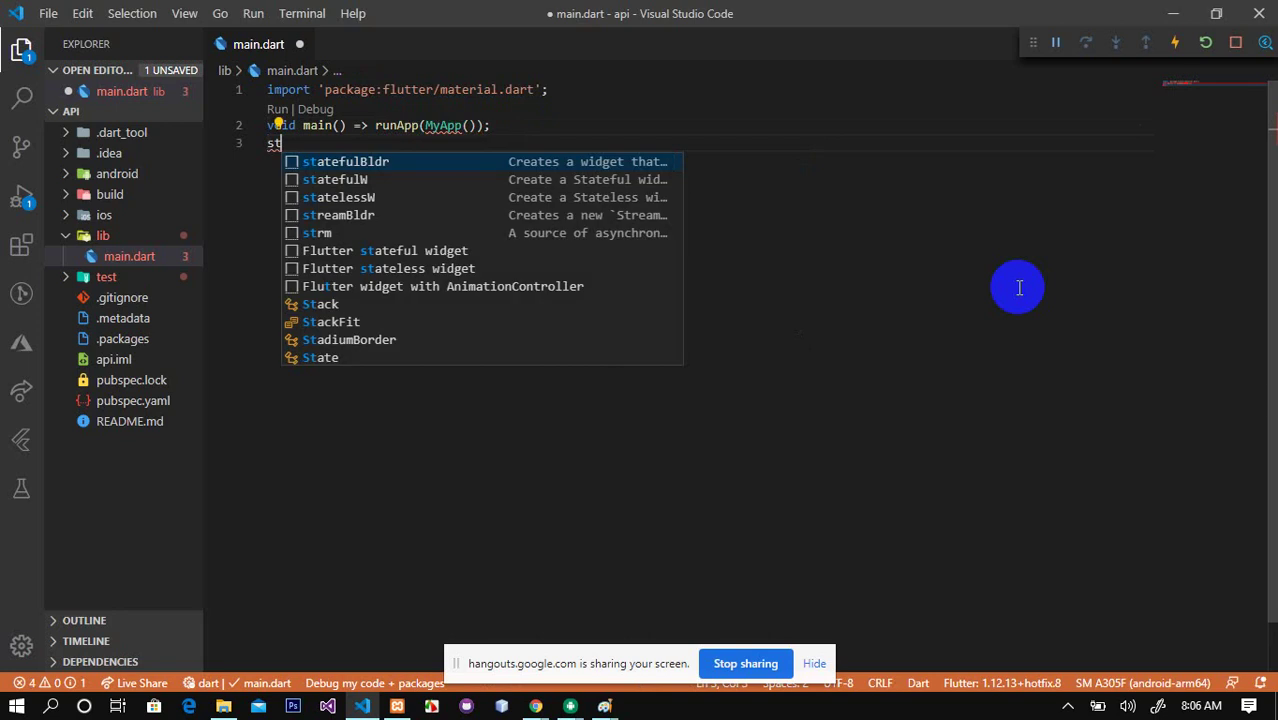
# Step: Add a MyApp StatelessWidget class from the stl snippet
pyautogui.write('f')
pyautogui.press('BackSpace')
pyautogui.write('l')
pyautogui.press('Return')
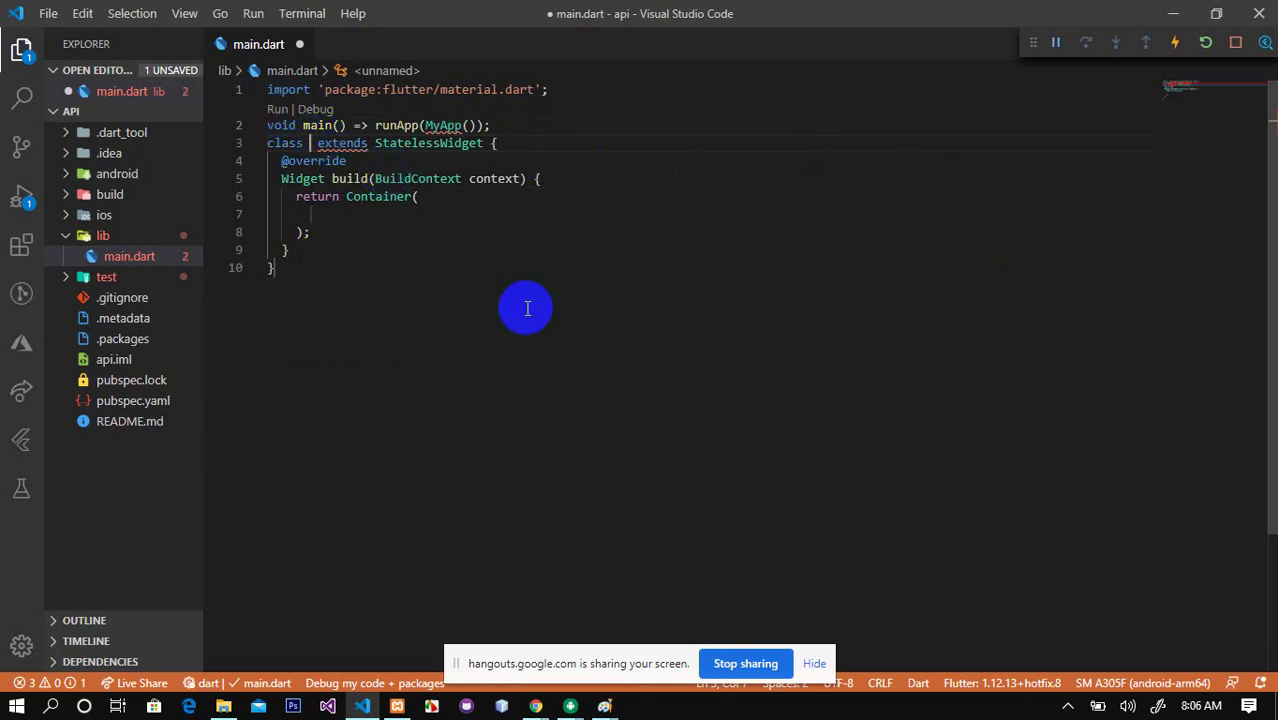
pyautogui.write('MyApp')
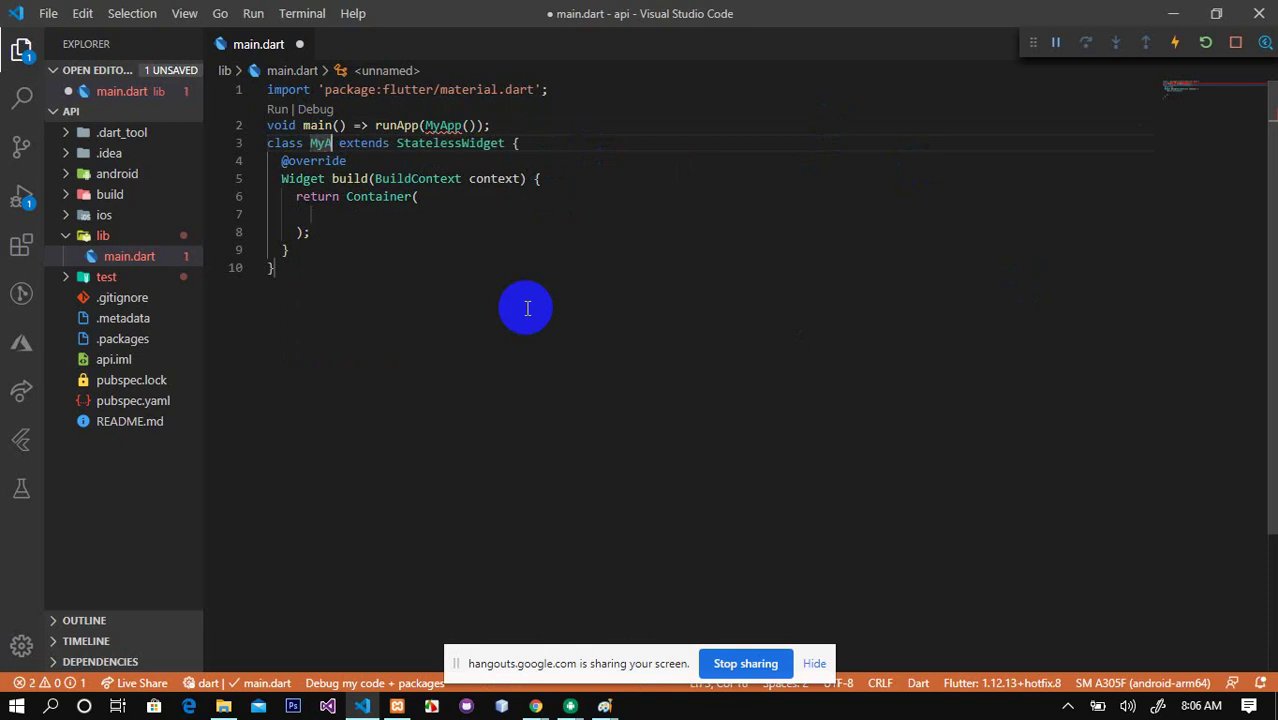
# Step: Return a MaterialApp with debugShowCheckedModeBanner false, title 'Rest API' and home Home()
pyautogui.doubleClick(385, 197)
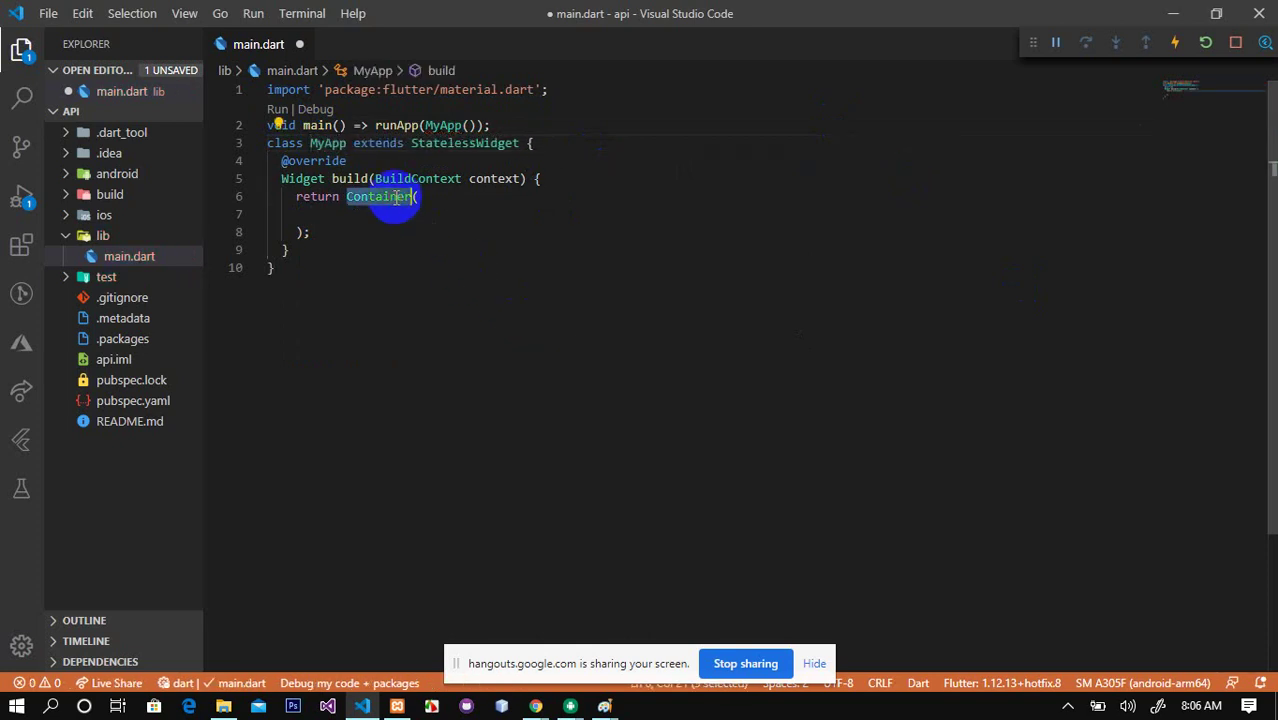
pyautogui.write('MaterialApp')
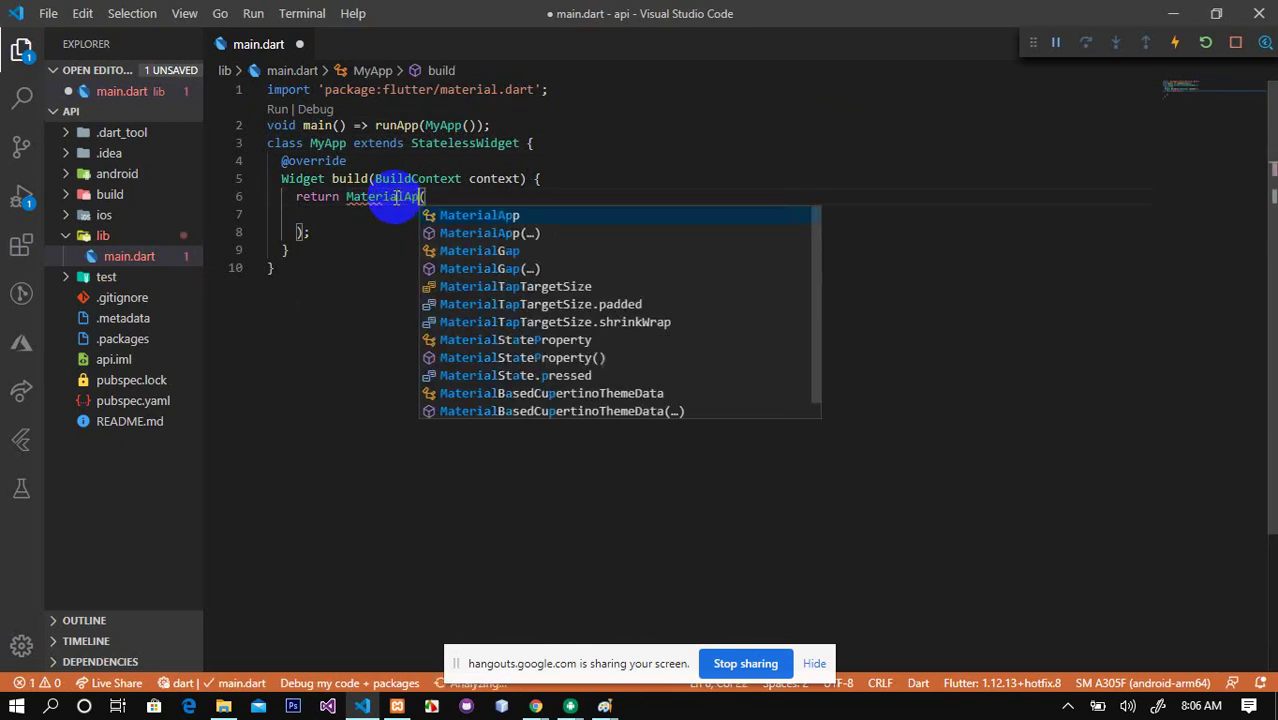
pyautogui.press('Return')
pyautogui.write('de')
pyautogui.press('Return')
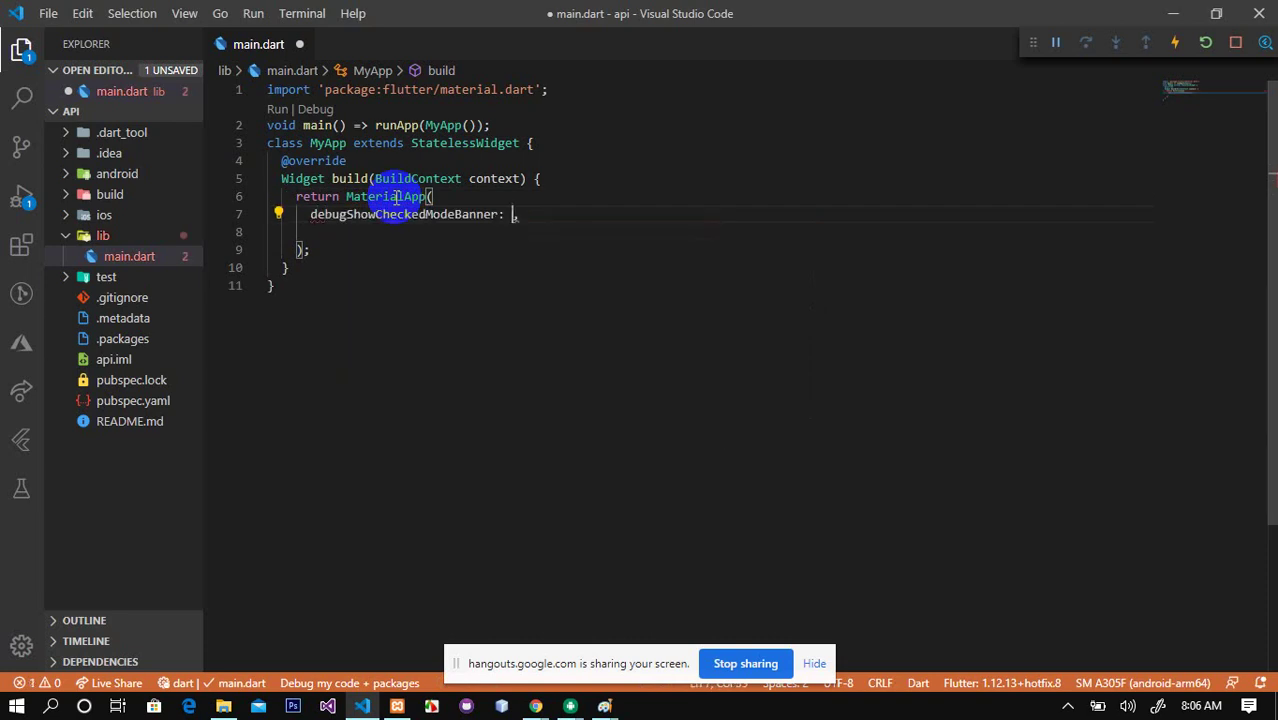
pyautogui.press('Return')
pyautogui.write('ti')
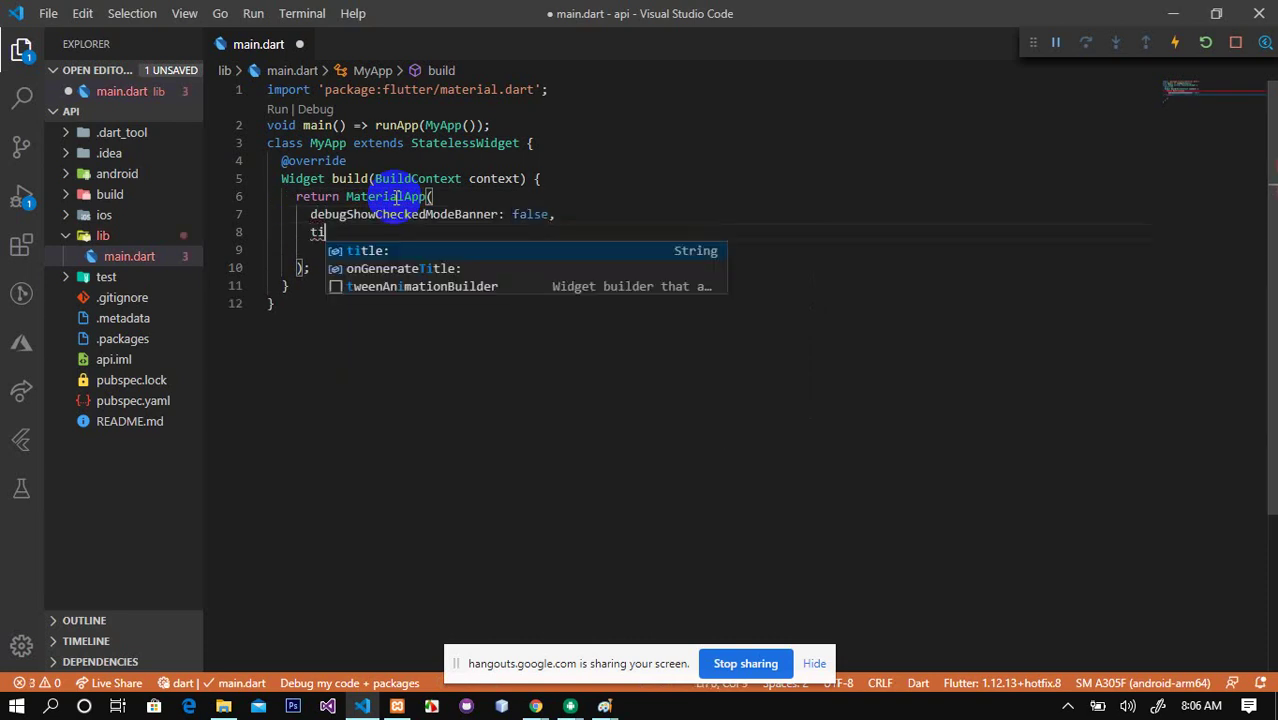
pyautogui.press('Return')
pyautogui.write("'AP")
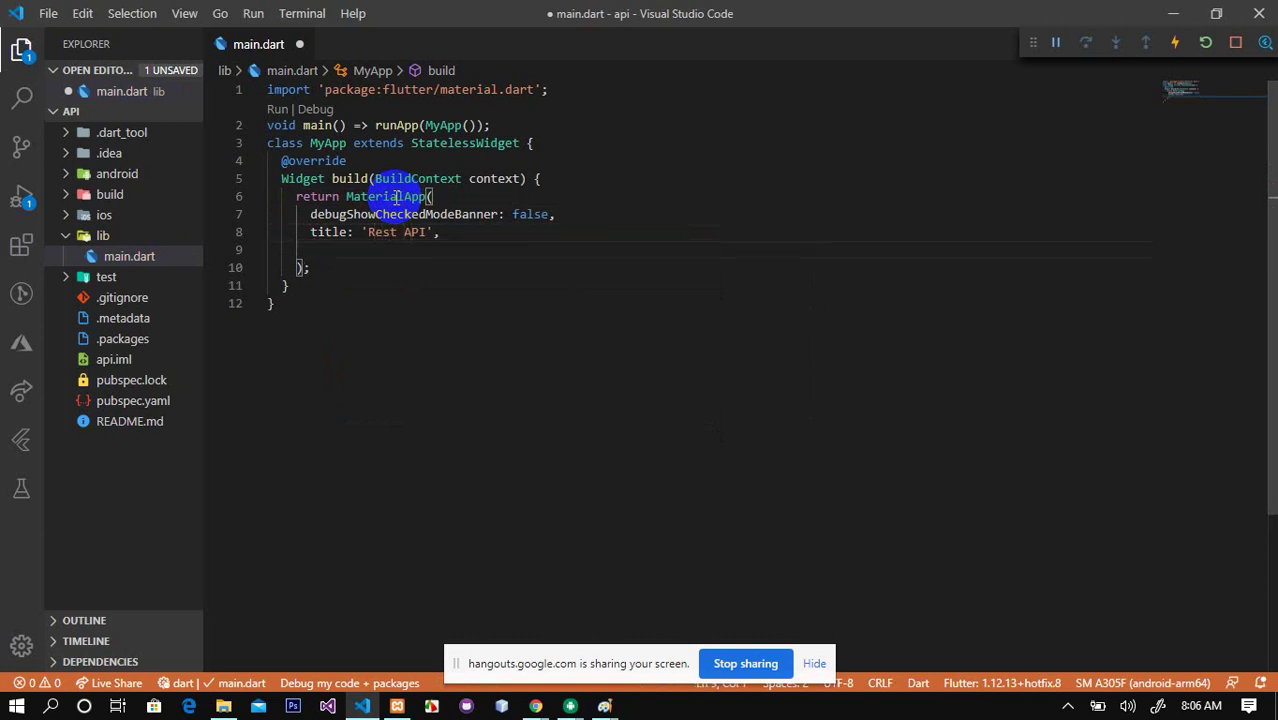
pyautogui.write('ho')
pyautogui.press('Return')
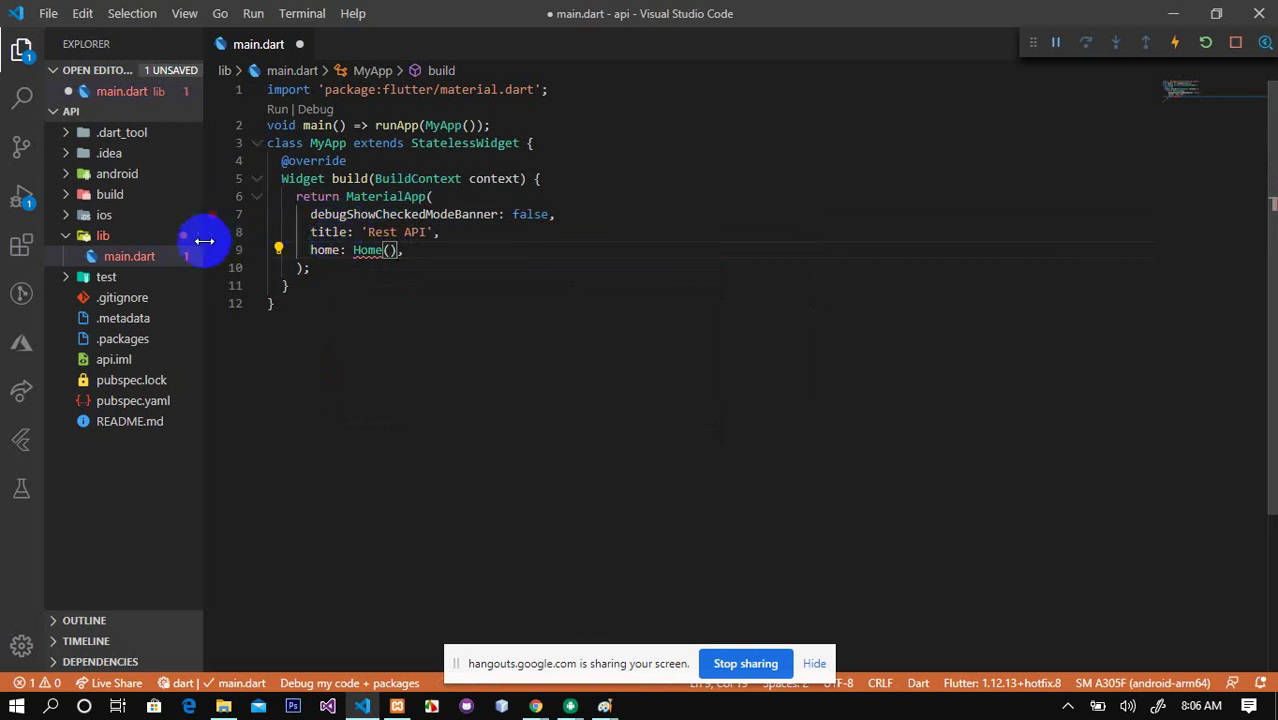
# Step: Create a folder named view inside lib
pyautogui.rightClick(105, 236)
pyautogui.click(172, 300)
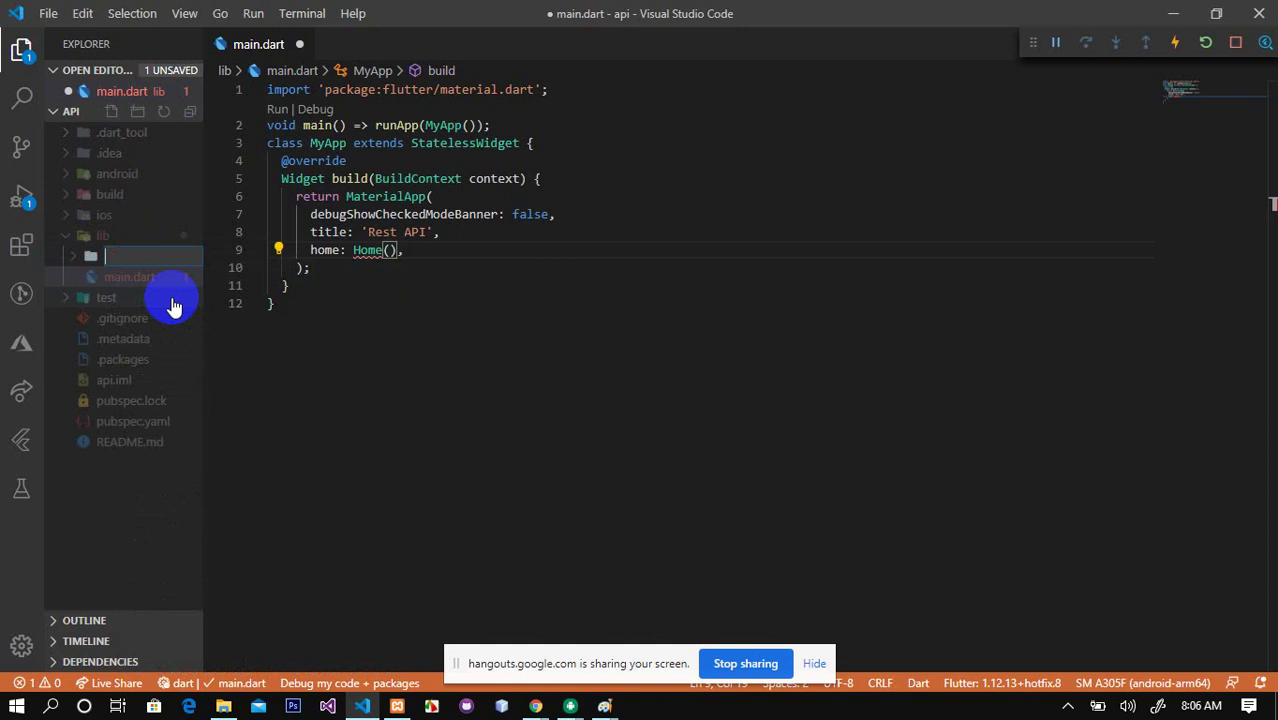
pyautogui.write('view')
pyautogui.click(322, 380)
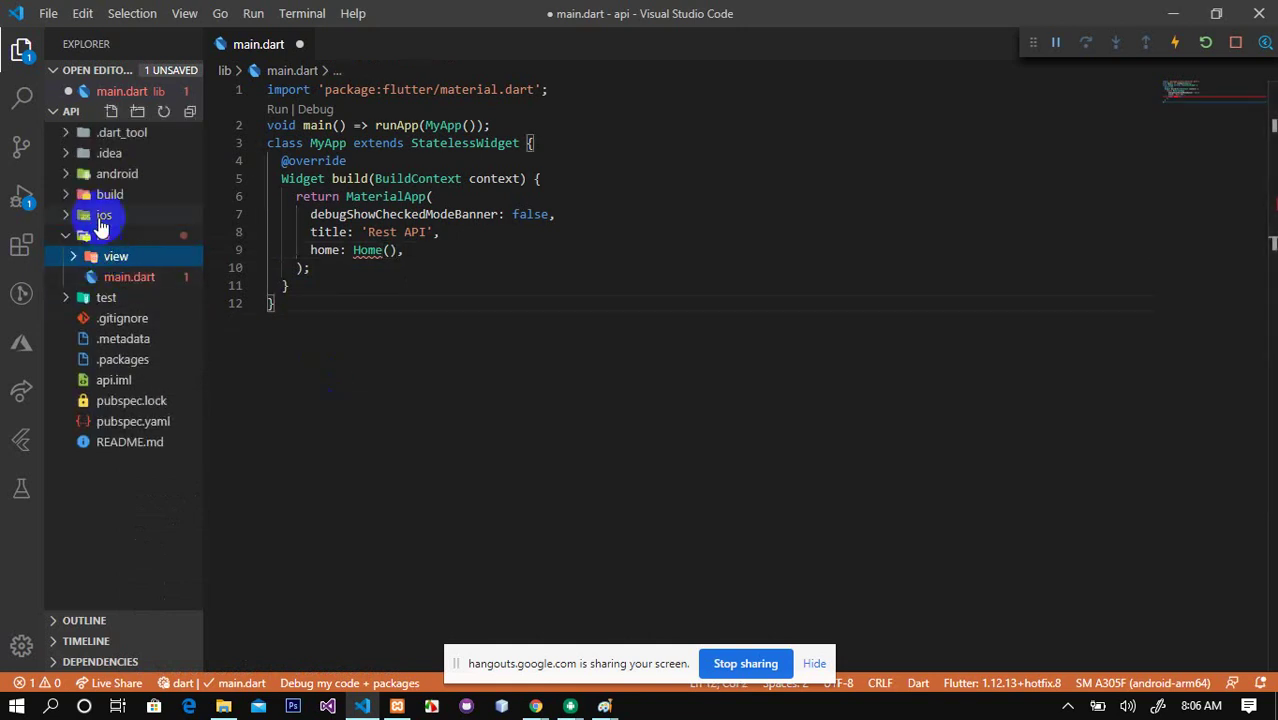
# Step: Create a second folder named model inside lib
pyautogui.rightClick(104, 236)
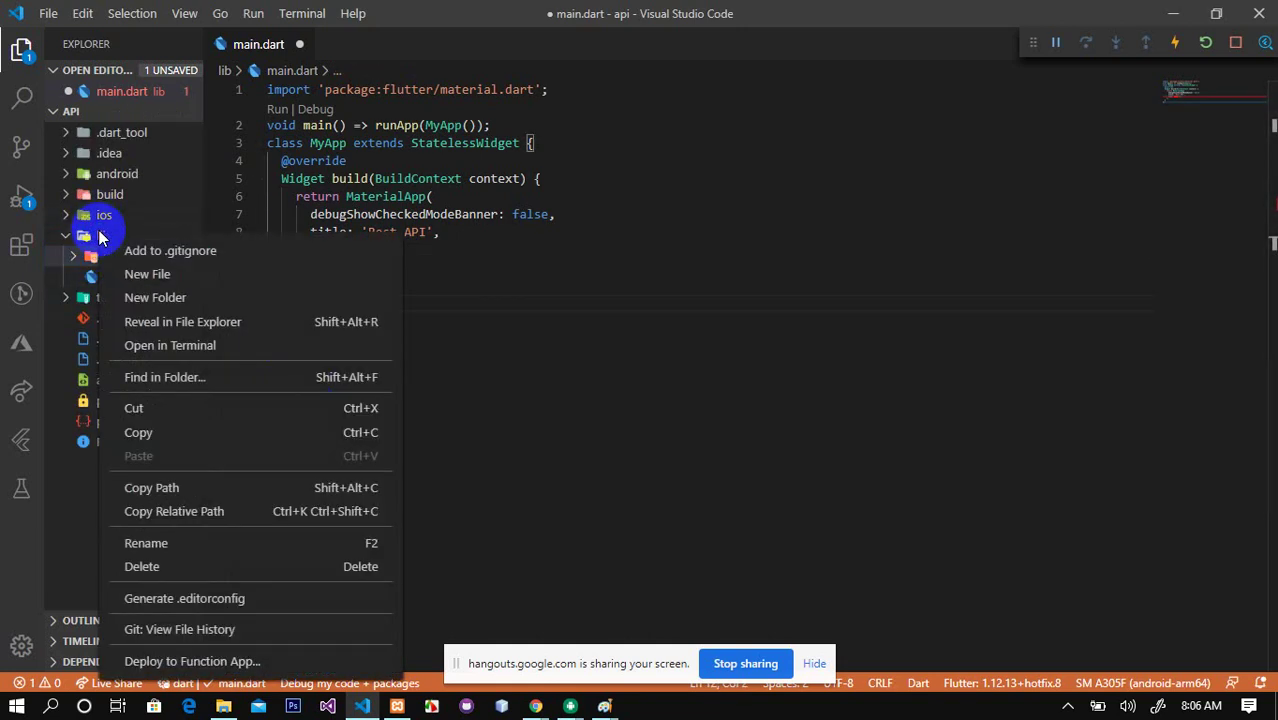
pyautogui.click(168, 300)
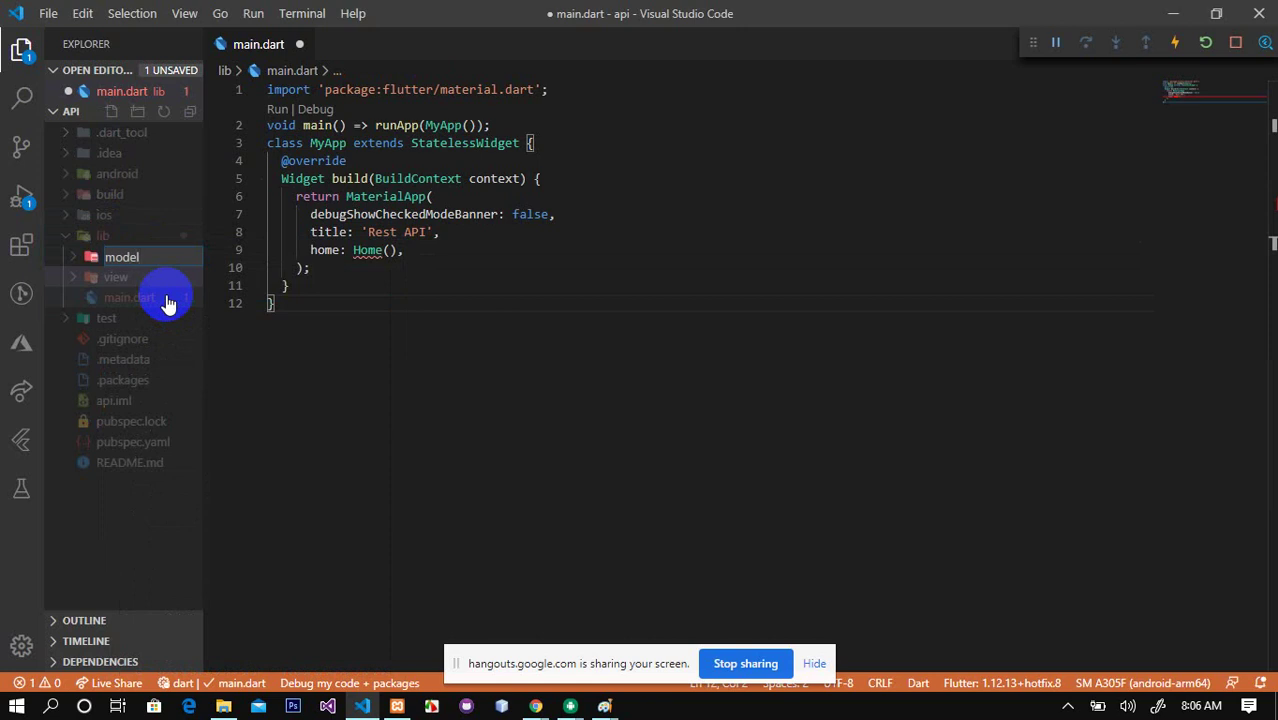
pyautogui.write('model')
pyautogui.click(300, 350)
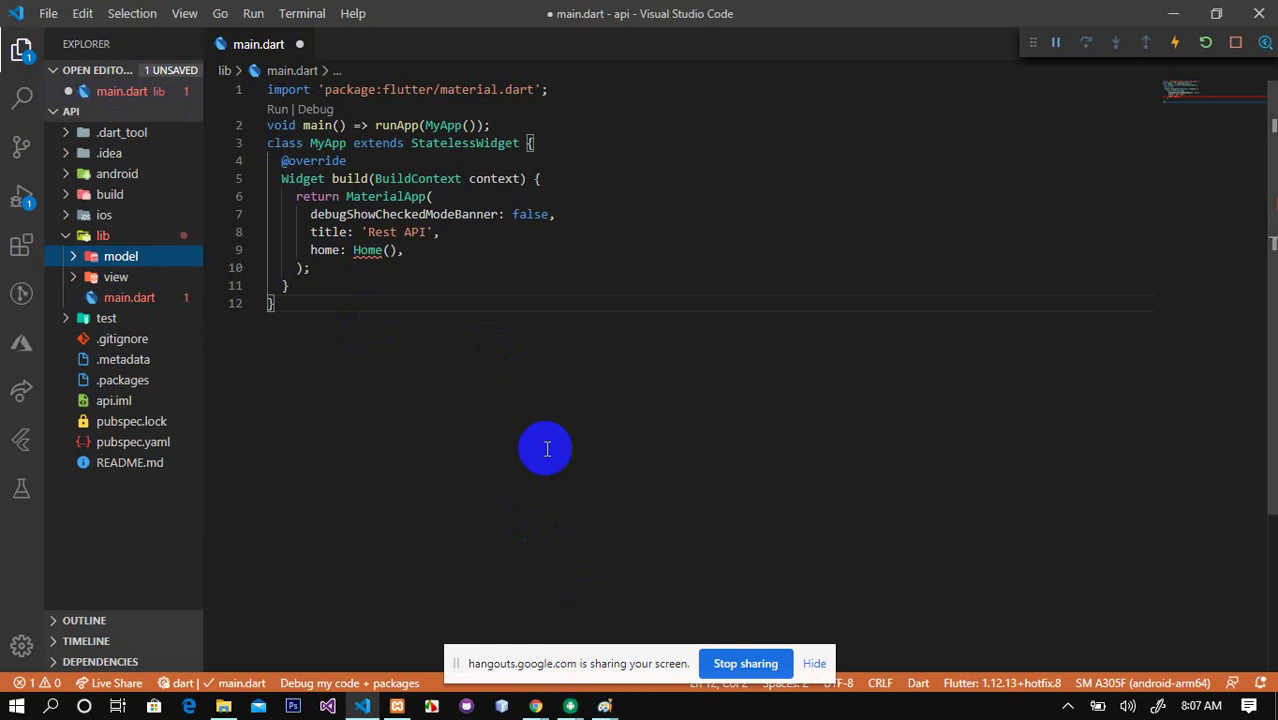
# Step: Start a new file inside the view folder
pyautogui.rightClick(115, 279)
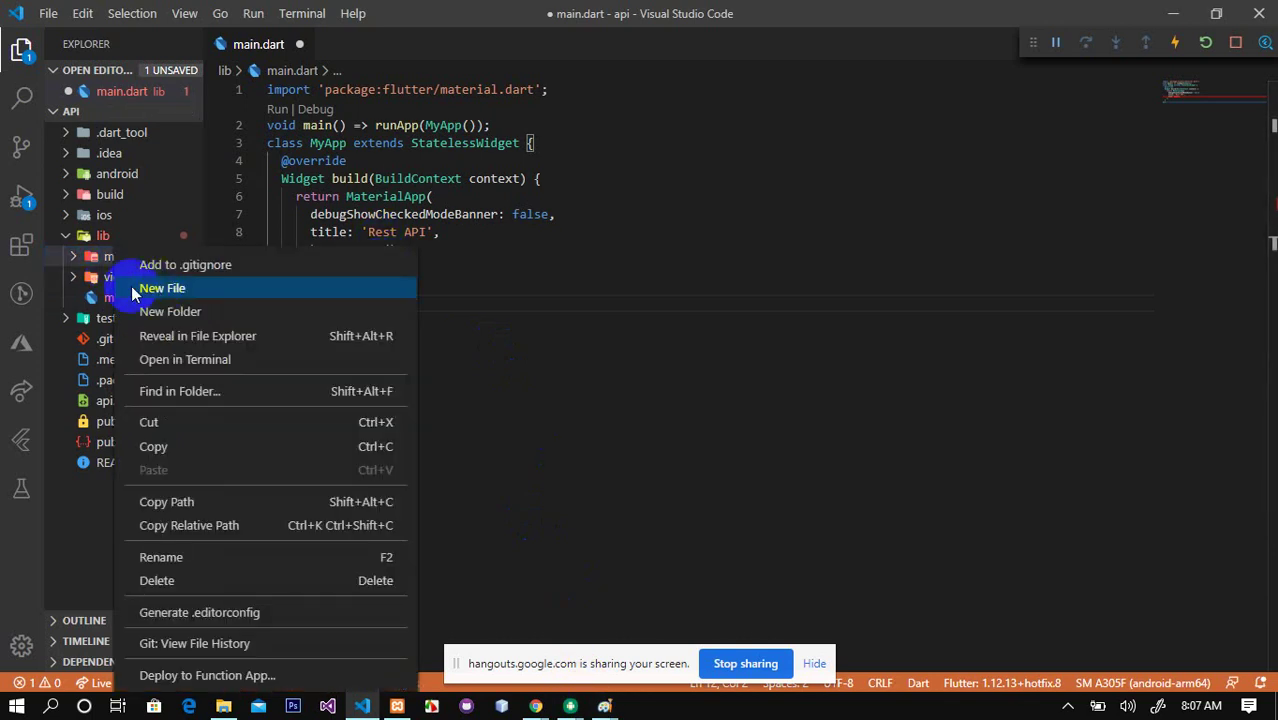
pyautogui.press('Escape')
pyautogui.rightClick(104, 283)
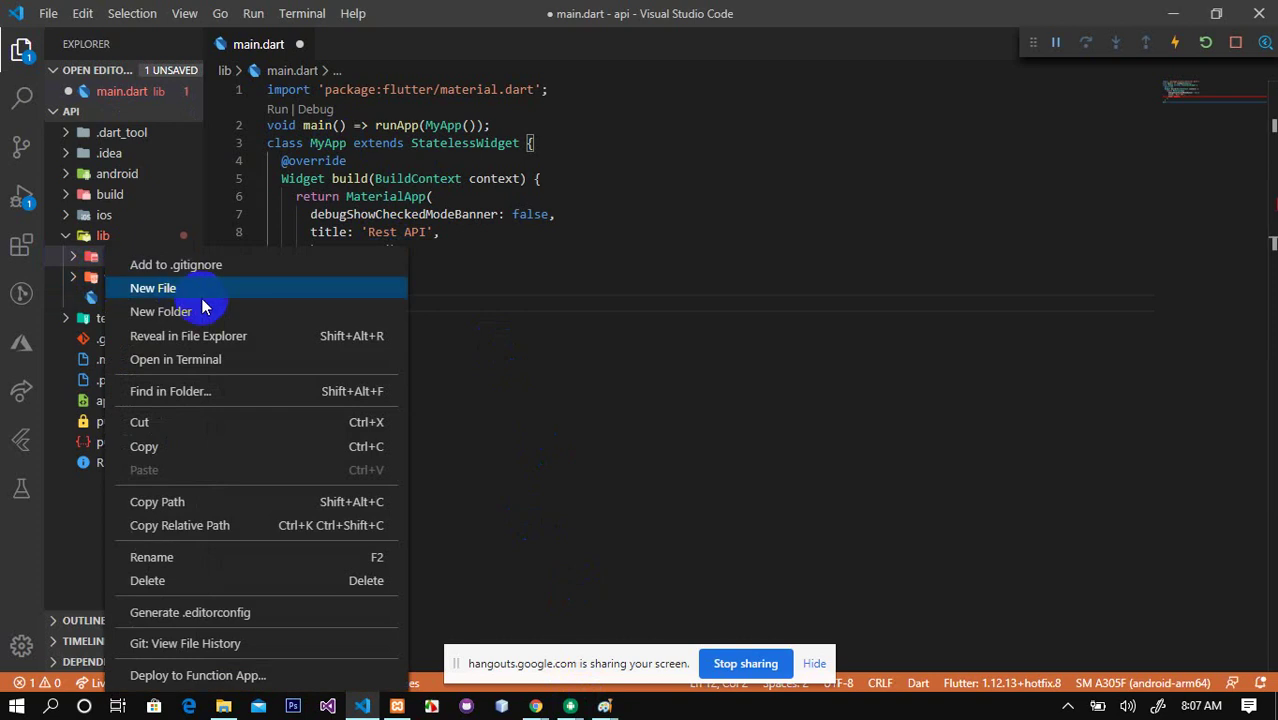
pyautogui.click(137, 287)
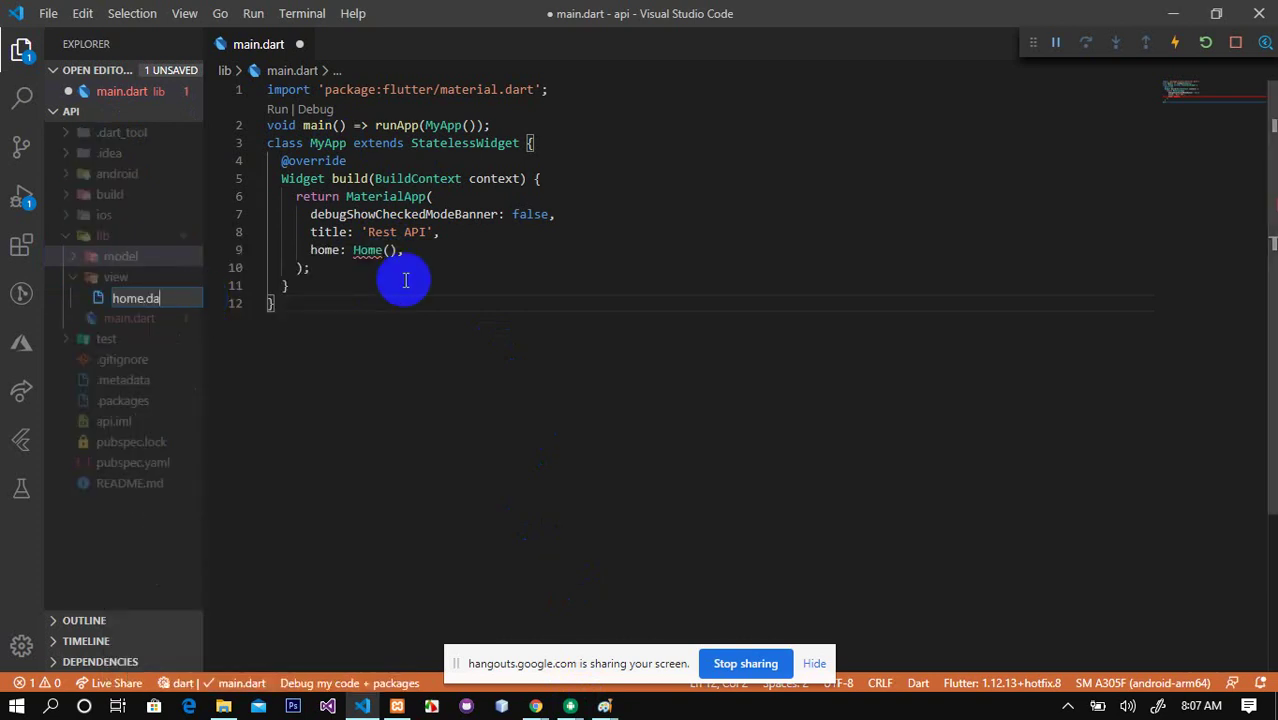
# Step: Name the new file home.dart and import flutter/material.dart
pyautogui.write('home.dart')
pyautogui.press('Return')
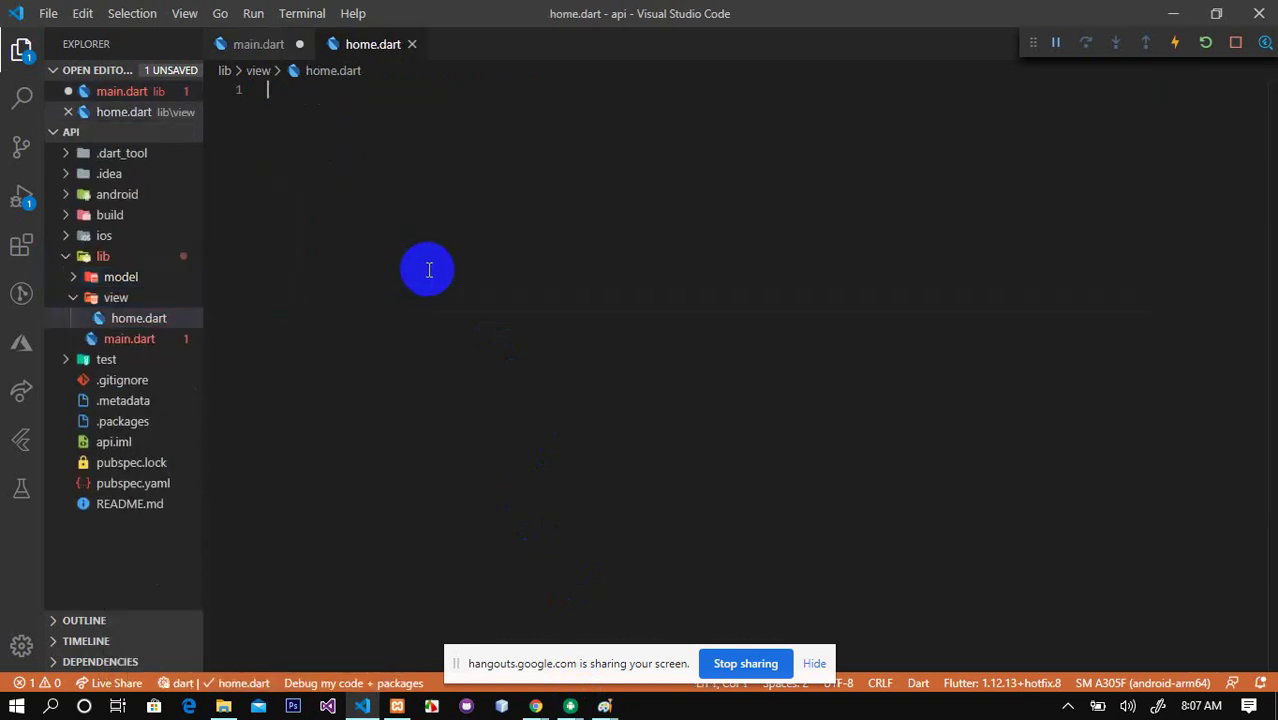
pyautogui.write('import')
pyautogui.press('Return')
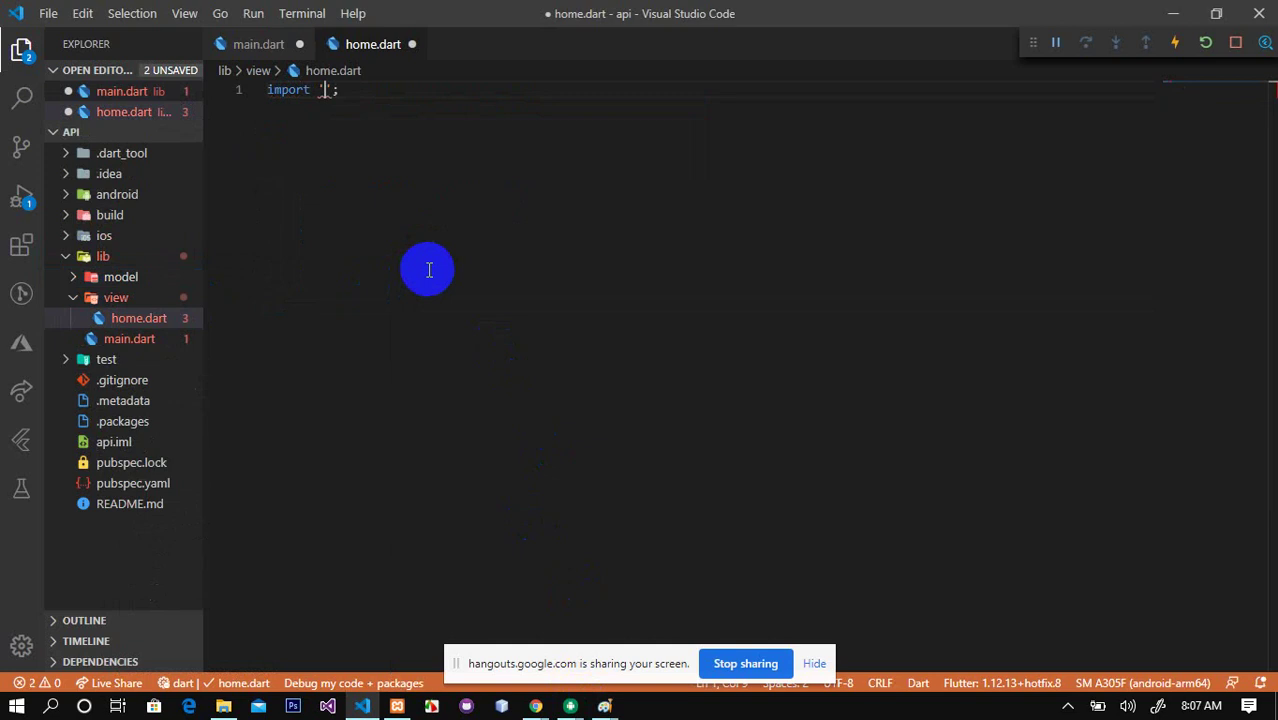
pyautogui.write('mater')
pyautogui.press('Return')
# Step: Insert a Home stateful widget from the stf snippet and replace its Container with Scaffold
pyautogui.press('Return')
pyautogui.write('stf')
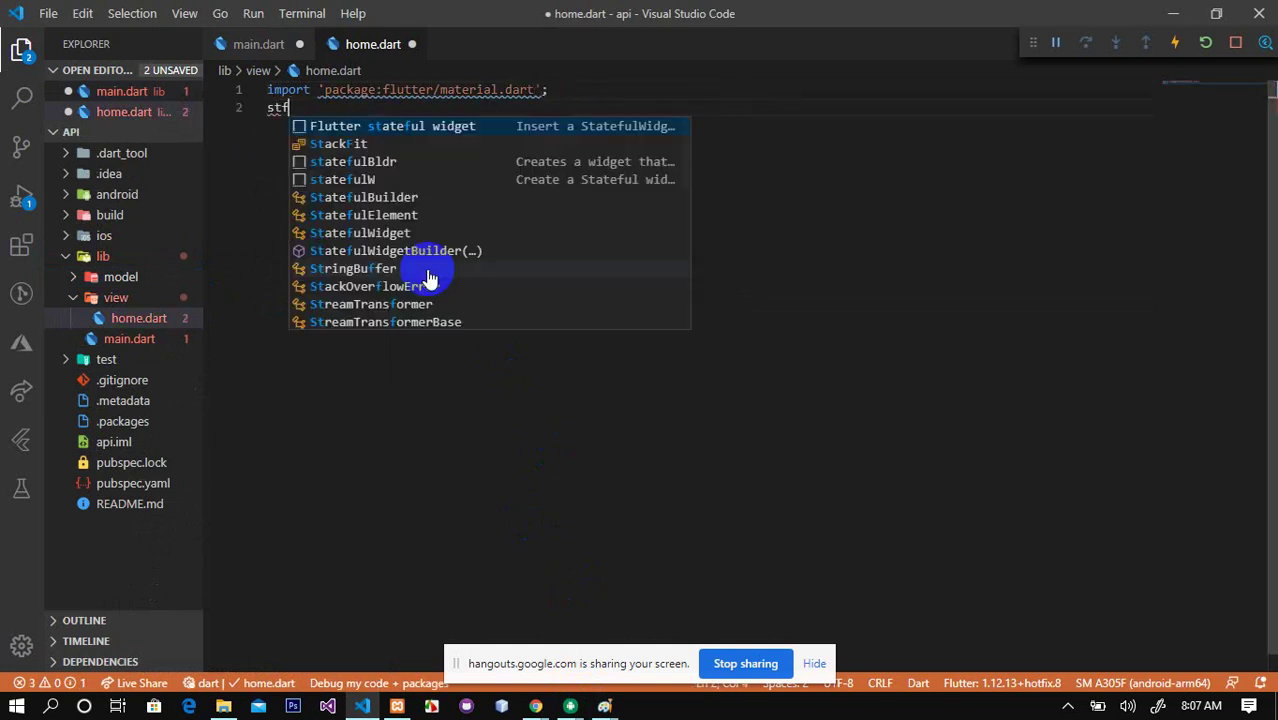
pyautogui.press('Return')
pyautogui.write('Home extends StatefulWidget {')
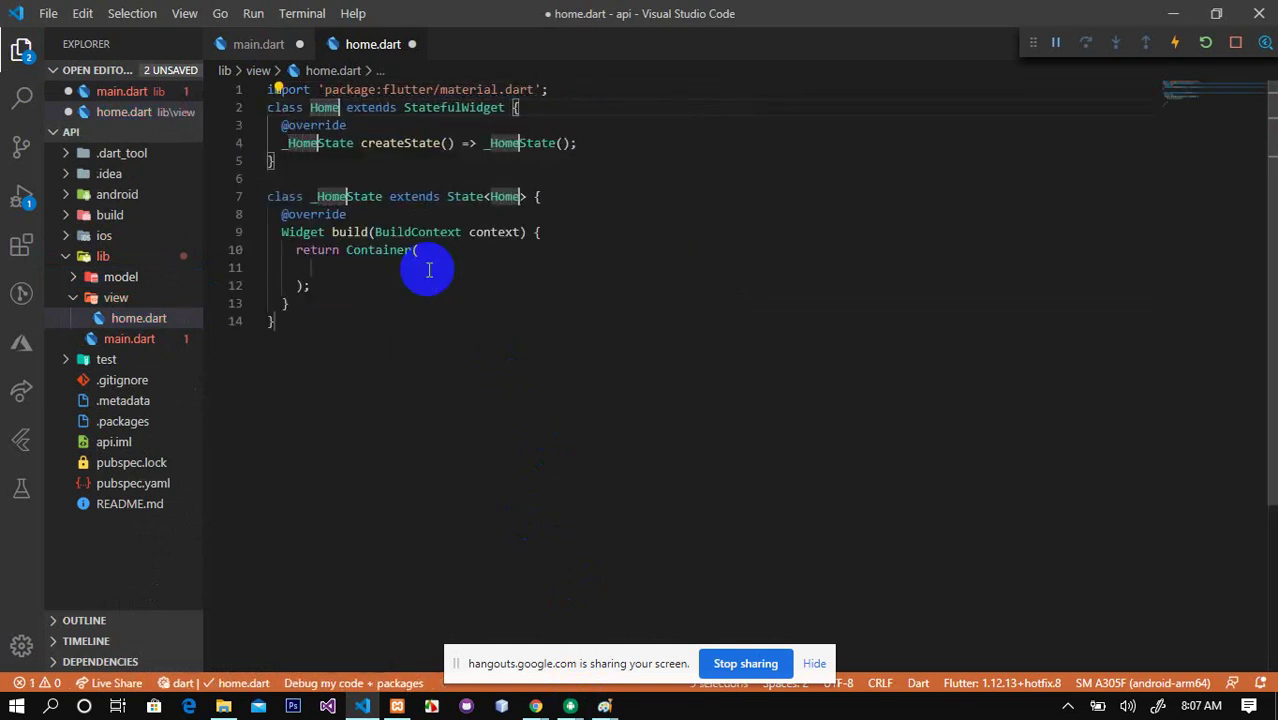
pyautogui.doubleClick(380, 250)
pyautogui.write('Scaf')
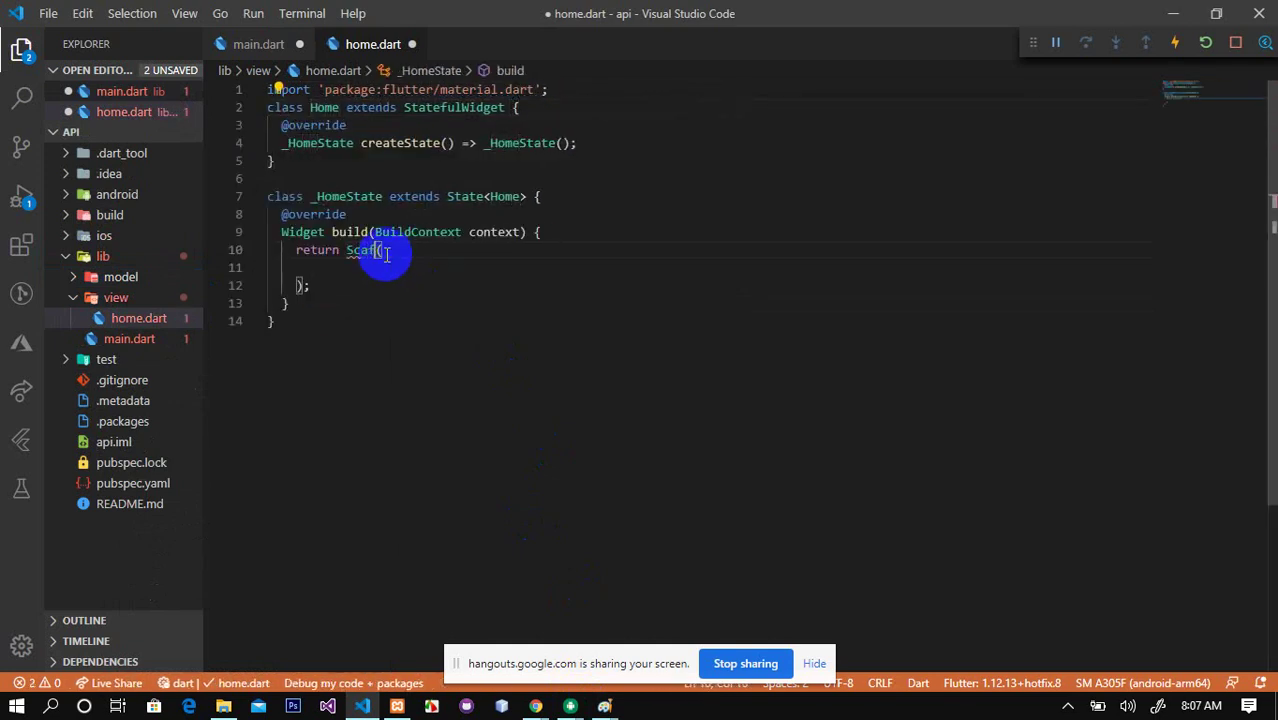
pyautogui.press('Return')
# Step: Give the Scaffold an appBar set to AppBar()
pyautogui.press('Down')
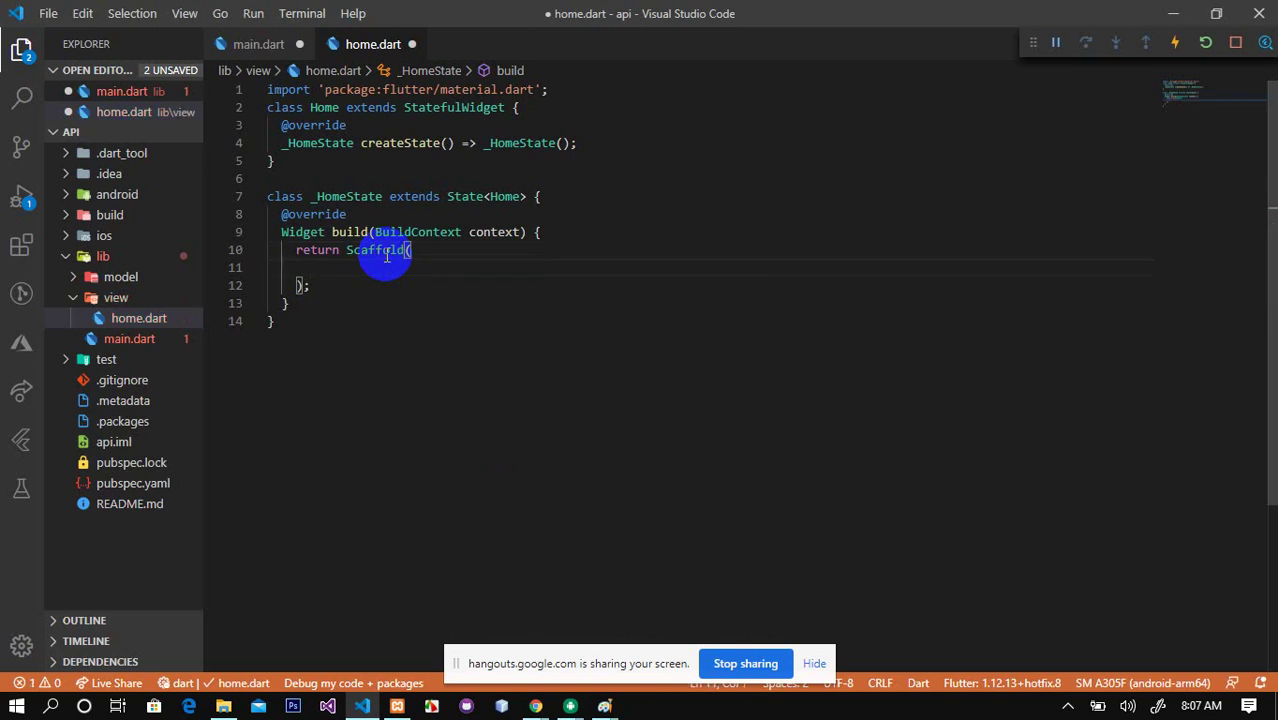
pyautogui.write('ap')
pyautogui.press('Return')
pyautogui.write('App,')
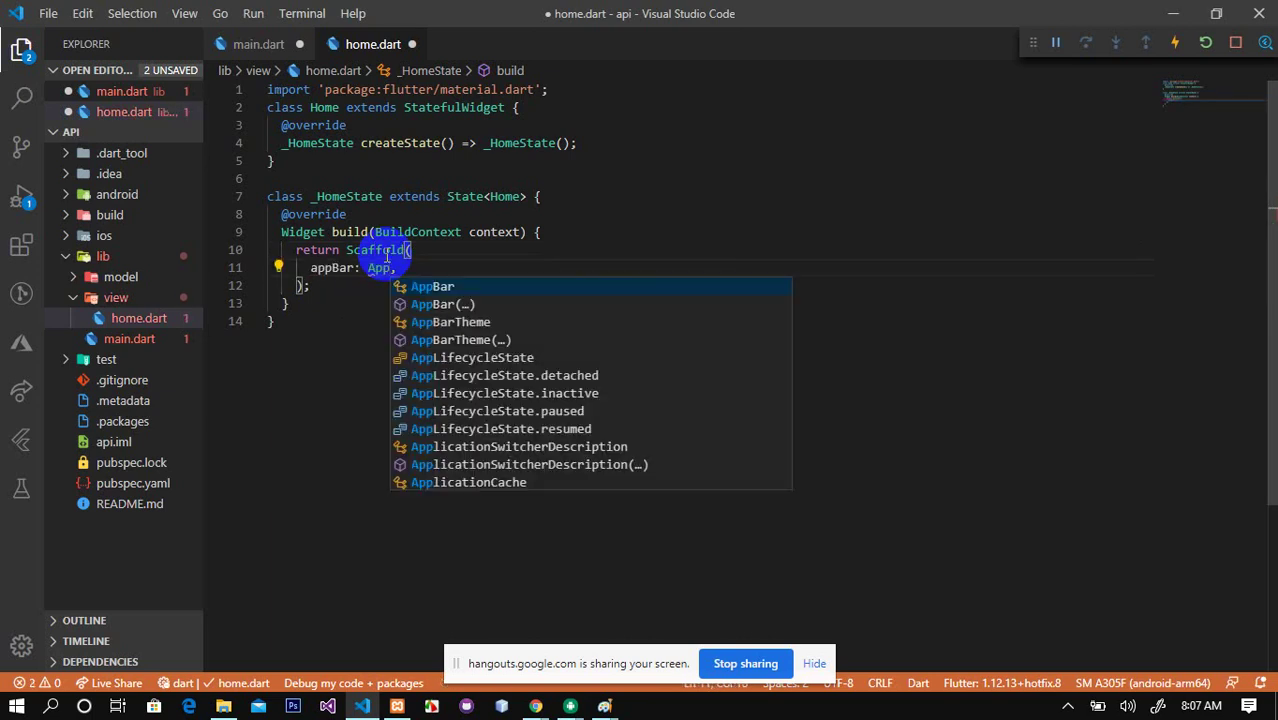
pyautogui.press('Down')
pyautogui.press('Return')
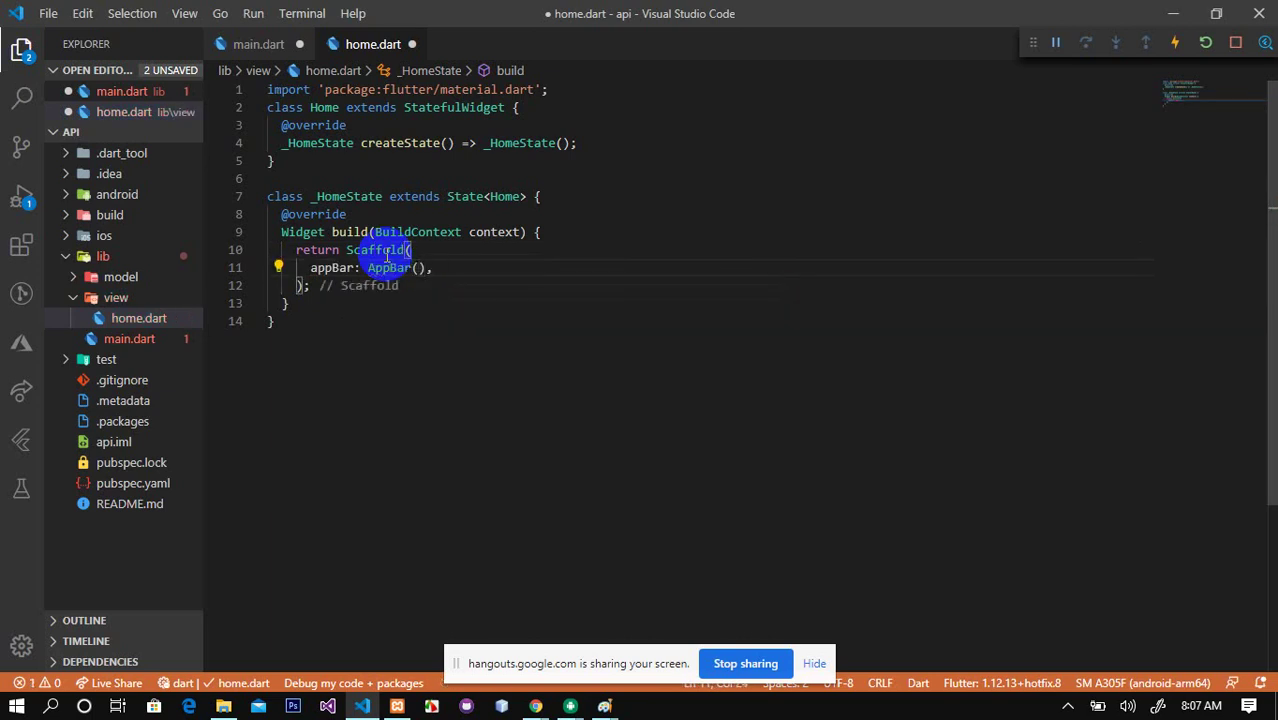
pyautogui.press('Return')
# Step: Set the body to a SingleChildScrollView whose child is a Column with children
pyautogui.write('bo')
pyautogui.press('Return')
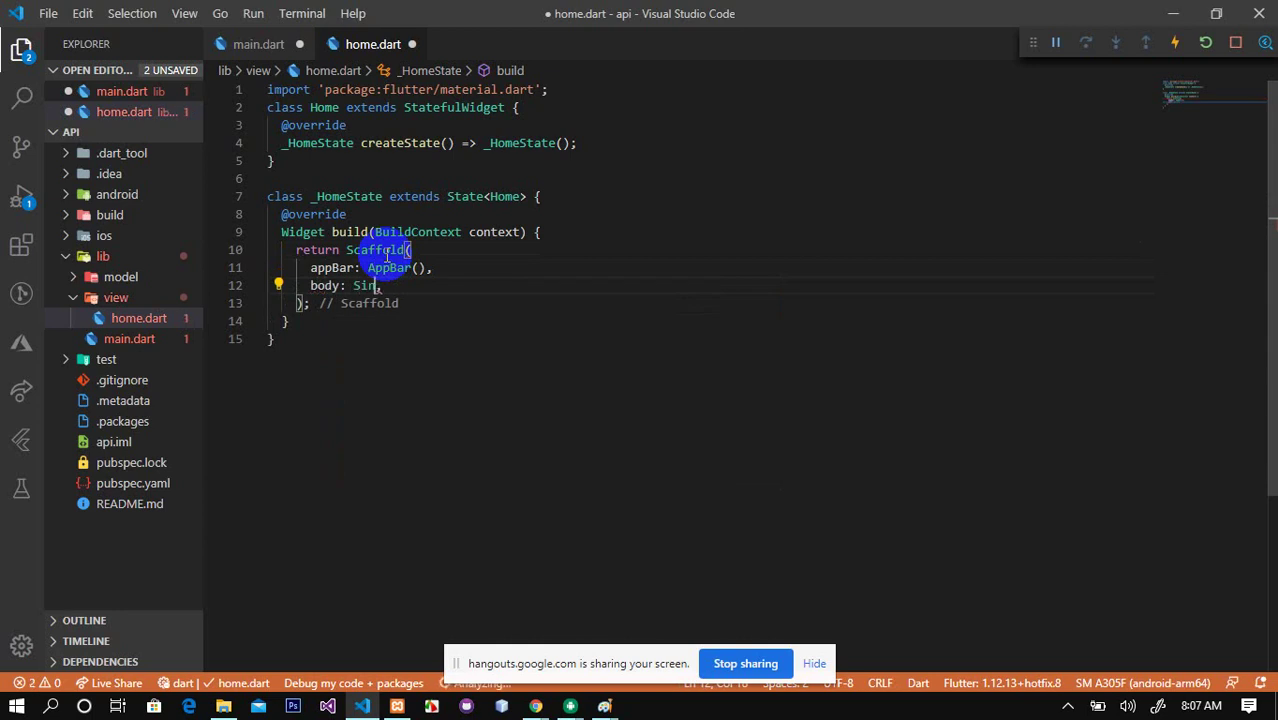
pyautogui.write('SingleChild')
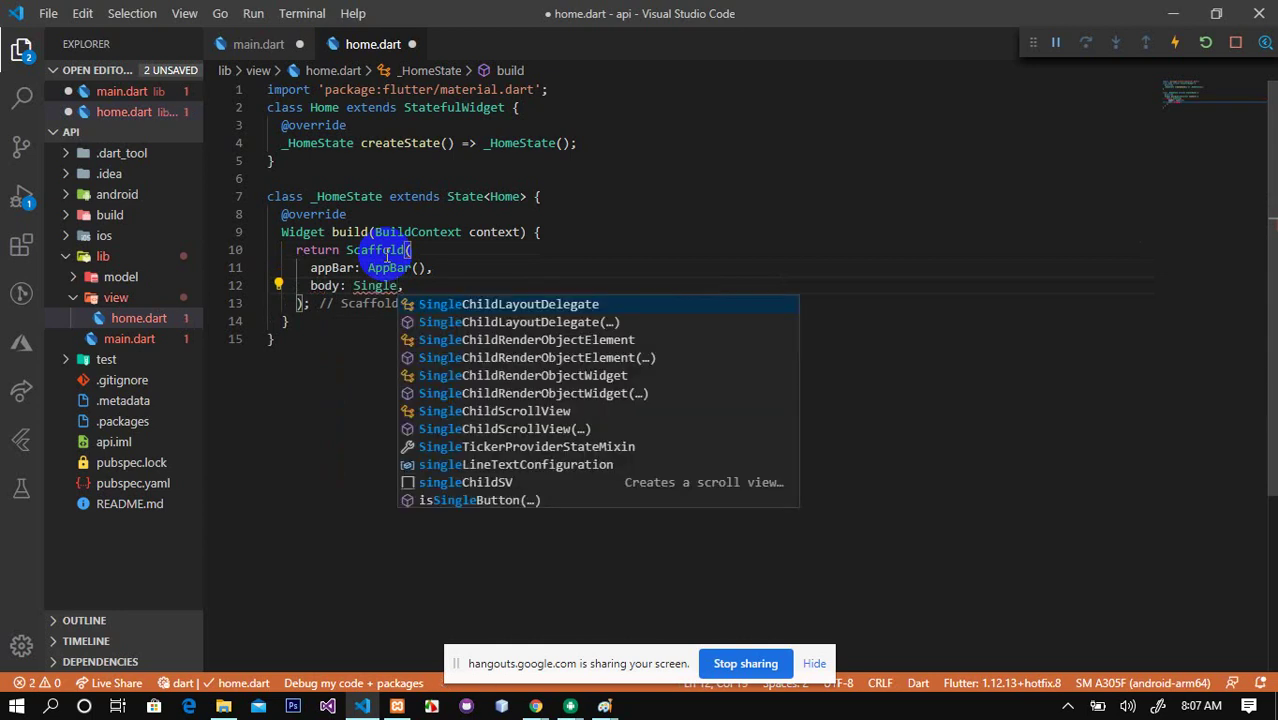
pyautogui.write('Sc')
pyautogui.press('Return')
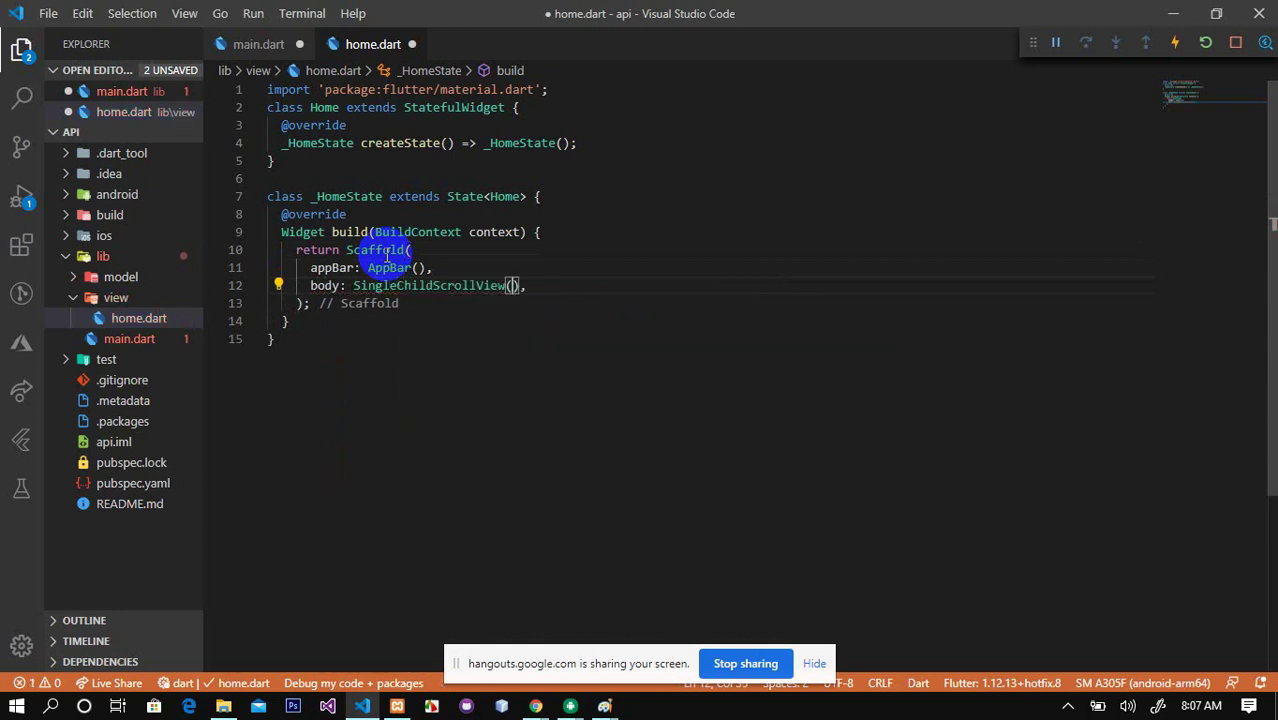
pyautogui.press('Return')
pyautogui.write('ch')
pyautogui.press('Return')
pyautogui.write('Colu')
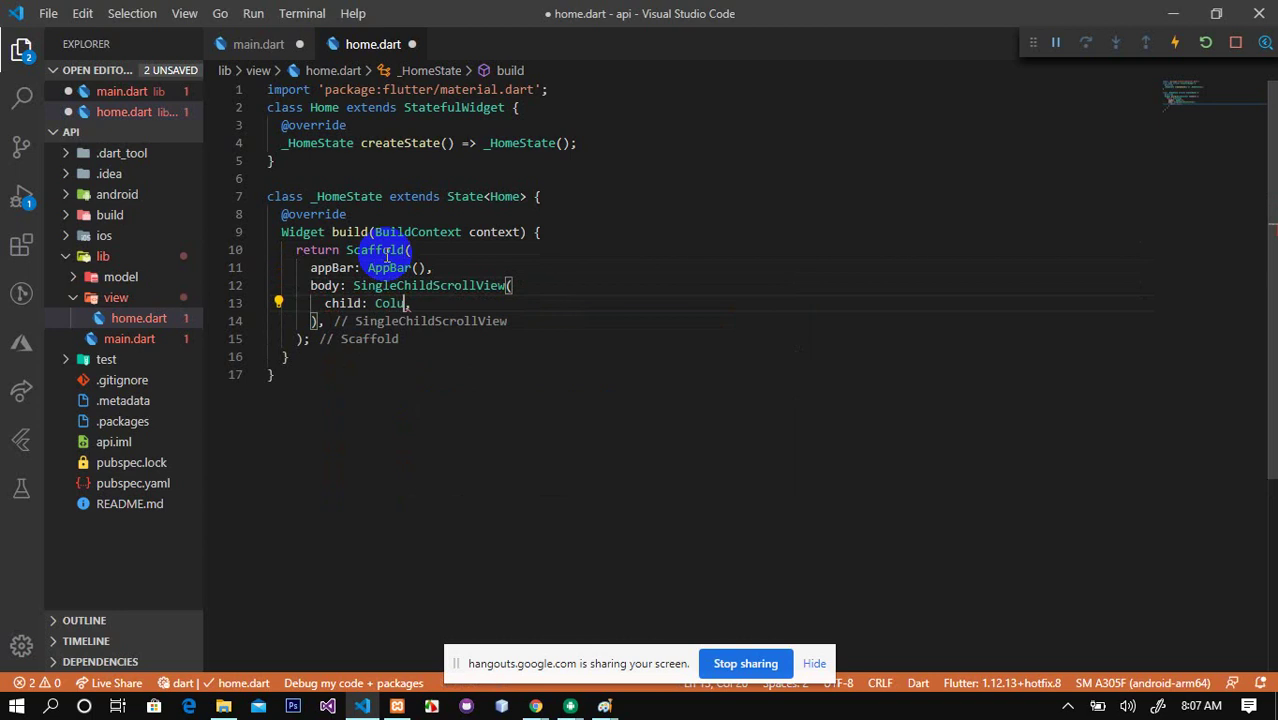
pyautogui.write('m')
pyautogui.press('Return')
pyautogui.press('Return')
pyautogui.write('ch')
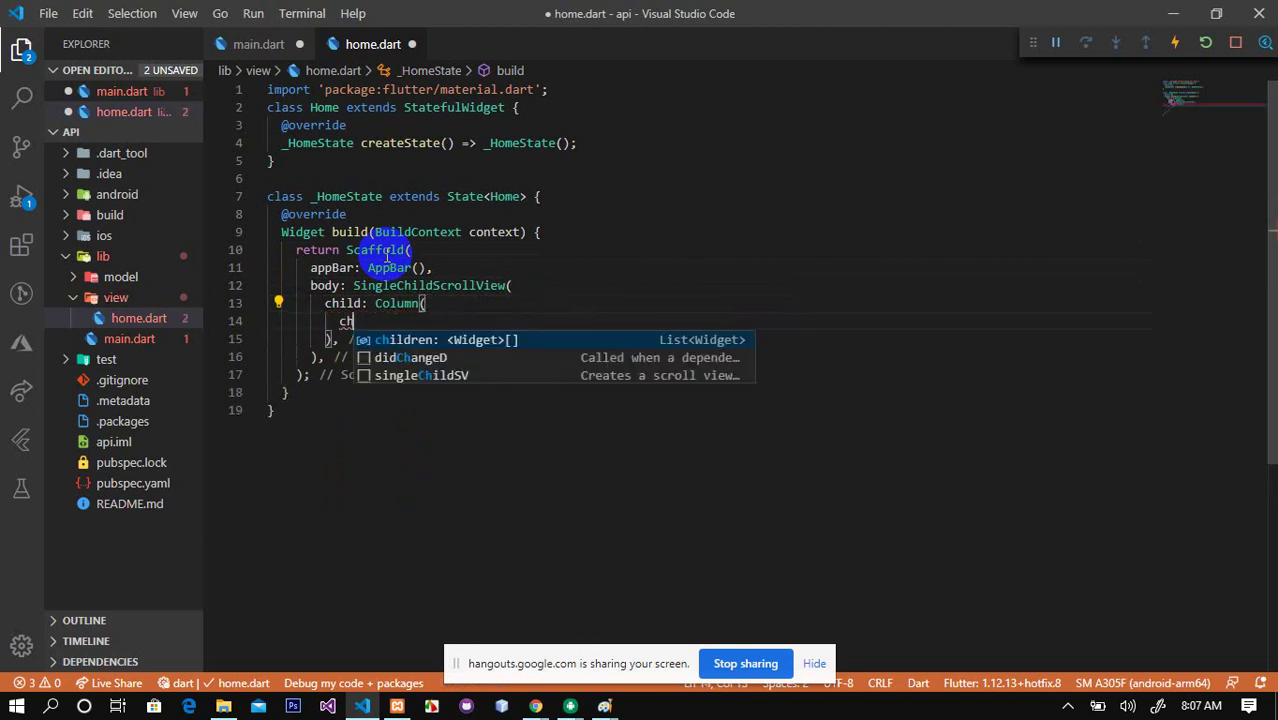
pyautogui.press('Return')
pyautogui.press('Return')
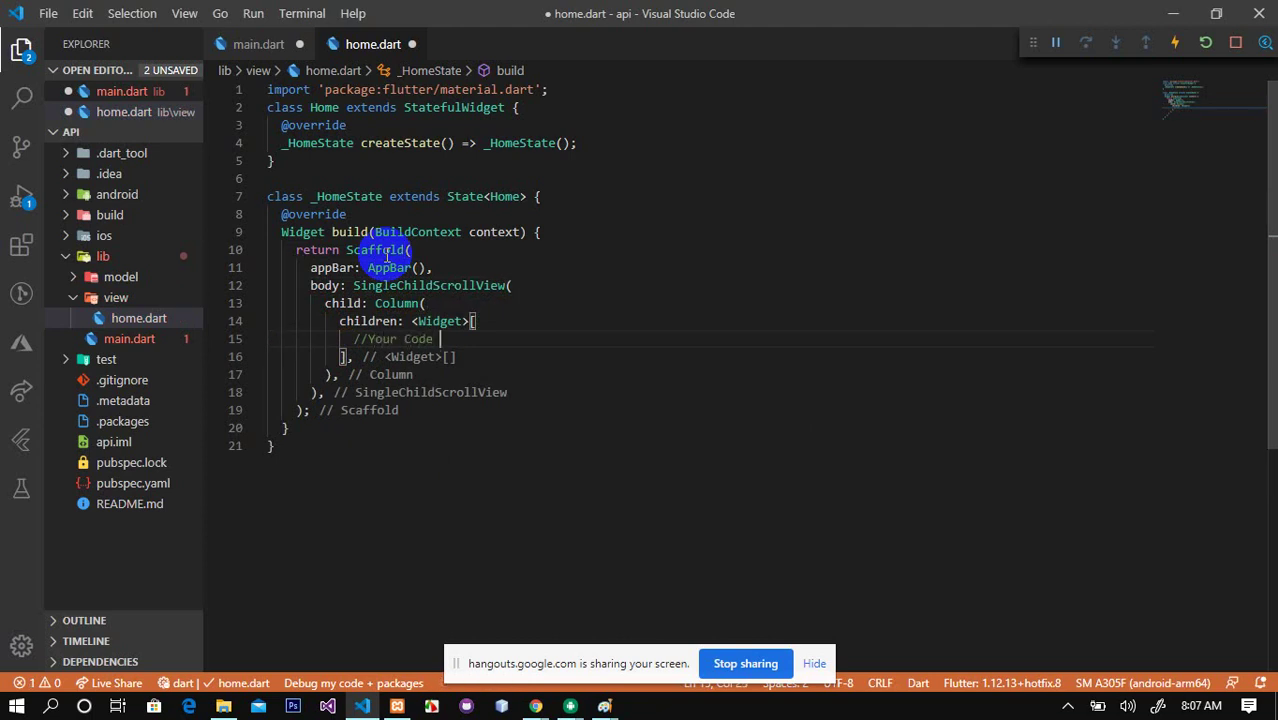
# Step: In main.dart, apply the quick fix importing view/home.dart for the Home reference
pyautogui.click(92, 339)
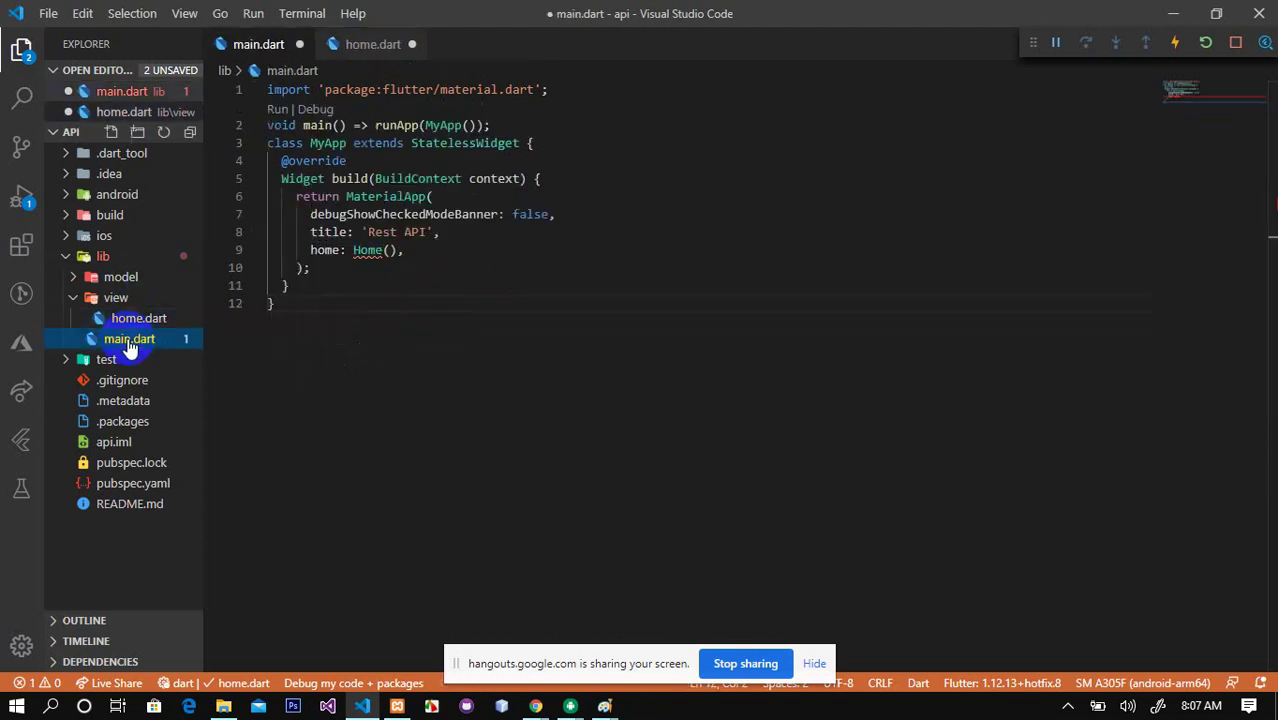
pyautogui.click(364, 251)
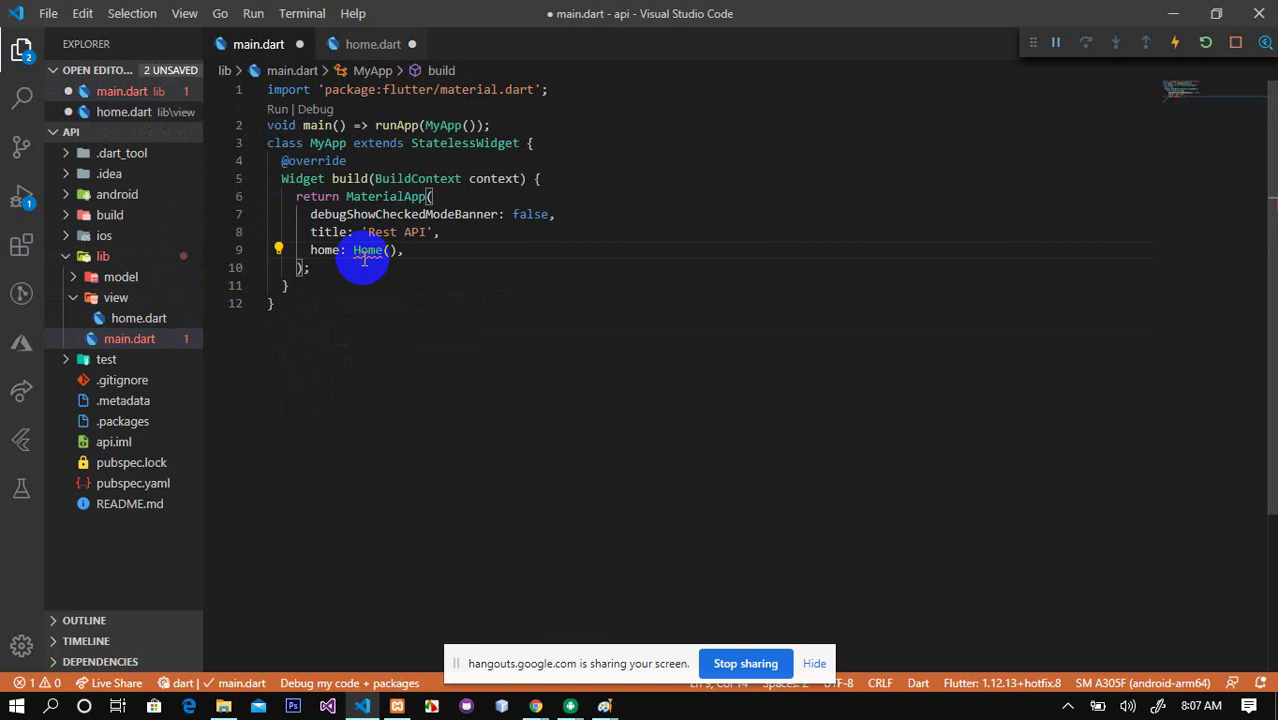
pyautogui.hotkey('ctrl', '.')
pyautogui.press('Return')
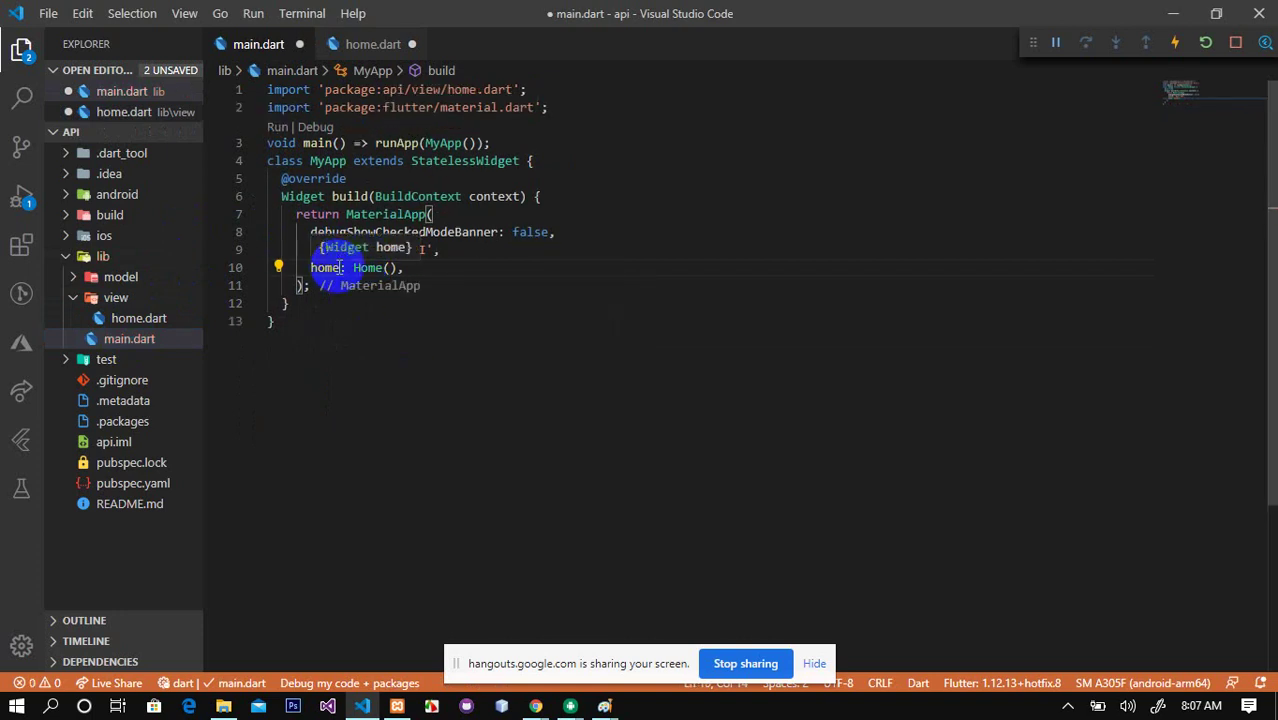
# Step: Return to home.dart, then bring up the MySQL and phpMyAdmin notes in Paint
pyautogui.click(108, 319)
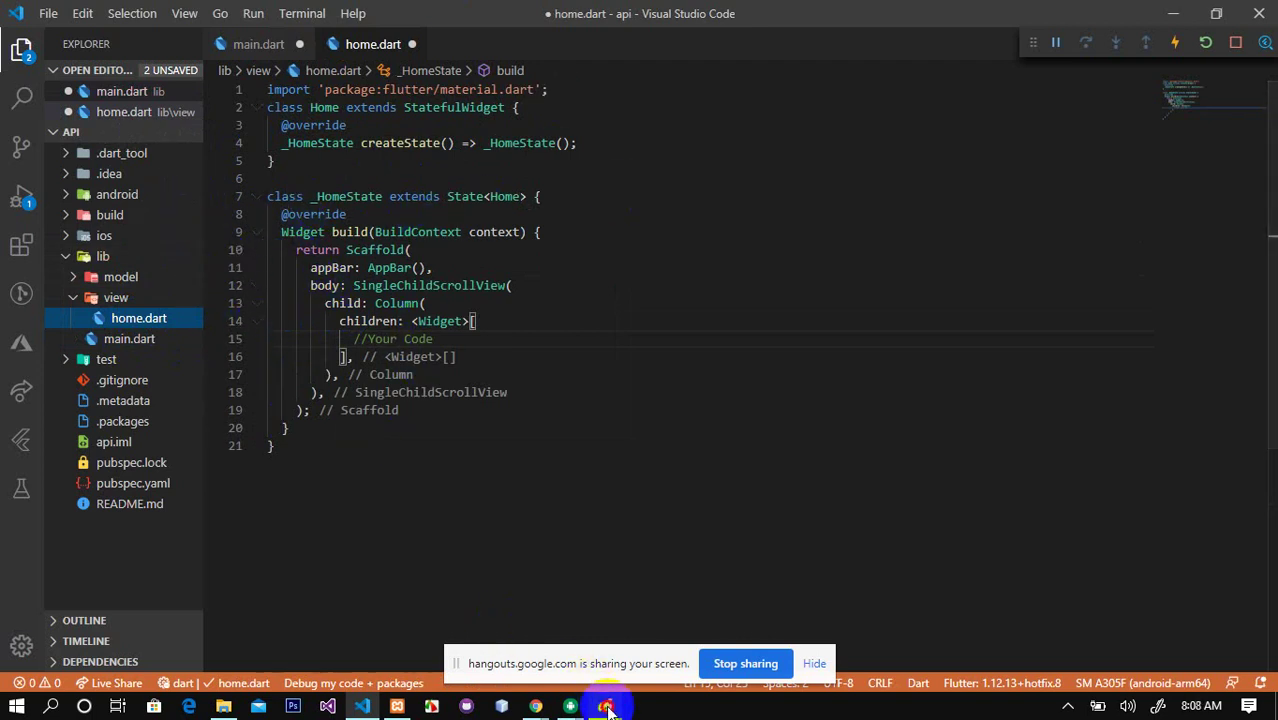
pyautogui.moveTo(620, 706)
pyautogui.click(718, 628)
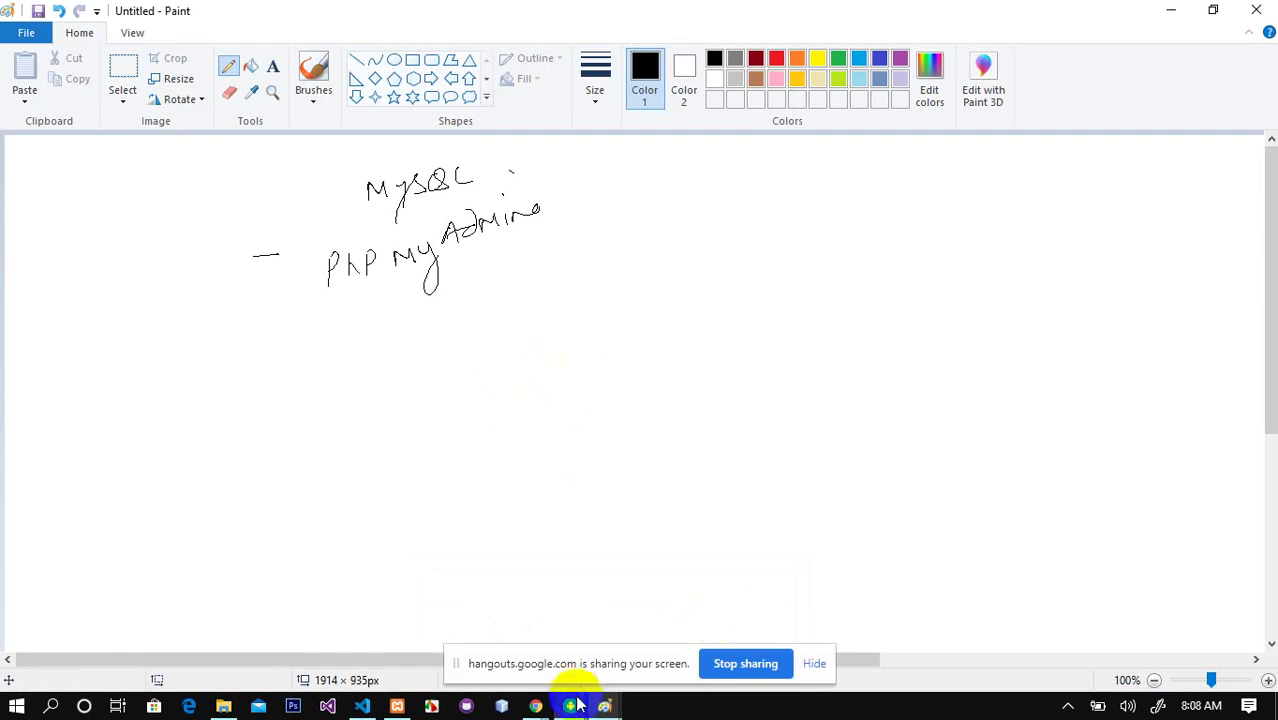
pyautogui.moveTo(604, 705)
pyautogui.click(479, 646)
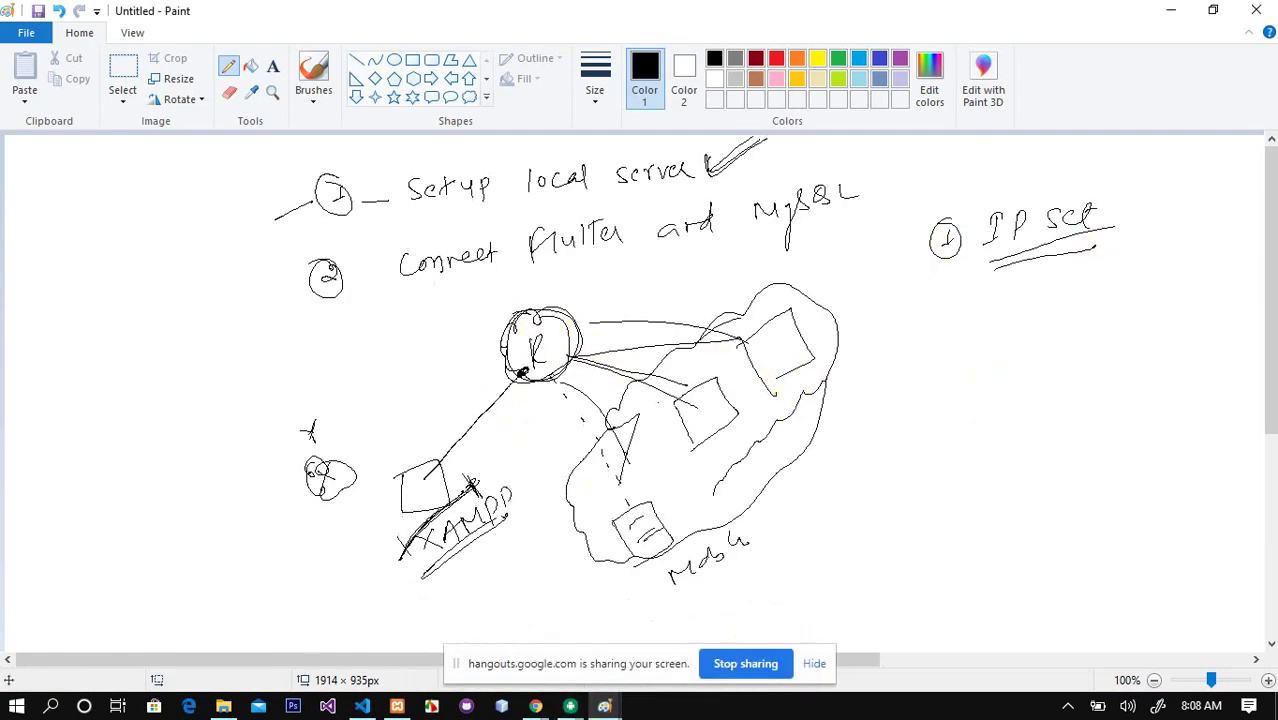
pyautogui.click(1175, 10)
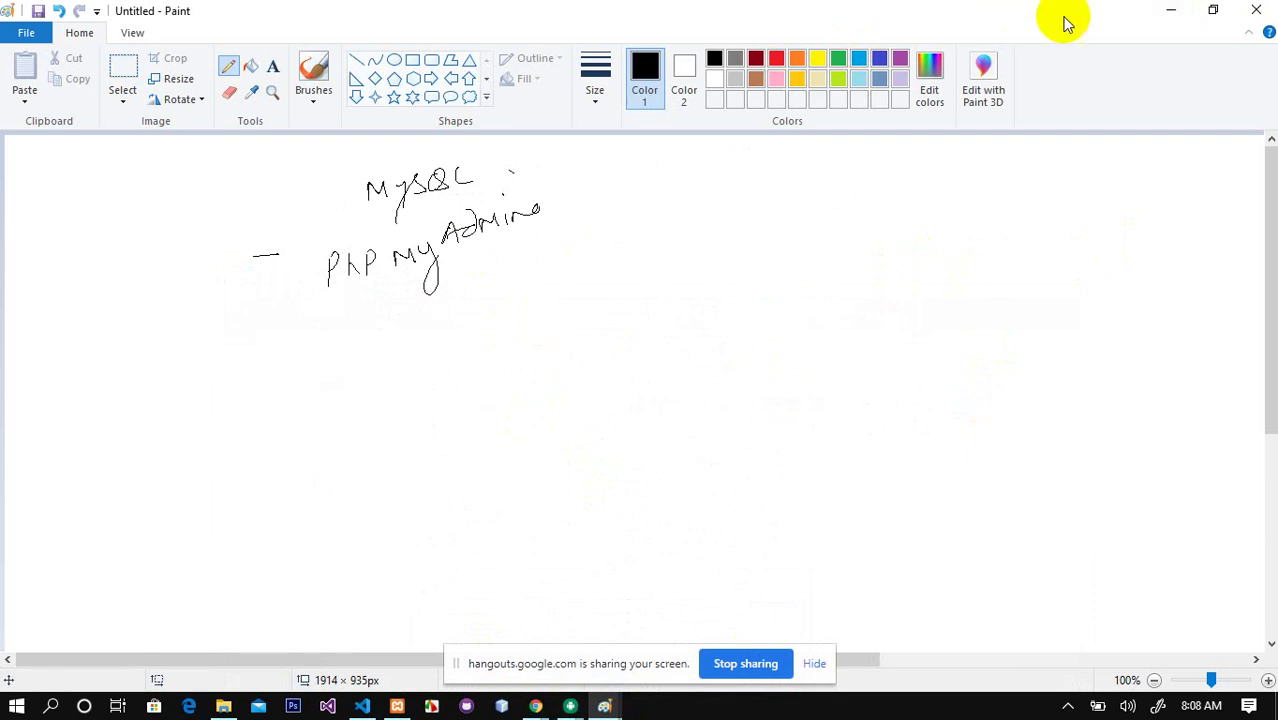
pyautogui.click(1152, 18)
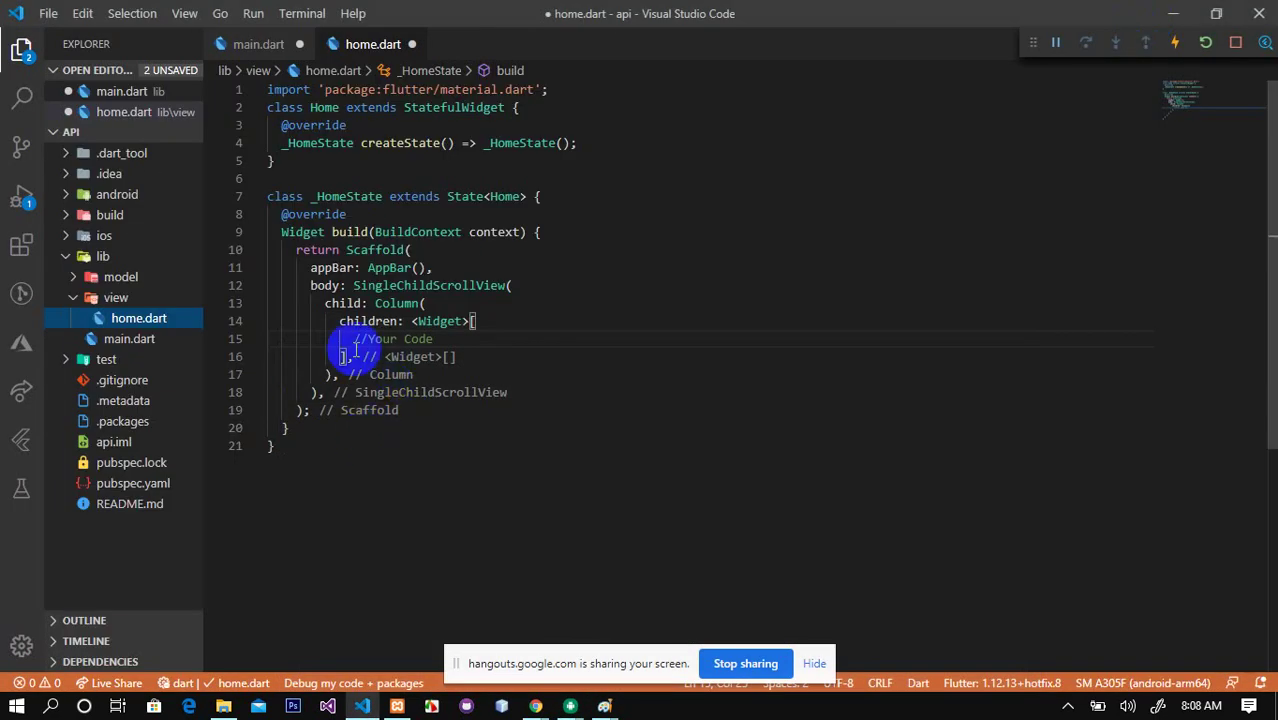
# Step: Create service.dart in the model folder with a class Service declaration
pyautogui.rightClick(118, 287)
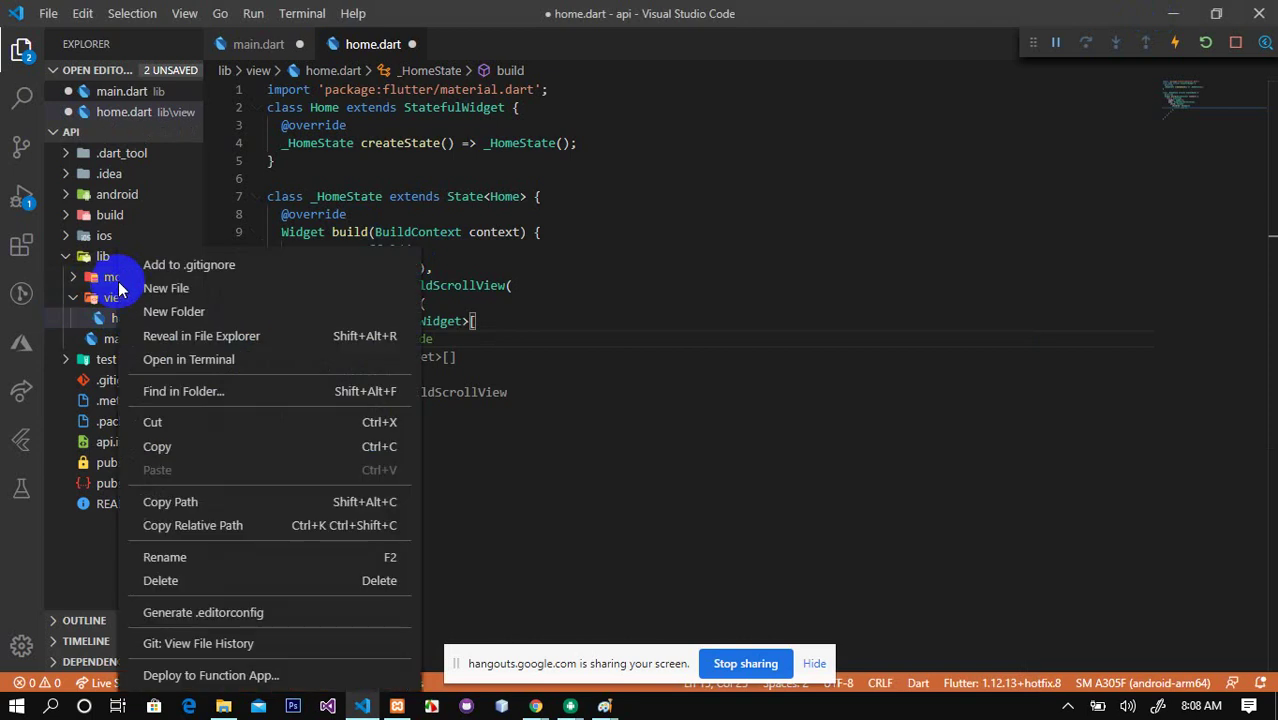
pyautogui.click(171, 287)
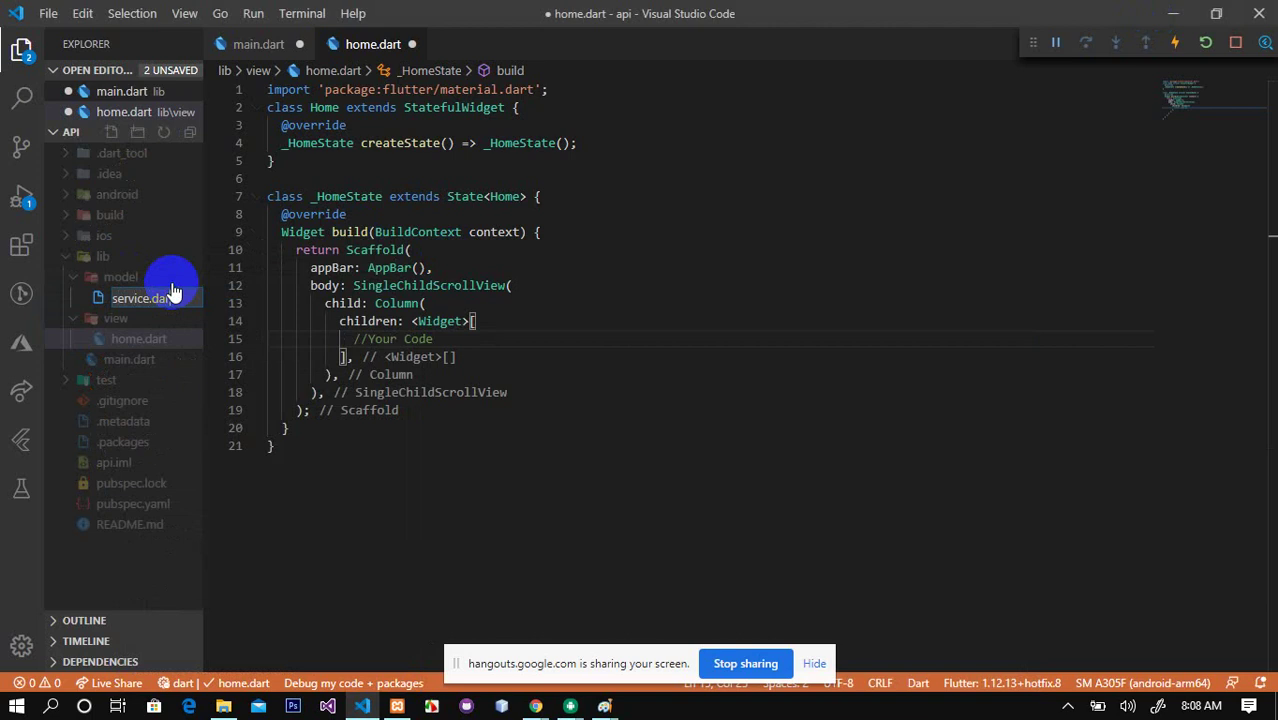
pyautogui.write('service.dart')
pyautogui.press('Return')
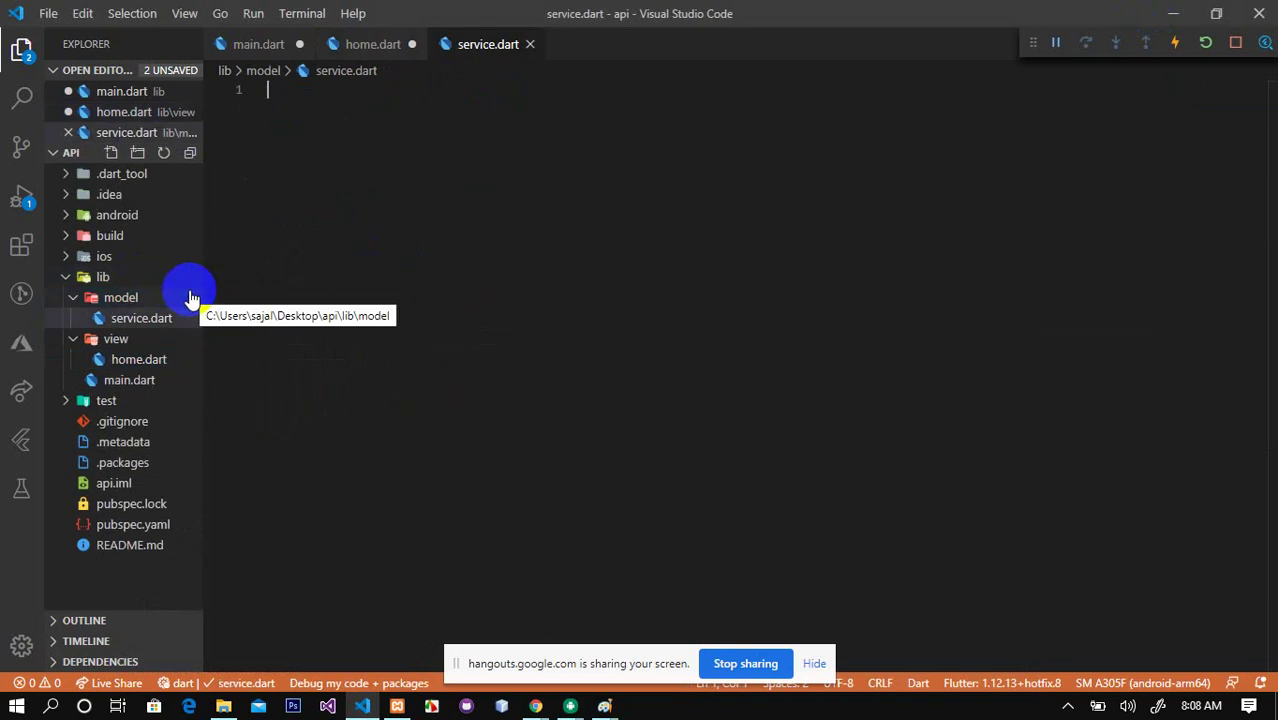
pyautogui.write('class')
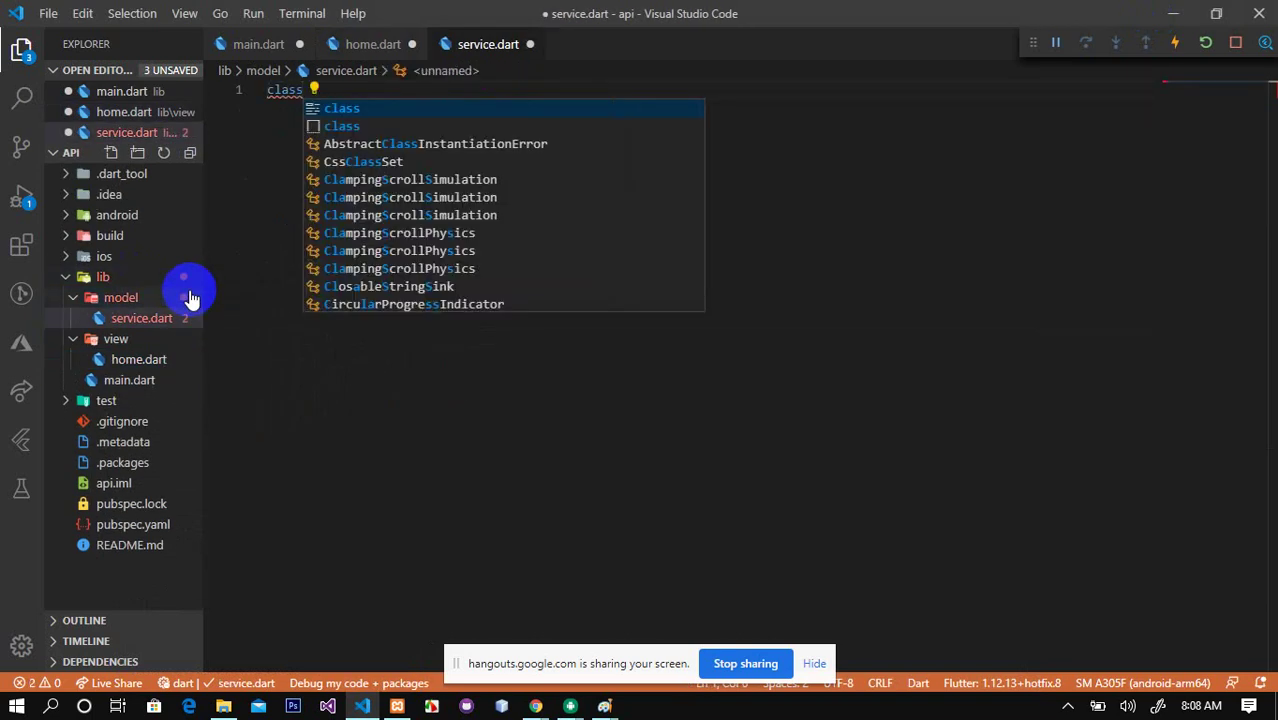
pyautogui.write(' Service{')
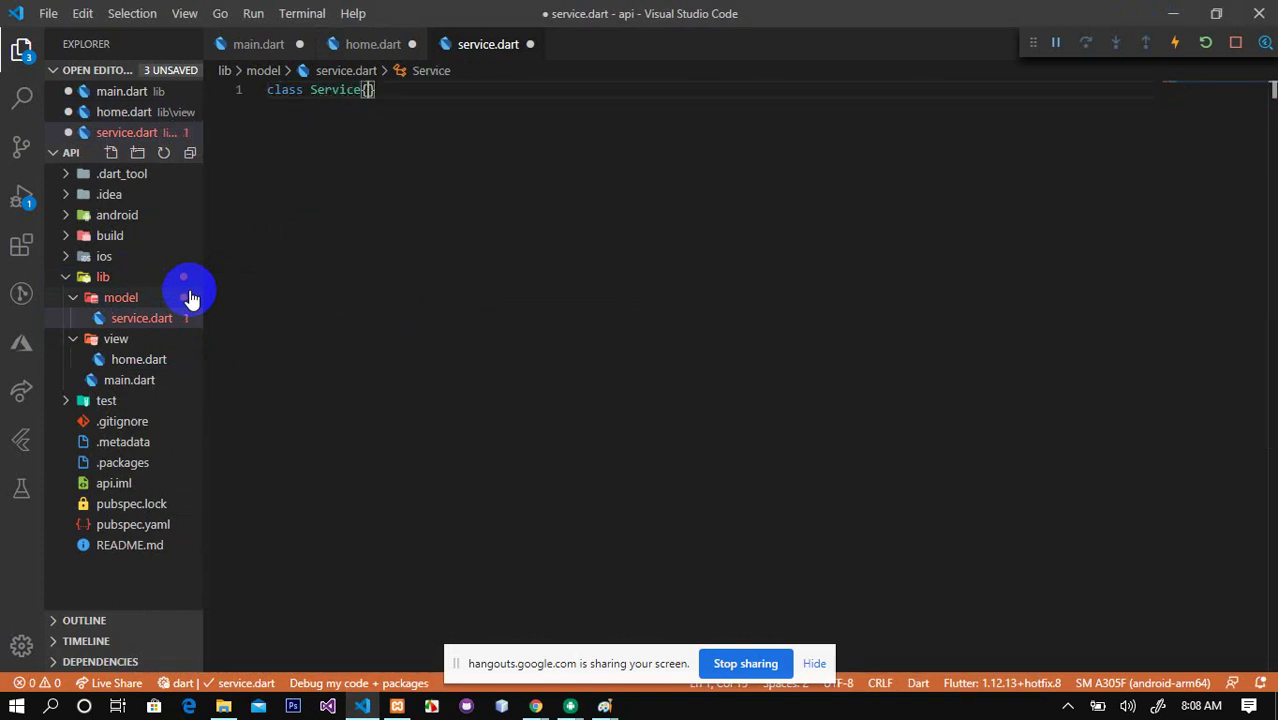
pyautogui.press('Return')
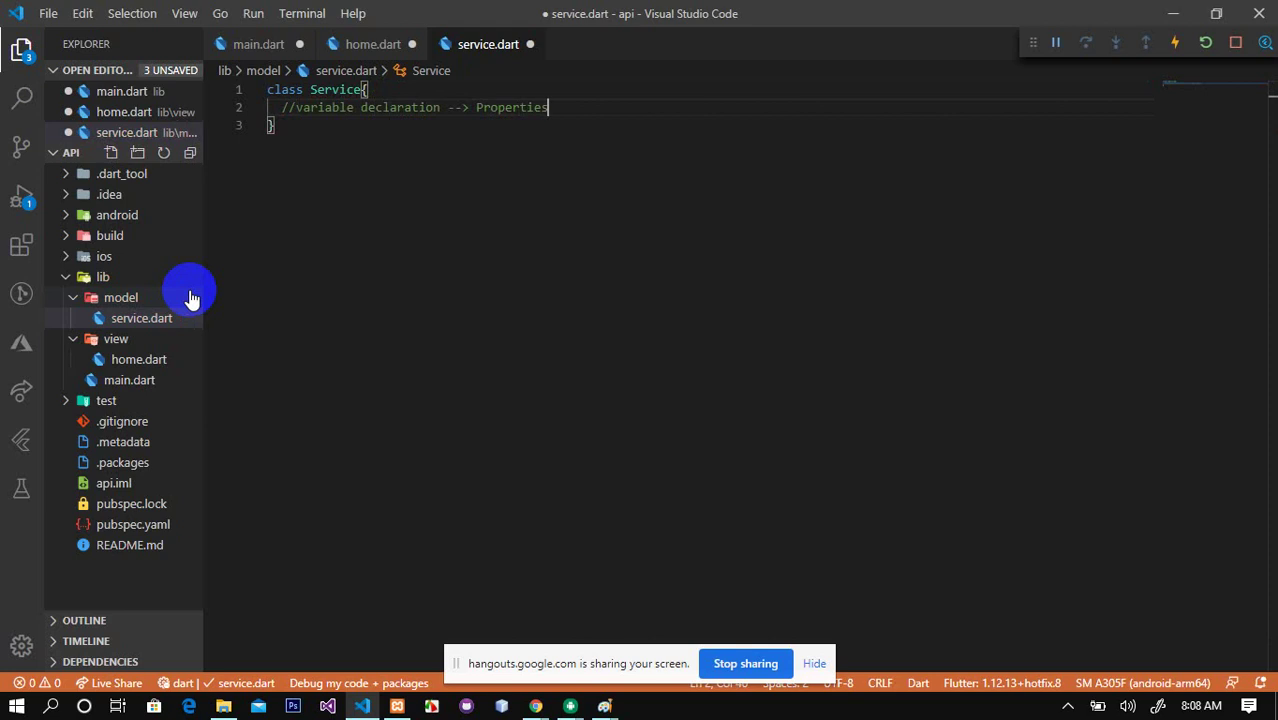
# Step: Add placeholder comments like '//Function define --> Method' in Service, then delete them
pyautogui.press('Return')
pyautogui.press('Return')
pyautogui.write('//Fic')
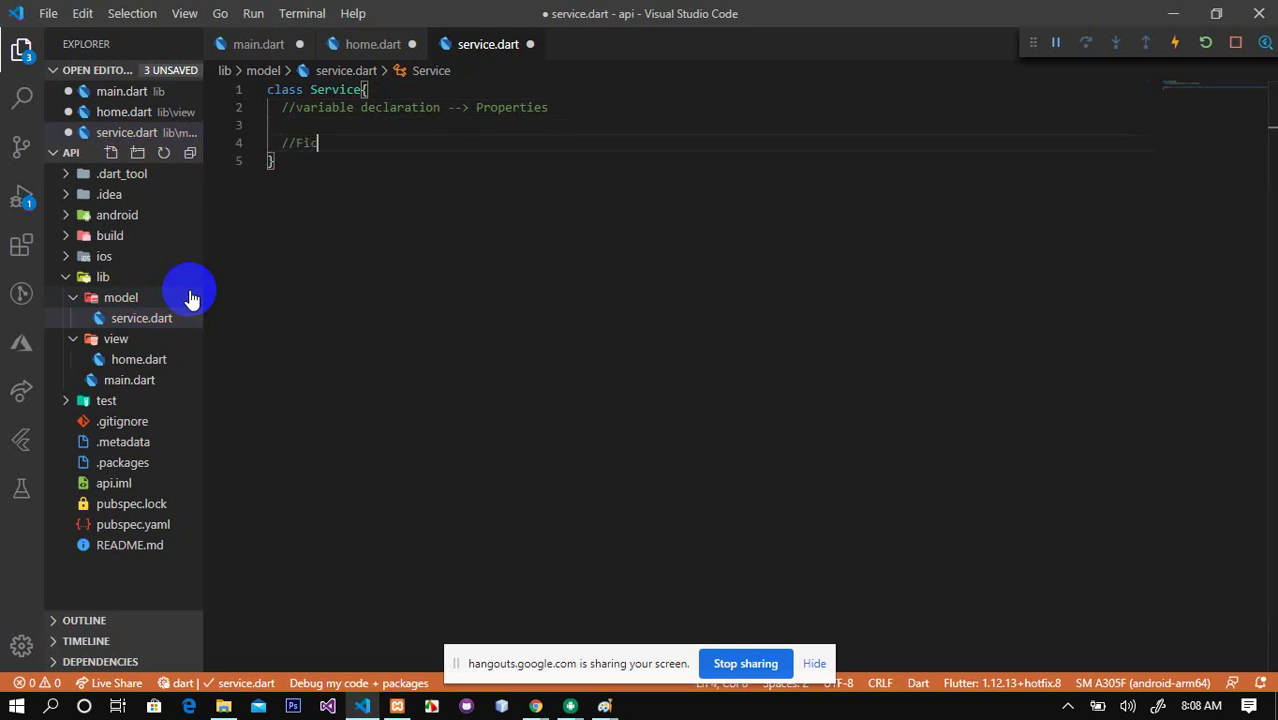
pyautogui.press('BackSpace')
pyautogui.press('BackSpace')
pyautogui.write('unction define --')
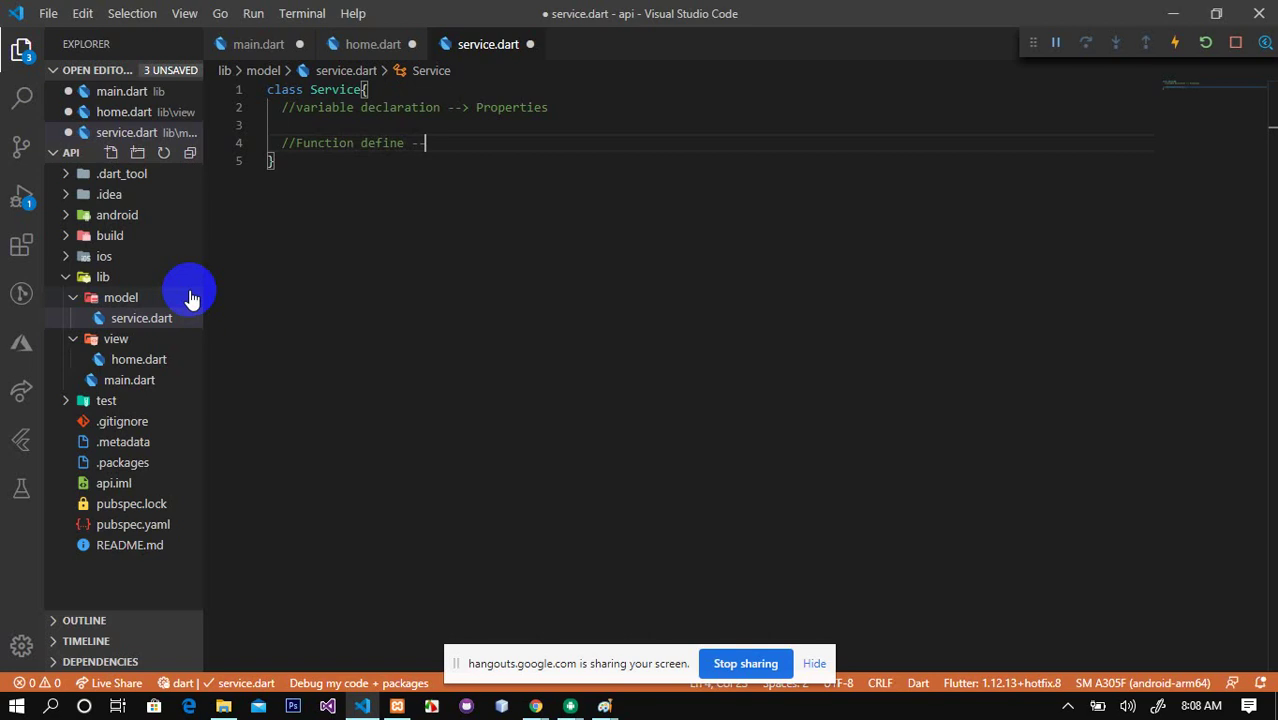
pyautogui.write('> Method')
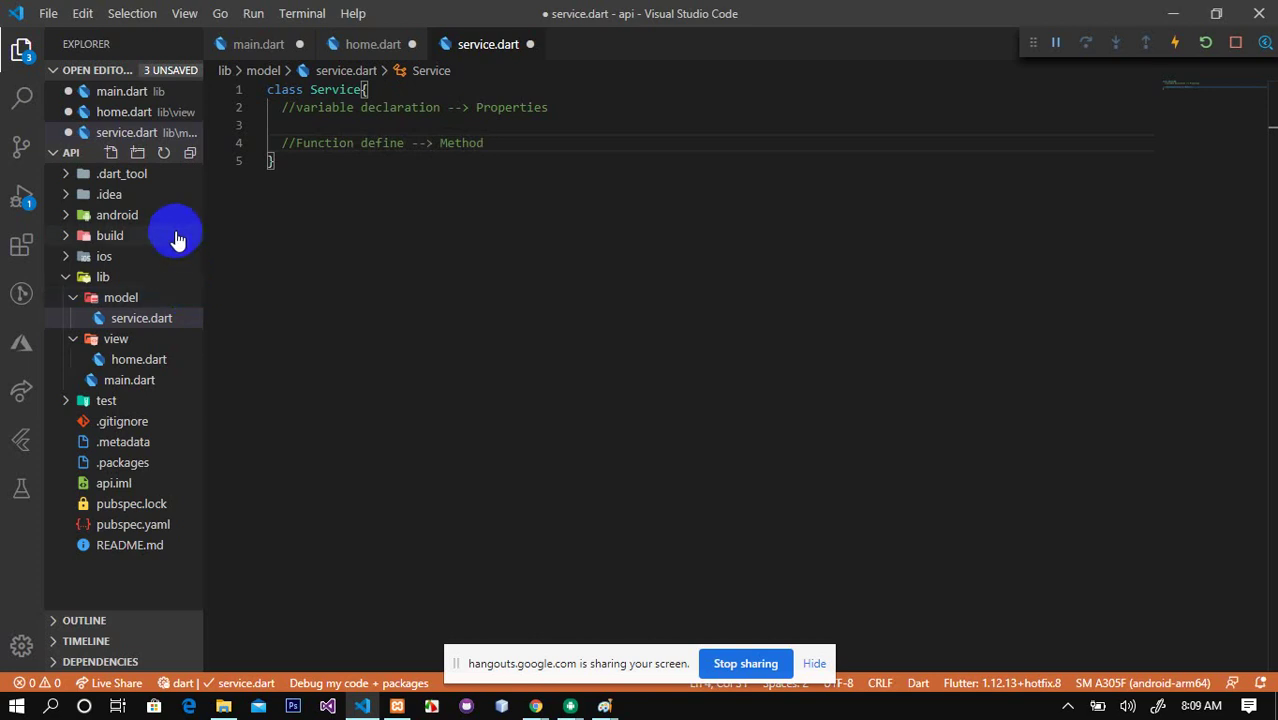
pyautogui.moveTo(282, 106); pyautogui.dragTo(485, 144)
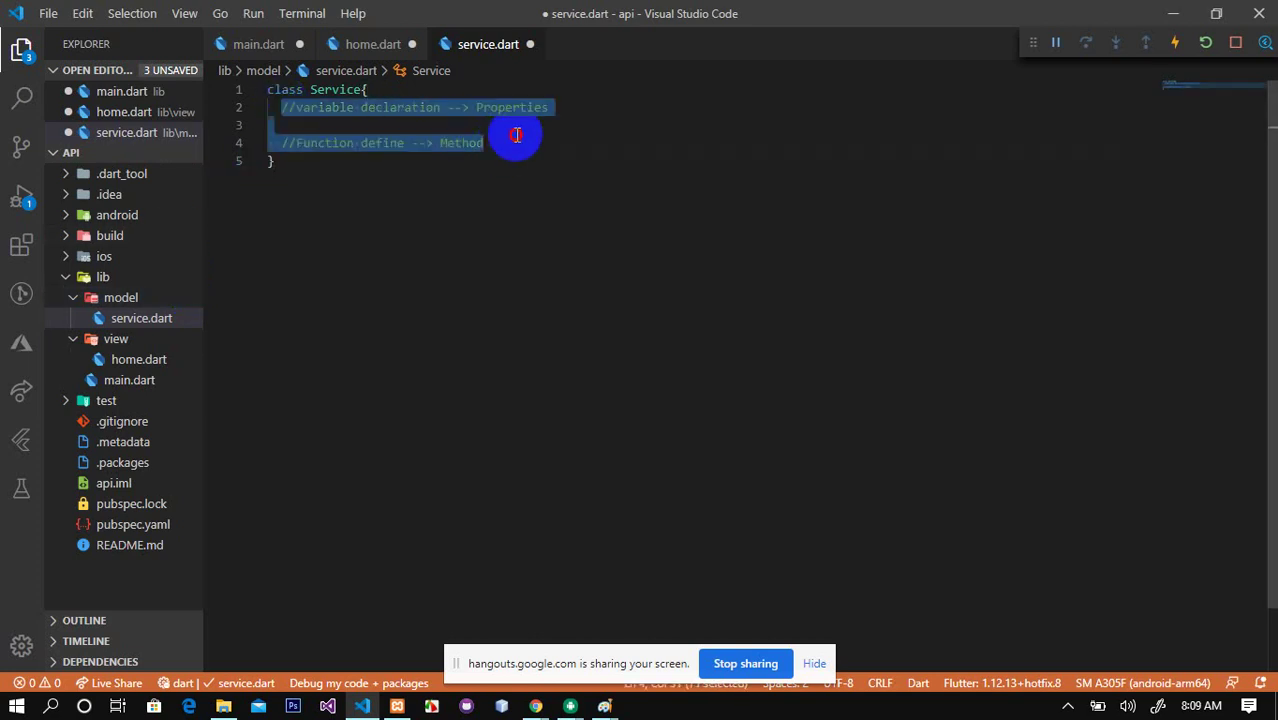
pyautogui.press('BackSpace')
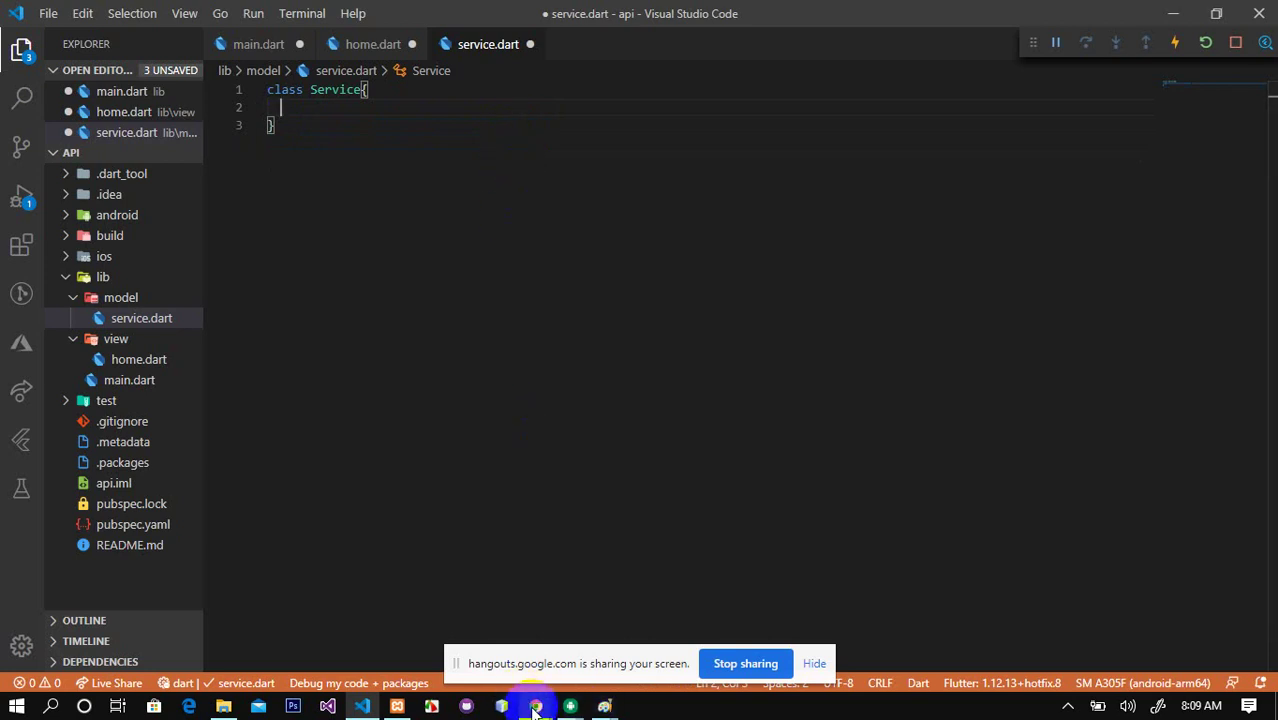
# Step: Bring up Chrome and go to the pub.dev site
pyautogui.moveTo(536, 708)
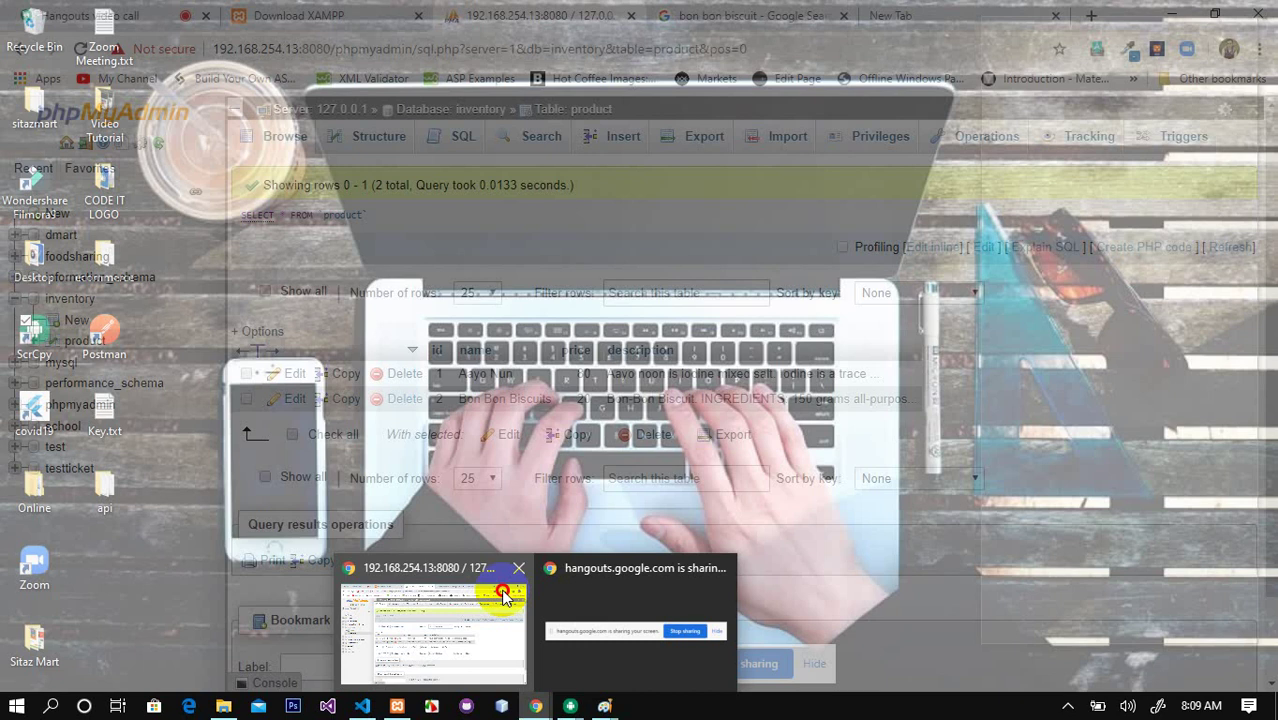
pyautogui.click(508, 590)
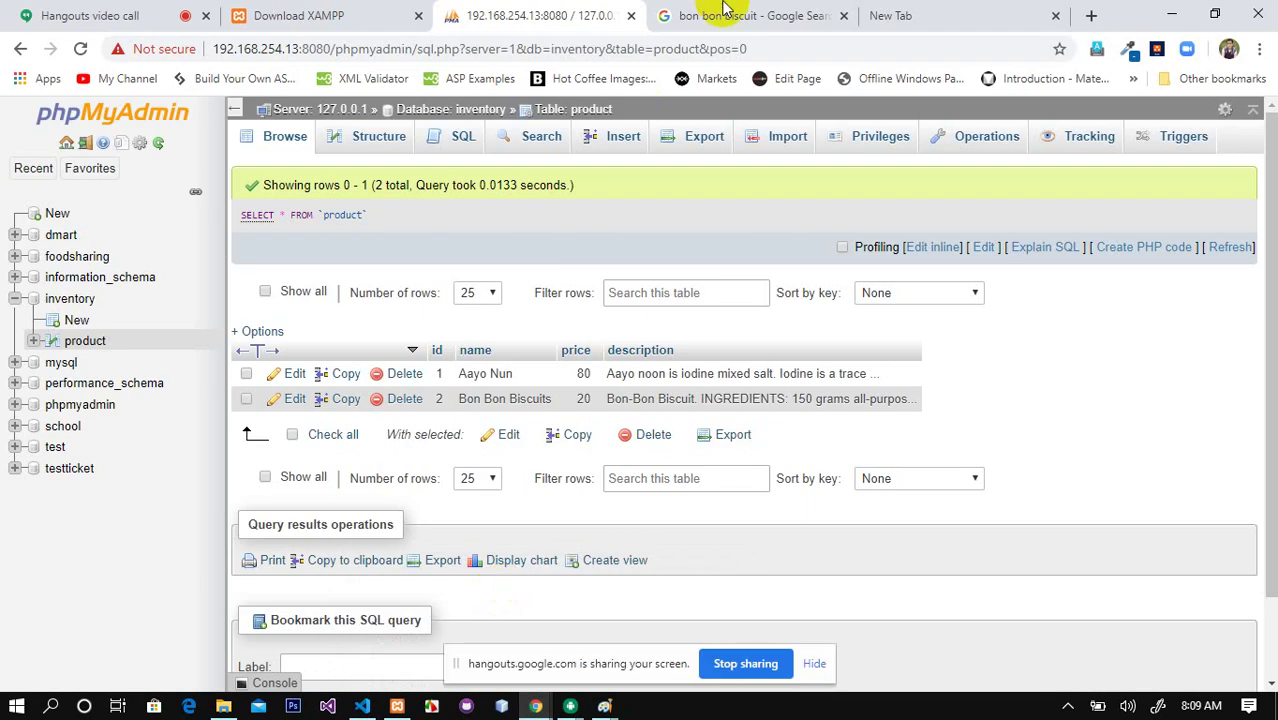
pyautogui.click(797, 15)
pyautogui.click(589, 49)
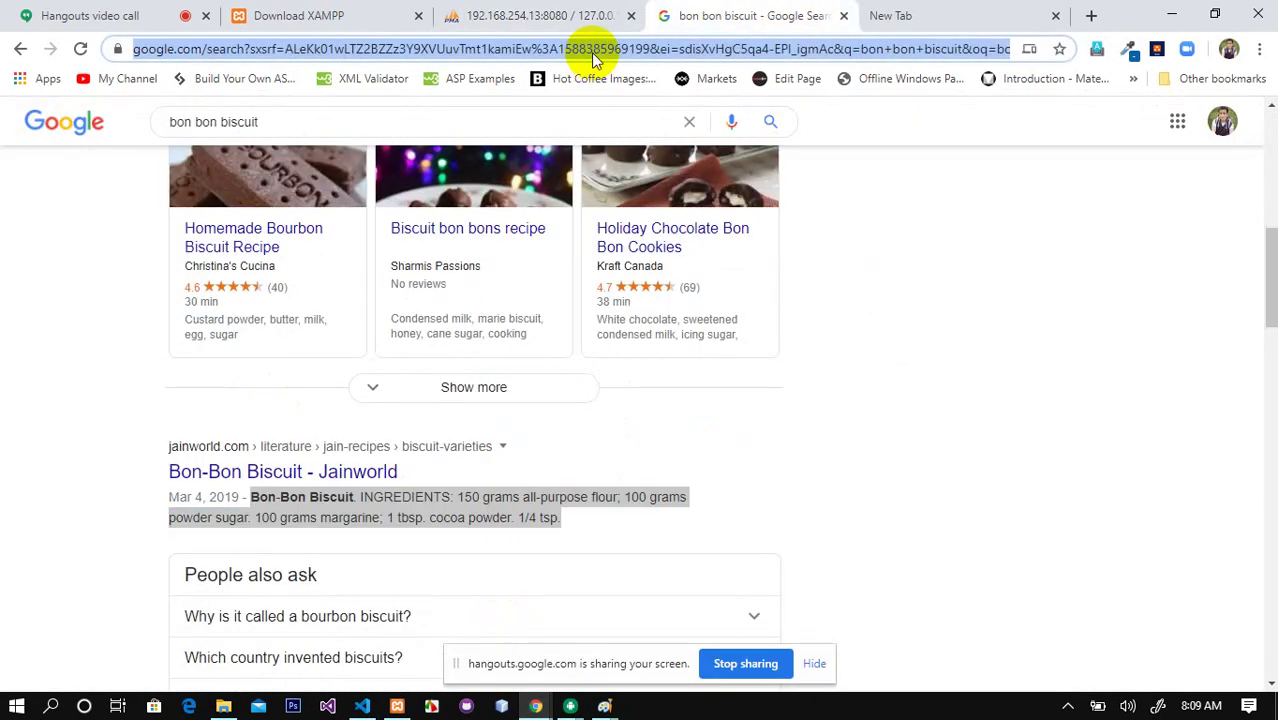
pyautogui.write('pub')
pyautogui.press('Return')
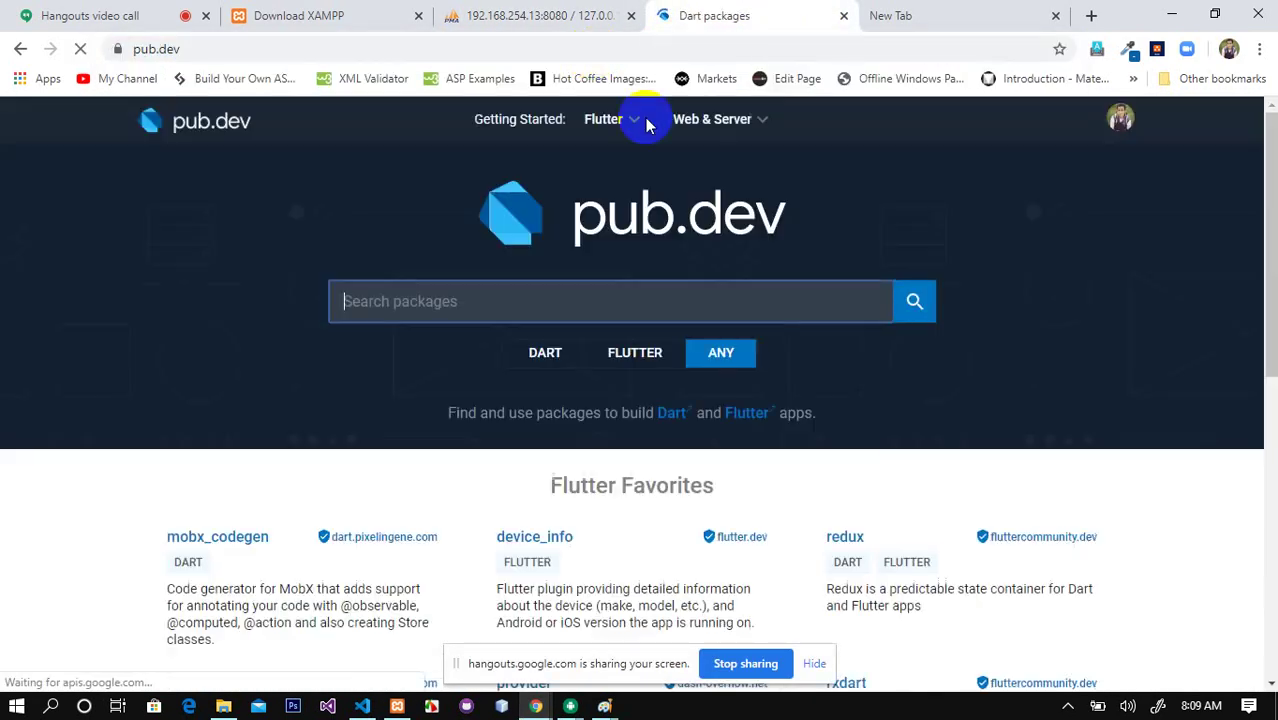
# Step: Search pub.dev for http and copy the http: ^0.12.1 line from its Installing tab
pyautogui.moveTo(605, 119)
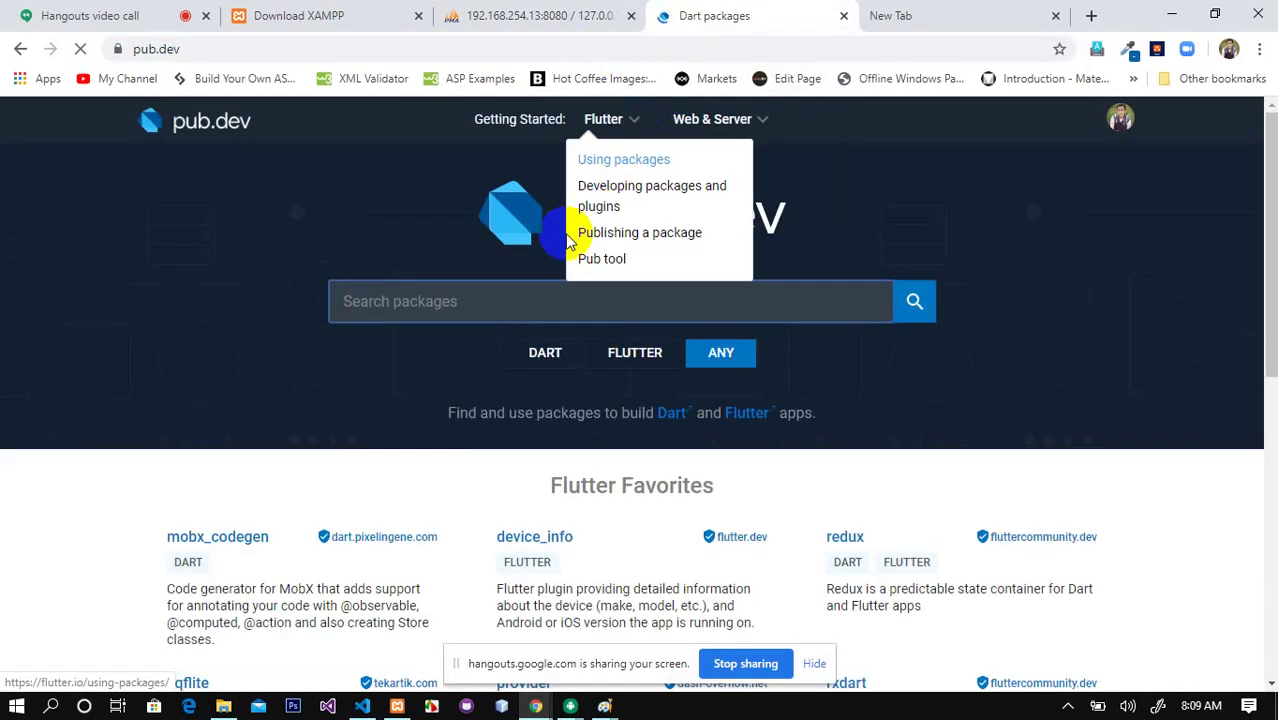
pyautogui.click(491, 291)
pyautogui.write('ht')
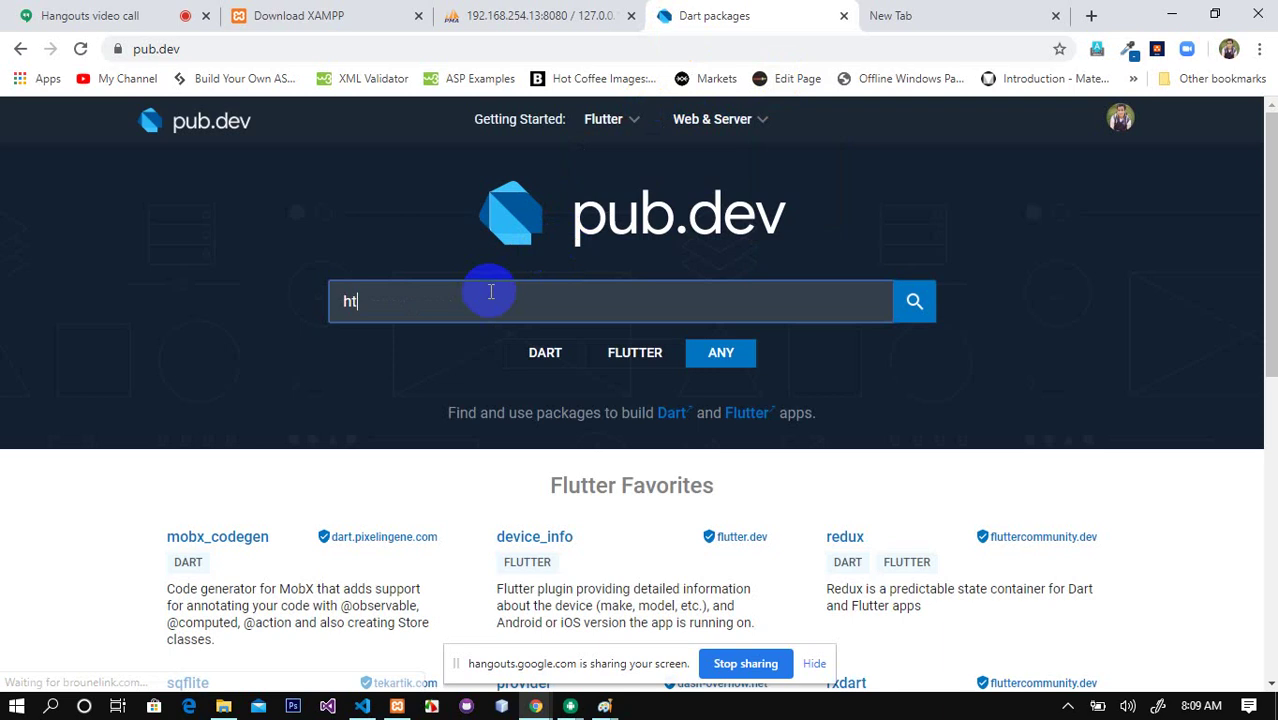
pyautogui.write('tp')
pyautogui.press('Return')
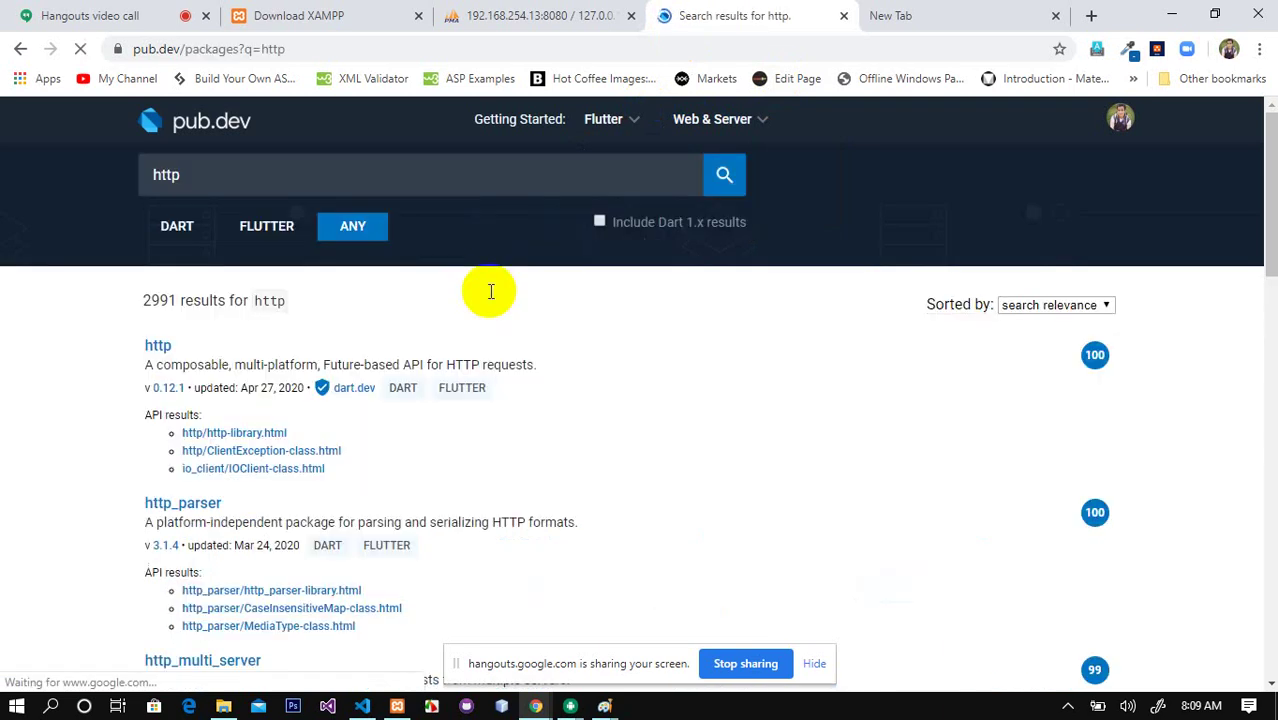
pyautogui.click(158, 347)
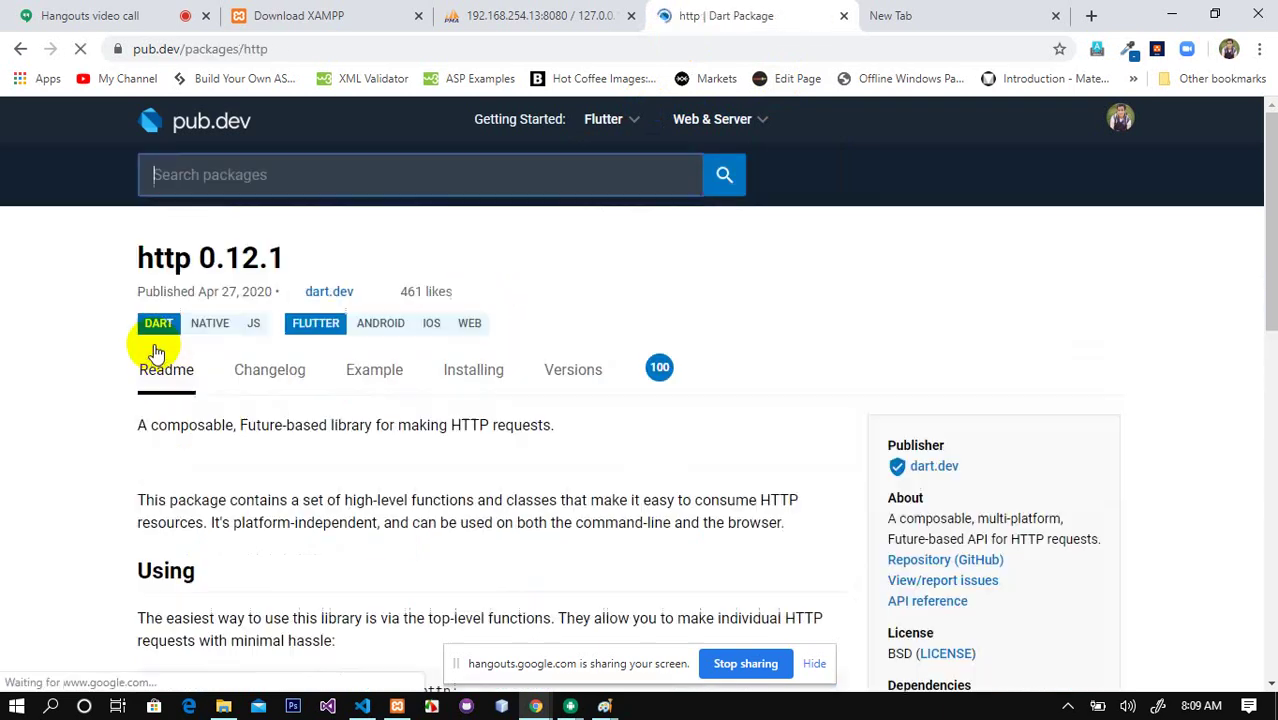
pyautogui.click(470, 374)
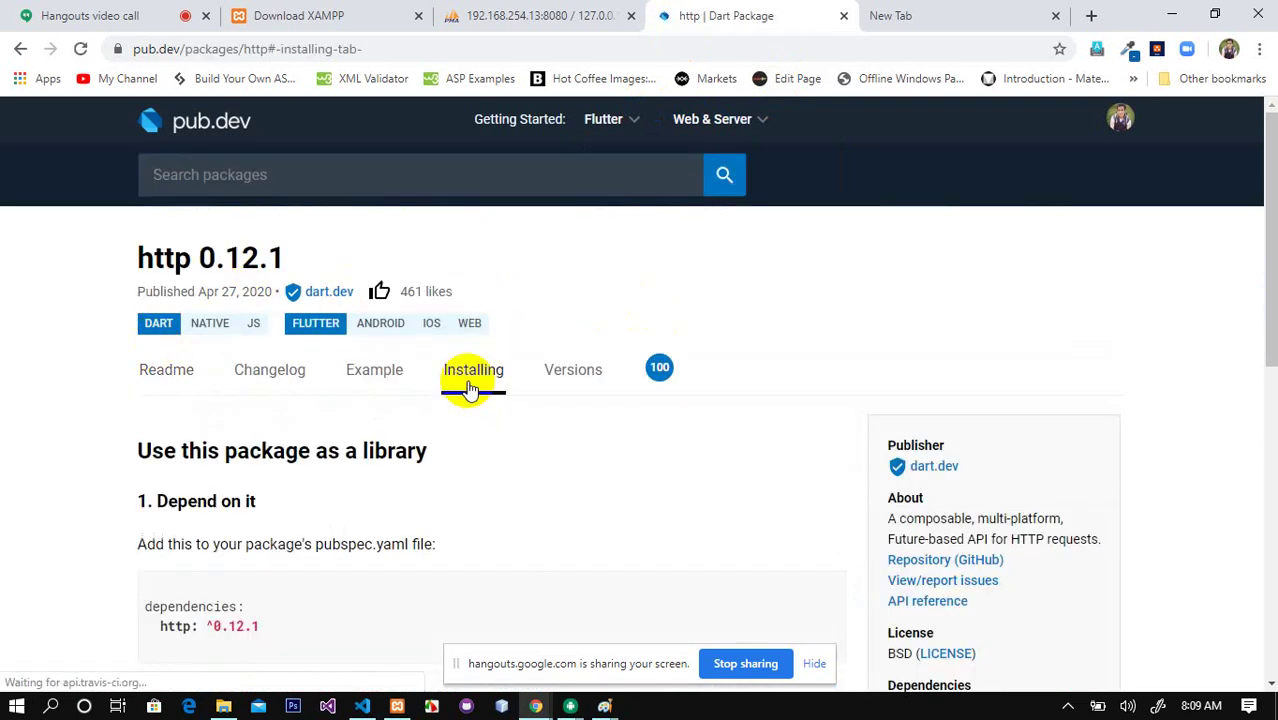
pyautogui.moveTo(161, 625); pyautogui.dragTo(265, 636)
pyautogui.hotkey('ctrl', 'c')
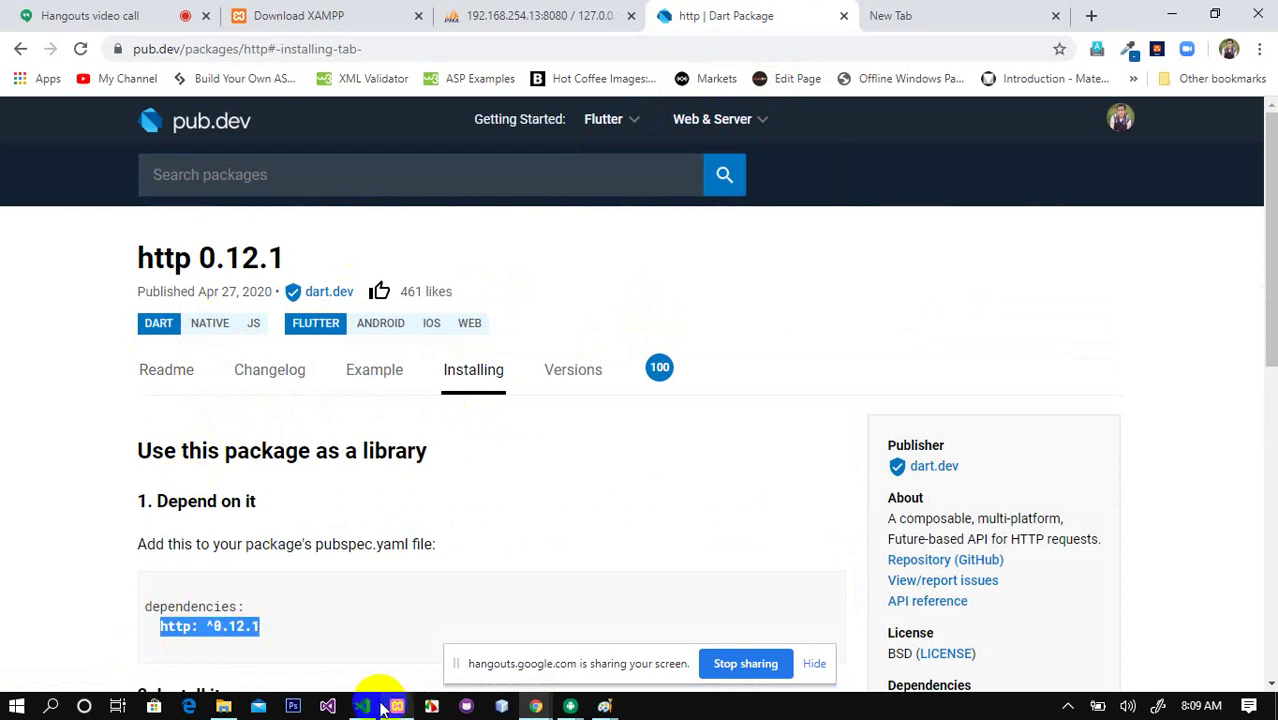
pyautogui.click(362, 706)
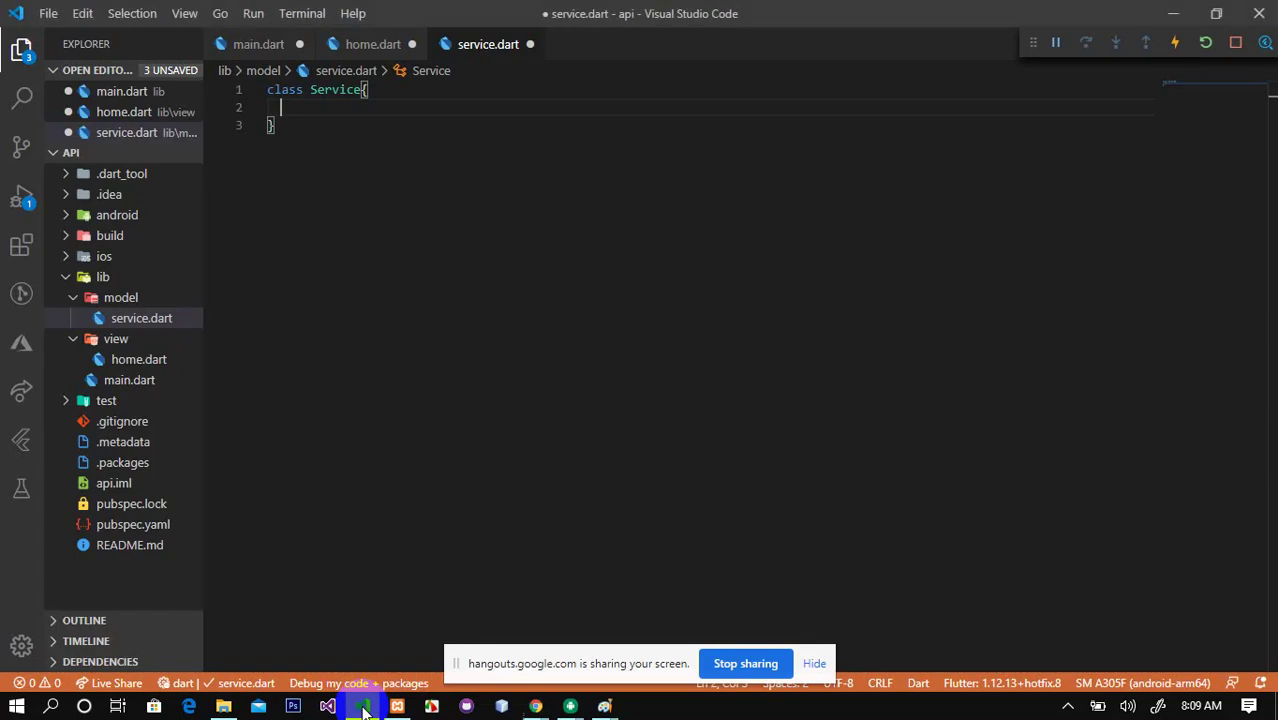
# Step: Paste http: ^0.12.1 below 'sdk: flutter' in pubspec.yaml and save
pyautogui.click(128, 523)
pyautogui.click(391, 445)
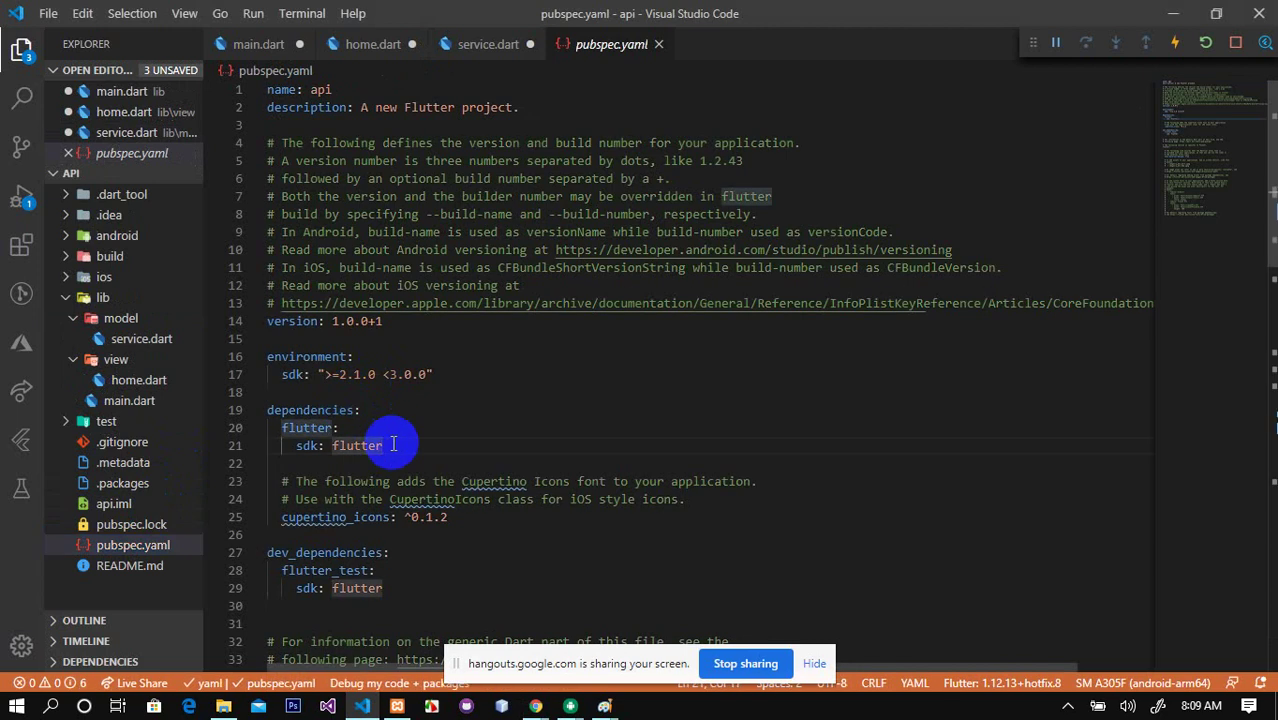
pyautogui.press('Return')
pyautogui.hotkey('ctrl', 'v')
pyautogui.hotkey('ctrl', 's')
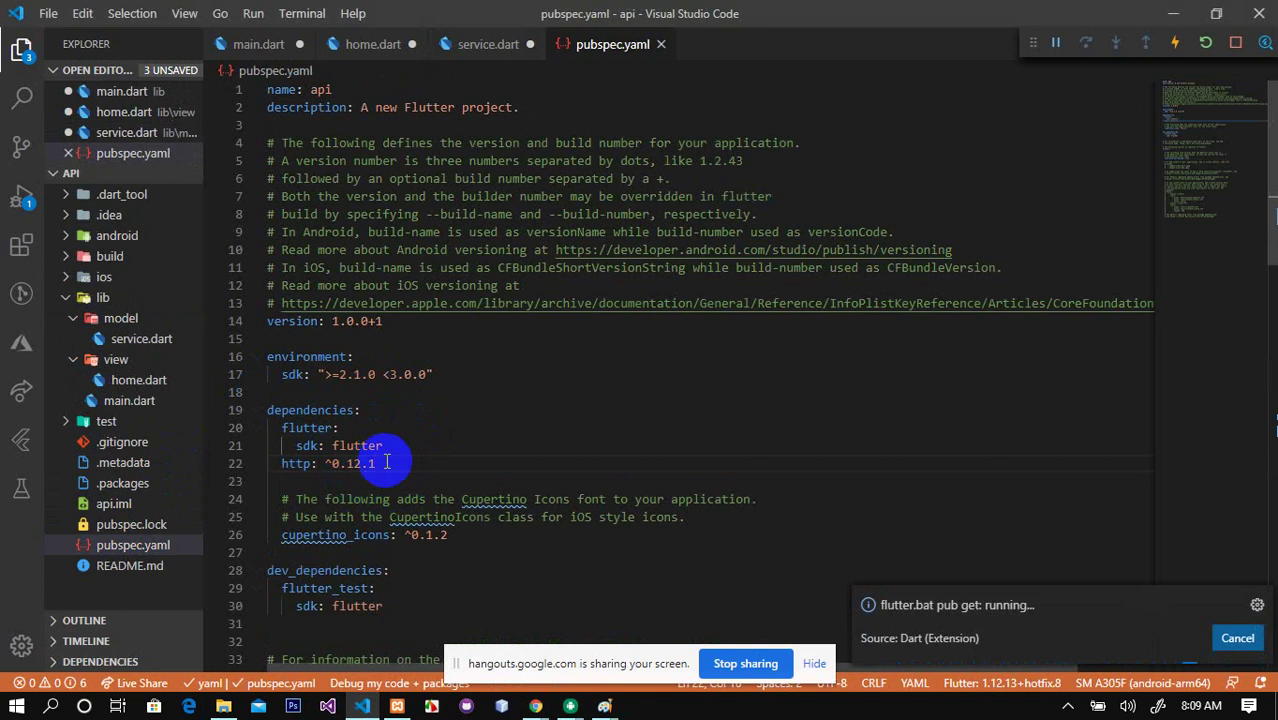
# Step: Return to the Chrome window showing the pub.dev http package page
pyautogui.moveTo(536, 706)
pyautogui.moveTo(610, 655)
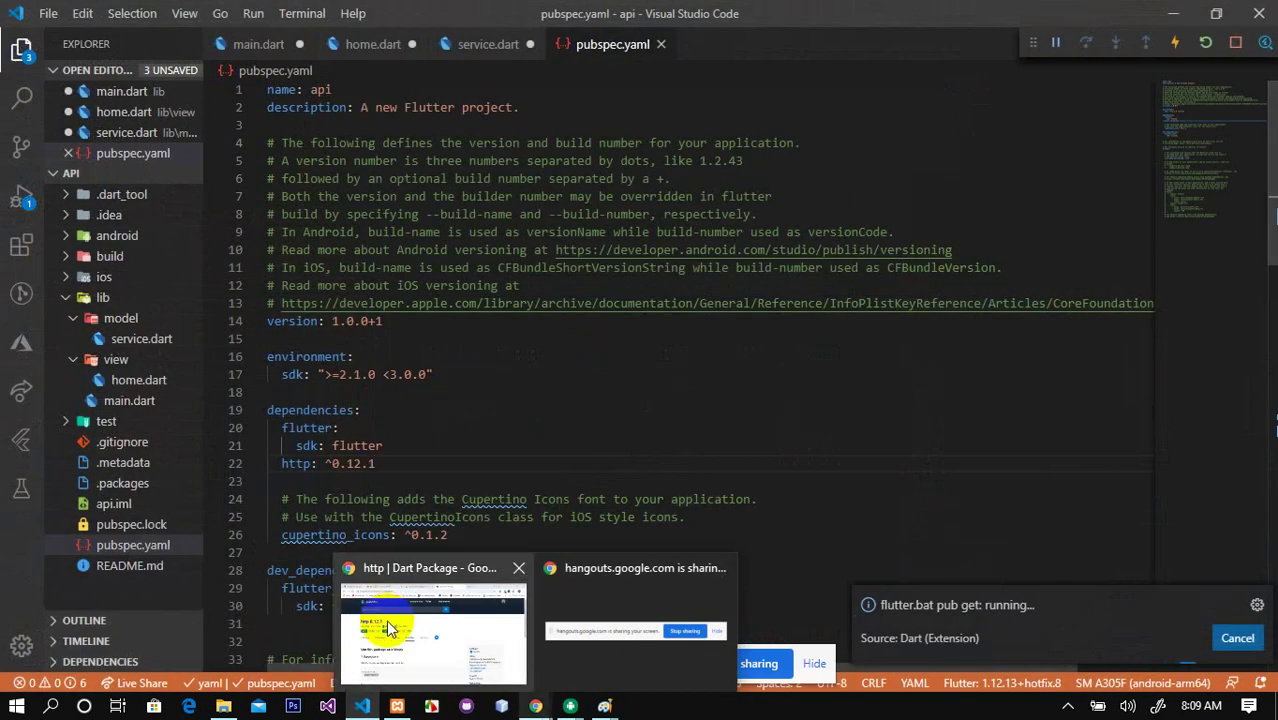
pyautogui.moveTo(390, 628)
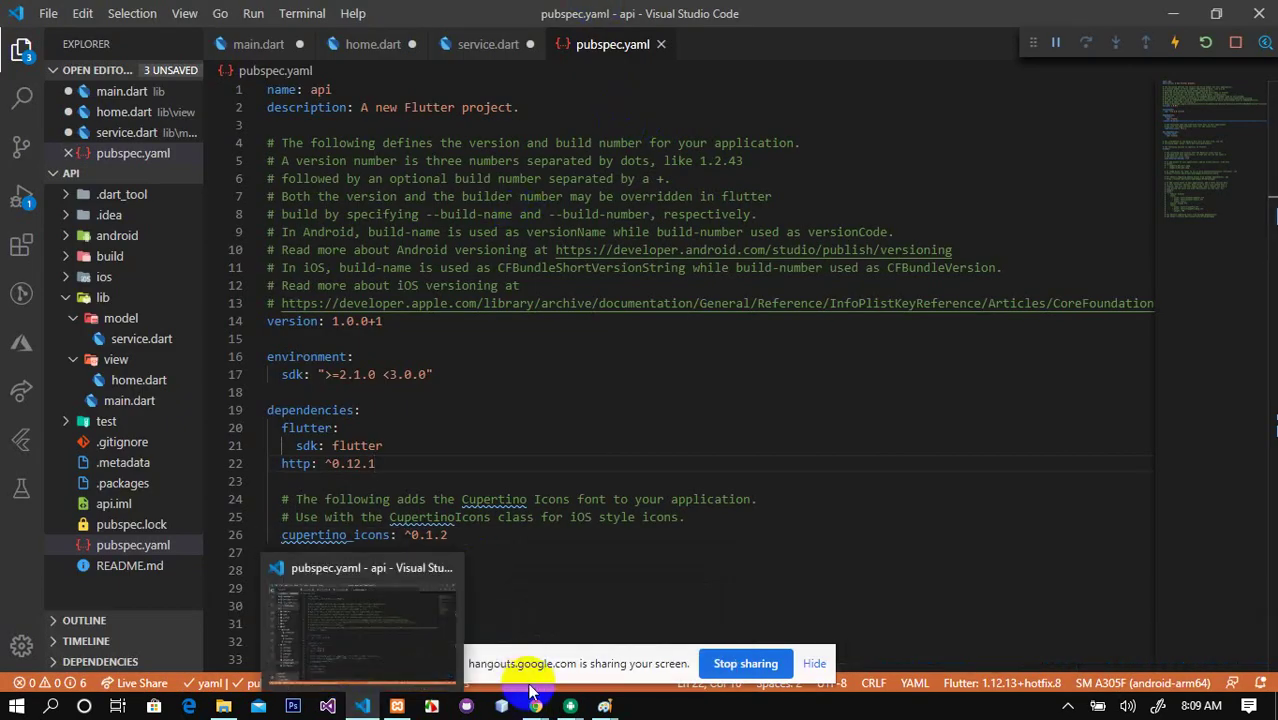
pyautogui.click(582, 497)
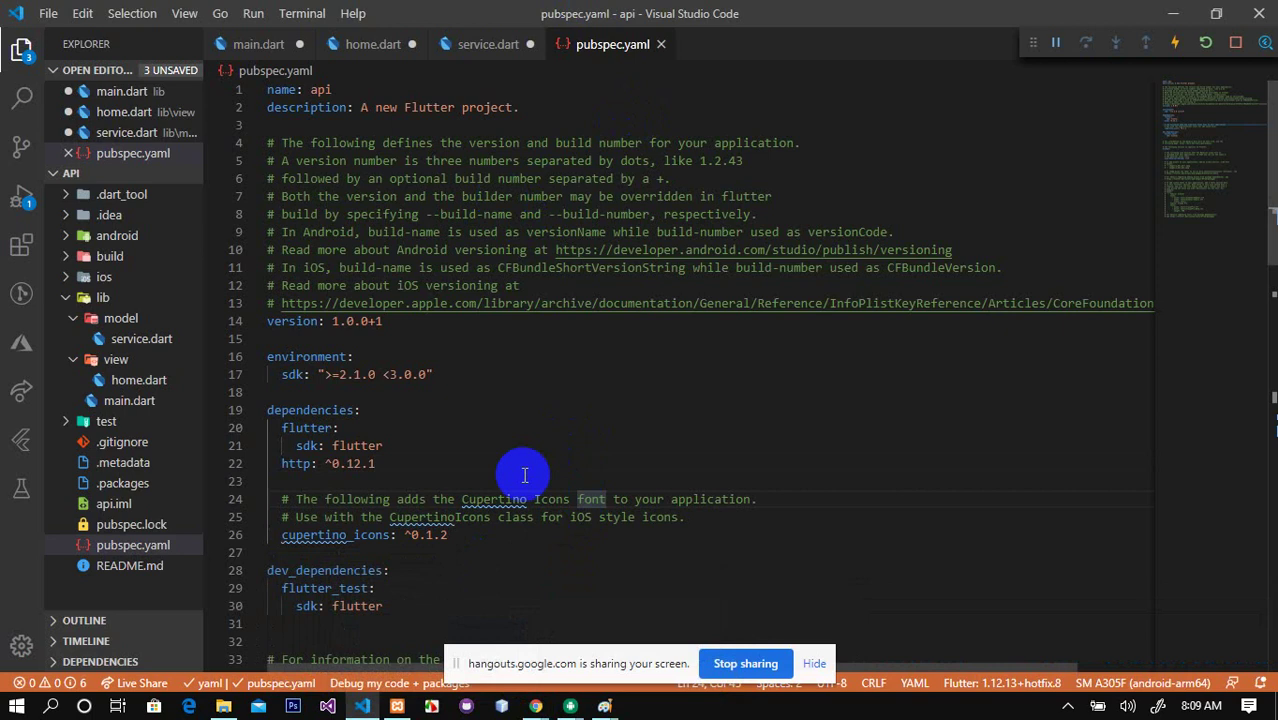
pyautogui.click(612, 441)
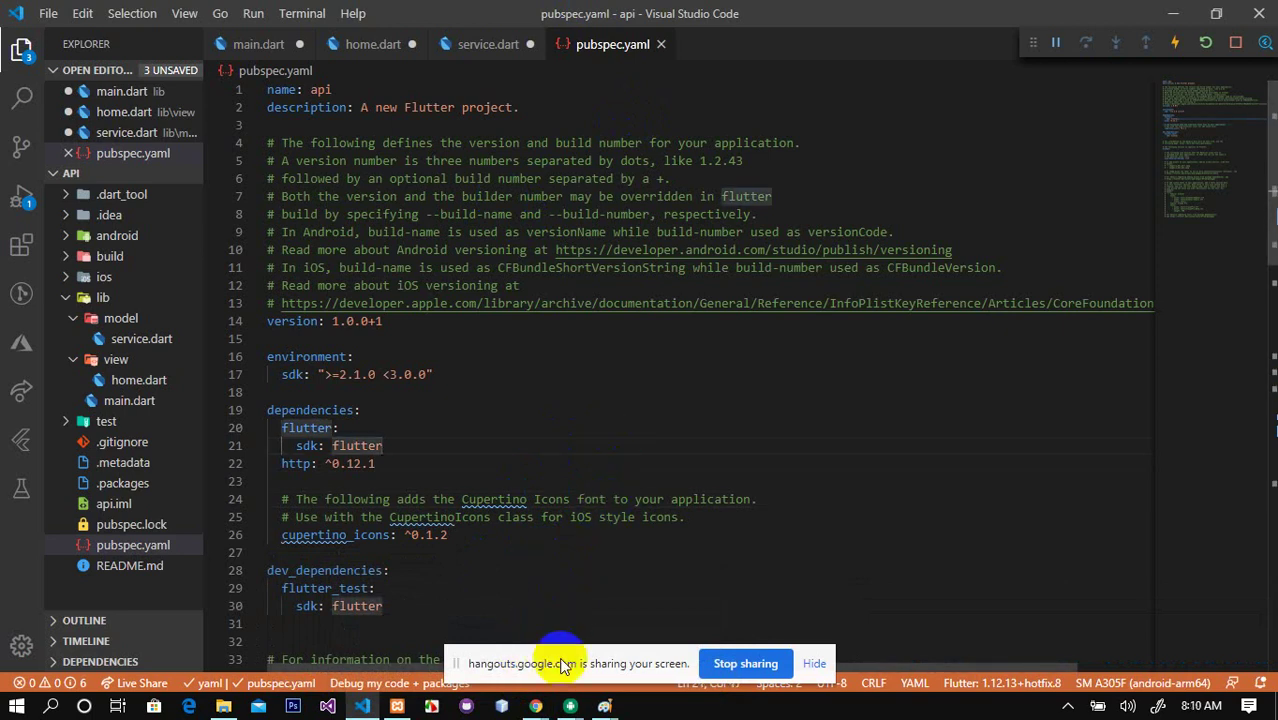
pyautogui.click(537, 706)
pyautogui.click(430, 633)
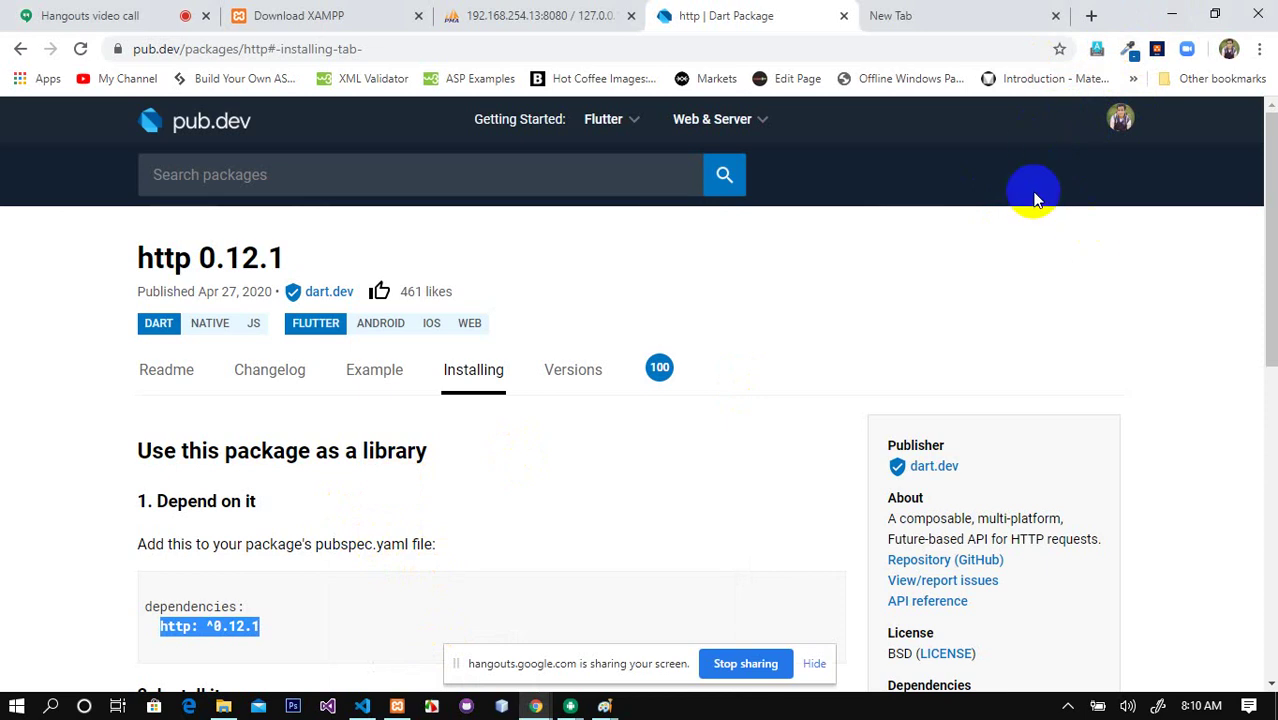
# Step: Create an 'api' folder in C:\xampp\htdocs\flutter and open it with Visual Studio Code
pyautogui.click(1173, 13)
pyautogui.click(1173, 13)
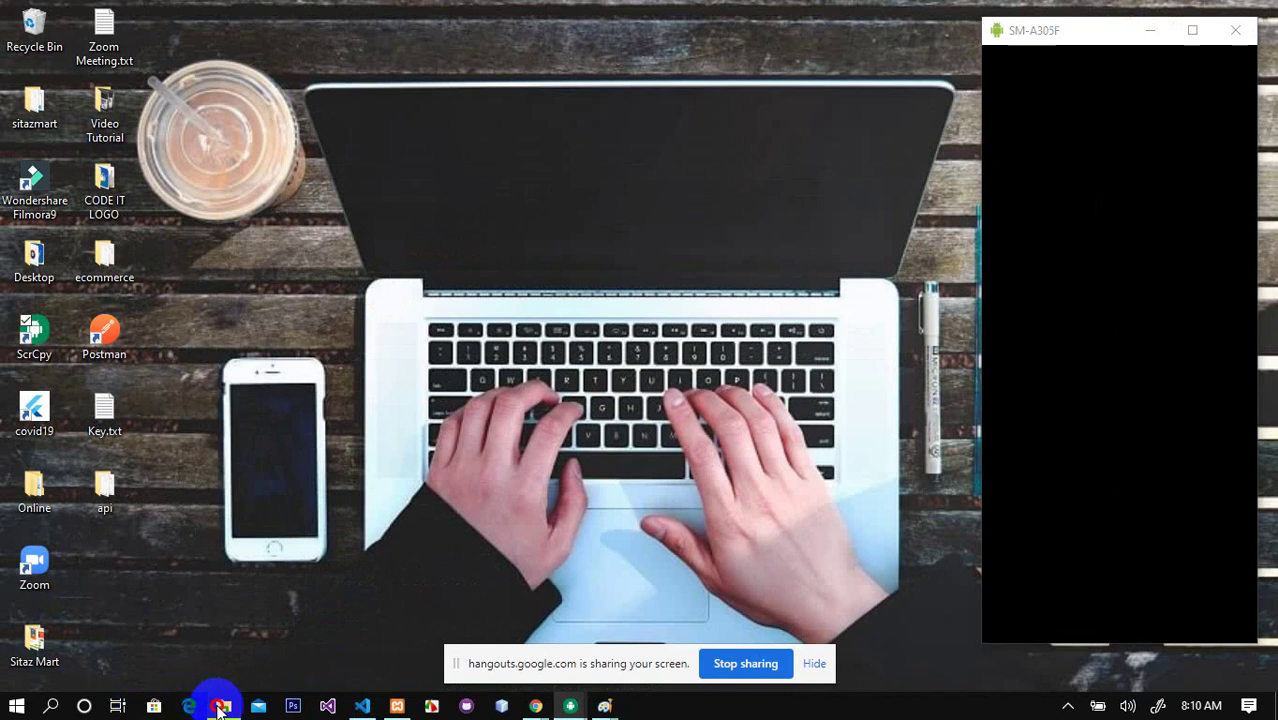
pyautogui.click(223, 706)
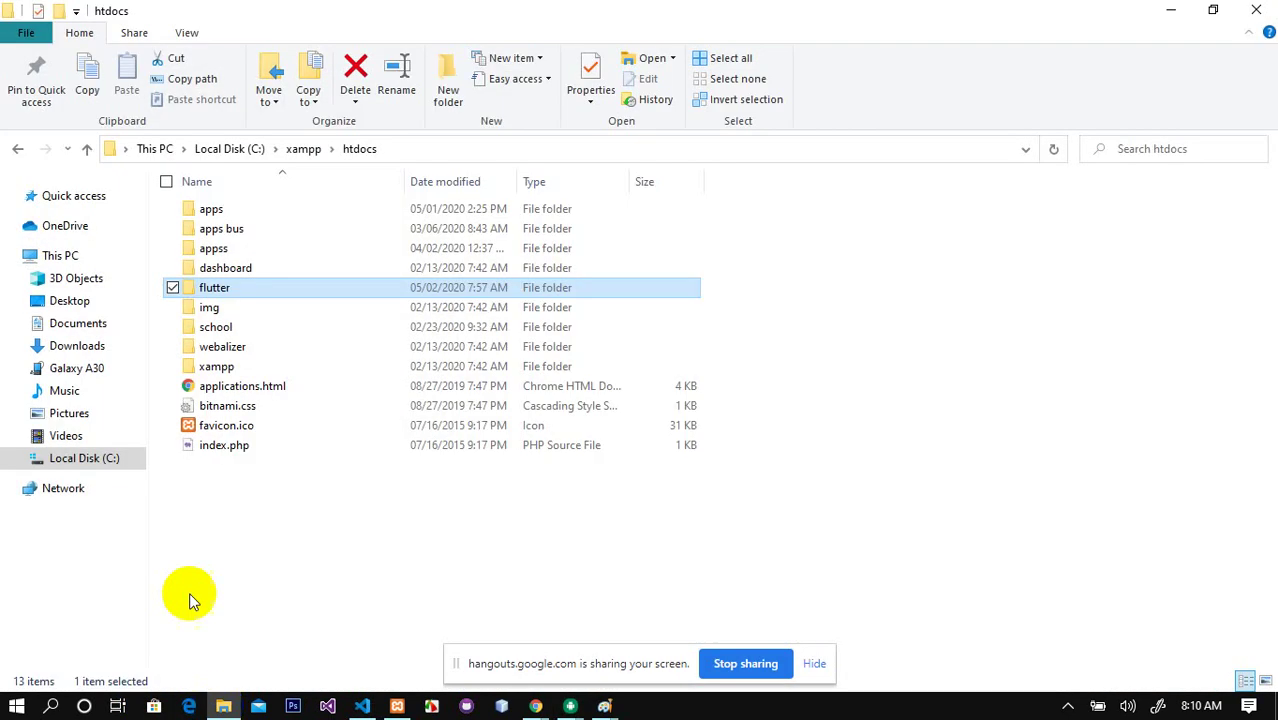
pyautogui.doubleClick(217, 288)
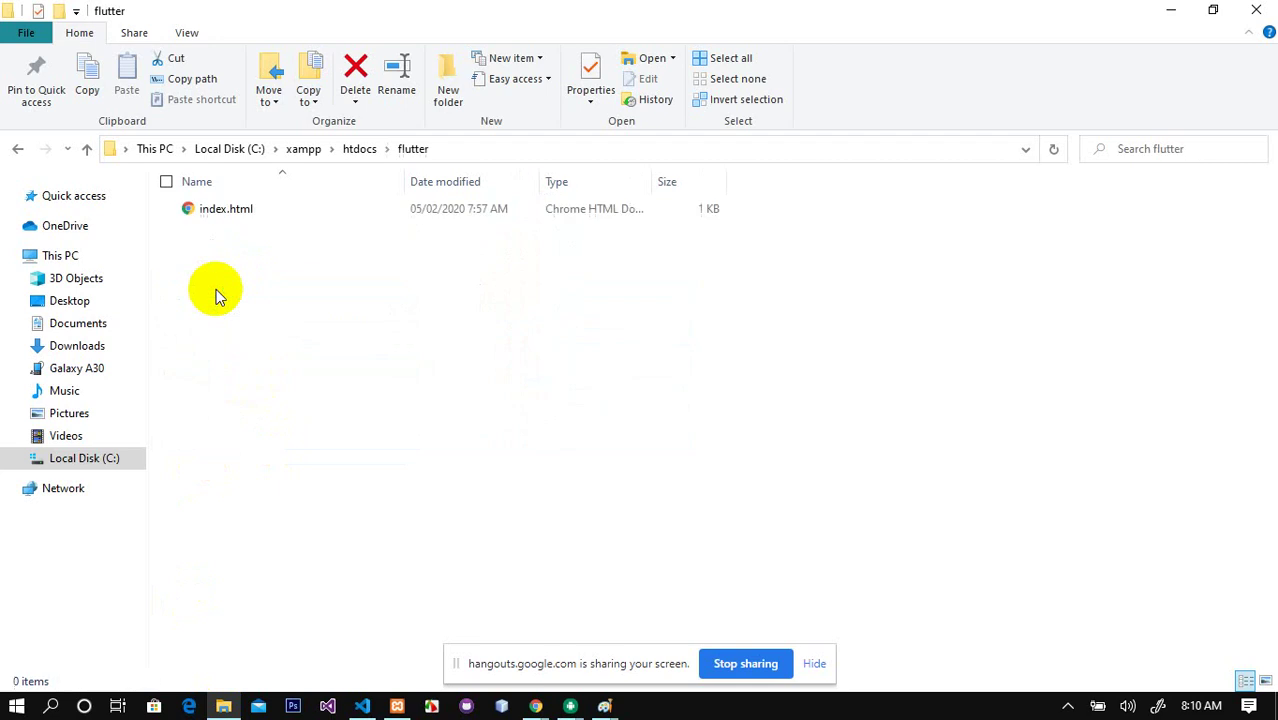
pyautogui.click(448, 72)
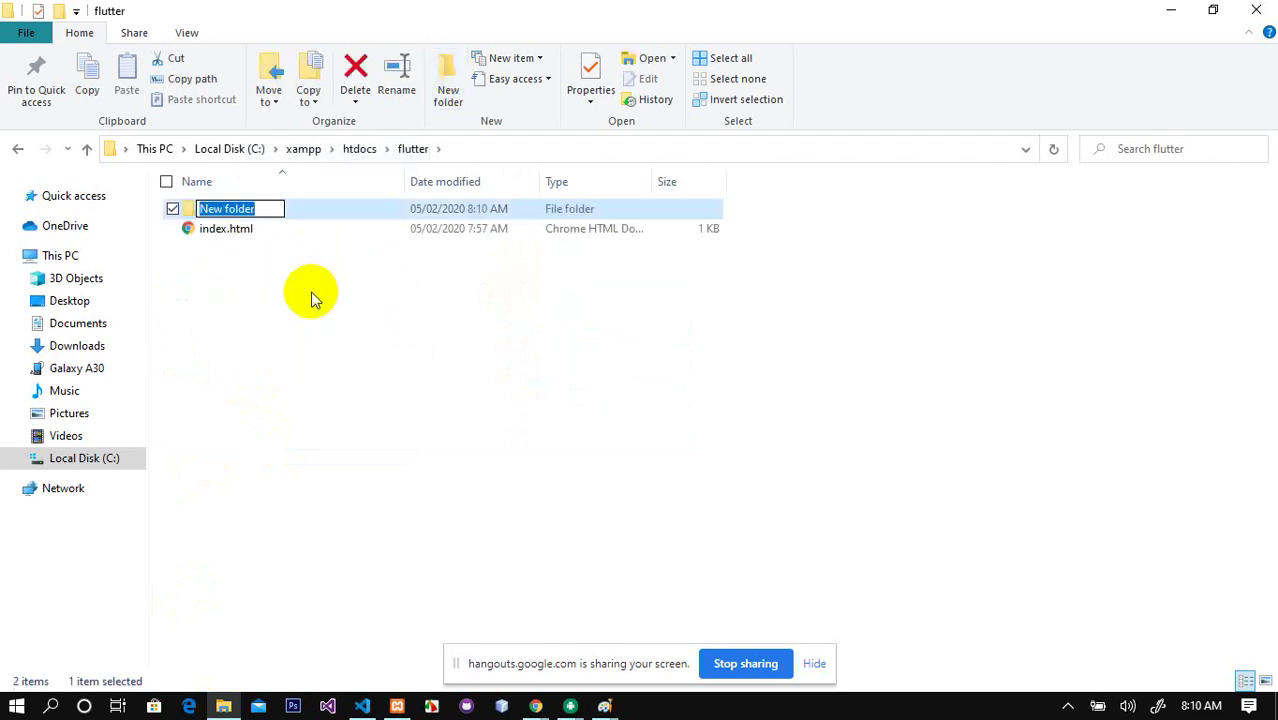
pyautogui.write('api')
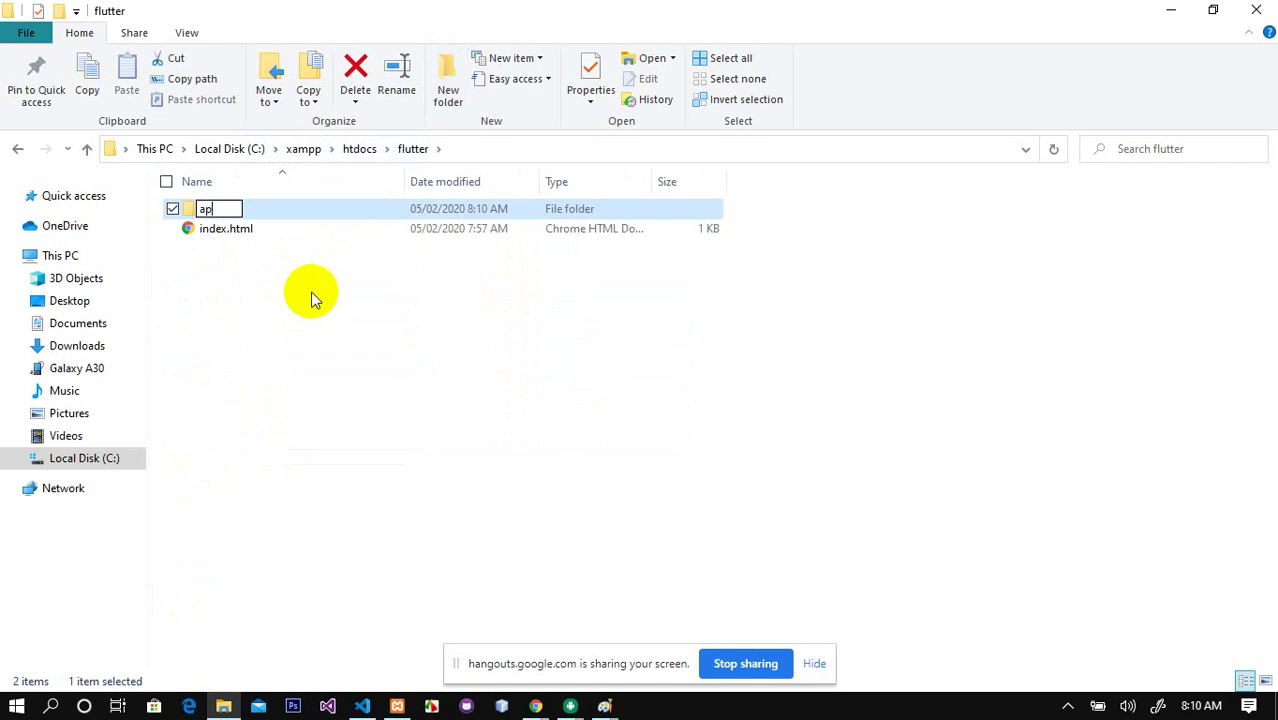
pyautogui.click(311, 293)
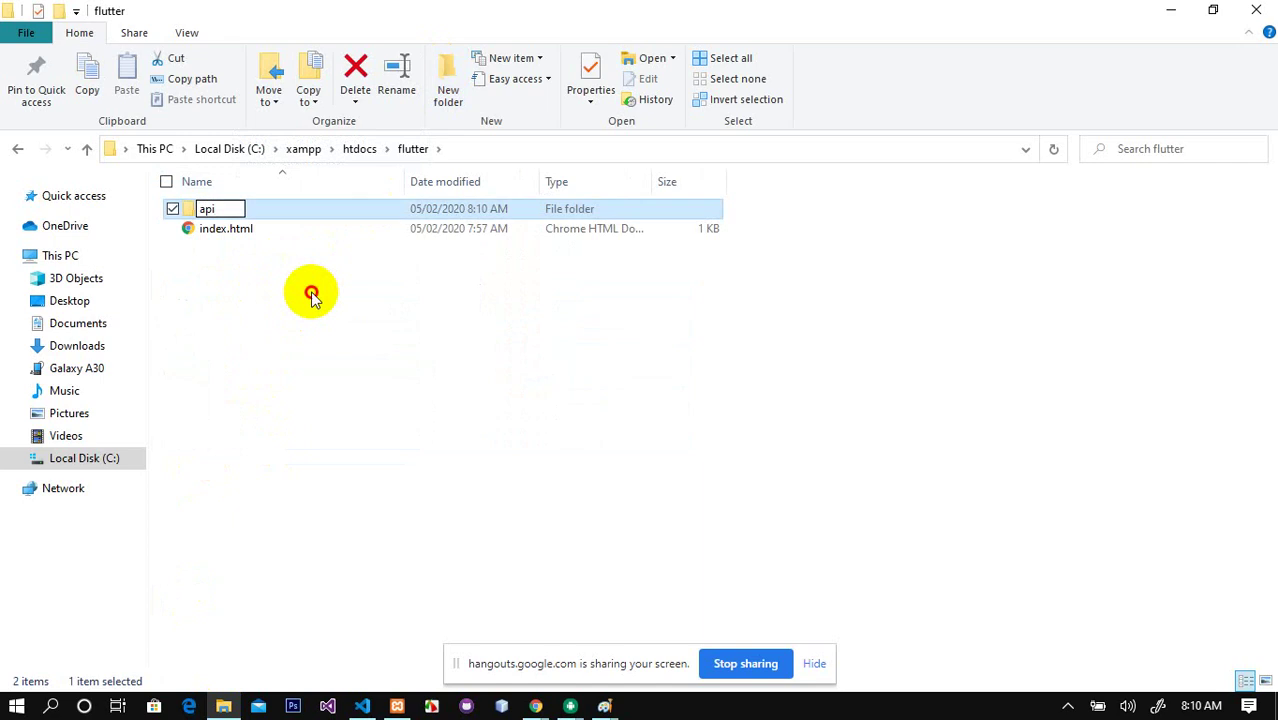
pyautogui.rightClick(204, 215)
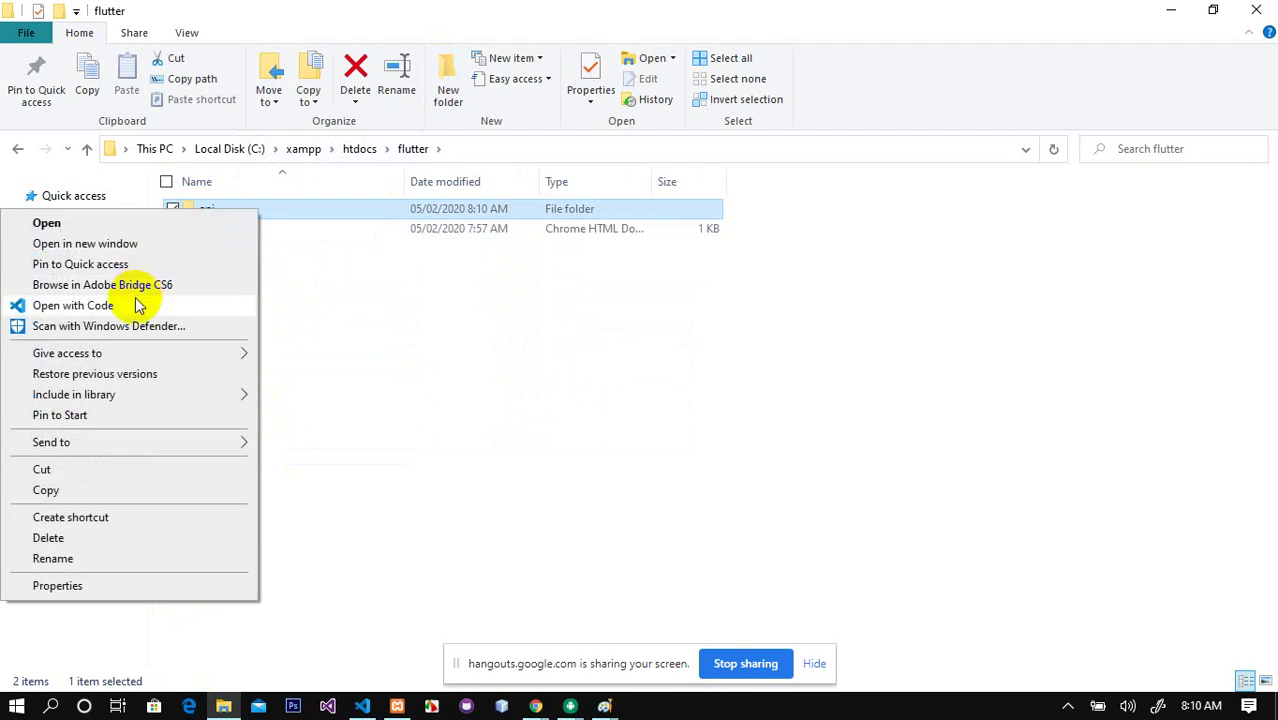
pyautogui.click(137, 304)
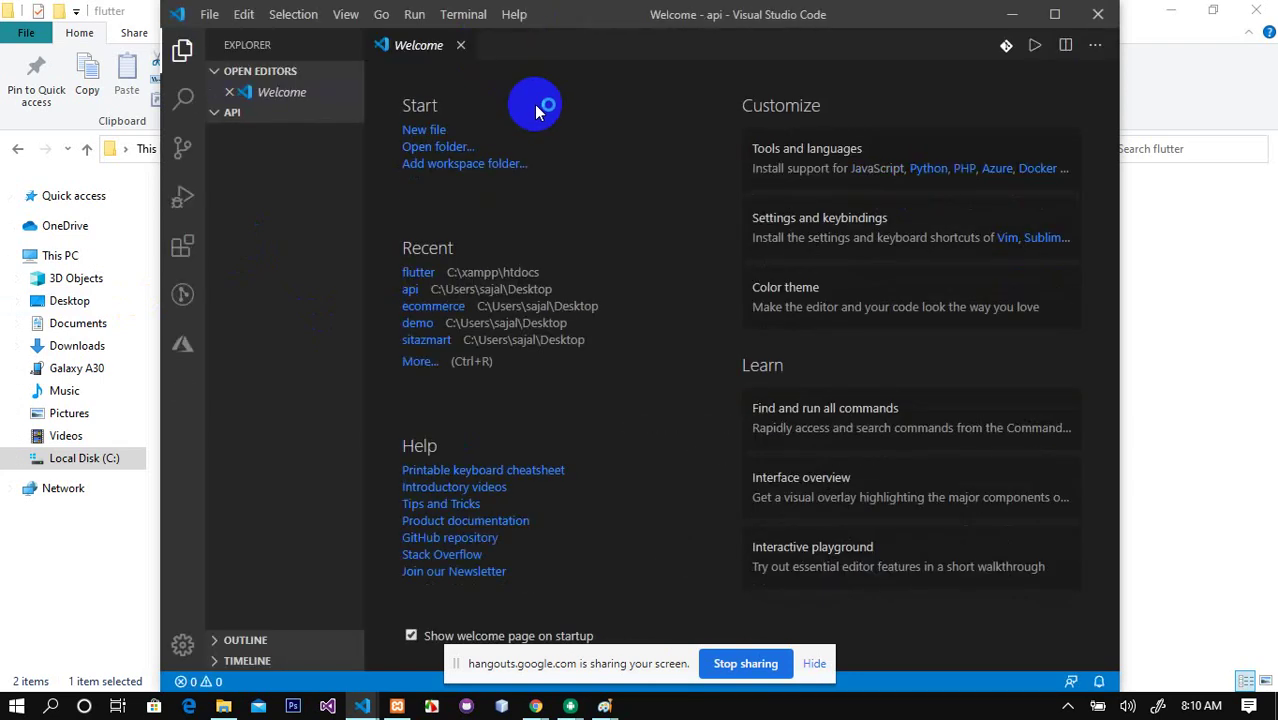
# Step: Close the Welcome tab and add a new file named connect.php to the api folder
pyautogui.click(461, 45)
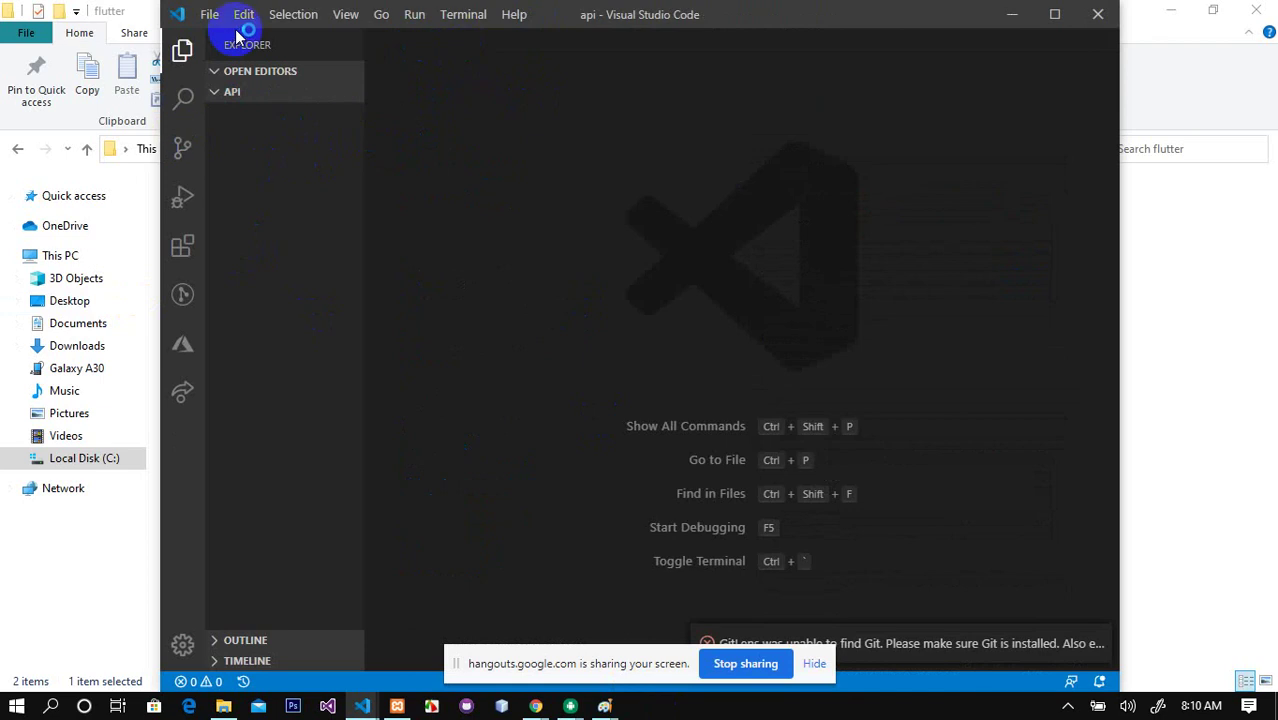
pyautogui.click(276, 93)
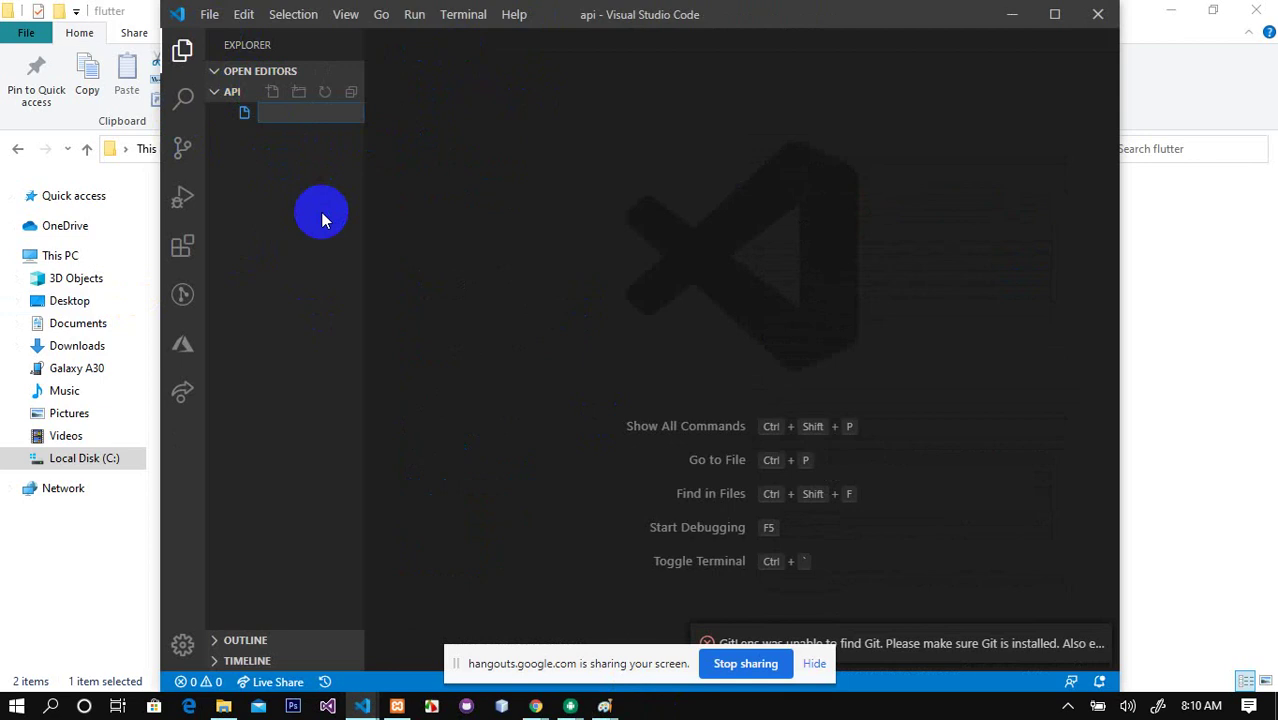
pyautogui.write('connect.php')
pyautogui.press('Return')
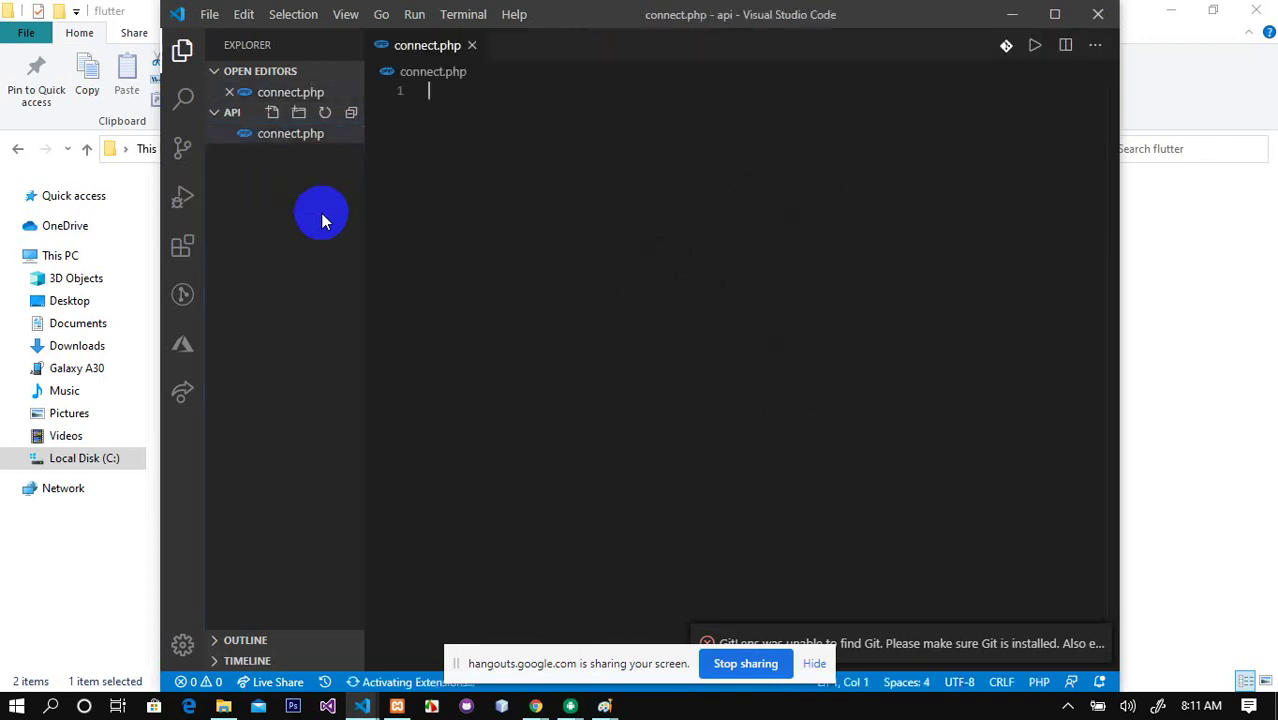
# Step: Write an empty <?php ?> block with an indented blank line between the tags
pyautogui.write('<?php')
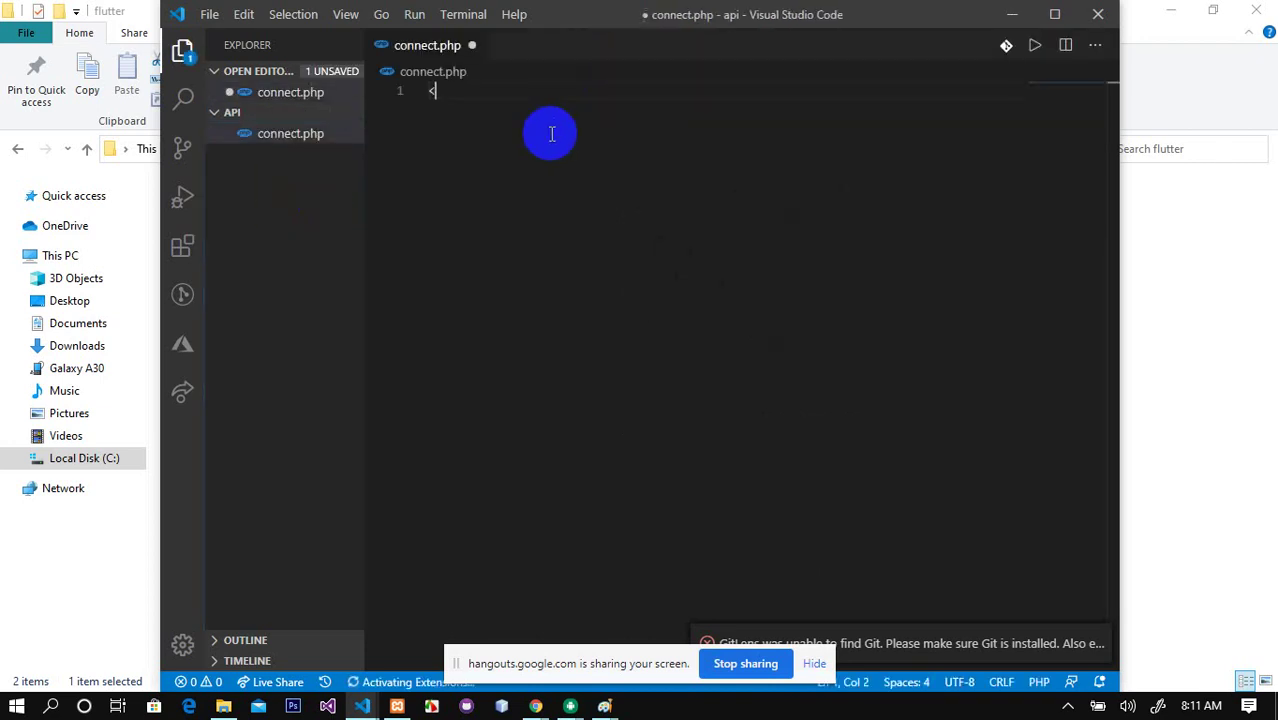
pyautogui.press('BackSpace')
pyautogui.press('BackSpace')
pyautogui.press('BackSpace')
pyautogui.press('BackSpace')
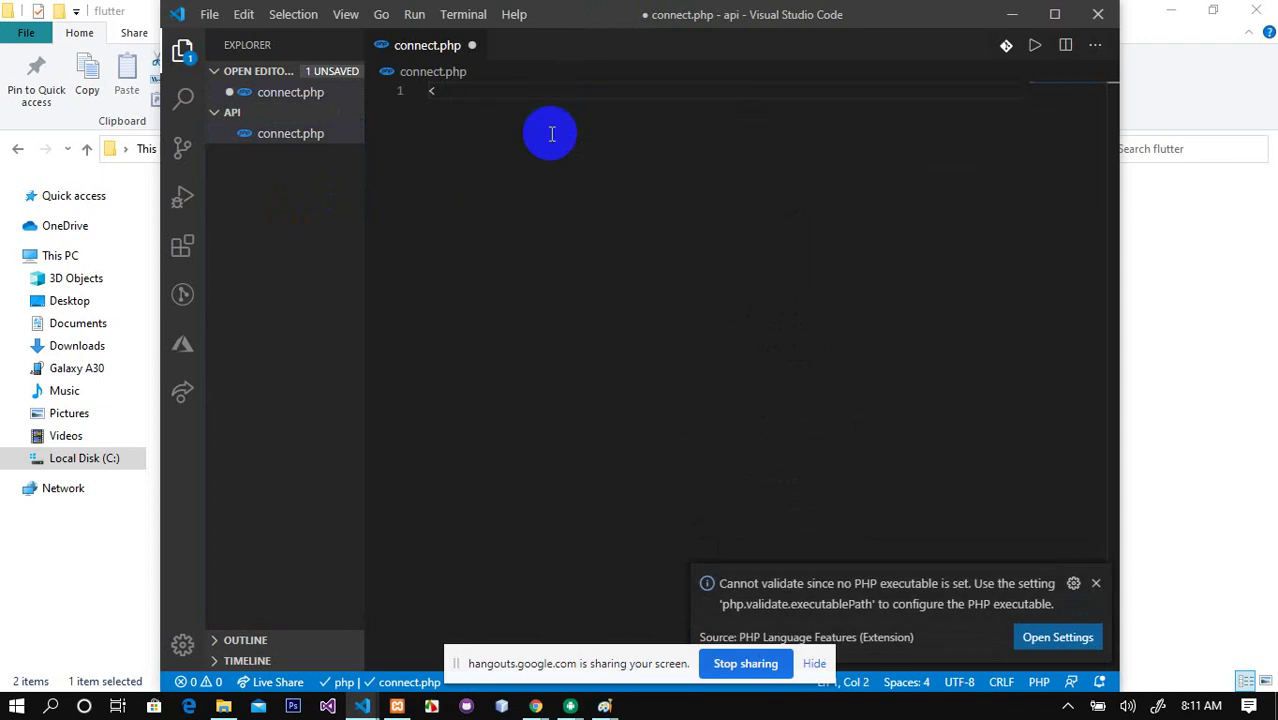
pyautogui.write('php_check_syntax')
pyautogui.press('Return')
pyautogui.press('BackSpace')
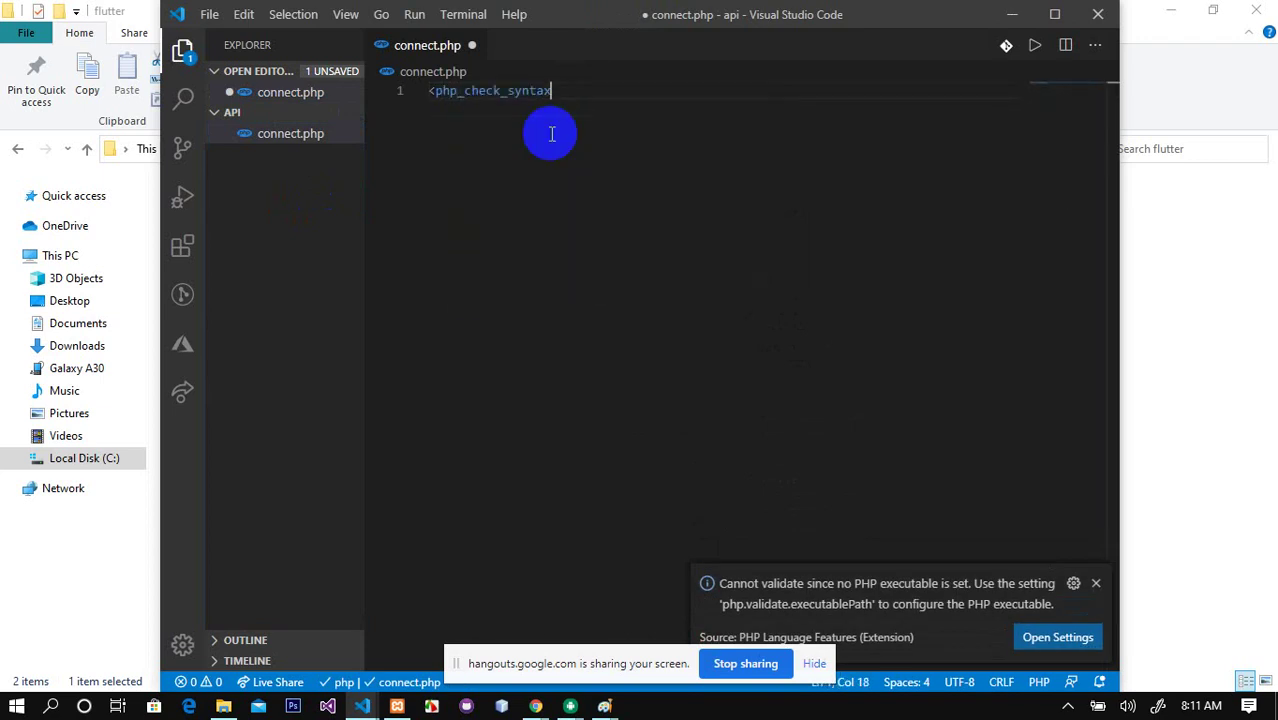
pyautogui.press('BackSpace')
pyautogui.press('BackSpace')
pyautogui.press('BackSpace')
pyautogui.press('BackSpace')
pyautogui.press('BackSpace')
pyautogui.press('BackSpace')
pyautogui.press('BackSpace')
pyautogui.press('BackSpace')
pyautogui.press('BackSpace')
pyautogui.press('BackSpace')
pyautogui.press('BackSpace')
pyautogui.press('BackSpace')
pyautogui.press('BackSpace')
pyautogui.press('BackSpace')
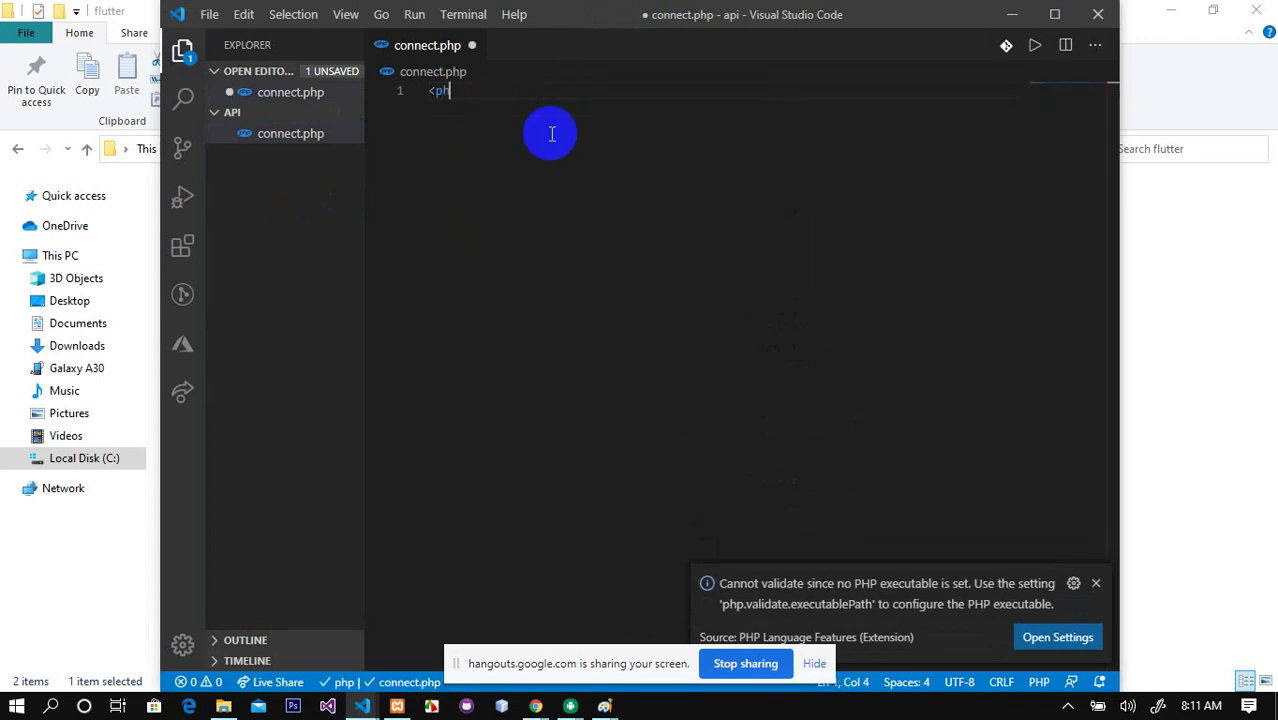
pyautogui.press('BackSpace')
pyautogui.press('BackSpace')
pyautogui.write('?php')
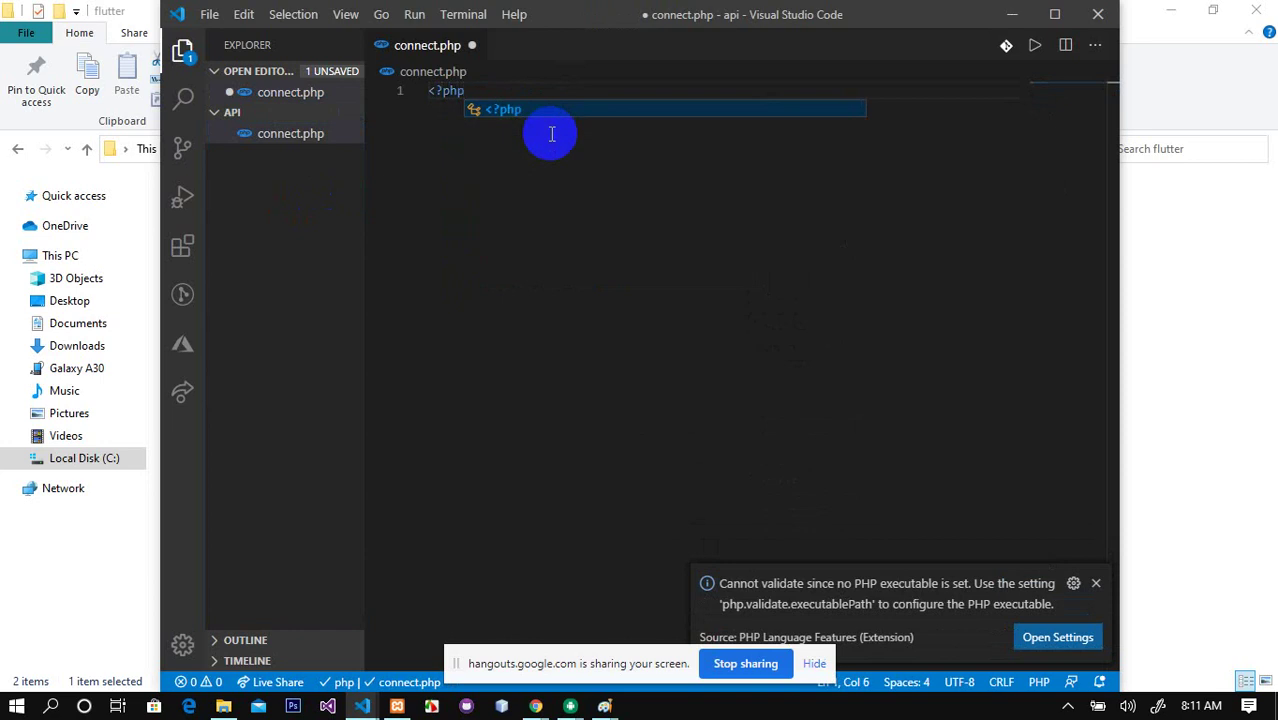
pyautogui.press('Escape')
pyautogui.write('>')
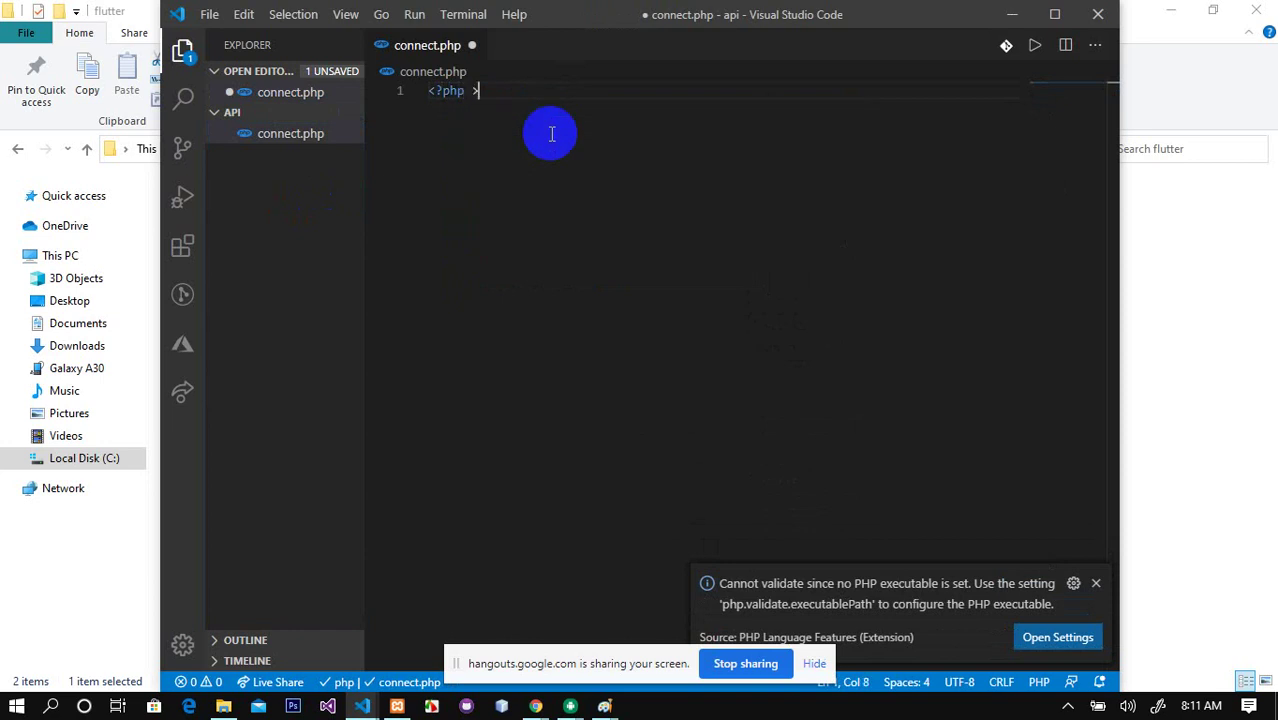
pyautogui.press('Left')
pyautogui.press('Right')
pyautogui.press('Left')
pyautogui.press('Right')
pyautogui.press('Left')
pyautogui.write('?')
pyautogui.press('Right')
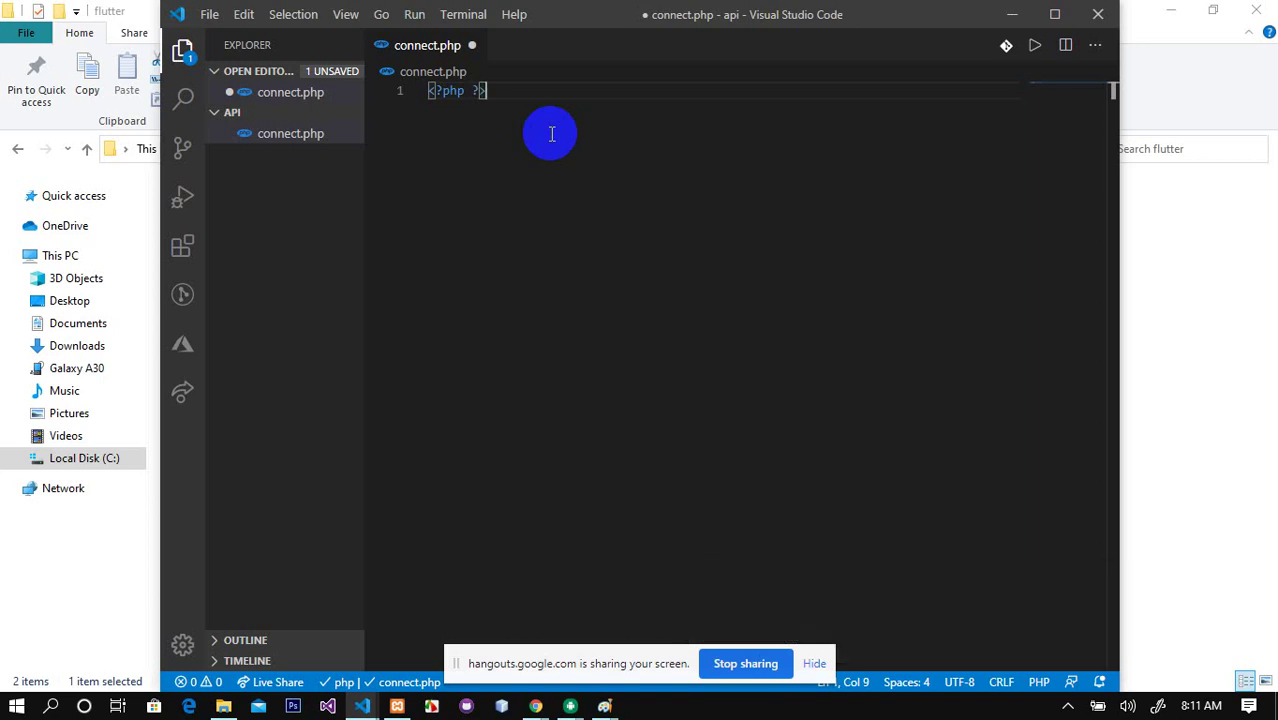
pyautogui.press('Left')
pyautogui.press('Return')
pyautogui.press('Return')
pyautogui.press('Up')
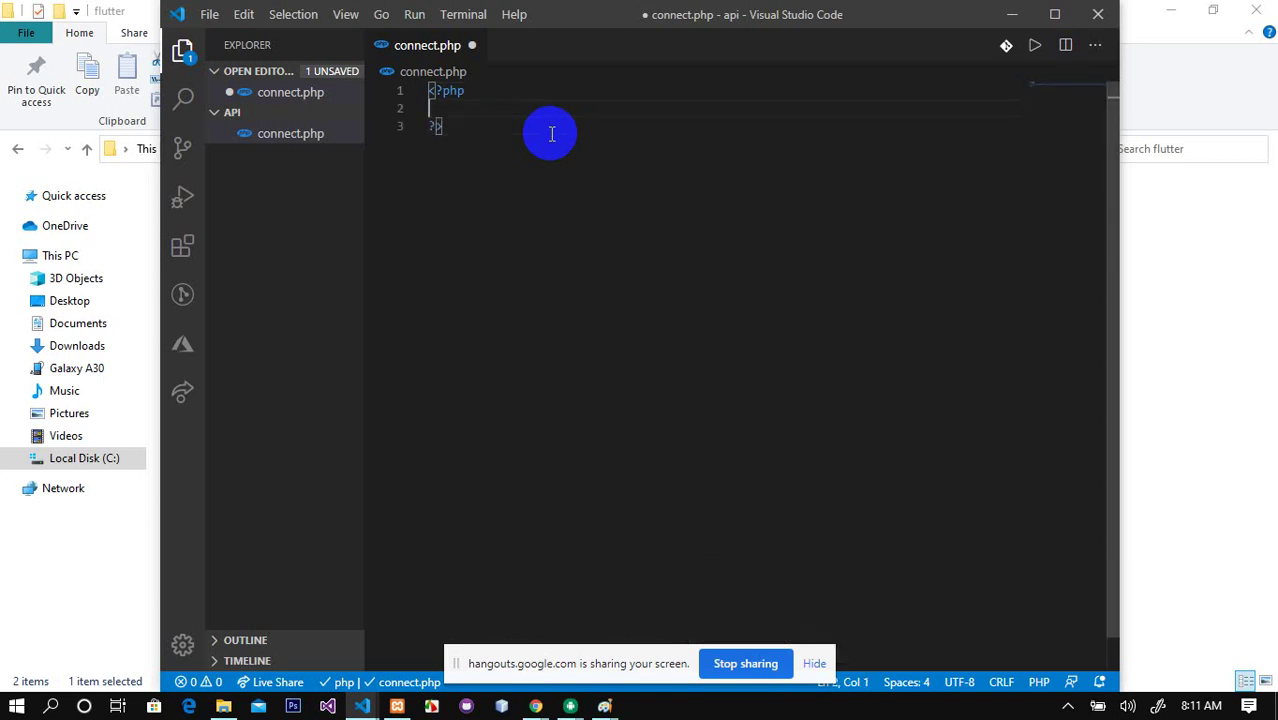
pyautogui.press('Tab')
# Step: Define $server = "localhost", $username = "root" and $password = "" inside the PHP block
pyautogui.write('$')
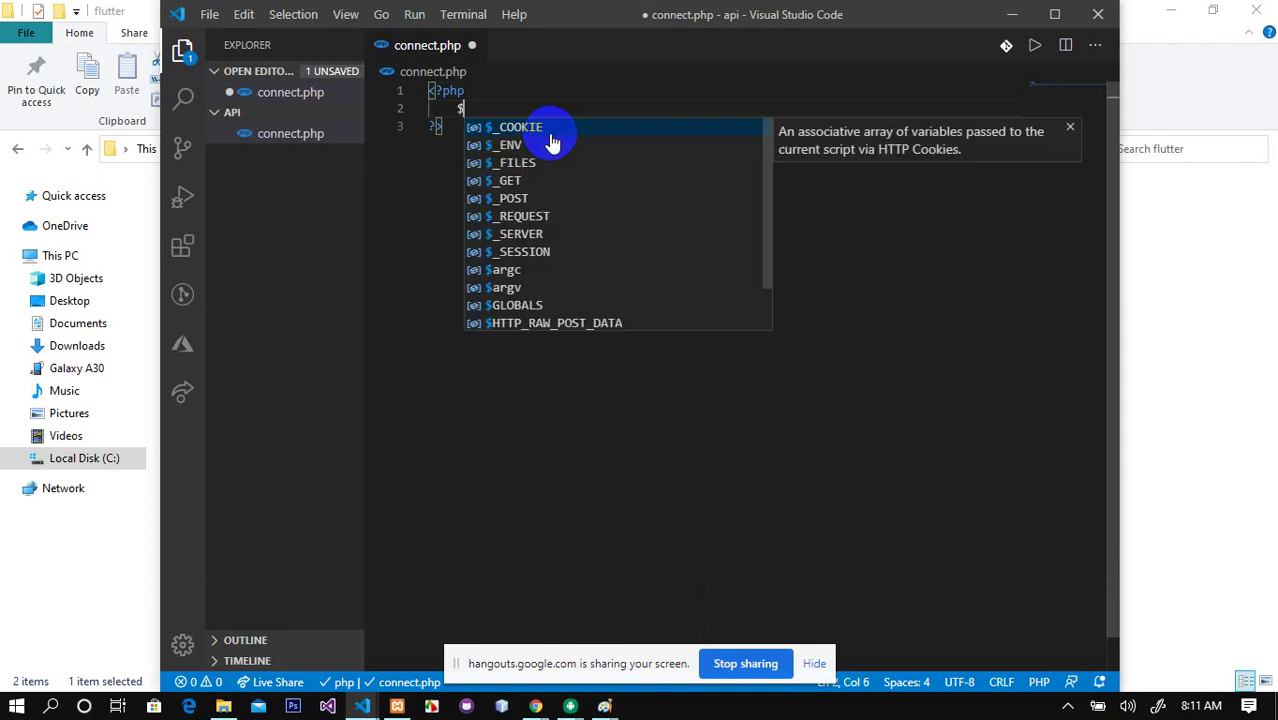
pyautogui.write('ser')
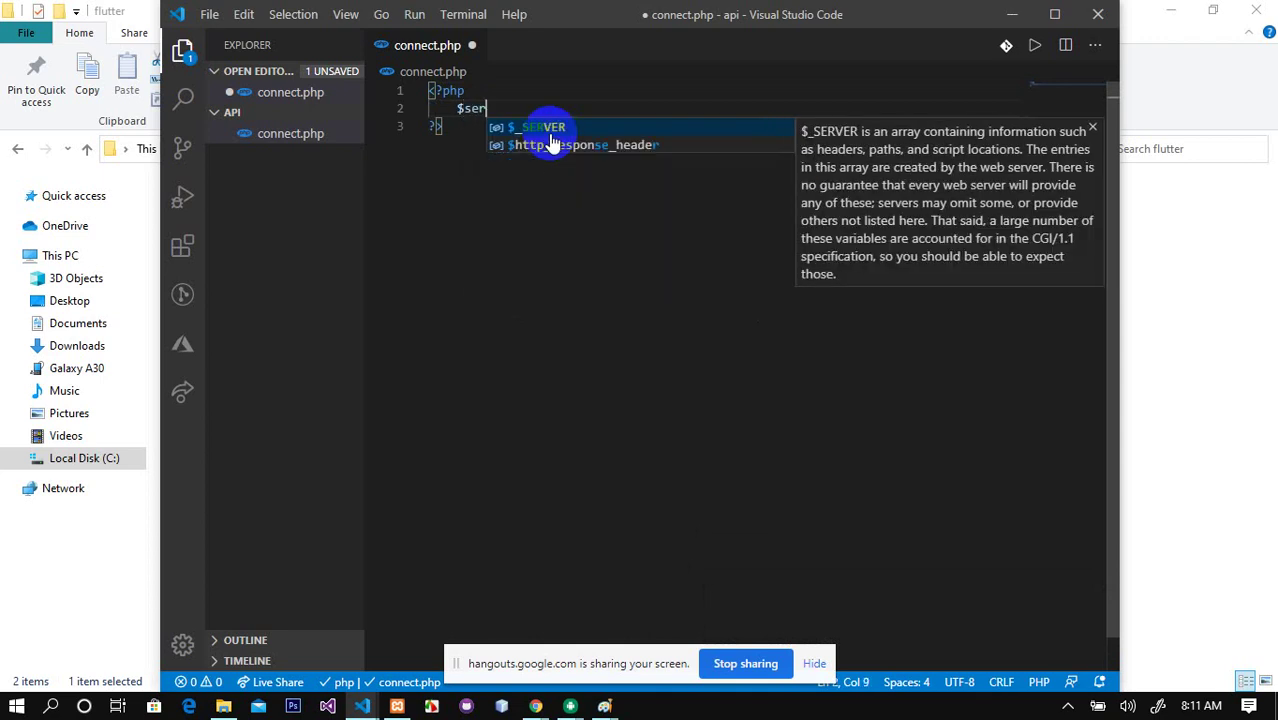
pyautogui.write('ver ')
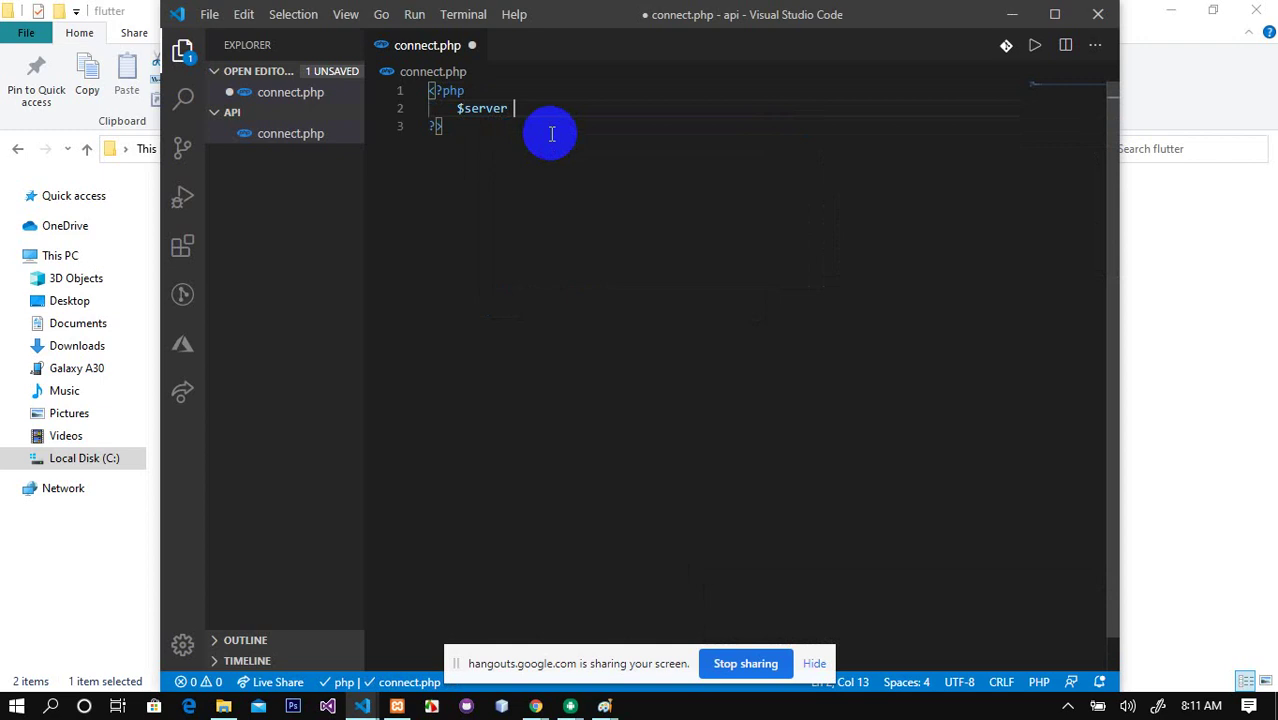
pyautogui.write('= "localhost";')
pyautogui.press('Return')
pyautogui.write('$')
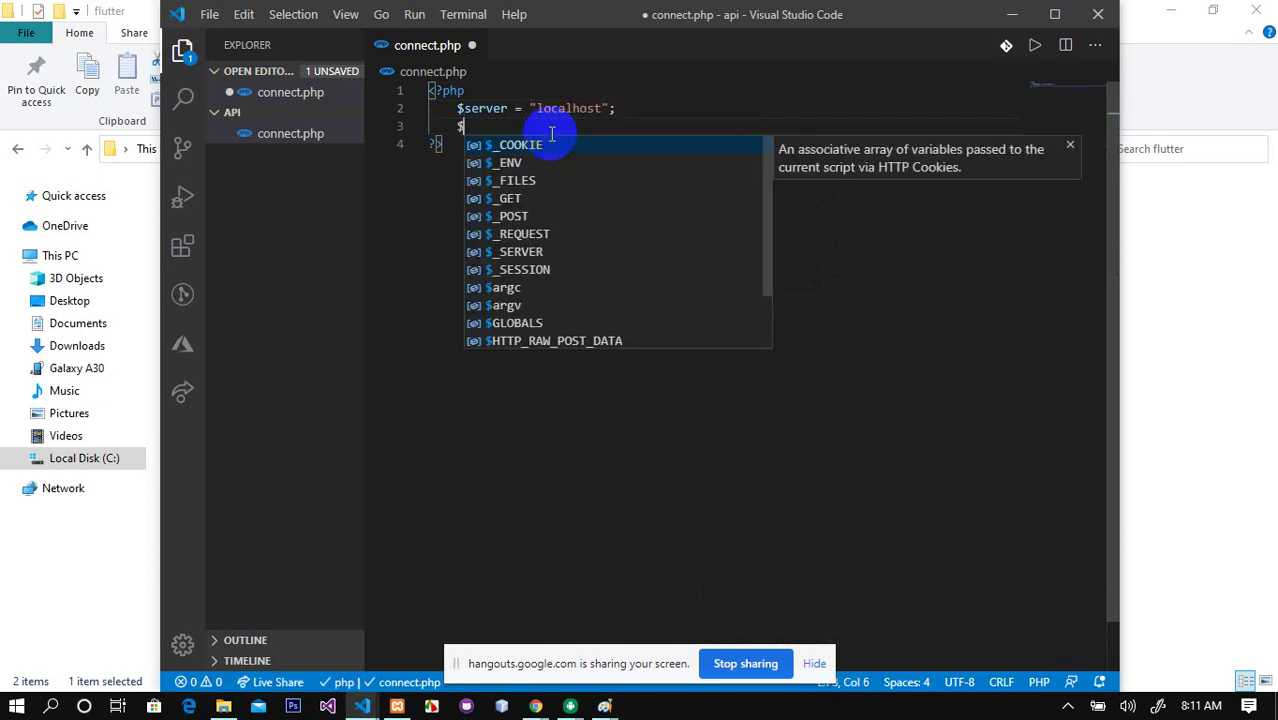
pyautogui.write('username = "')
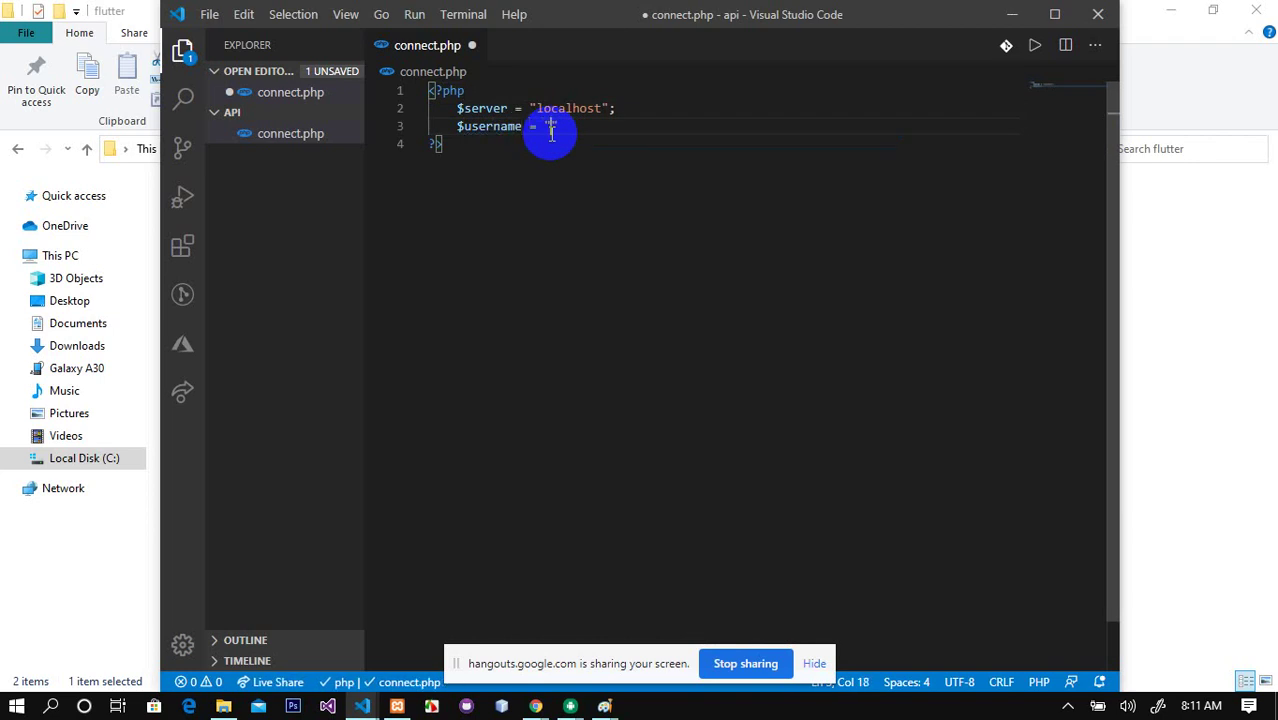
pyautogui.write('root";')
pyautogui.press('Return')
pyautogui.write('$')
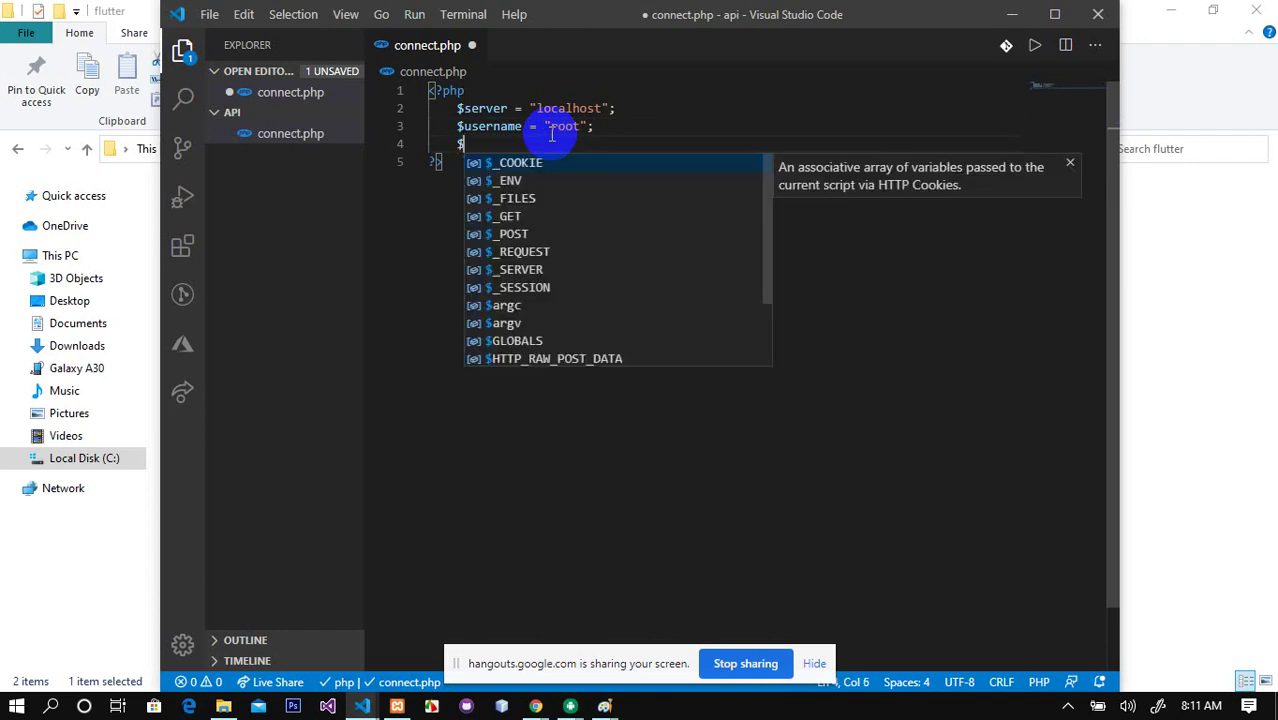
pyautogui.write('pass')
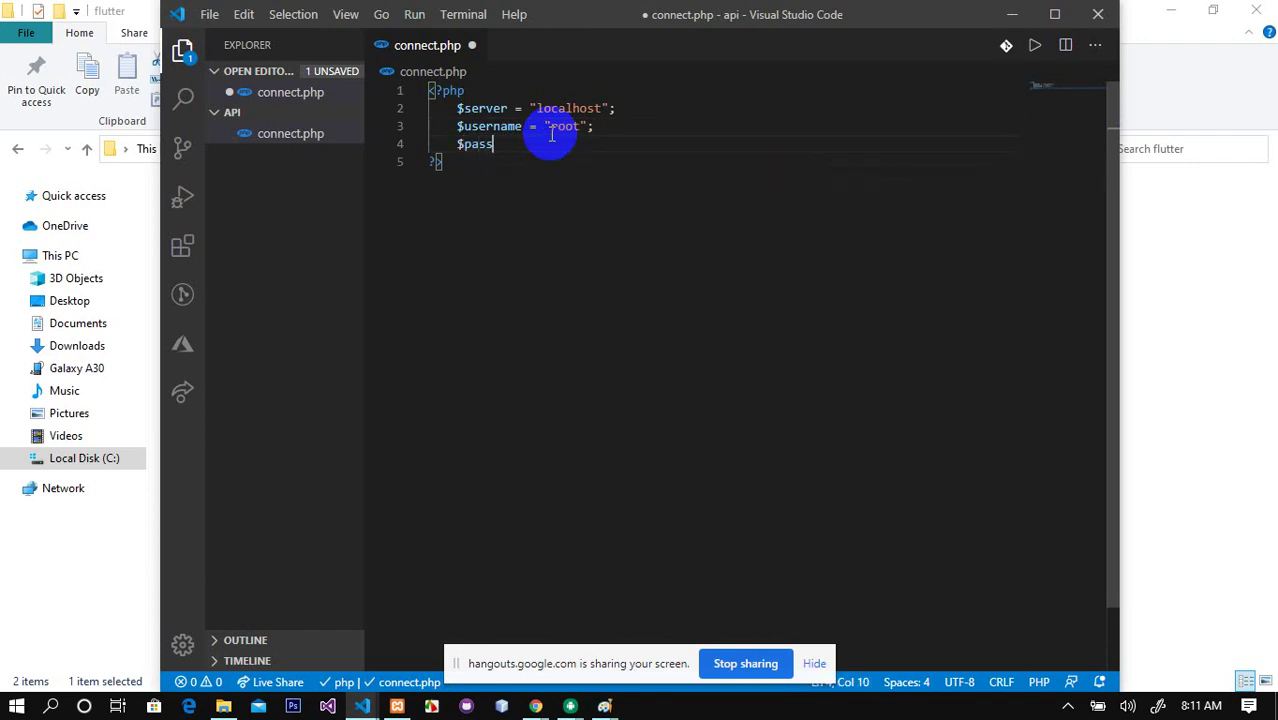
pyautogui.write('word = "";')
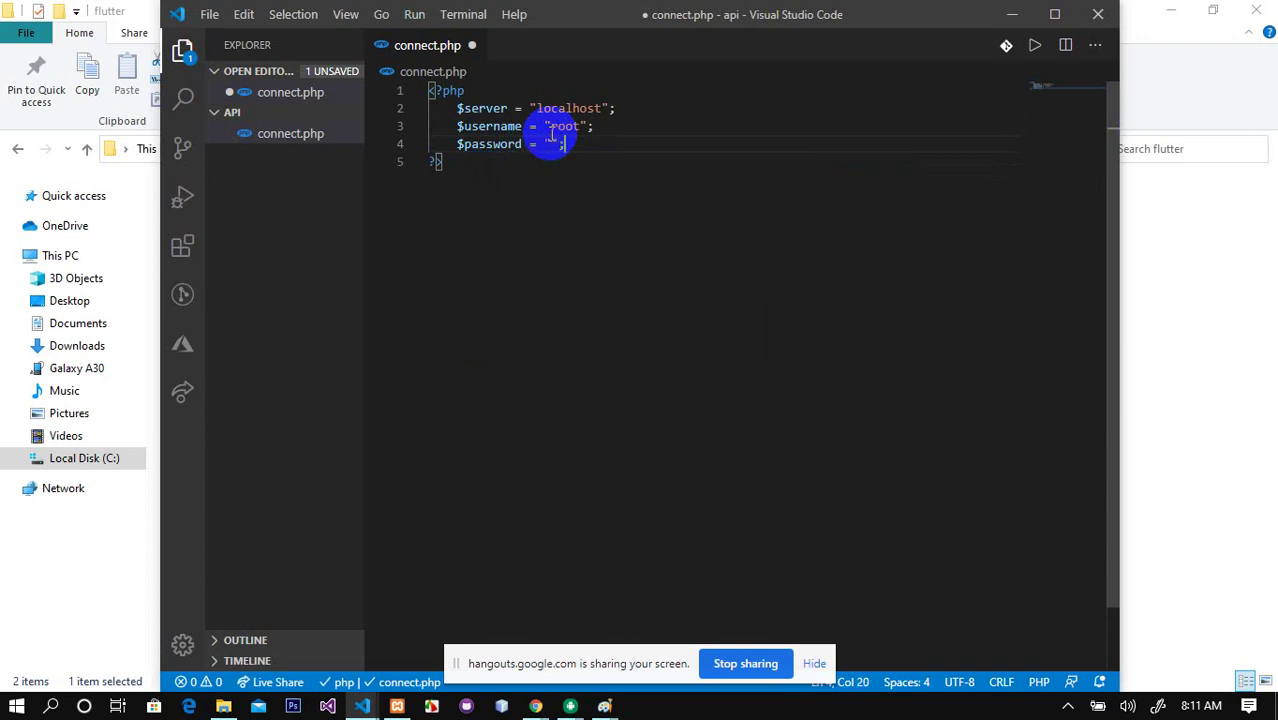